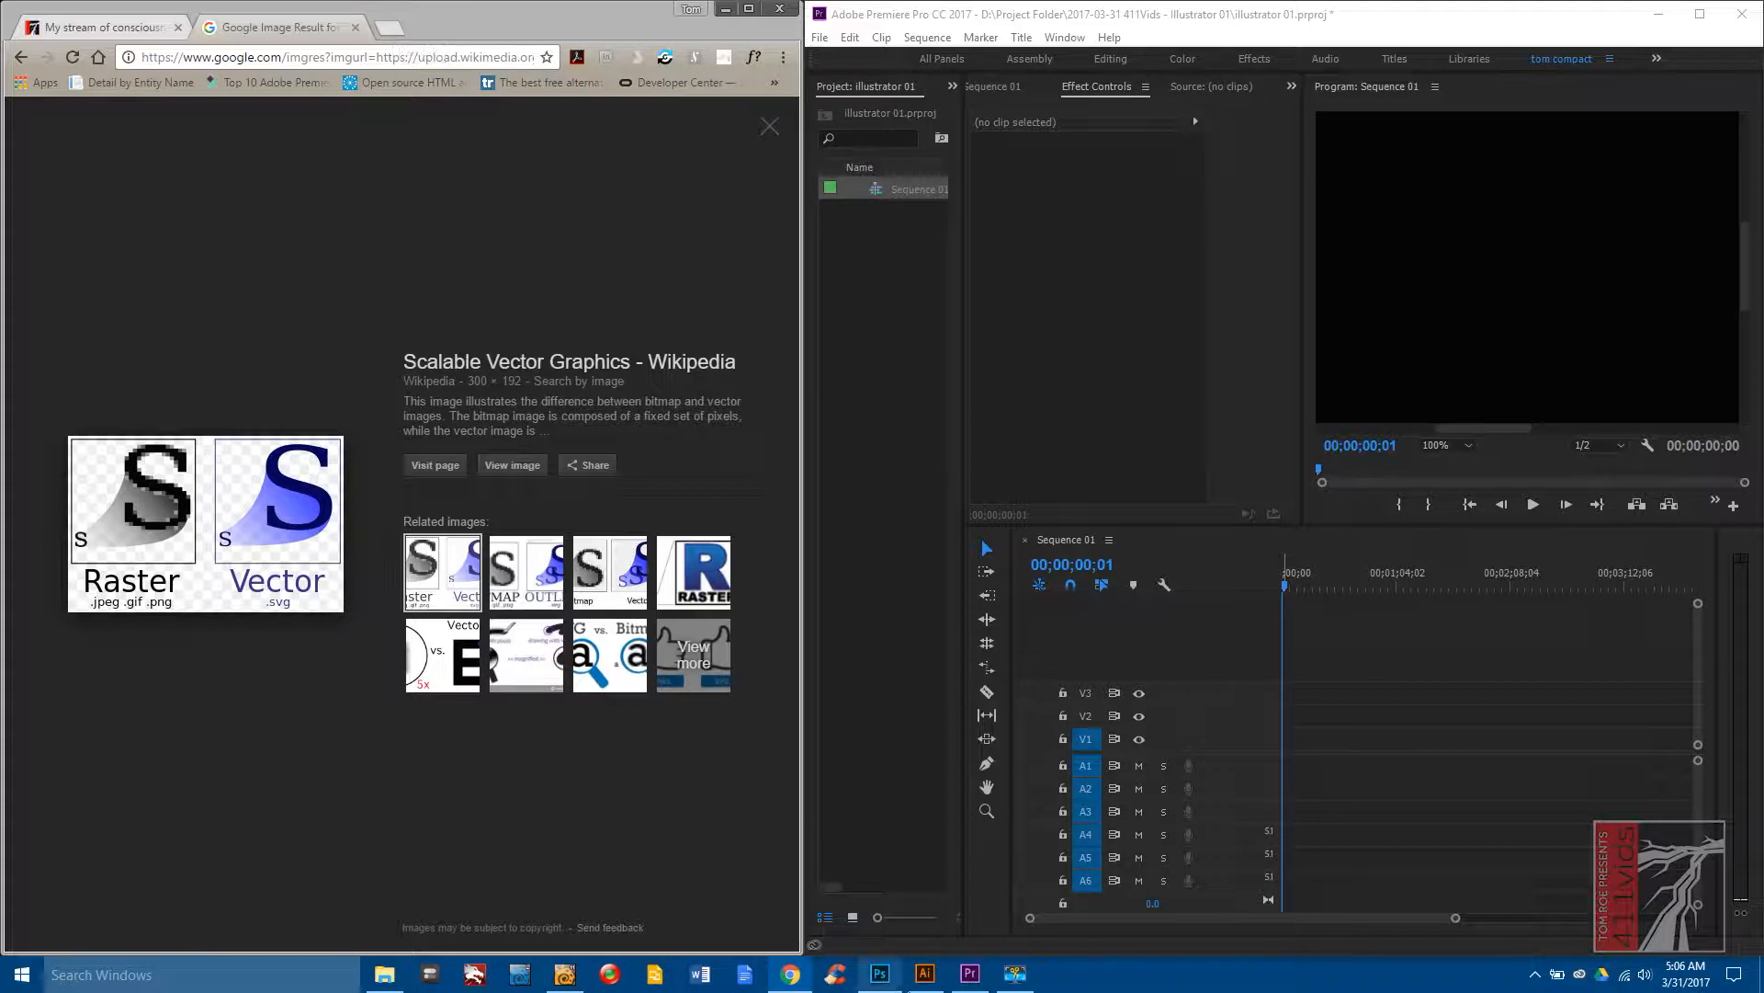
Switch to Illustrator, maximize its window and open the recently used personal logo artwork in AI format.
{"action": "left_click", "coordinate": [925, 973]}
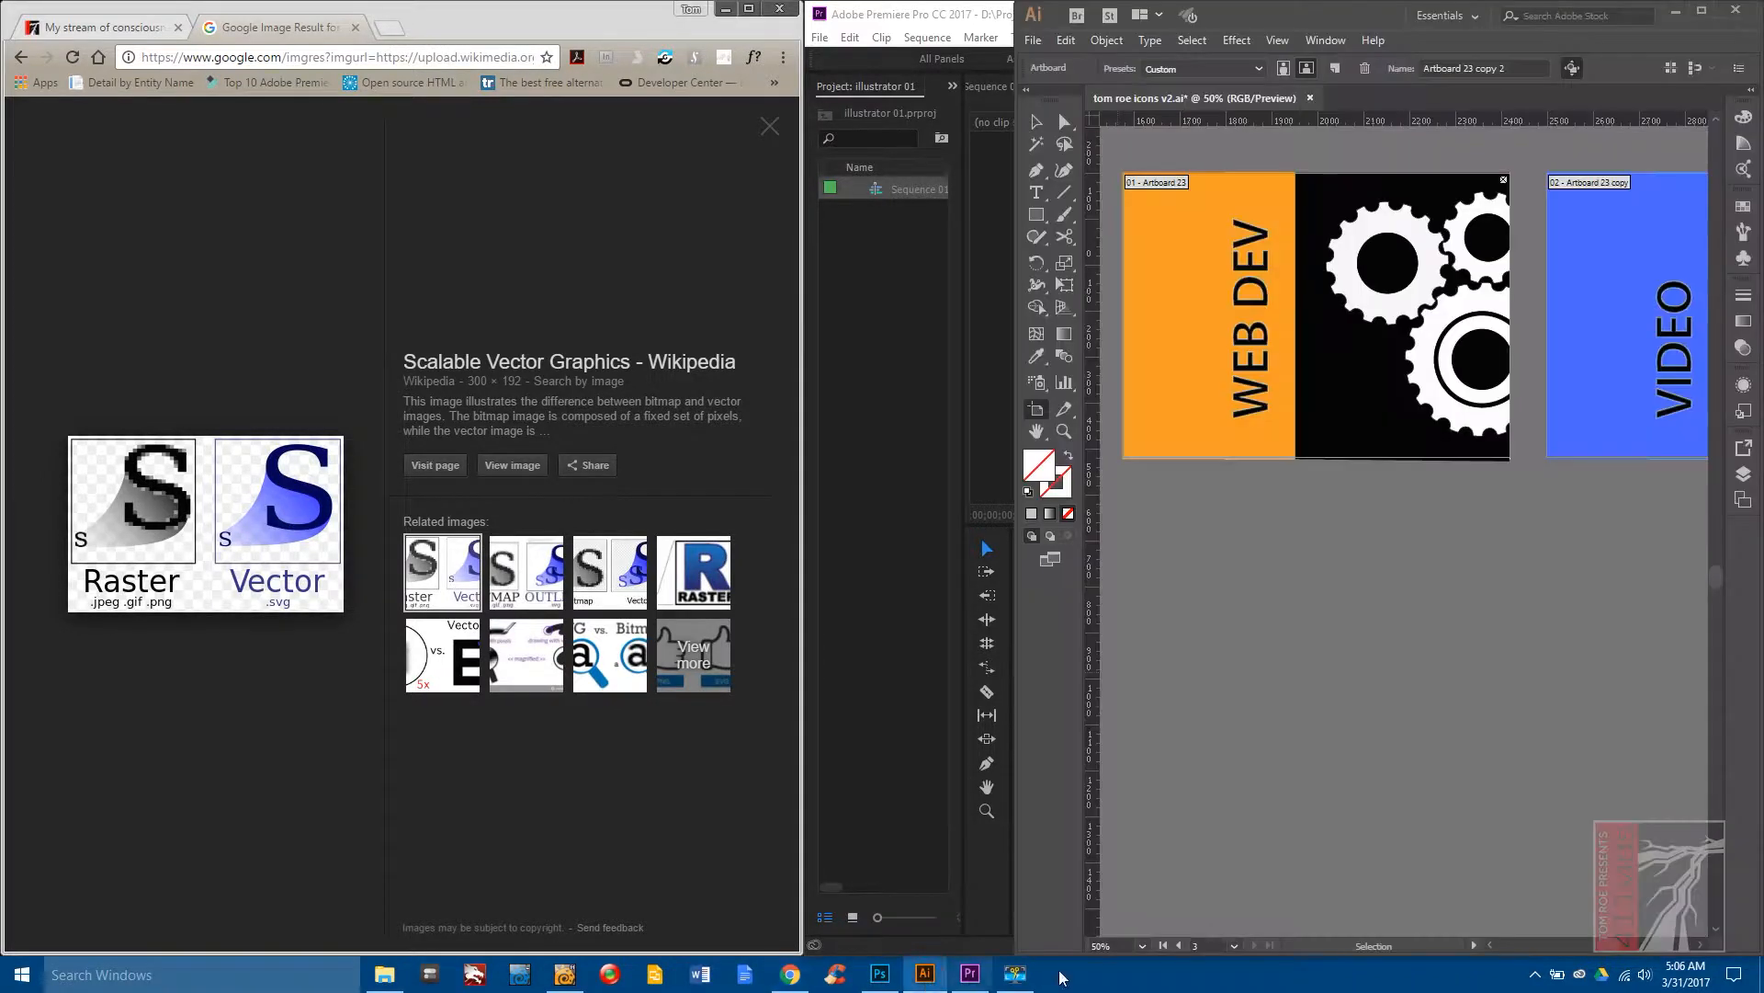
{"action": "left_click", "coordinate": [1702, 11]}
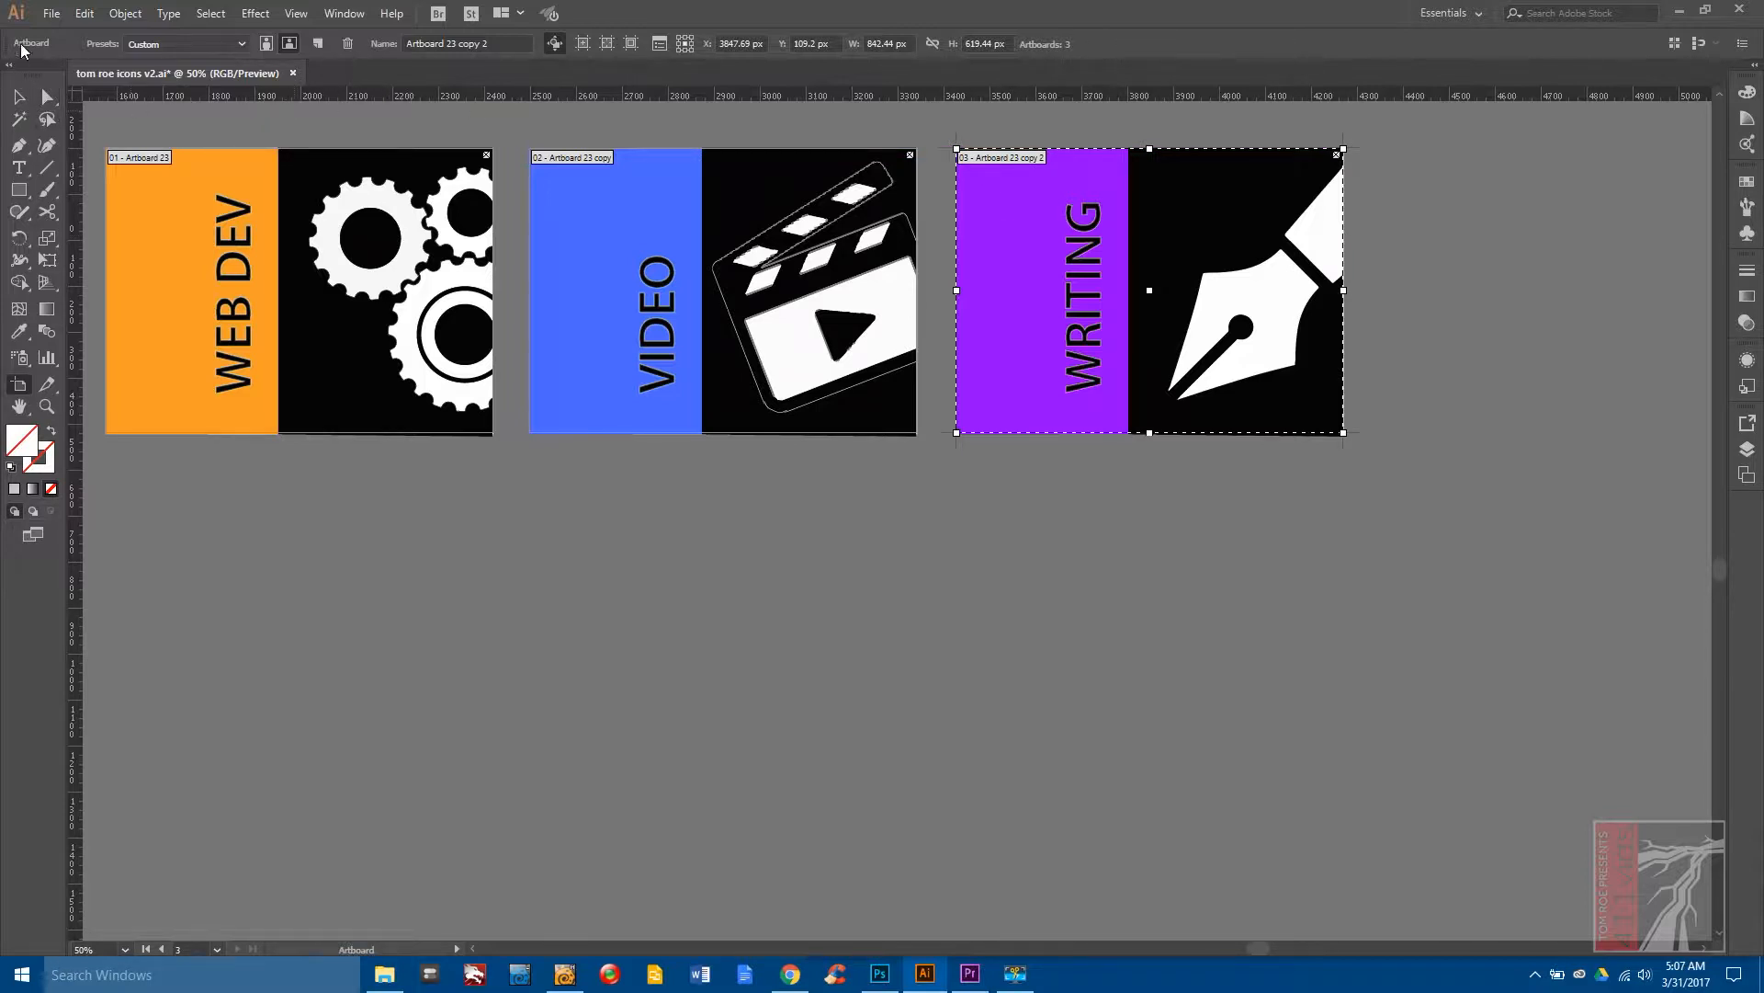
{"action": "left_click", "coordinate": [52, 13]}
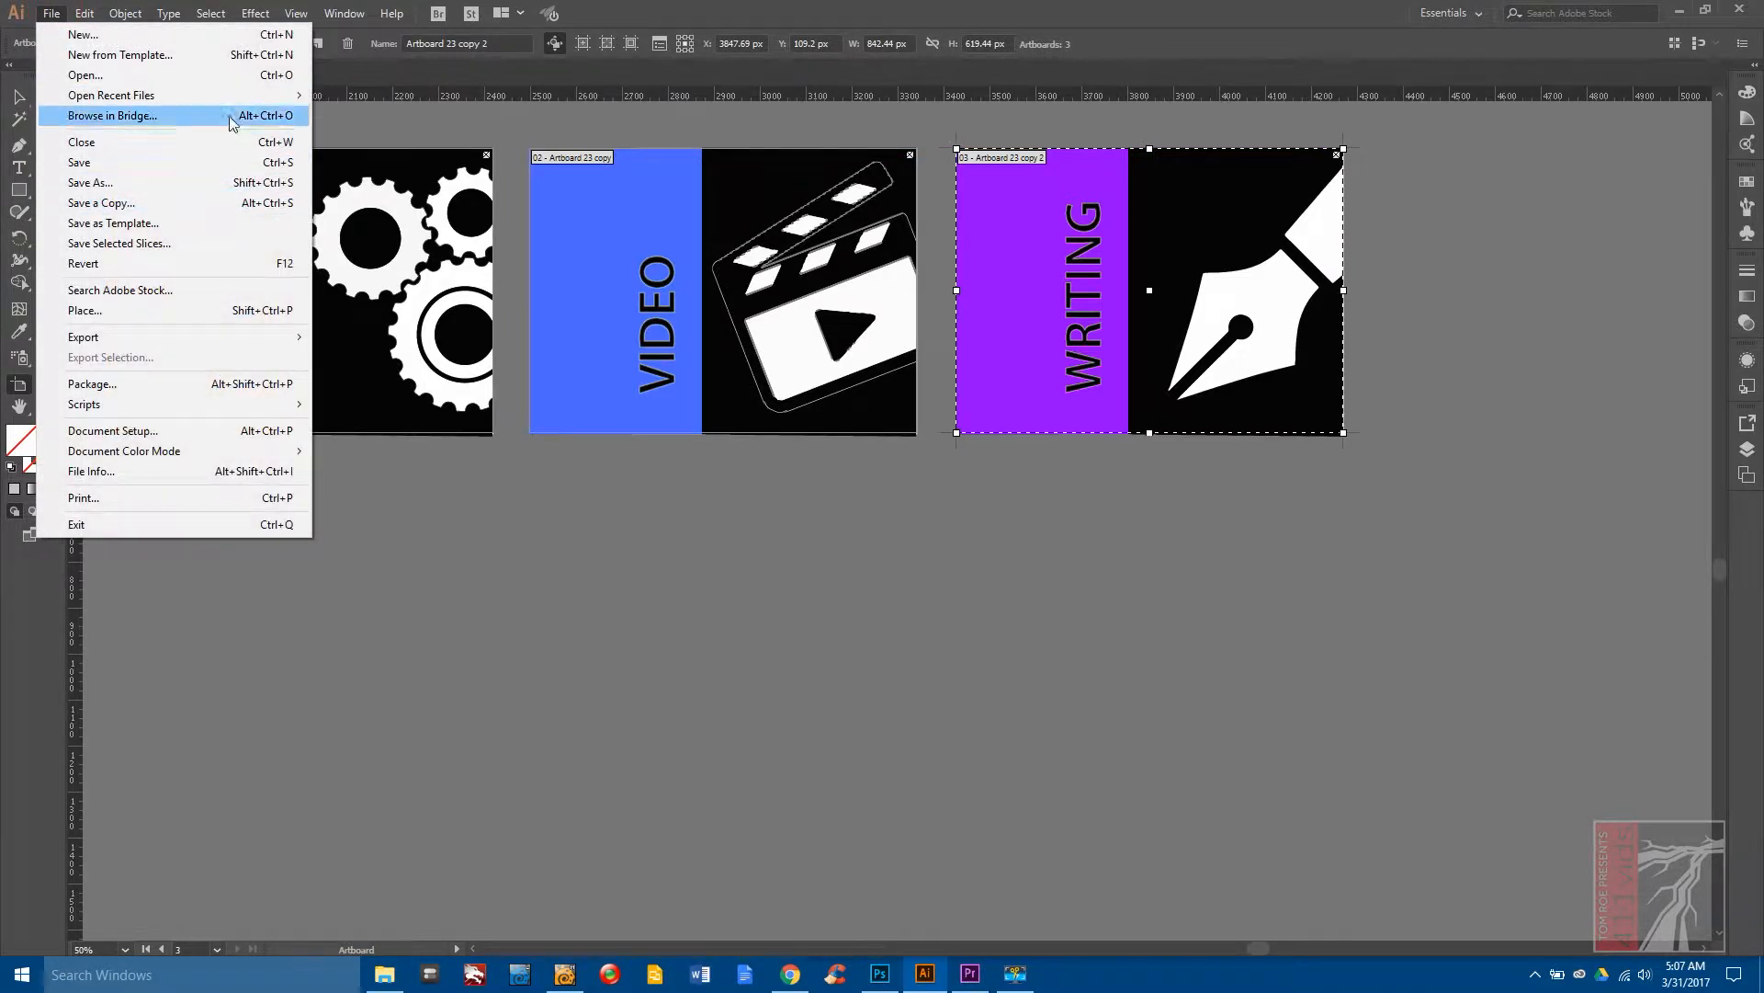
{"action": "mouse_move", "coordinate": [237, 95]}
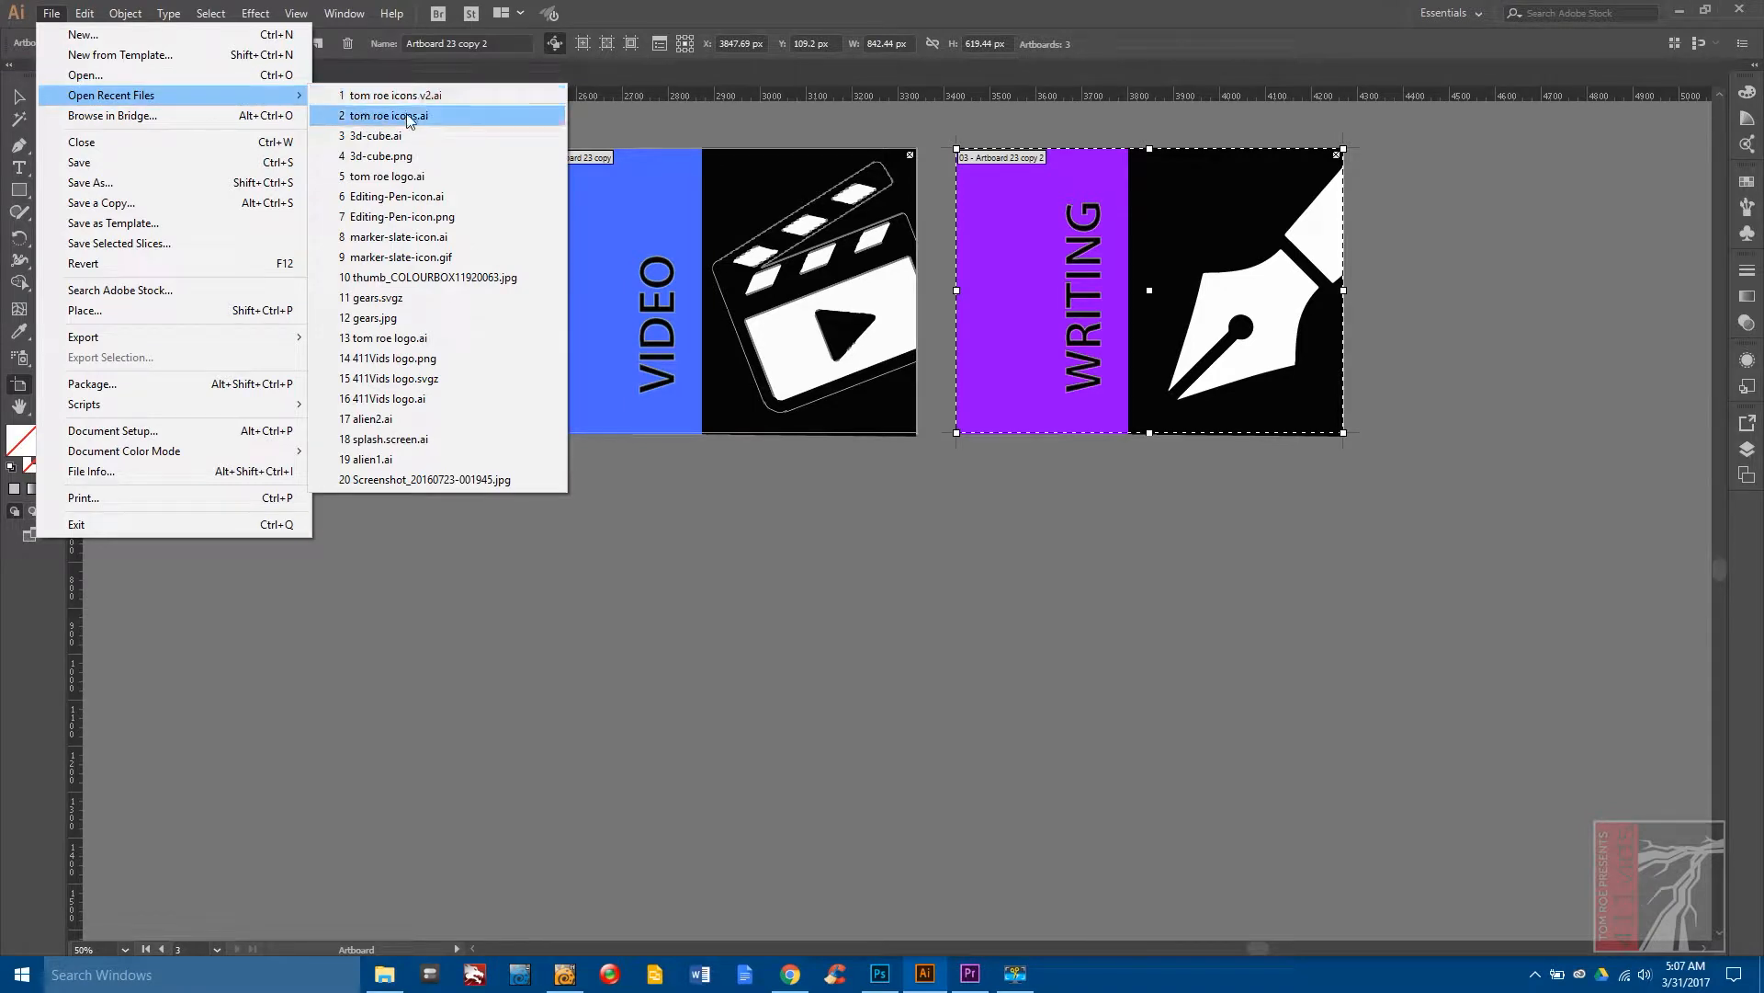
{"action": "left_click", "coordinate": [414, 176]}
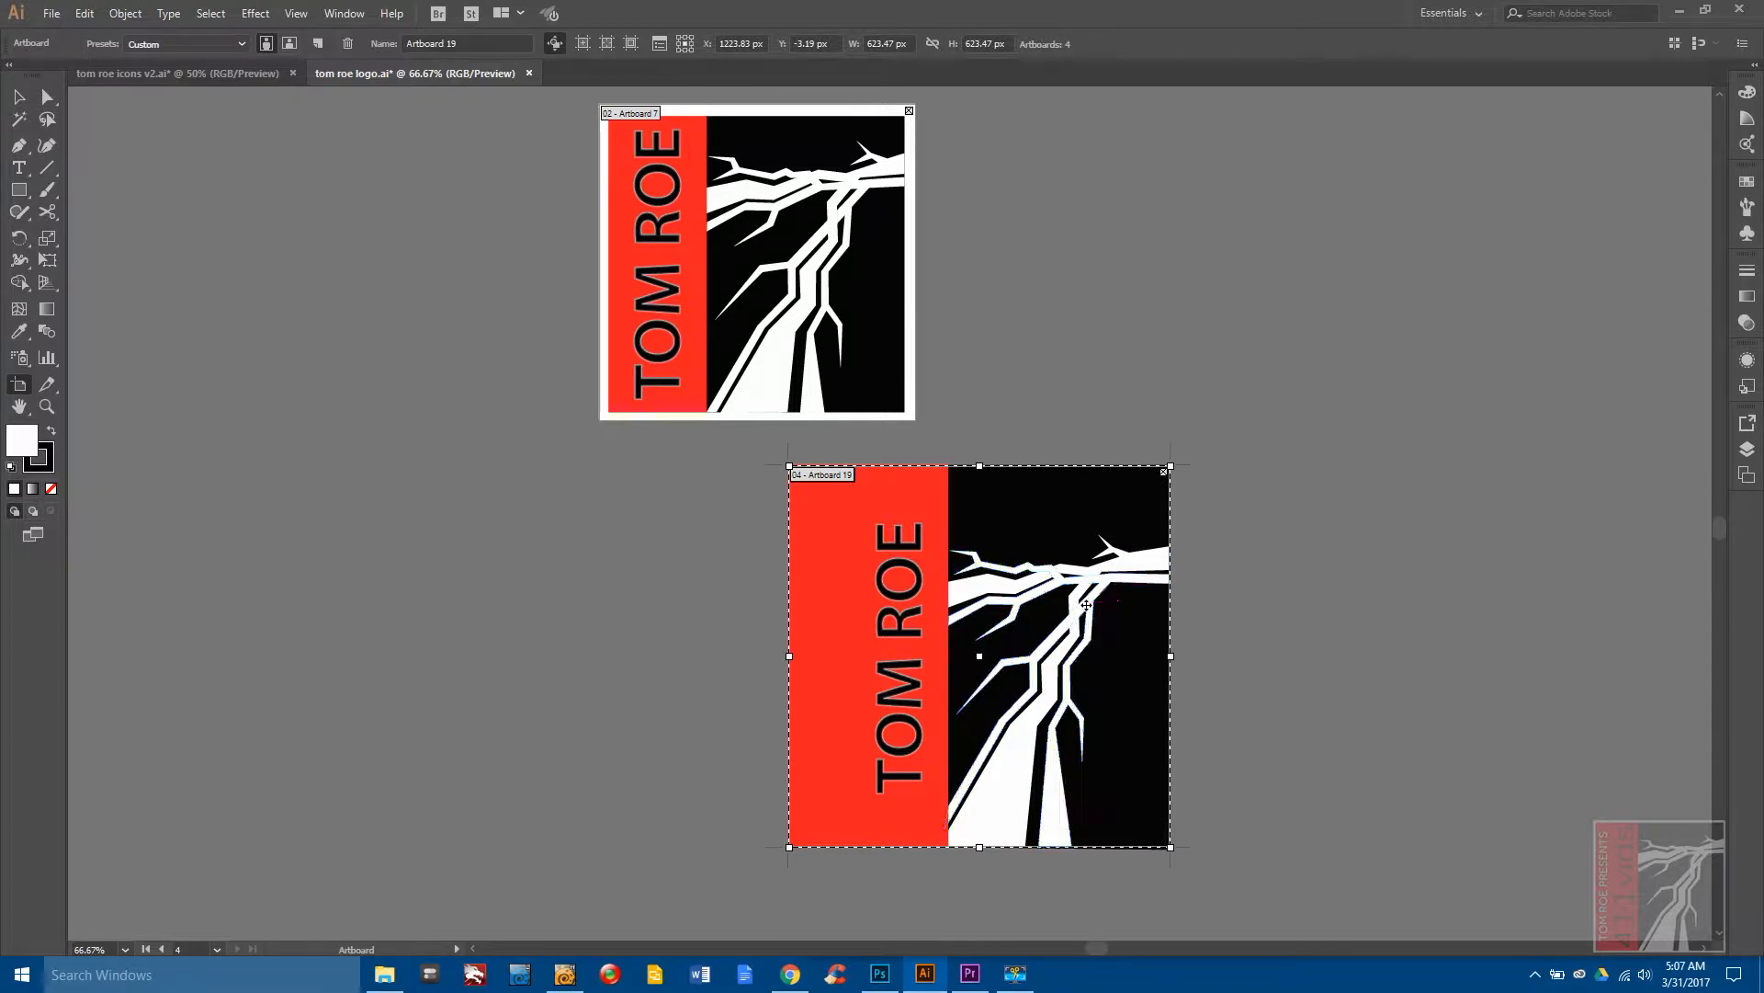
Duplicate the central white crack path from the upper logo onto the empty canvas beside it, level with the original.
{"action": "left_click", "coordinate": [46, 100]}
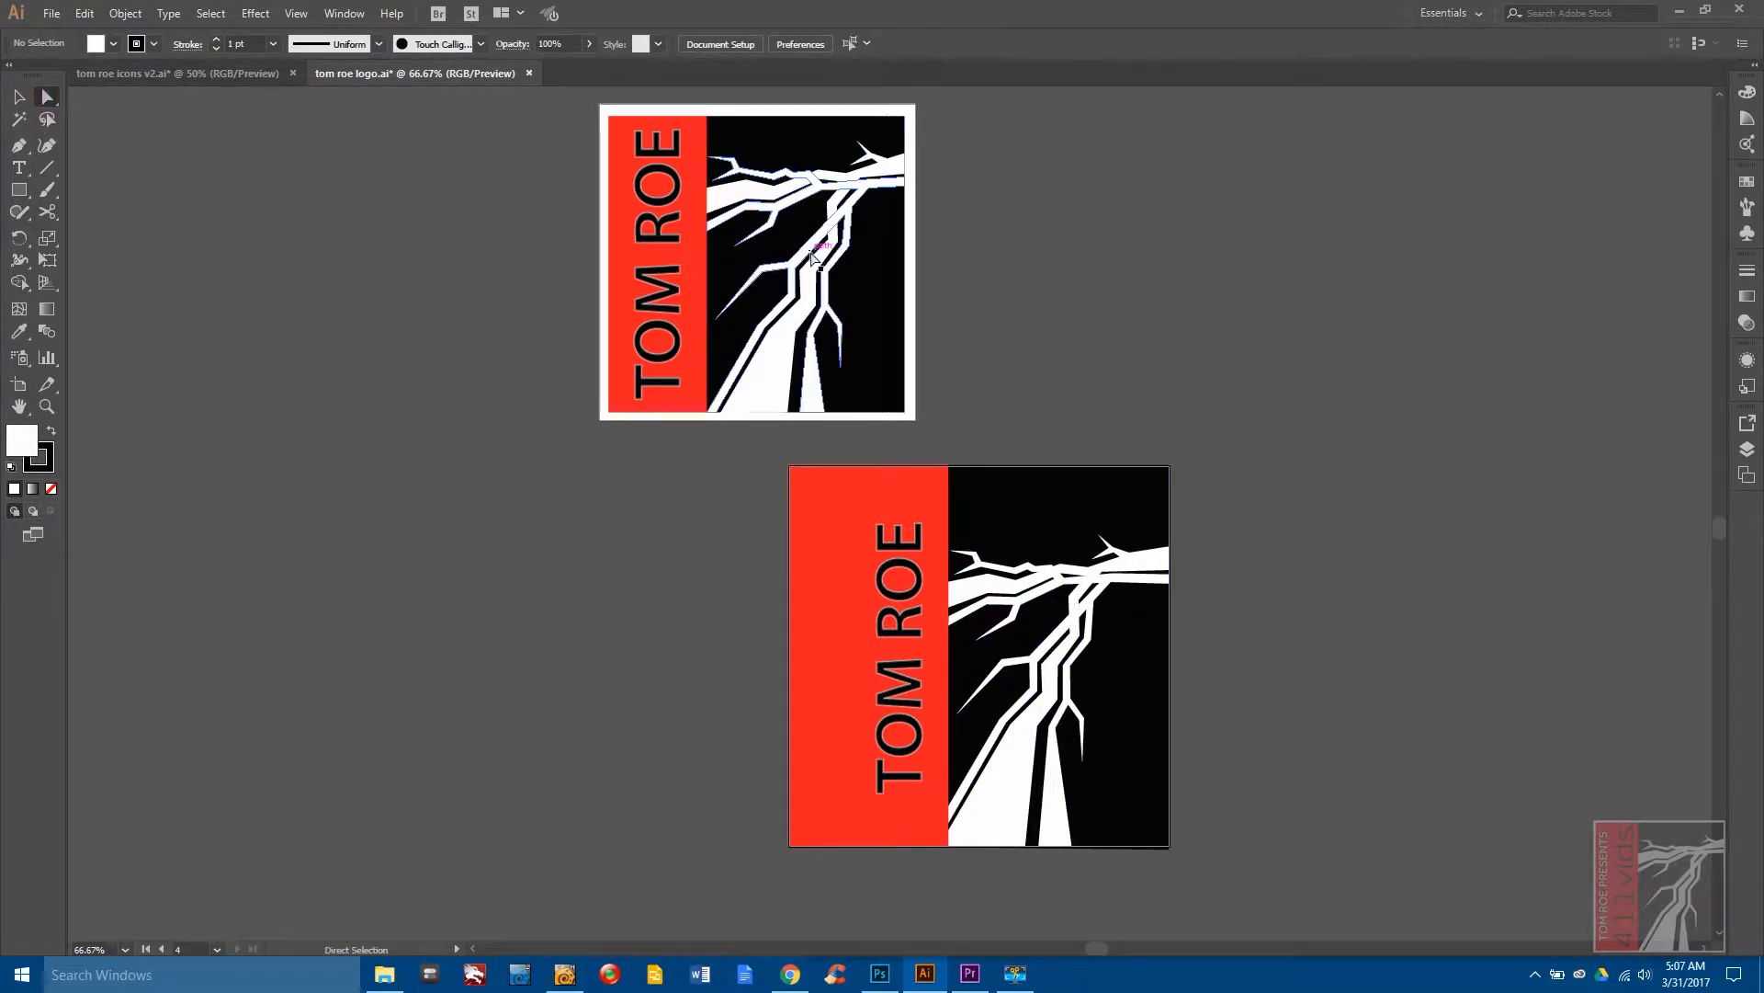
{"action": "left_click", "coordinate": [807, 258]}
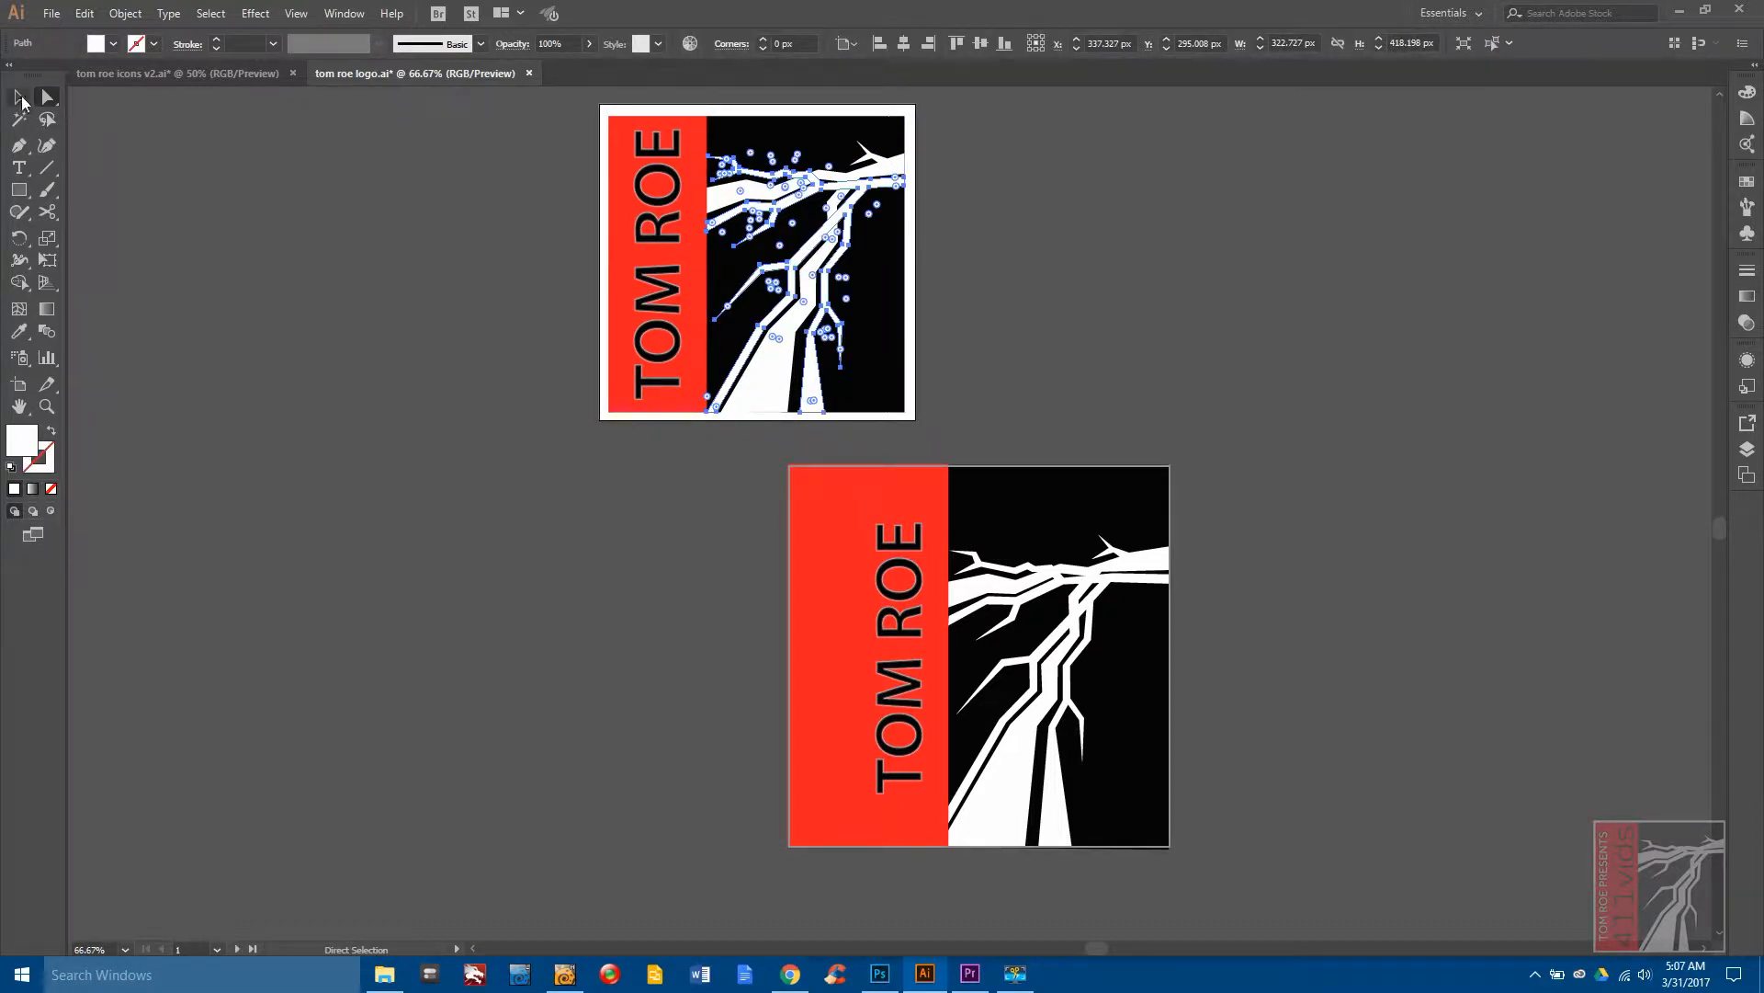
{"action": "left_click", "coordinate": [19, 95]}
{"action": "left_click", "coordinate": [806, 317]}
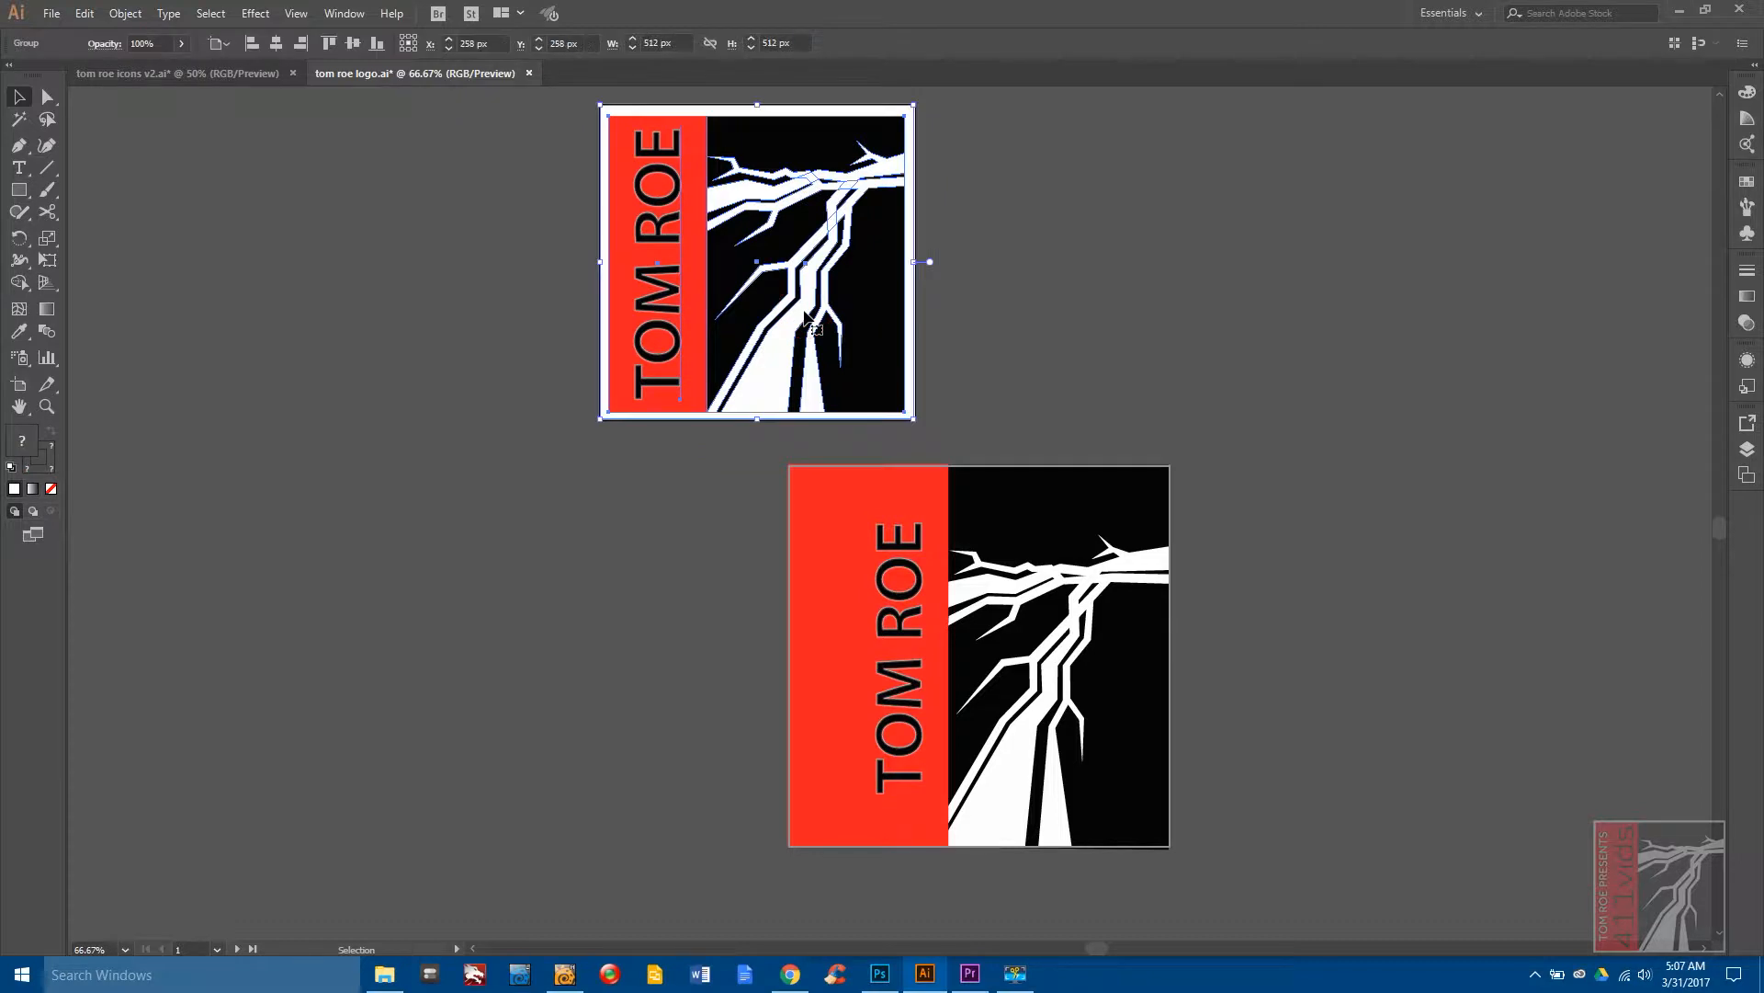
{"action": "left_click", "coordinate": [47, 95]}
{"action": "left_click", "coordinate": [1117, 248]}
{"action": "left_click", "coordinate": [805, 313]}
{"action": "left_click_drag", "start_coordinate": [802, 319], "coordinate": [1054, 319]}
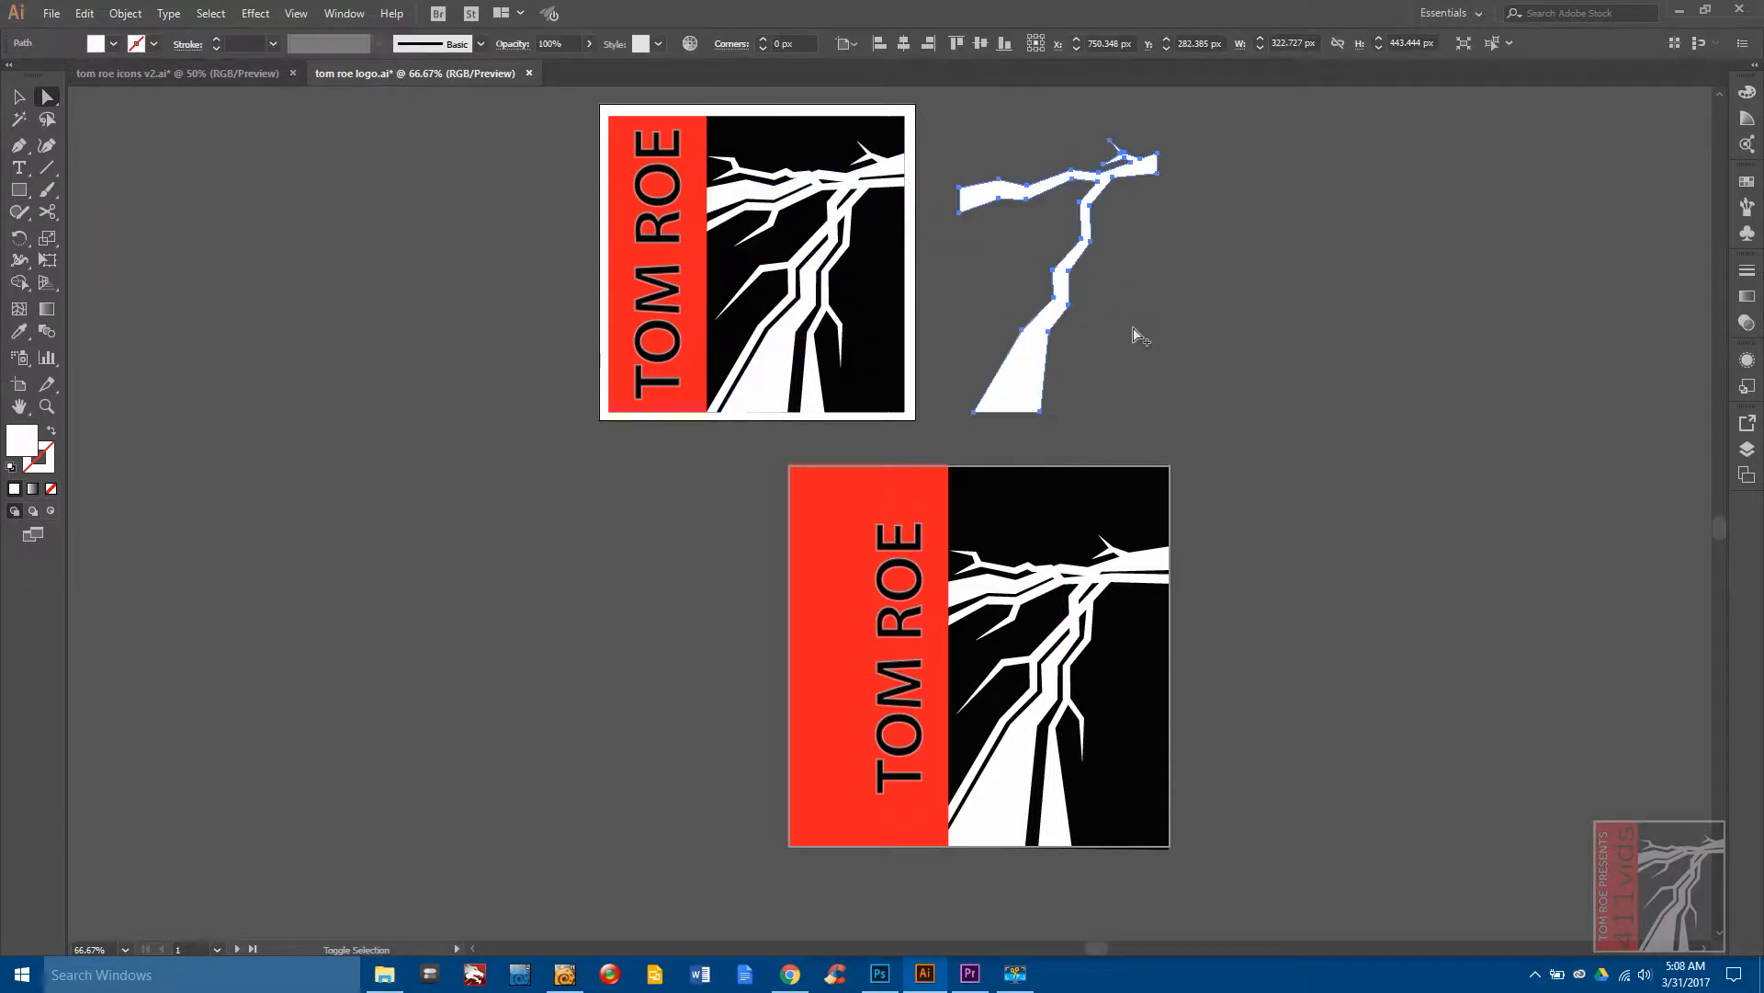
Examine the duplicated crack path's edges at up to 2400% magnification, returning to the full artboard view.
{"action": "scroll", "coordinate": [1057, 317], "scroll_direction": "up", "scroll_amount": 6}
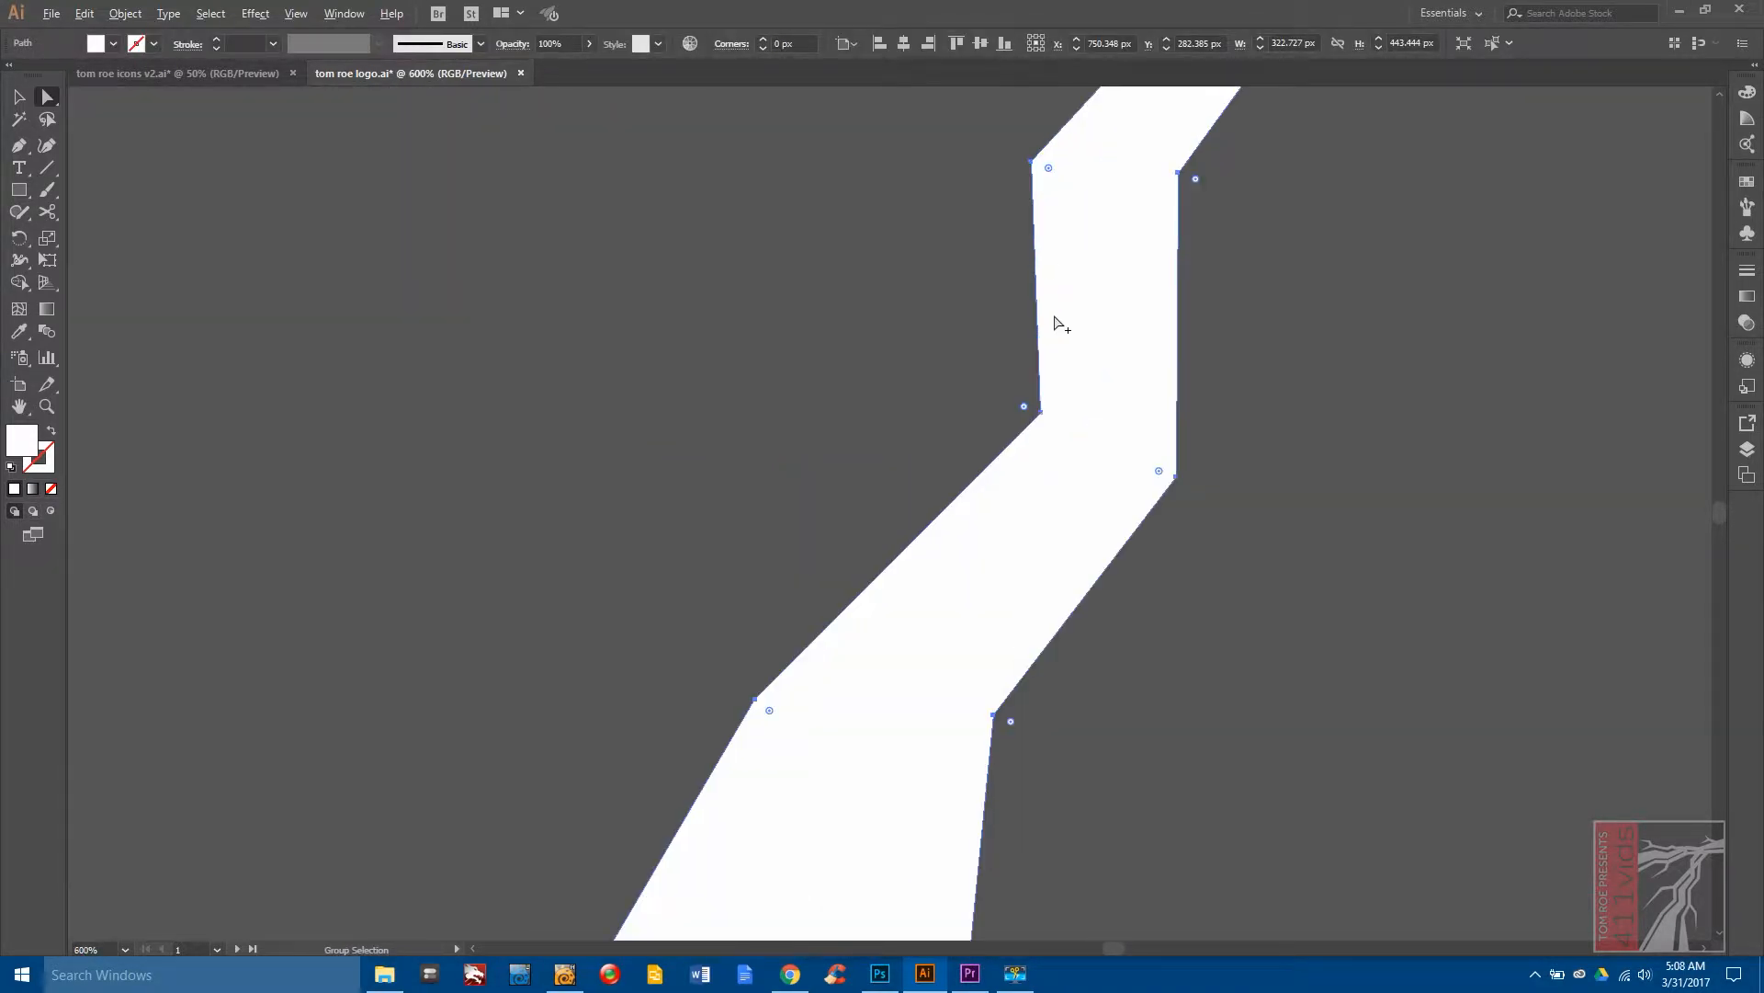
{"action": "scroll", "coordinate": [1009, 476], "scroll_direction": "up", "scroll_amount": 2}
{"action": "scroll", "coordinate": [1020, 515], "scroll_direction": "up", "scroll_amount": 2}
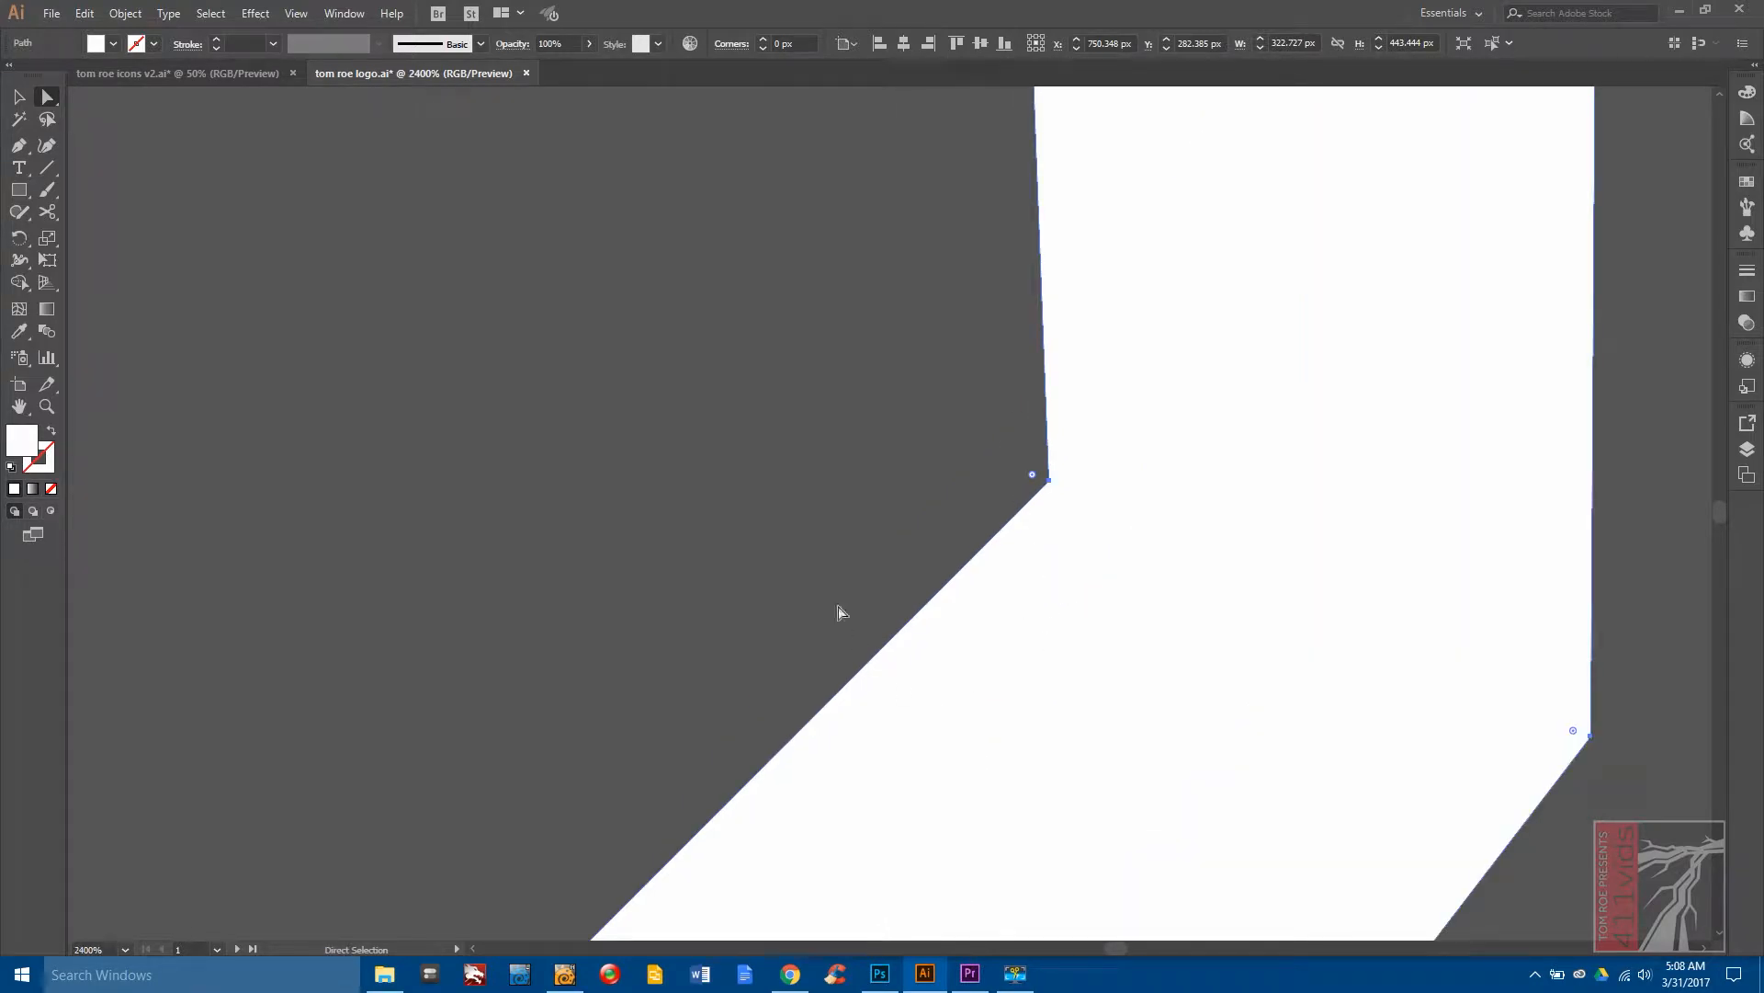
{"action": "key", "text": "space"}
{"action": "left_click_drag", "start_coordinate": [1099, 681], "coordinate": [1154, 401]}
{"action": "left_click_drag", "start_coordinate": [1118, 622], "coordinate": [1236, 472]}
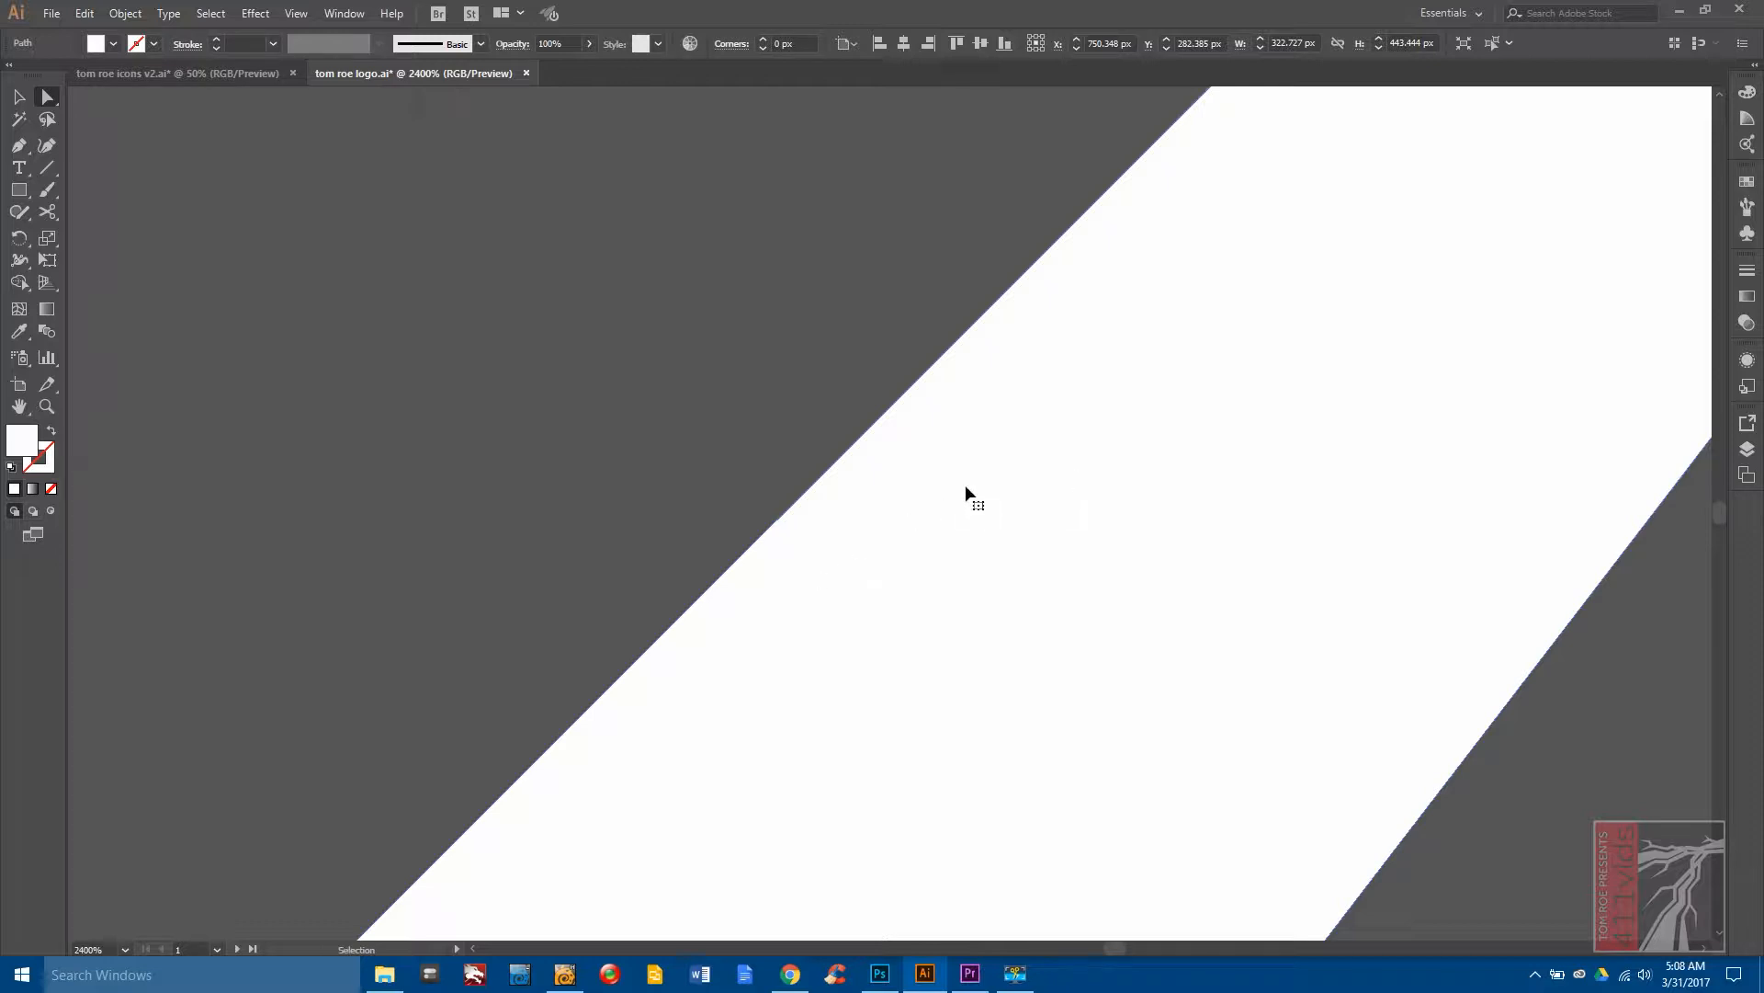
{"action": "key", "text": "ctrl+0"}
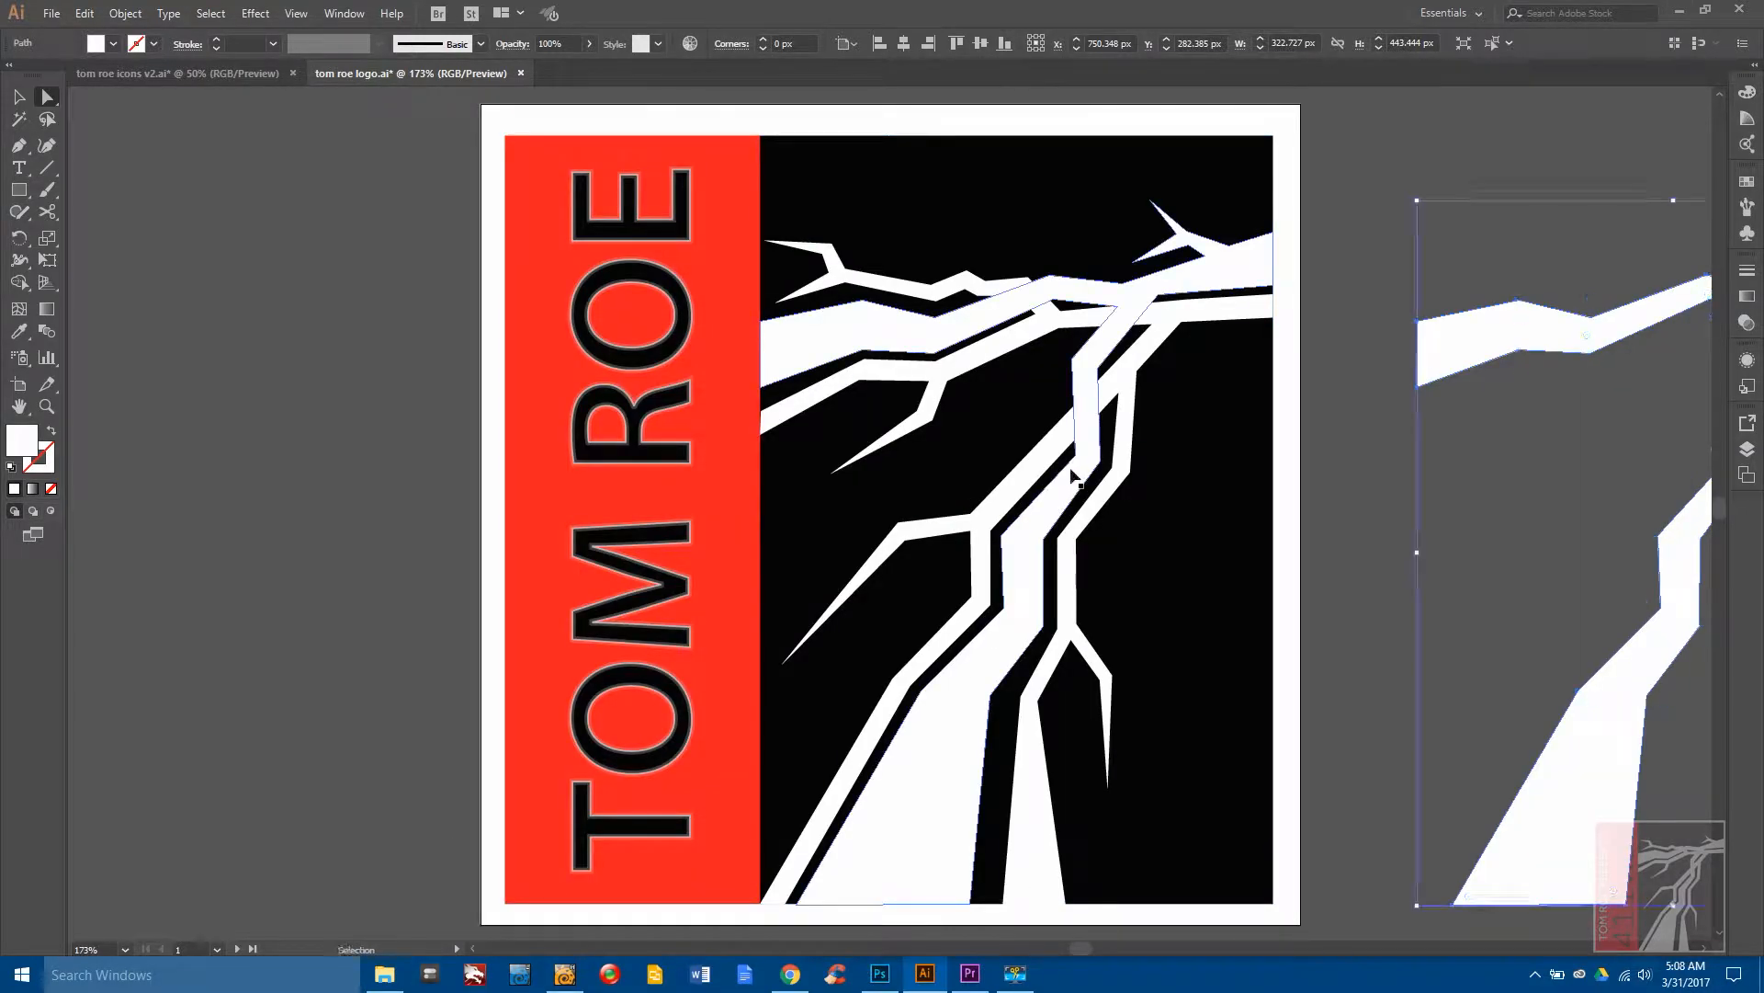
{"action": "key", "text": "ctrl+1"}
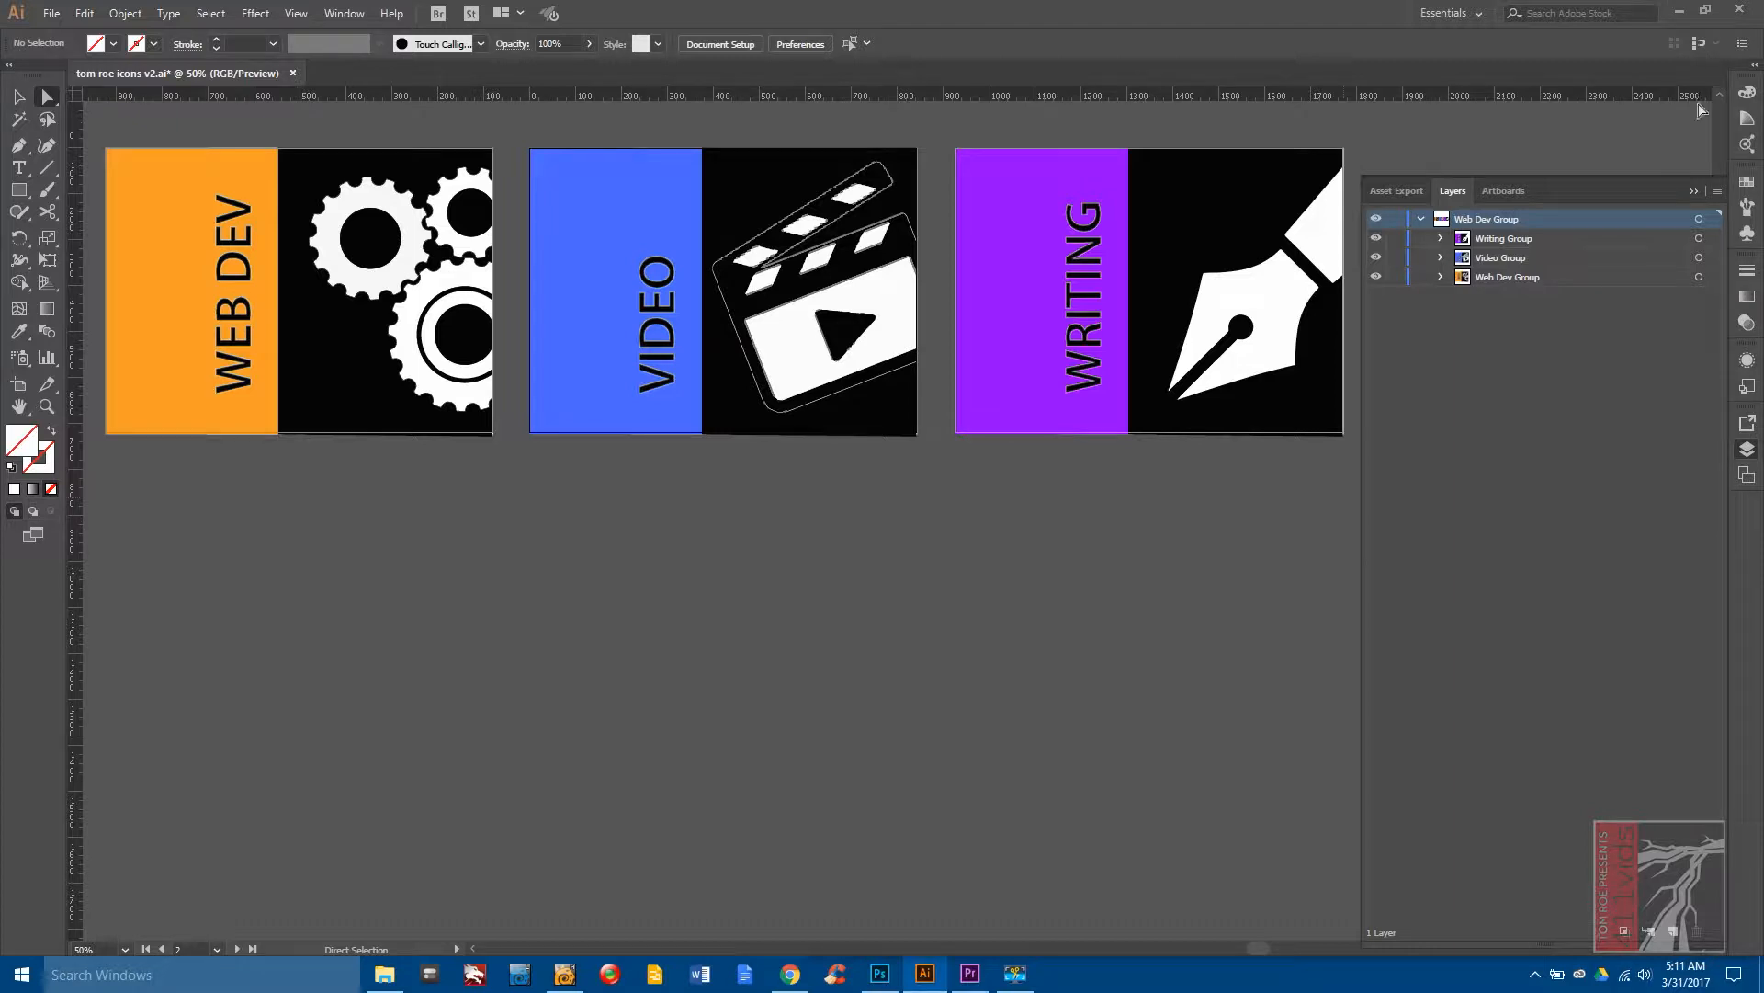
Examine the layer structure of the icons document by expanding and collapsing Writing Group and Video Group.
{"action": "left_click", "coordinate": [1692, 192]}
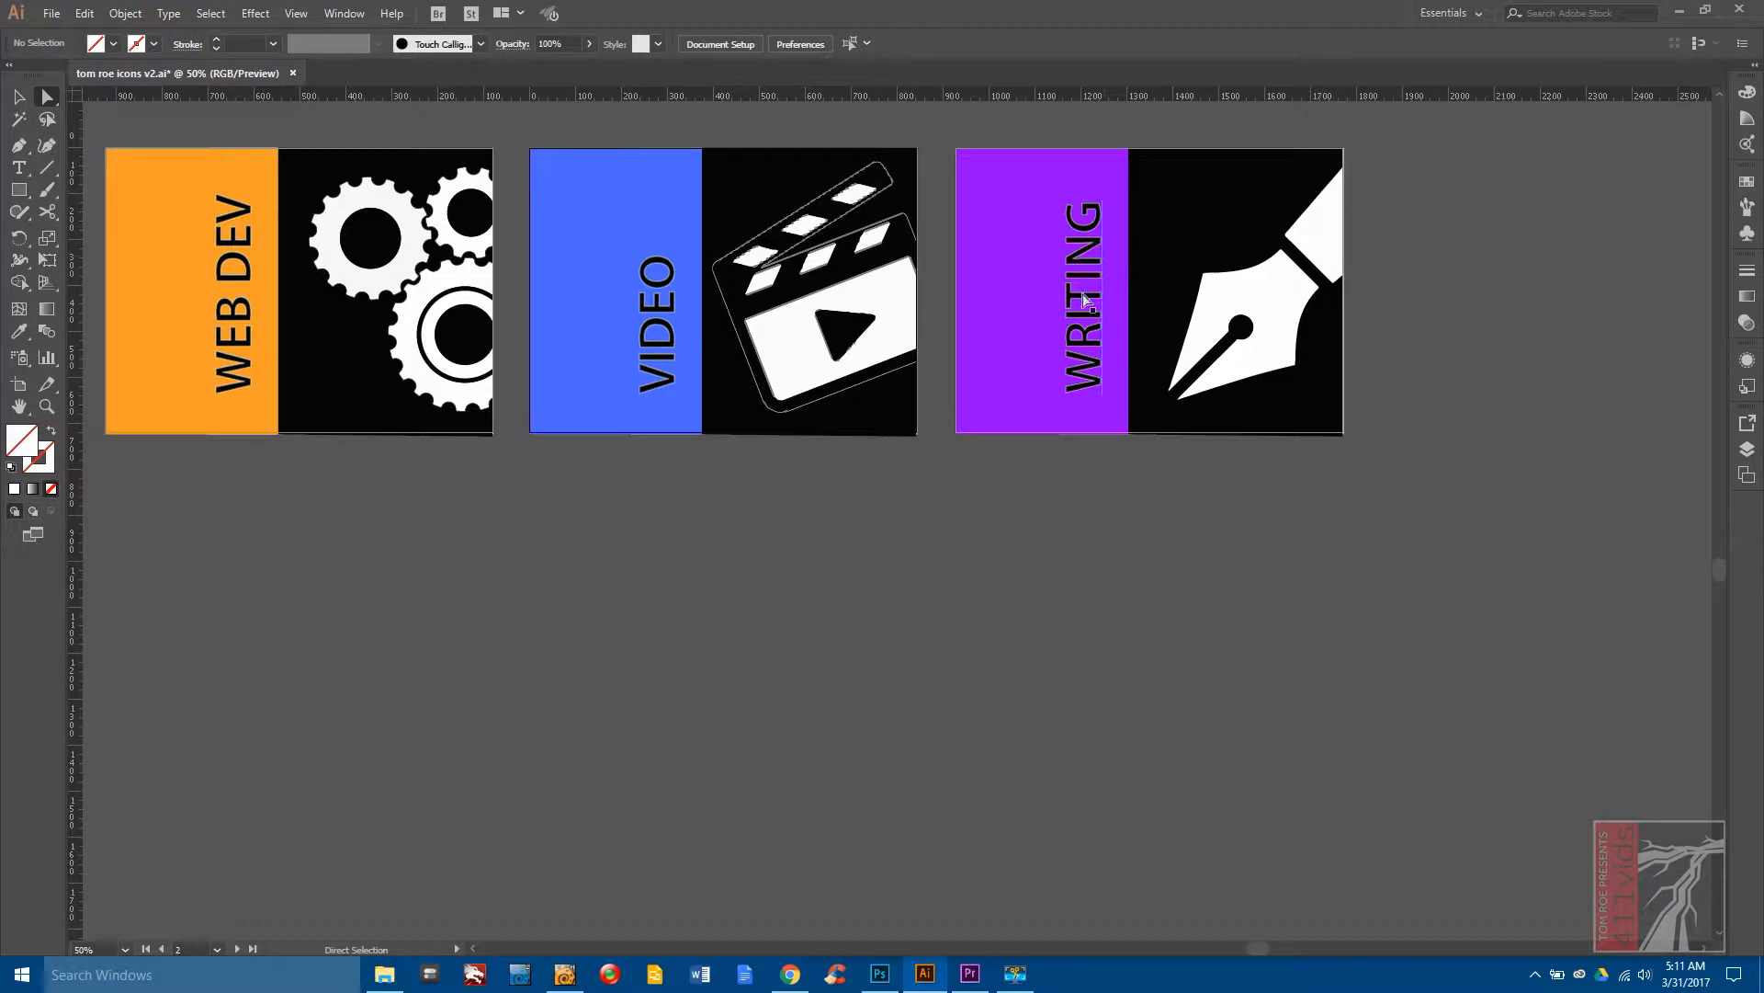
{"action": "left_click", "coordinate": [1748, 451]}
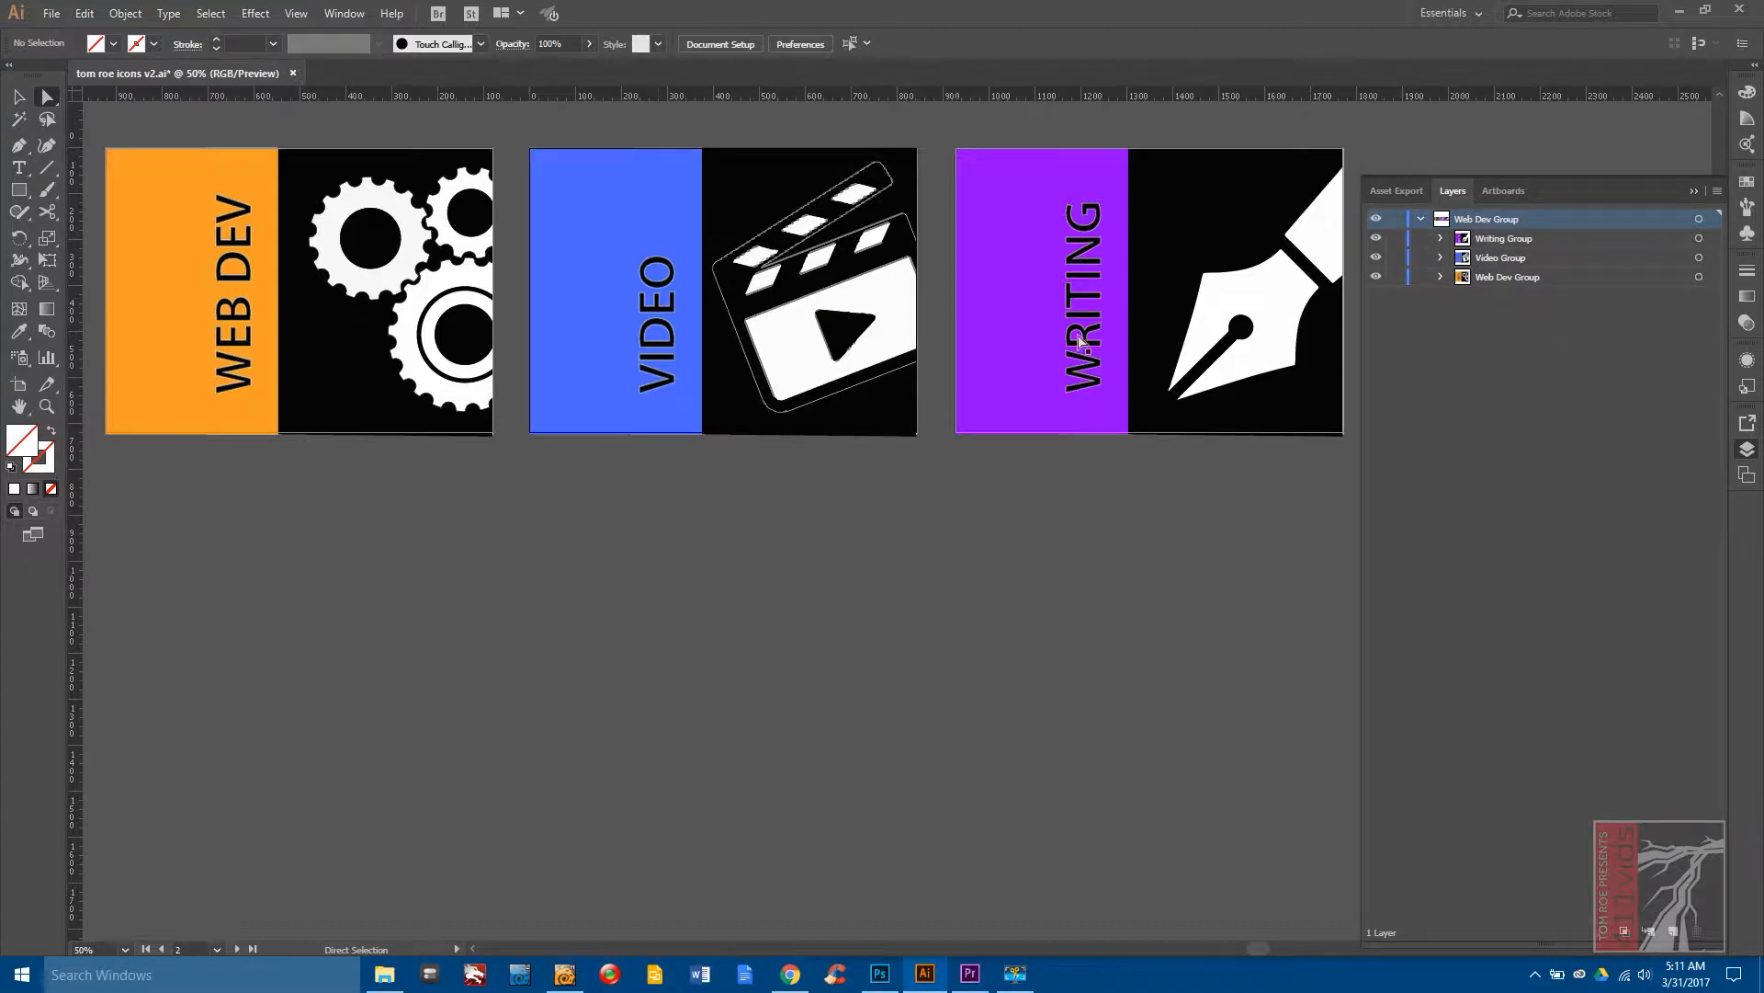
{"action": "left_click", "coordinate": [1440, 238], "text": "alt"}
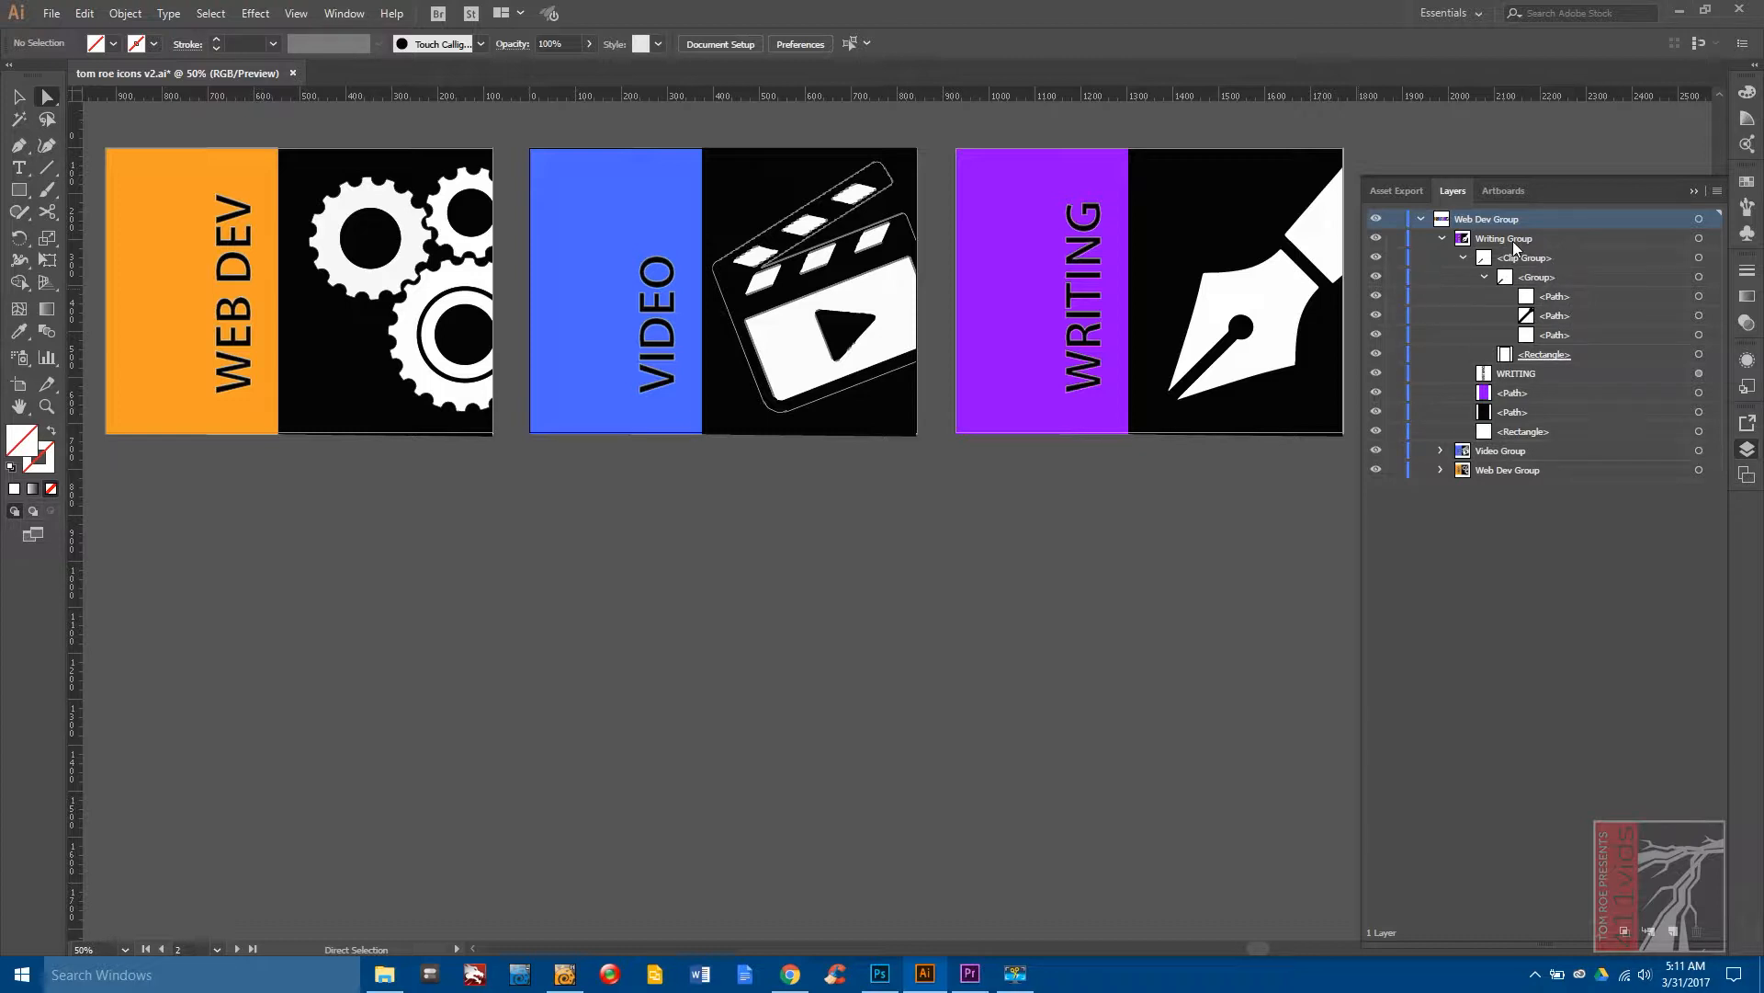
{"action": "left_click", "coordinate": [1442, 238]}
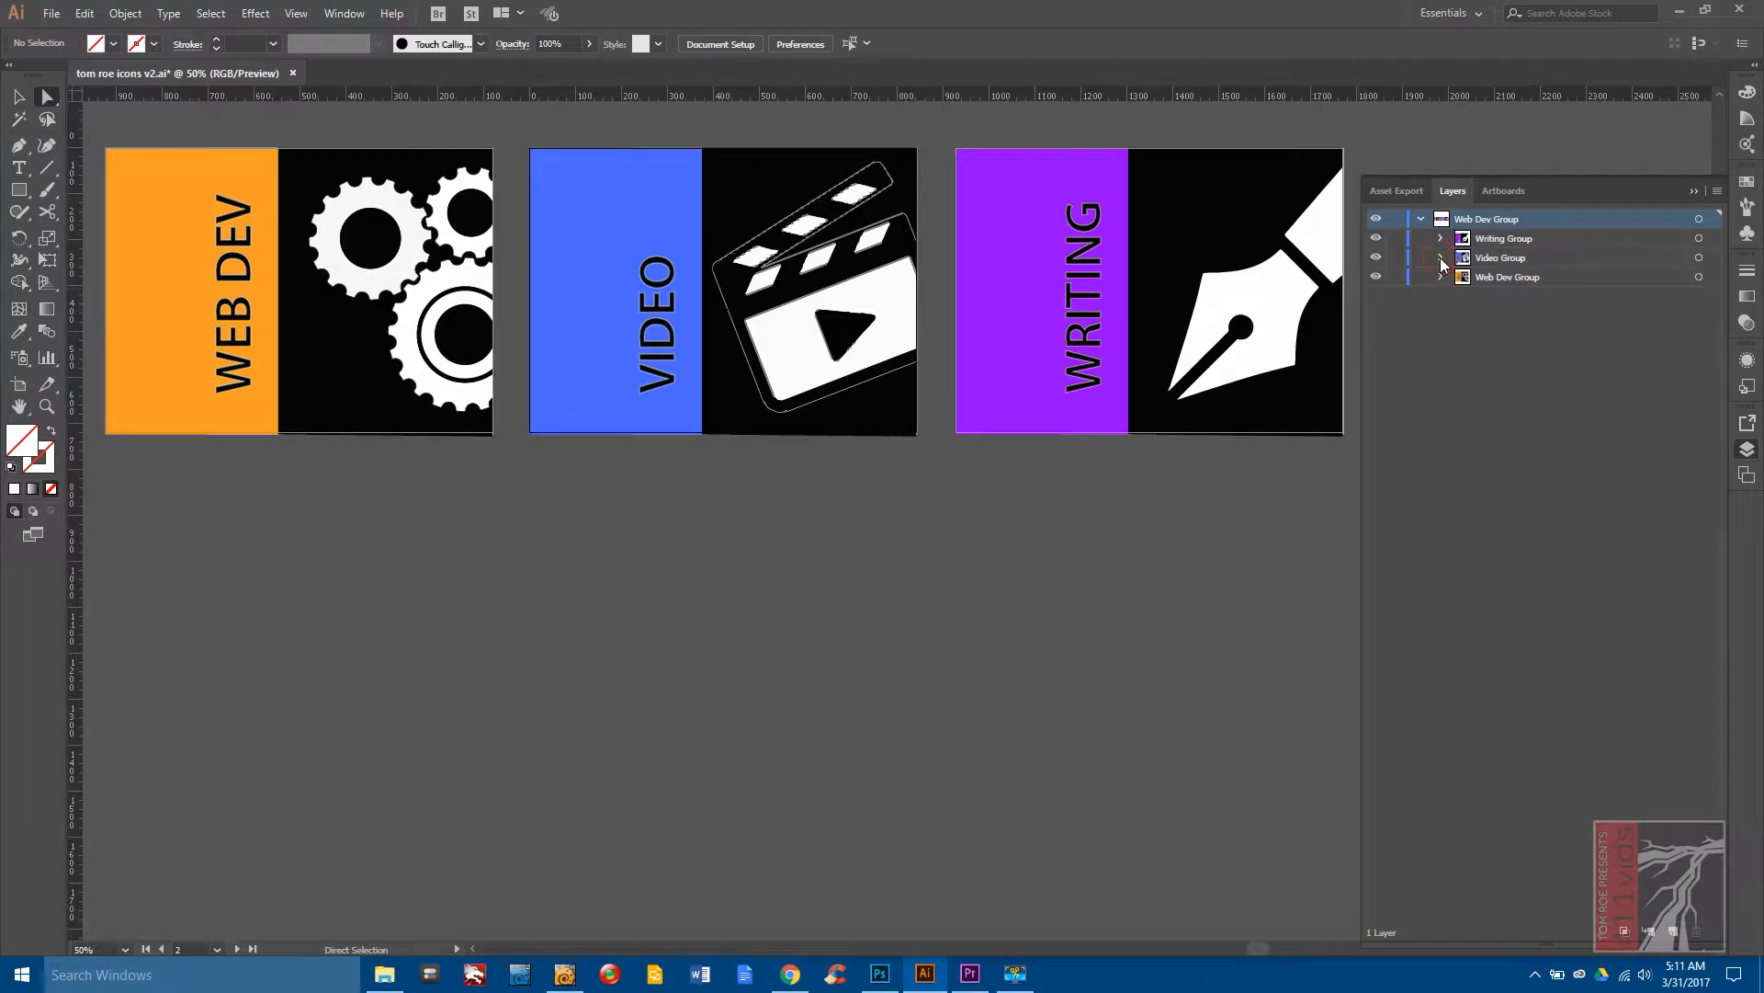
{"action": "left_click", "coordinate": [1440, 260]}
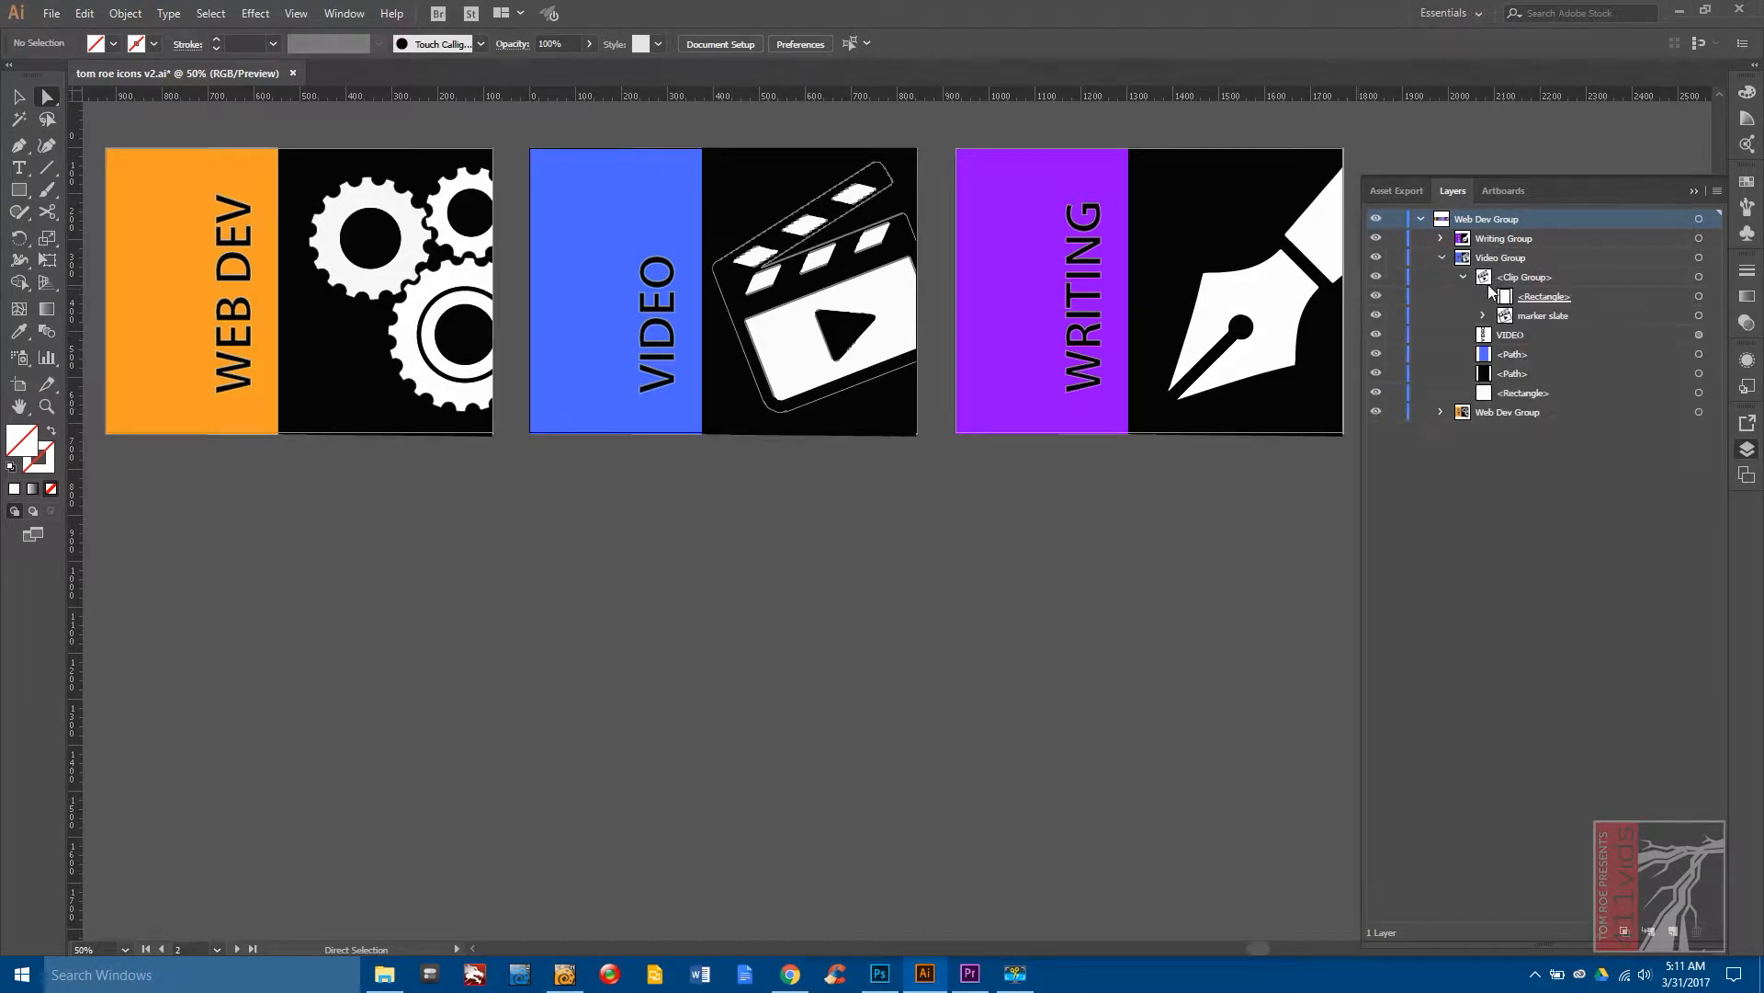
{"action": "left_click", "coordinate": [1442, 257]}
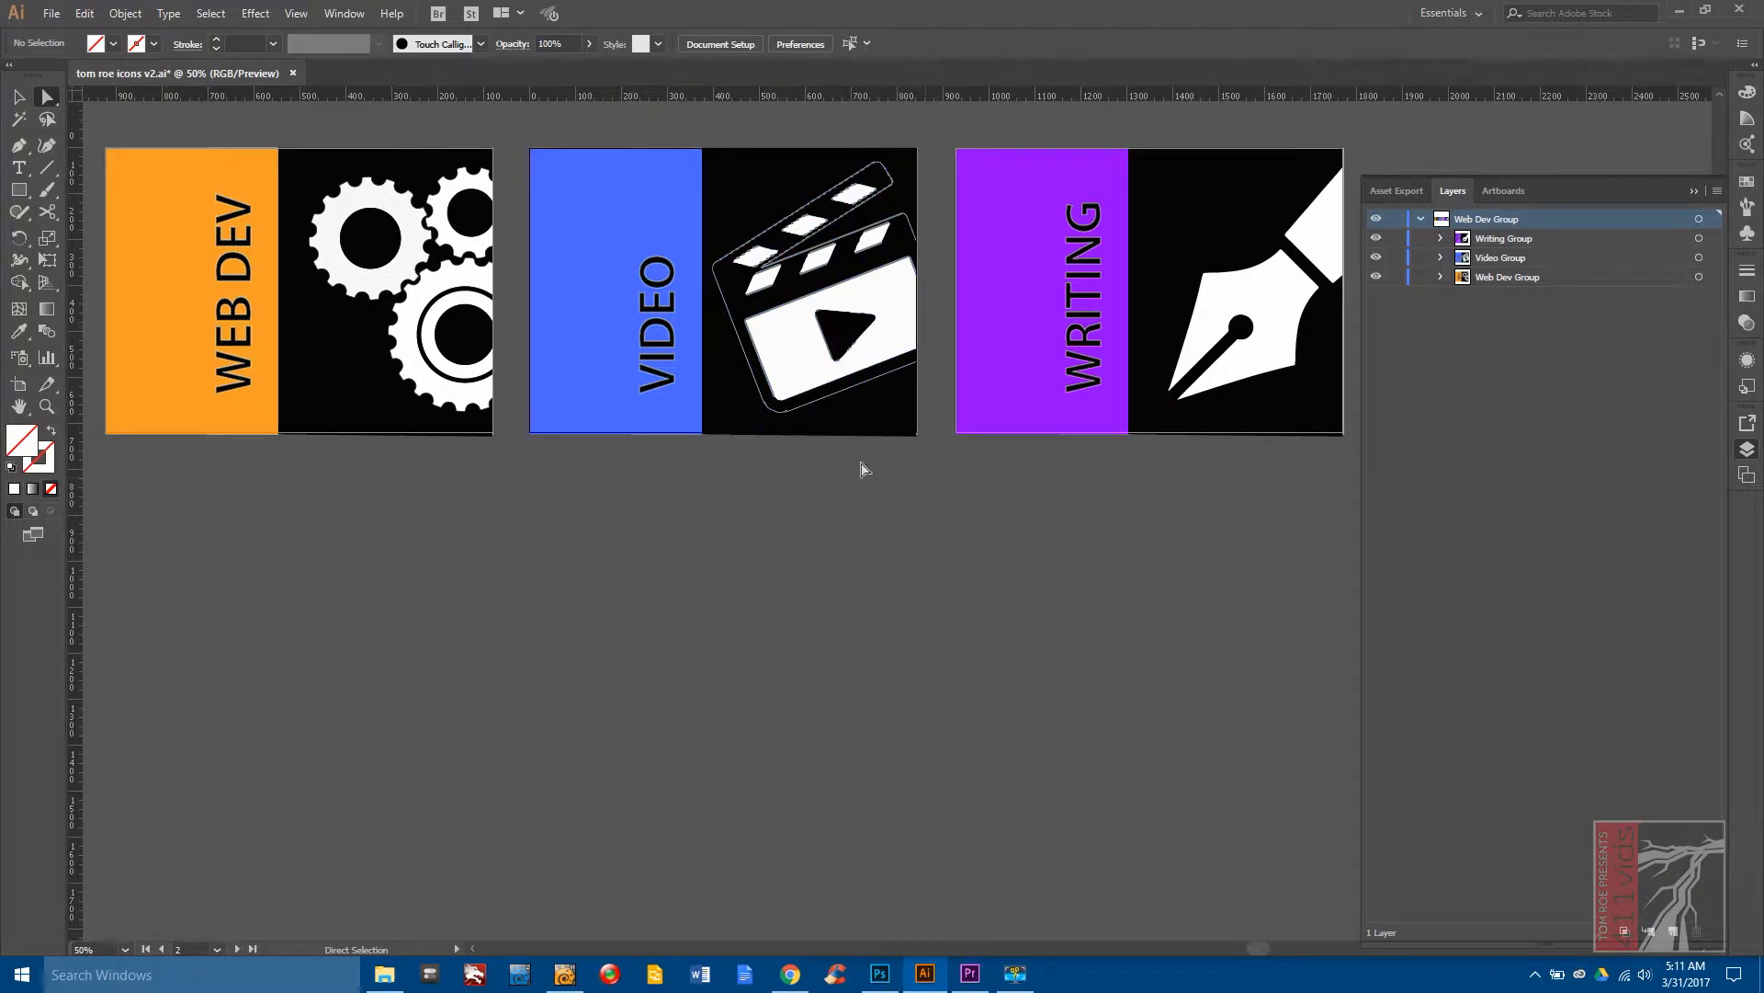
Target Video Group and duplicate the VIDEO artboard with its artwork directly below the original.
{"action": "left_click", "coordinate": [1521, 260]}
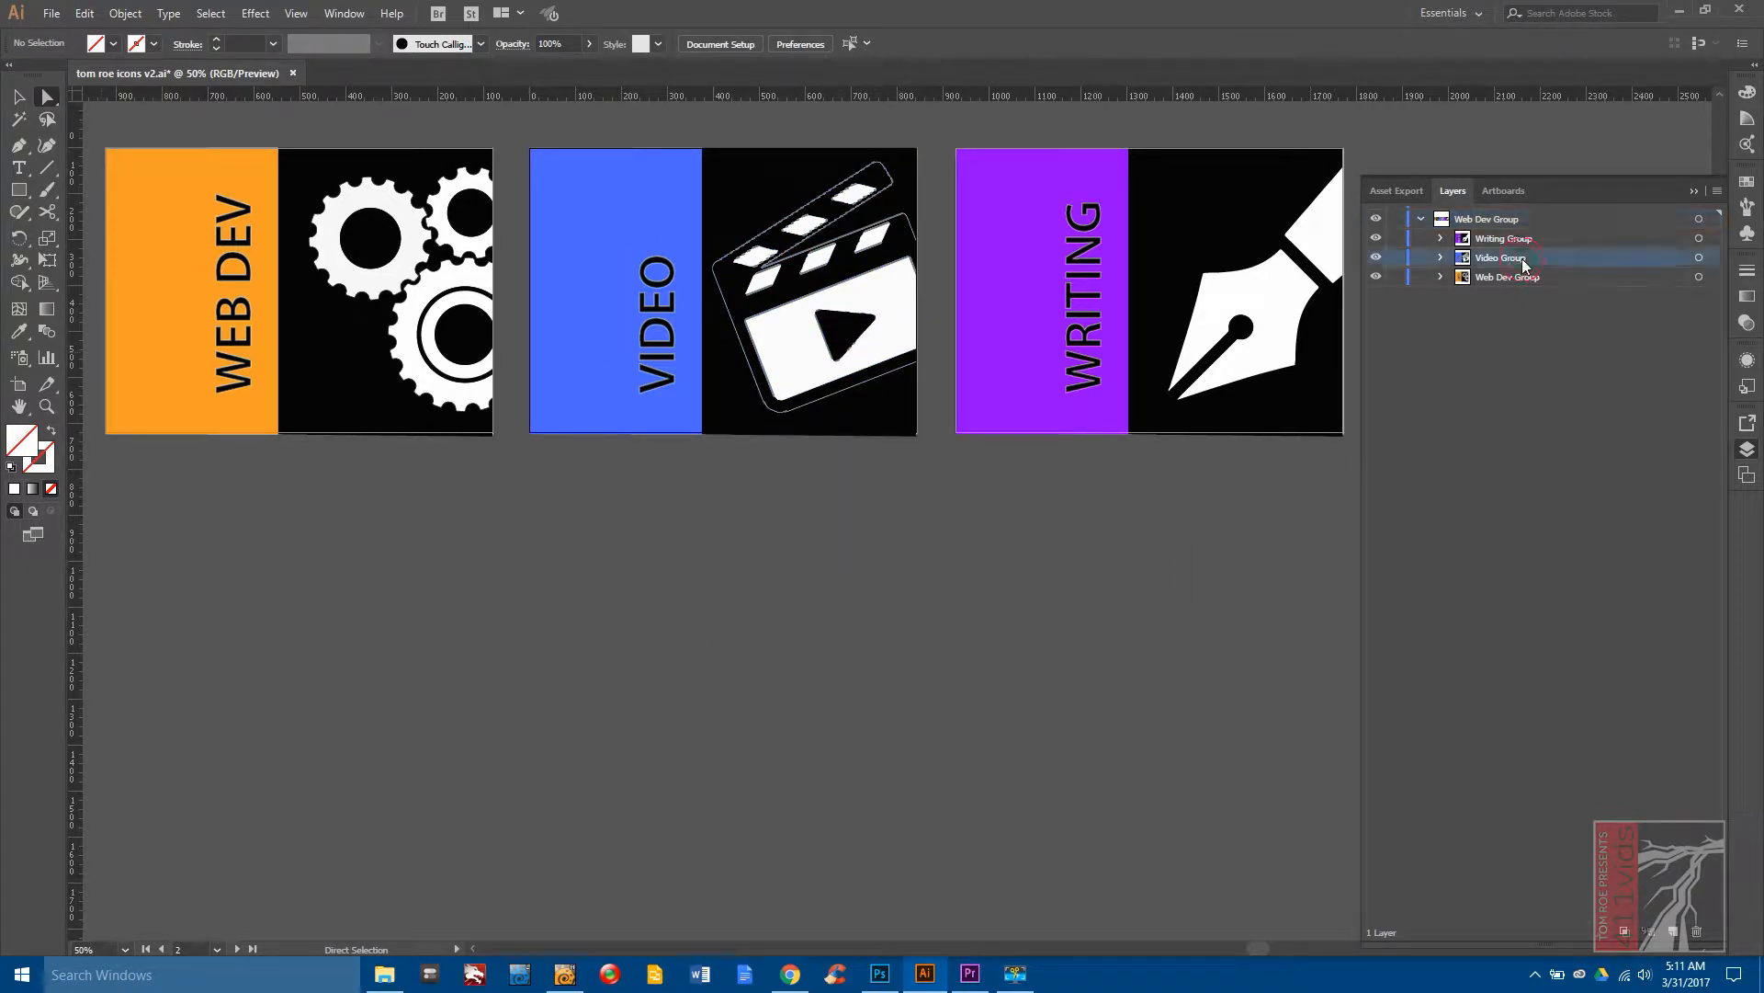
{"action": "left_click", "coordinate": [1700, 260]}
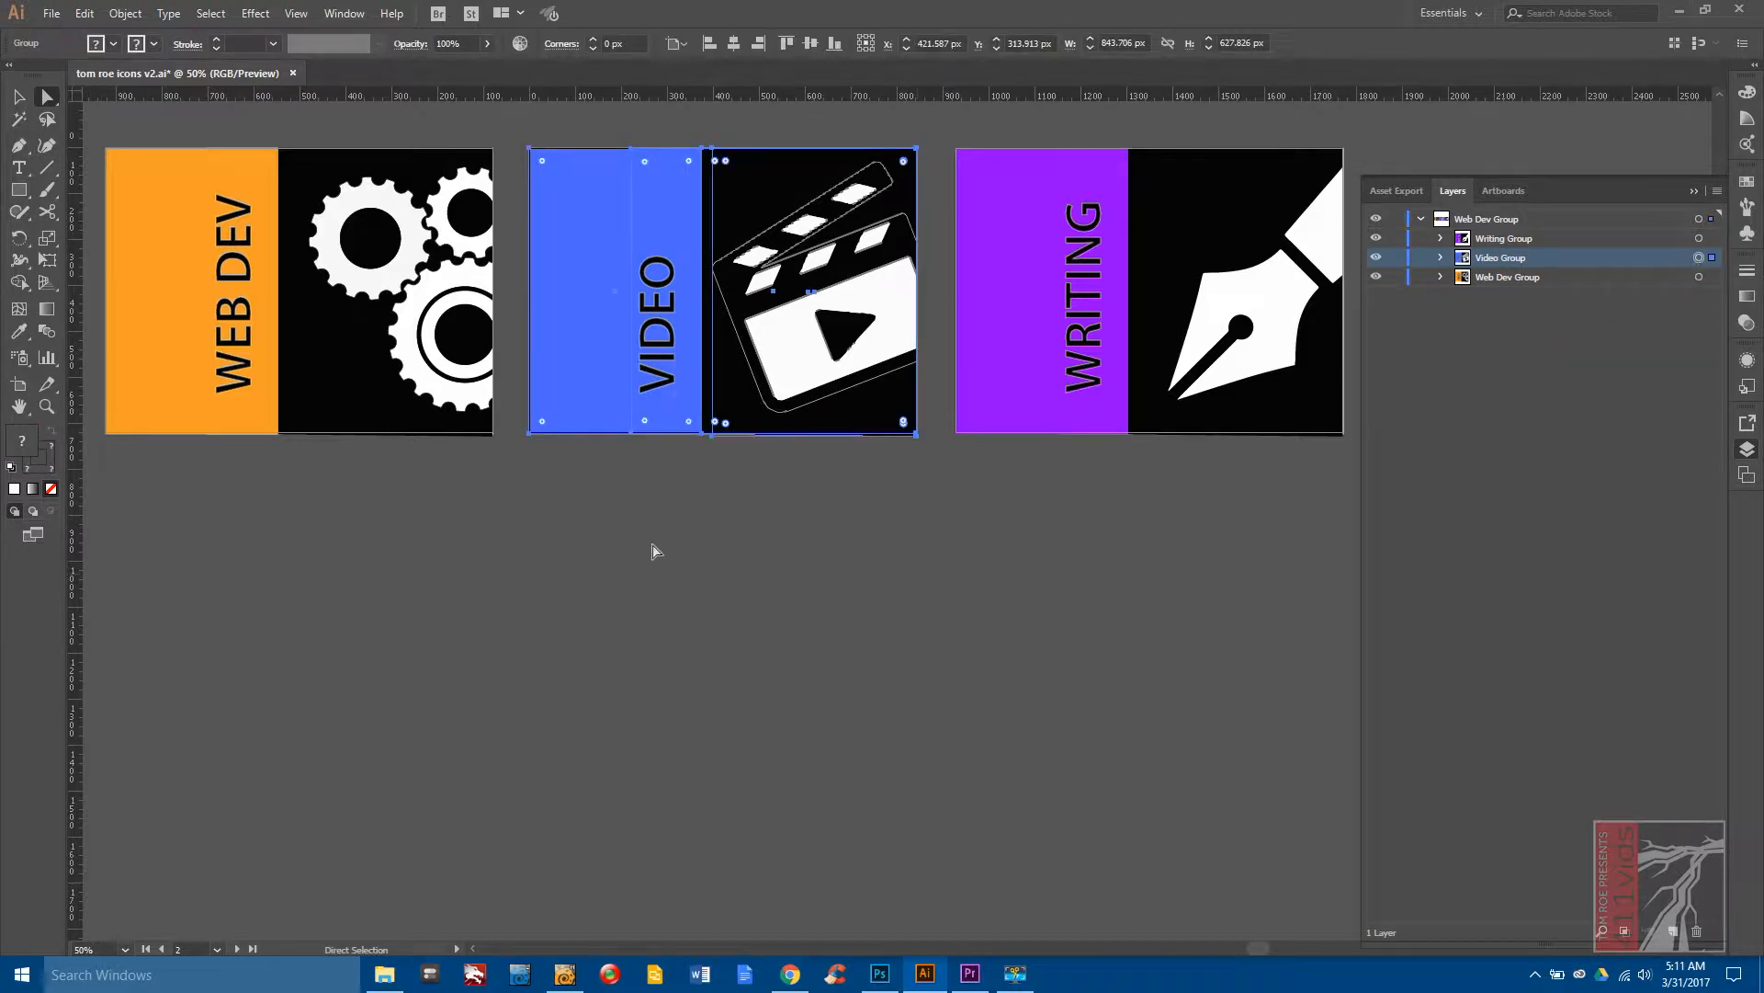
{"action": "left_click", "coordinate": [19, 387]}
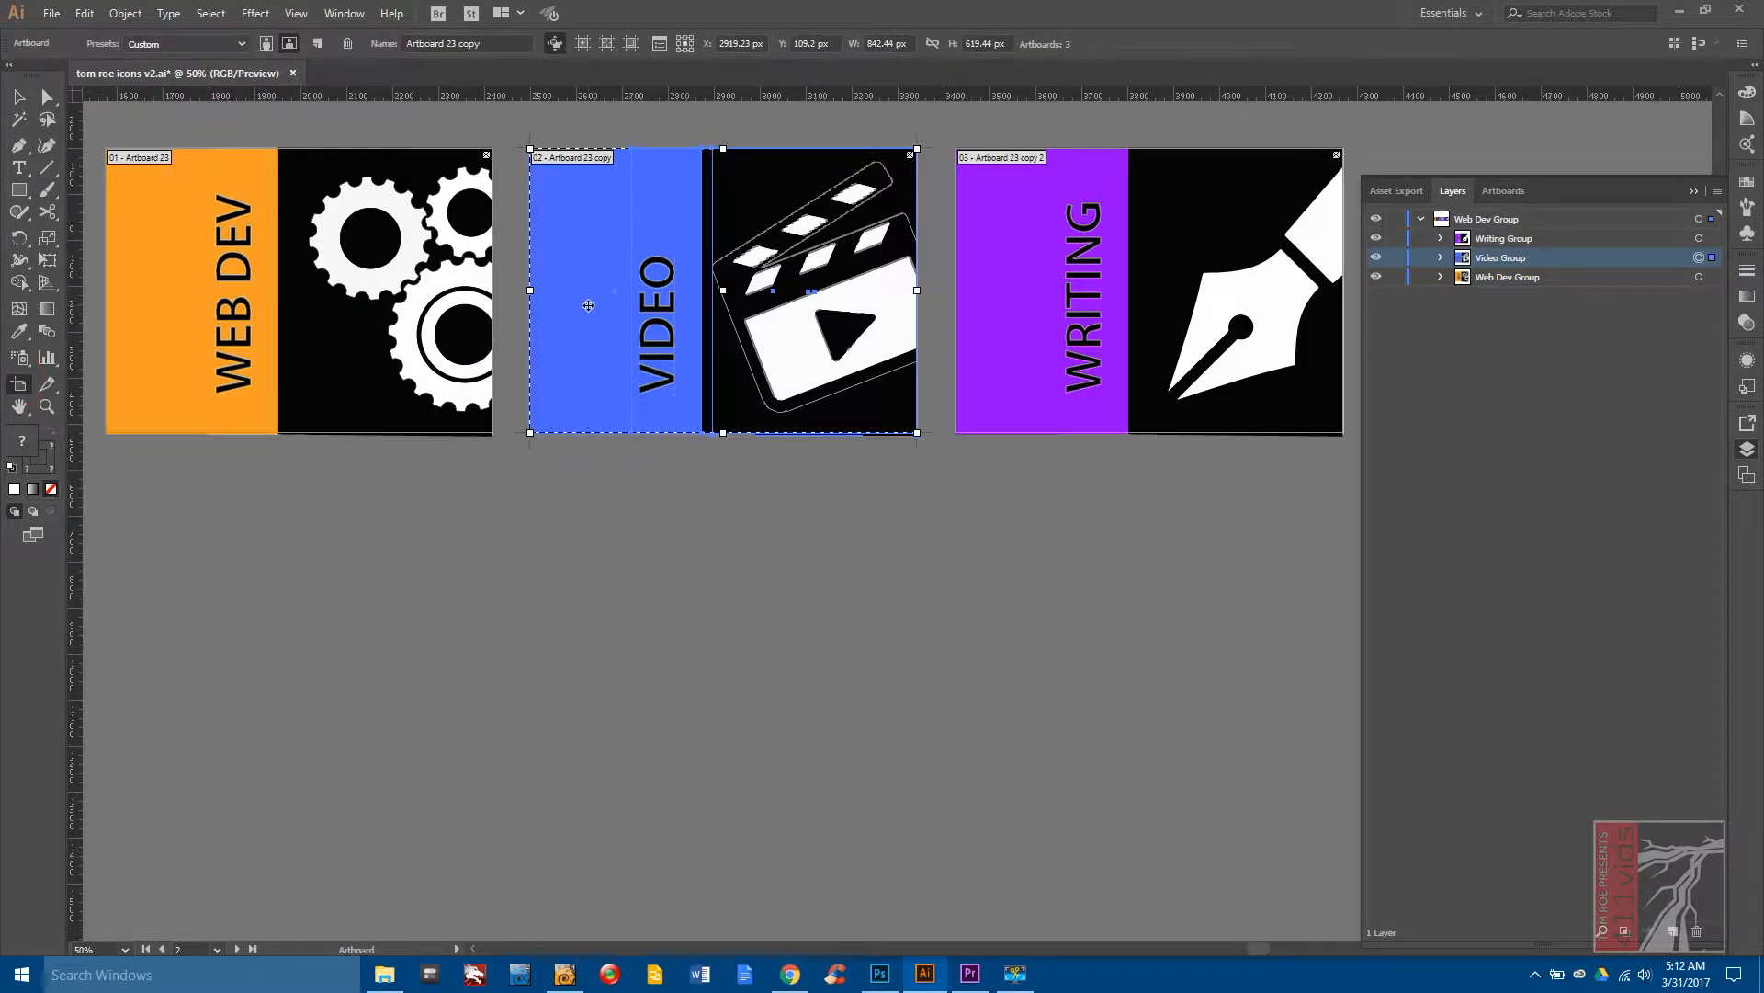
{"action": "left_click_drag", "start_coordinate": [589, 312], "coordinate": [691, 631]}
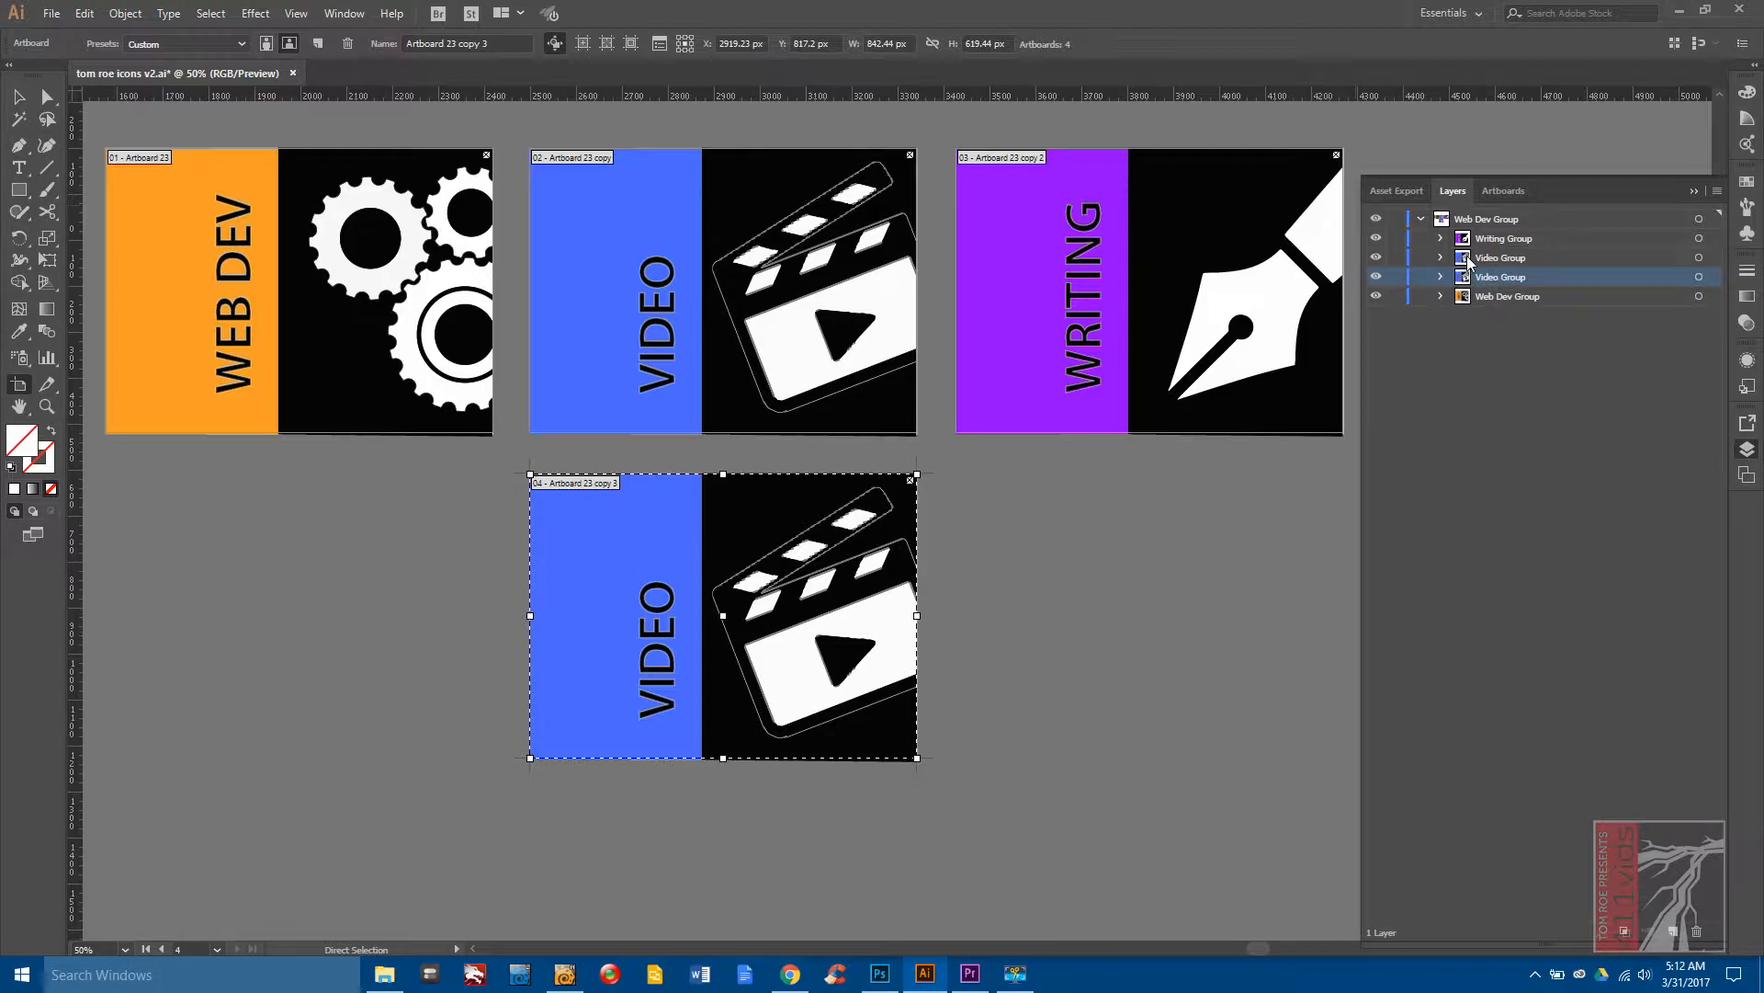
Set the row size of the layers list to Large.
{"action": "left_click", "coordinate": [1719, 191]}
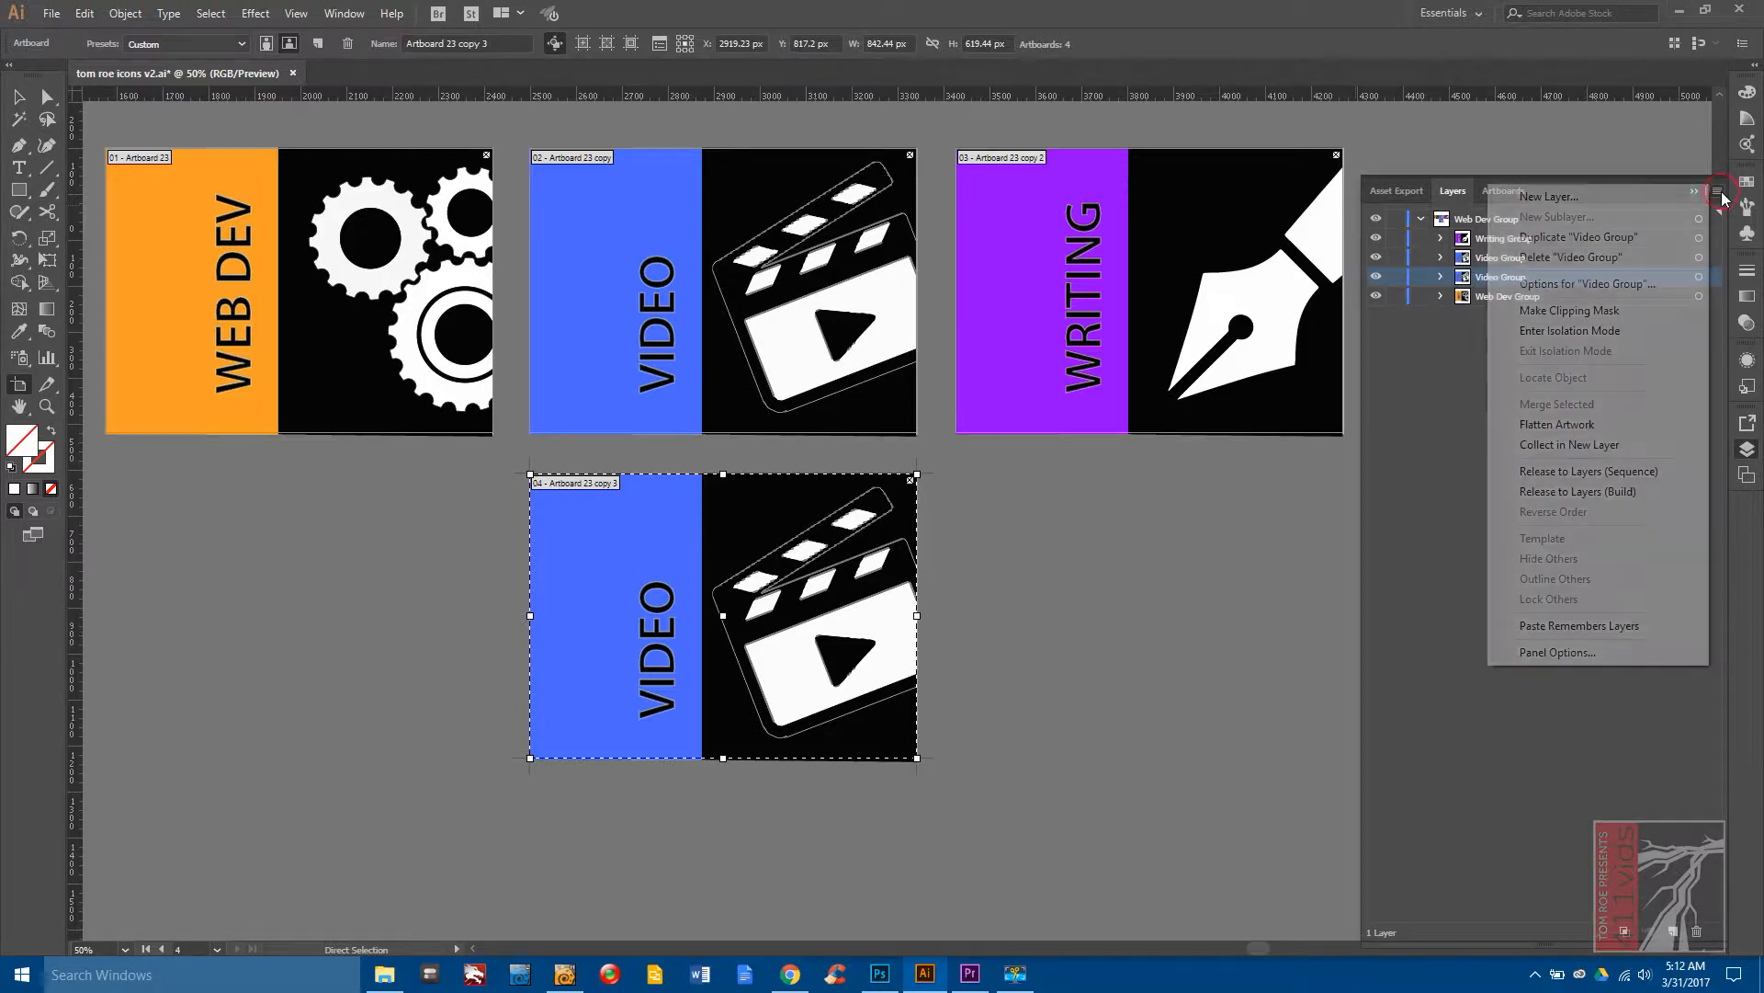
{"action": "left_click", "coordinate": [1565, 652]}
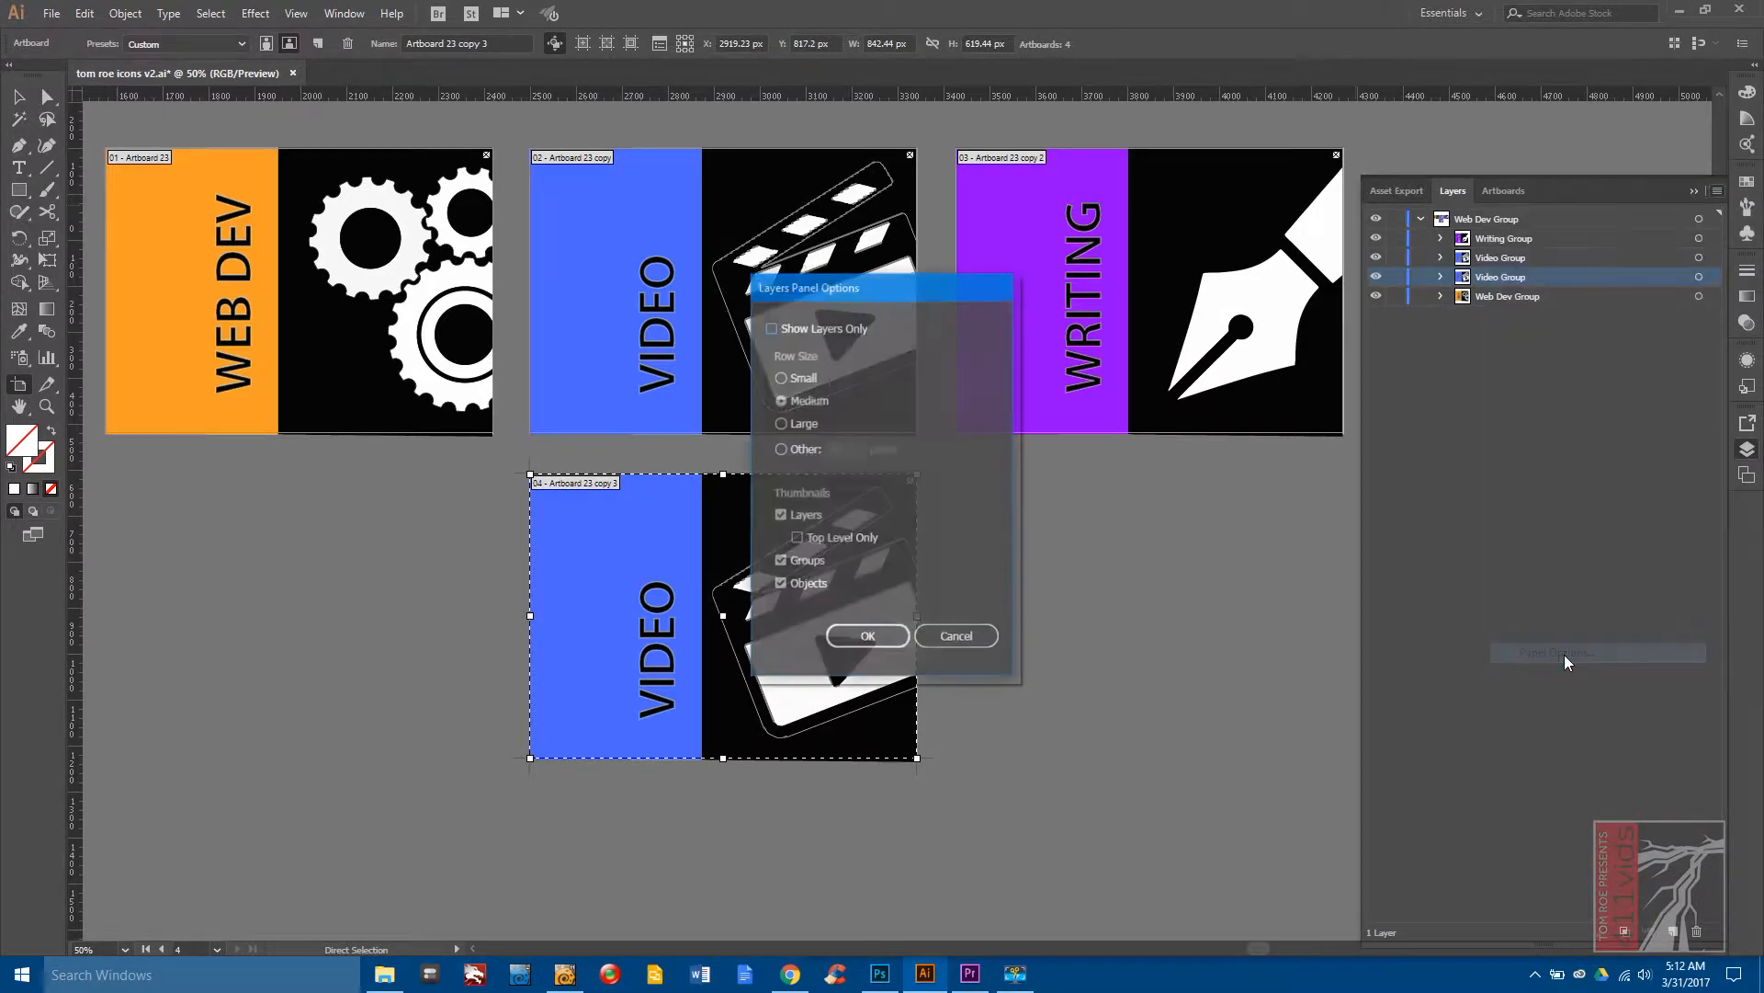
{"action": "left_click", "coordinate": [782, 423]}
{"action": "left_click", "coordinate": [894, 645]}
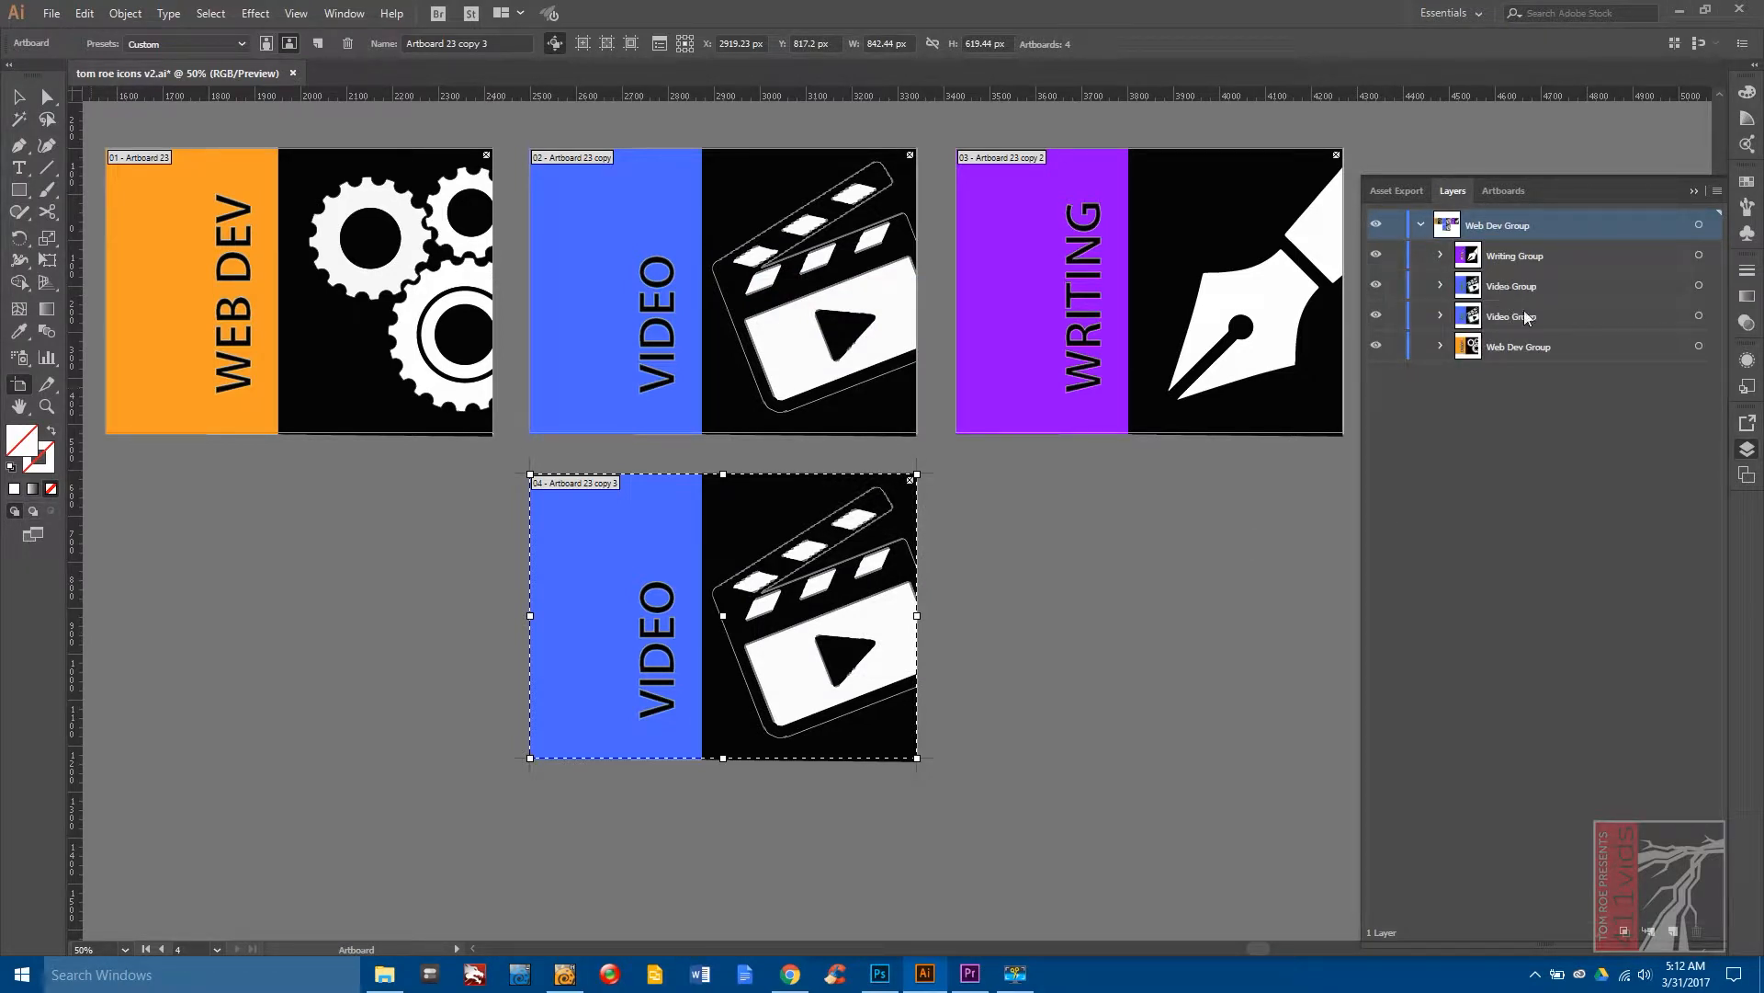
Reorder the layer groups as Web Dev Group, original Video Group, Writing Group, and the duplicated Video Group last.
{"action": "left_click", "coordinate": [1700, 287]}
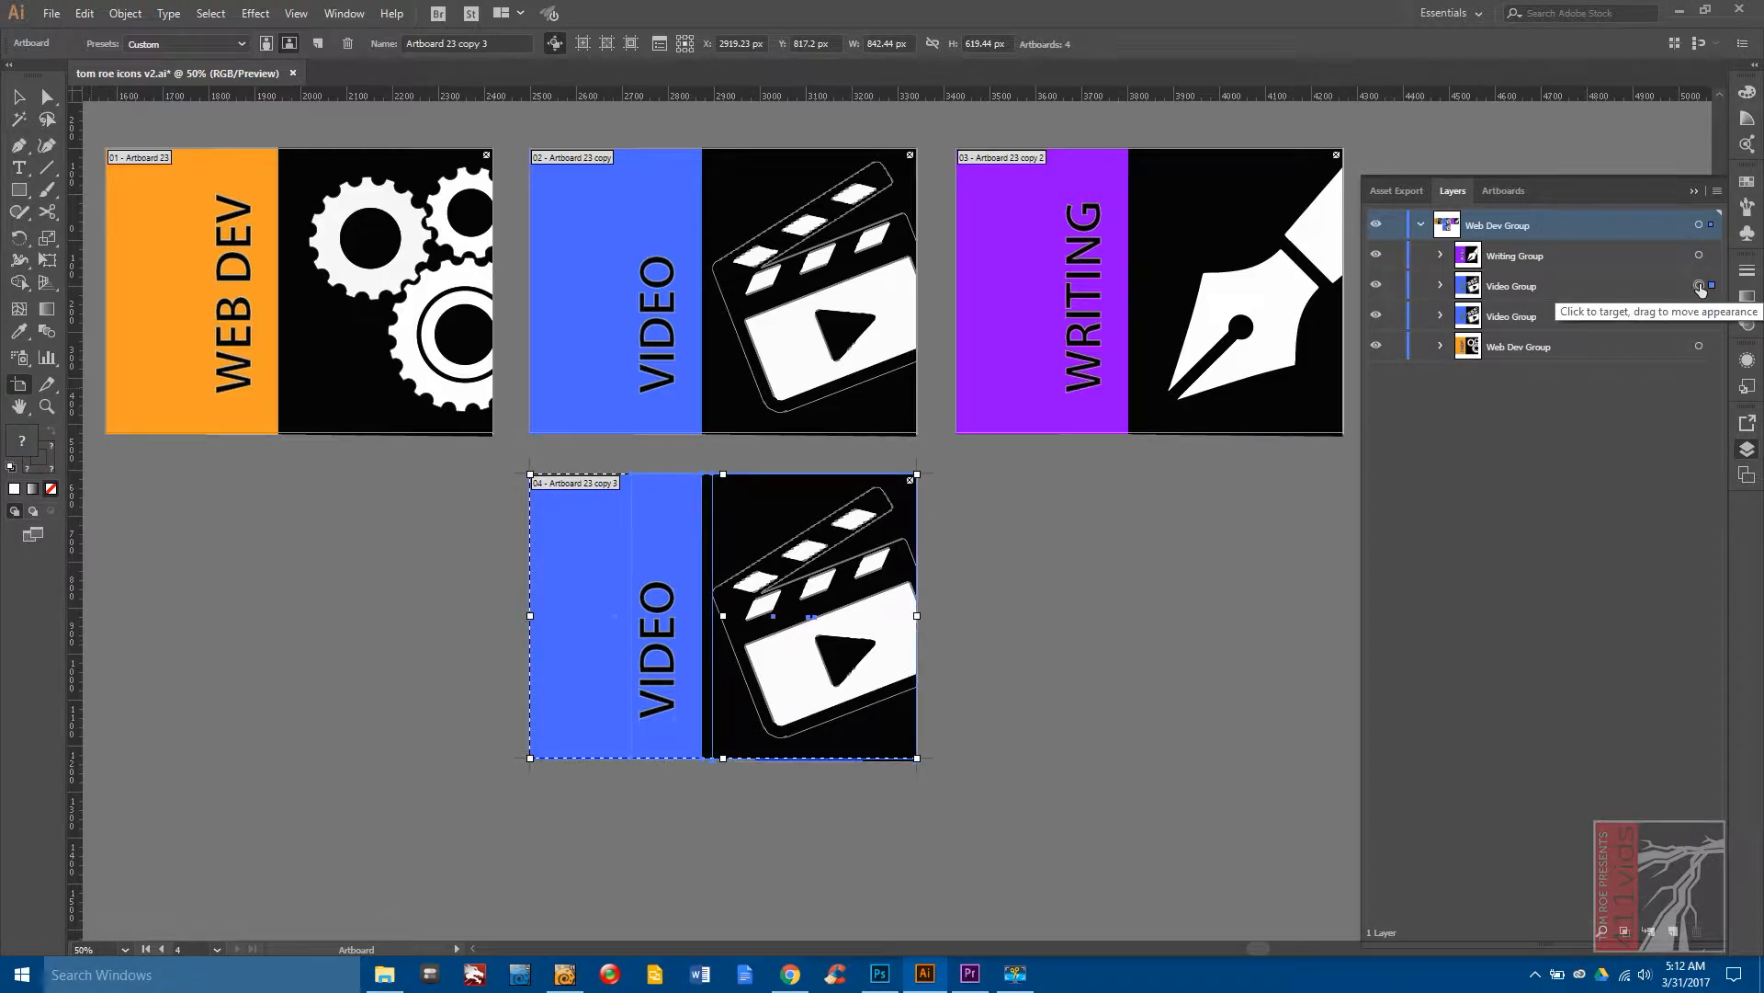
{"action": "left_click_drag", "start_coordinate": [1515, 295], "coordinate": [1520, 333]}
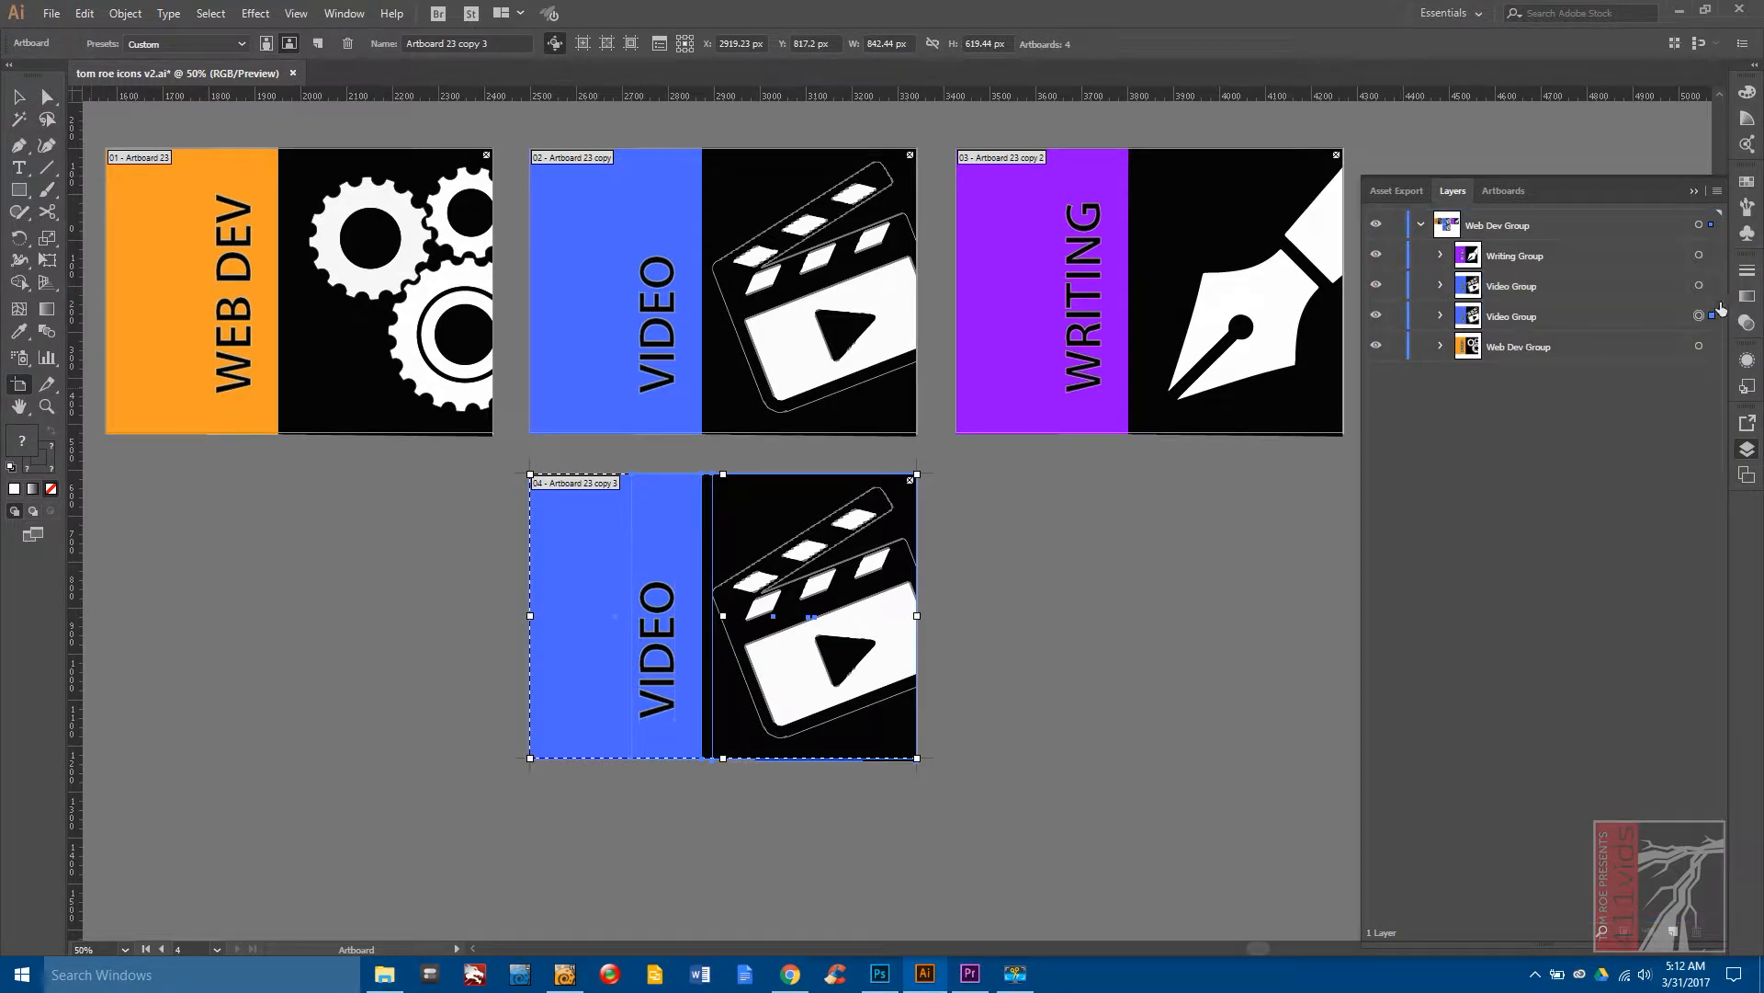
{"action": "key", "text": "ctrl"}
{"action": "key", "text": "ctrl"}
{"action": "left_click_drag", "start_coordinate": [1612, 348], "coordinate": [1608, 254]}
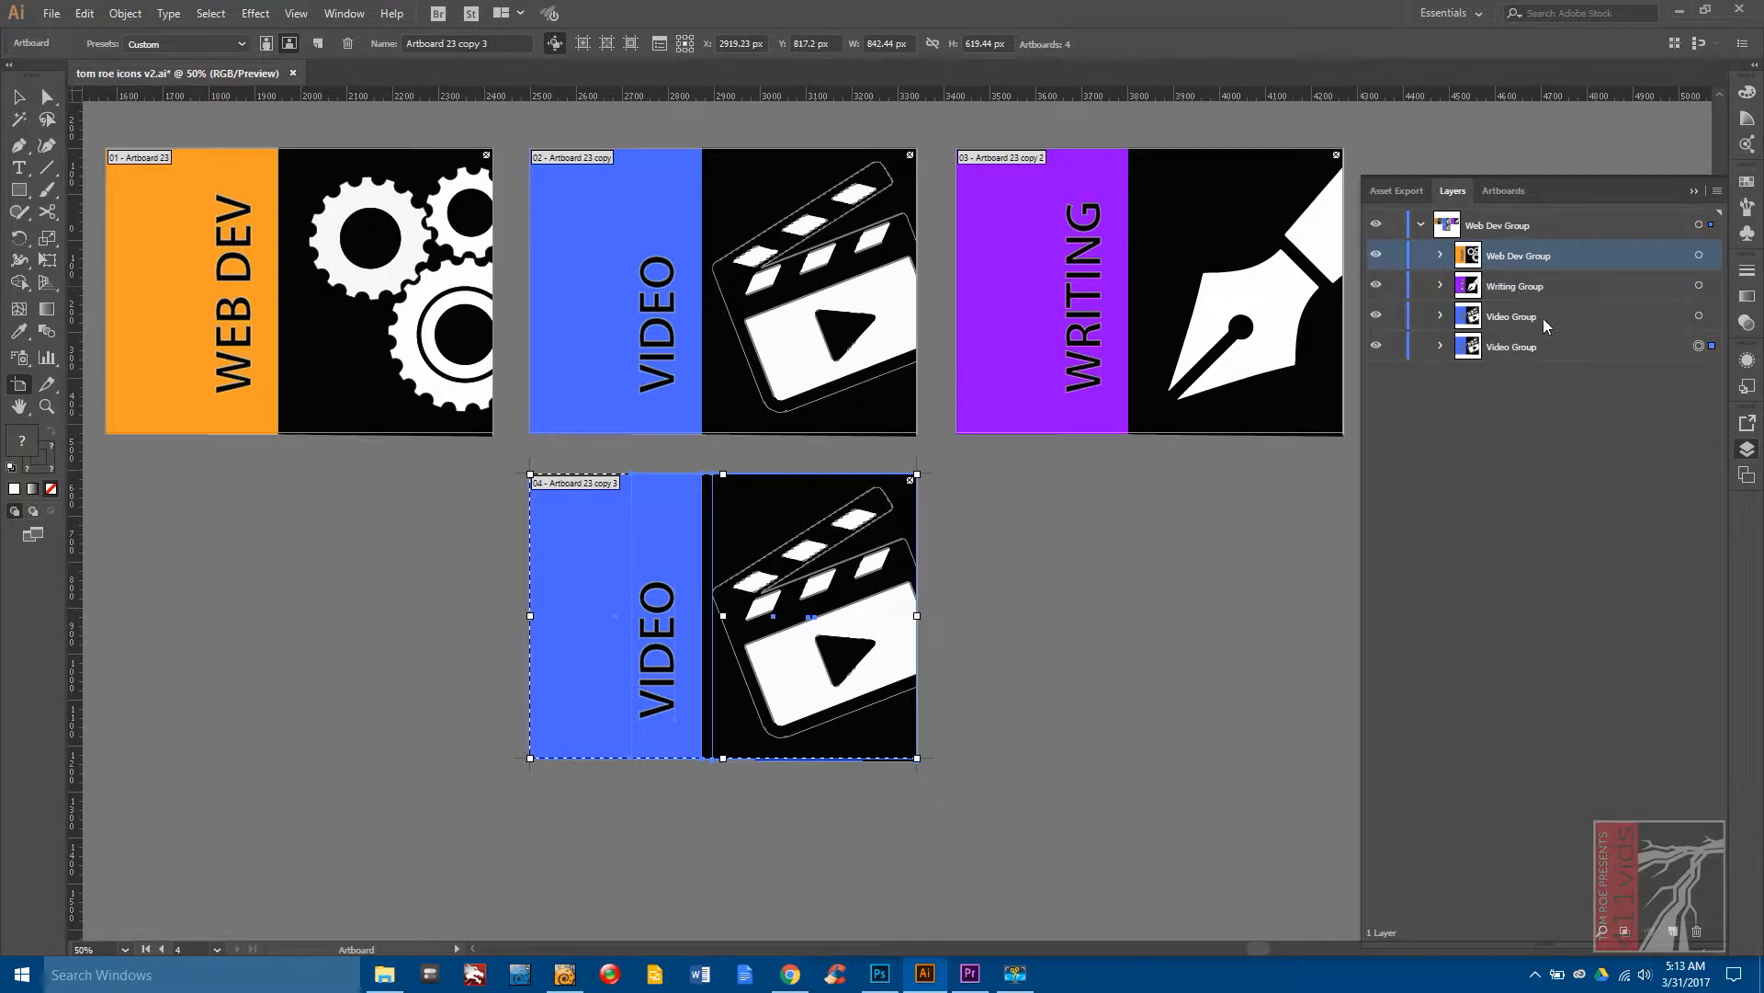
{"action": "left_click_drag", "start_coordinate": [1574, 318], "coordinate": [1573, 270]}
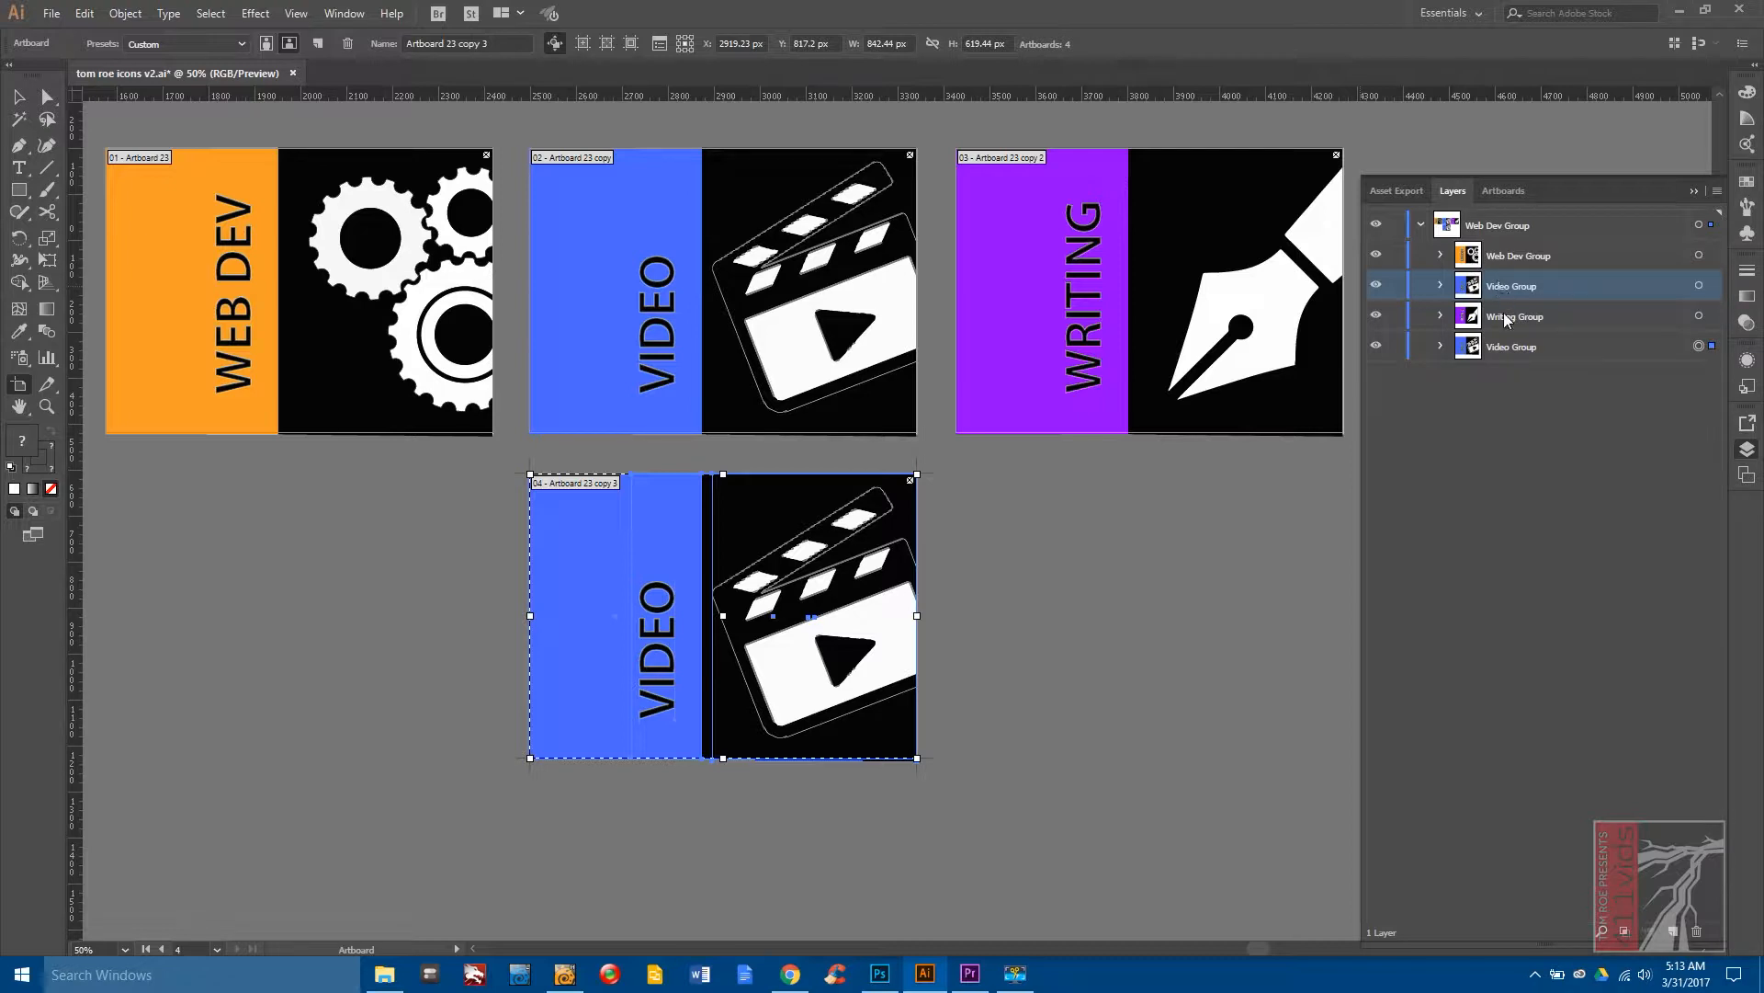
Lock the Web Dev, original Video and Writing groups, and replace the duplicated artboard's VIDEO label with 3D DESIGN.
{"action": "left_click", "coordinate": [1511, 351]}
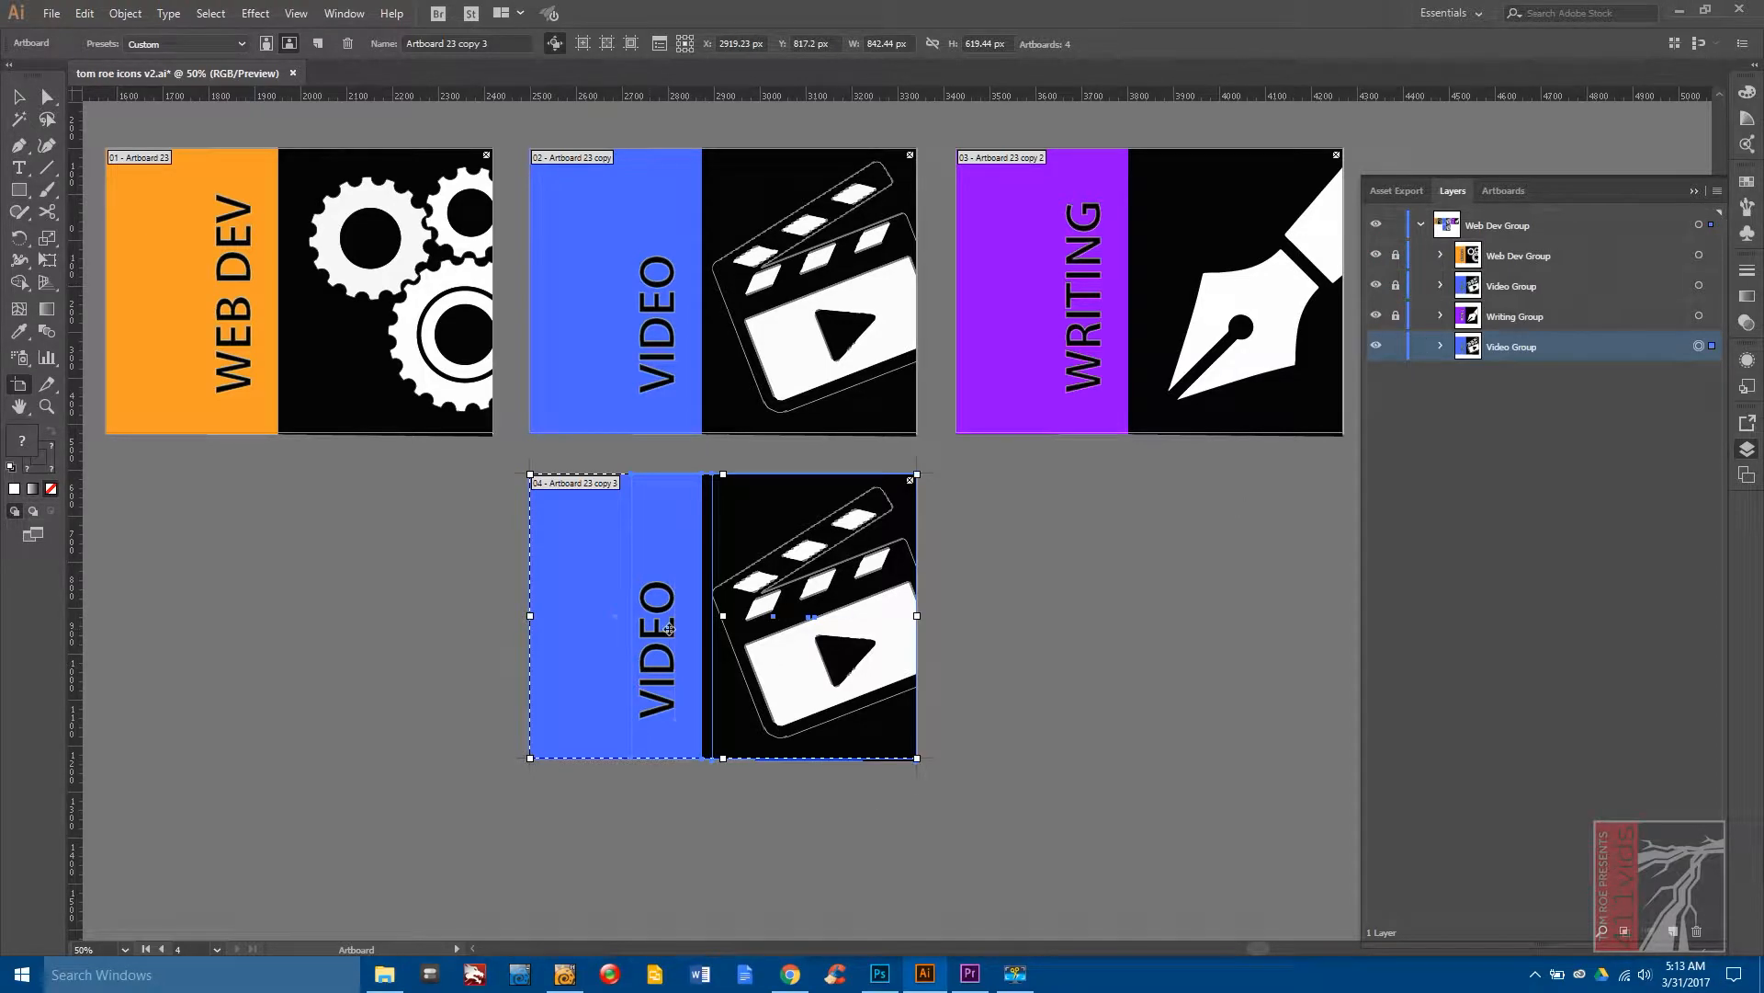
{"action": "left_click", "coordinate": [18, 167]}
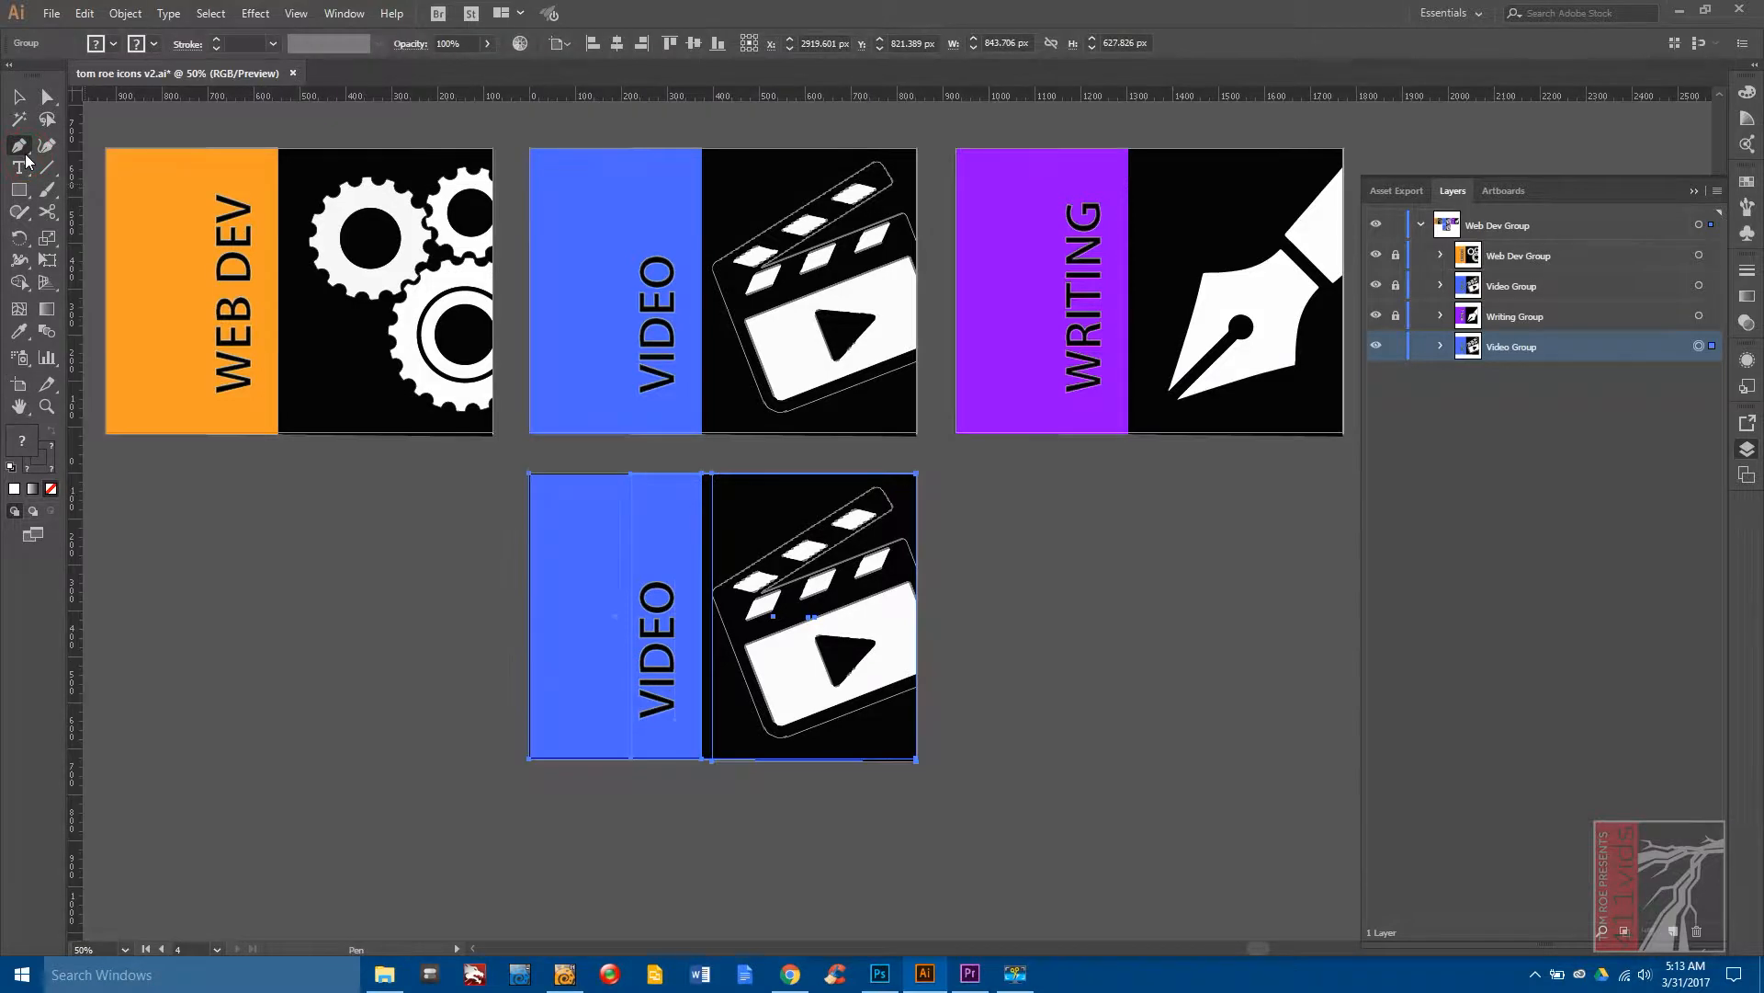
{"action": "left_click", "coordinate": [660, 632]}
{"action": "key", "text": "Left"}
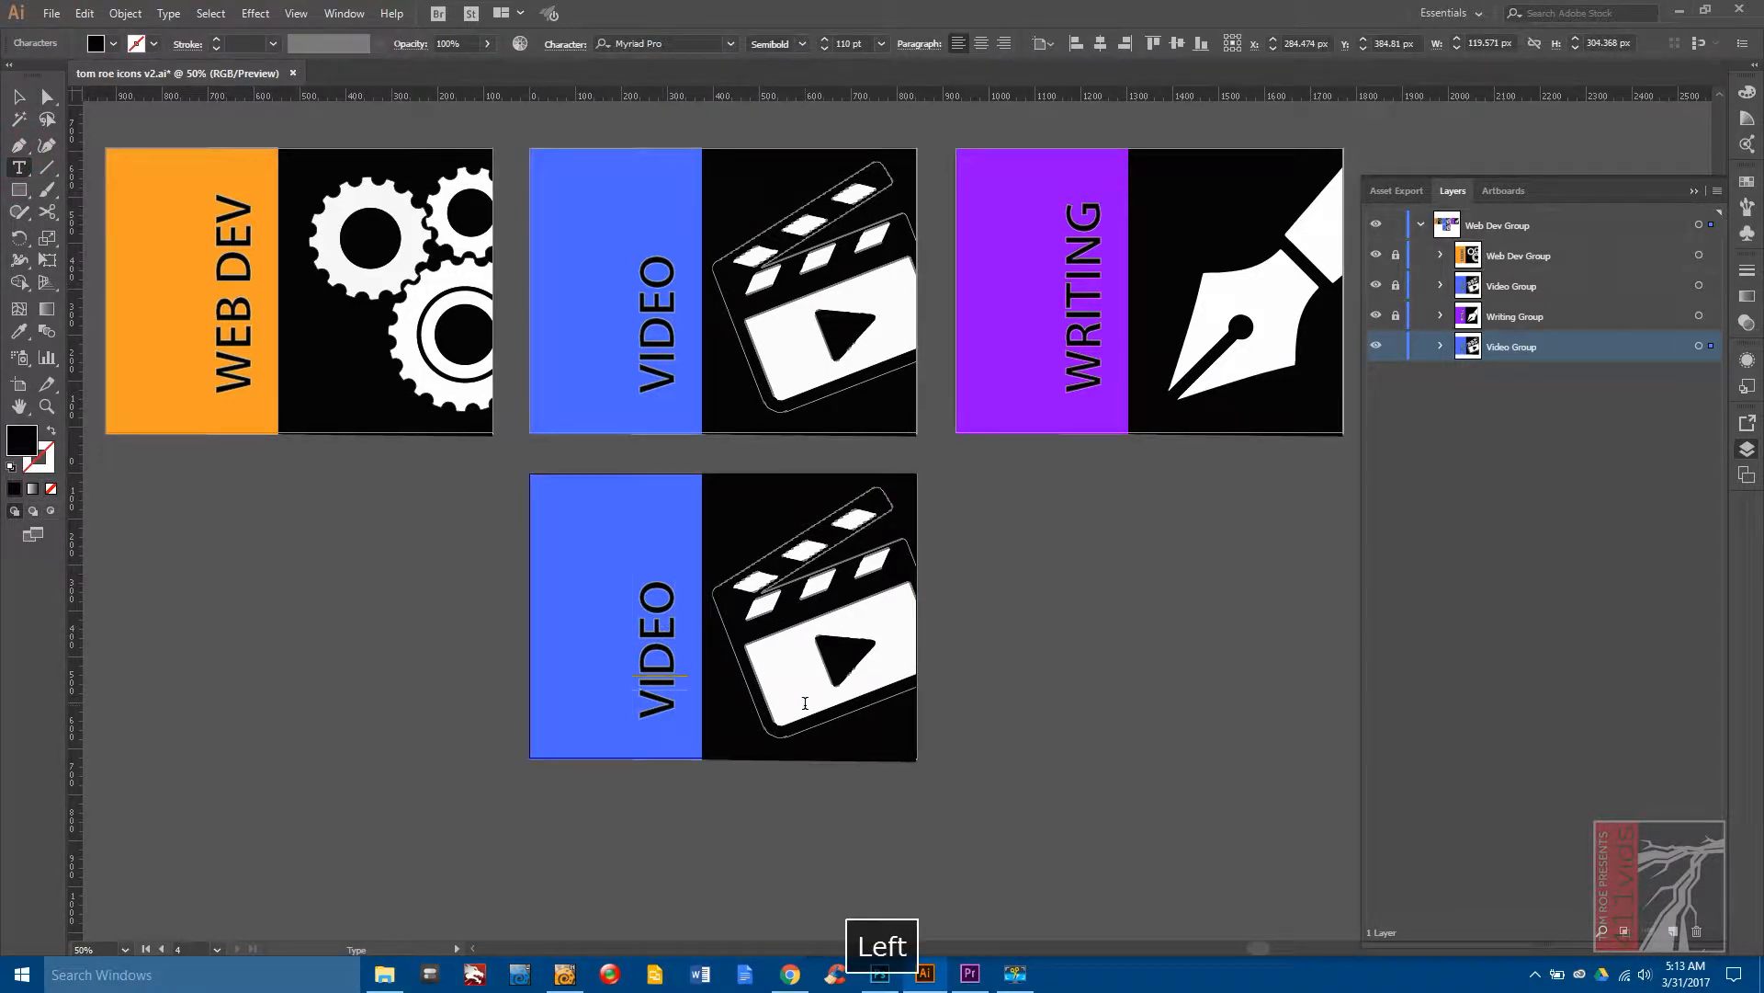
{"action": "key", "text": "shift+Right"}
{"action": "key", "text": "shift+Right"}
{"action": "key", "text": "shift+Right"}
{"action": "key", "text": "shift+Right"}
{"action": "key", "text": "shift+Right"}
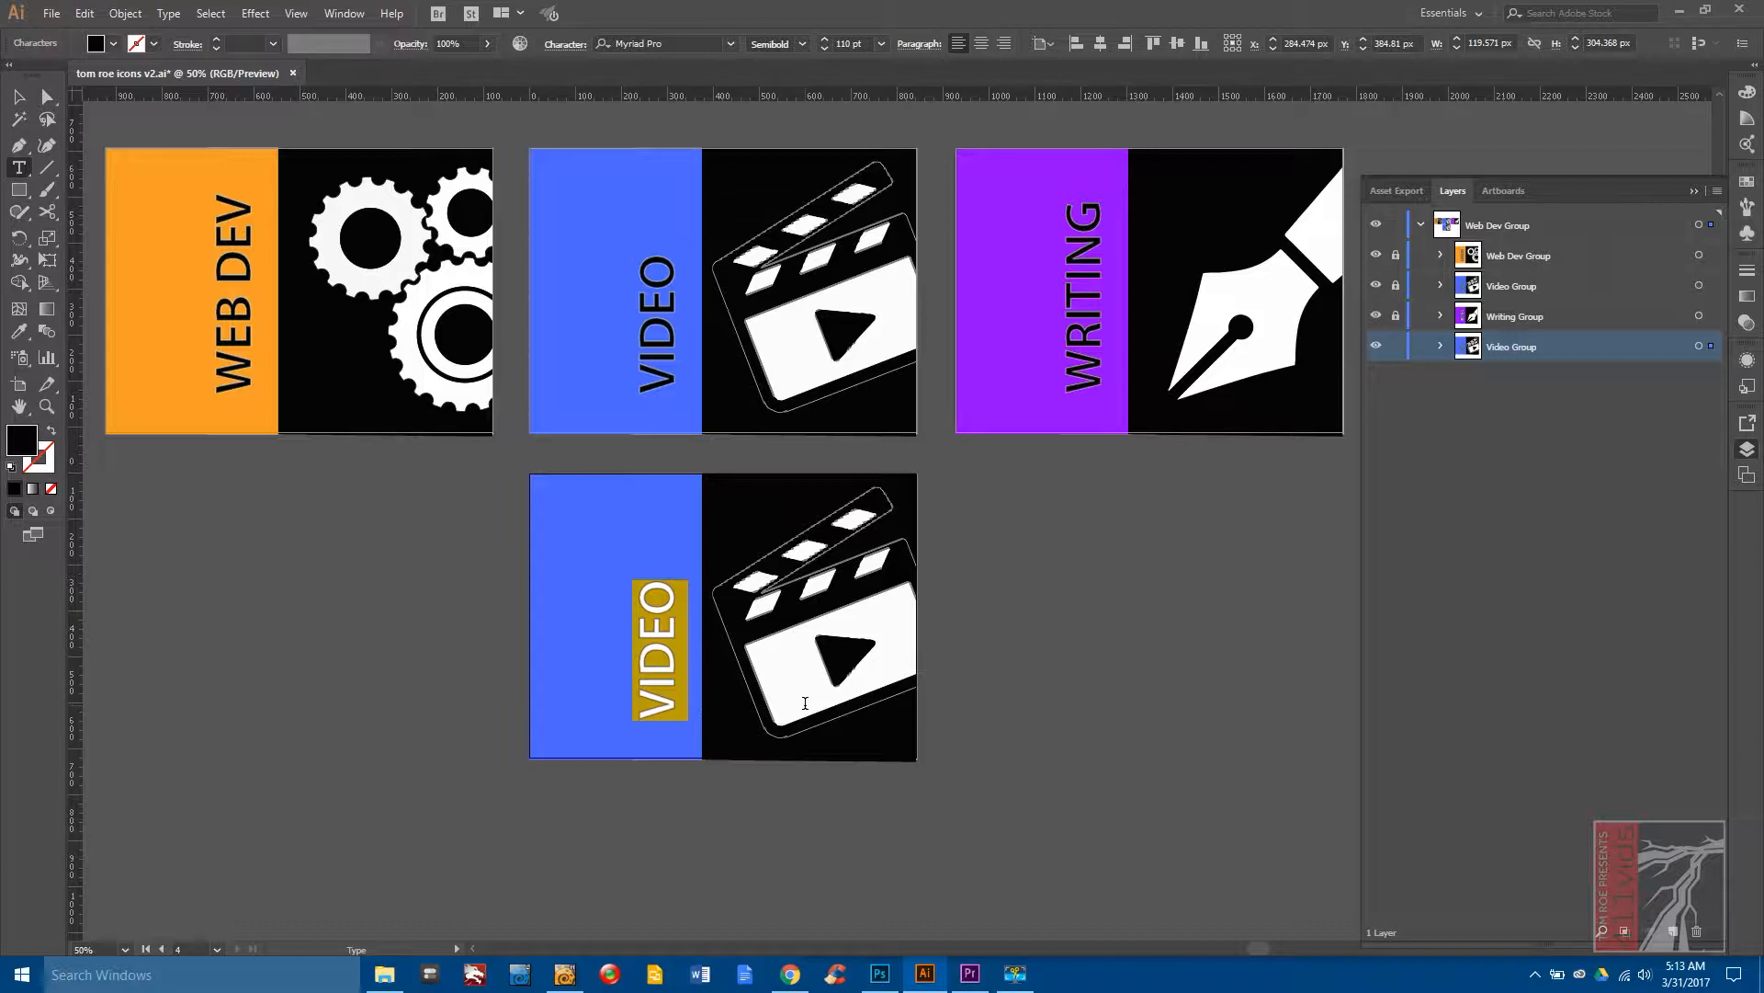
{"action": "type", "text": "3D"}
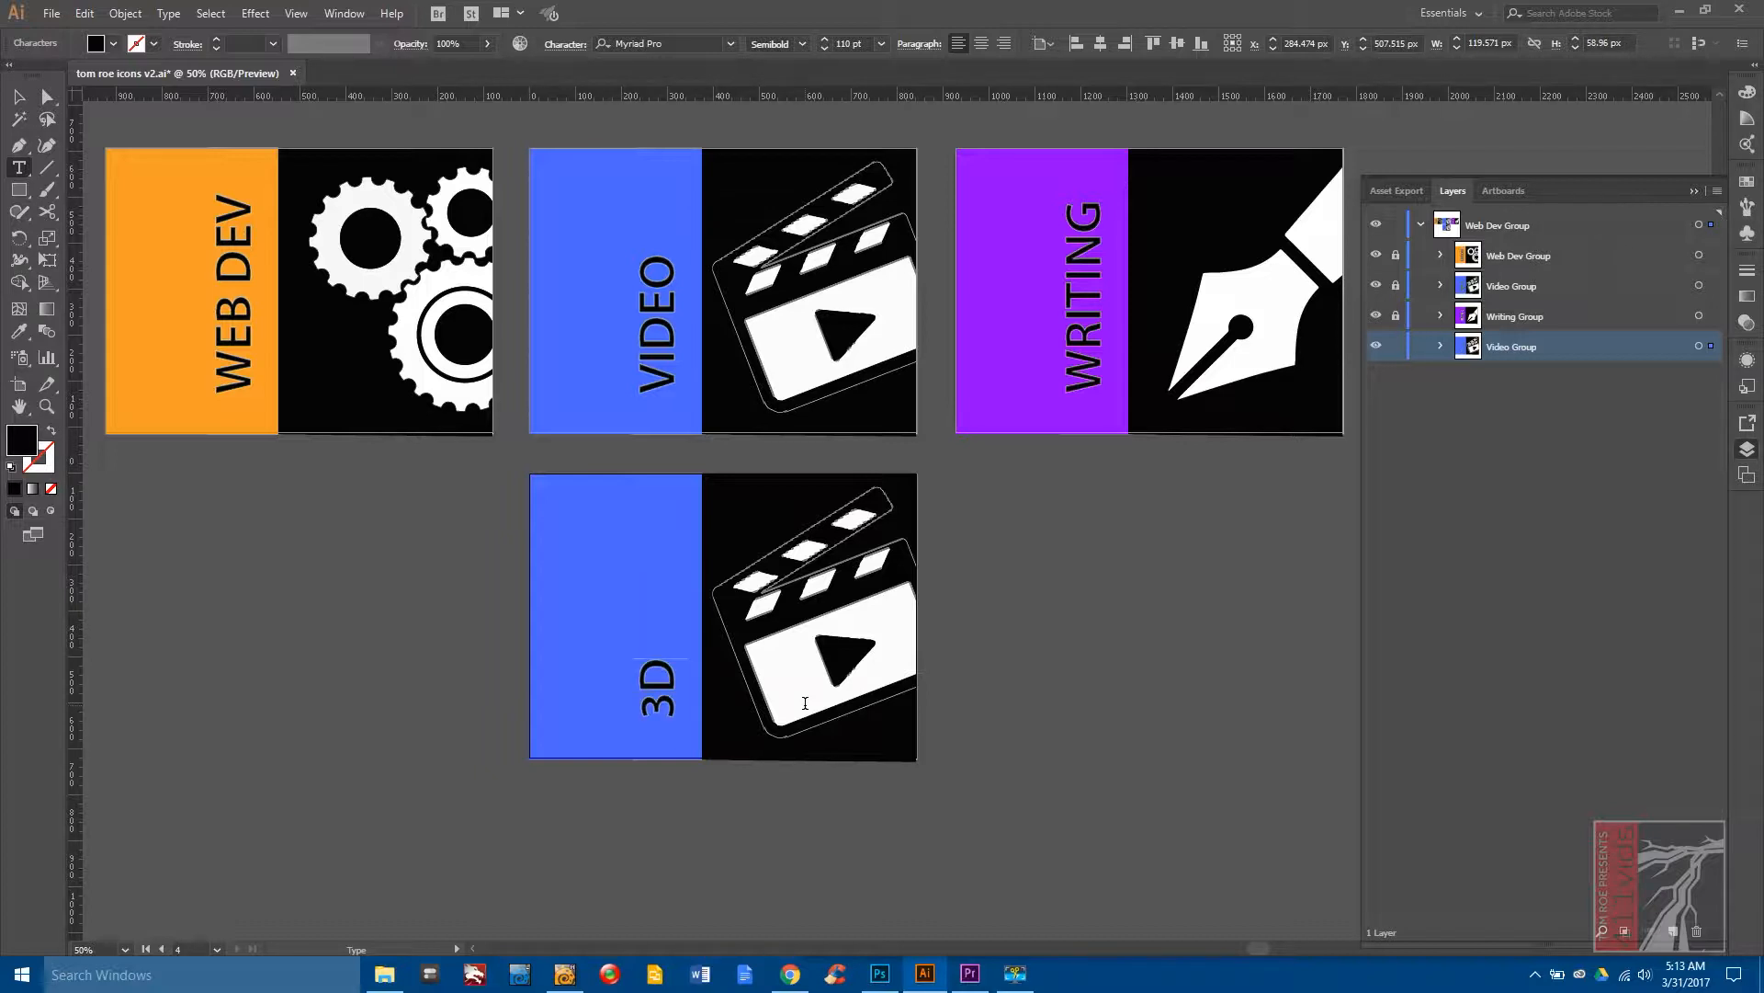
{"action": "key", "text": "Caps_Lock"}
{"action": "type", "text": "DESIGN"}
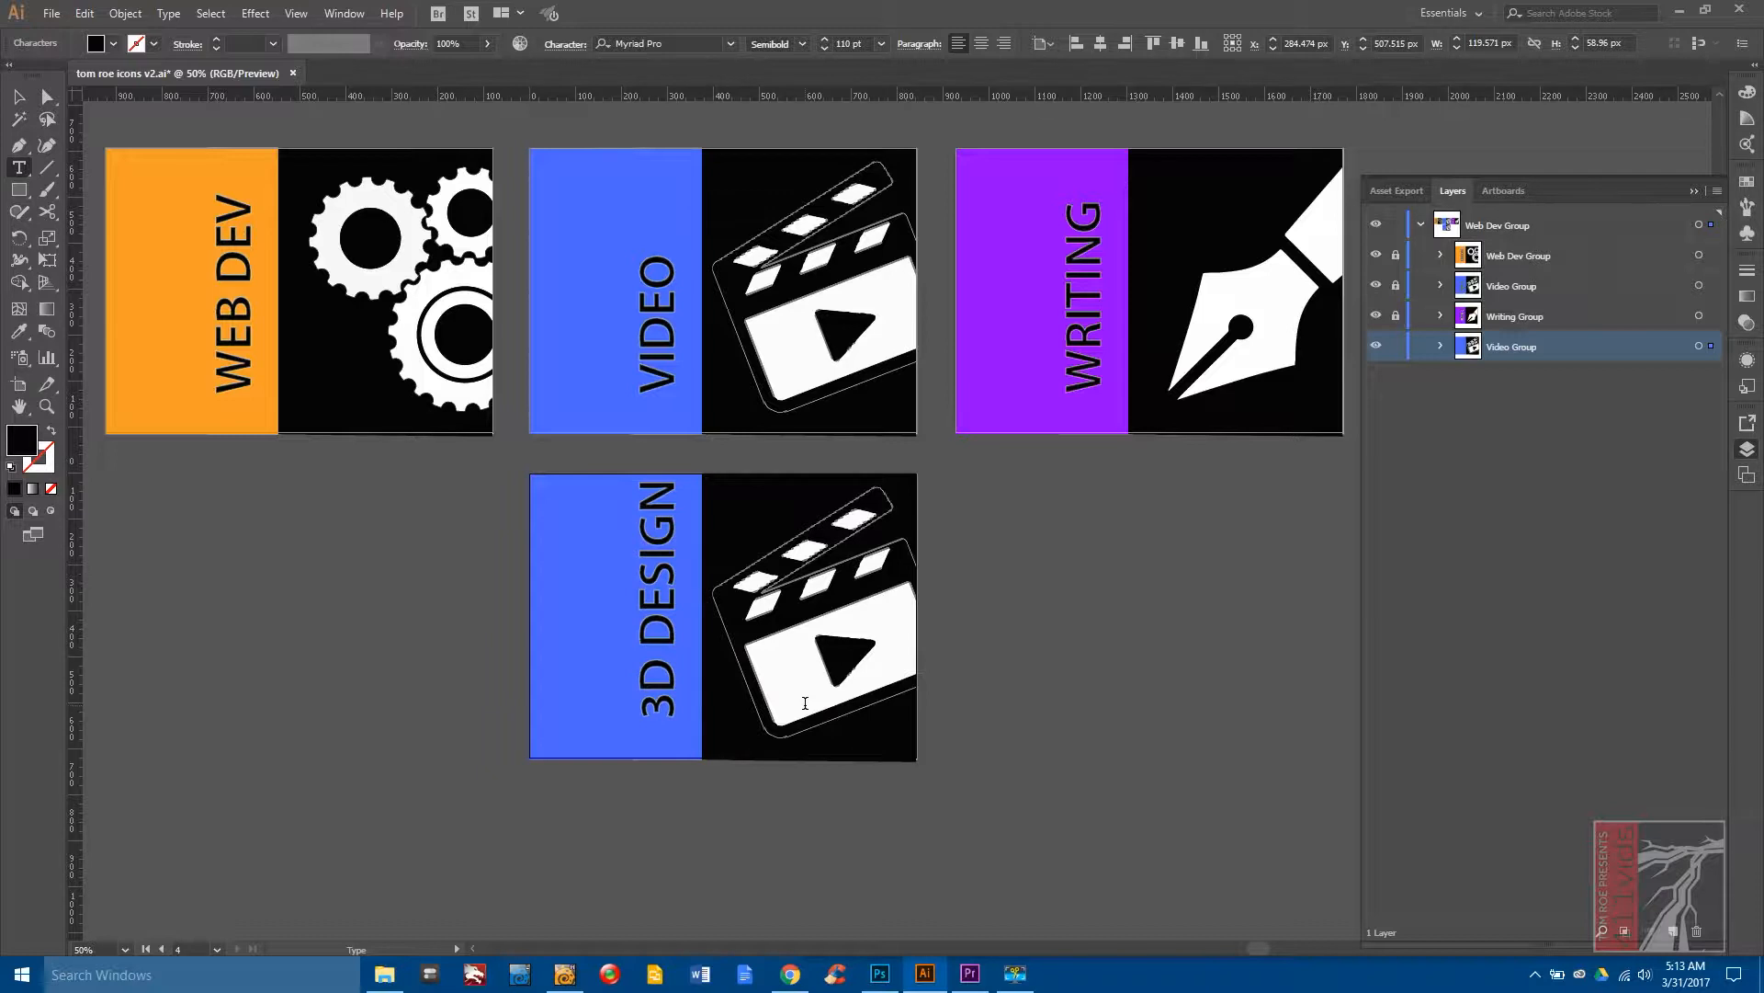
{"action": "key", "text": "Caps_Lock"}
{"action": "key", "text": "Escape"}
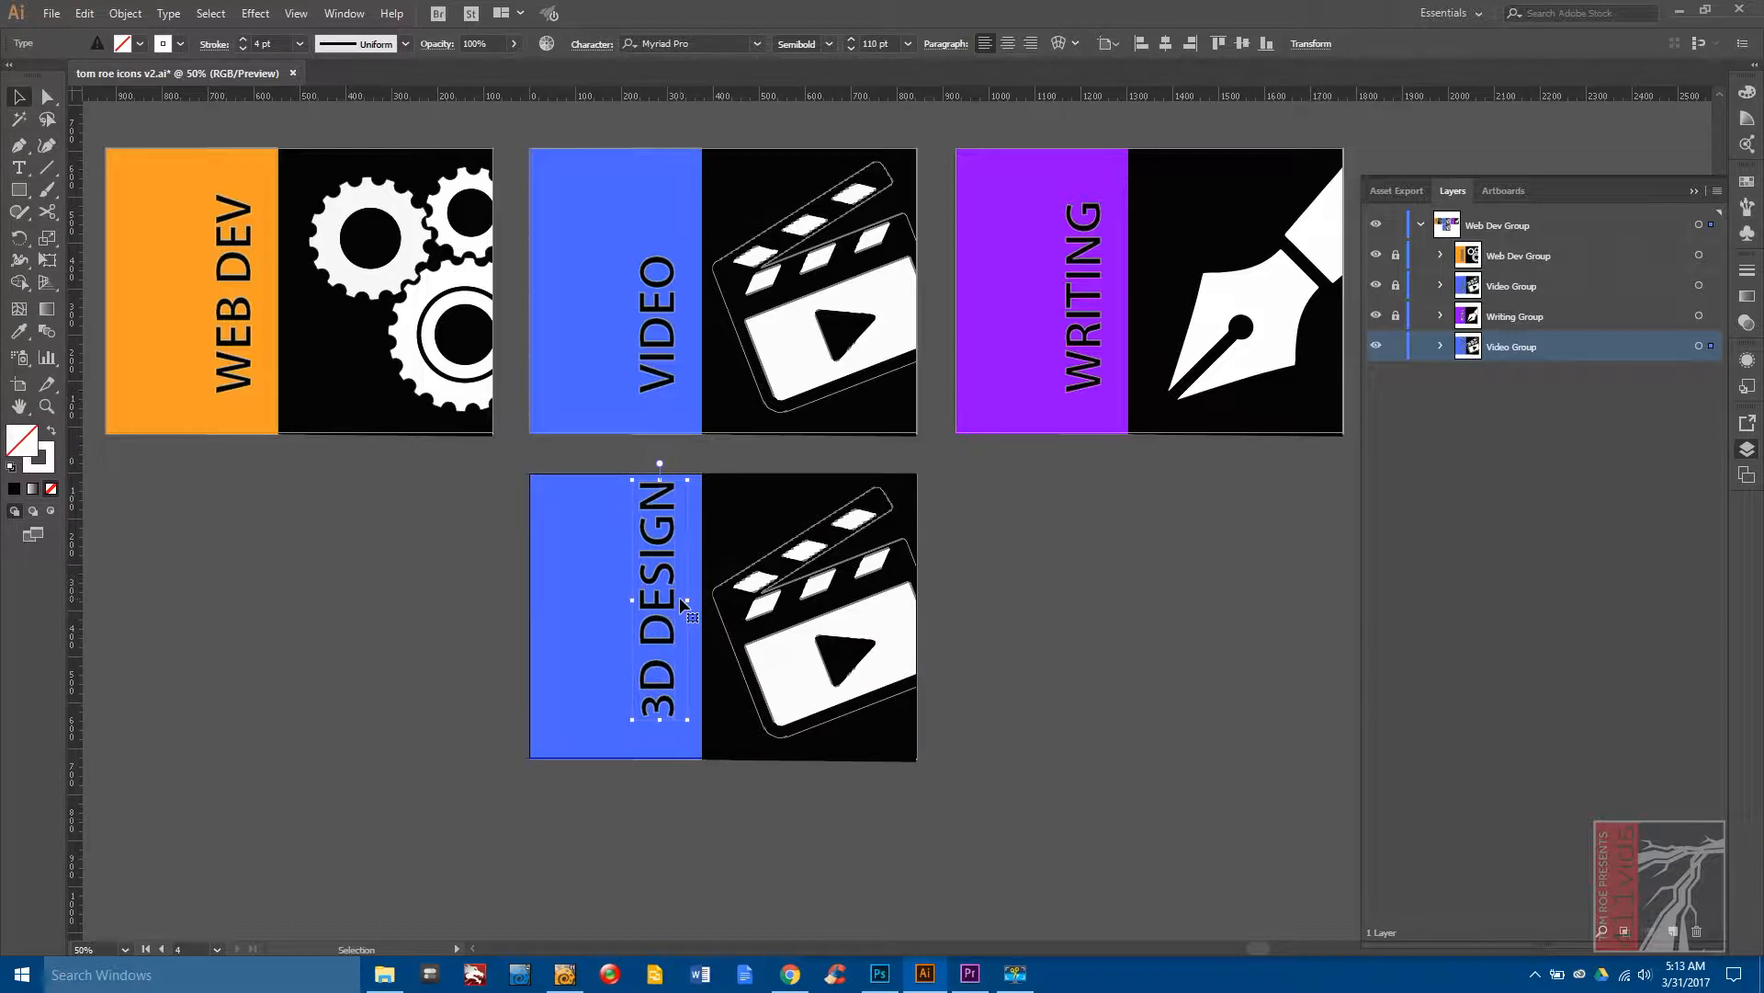
Nudge the 3D DESIGN label down until it is vertically centred on the blue panel.
{"action": "key", "text": "Down"}
{"action": "key", "text": "Down"}
{"action": "key", "text": "Down"}
{"action": "key", "text": "Down"}
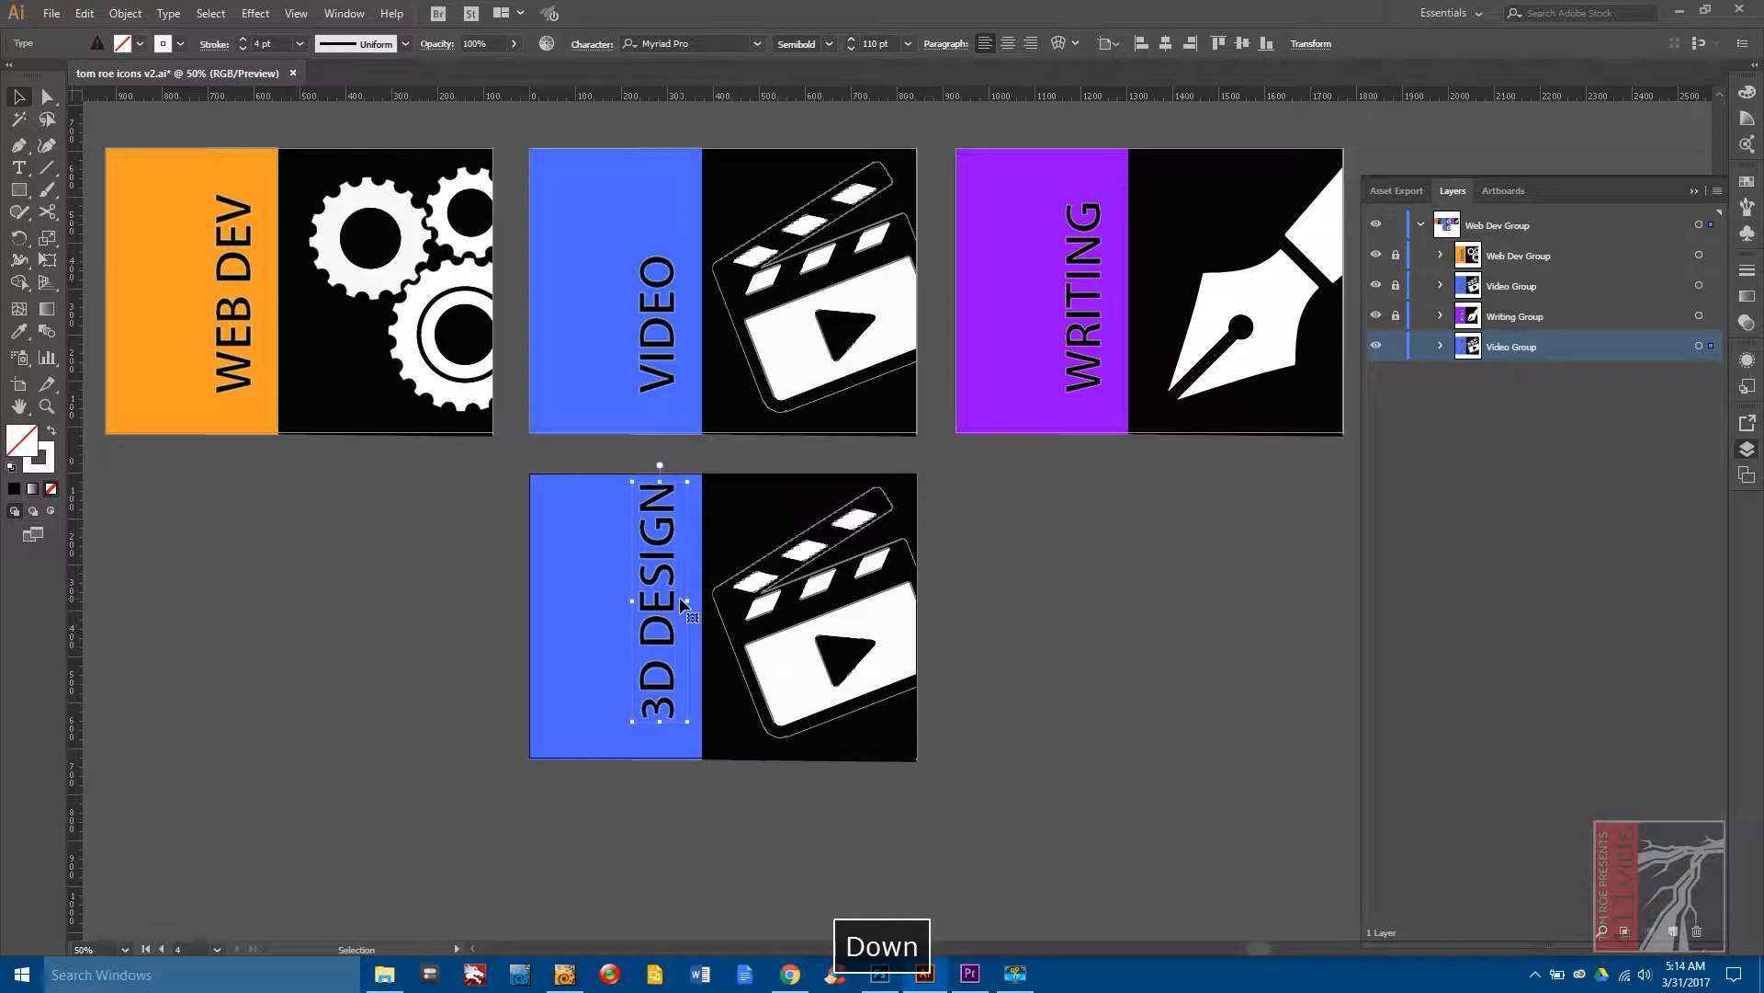
{"action": "key", "text": "Down"}
{"action": "key", "text": "Down"}
{"action": "key", "text": "Down"}
{"action": "key", "text": "Down"}
{"action": "key", "text": "Down"}
{"action": "key", "text": "Down"}
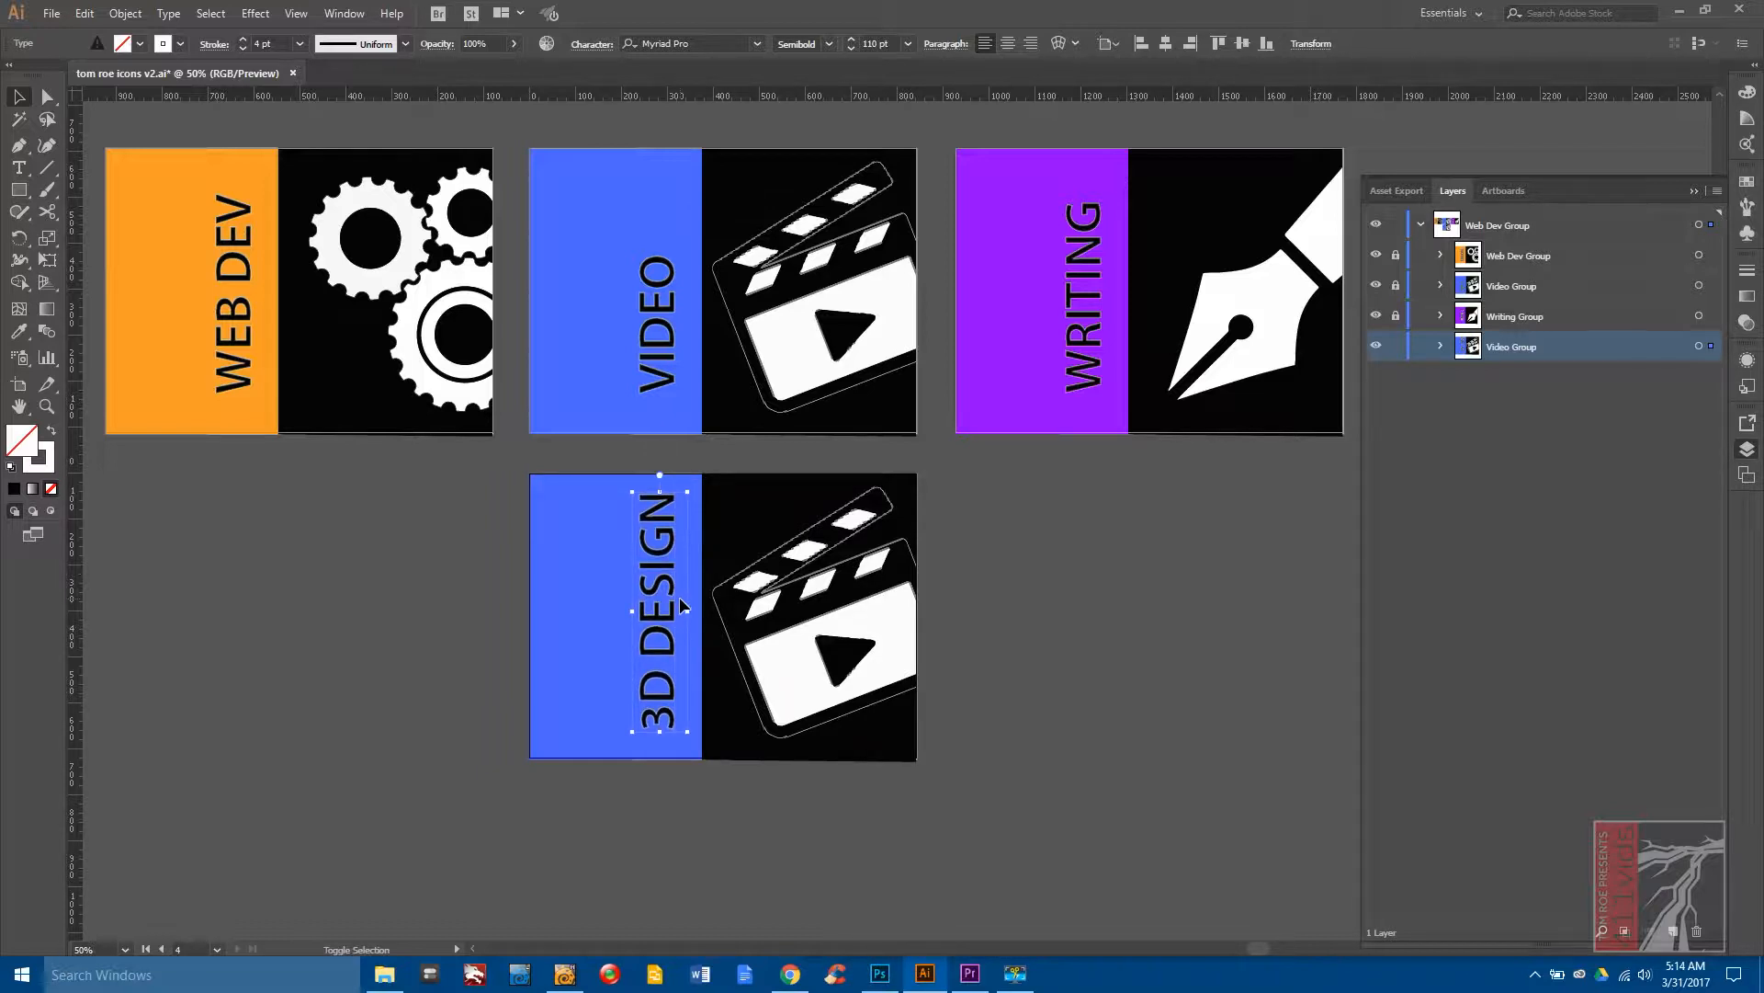
{"action": "key", "text": "Down"}
{"action": "key", "text": "Down"}
{"action": "key", "text": "Down"}
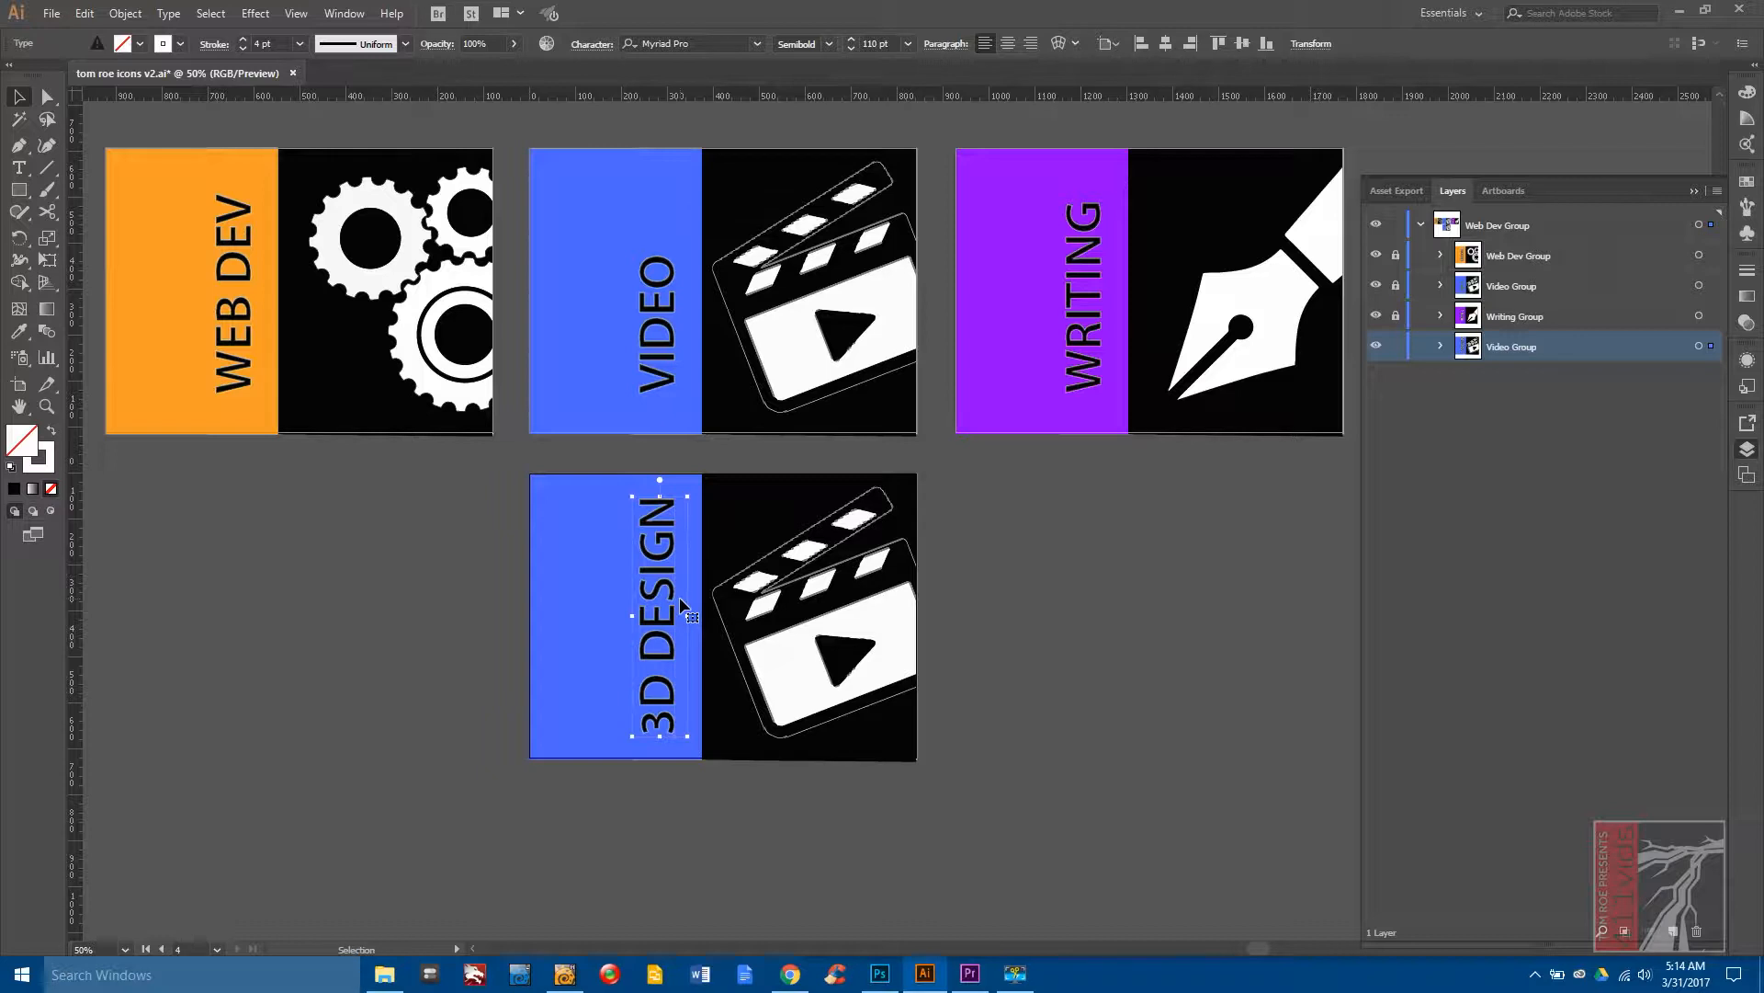
{"action": "key", "text": "Up"}
{"action": "key", "text": "Up"}
{"action": "key", "text": "Down"}
{"action": "key", "text": "Down"}
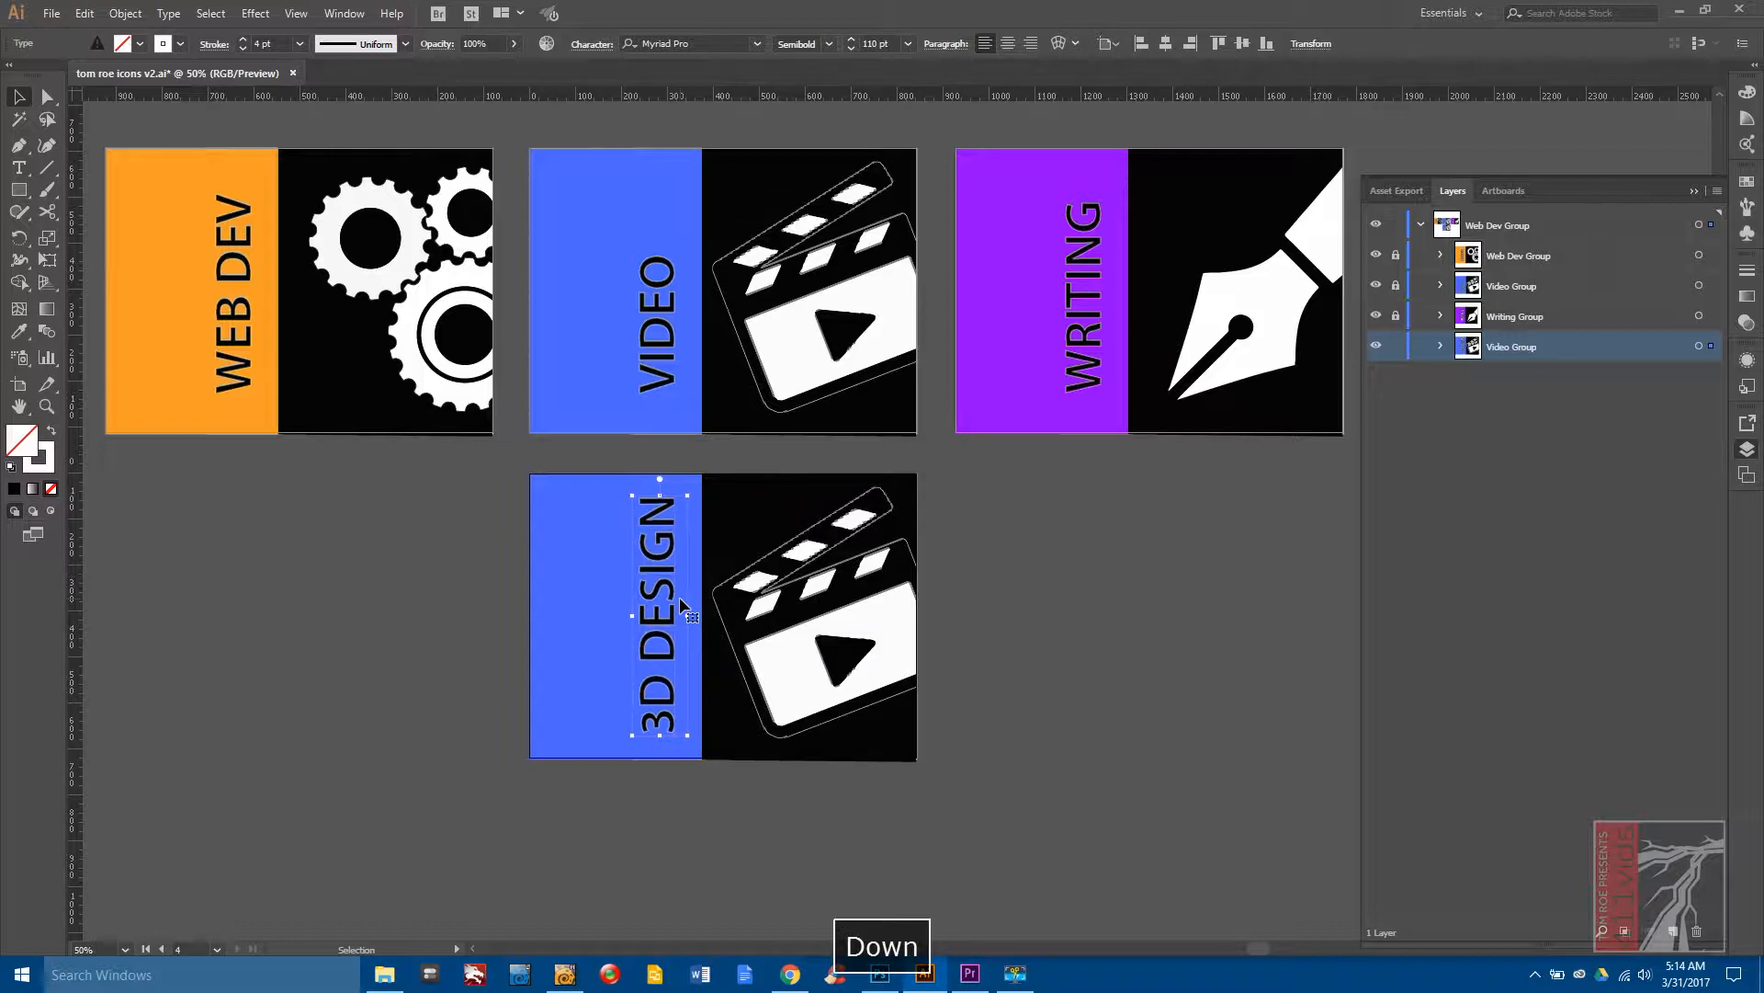
{"action": "key", "text": "Up"}
{"action": "key", "text": "Down"}
{"action": "key", "text": "Up"}
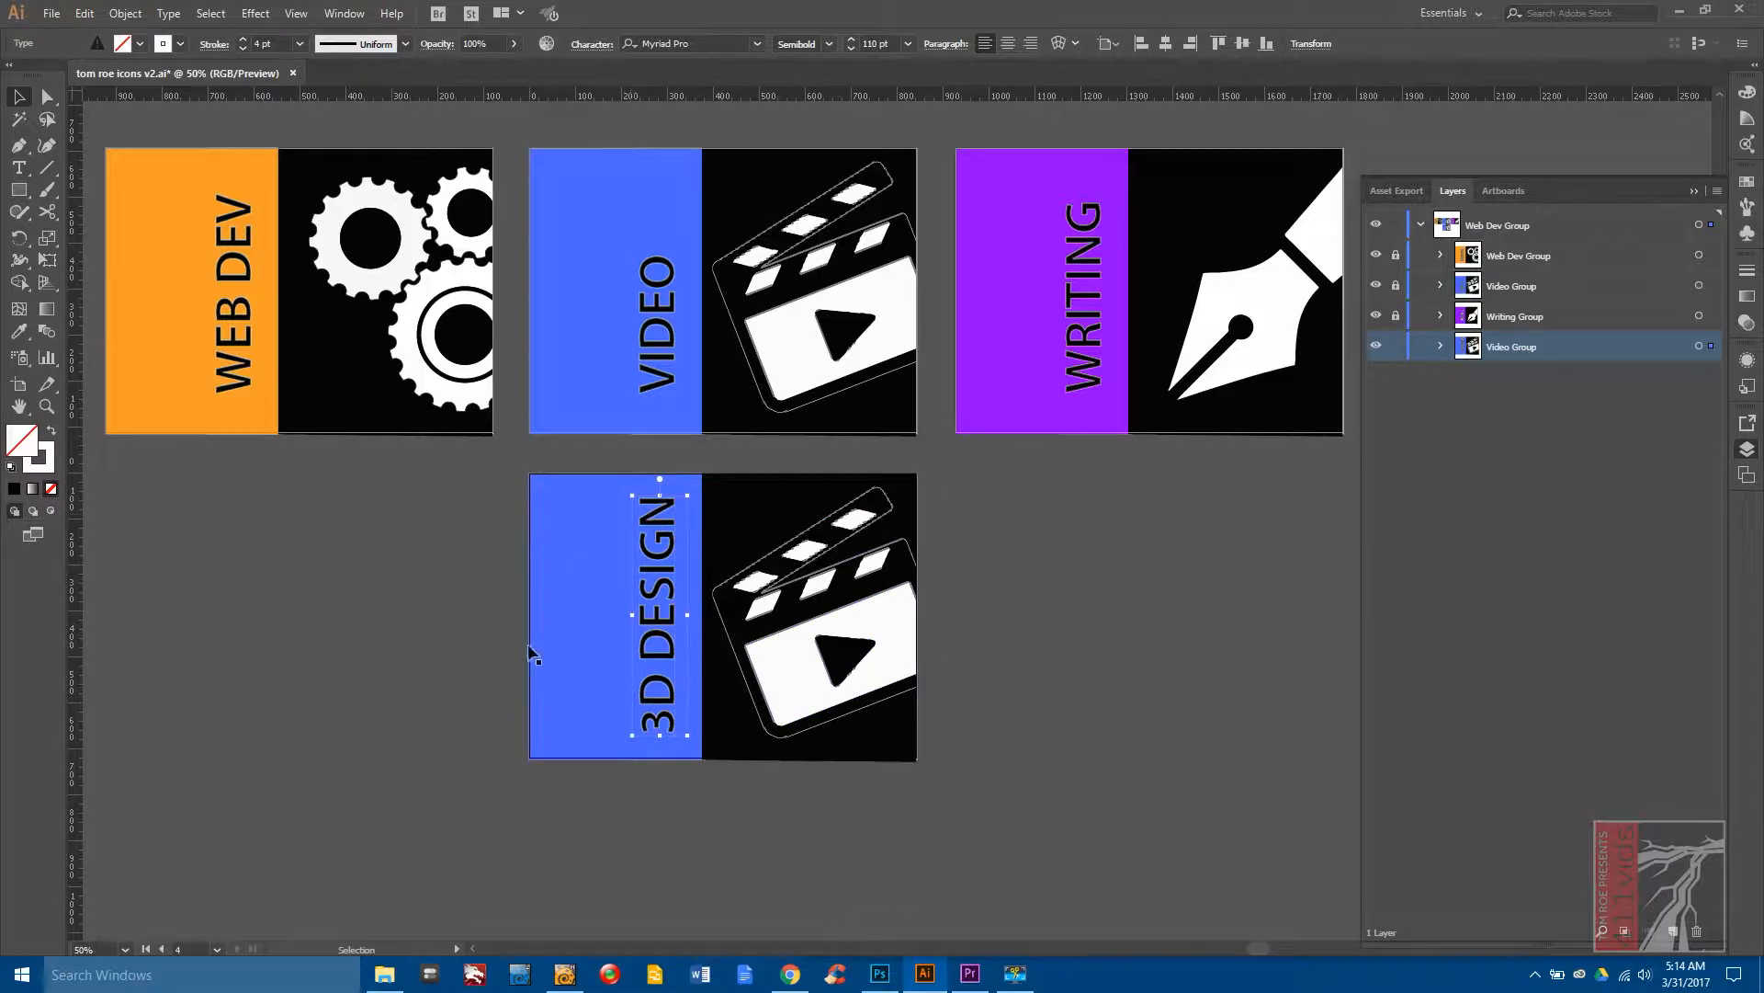
{"action": "left_click_drag", "start_coordinate": [621, 620], "coordinate": [572, 703]}
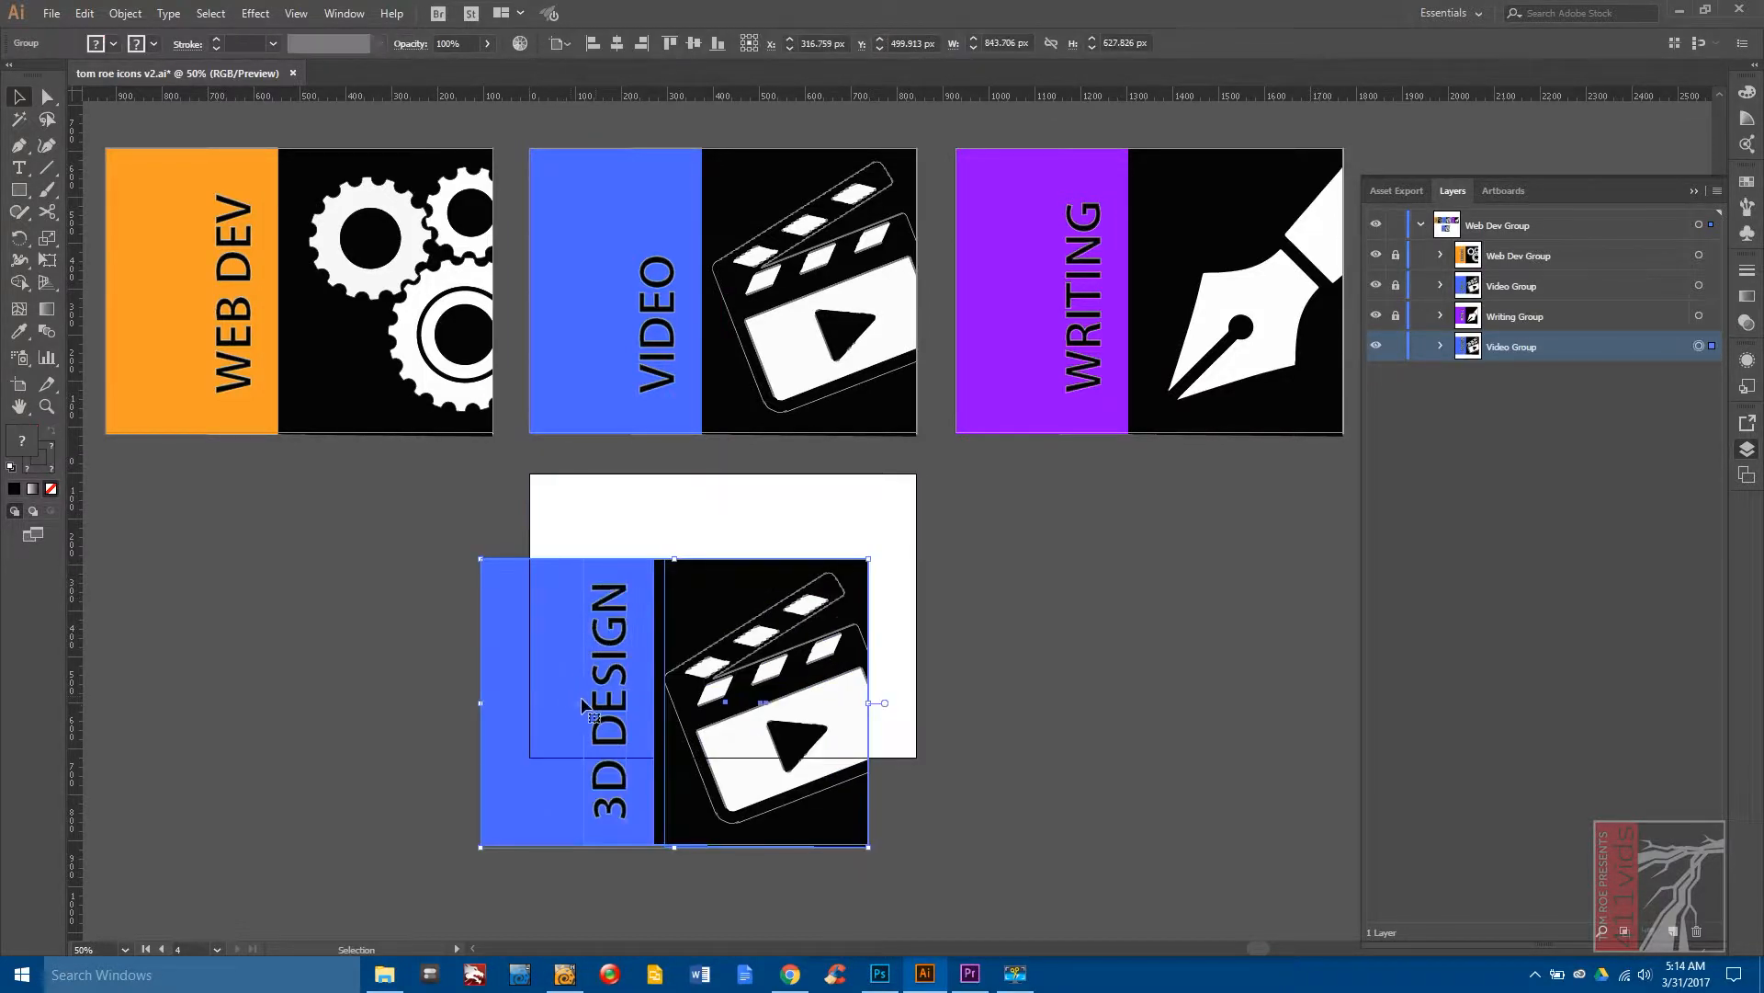
{"action": "key", "text": "ctrl+z"}
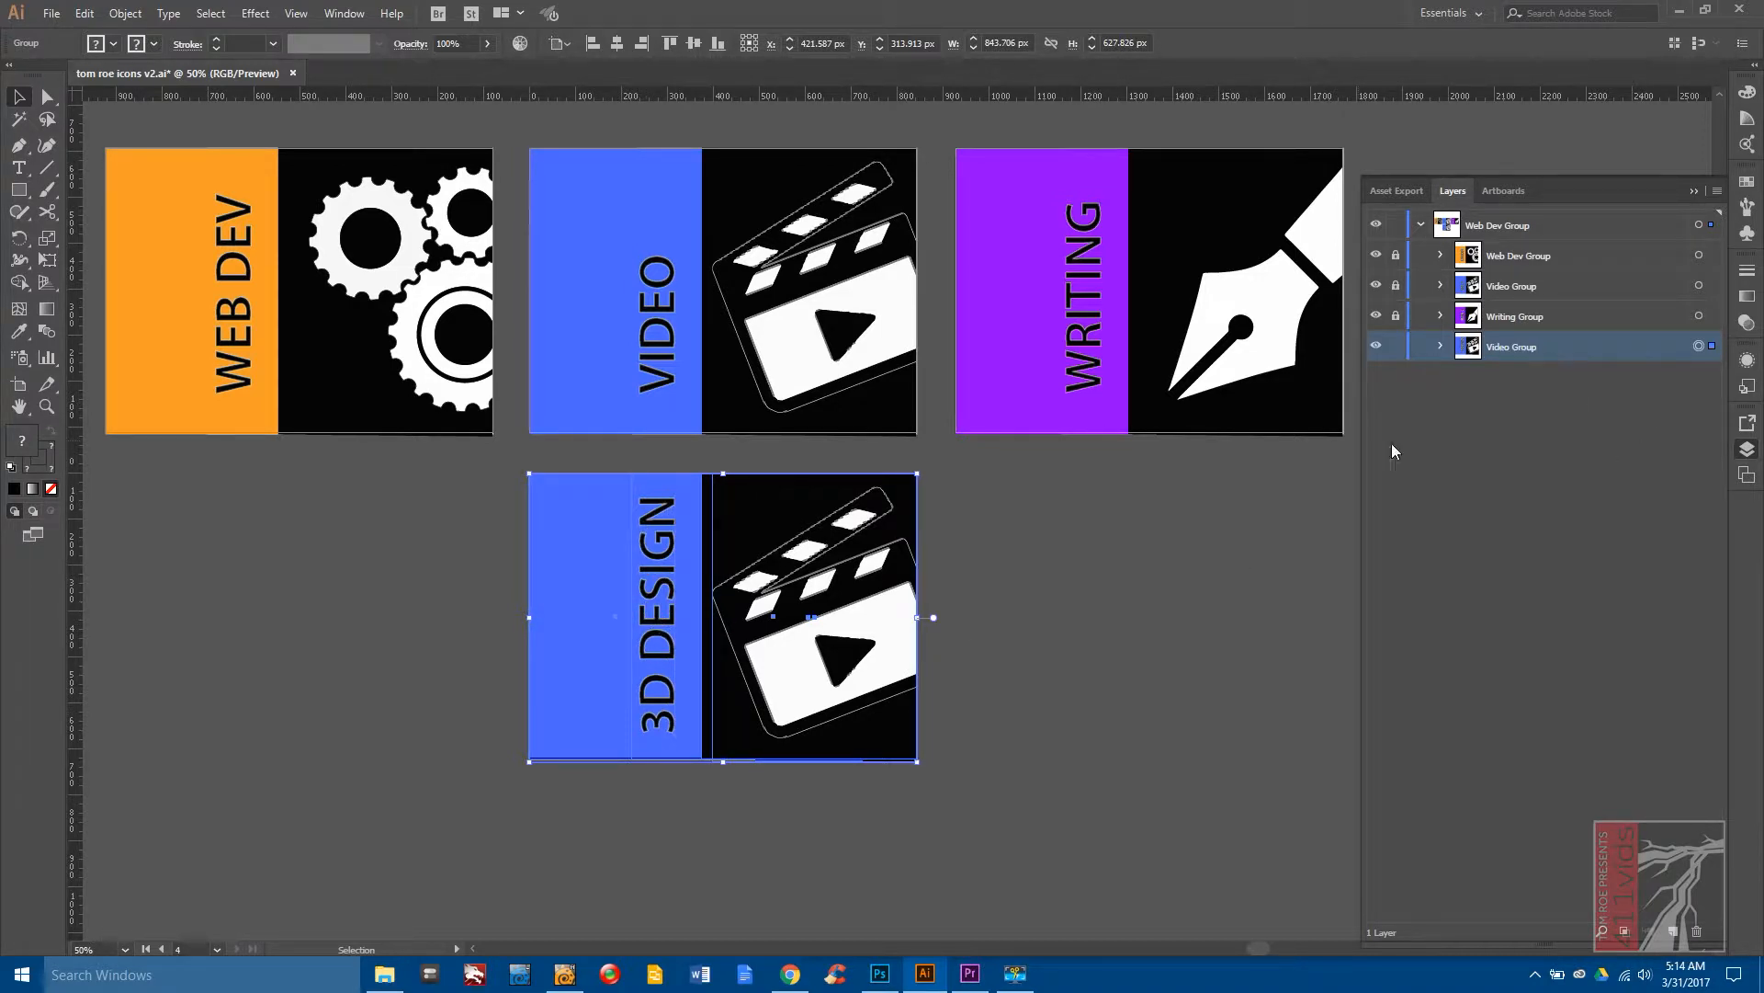
Expand the duplicated Video Group and rename it 3D Design Group.
{"action": "left_click", "coordinate": [1440, 346]}
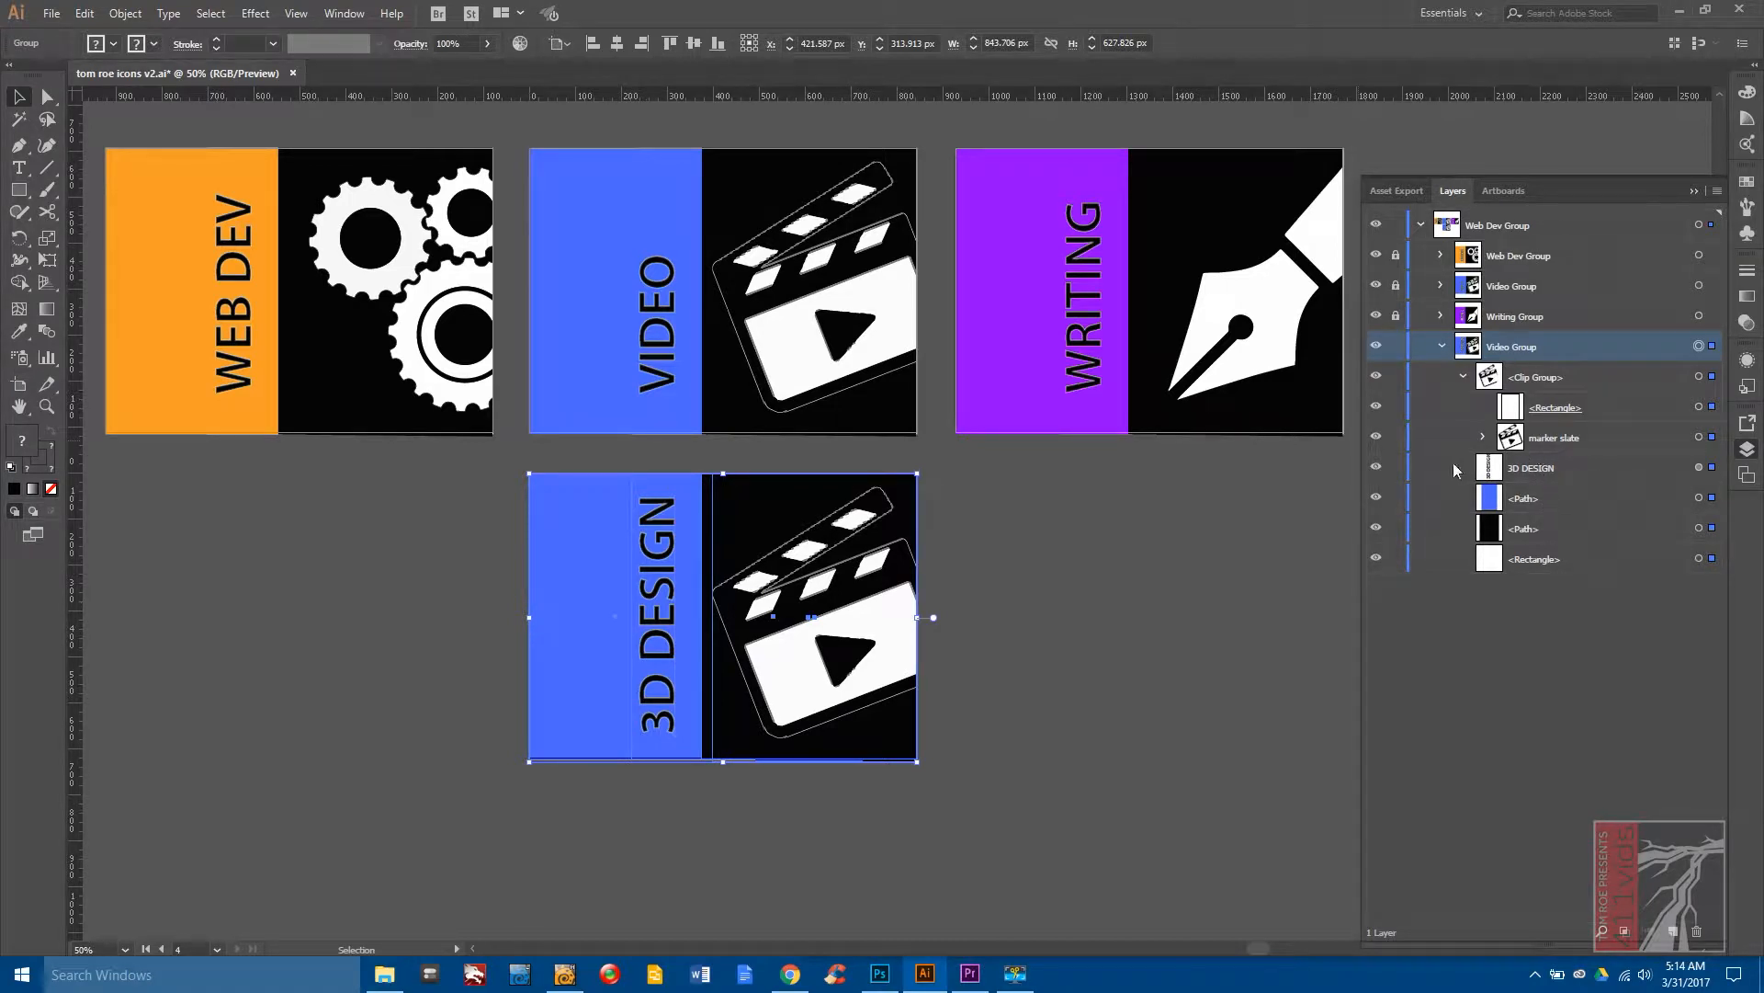
{"action": "double_click", "coordinate": [1512, 354]}
{"action": "double_click", "coordinate": [1486, 347]}
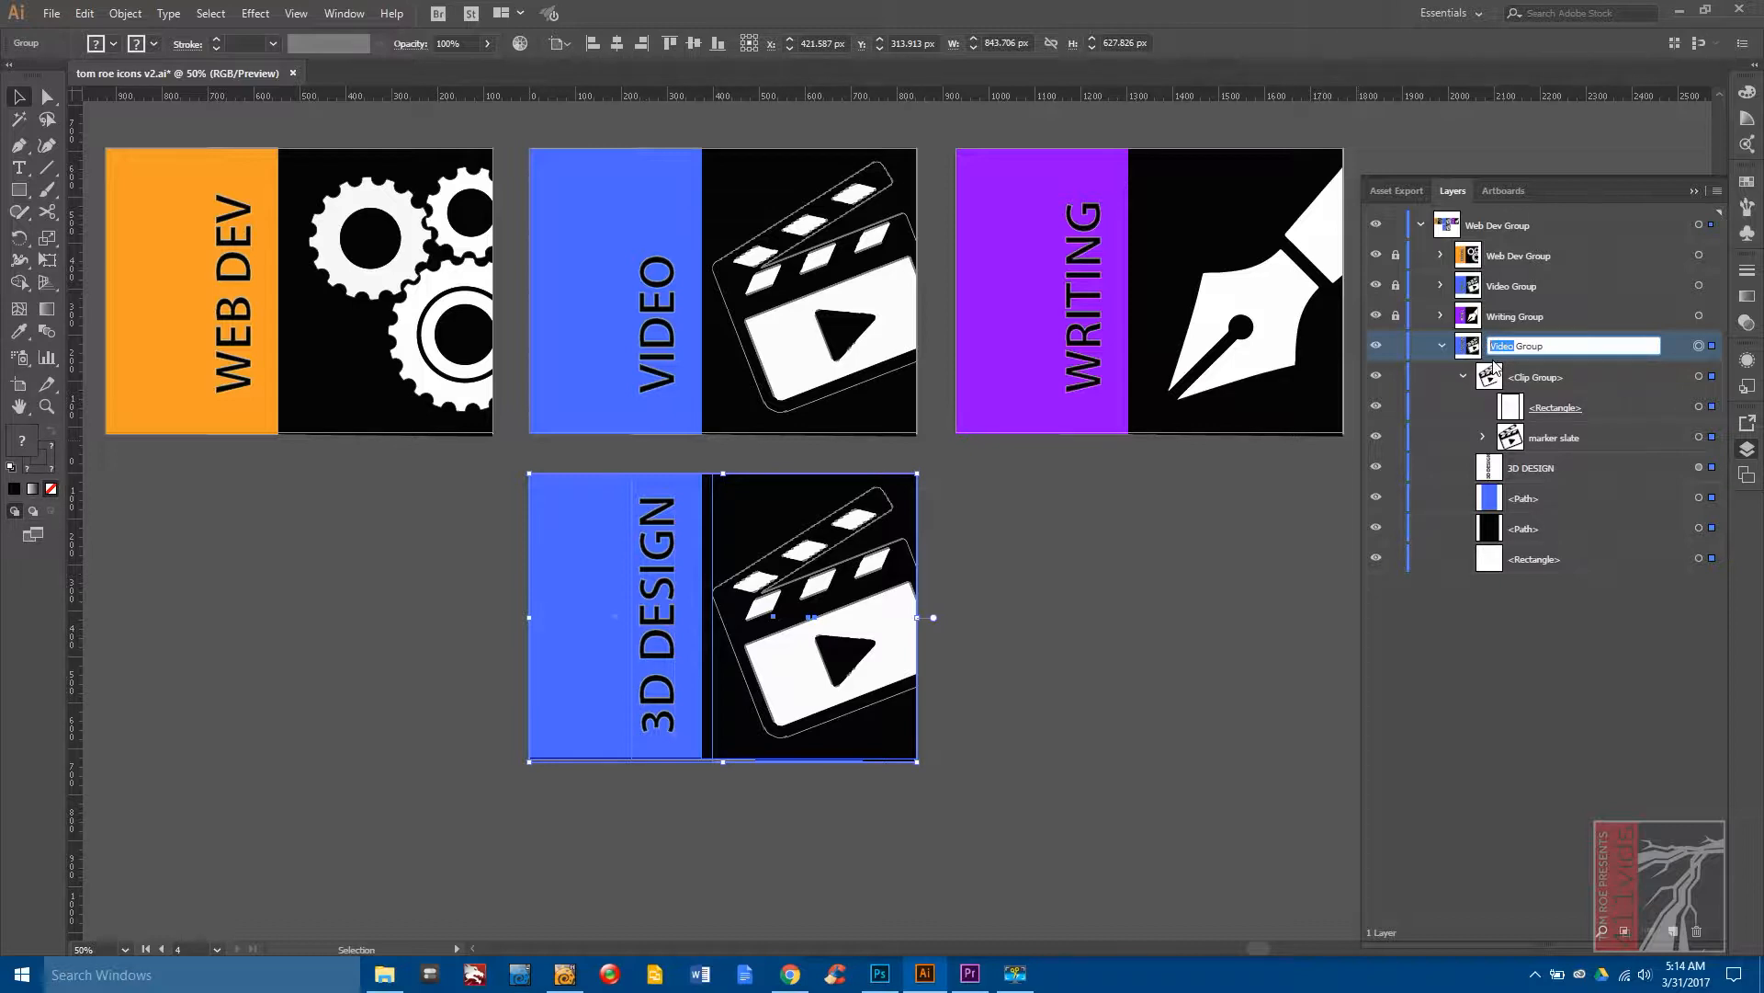
{"action": "type", "text": "3D De"}
{"action": "key", "text": "Return"}
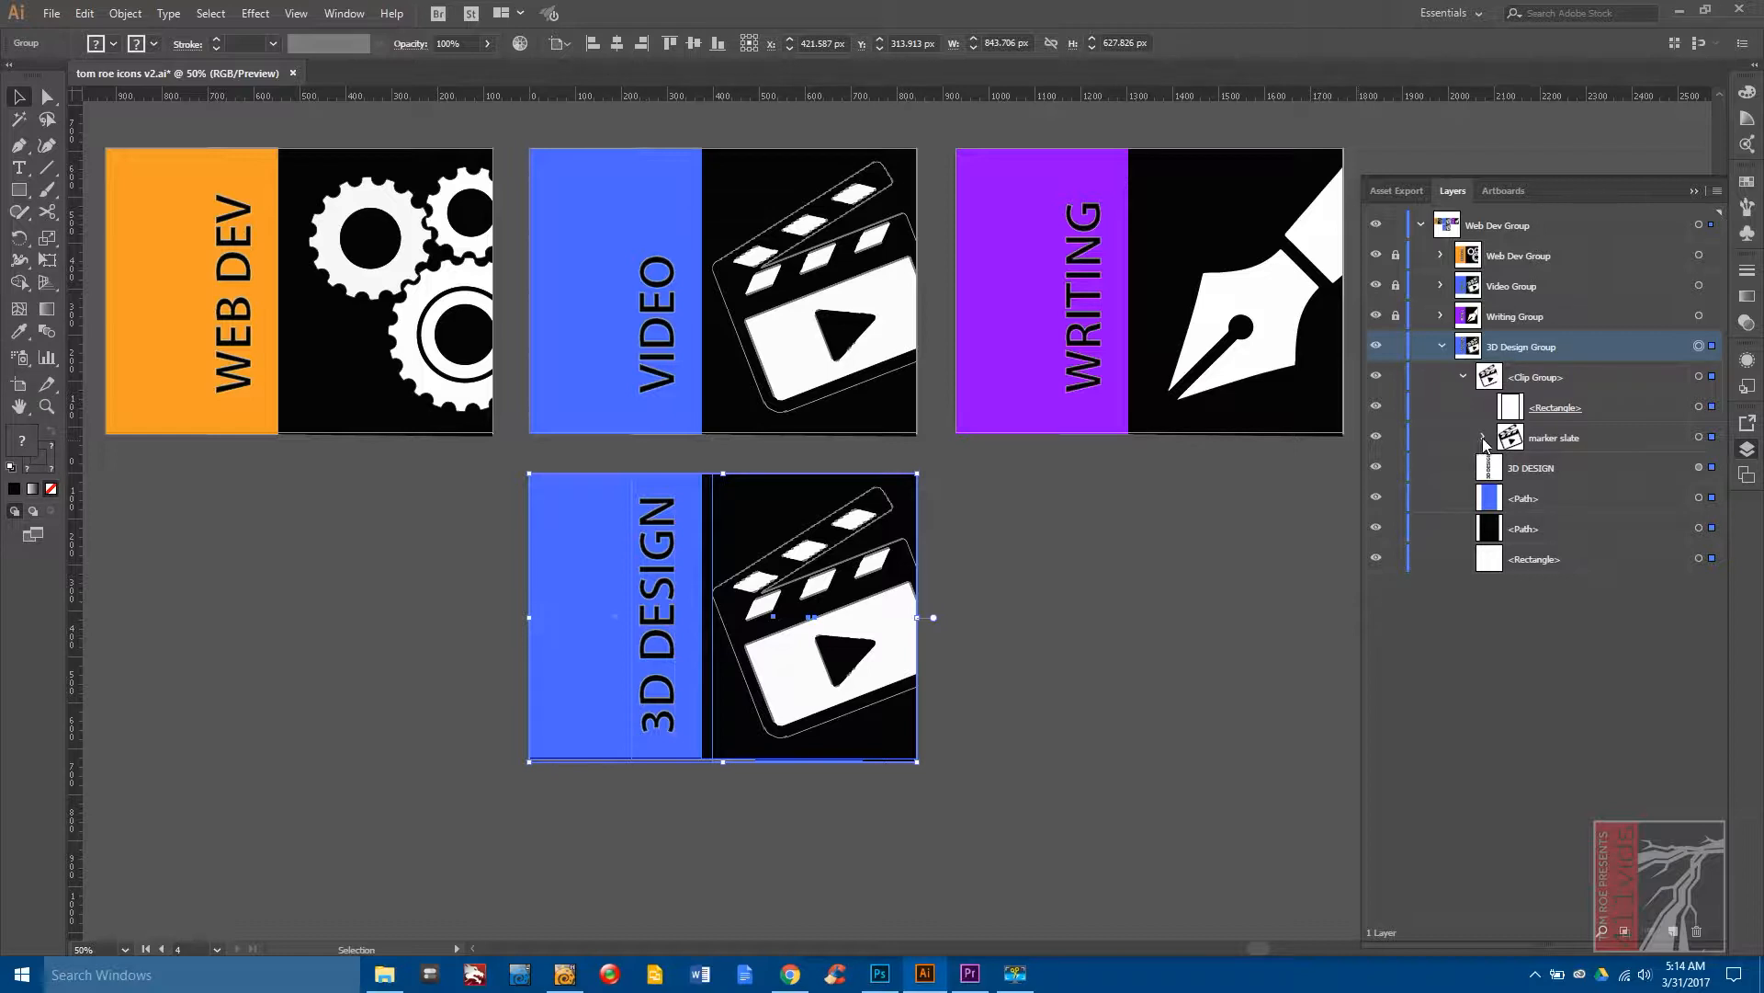
Target the 3D DESIGN text object and reduce its character tracking so the label gets shorter.
{"action": "left_click", "coordinate": [1532, 468]}
{"action": "left_click", "coordinate": [1699, 467]}
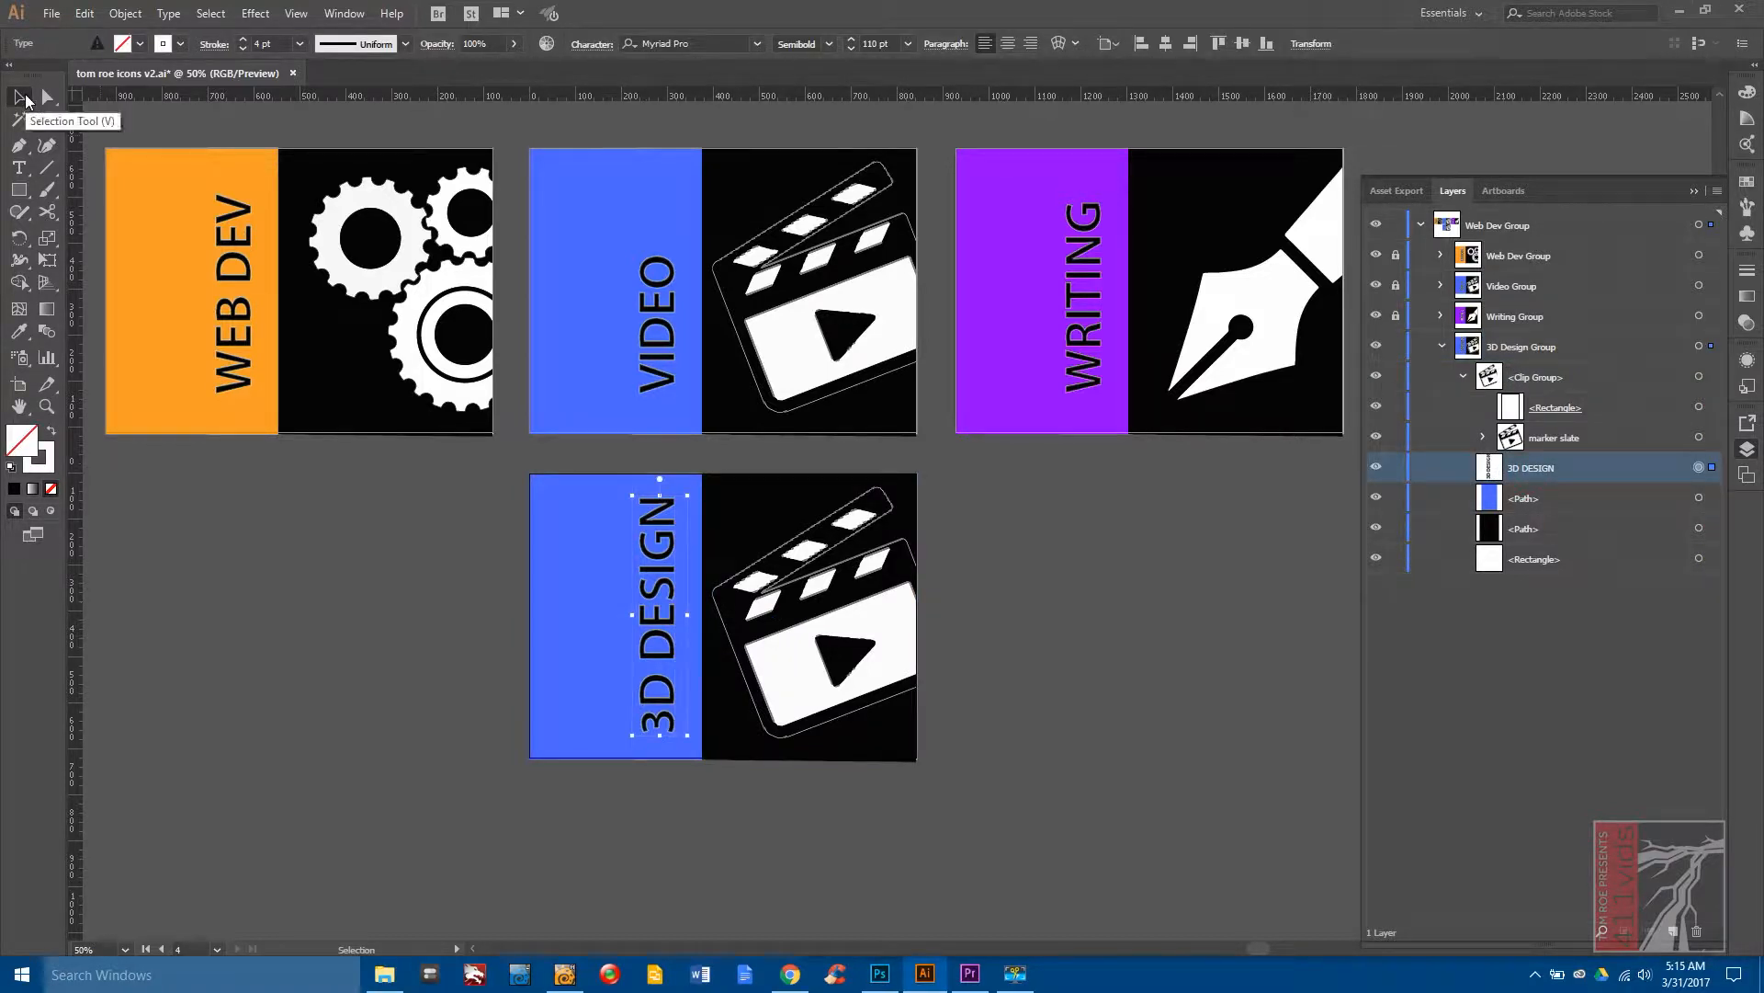
{"action": "left_click", "coordinate": [22, 98]}
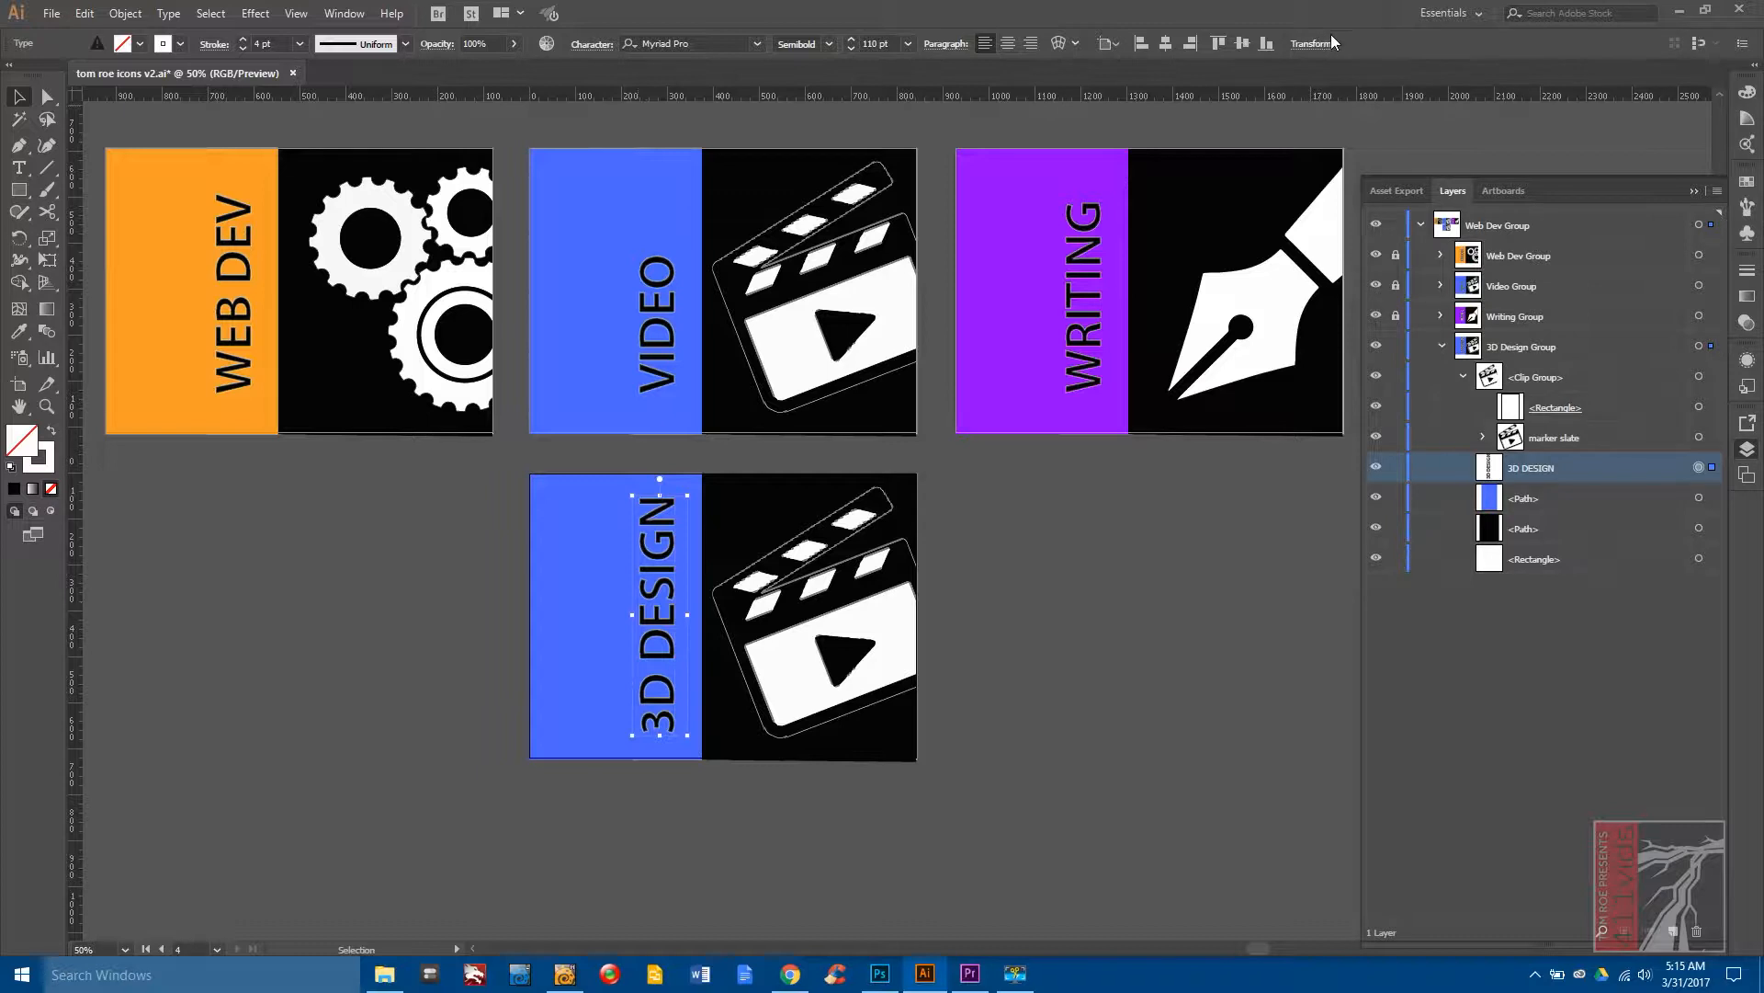
{"action": "left_click", "coordinate": [634, 42]}
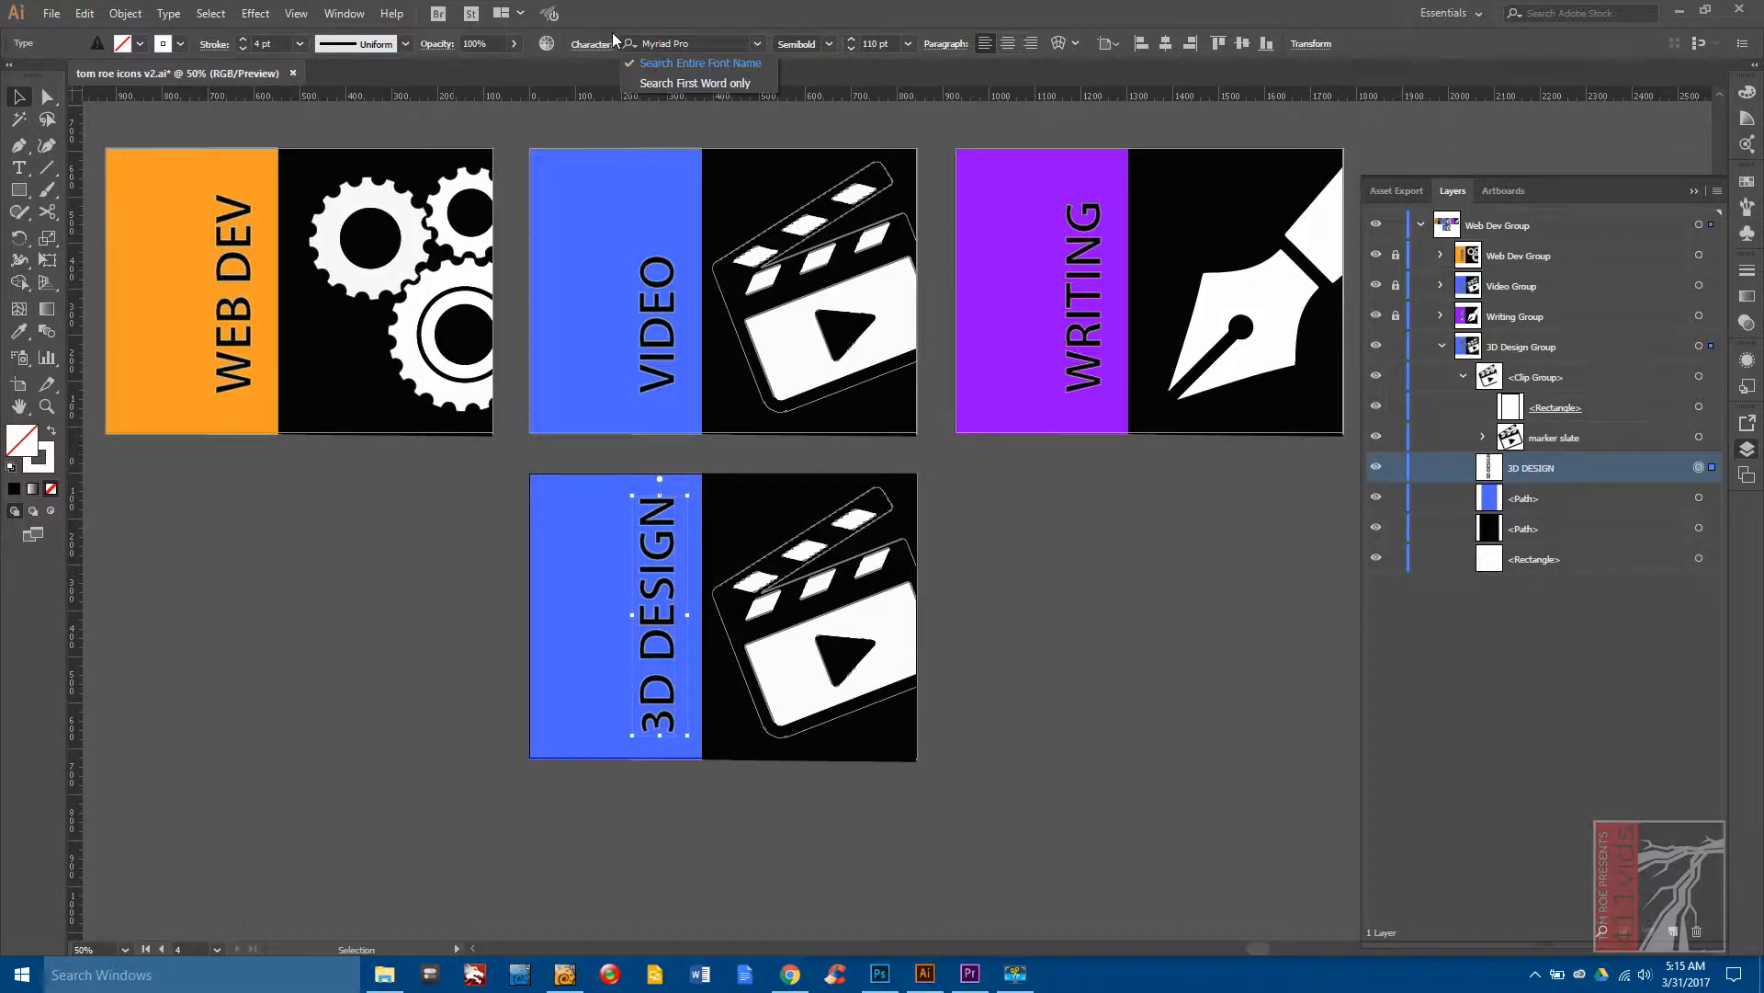
{"action": "left_click", "coordinate": [1376, 43]}
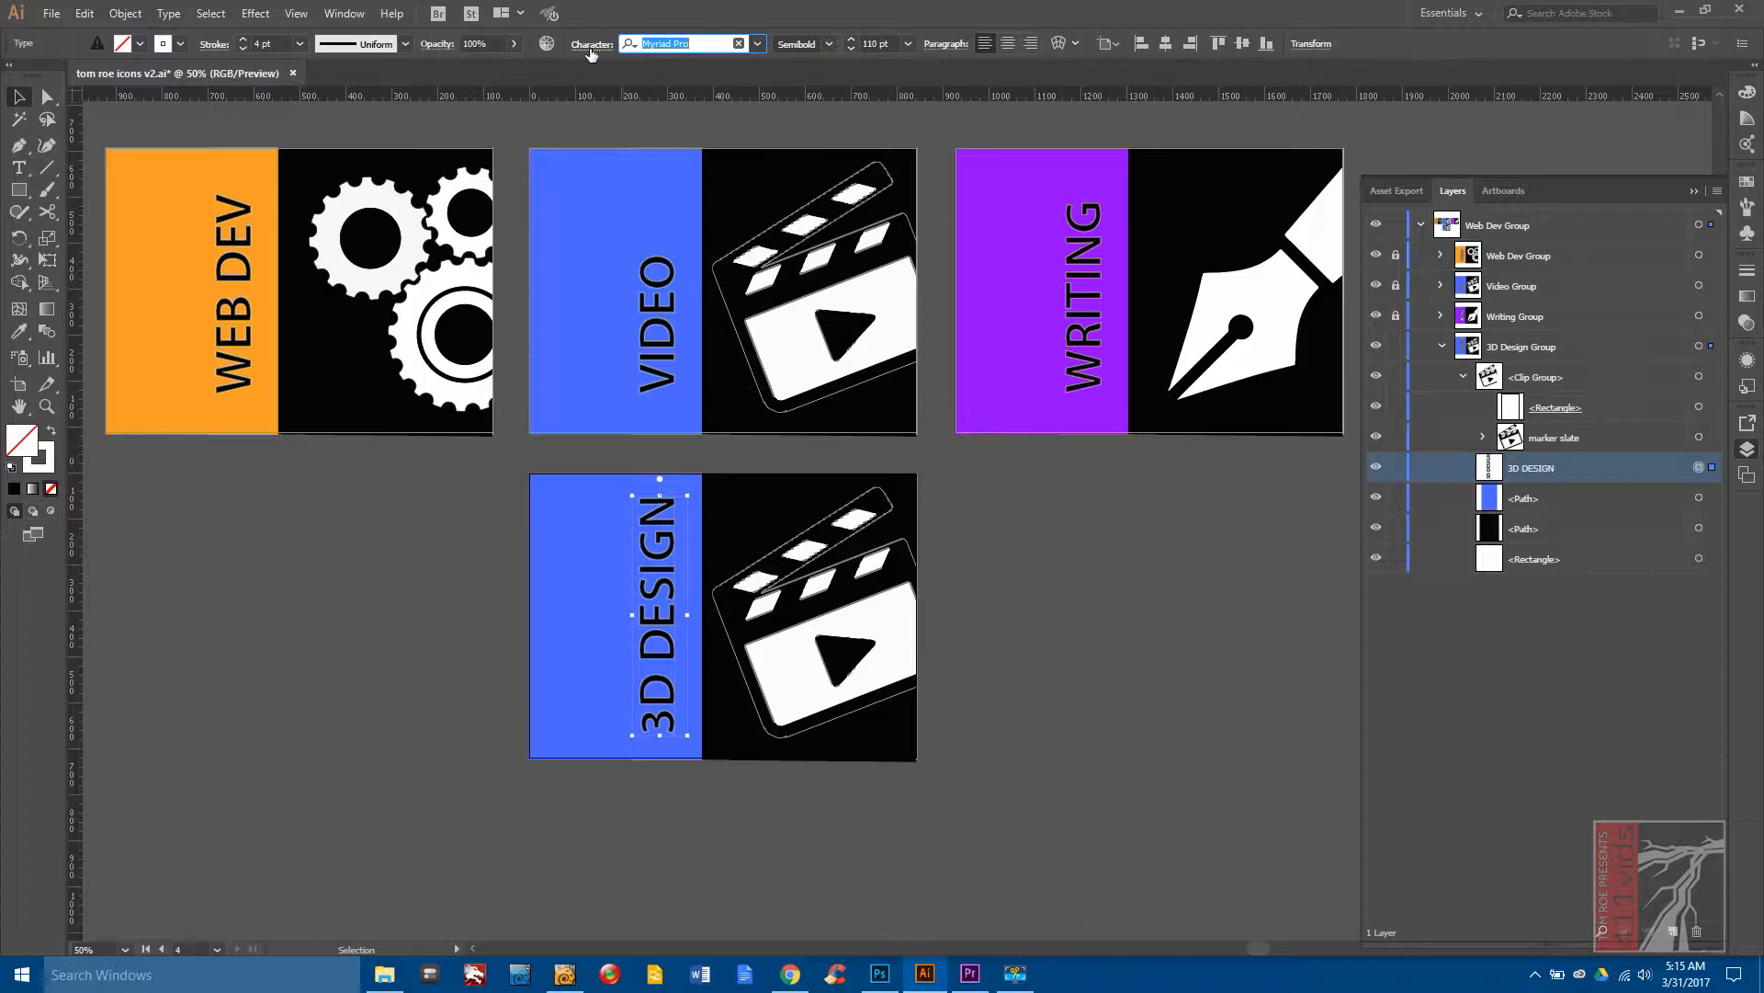
{"action": "left_click", "coordinate": [943, 44]}
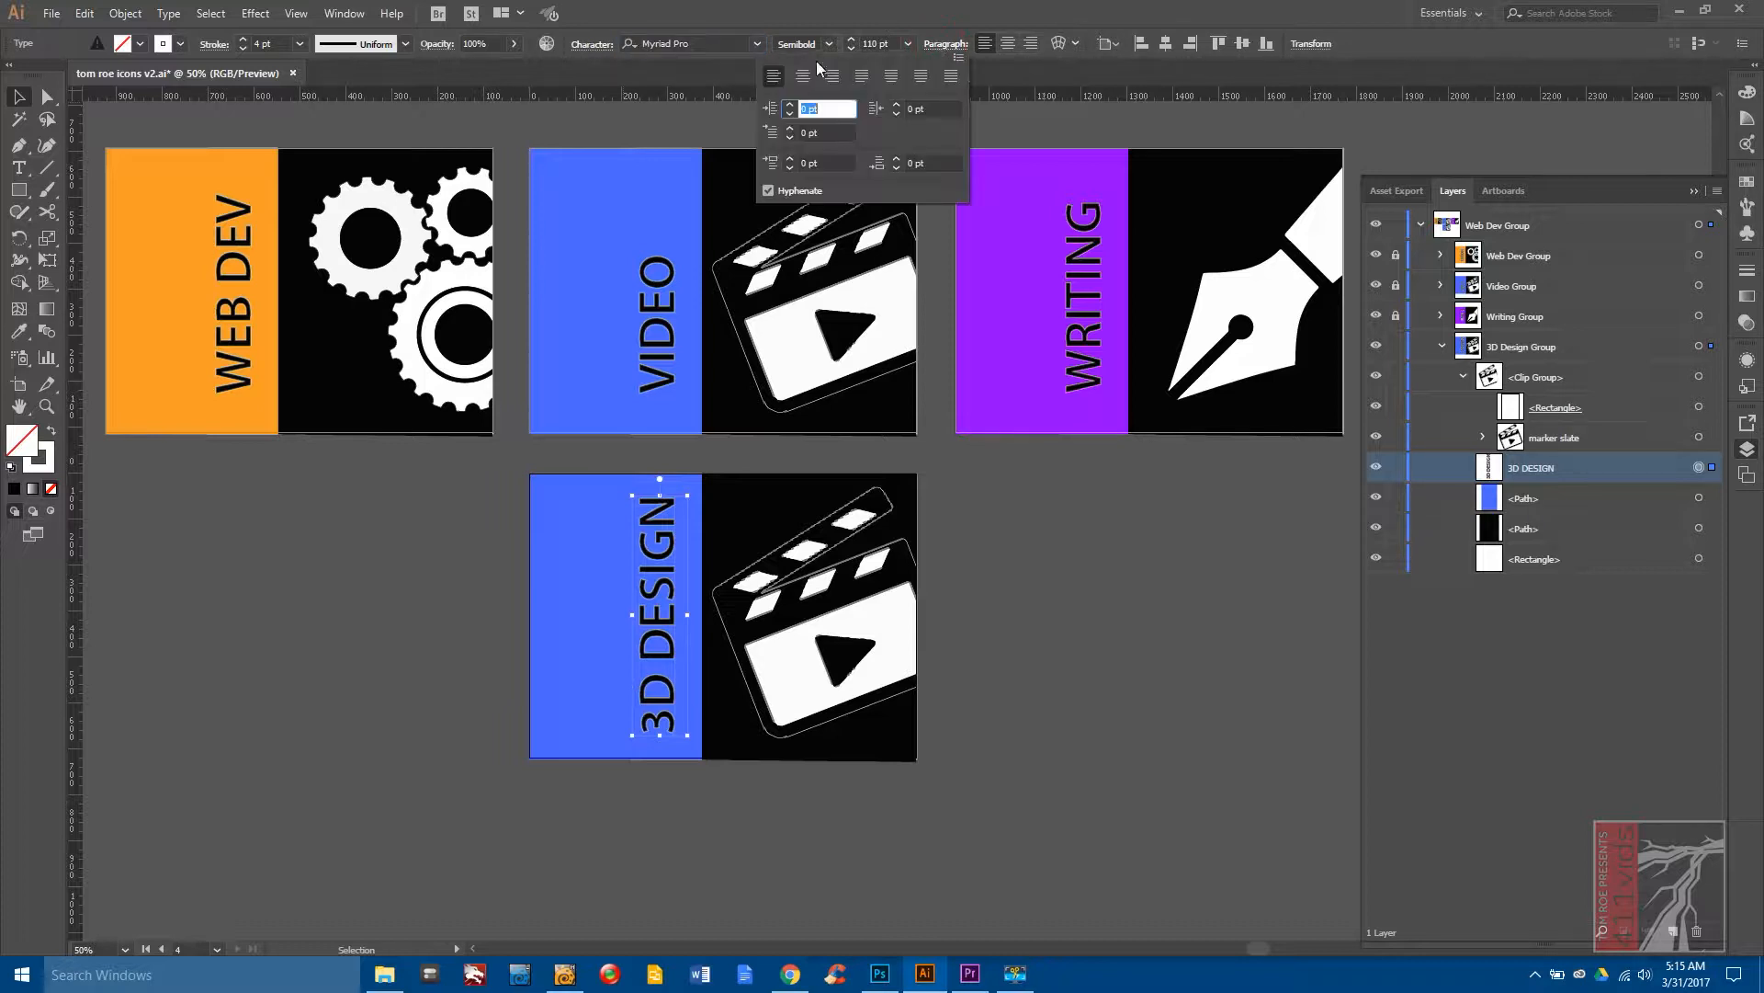
{"action": "left_click", "coordinate": [591, 46]}
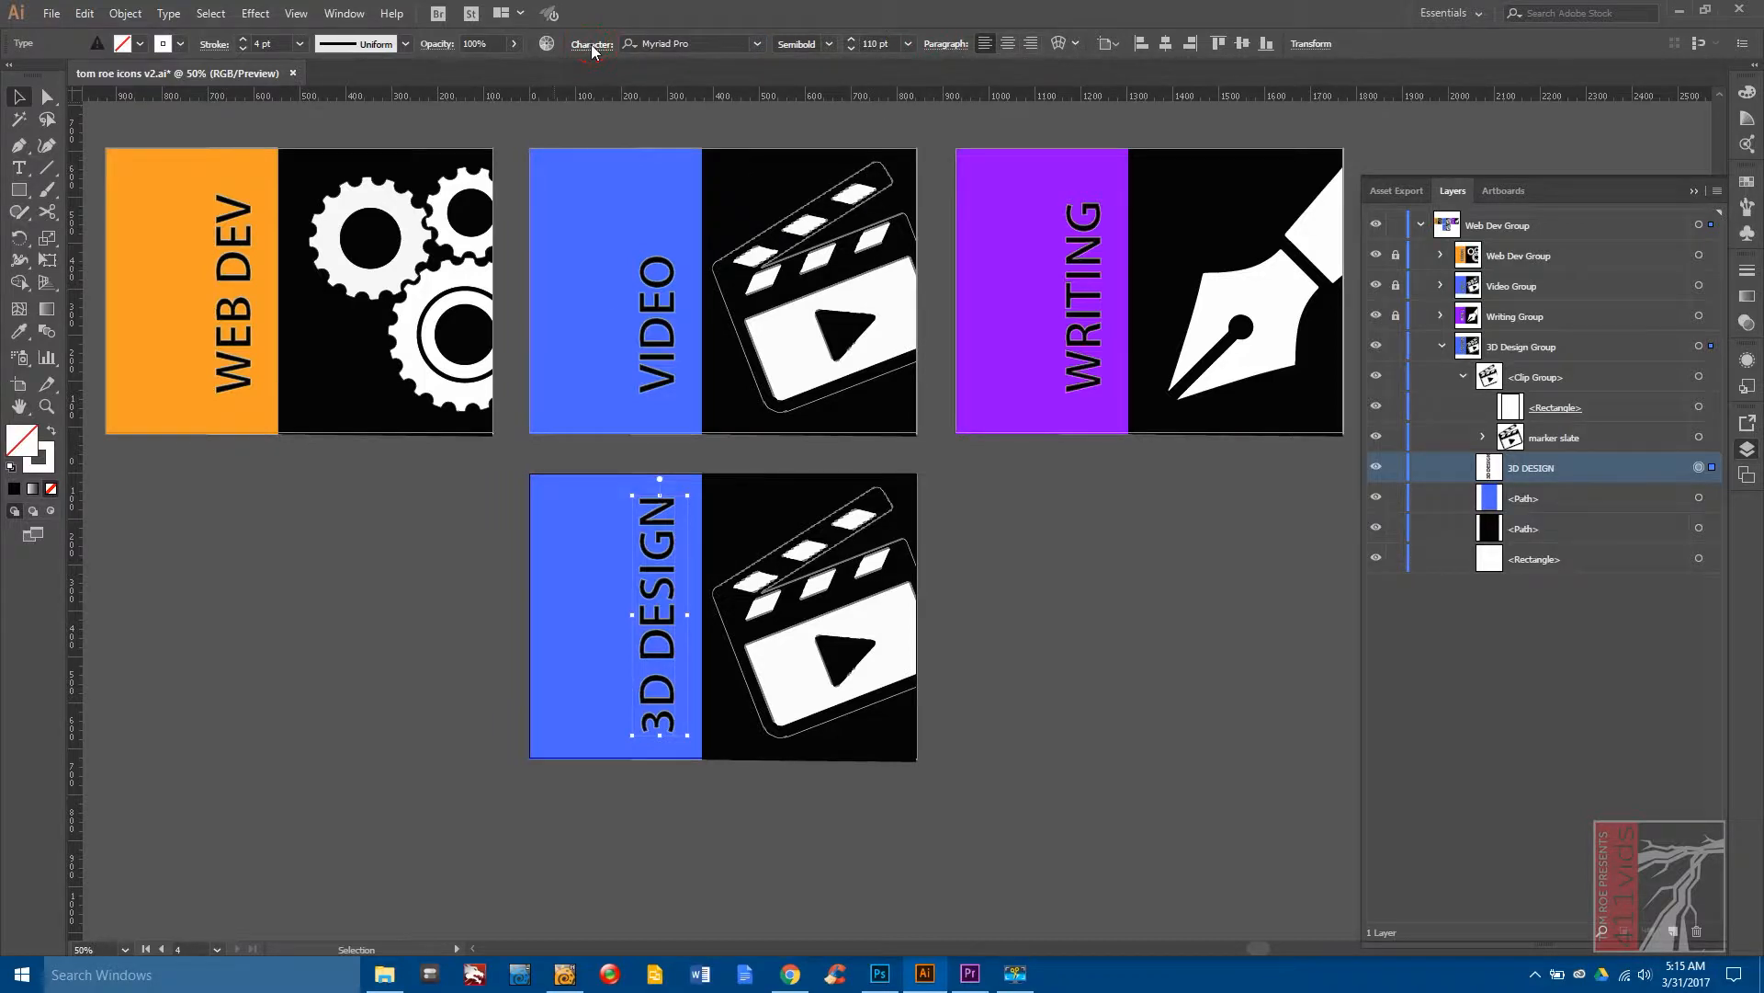
{"action": "left_click", "coordinate": [591, 46]}
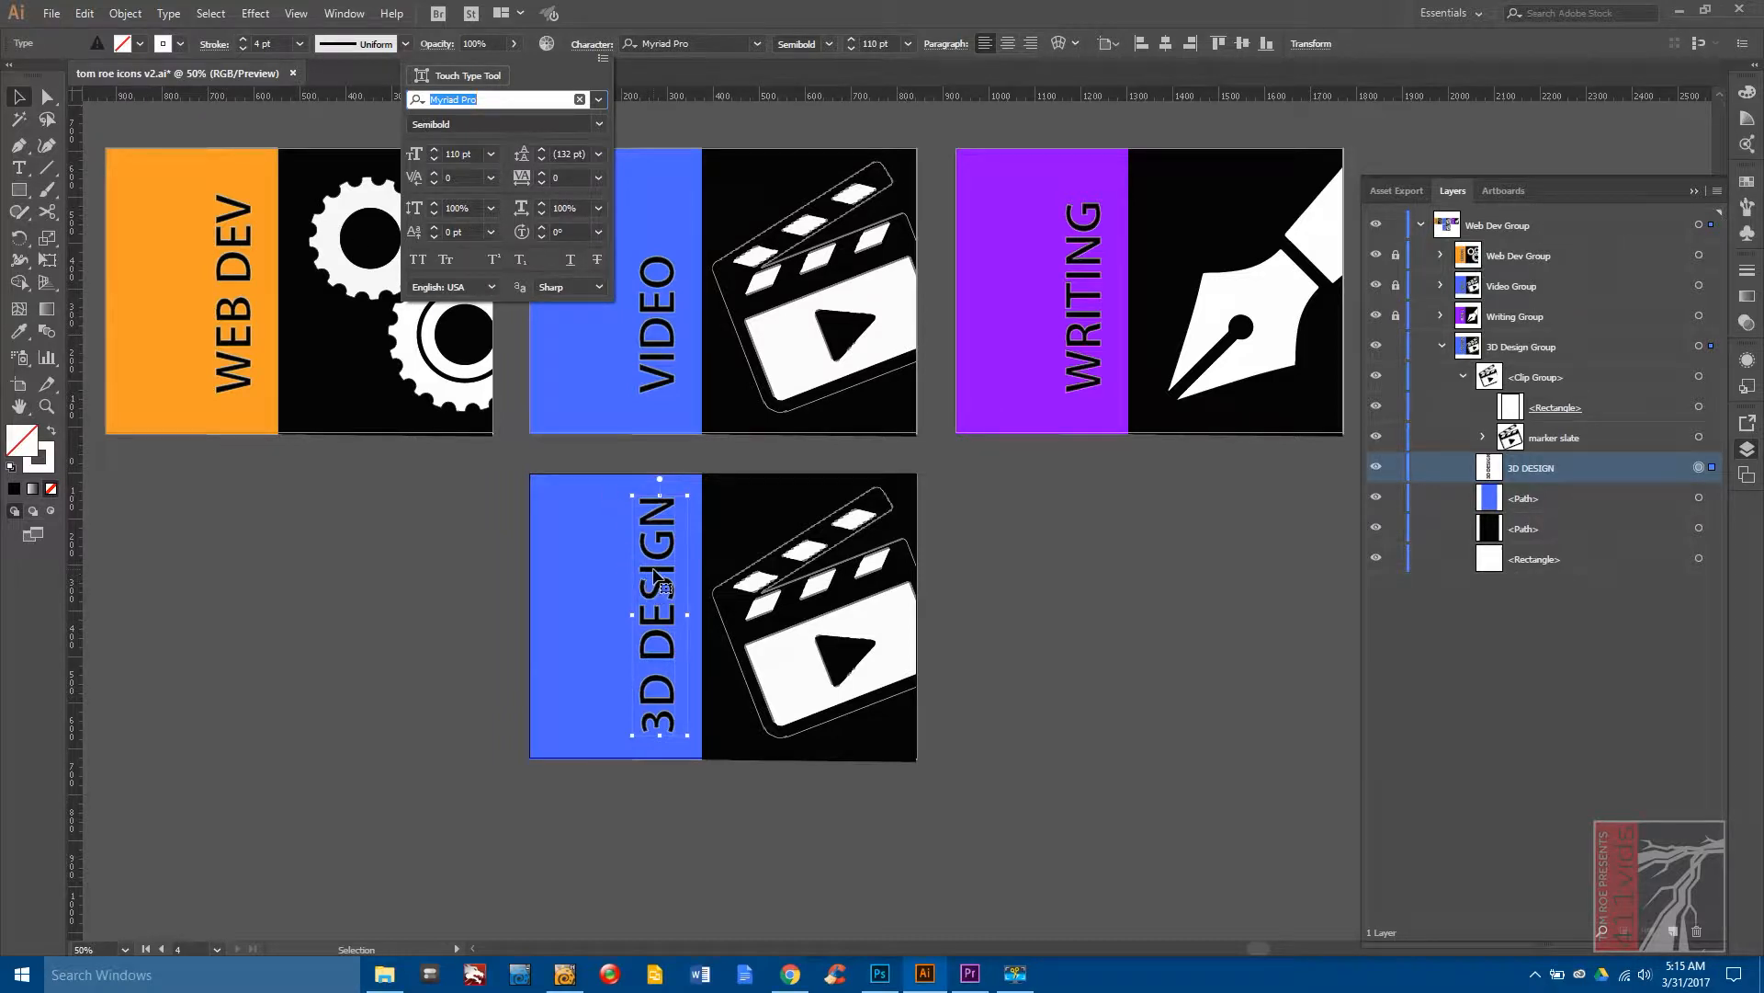
{"action": "left_click", "coordinate": [542, 181]}
{"action": "left_click", "coordinate": [542, 181]}
{"action": "left_click_drag", "start_coordinate": [542, 182], "coordinate": [542, 181]}
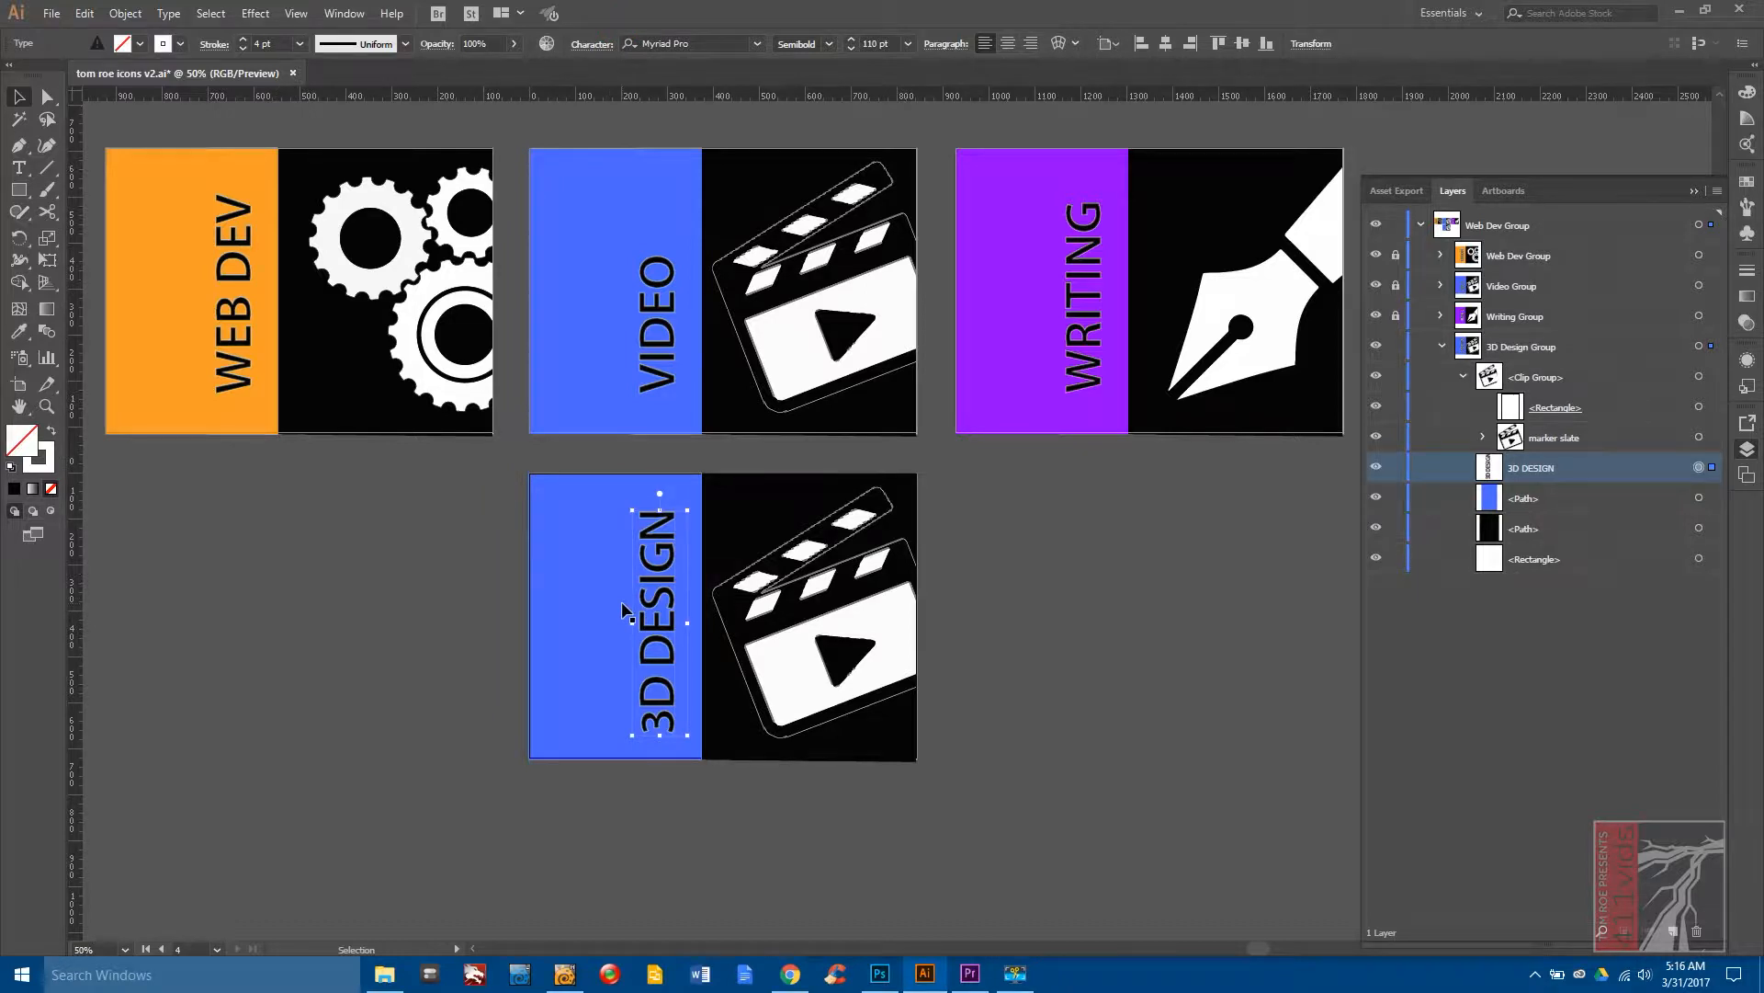
Nudge the tightened 3D DESIGN label up to centre it vertically on its panel, and deselect it.
{"action": "key", "text": "Up"}
{"action": "key", "text": "Up"}
{"action": "key", "text": "Up"}
{"action": "key", "text": "Up"}
{"action": "key", "text": "Up"}
{"action": "key", "text": "Up"}
{"action": "key", "text": "Up"}
{"action": "key", "text": "Up"}
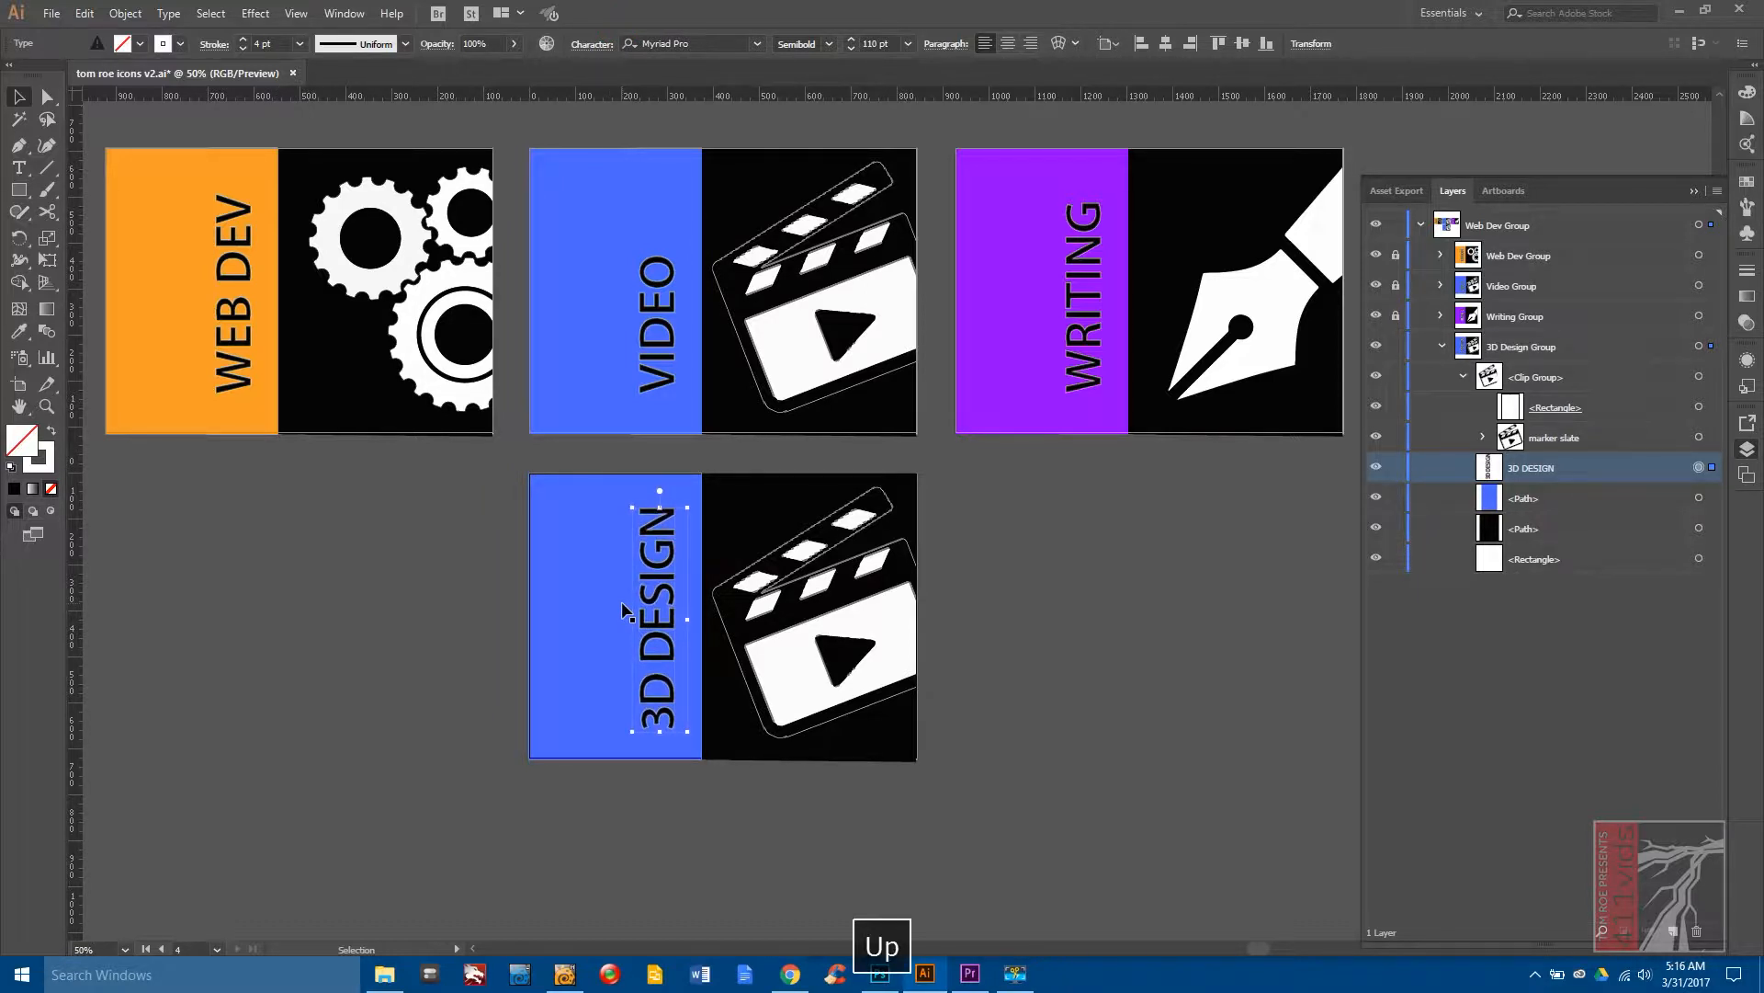
{"action": "key", "text": "Up"}
{"action": "key", "text": "Up"}
{"action": "key", "text": "Up"}
{"action": "key", "text": "Up"}
{"action": "key", "text": "Up"}
{"action": "key", "text": "Up"}
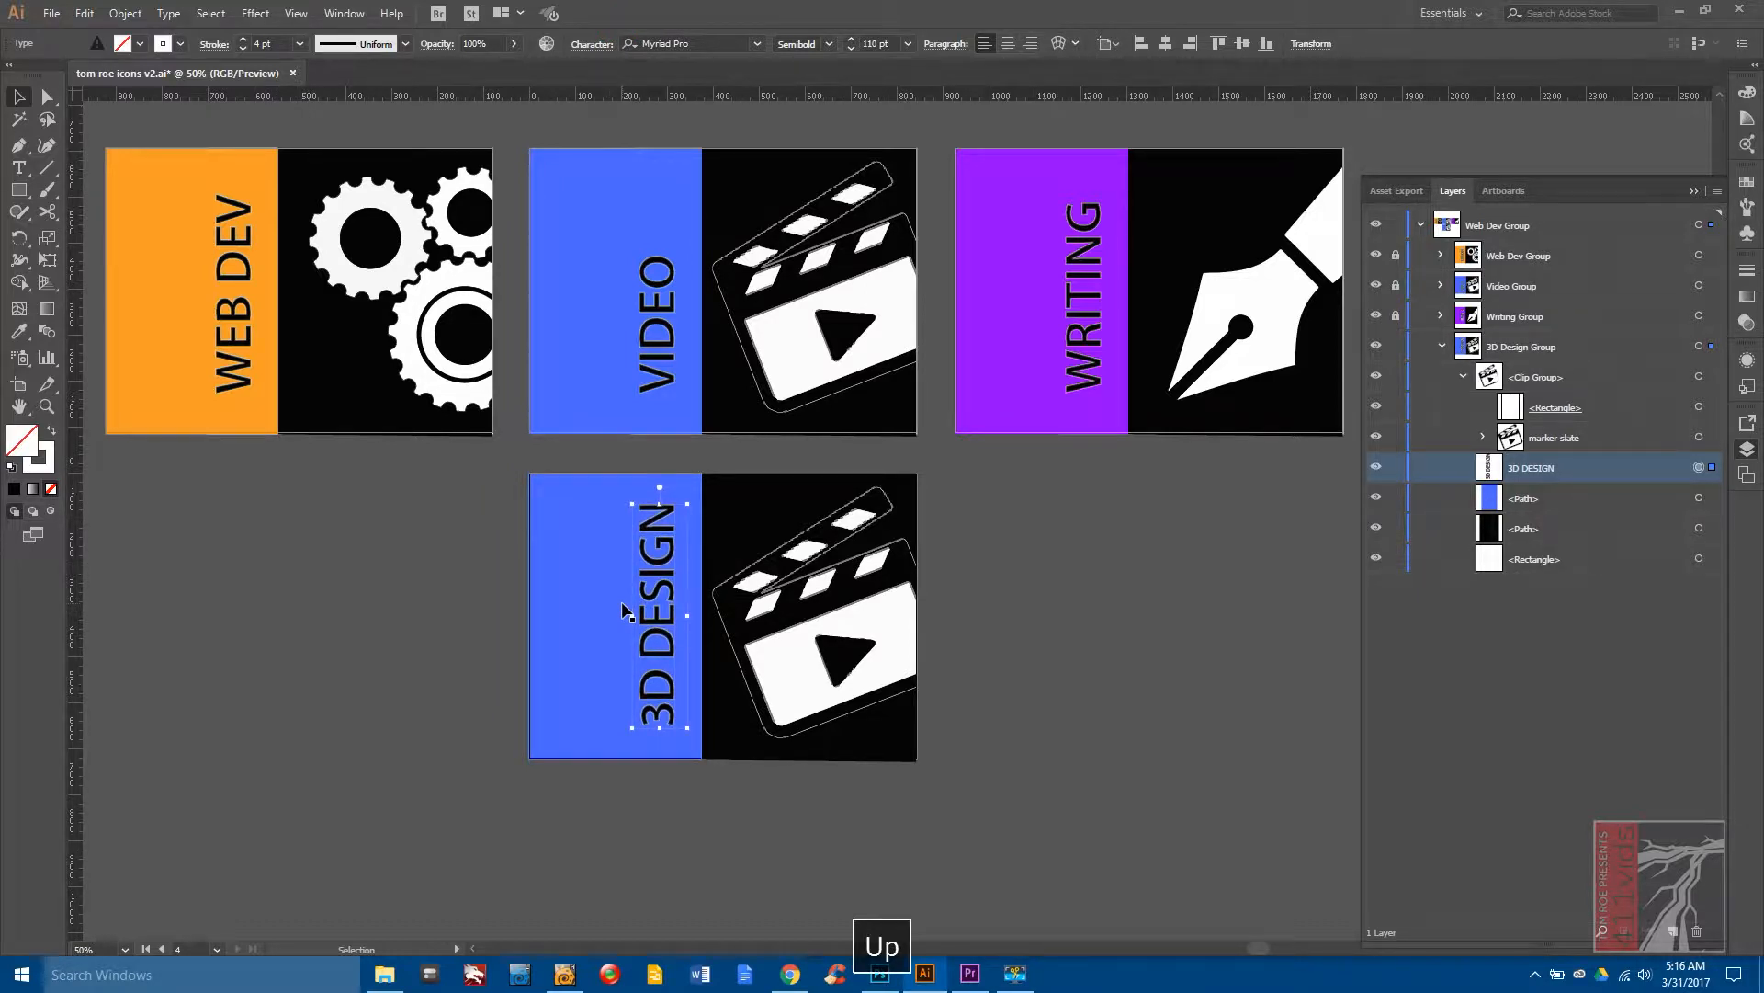
{"action": "left_click", "coordinate": [1123, 621]}
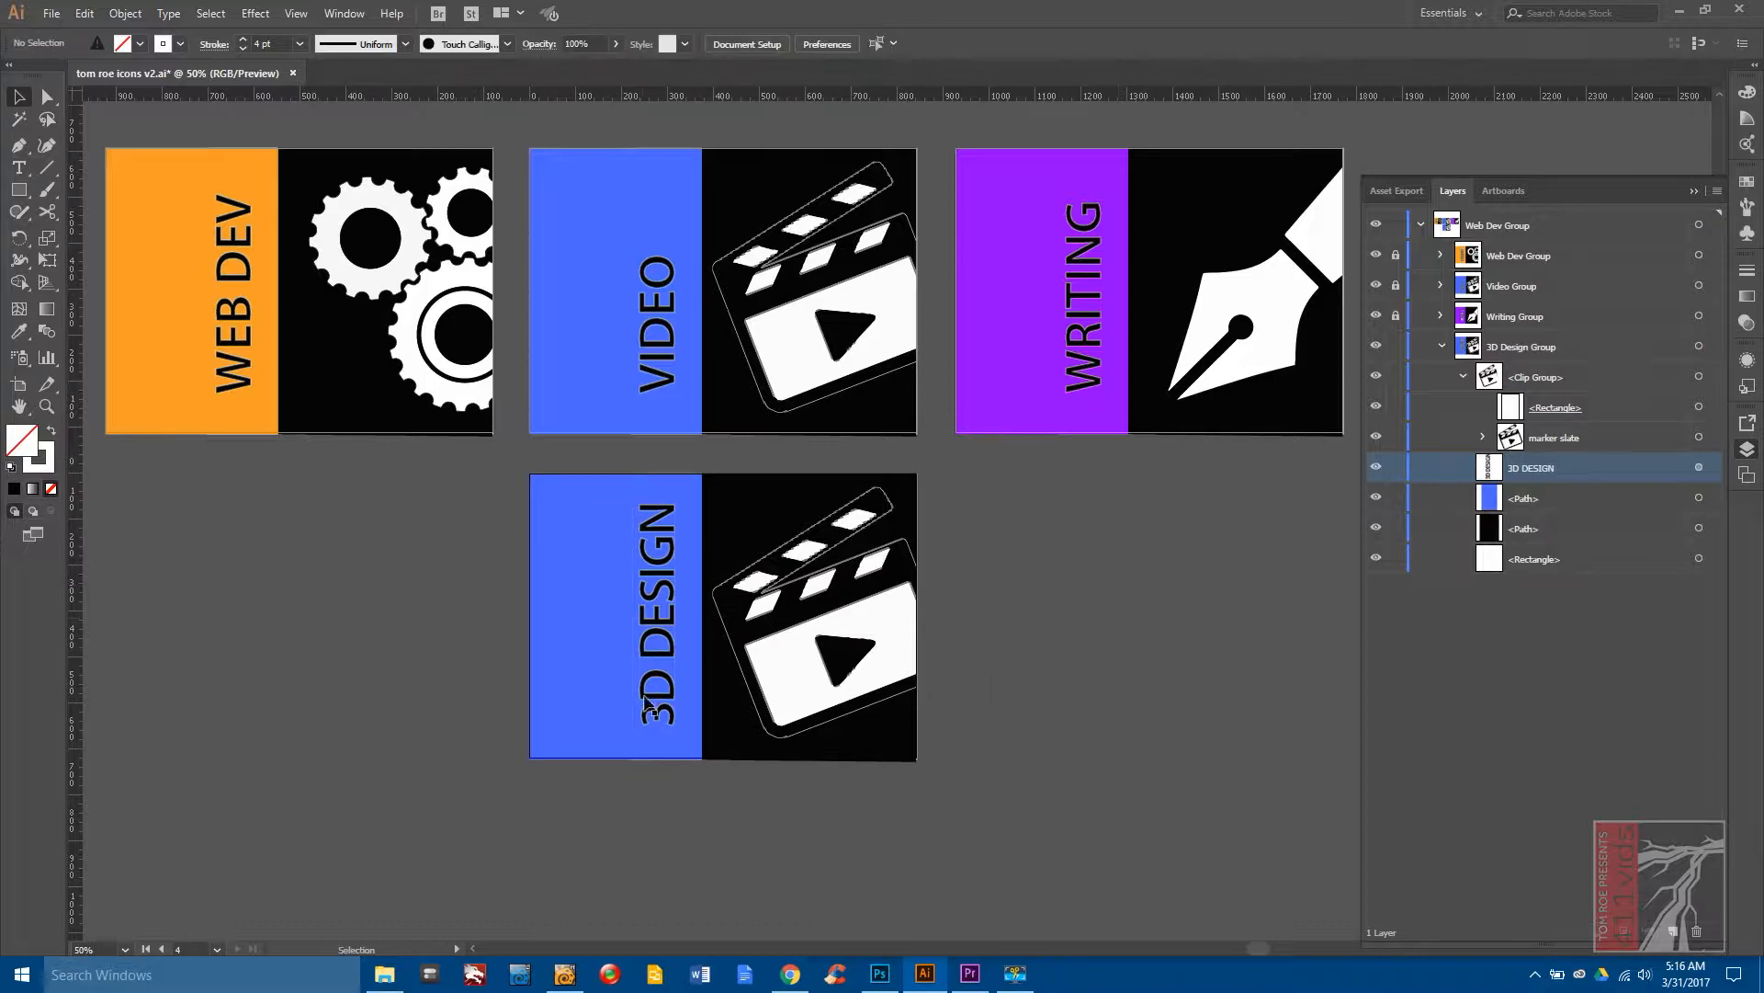
Target the blue panel path in 3D Design Group and set its fill to teal 13A388.
{"action": "left_click", "coordinate": [564, 684]}
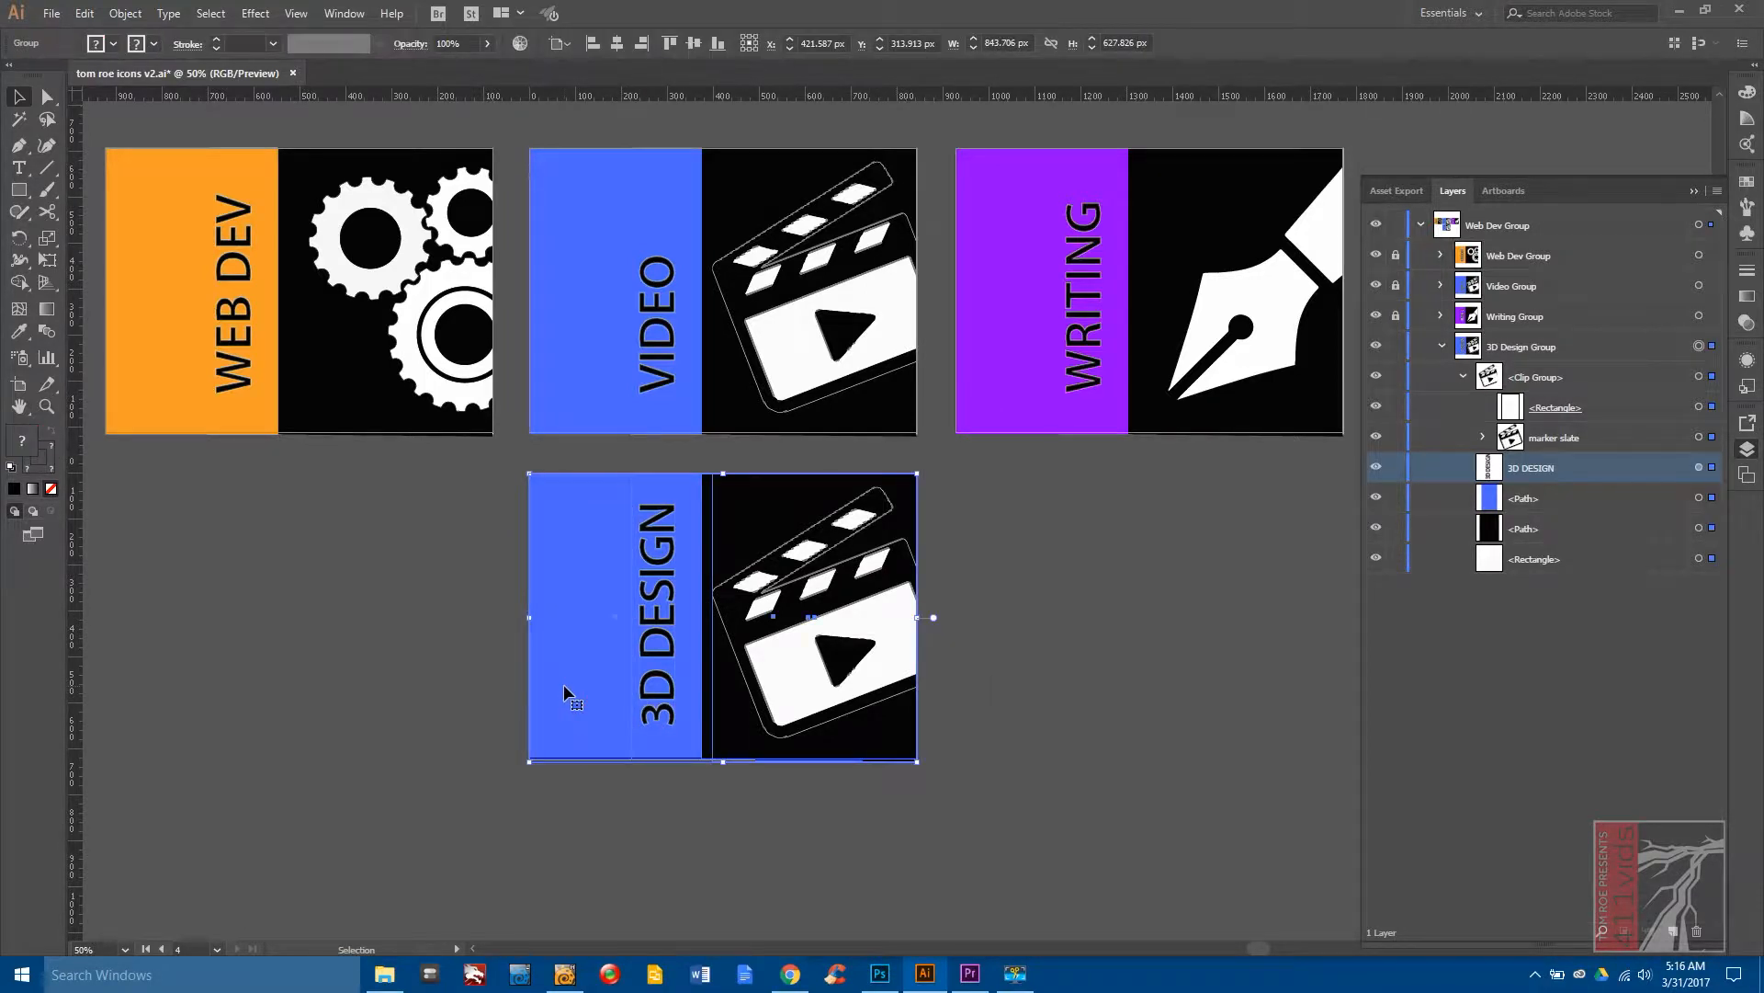
{"action": "left_click", "coordinate": [1123, 551]}
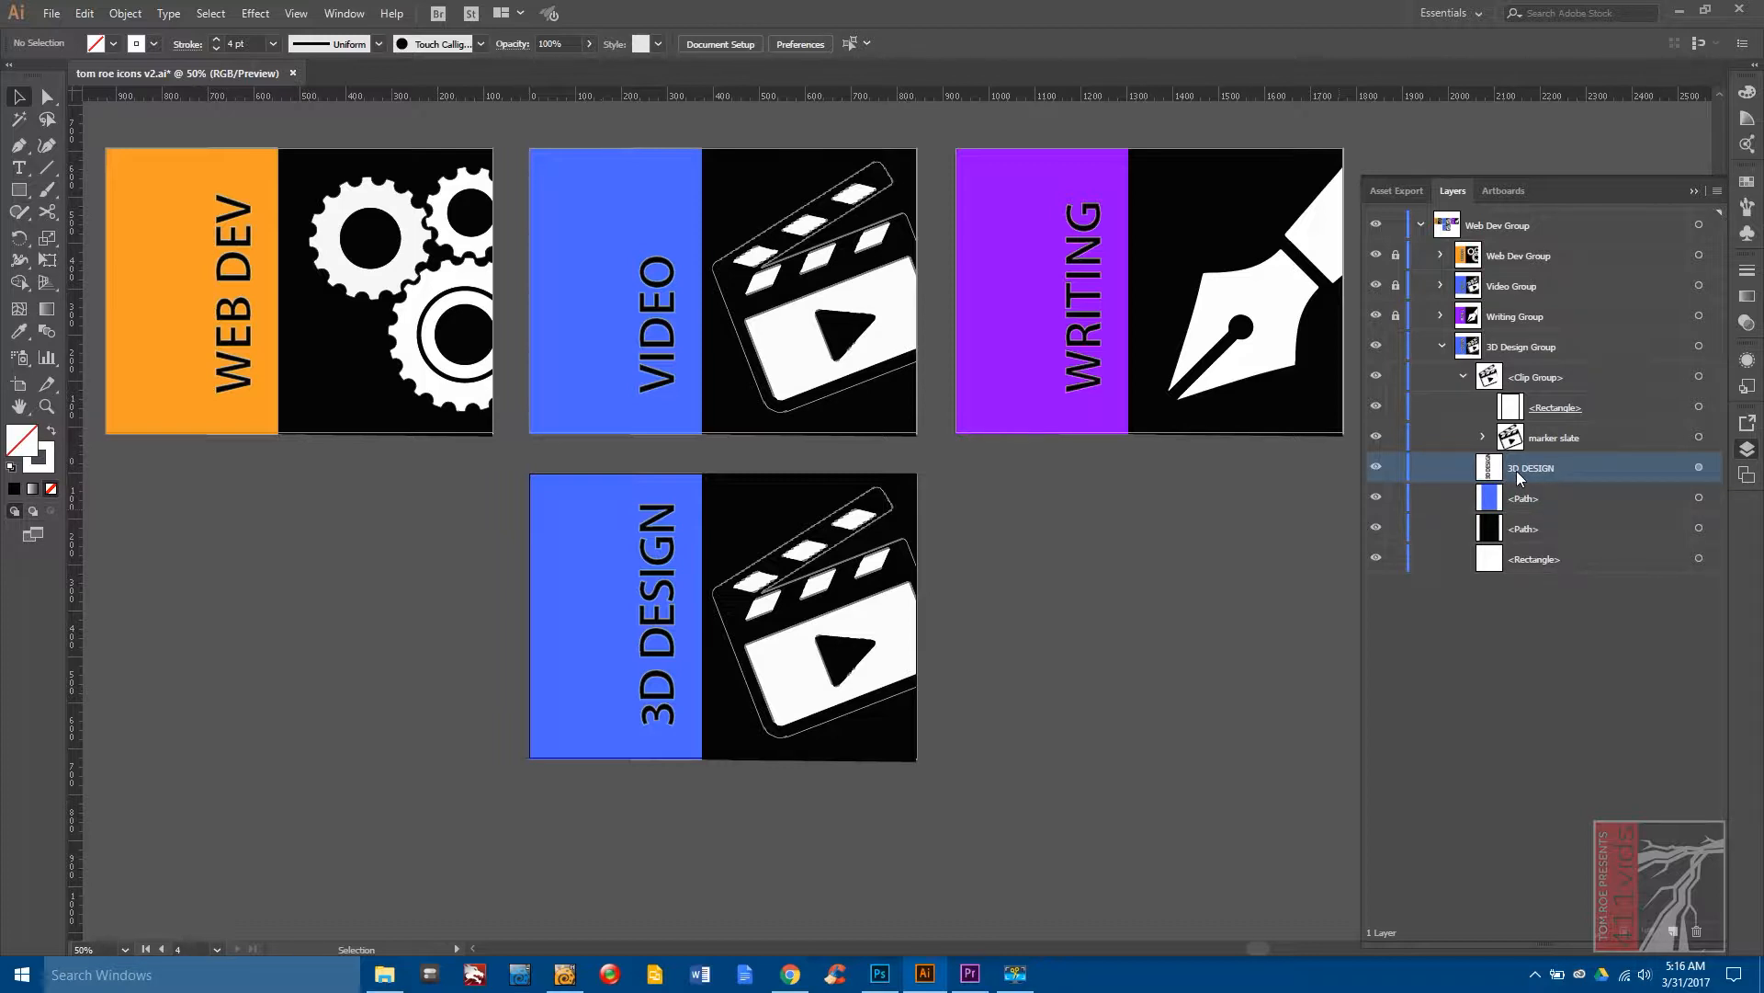
{"action": "left_click", "coordinate": [1699, 499]}
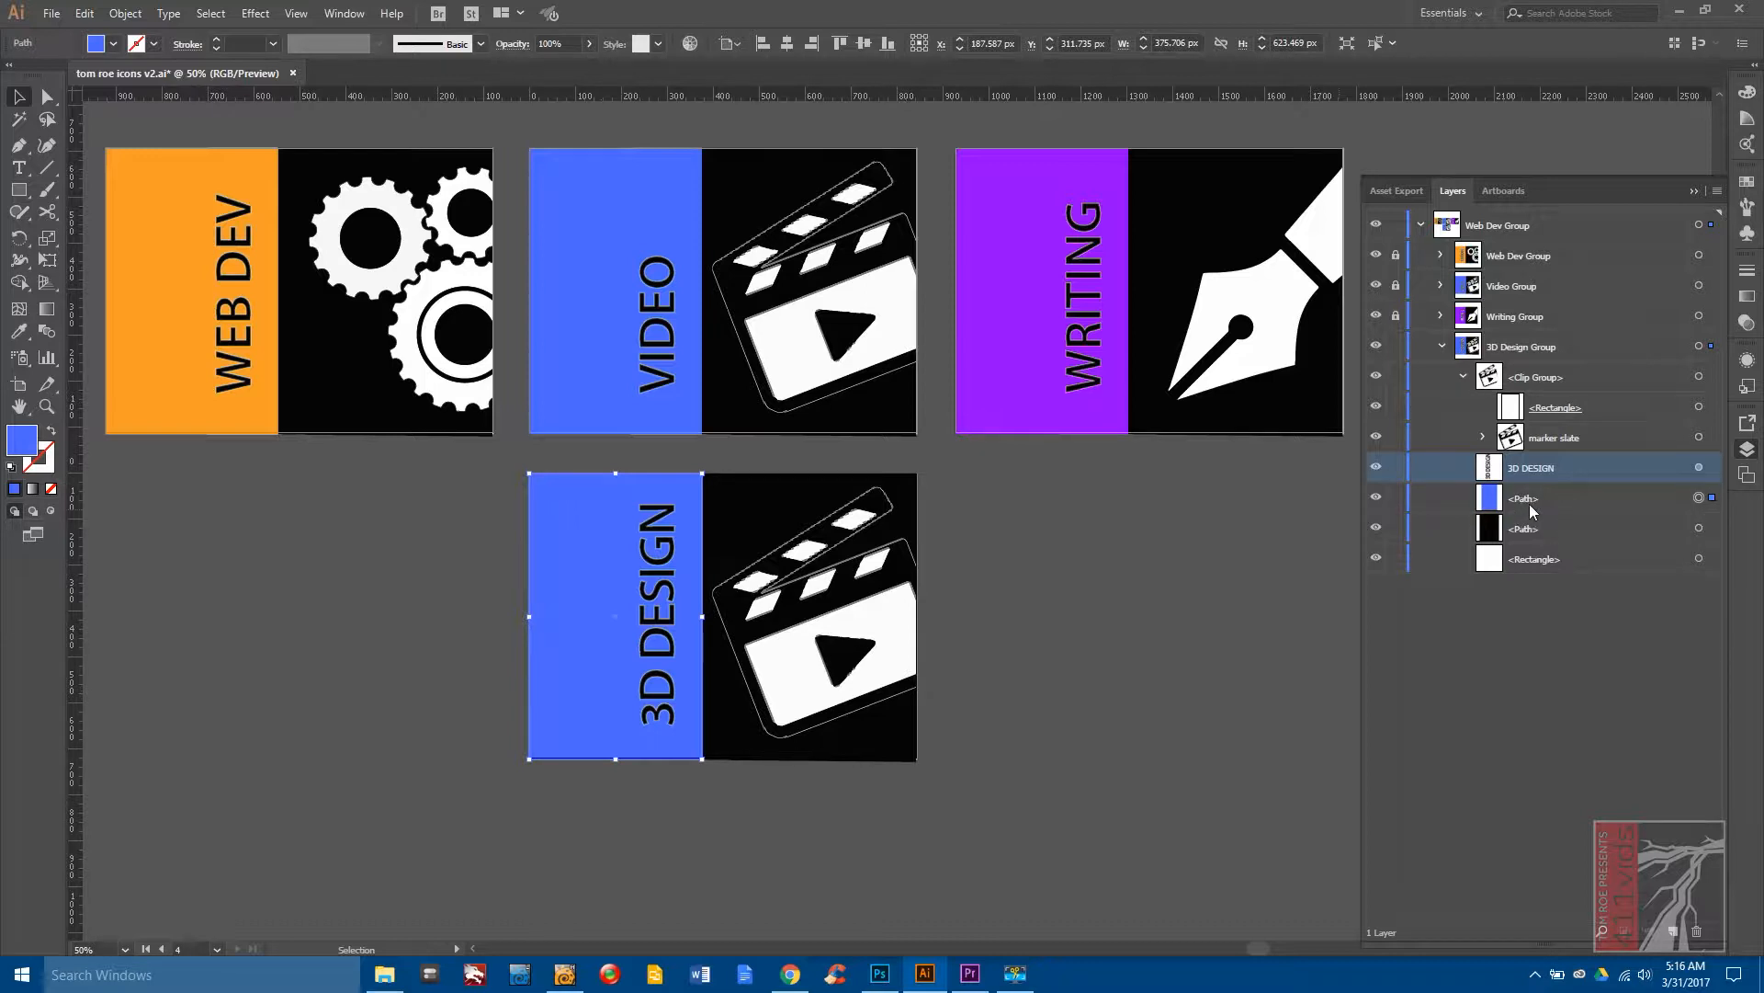
{"action": "double_click", "coordinate": [20, 448]}
{"action": "left_click_drag", "start_coordinate": [433, 179], "coordinate": [1078, 334]}
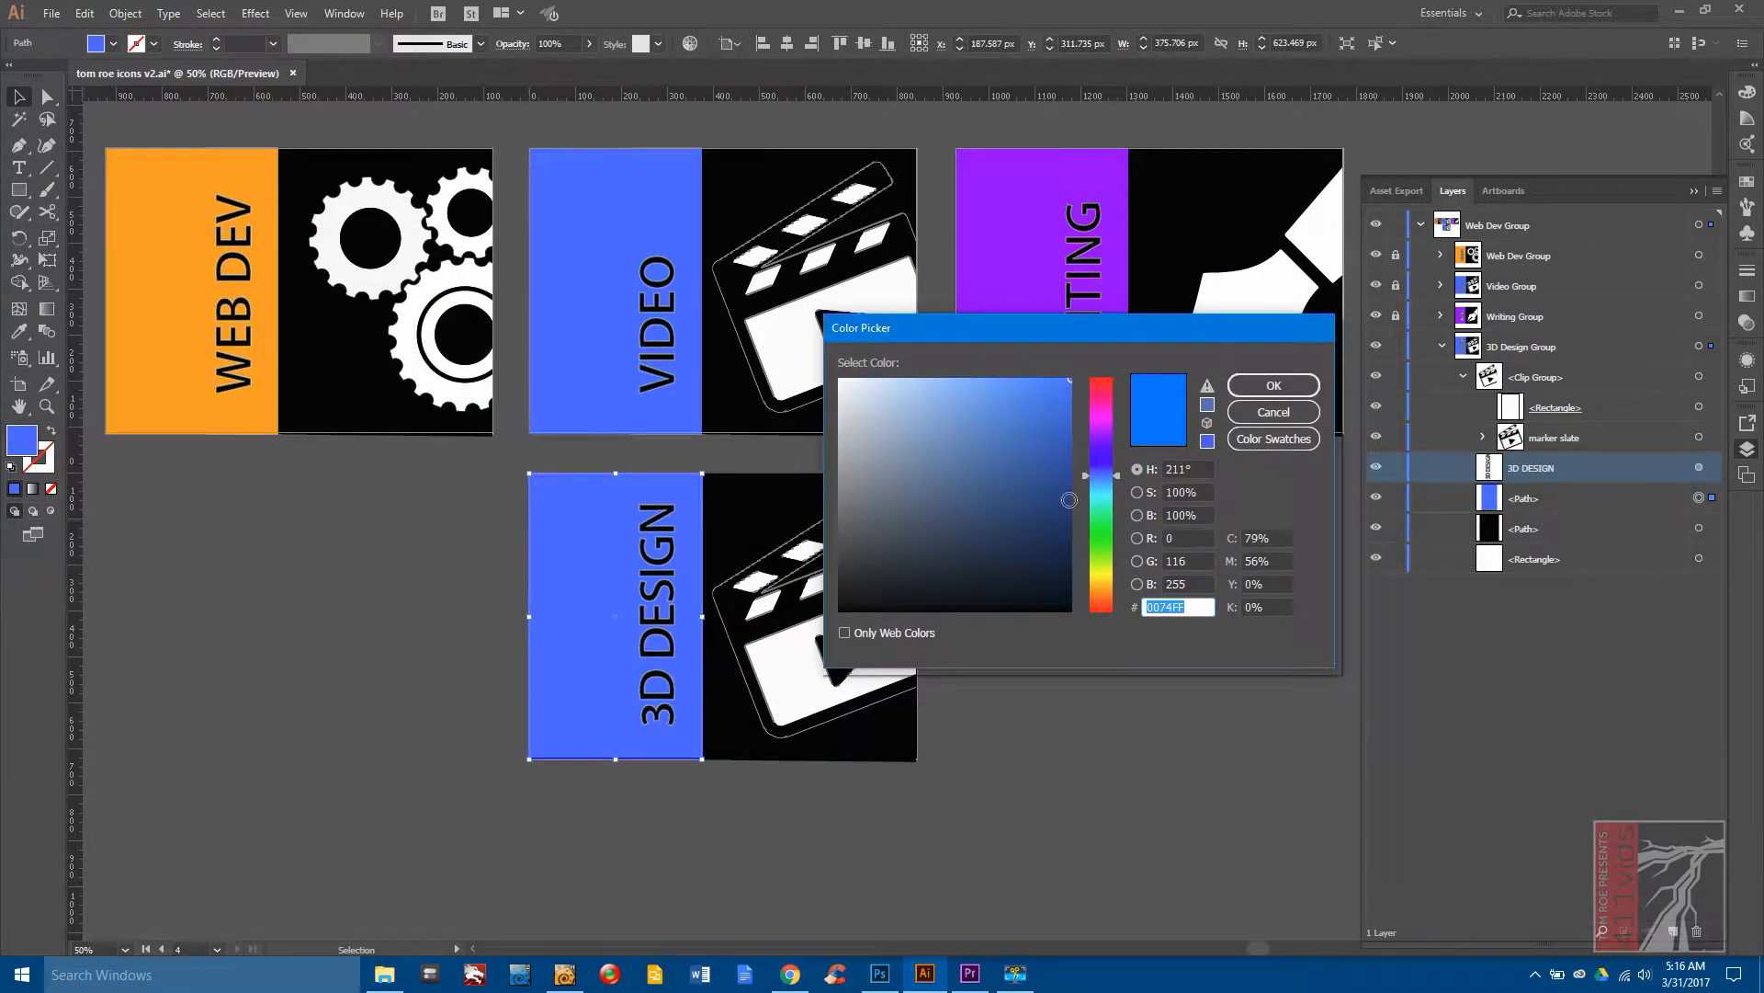
{"action": "left_click_drag", "start_coordinate": [1123, 476], "coordinate": [1102, 514]}
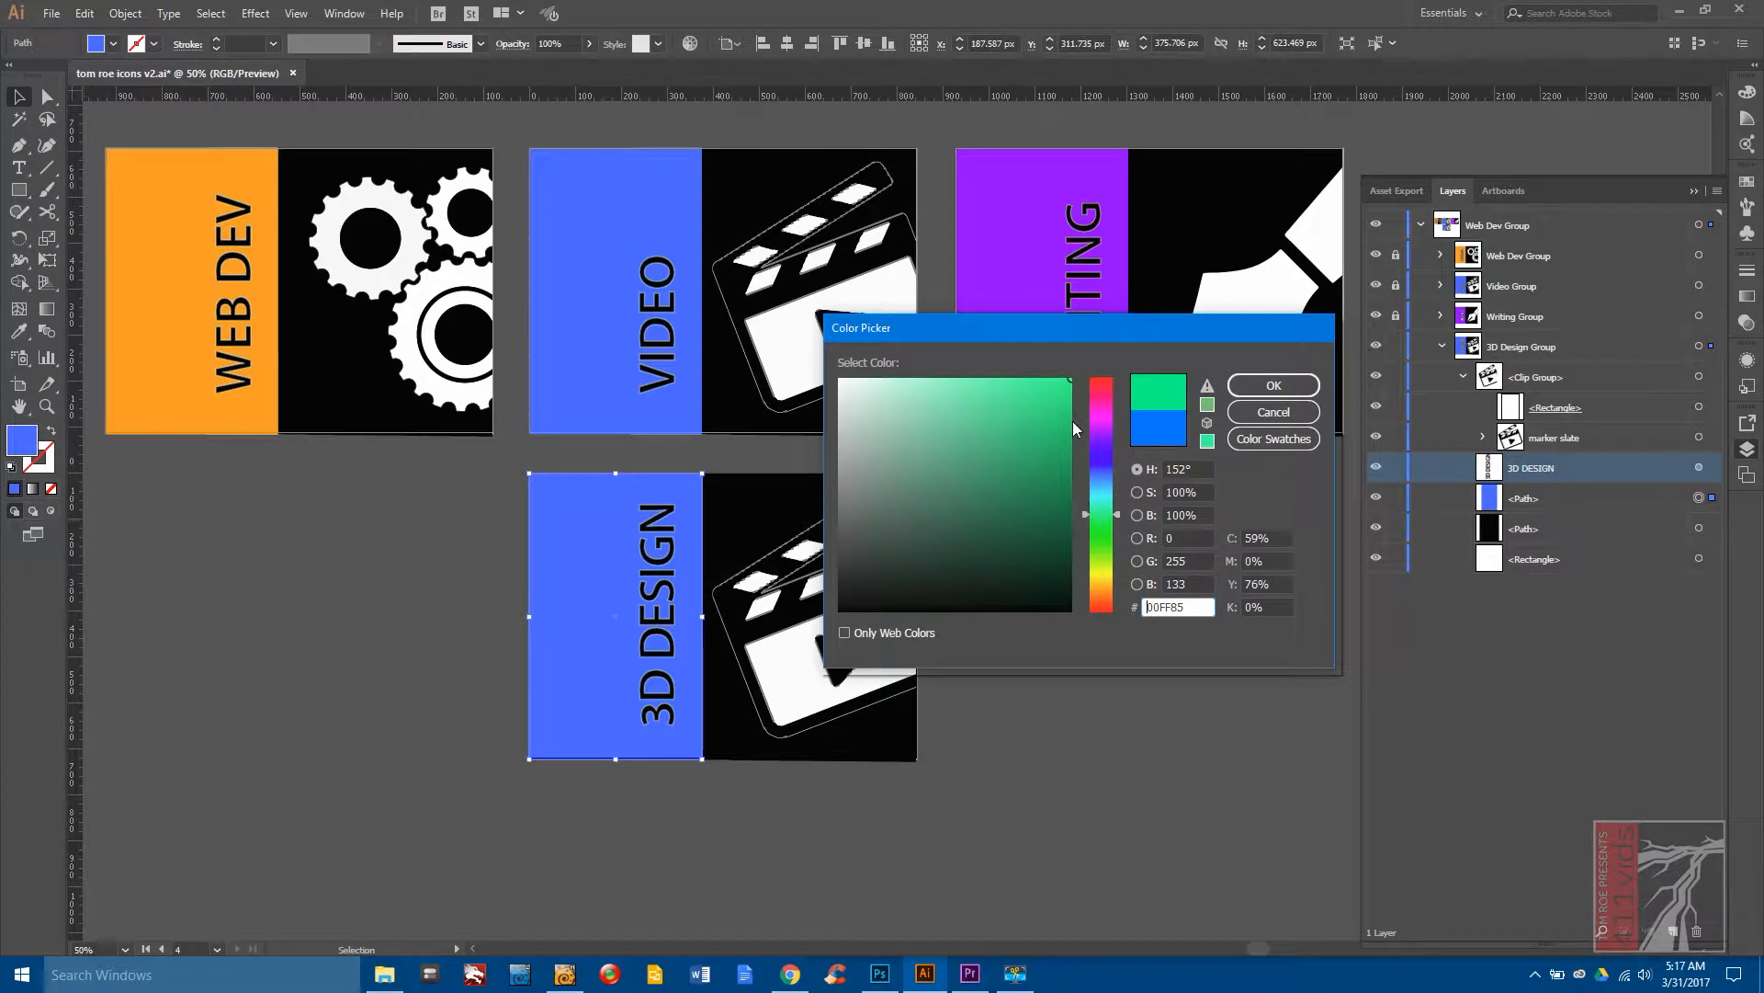
{"action": "left_click_drag", "start_coordinate": [1066, 388], "coordinate": [1048, 460]}
{"action": "left_click_drag", "start_coordinate": [1115, 516], "coordinate": [1113, 502]}
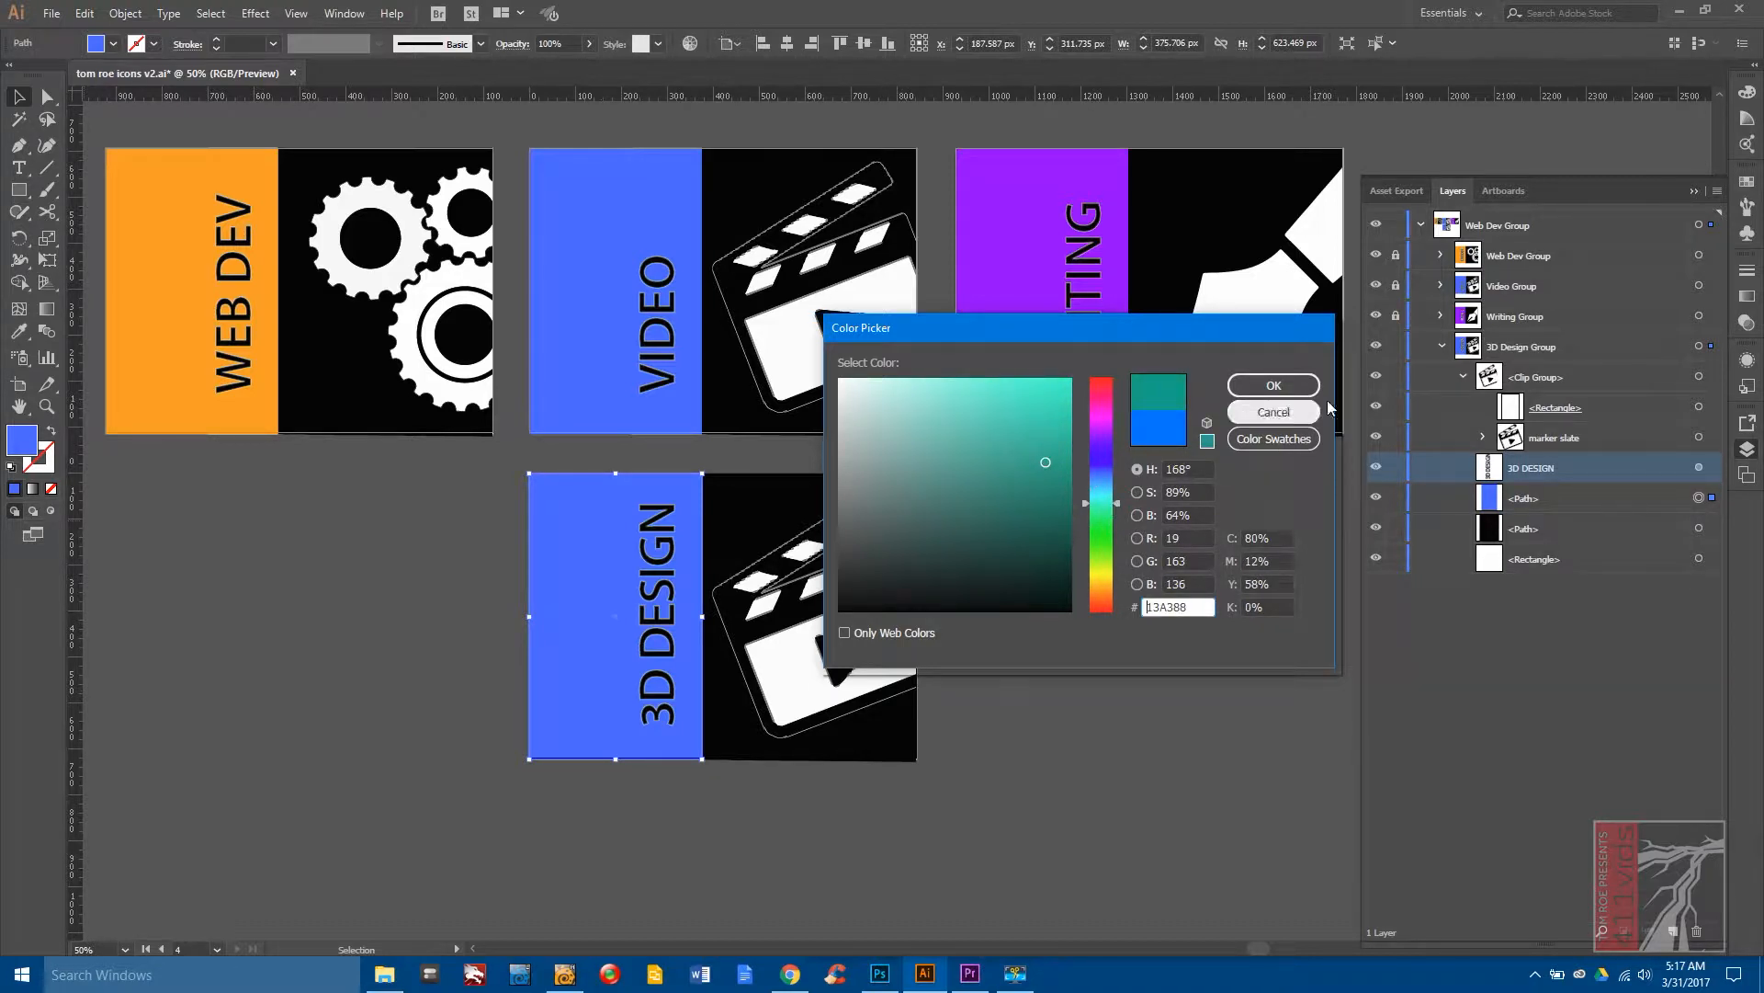
{"action": "left_click", "coordinate": [1305, 386]}
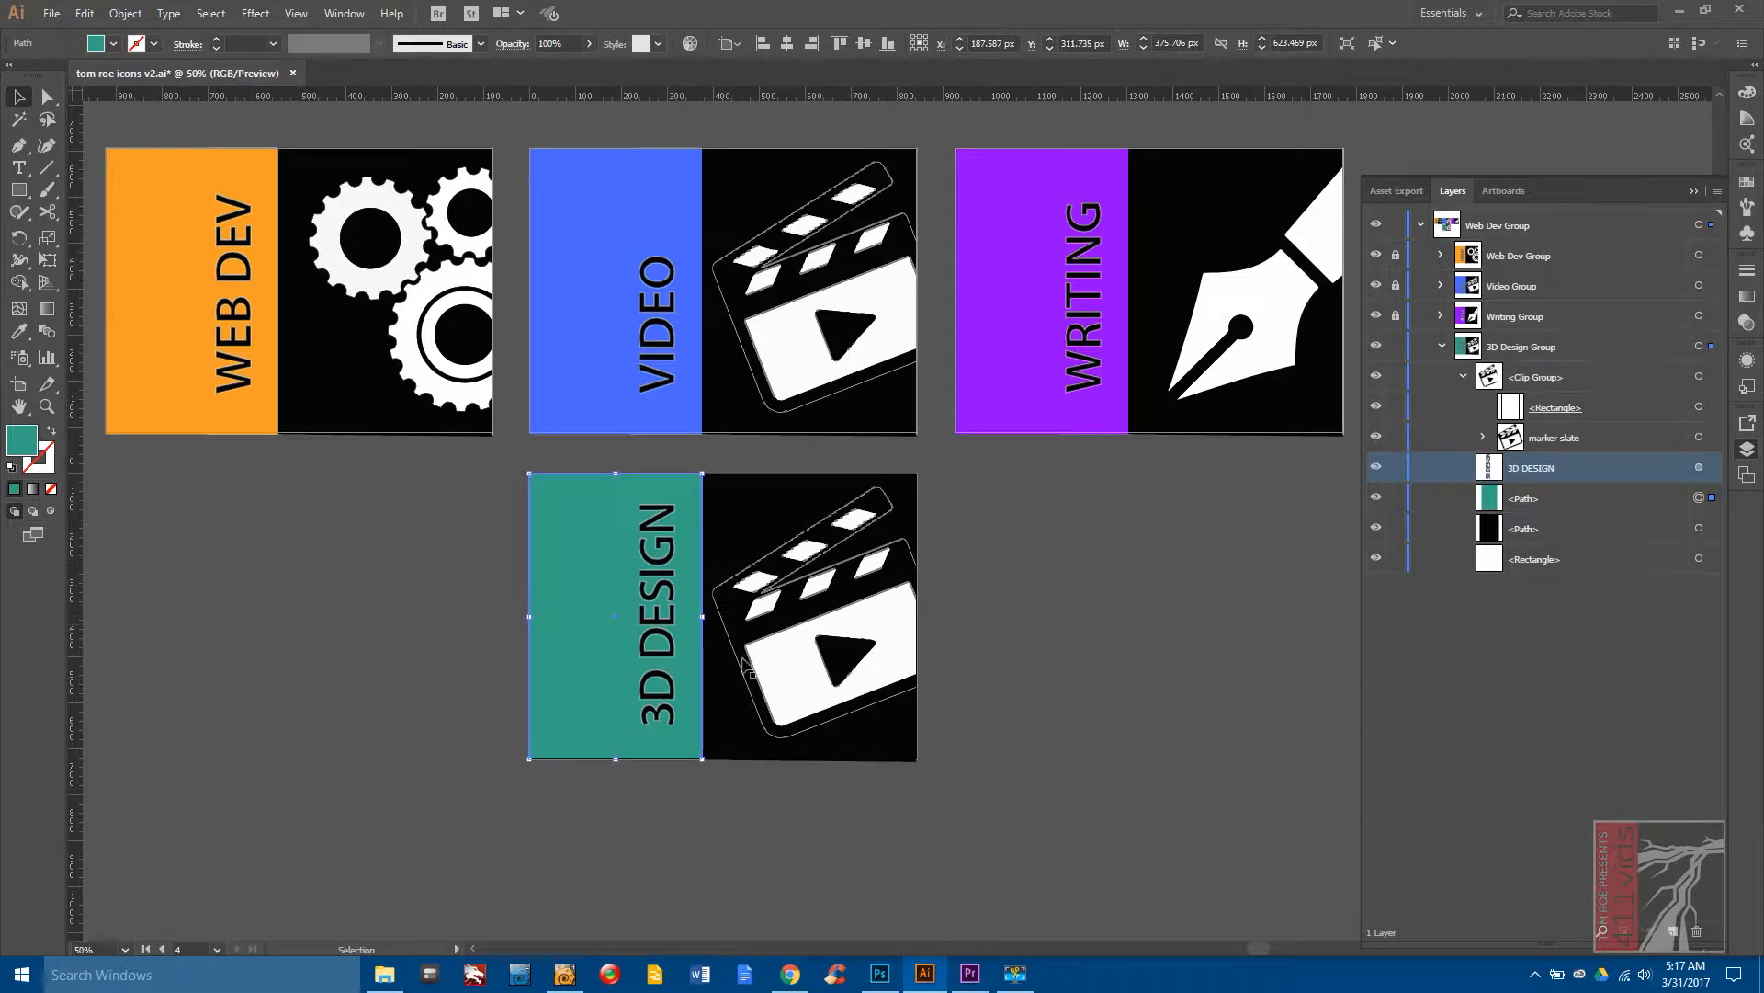
Expand the marker slate group in 3D Design Group, examine its list of paths, and collapse it again.
{"action": "left_click", "coordinate": [864, 598]}
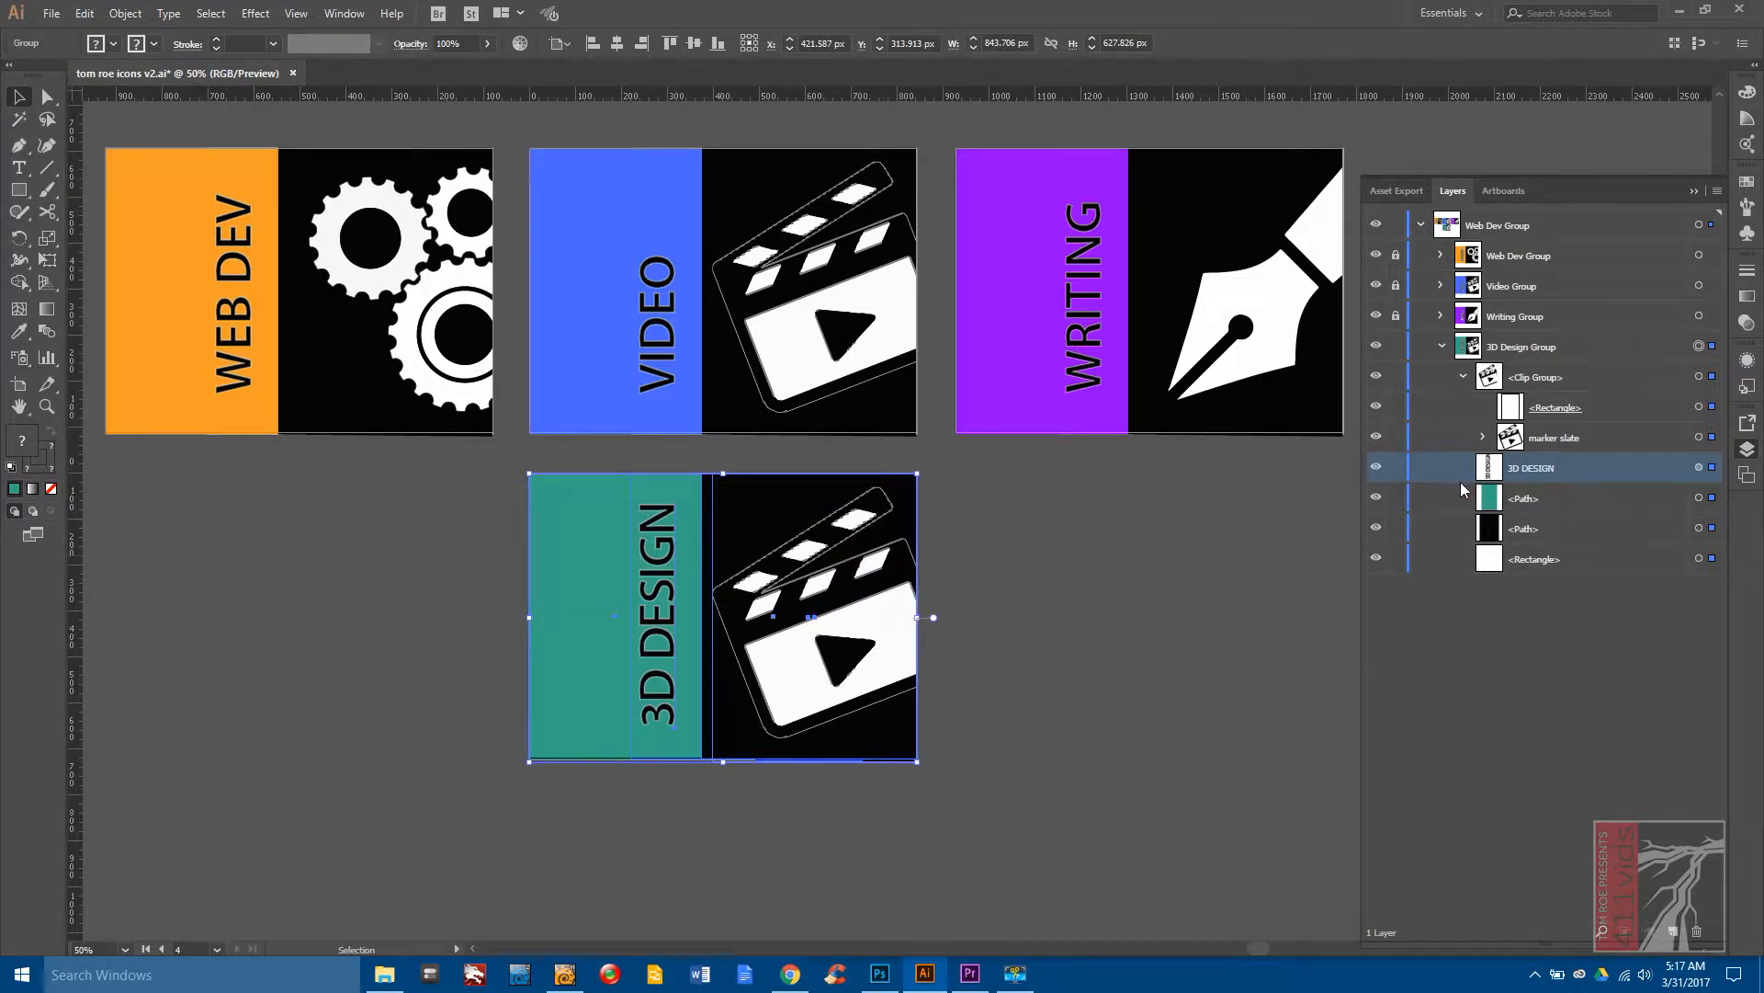
{"action": "left_click", "coordinate": [1484, 437]}
{"action": "left_click_drag", "start_coordinate": [1723, 342], "coordinate": [1748, 809]}
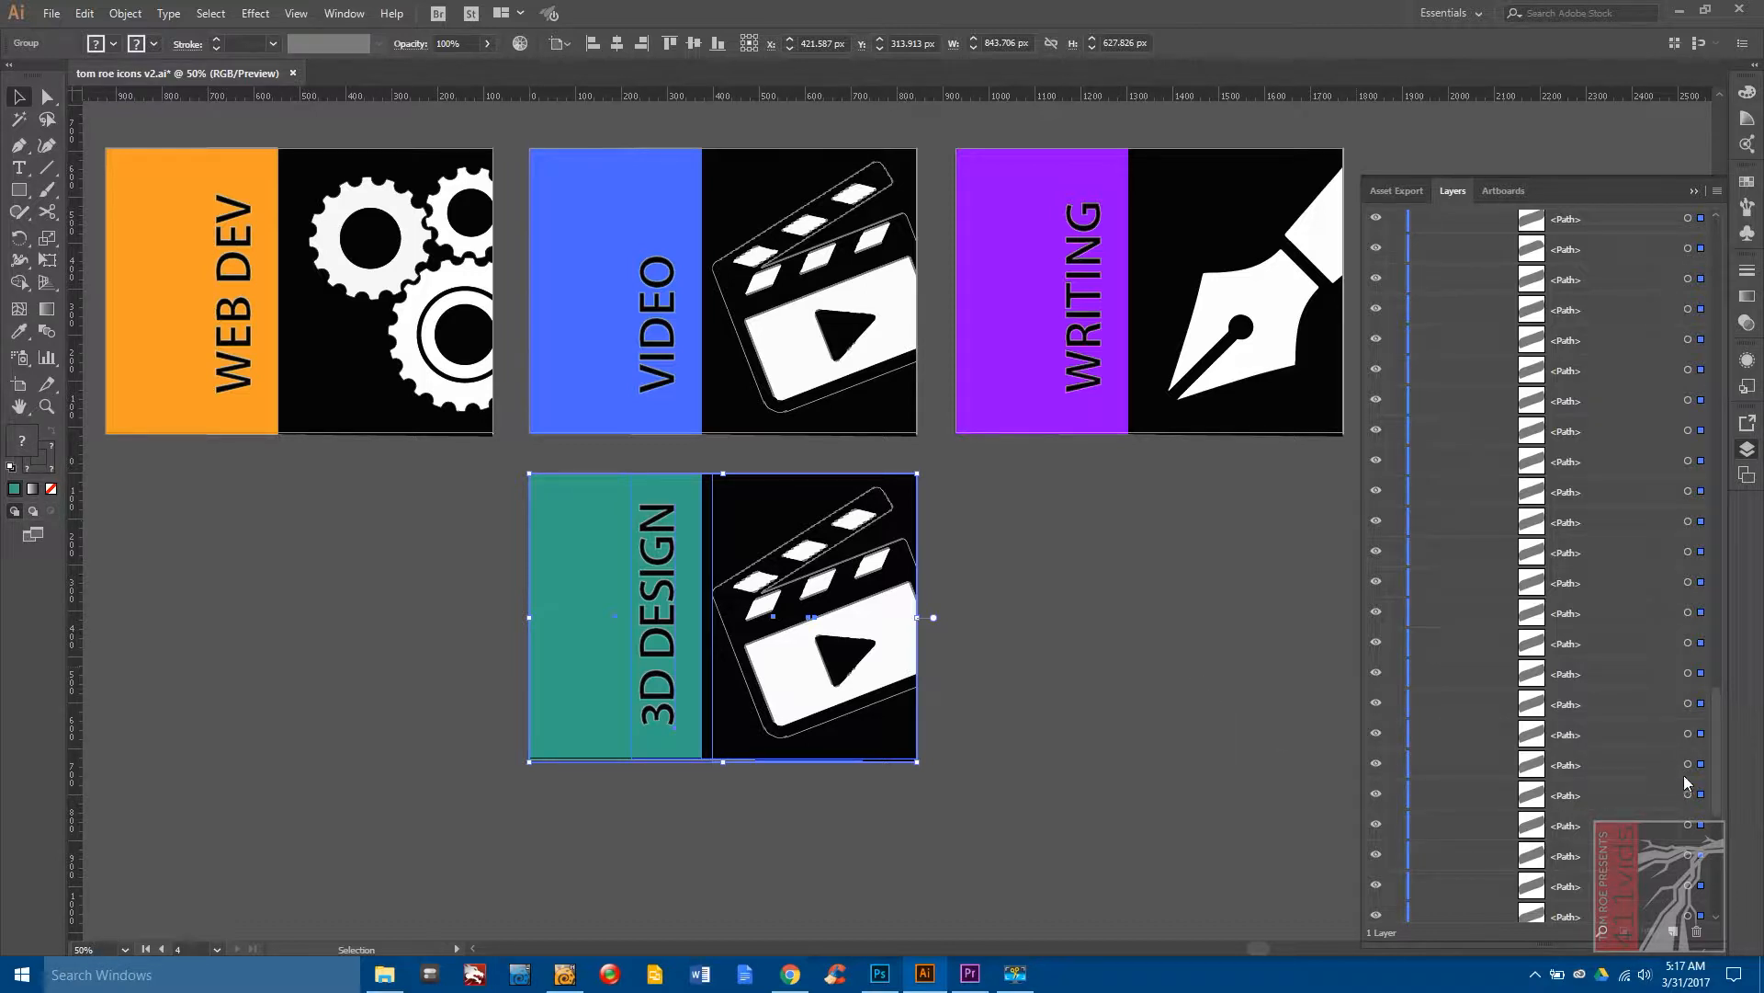
{"action": "scroll", "coordinate": [1718, 781], "scroll_direction": "up", "scroll_amount": 10}
{"action": "scroll", "coordinate": [1516, 450], "scroll_direction": "up", "scroll_amount": 5}
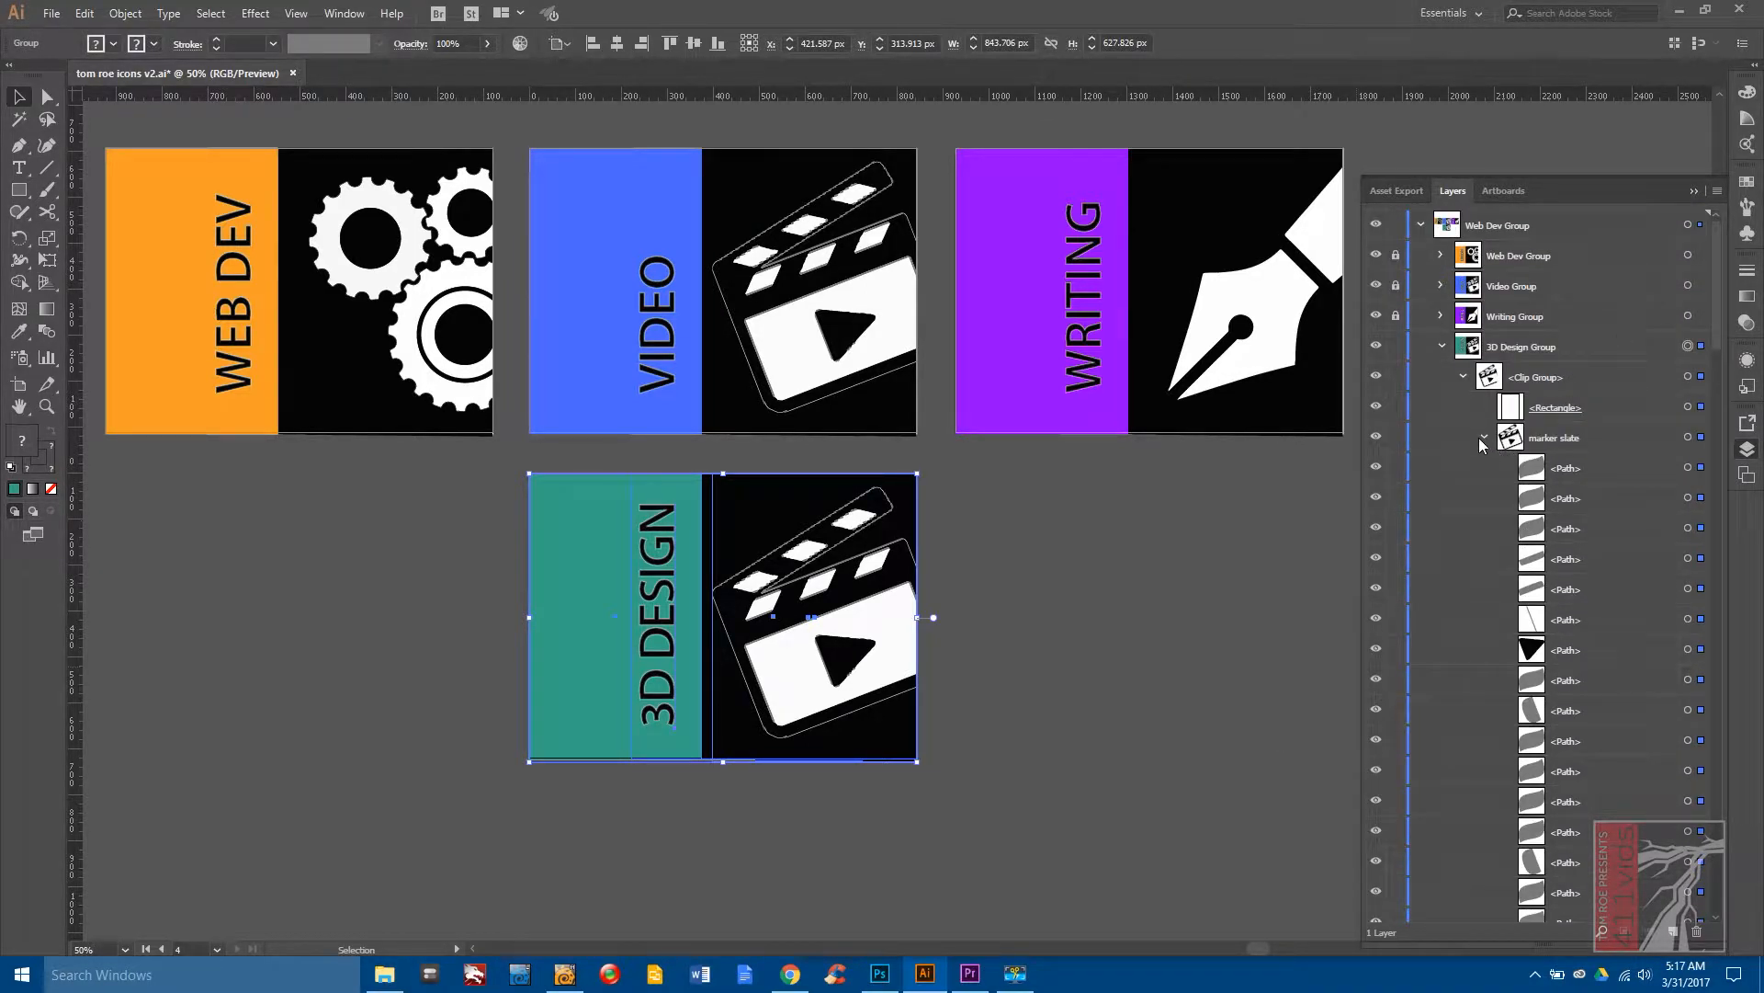
{"action": "left_click", "coordinate": [1481, 437]}
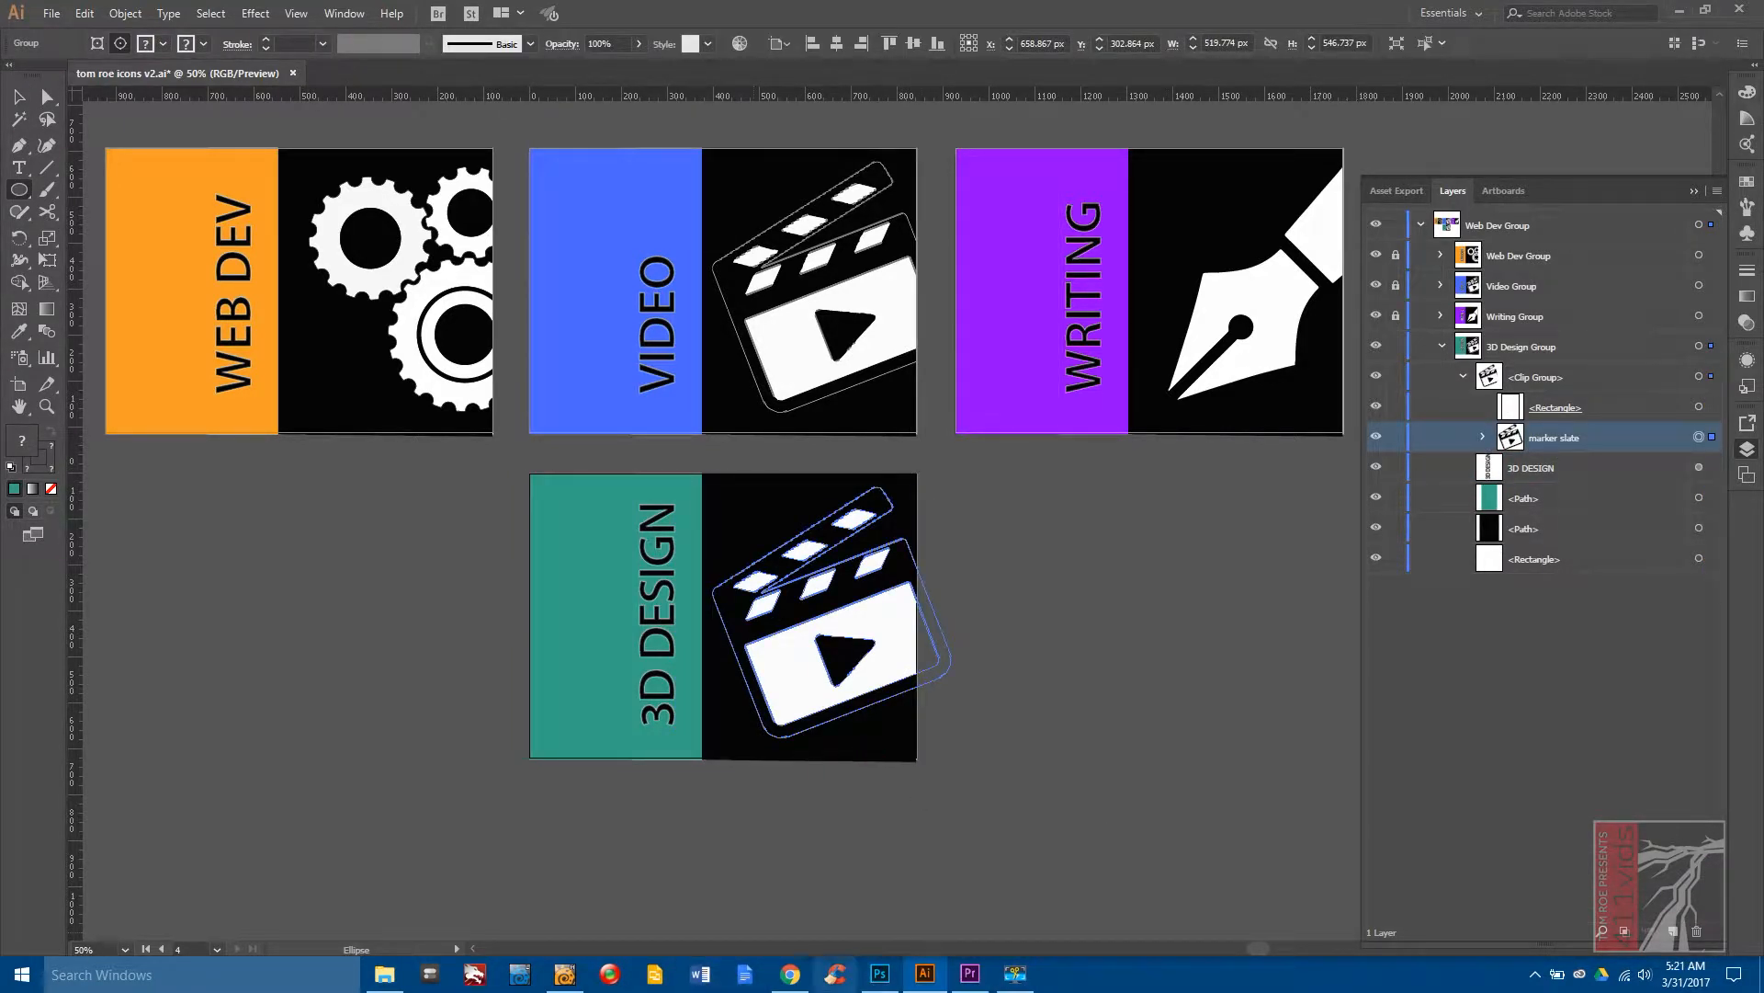
Switch to Chrome and run a Google image search for "3d cube" in a new tab.
{"action": "left_click", "coordinate": [790, 974]}
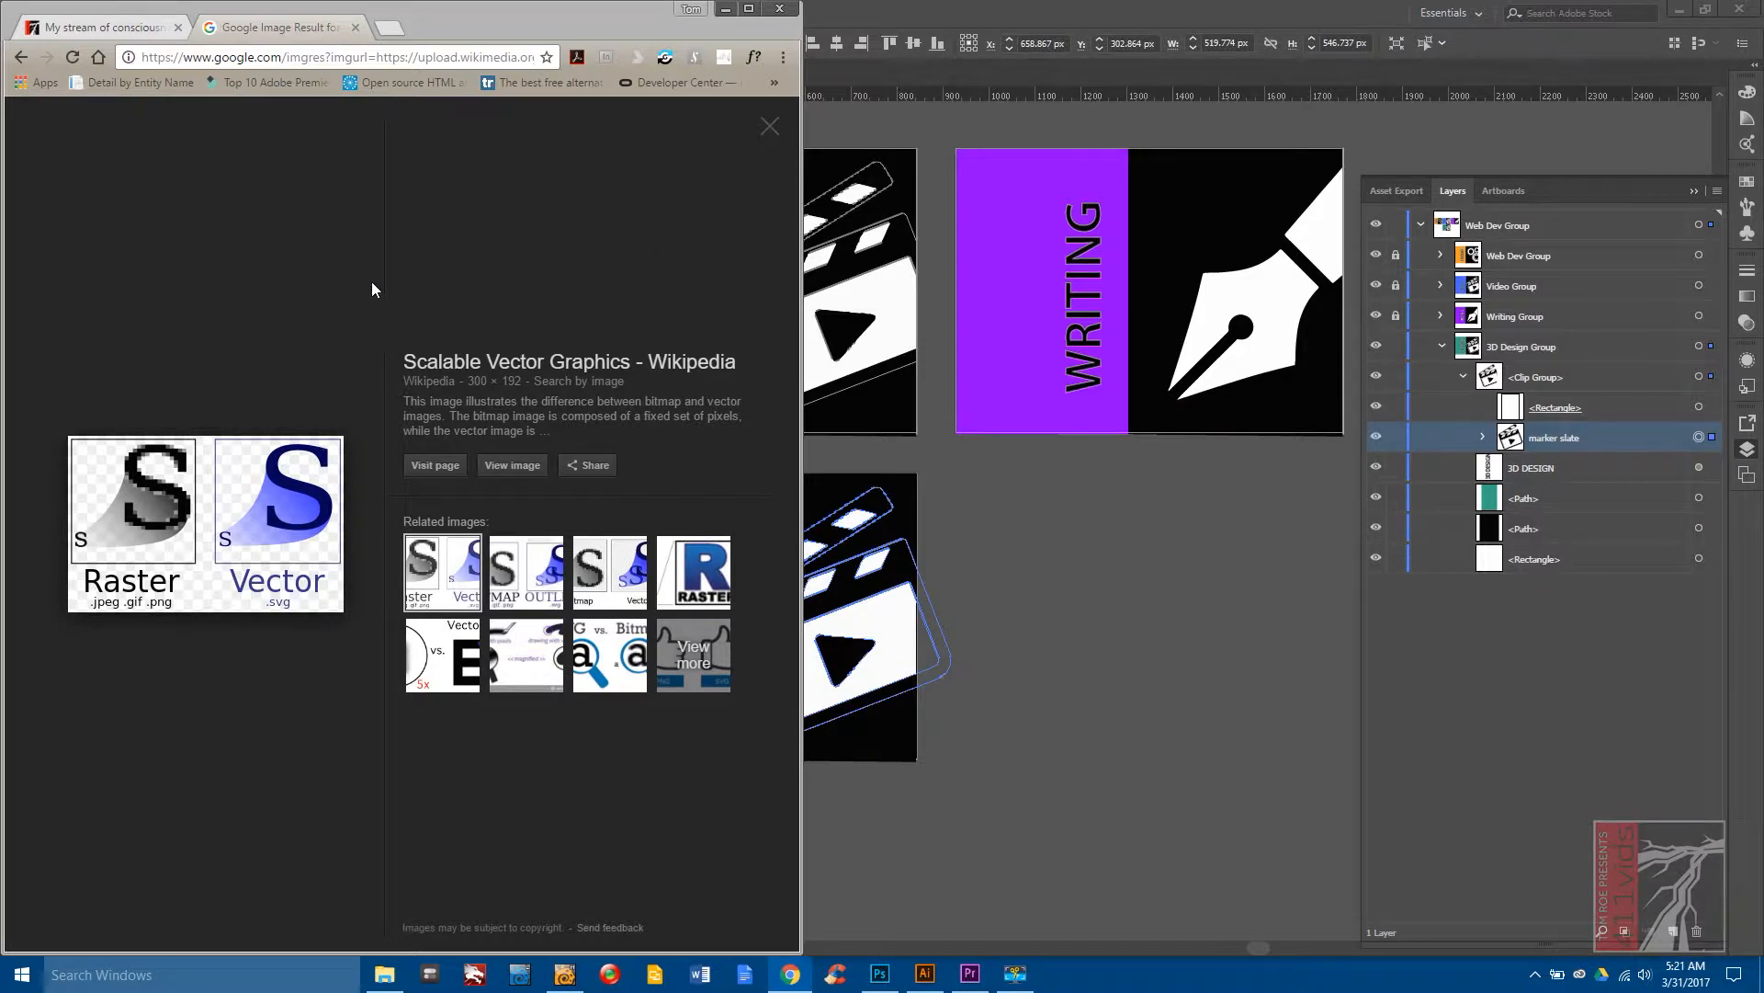
{"action": "key", "text": "ctrl+t"}
{"action": "left_click", "coordinate": [477, 364]}
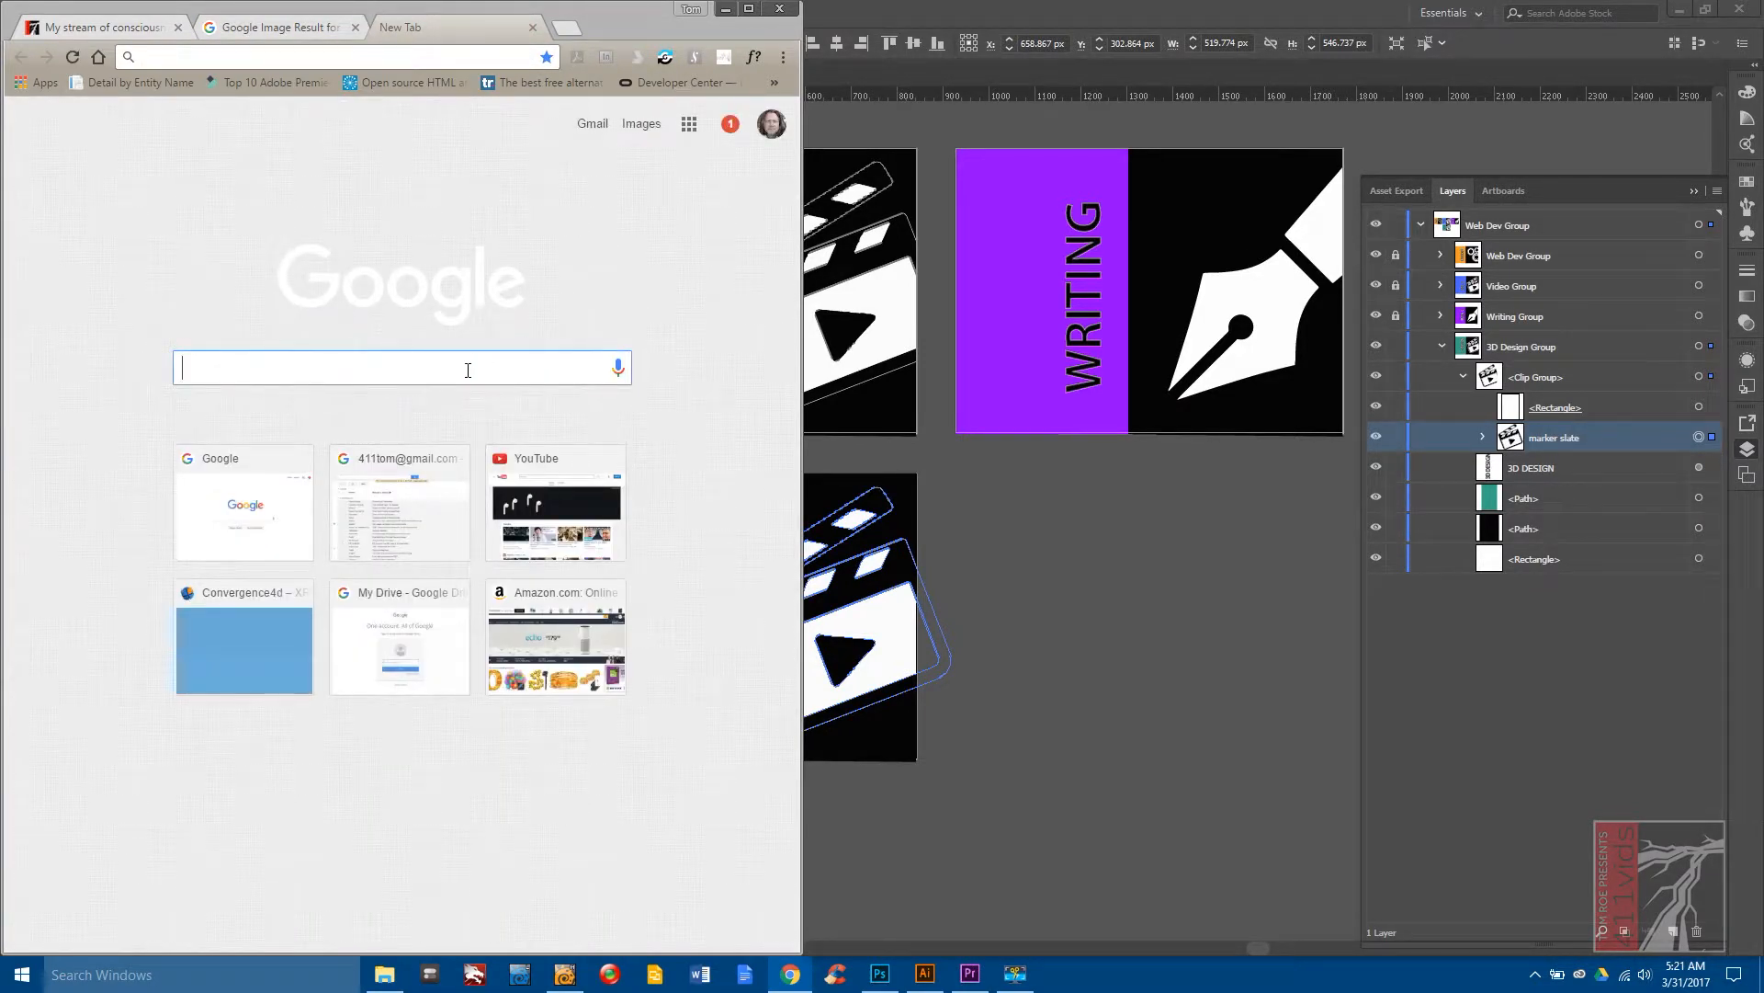
{"action": "type", "text": "3d cube"}
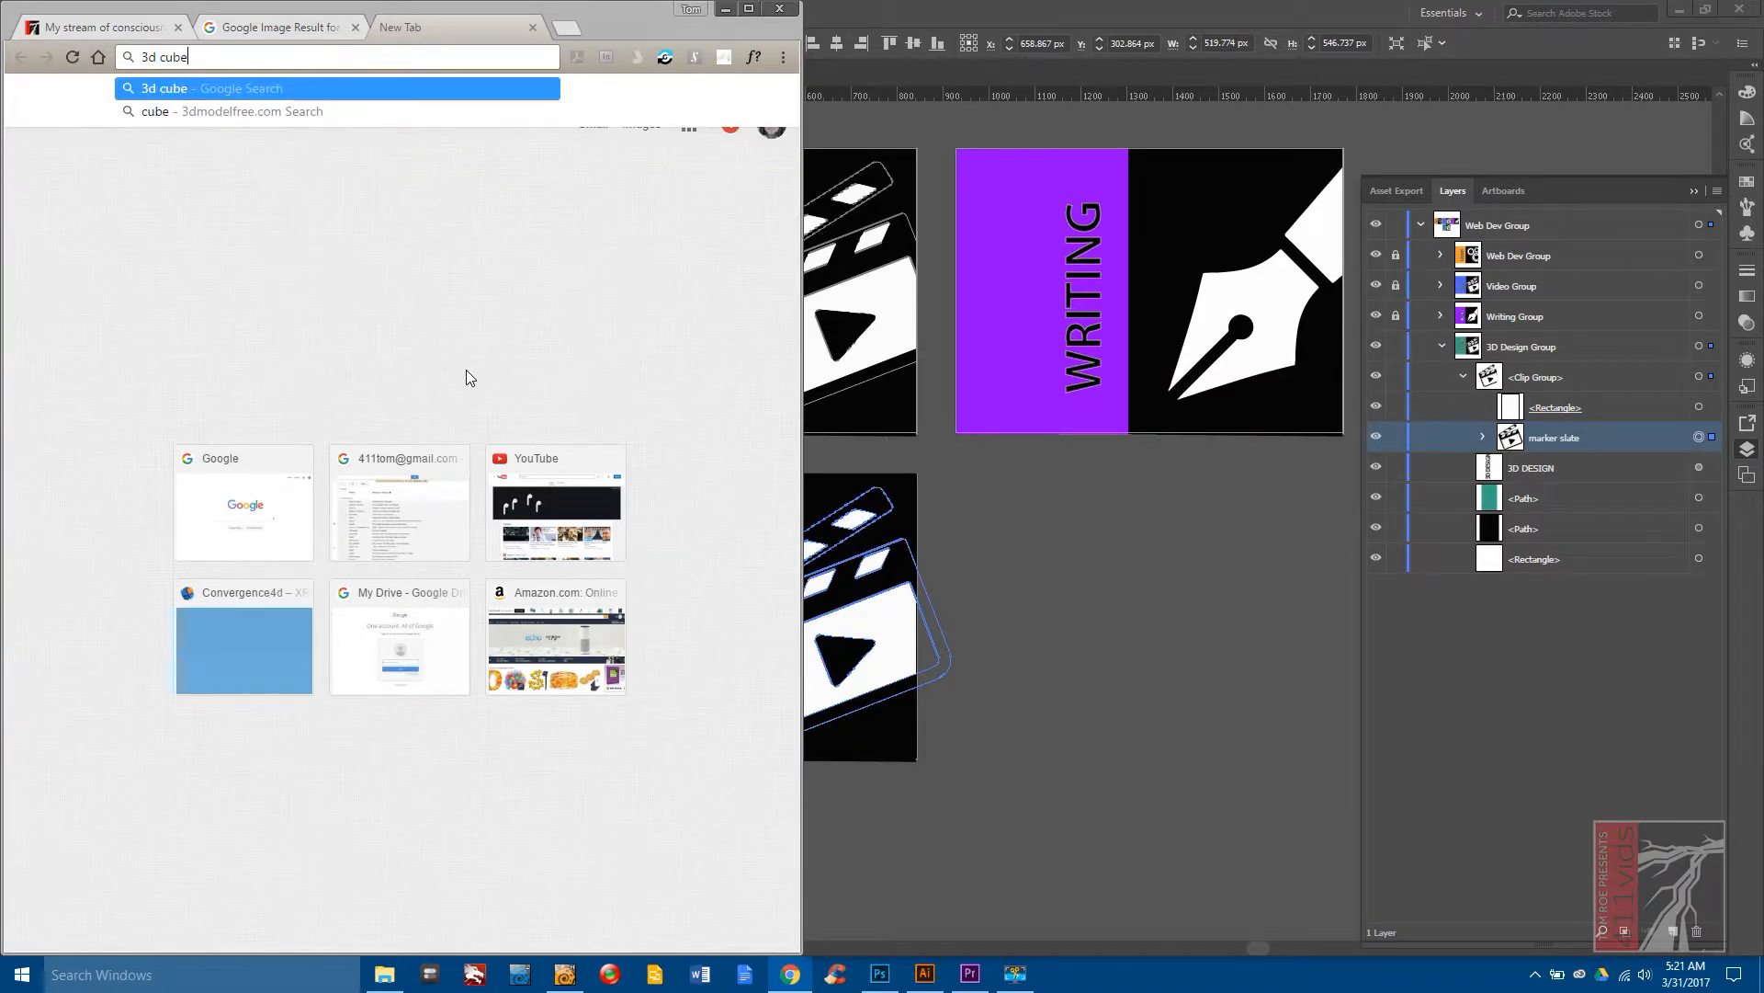
{"action": "key", "text": "Return"}
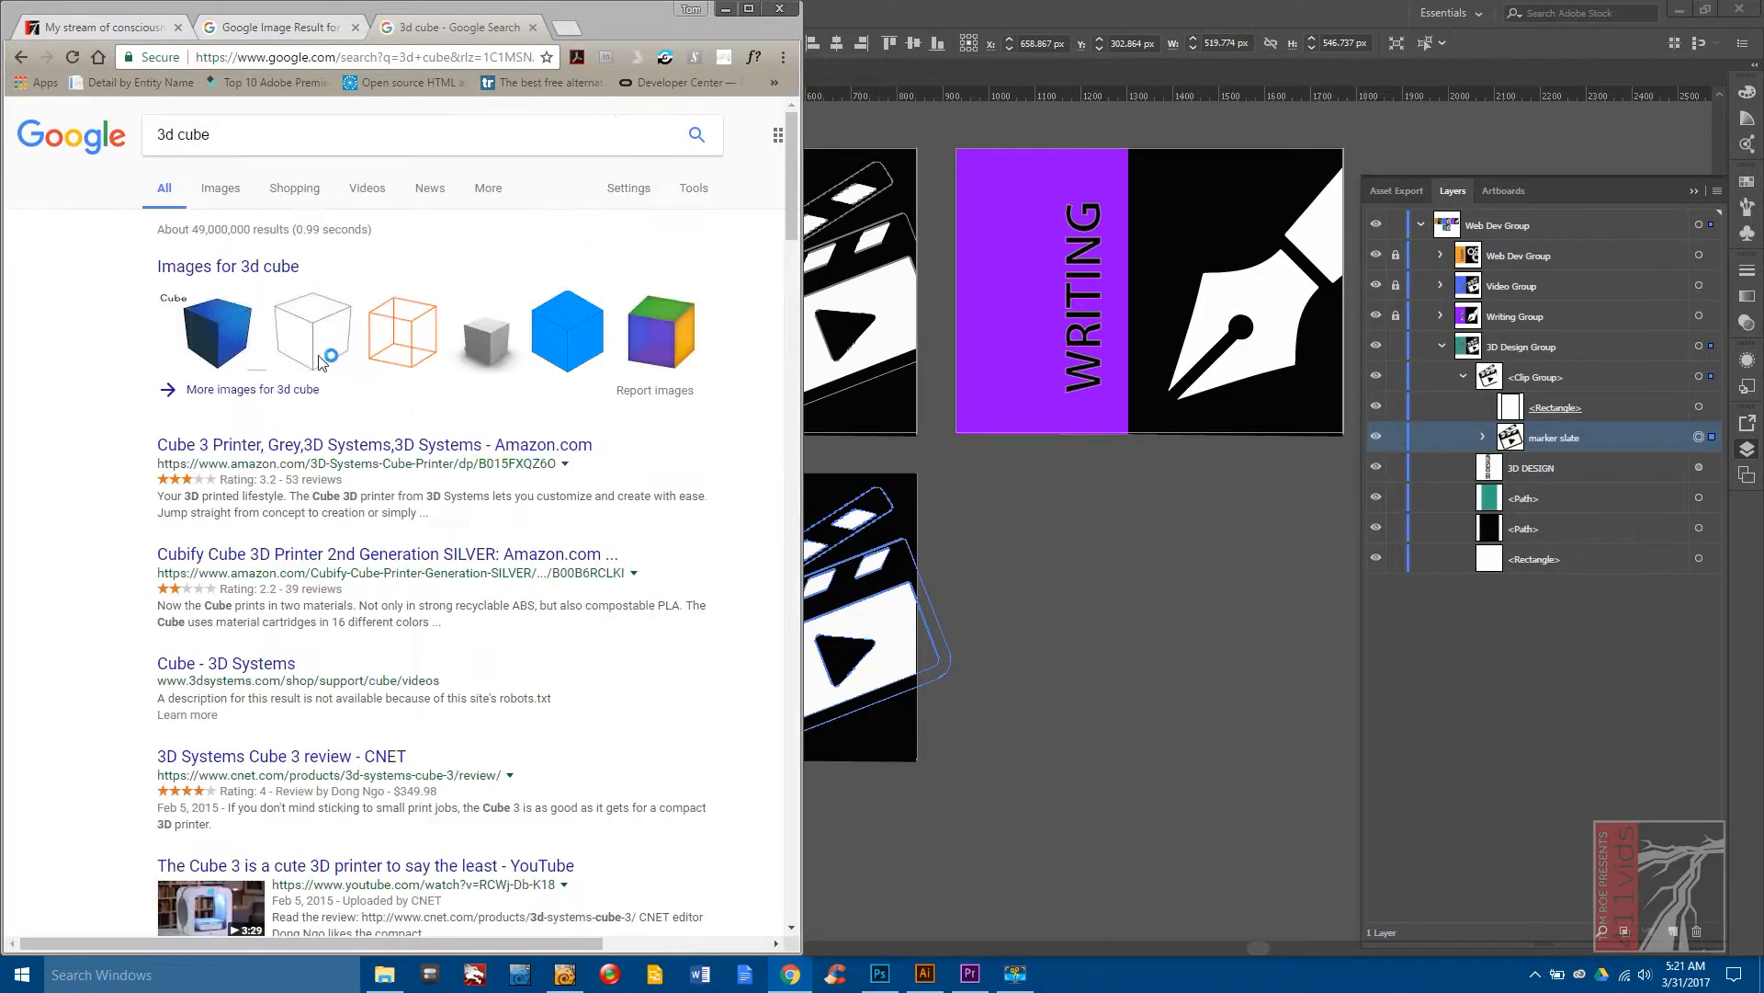
{"action": "left_click", "coordinate": [231, 193]}
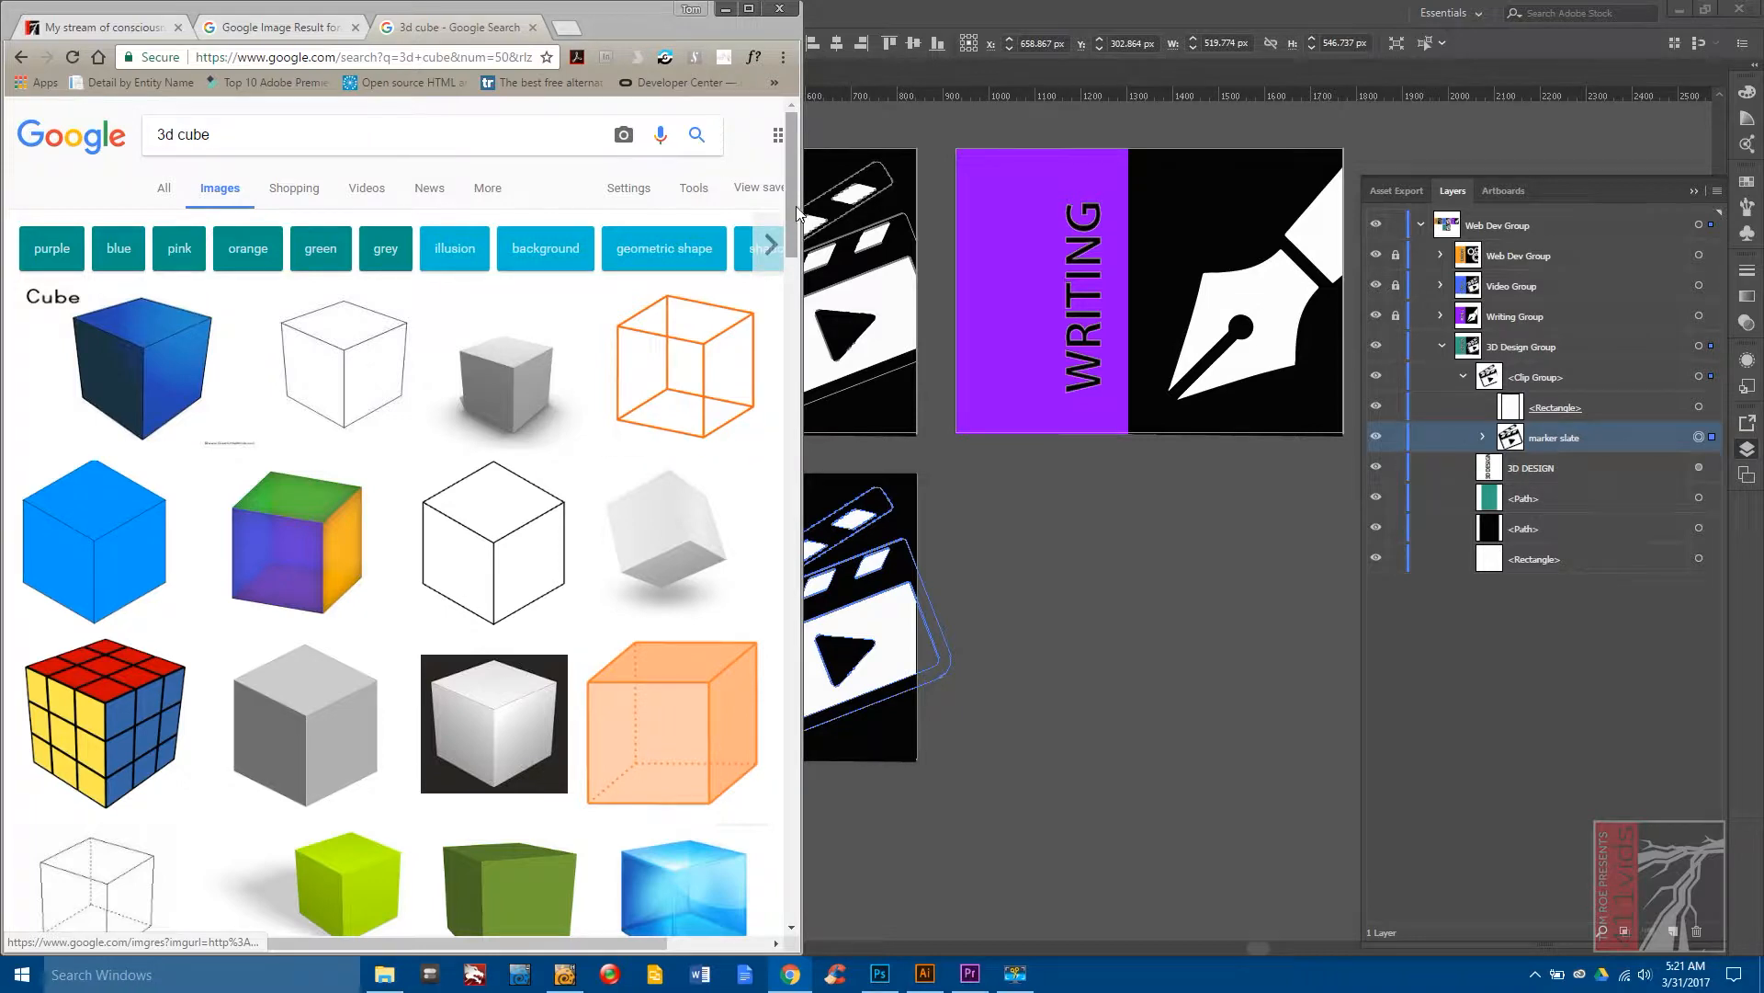
Pick the tilted light-grey Clipart Kid cube from the image results and view it at full size.
{"action": "left_click_drag", "start_coordinate": [794, 206], "coordinate": [780, 252]}
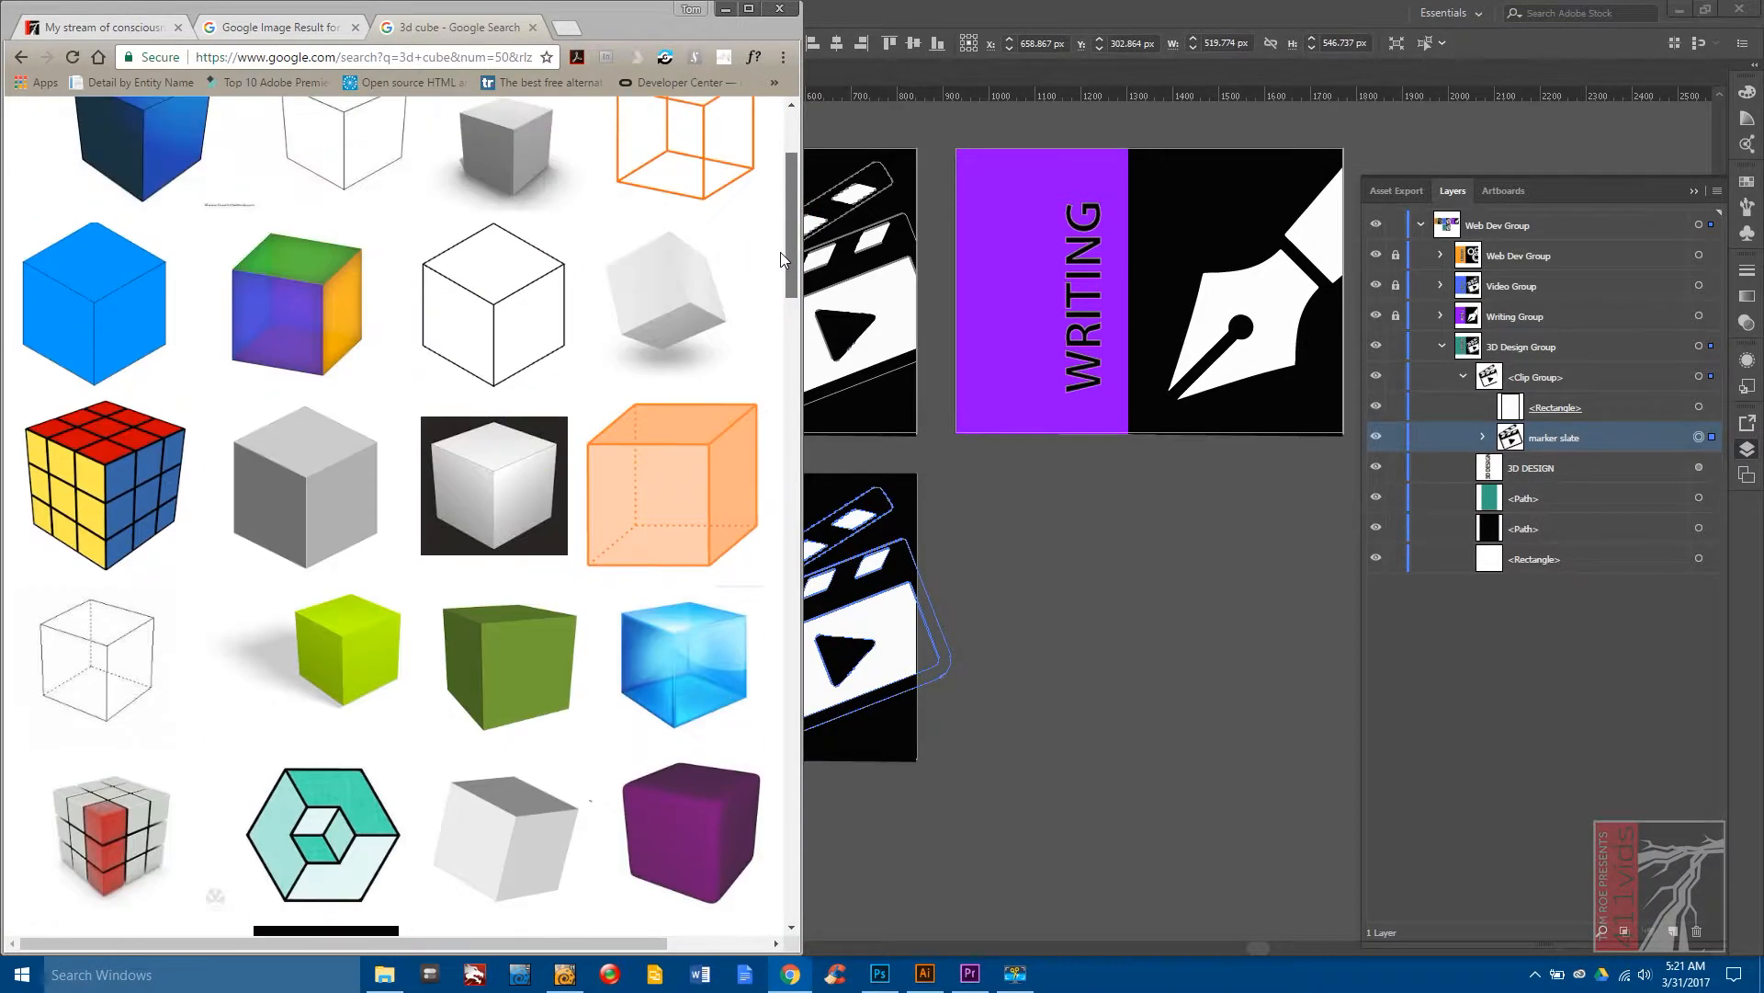
{"action": "left_click", "coordinate": [687, 306]}
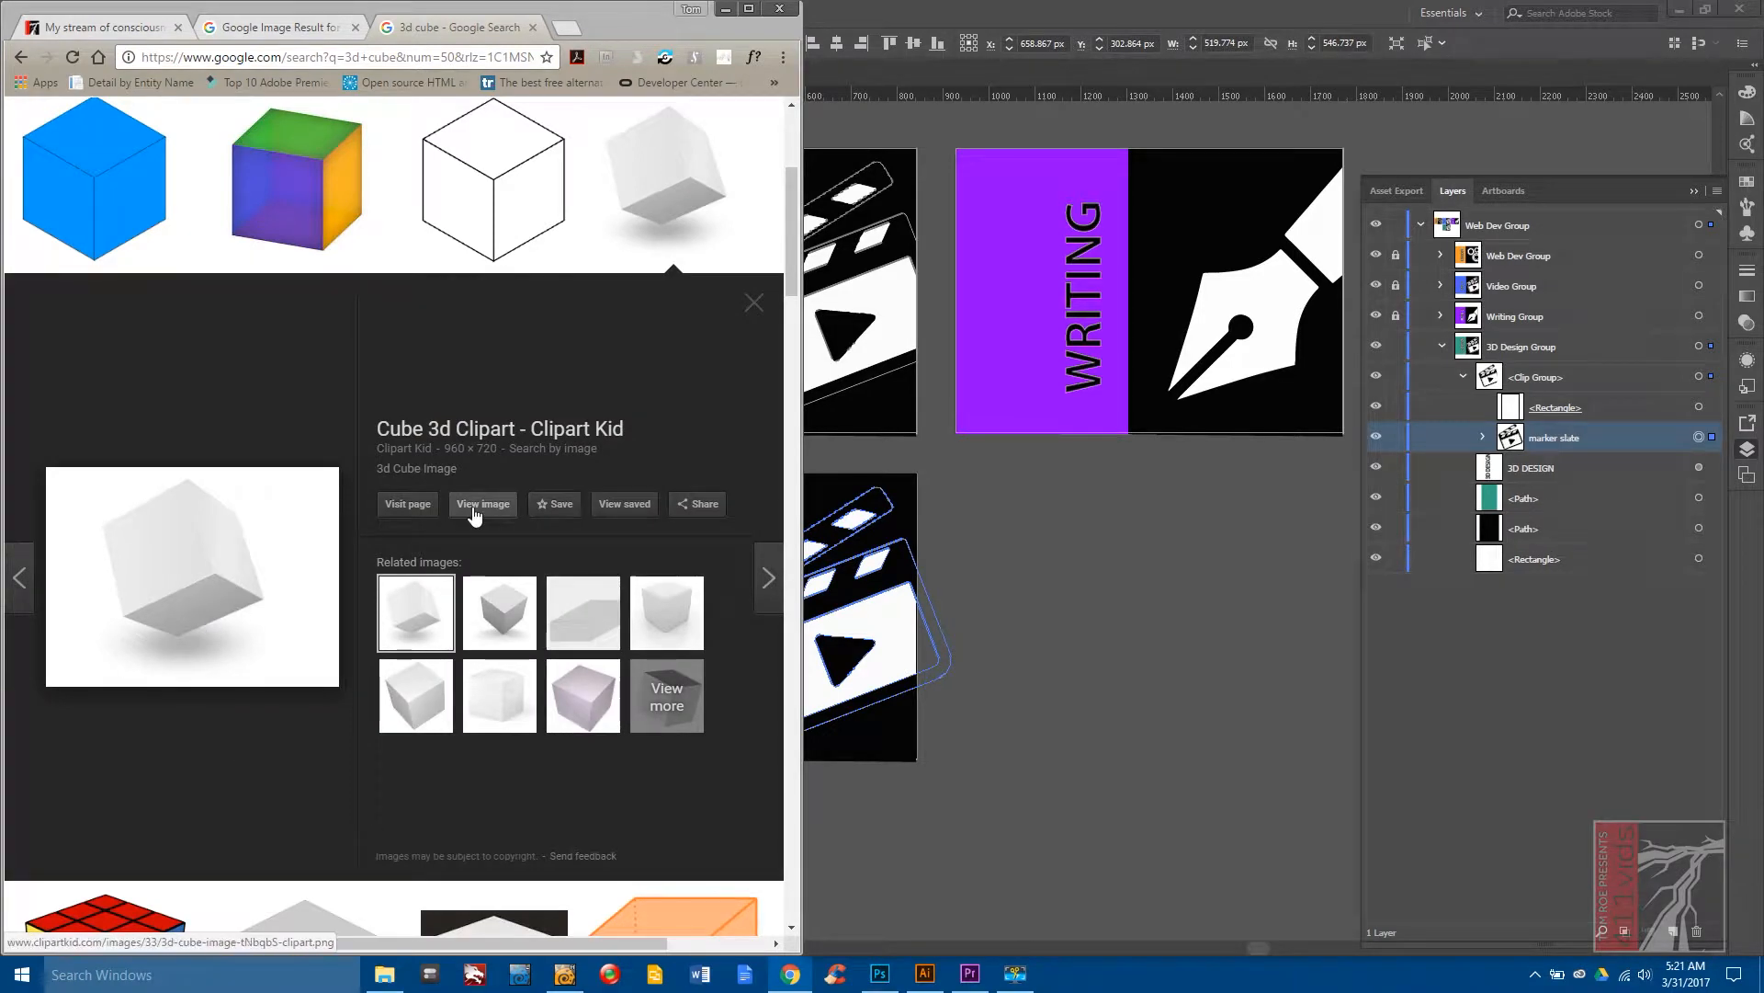
{"action": "left_click", "coordinate": [474, 515]}
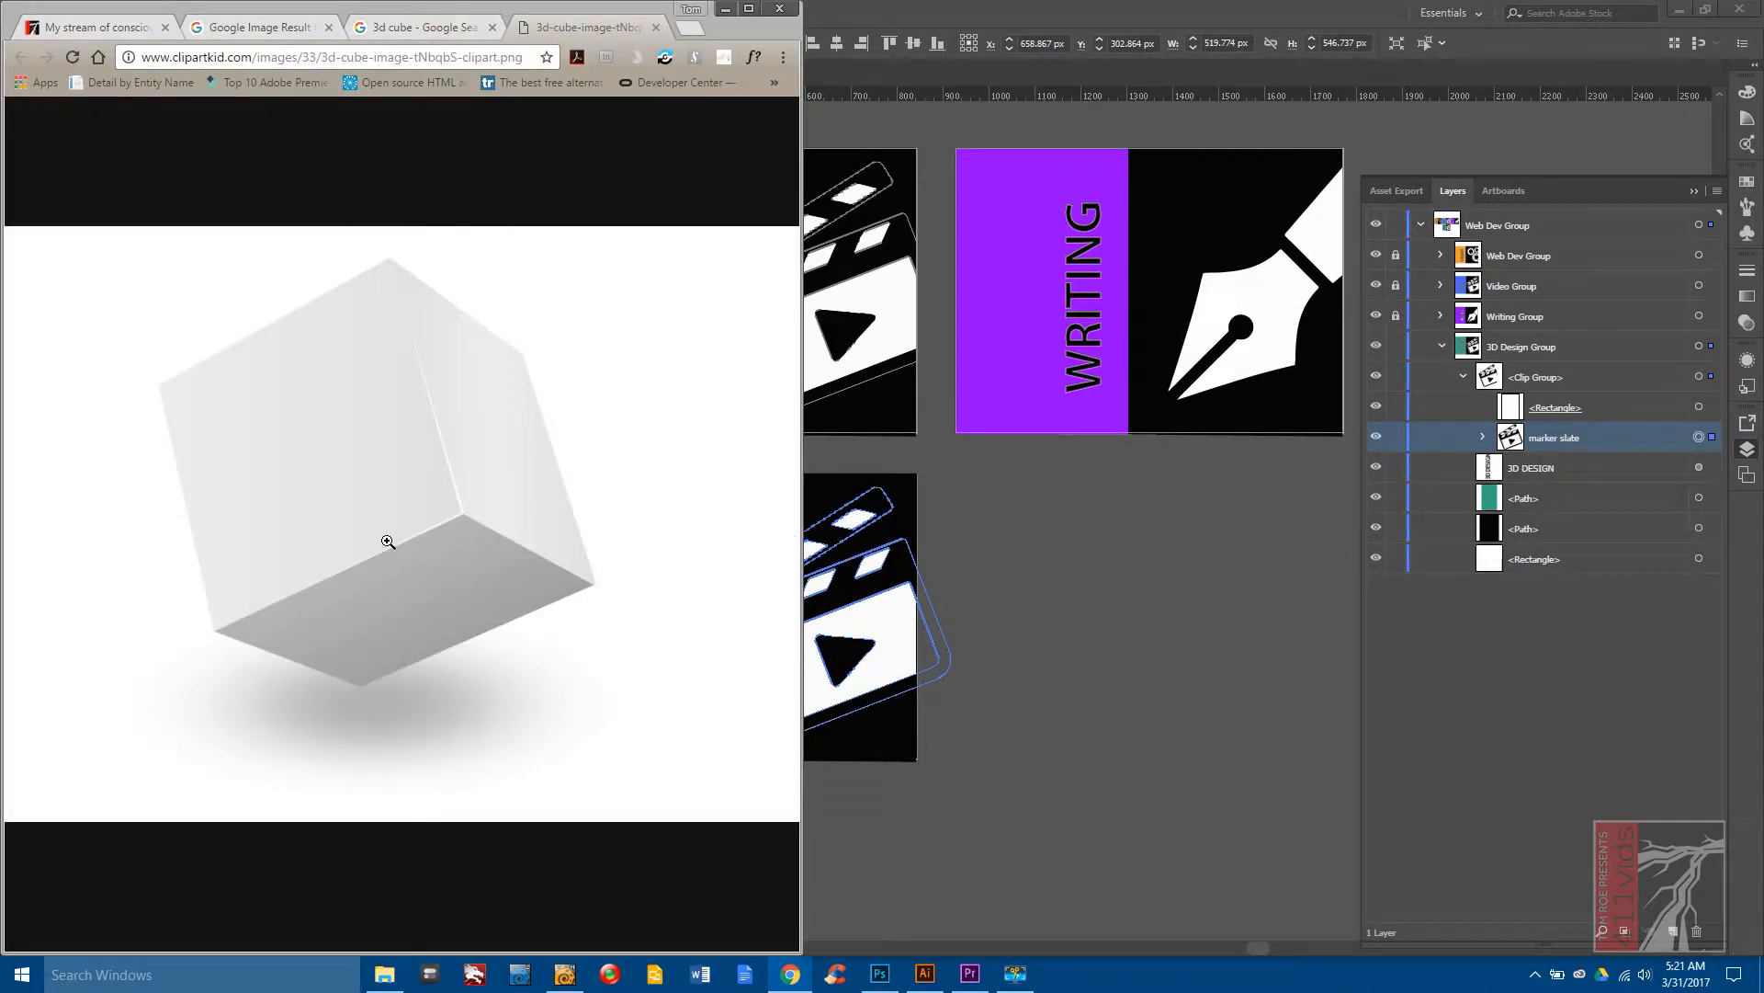
{"action": "left_click", "coordinate": [435, 524]}
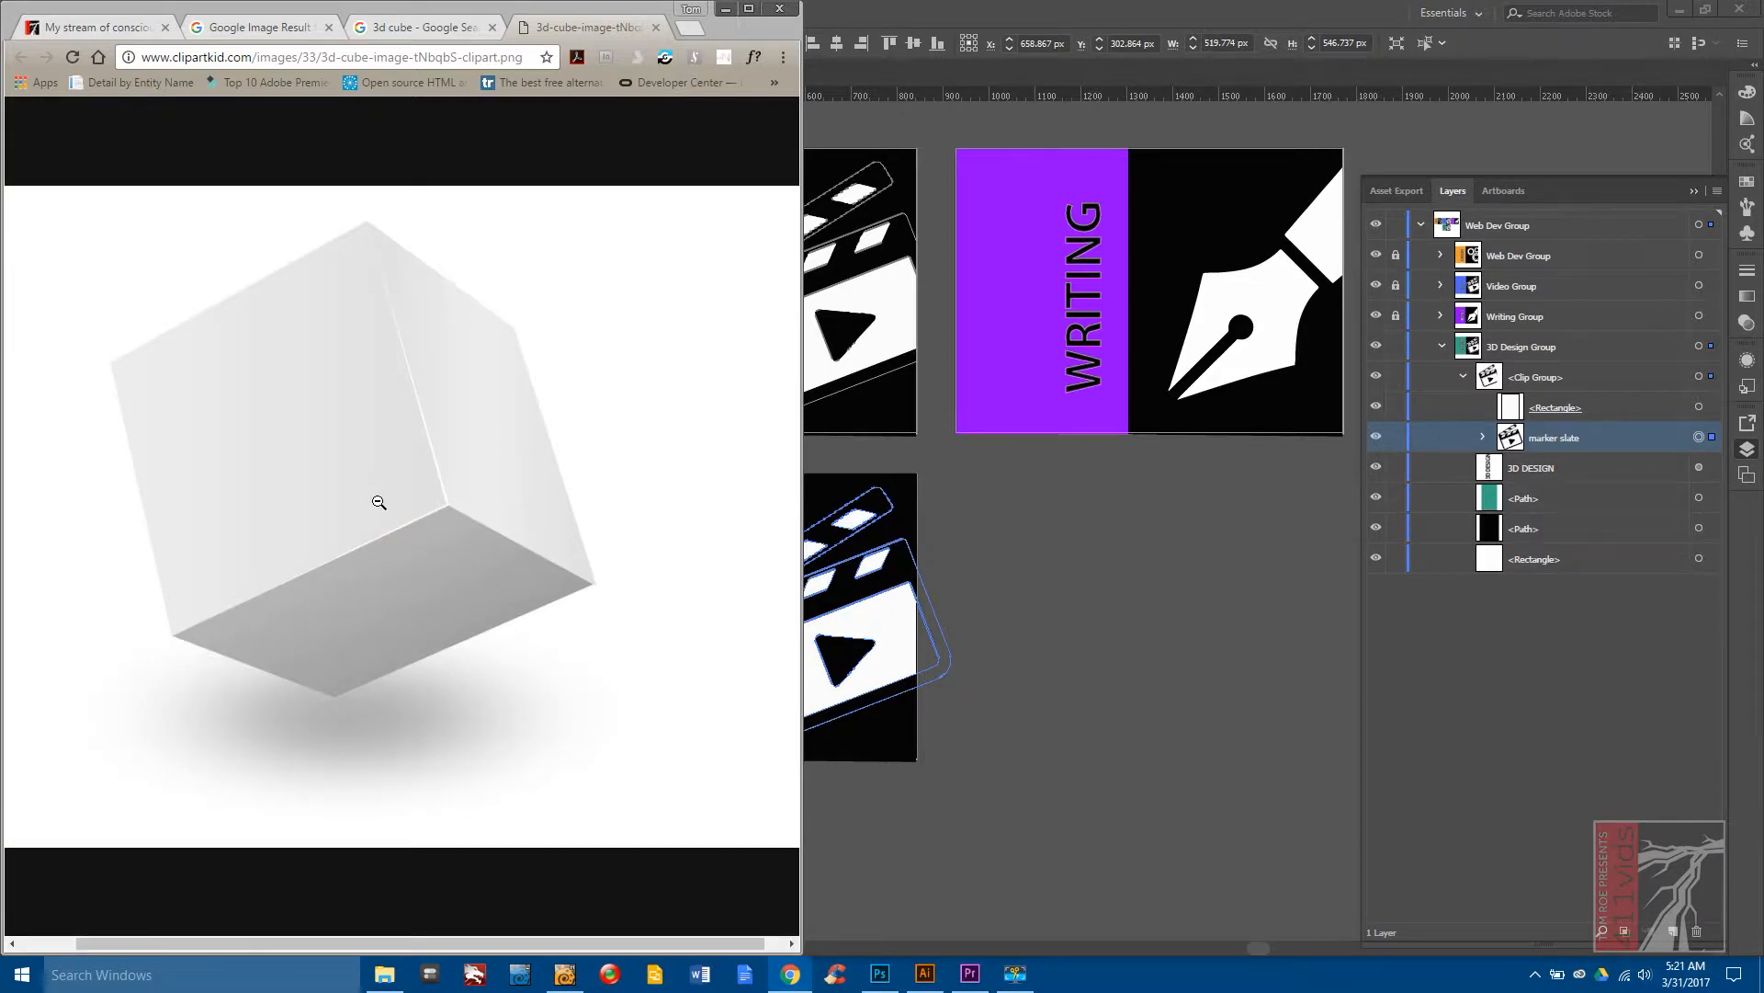
Save the cube image as "3d cube" in PNG format in the Art for Projects folder and dismiss the download notice.
{"action": "right_click", "coordinate": [378, 502]}
{"action": "left_click", "coordinate": [473, 540]}
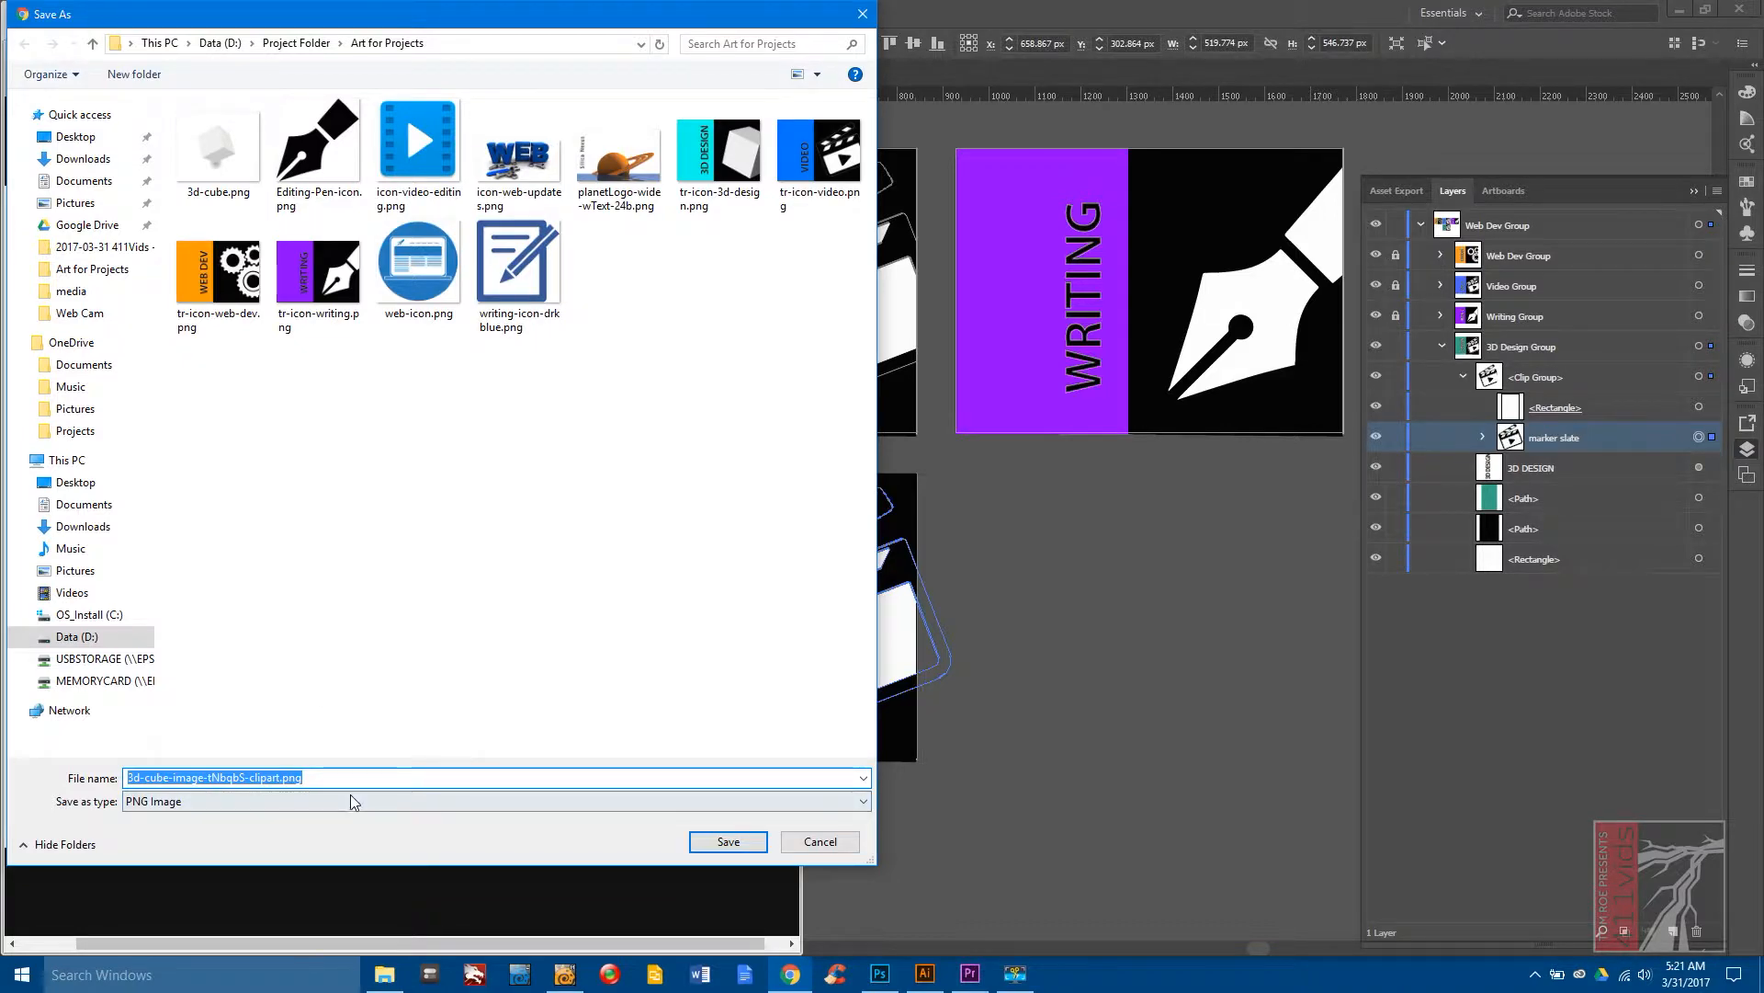
{"action": "type", "text": "3d"}
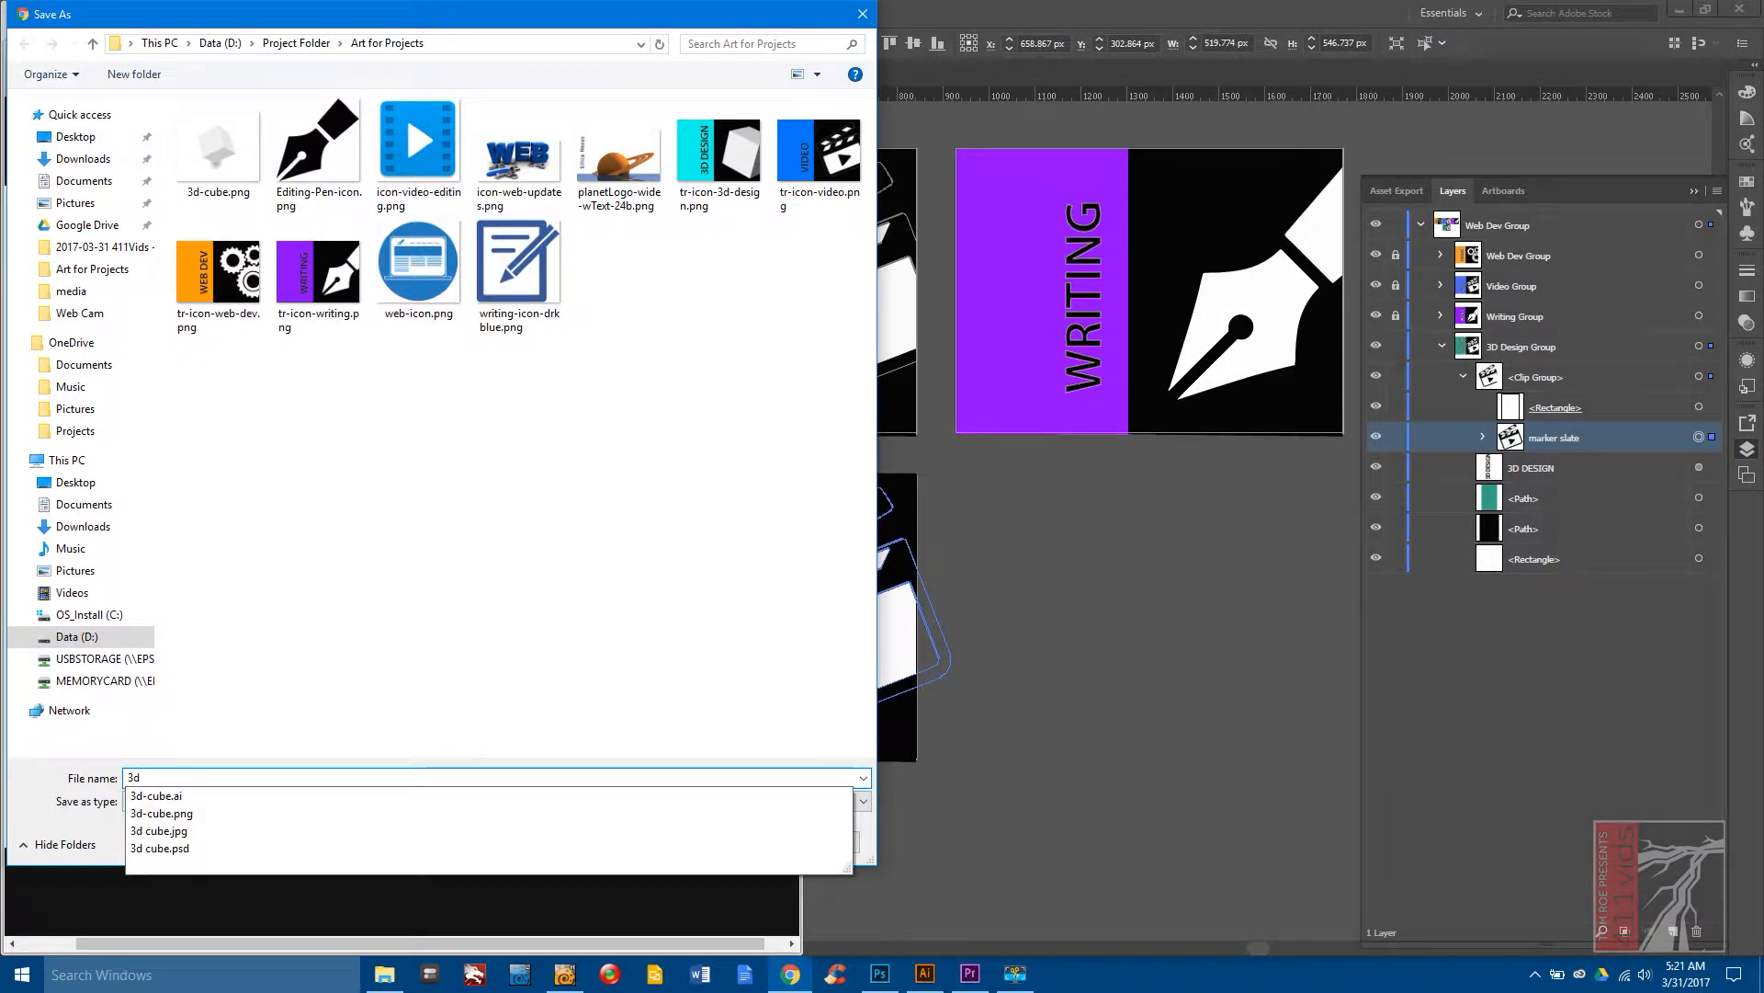
{"action": "type", "text": " cube"}
{"action": "key", "text": "Return"}
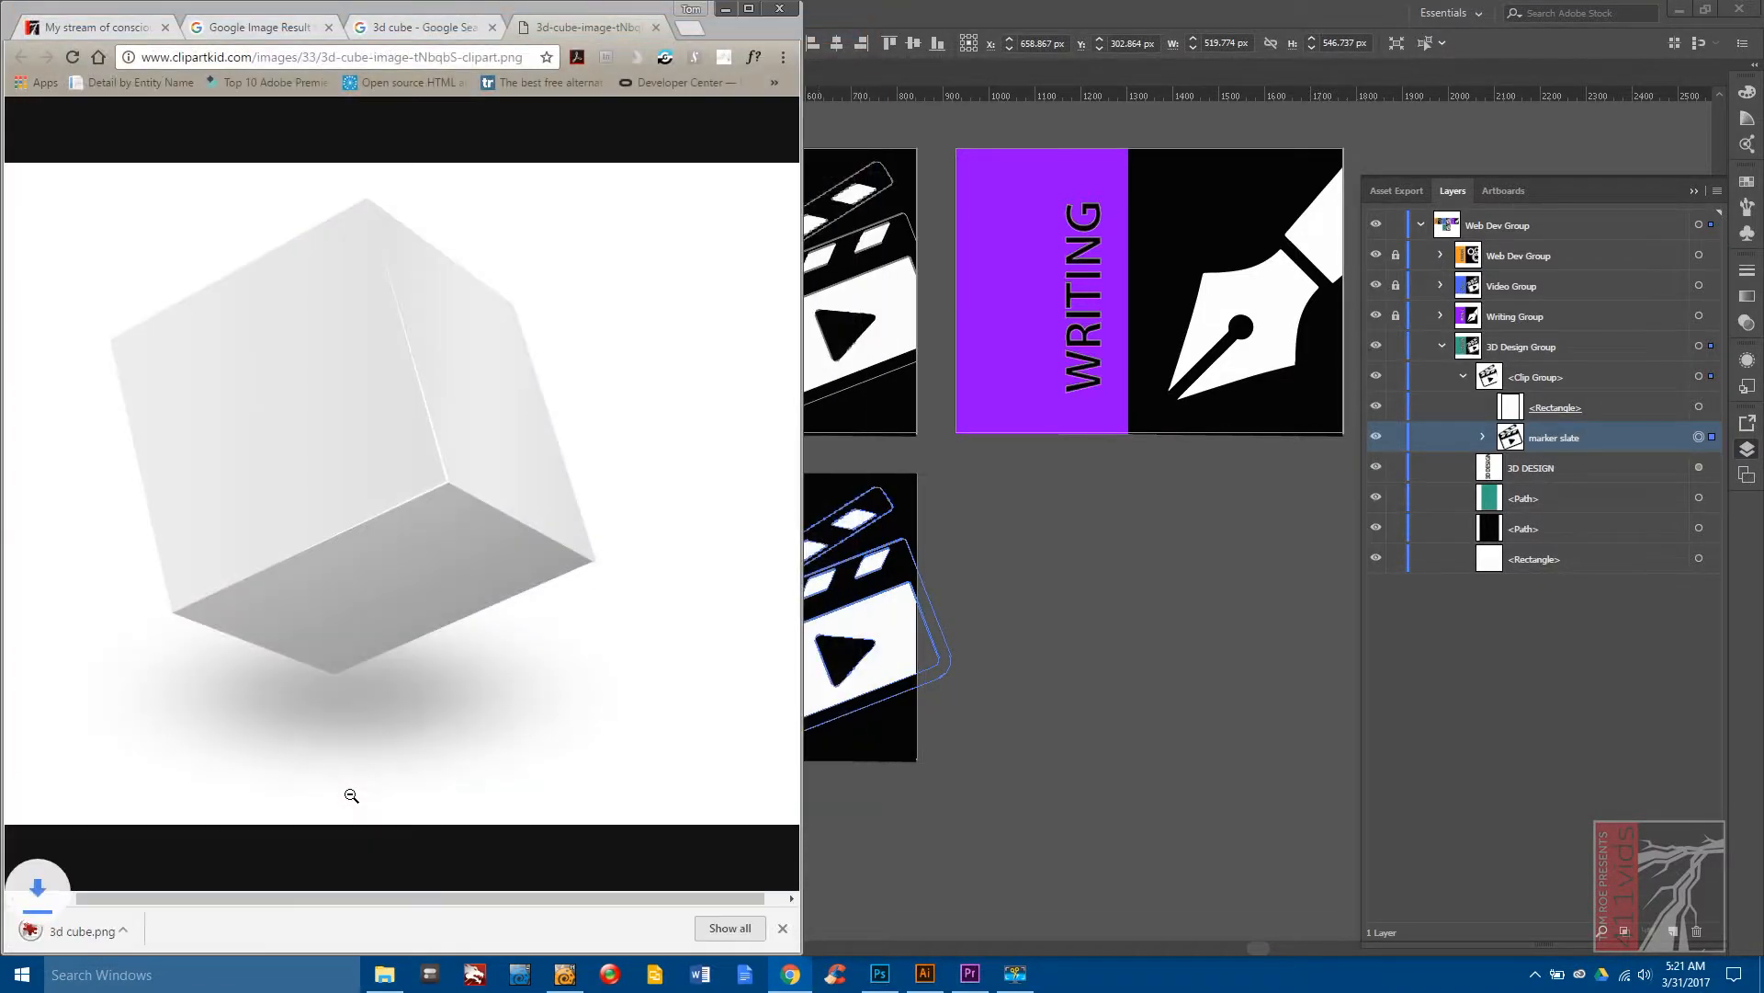
{"action": "left_click", "coordinate": [782, 927]}
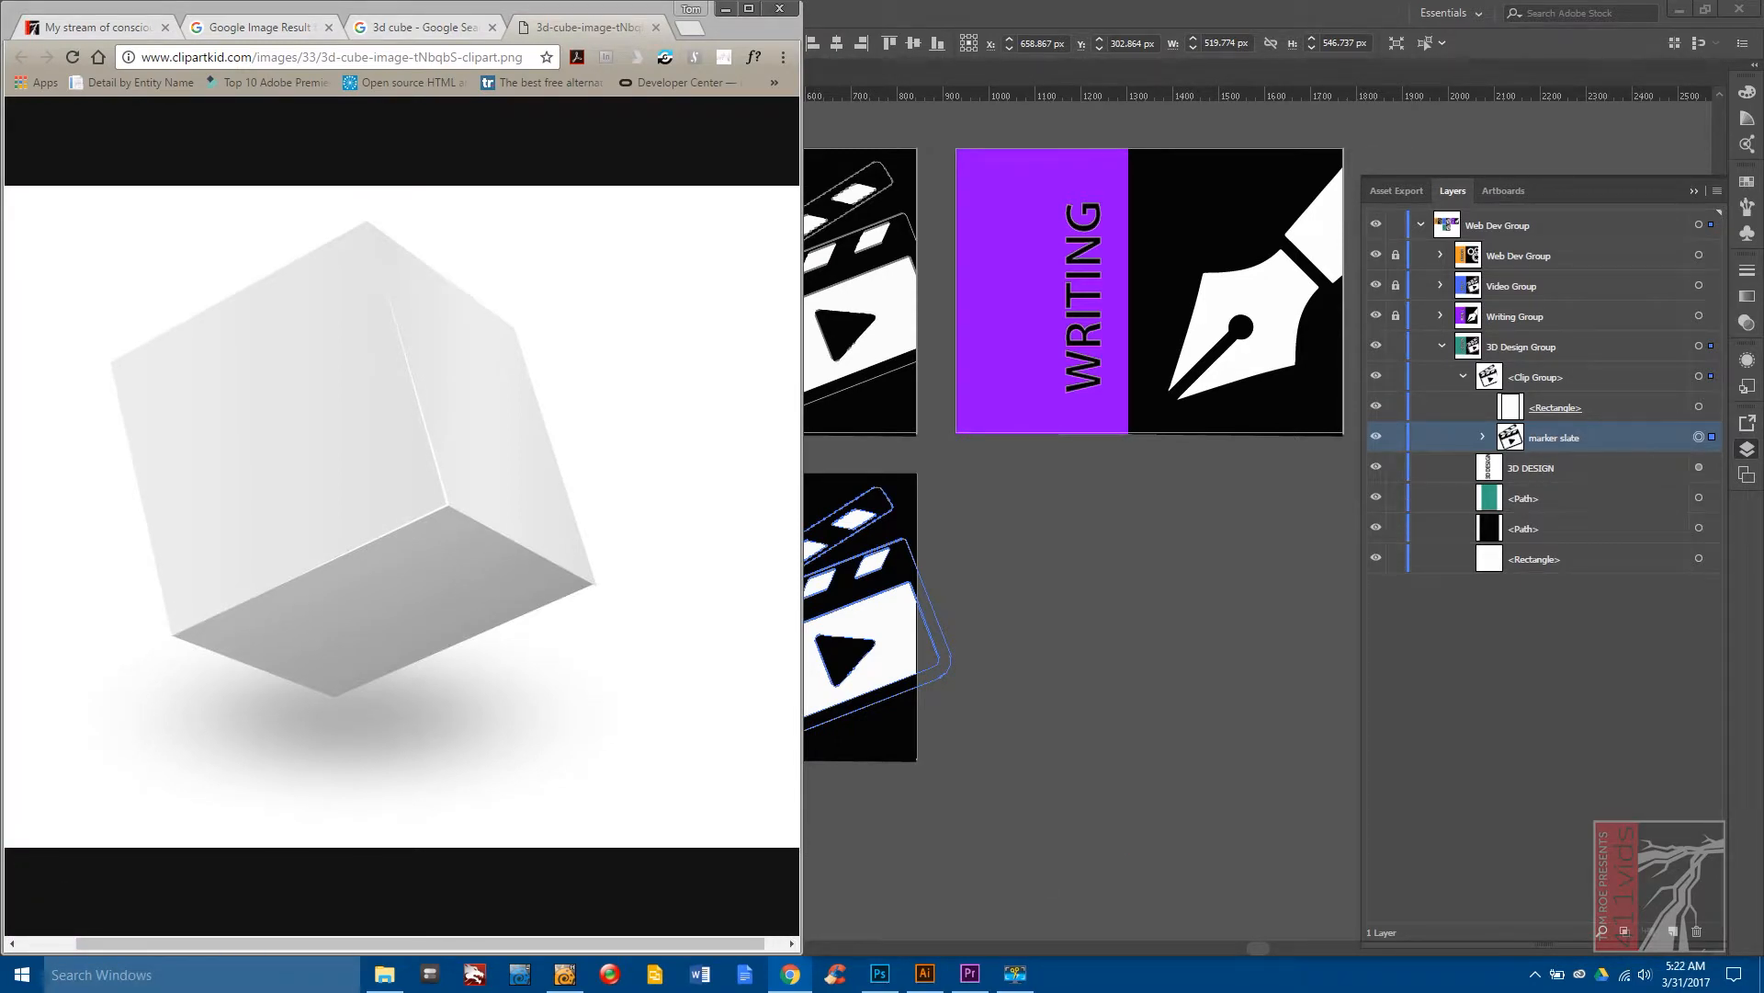
Switch to Photoshop, maximize its window, and open 3d cube.png from the Art for Projects folder.
{"action": "left_click", "coordinate": [879, 973]}
{"action": "key", "text": "space"}
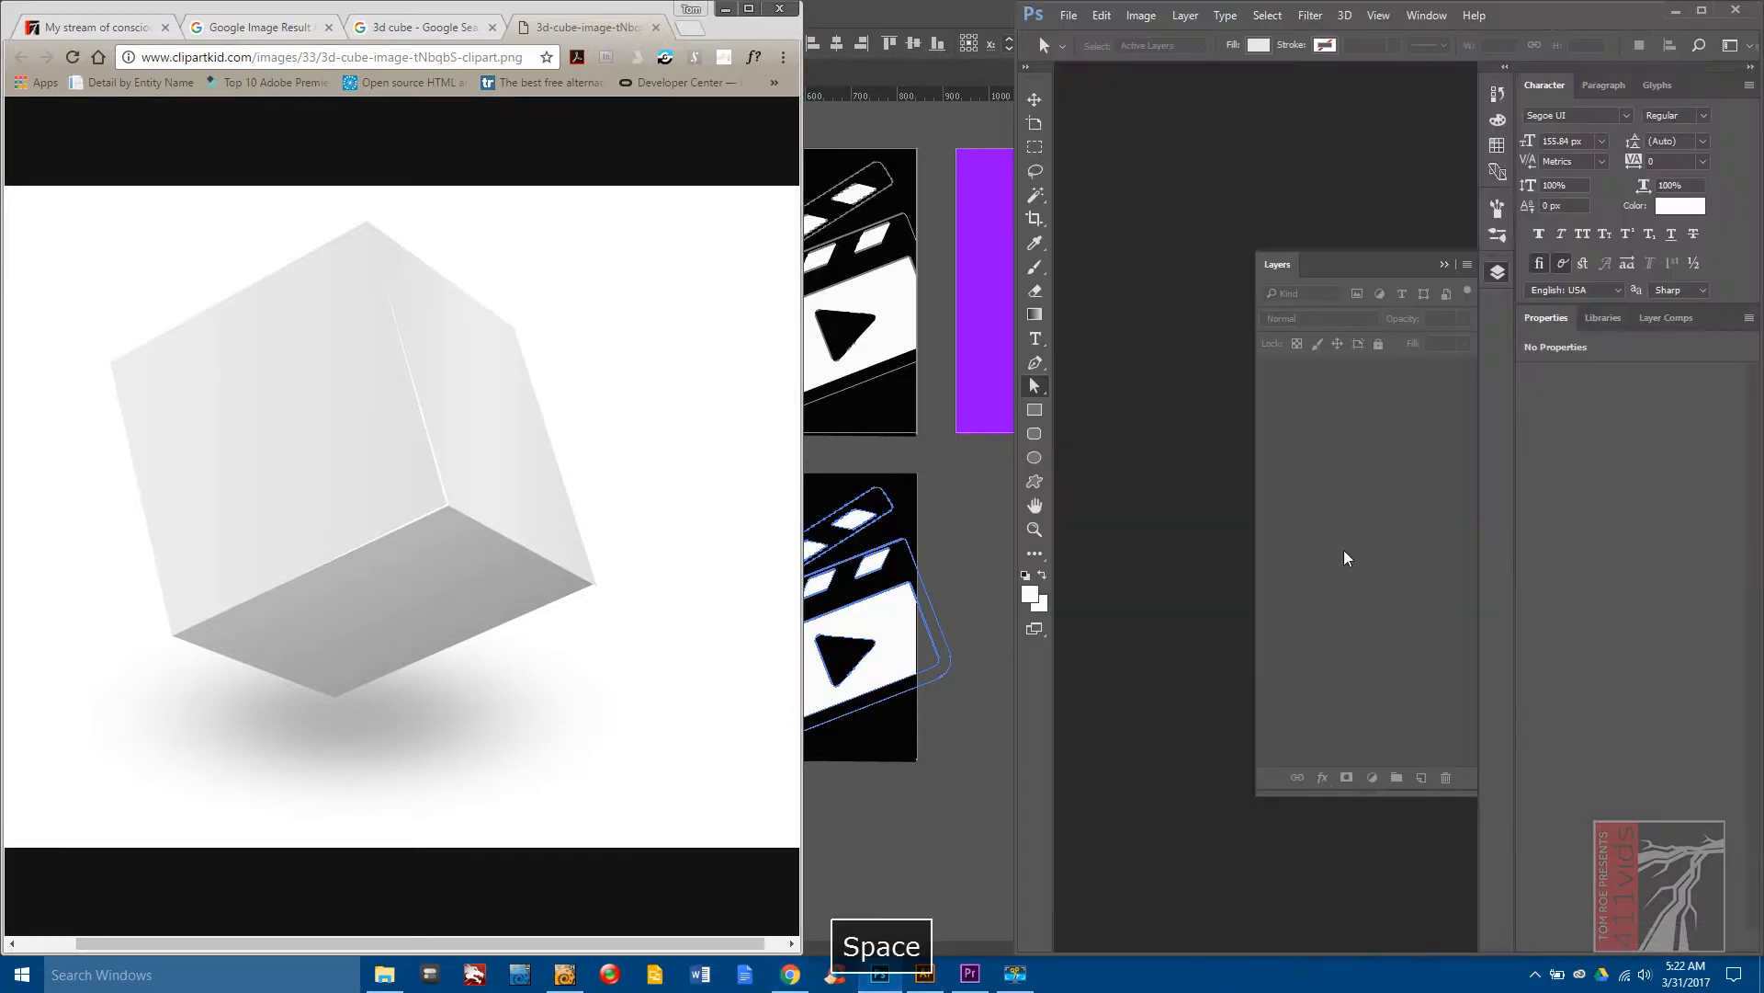
{"action": "left_click", "coordinate": [1702, 11]}
{"action": "left_click", "coordinate": [51, 13]}
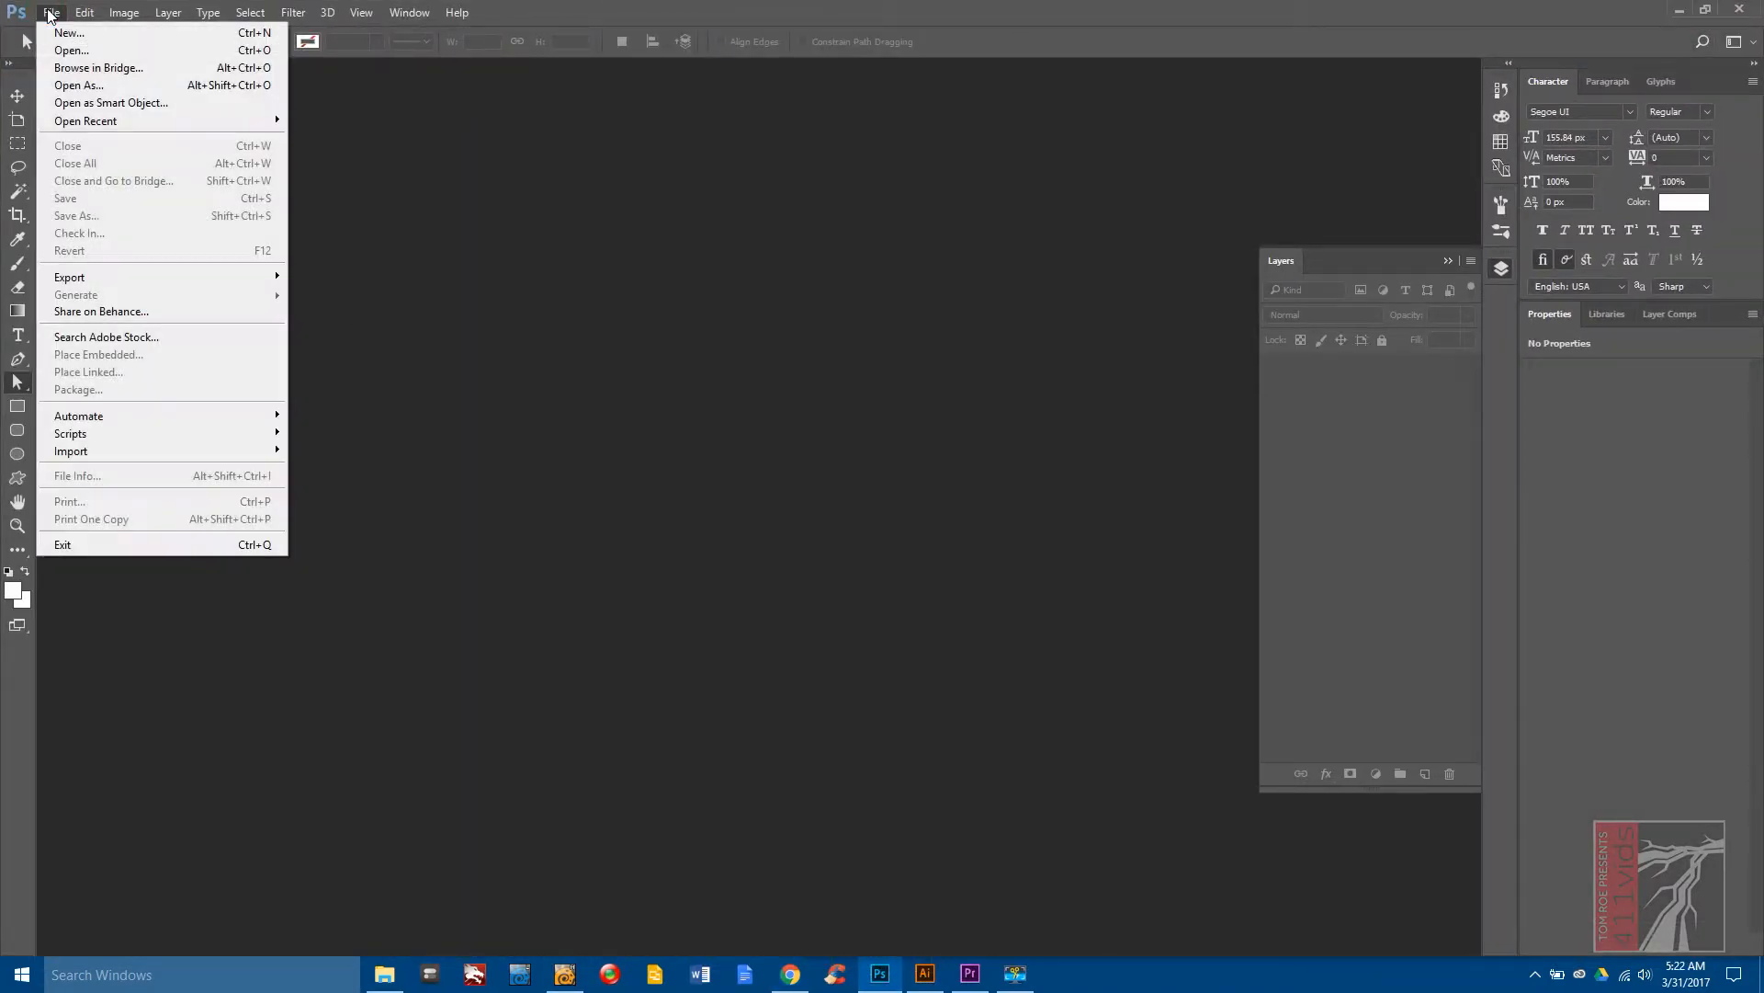
{"action": "left_click", "coordinate": [103, 54]}
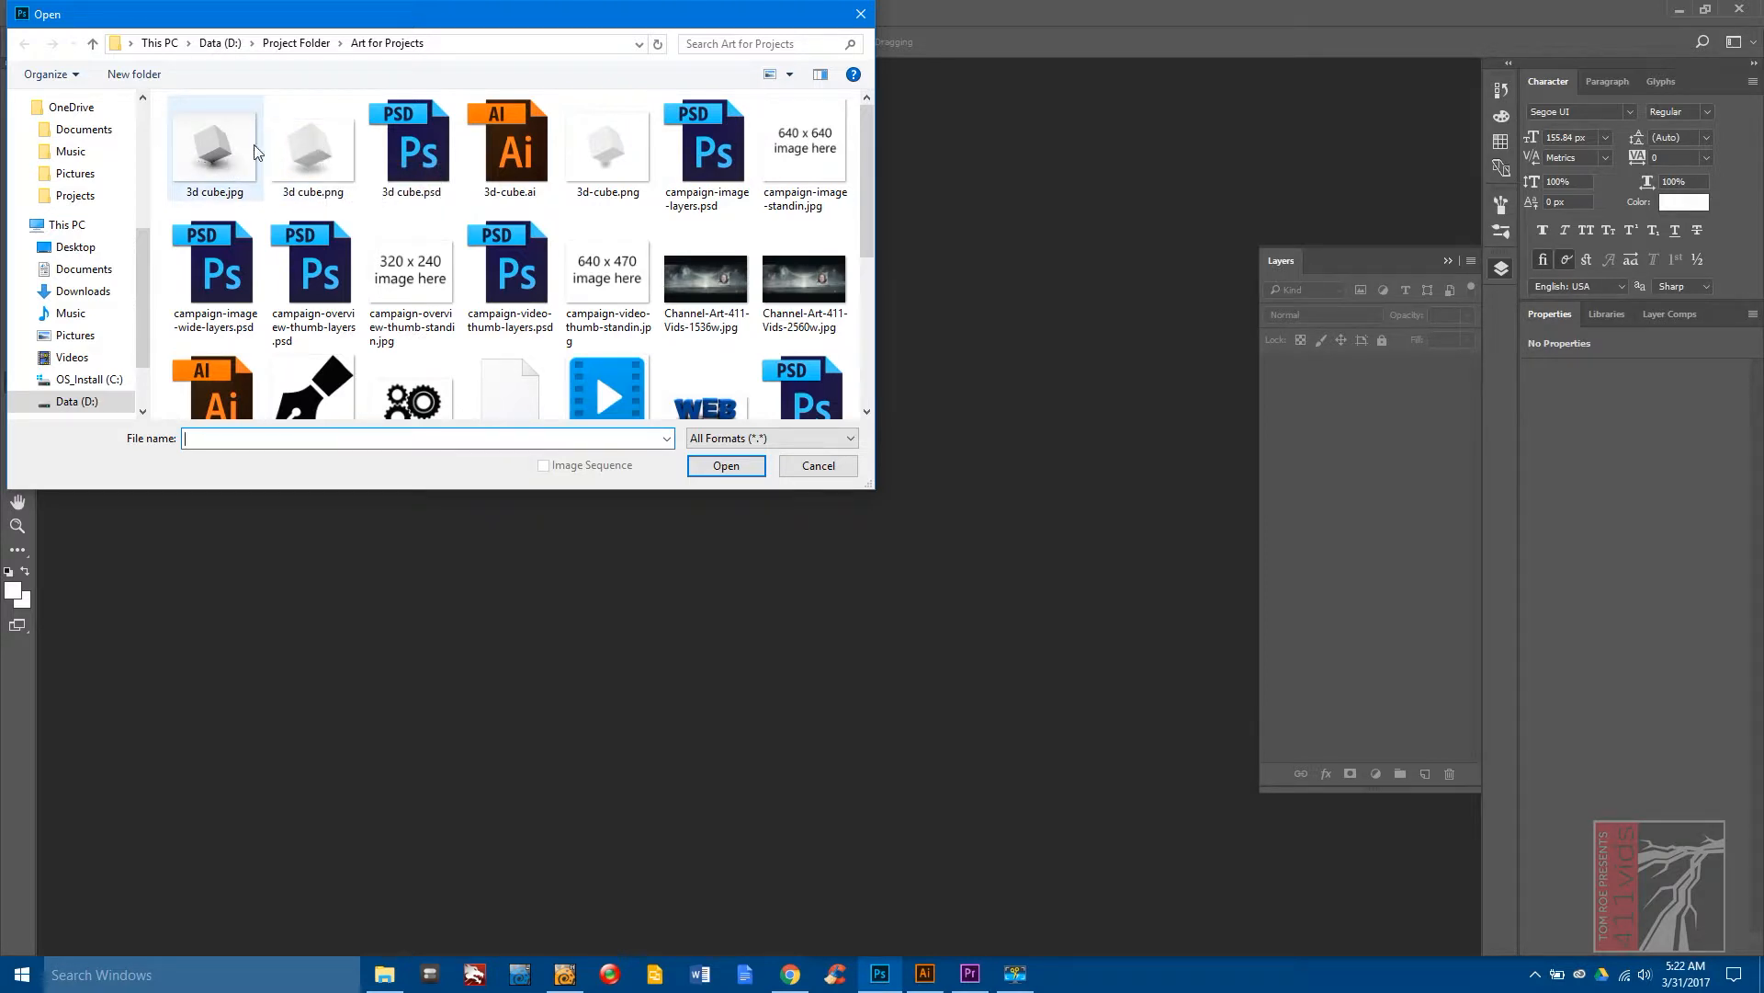
{"action": "double_click", "coordinate": [336, 152]}
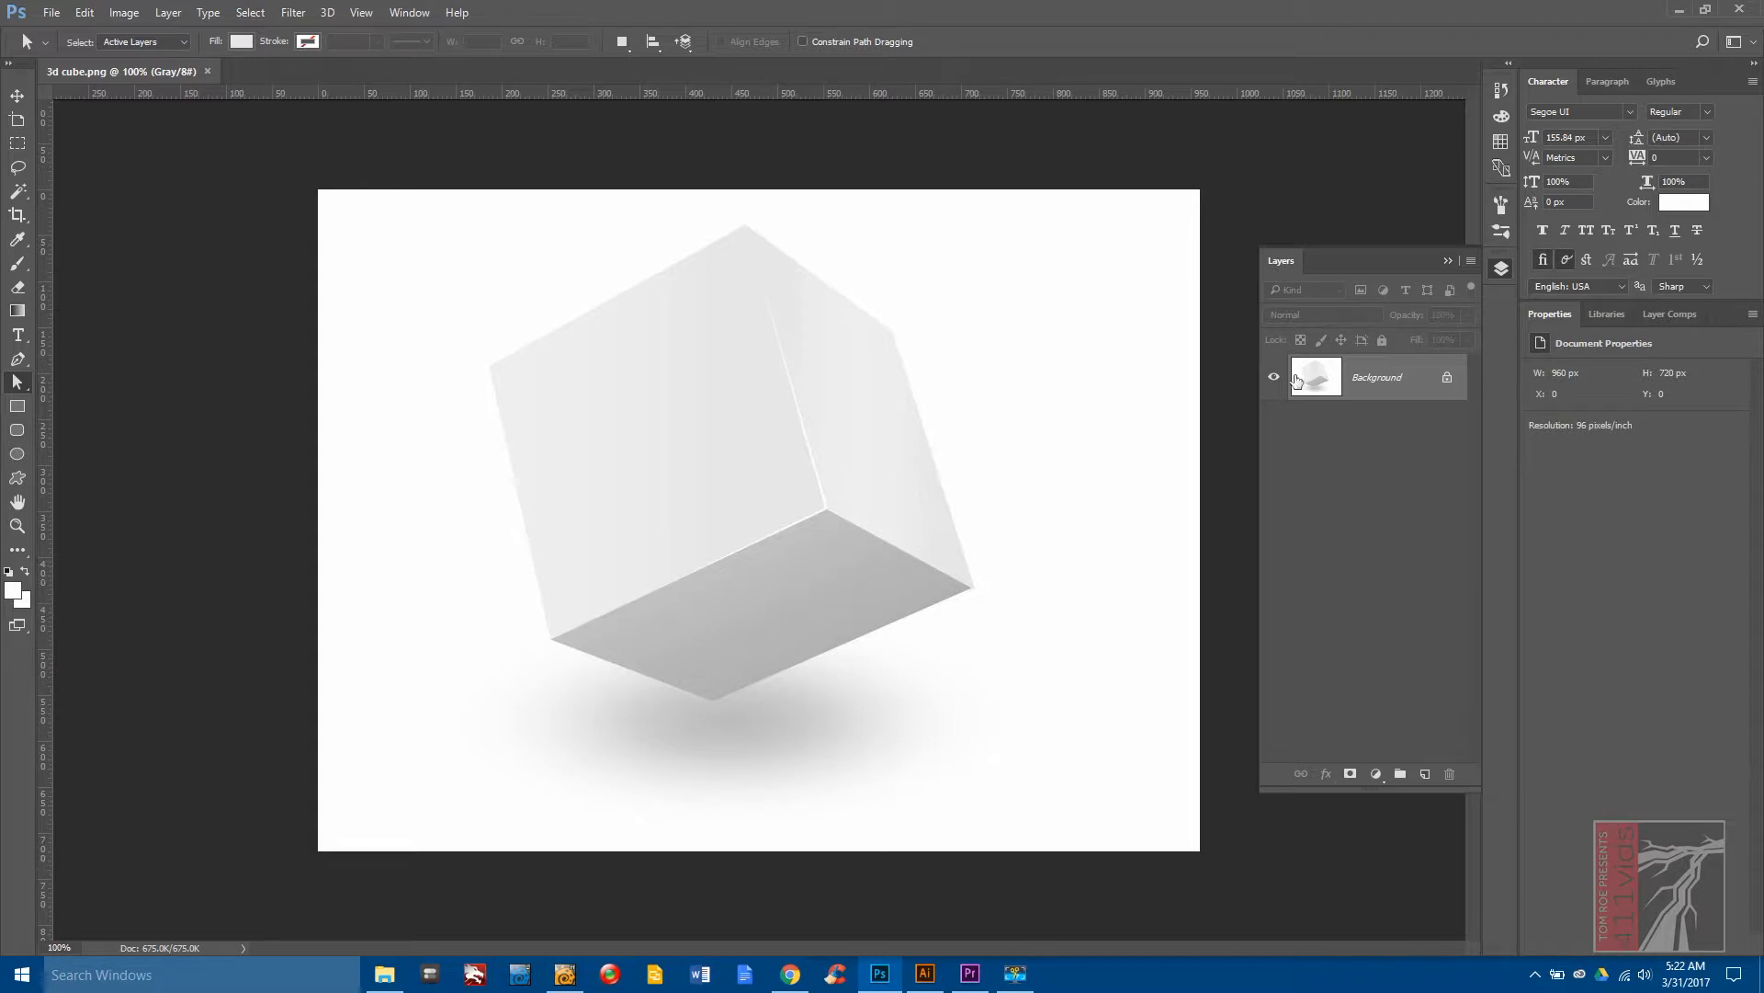
{"action": "left_click_drag", "start_coordinate": [1307, 384], "coordinate": [1373, 387]}
{"action": "double_click", "coordinate": [1373, 387]}
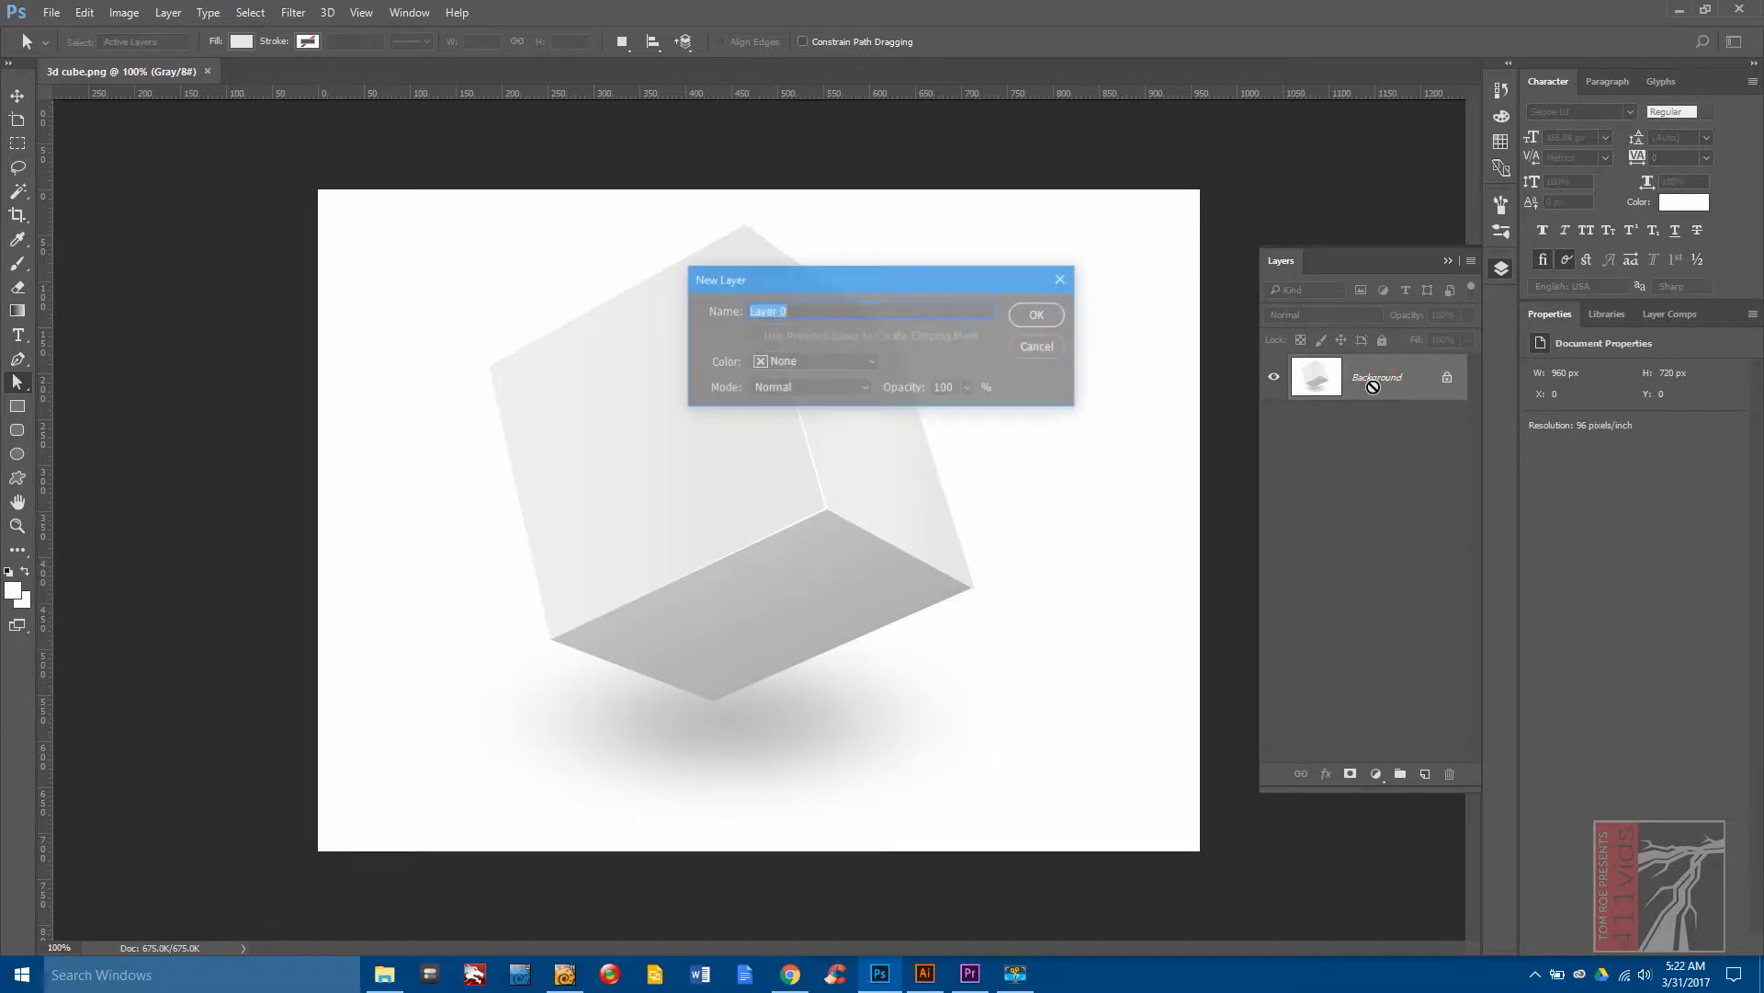
{"action": "left_click", "coordinate": [1052, 345]}
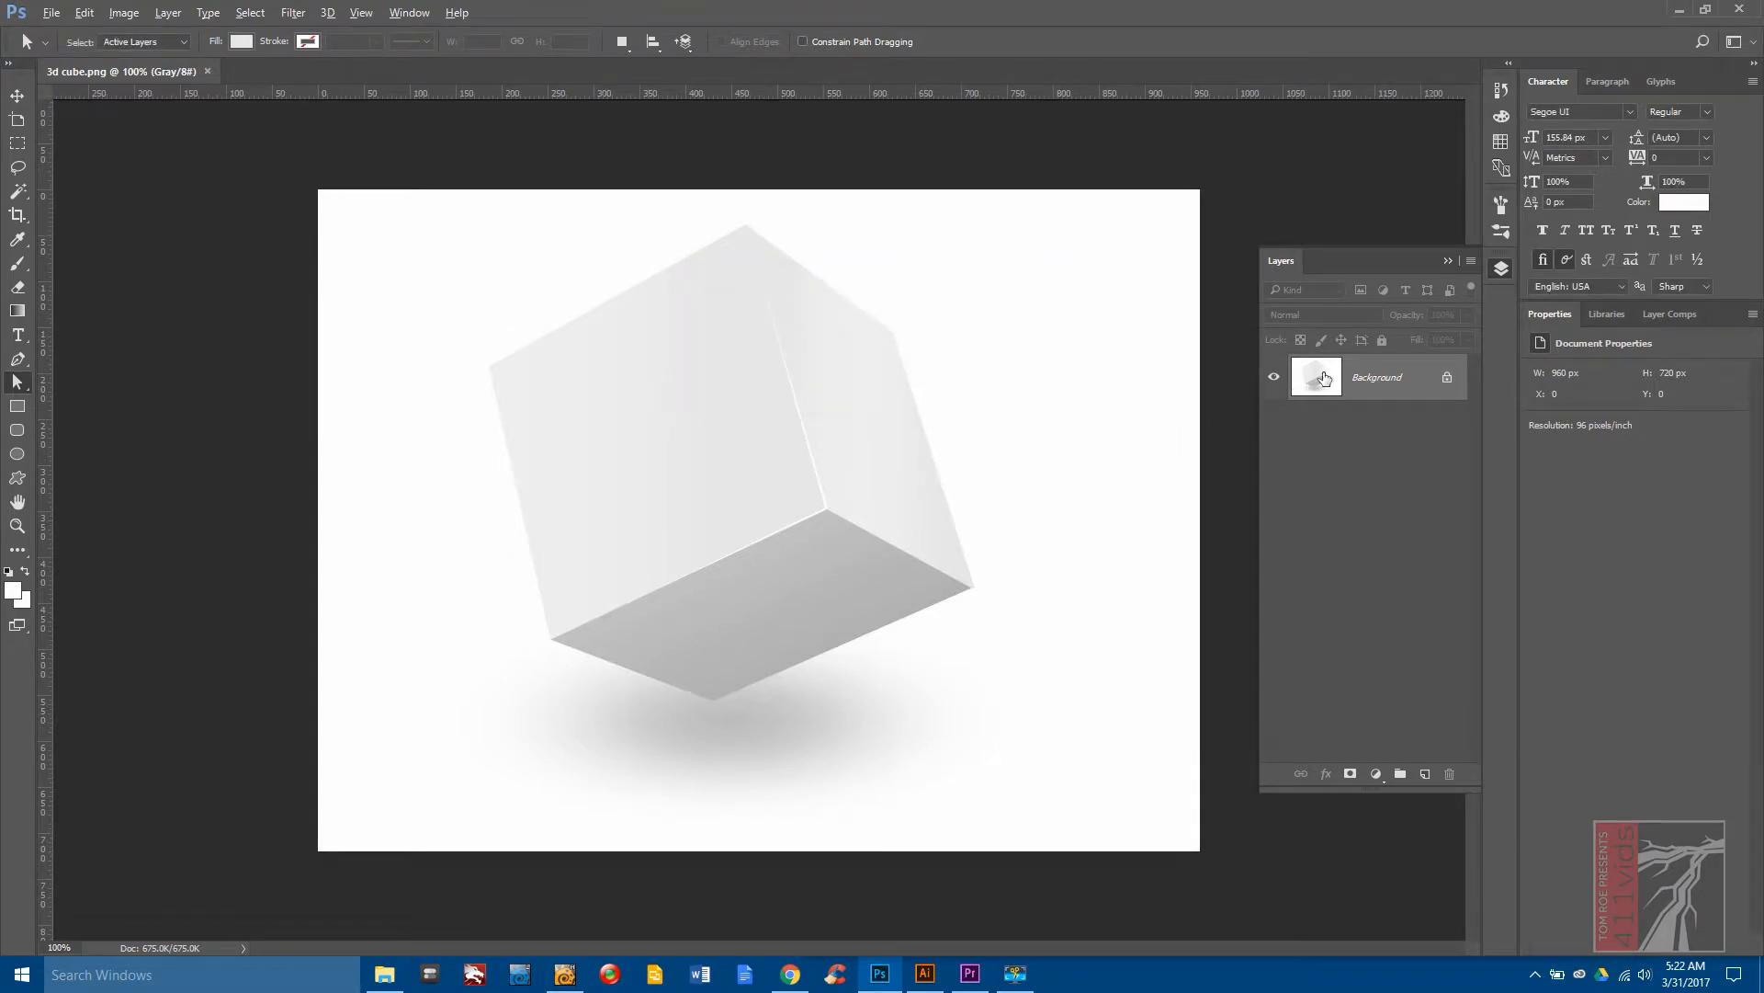
Convert the locked Background directly into an editable layer without naming it, and make it the active layer.
{"action": "double_click", "coordinate": [1374, 375], "text": "alt"}
{"action": "left_click", "coordinate": [1324, 458]}
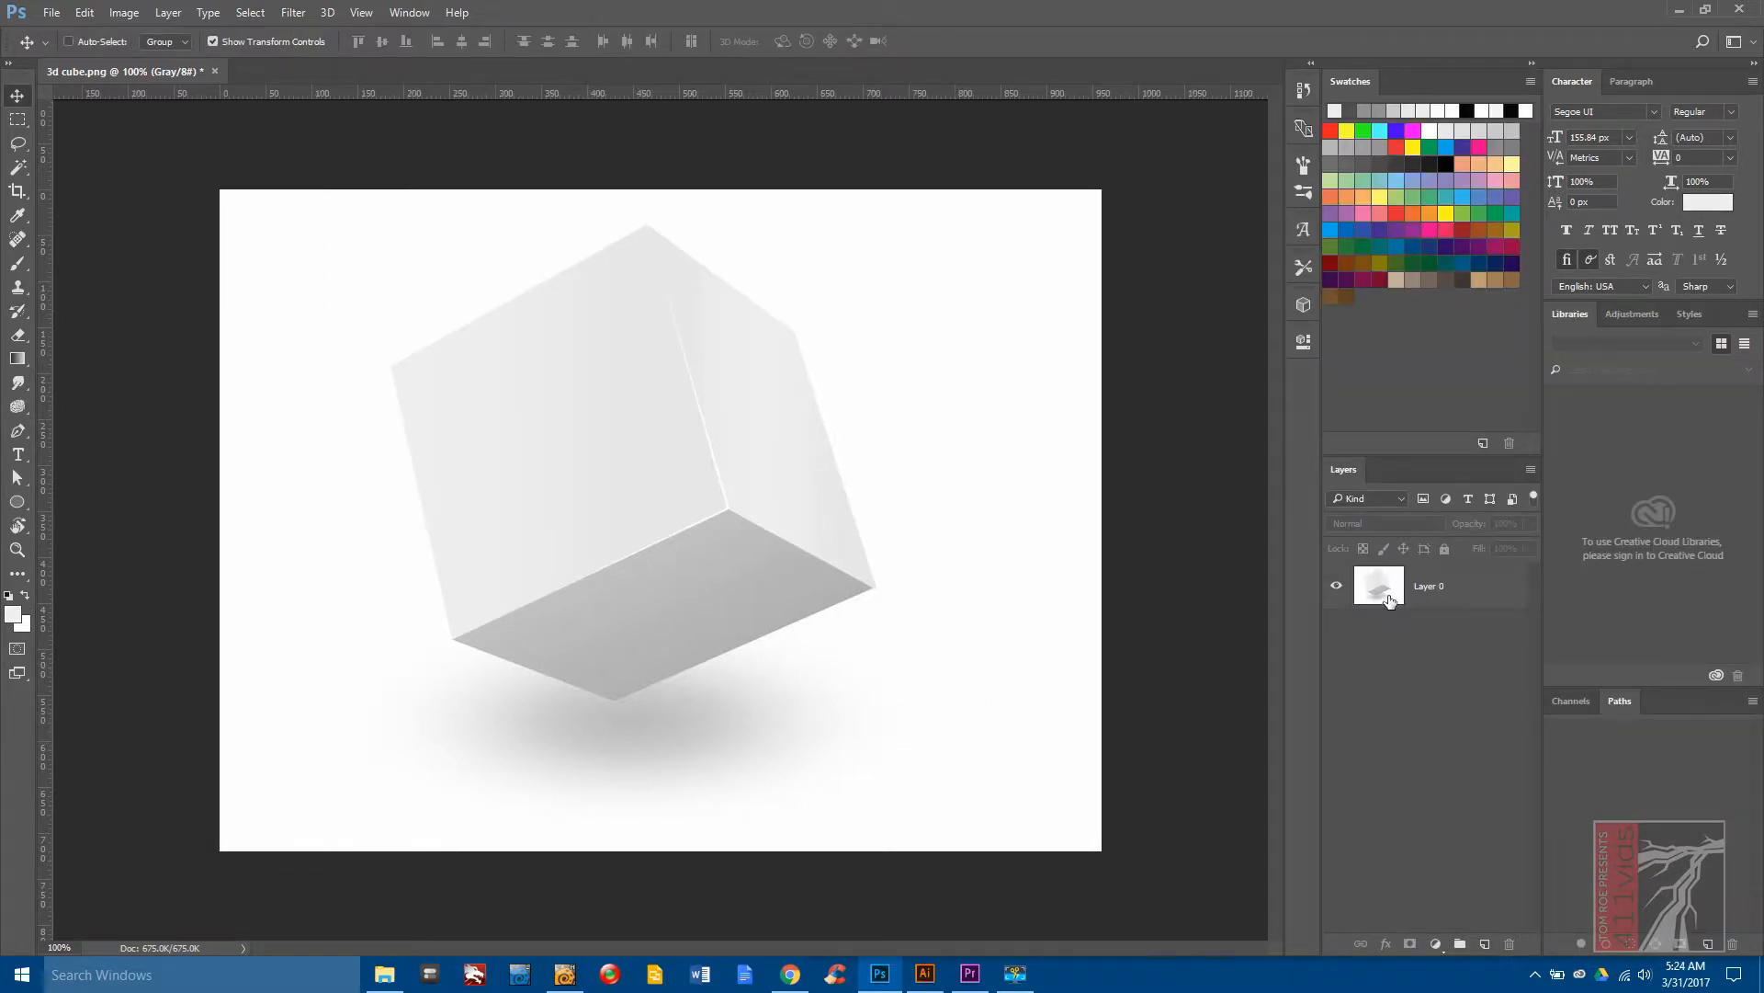
{"action": "left_click", "coordinate": [1421, 585]}
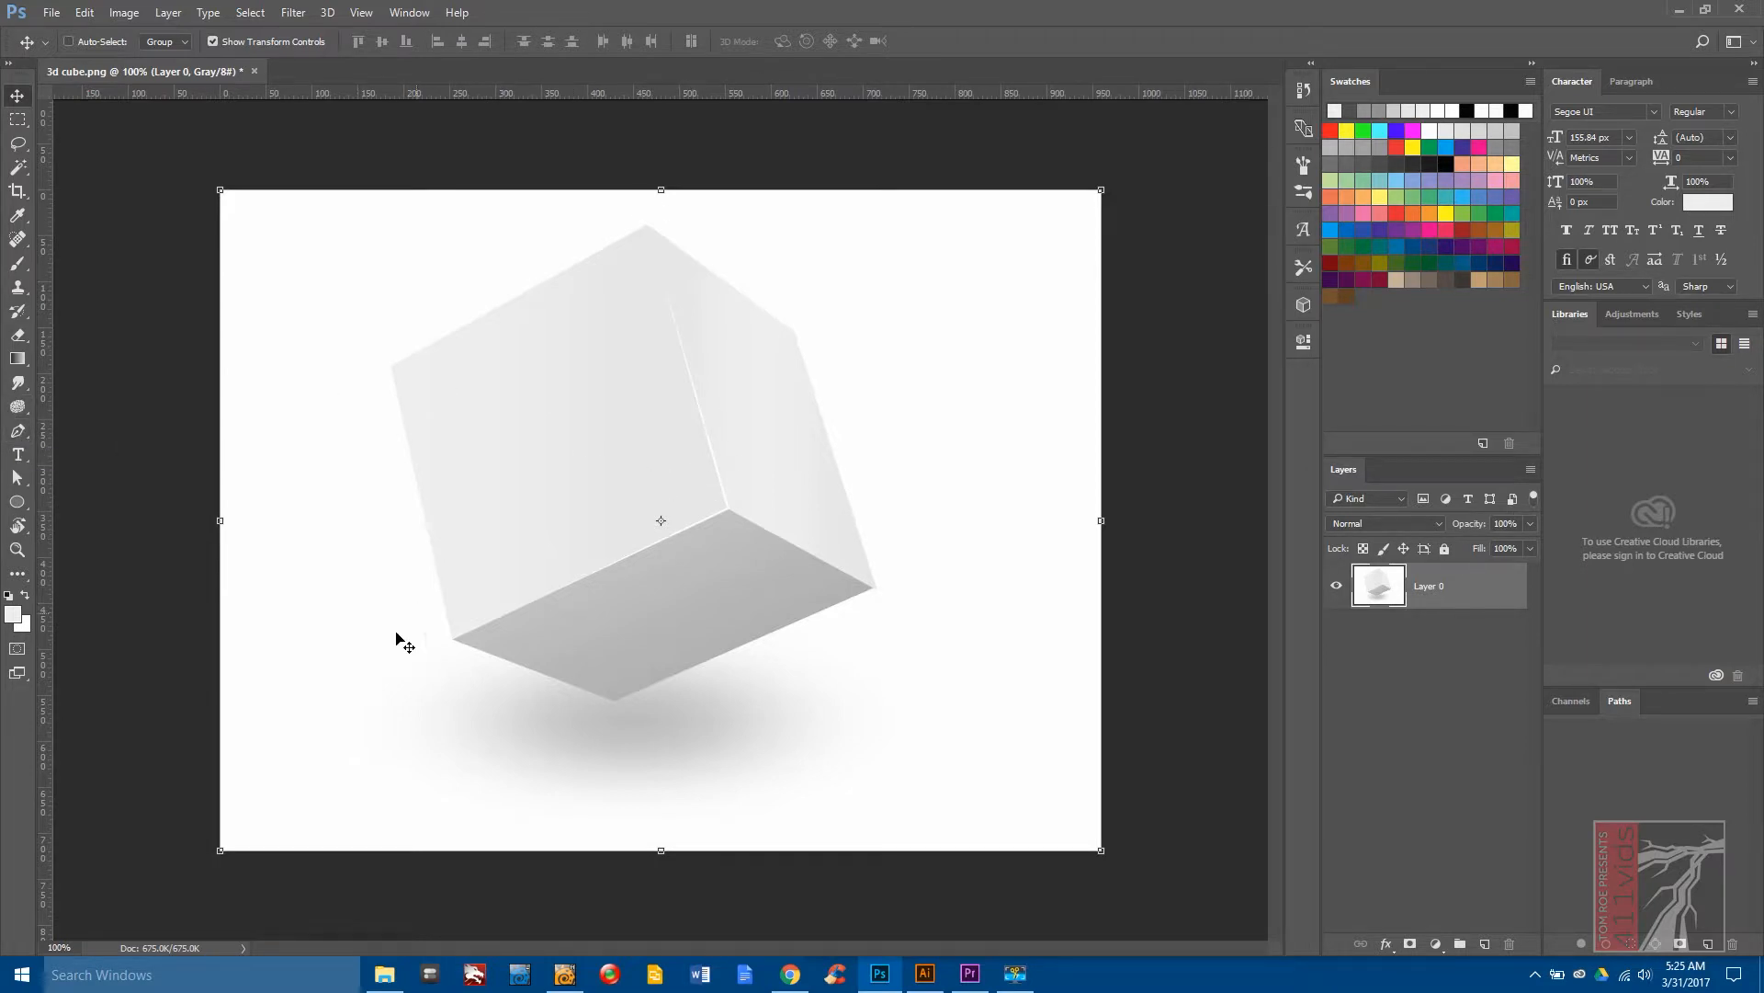
Set up the Pen tool in Shape mode with a fill sampled from the cube's large front face, colour ededed.
{"action": "left_click", "coordinate": [17, 431]}
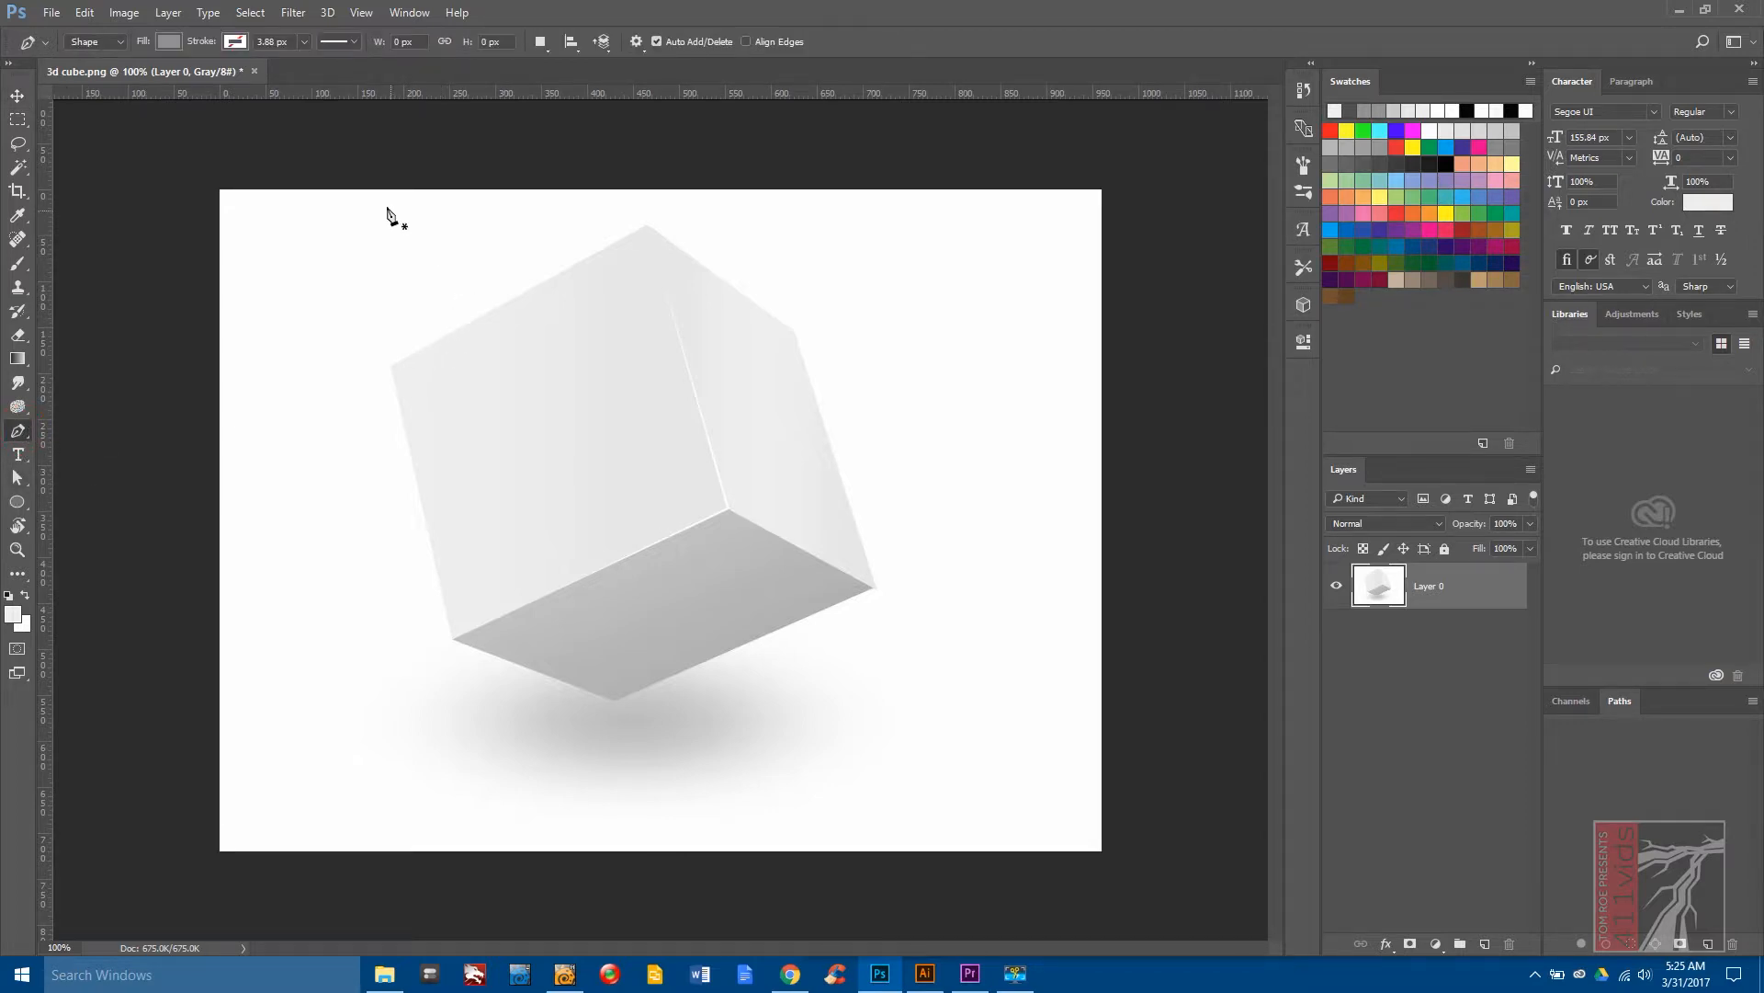
{"action": "left_click", "coordinate": [240, 44]}
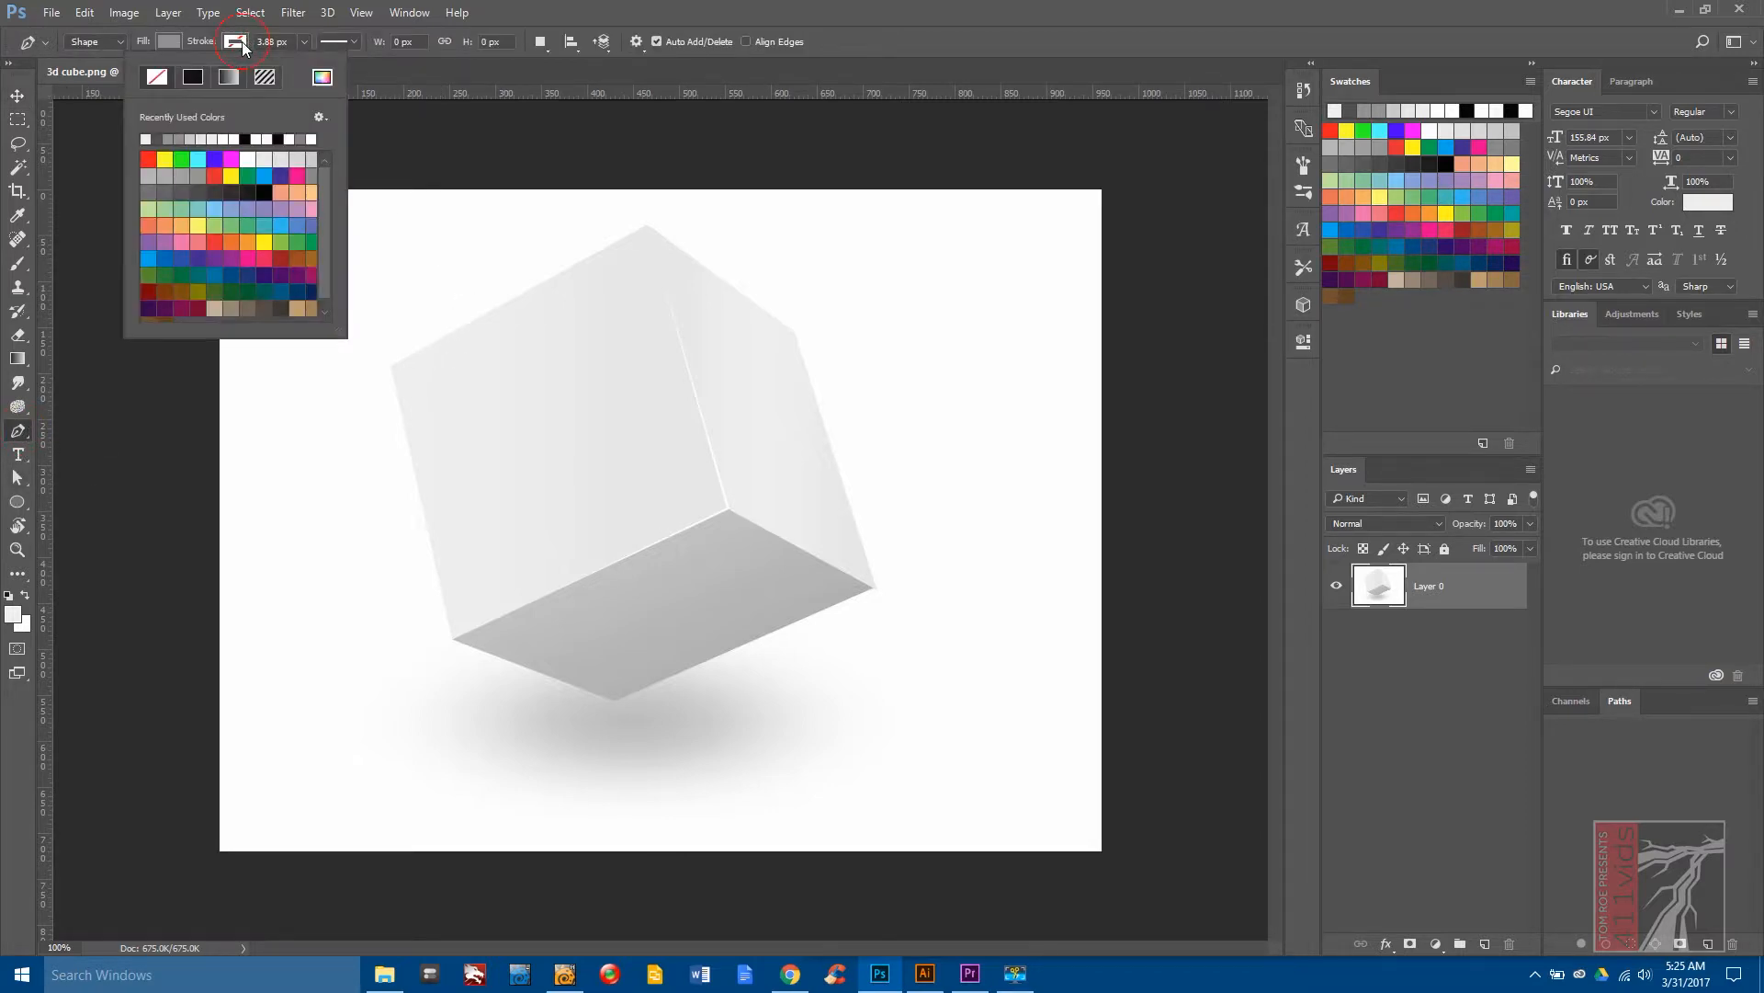
{"action": "left_click", "coordinate": [171, 43]}
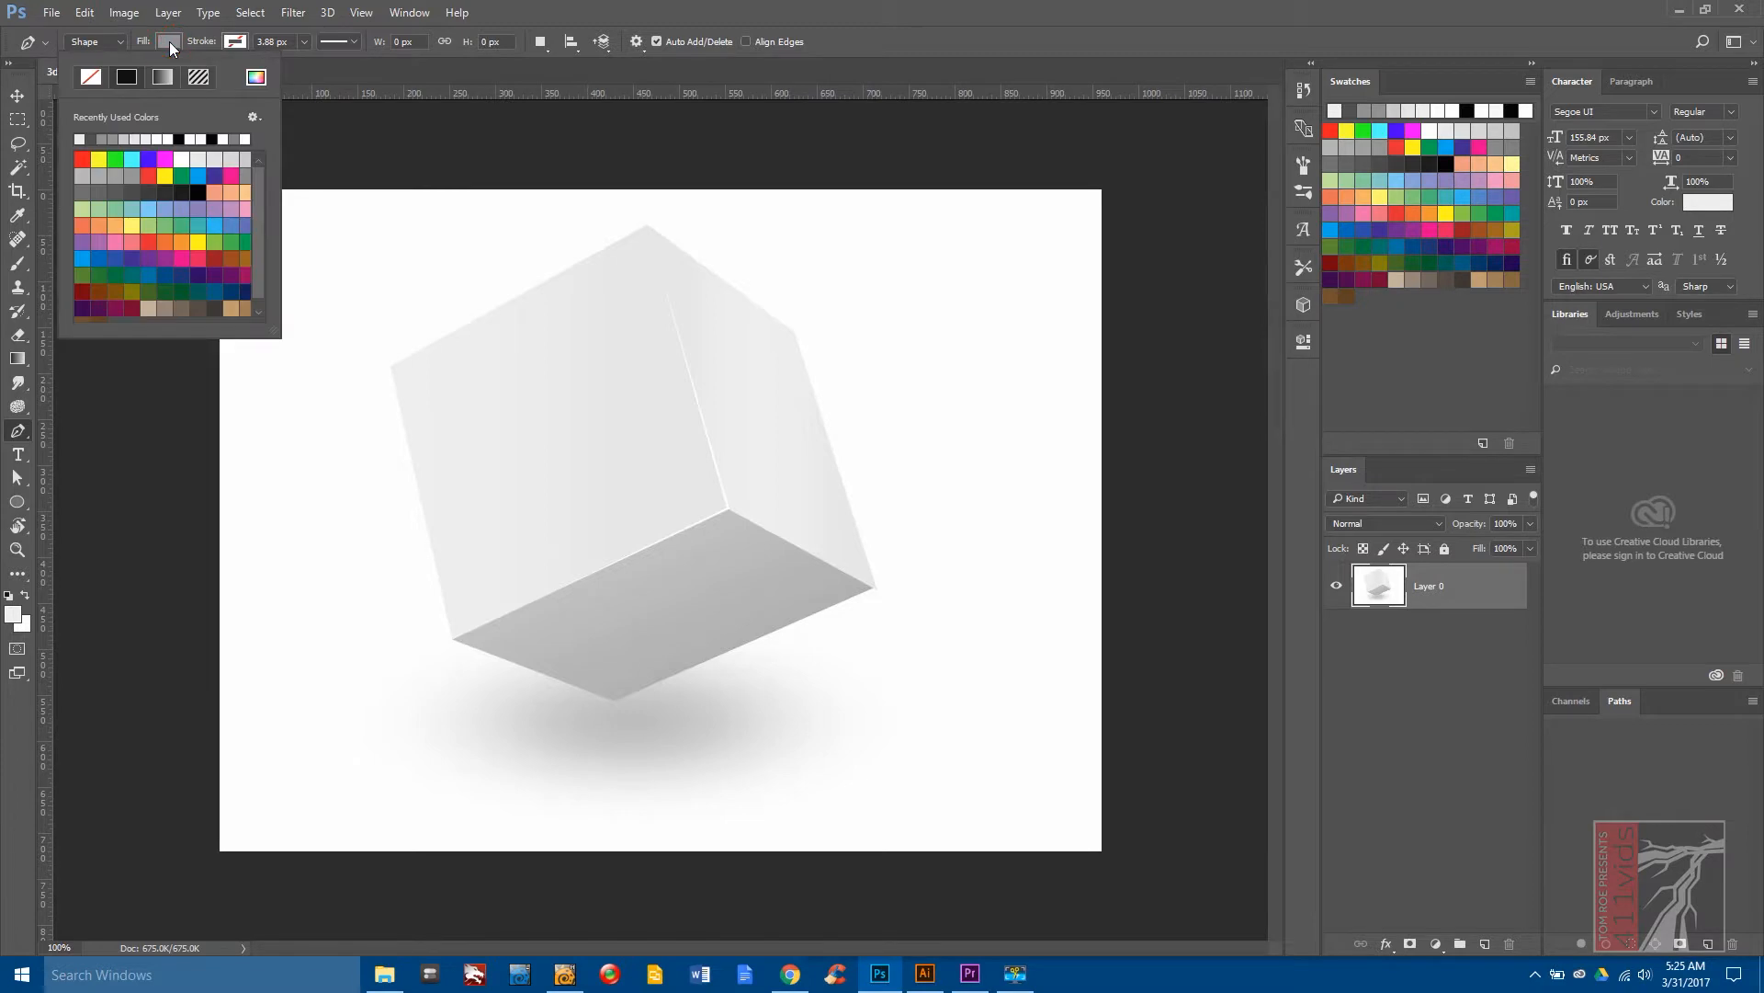
{"action": "left_click", "coordinate": [256, 77]}
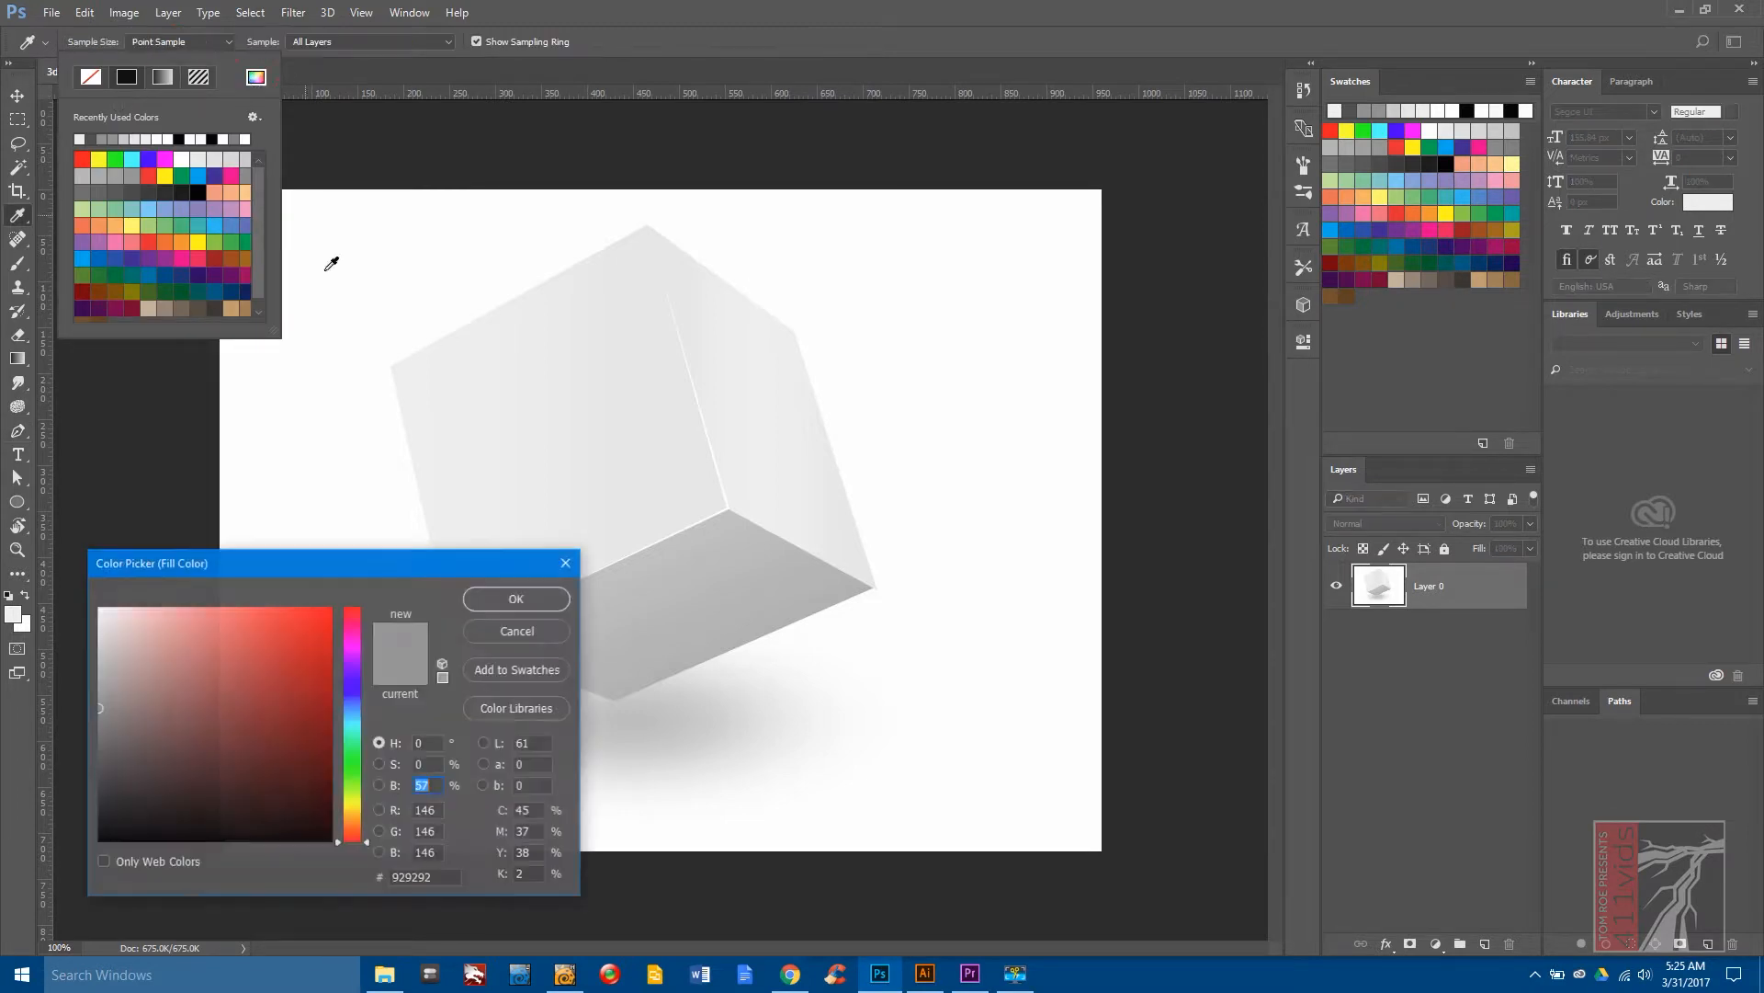
{"action": "left_click", "coordinate": [535, 366]}
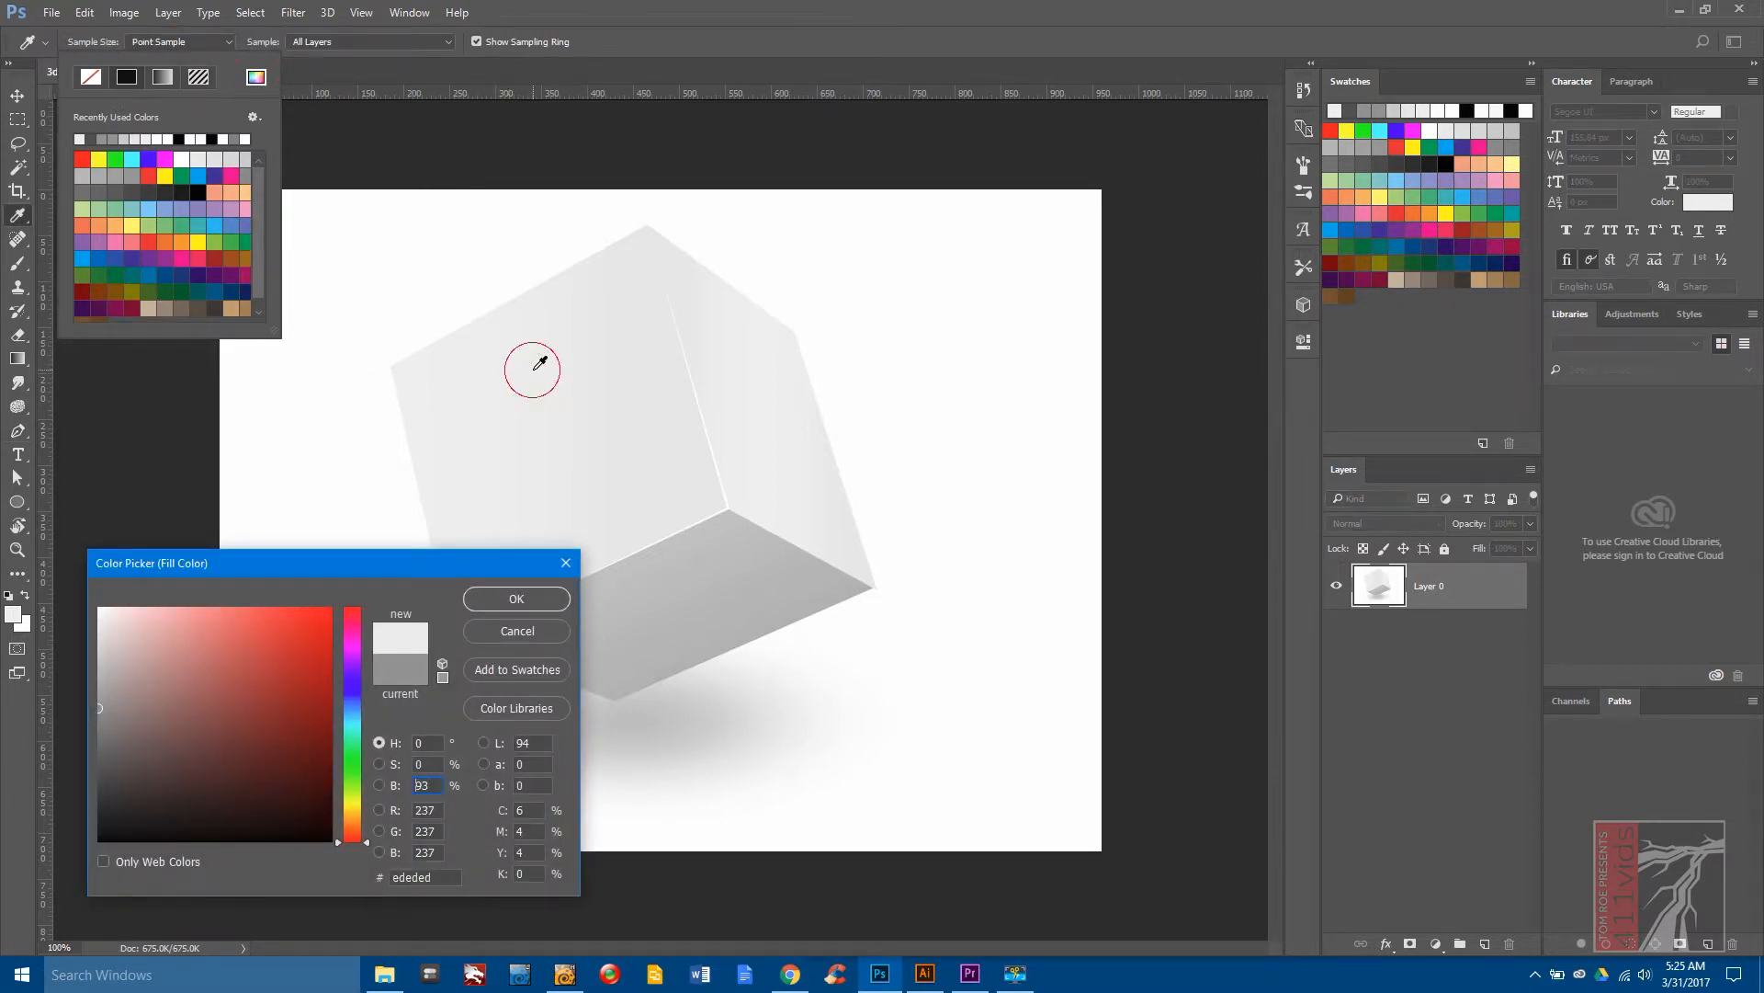
{"action": "left_click", "coordinate": [516, 598]}
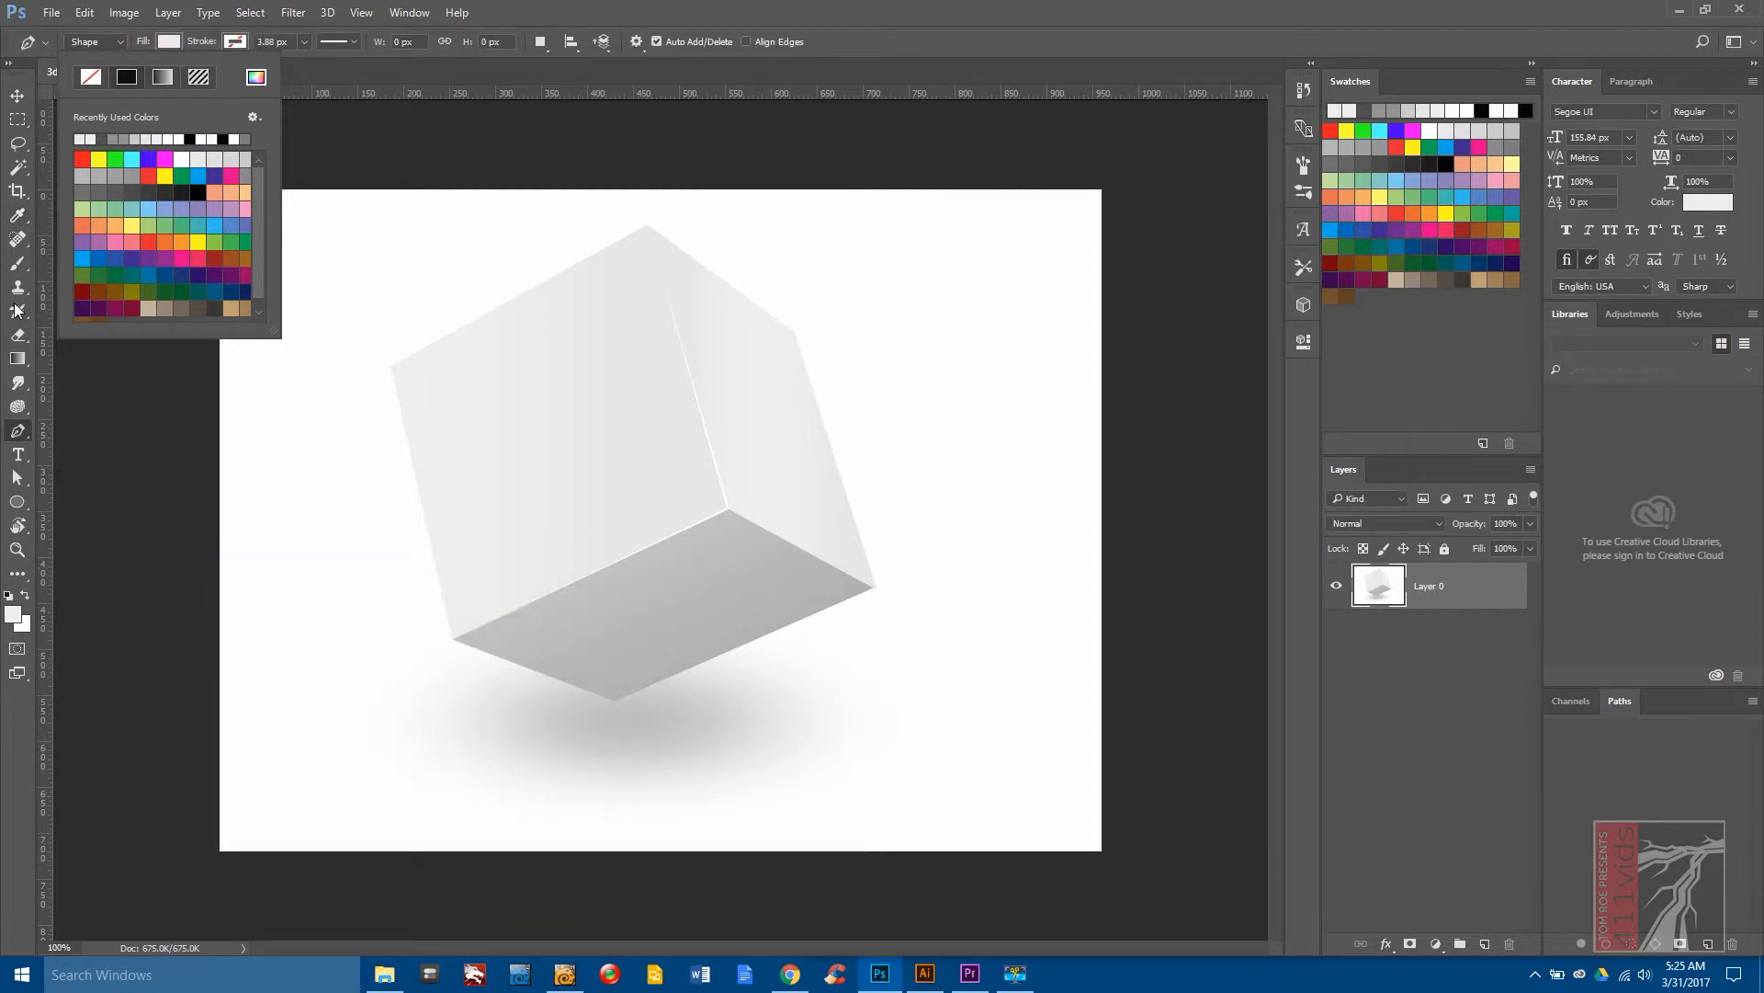
Draw a closed four-point shape along the corners of the cube's large front face and hide the original image layer.
{"action": "left_click", "coordinate": [392, 365]}
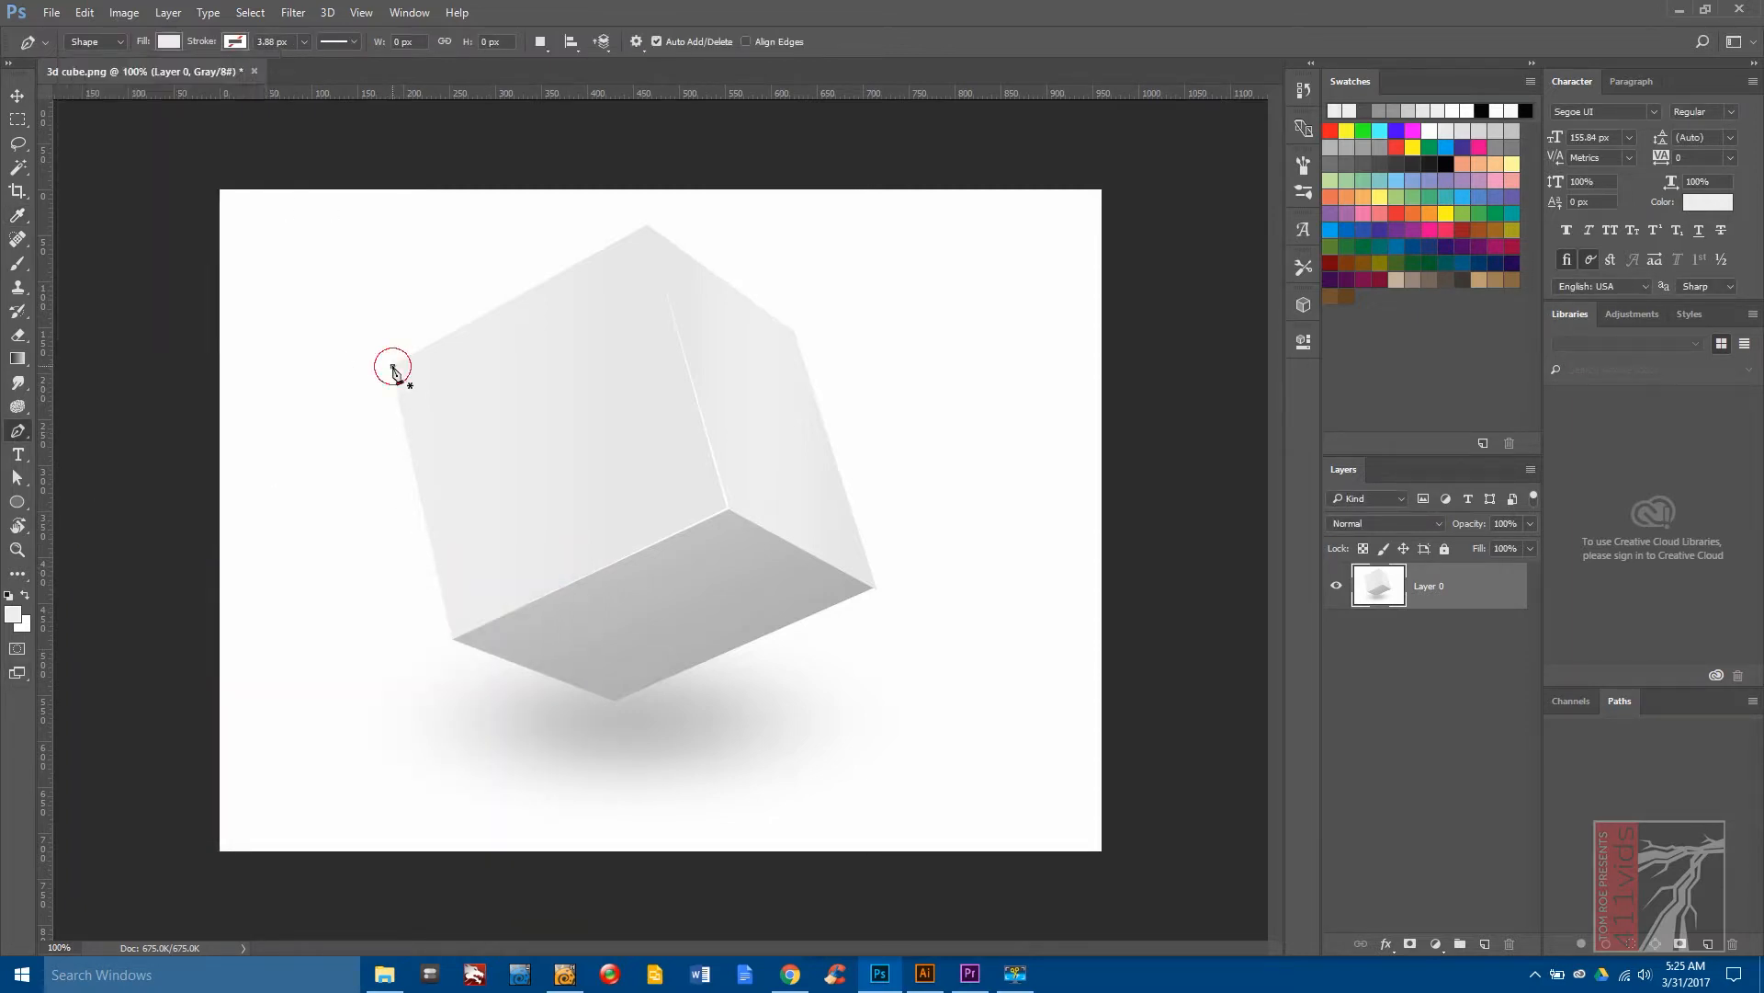
{"action": "left_click", "coordinate": [648, 227]}
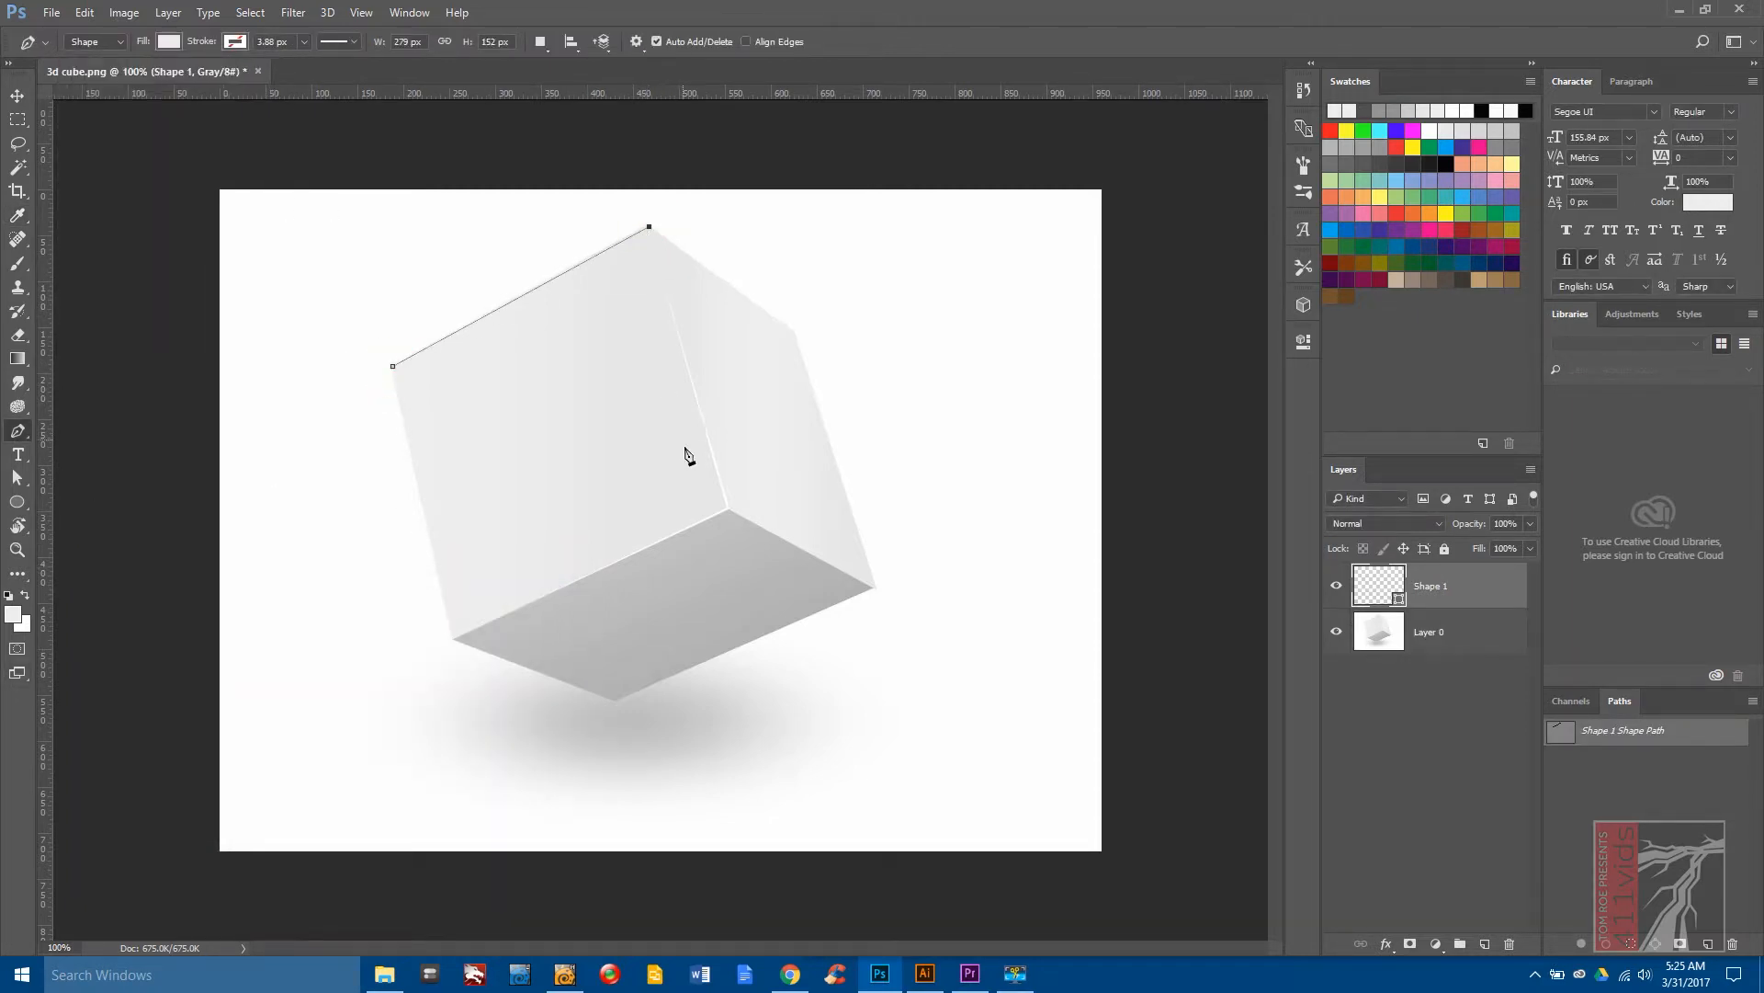
{"action": "left_click", "coordinate": [728, 511]}
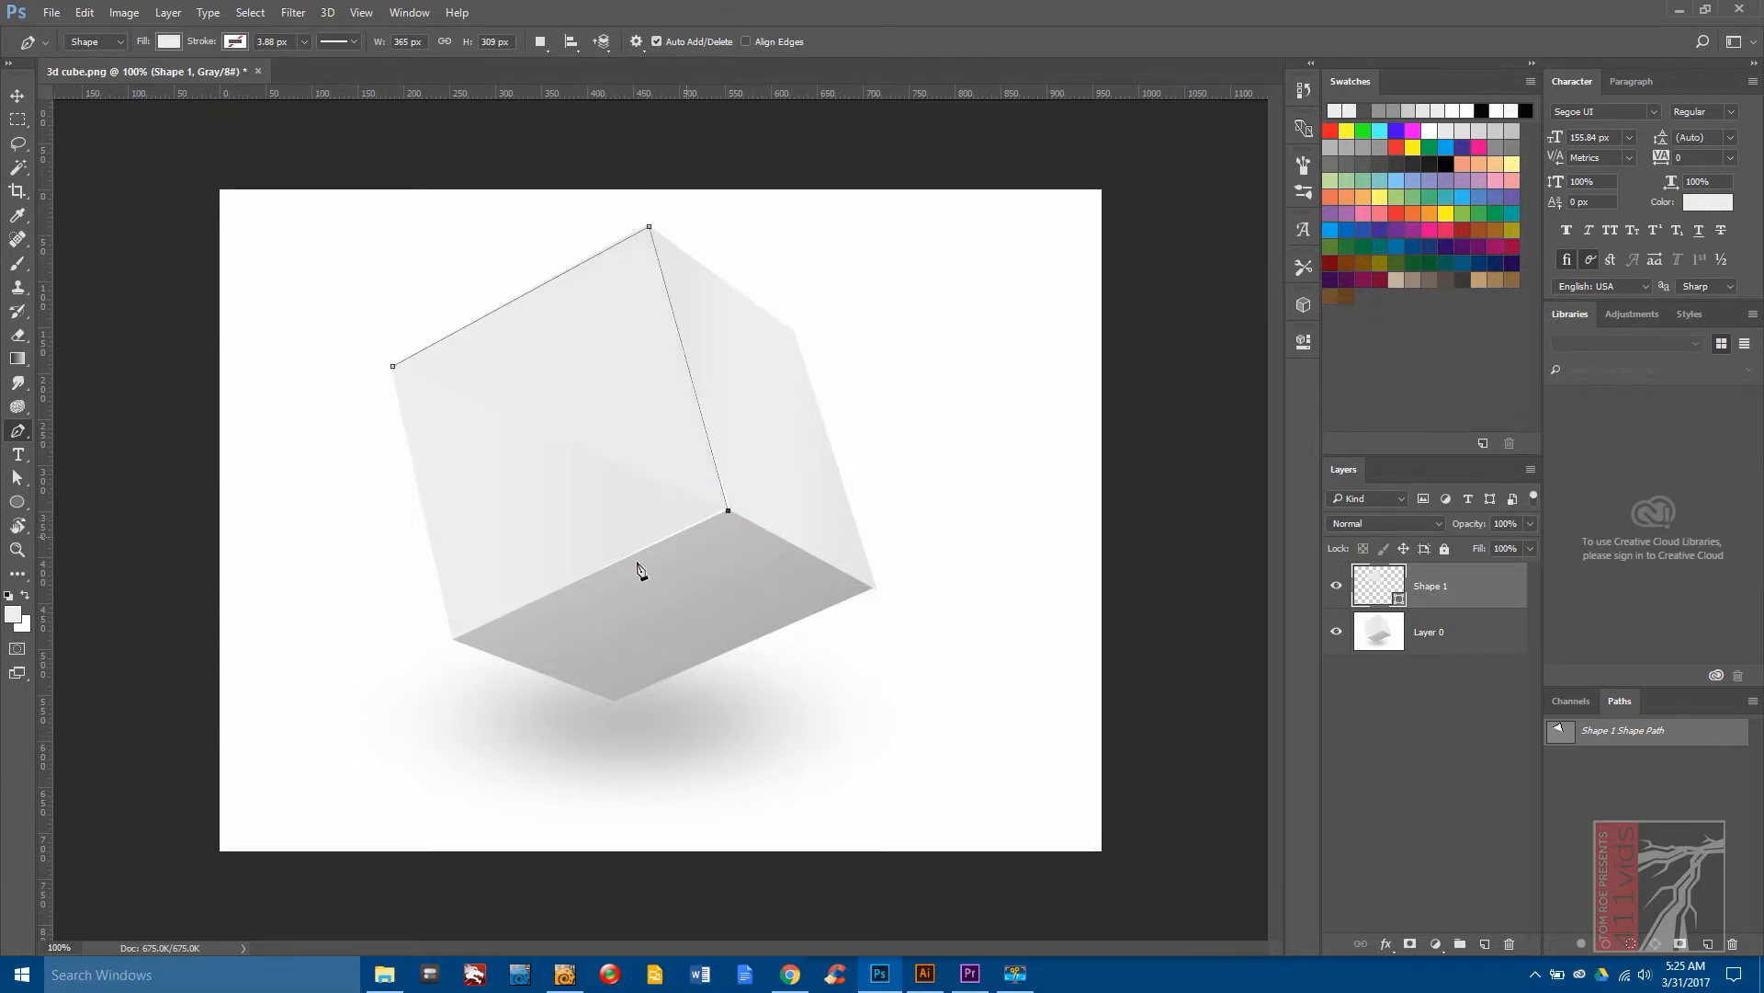
{"action": "left_click", "coordinate": [454, 641]}
{"action": "left_click", "coordinate": [394, 367]}
{"action": "left_click", "coordinate": [1336, 632]}
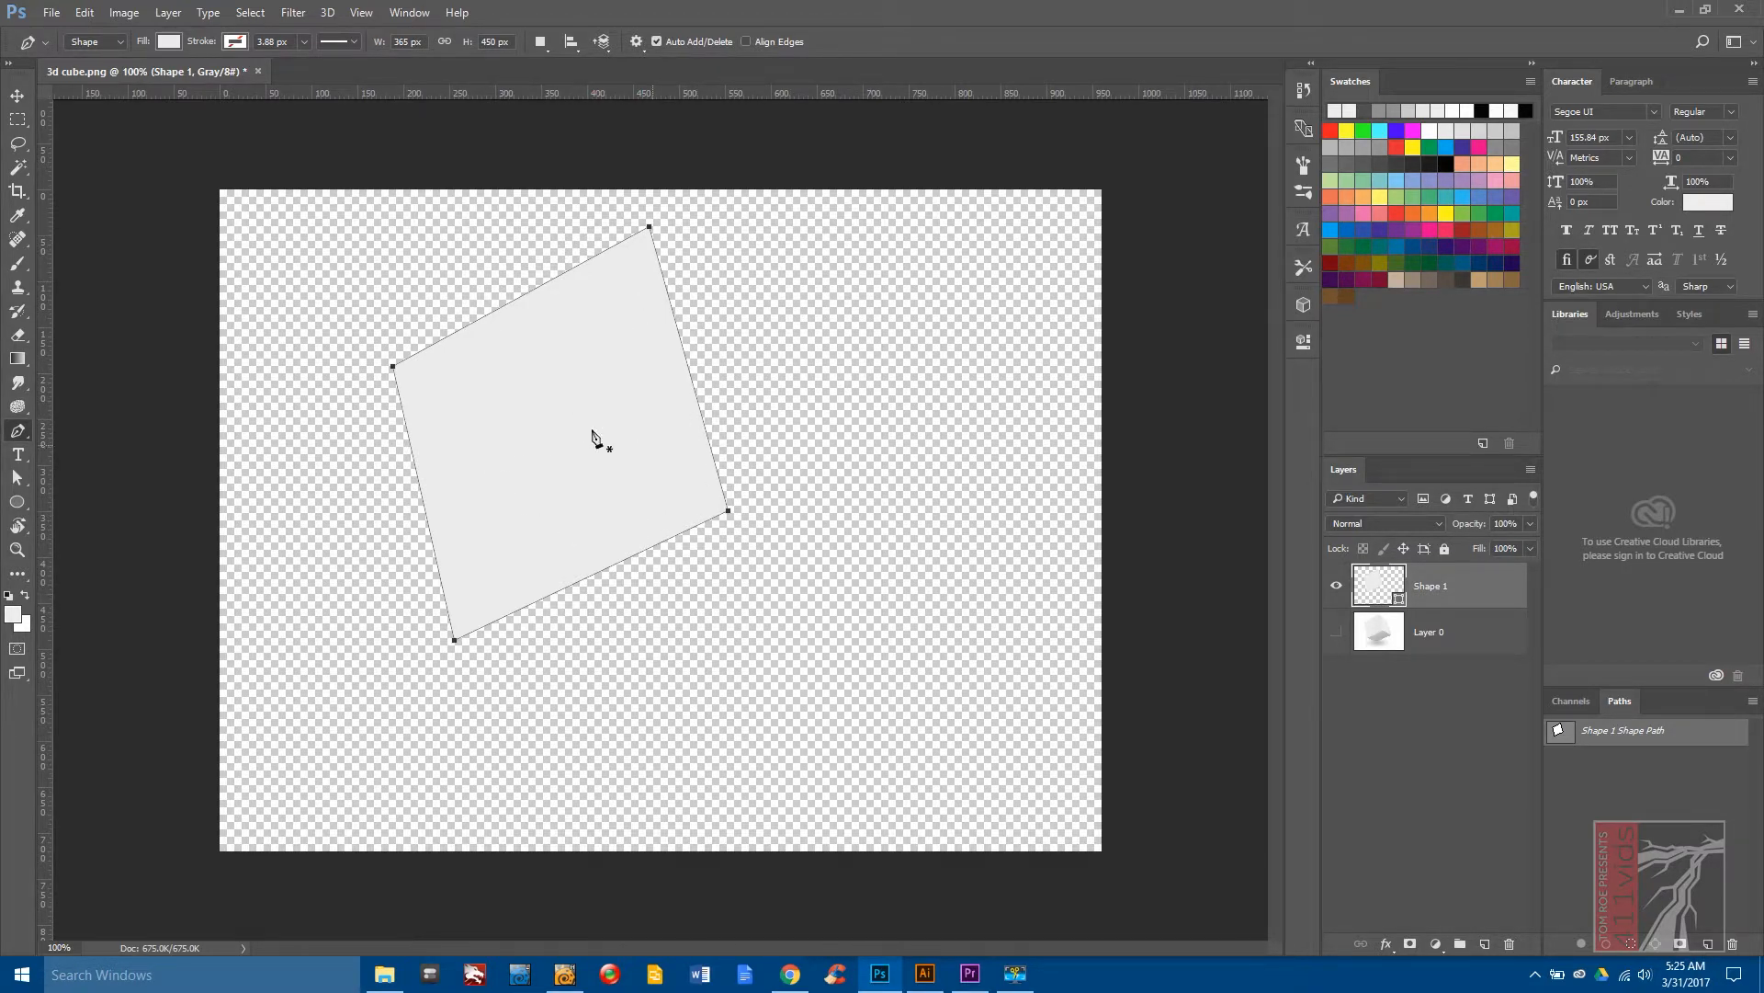
Show the original image layer again and sample the shape fill from the cube's narrow side face.
{"action": "left_click", "coordinate": [1337, 633]}
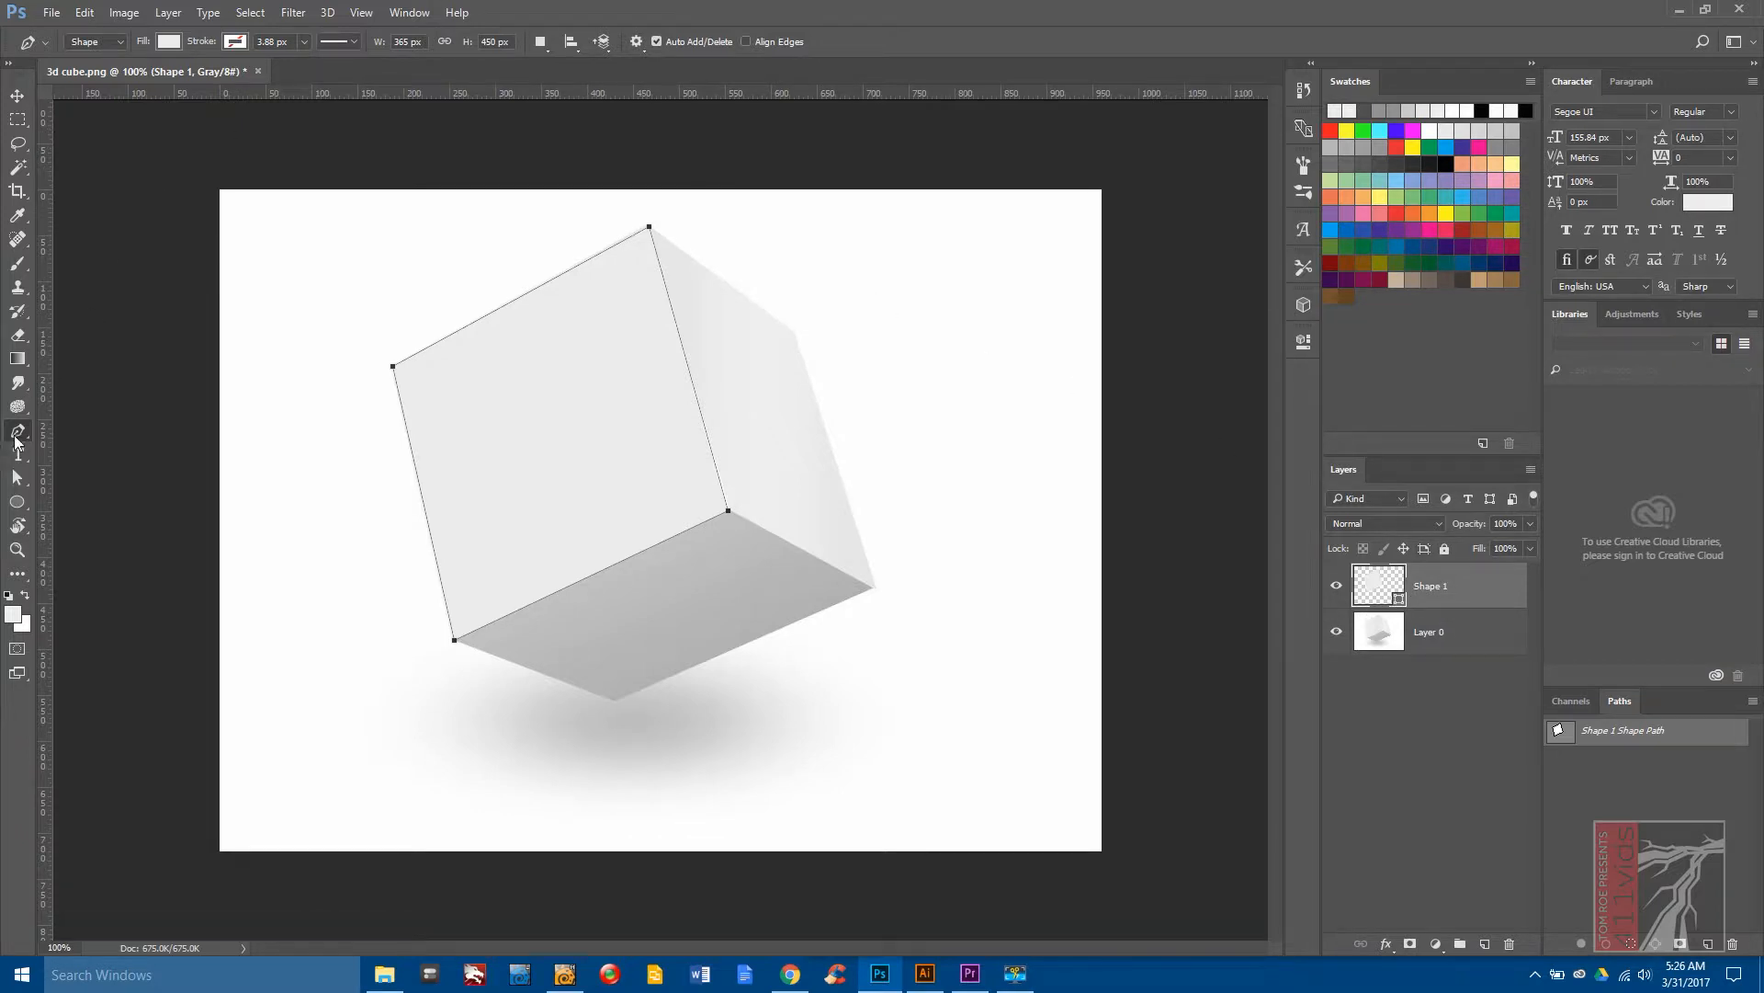
{"action": "left_click", "coordinate": [169, 42]}
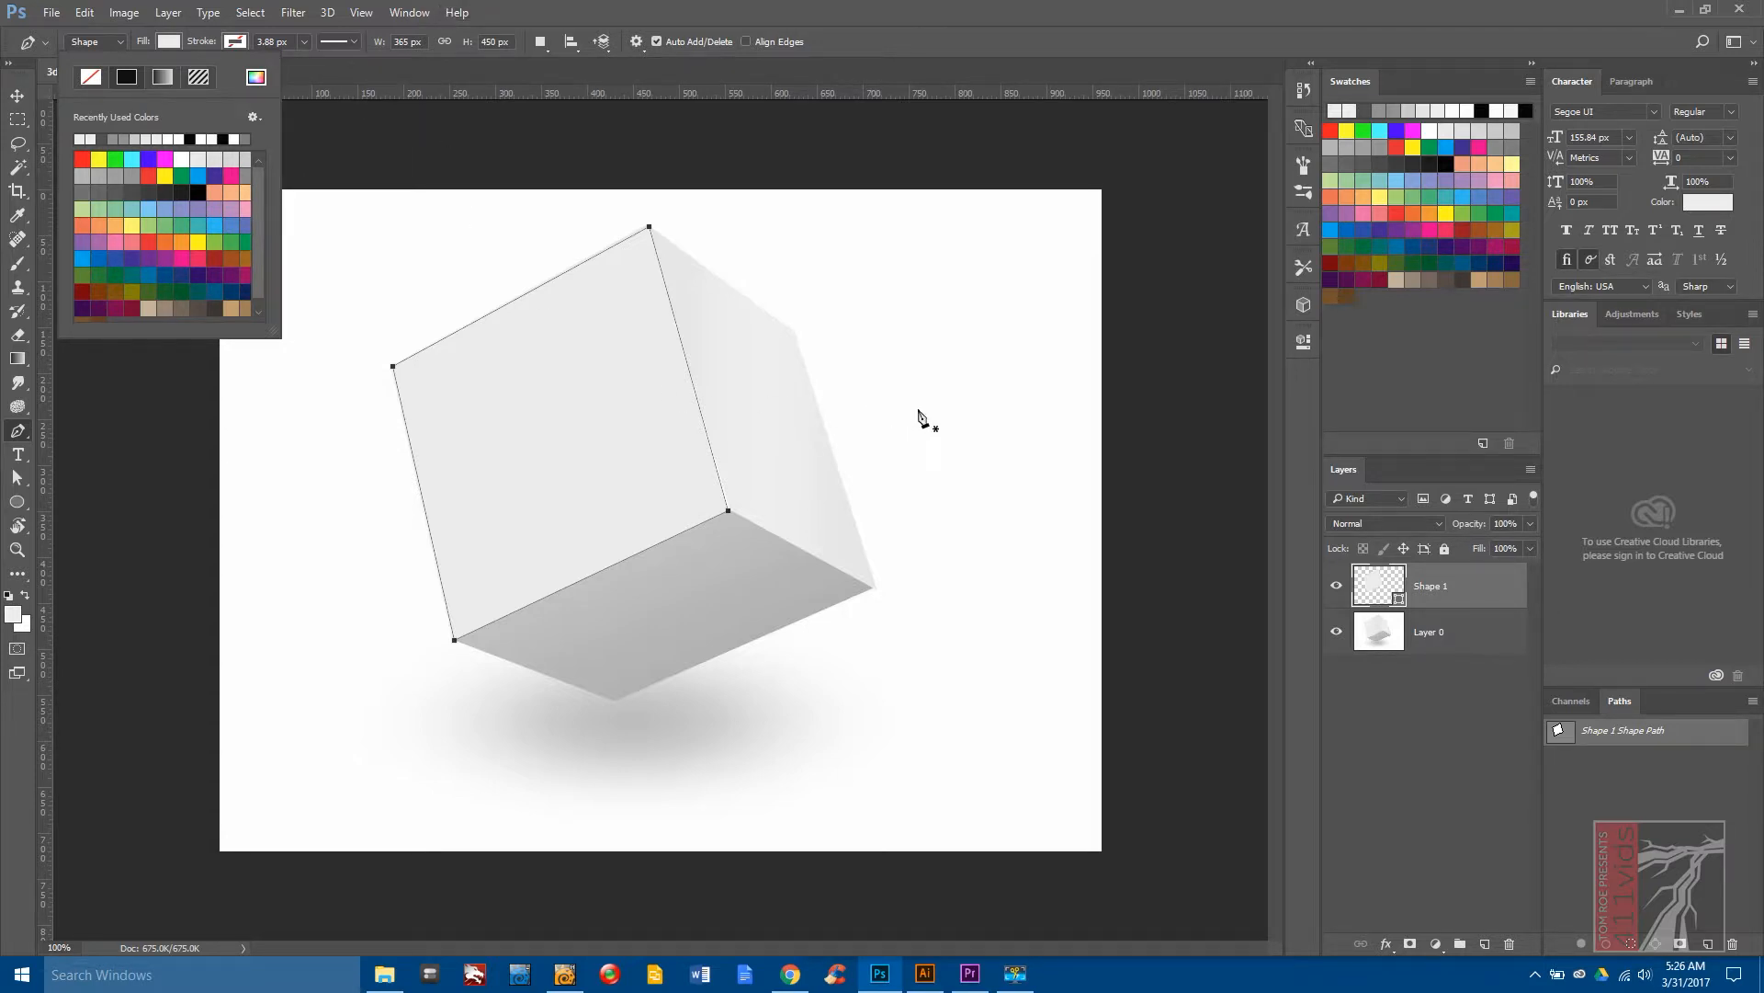
{"action": "key", "text": "Escape"}
{"action": "key", "text": "v"}
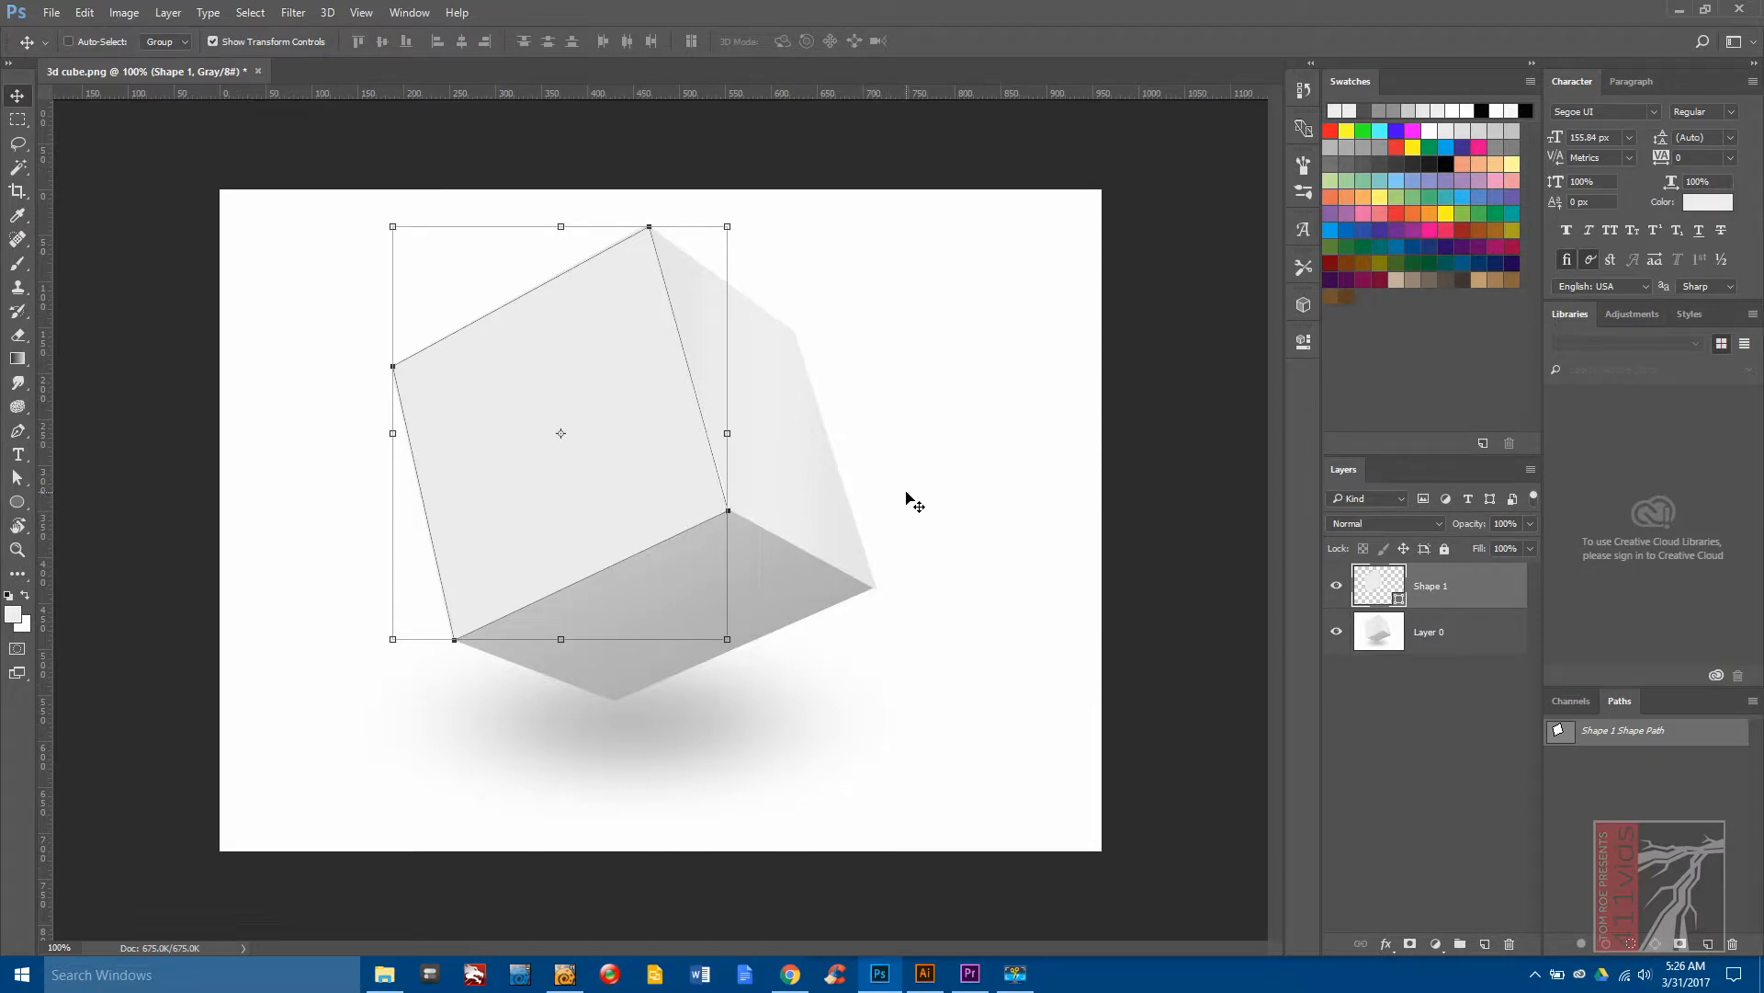
{"action": "key", "text": "p"}
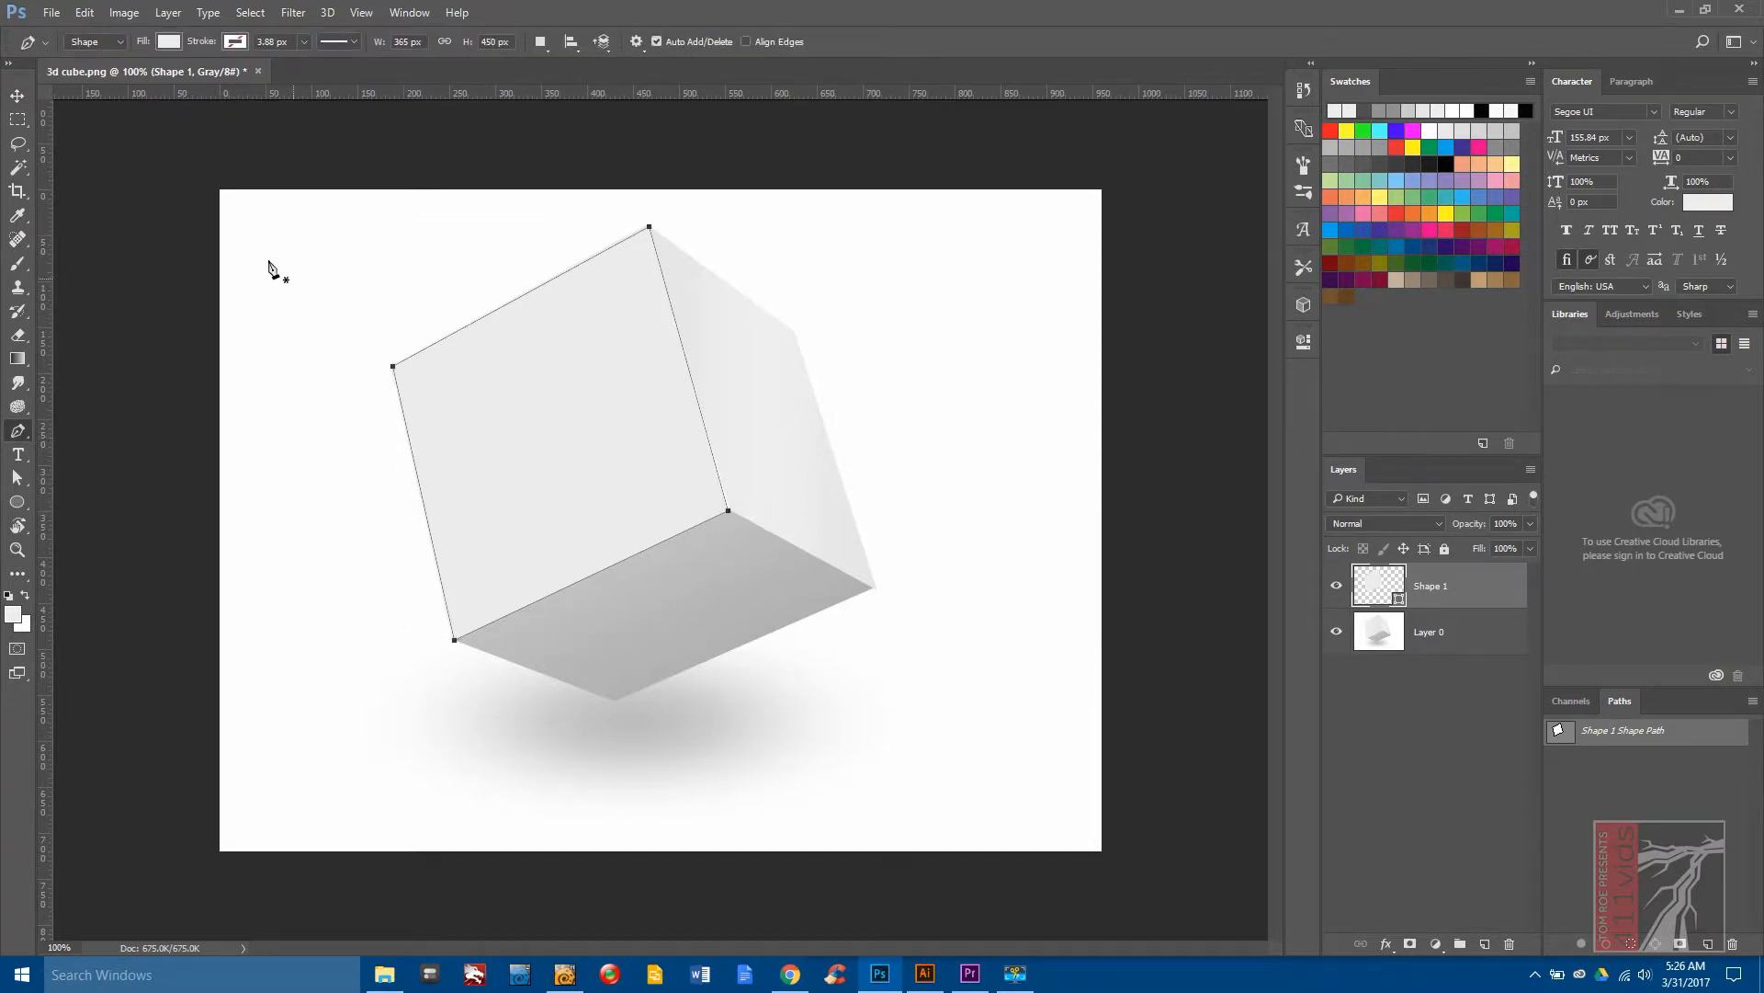
{"action": "left_click", "coordinate": [171, 42]}
{"action": "left_click", "coordinate": [255, 76]}
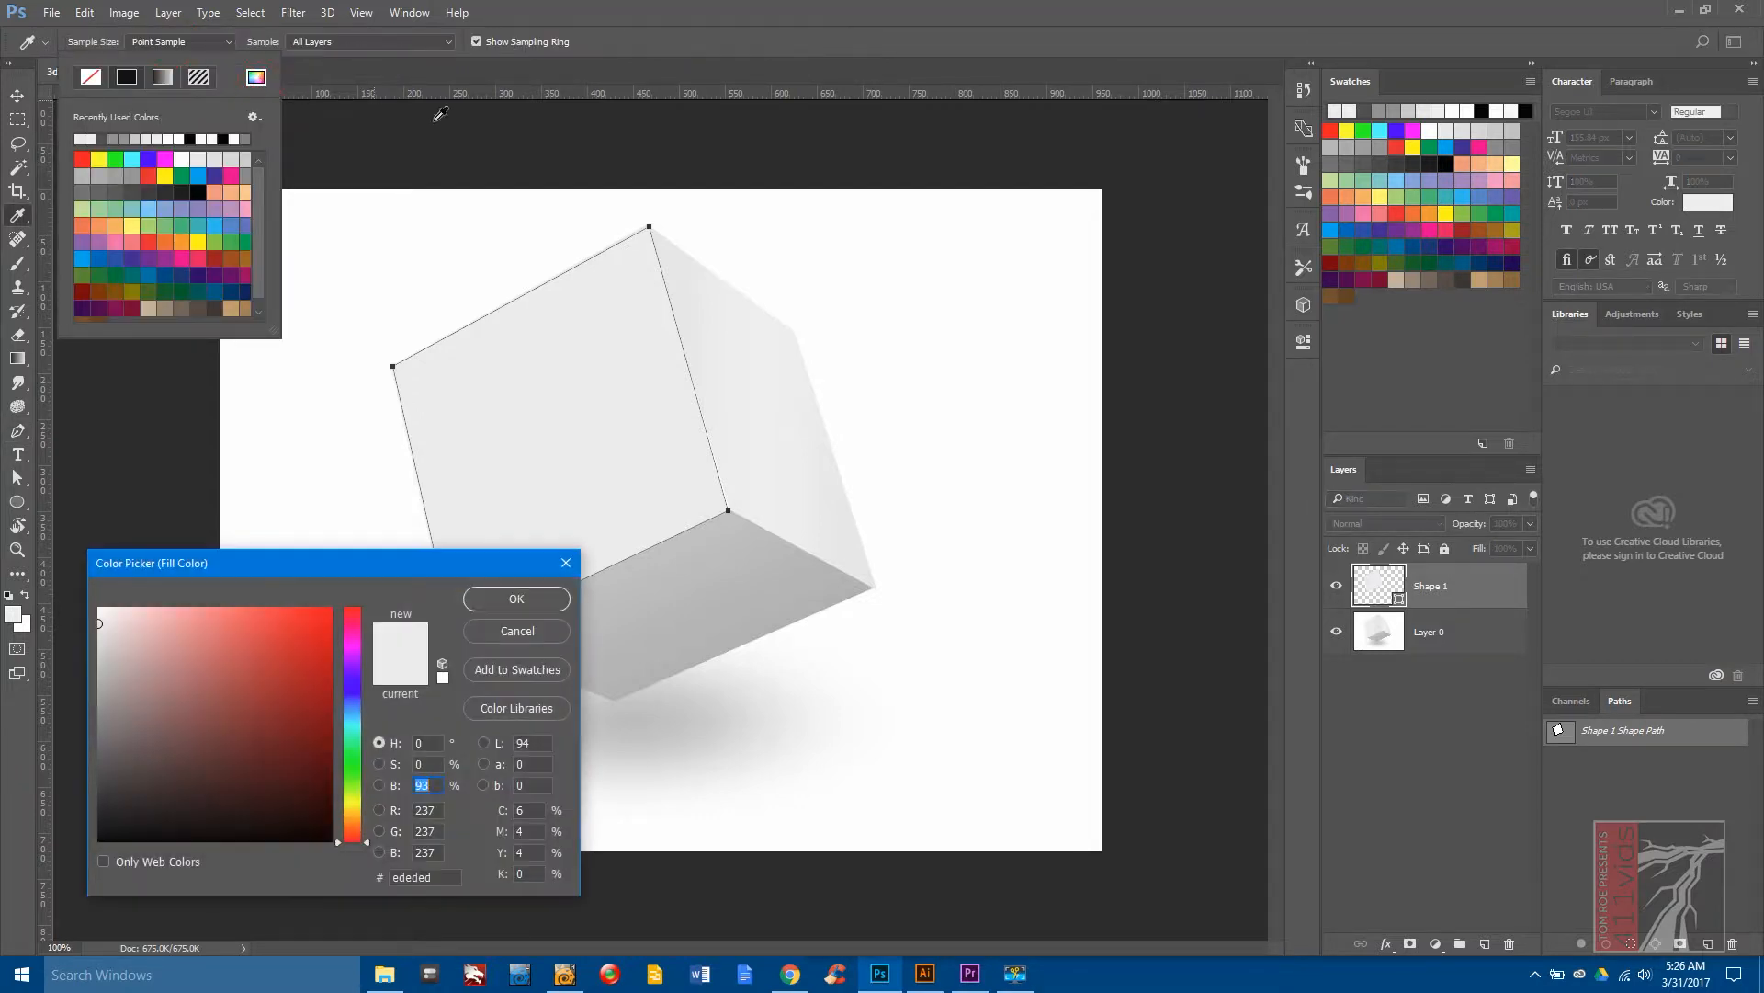
{"action": "left_click", "coordinate": [765, 447]}
{"action": "left_click", "coordinate": [528, 599]}
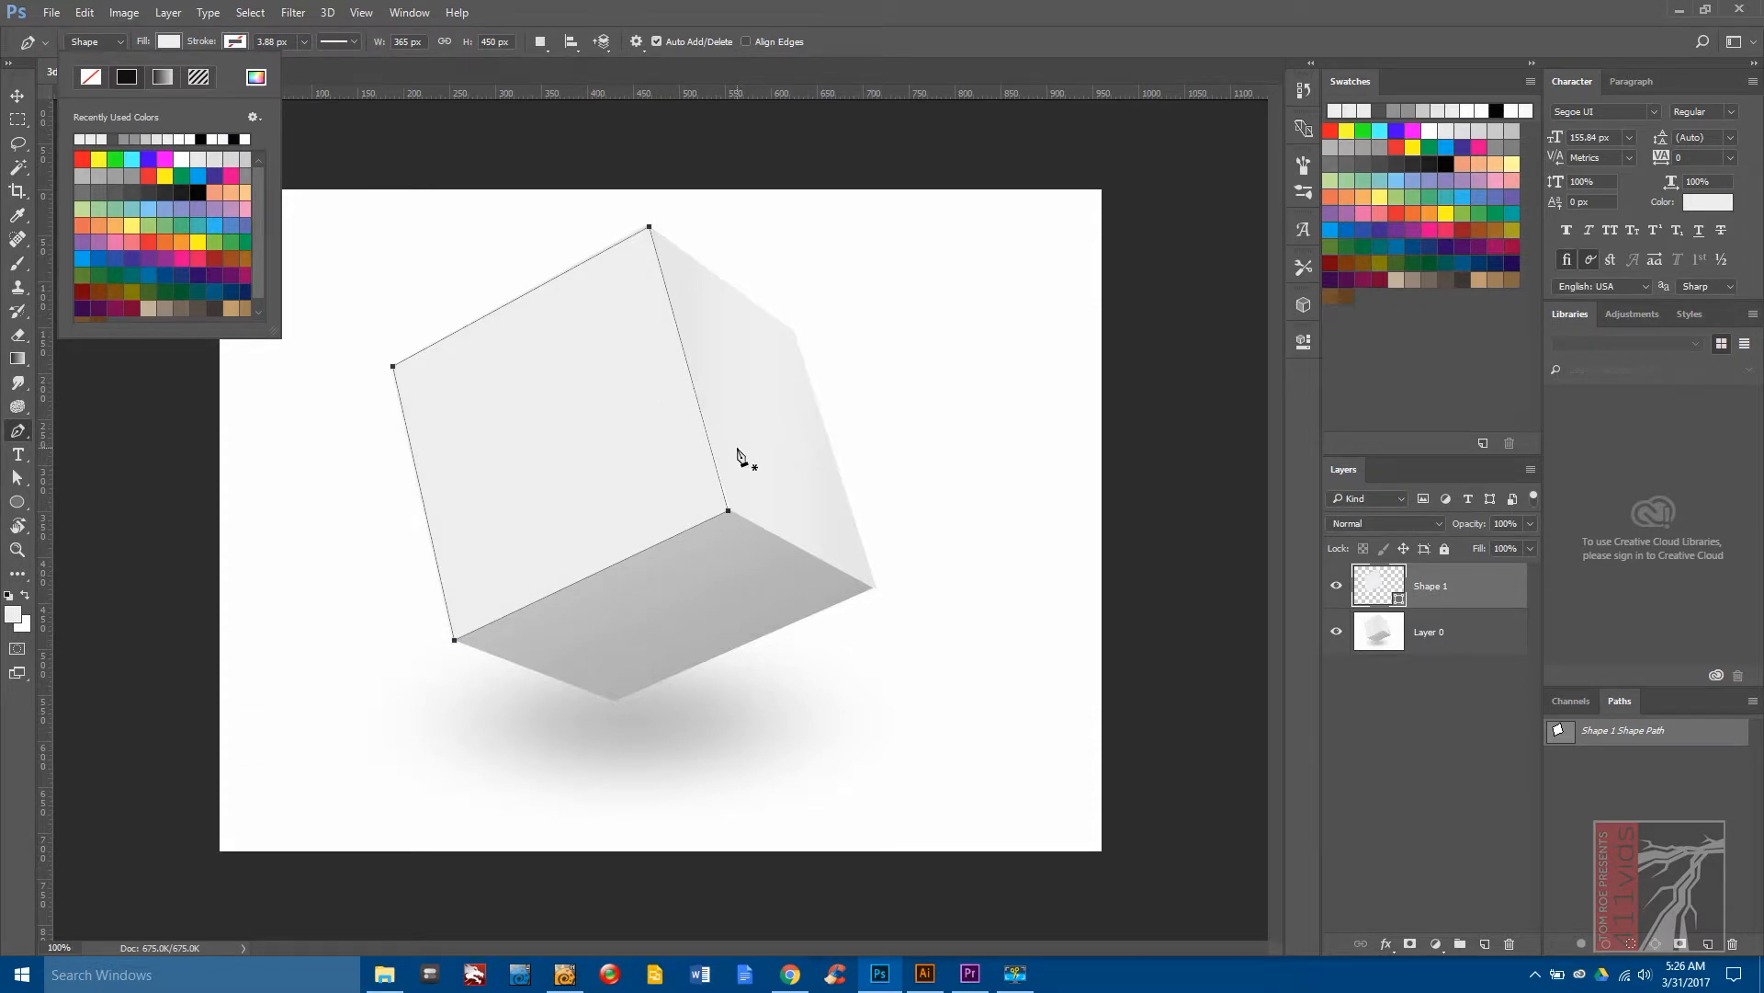
Darken the front-face shape's fill slightly to another light gray using the fill colour picker.
{"action": "left_click", "coordinate": [258, 78]}
{"action": "left_click", "coordinate": [810, 517]}
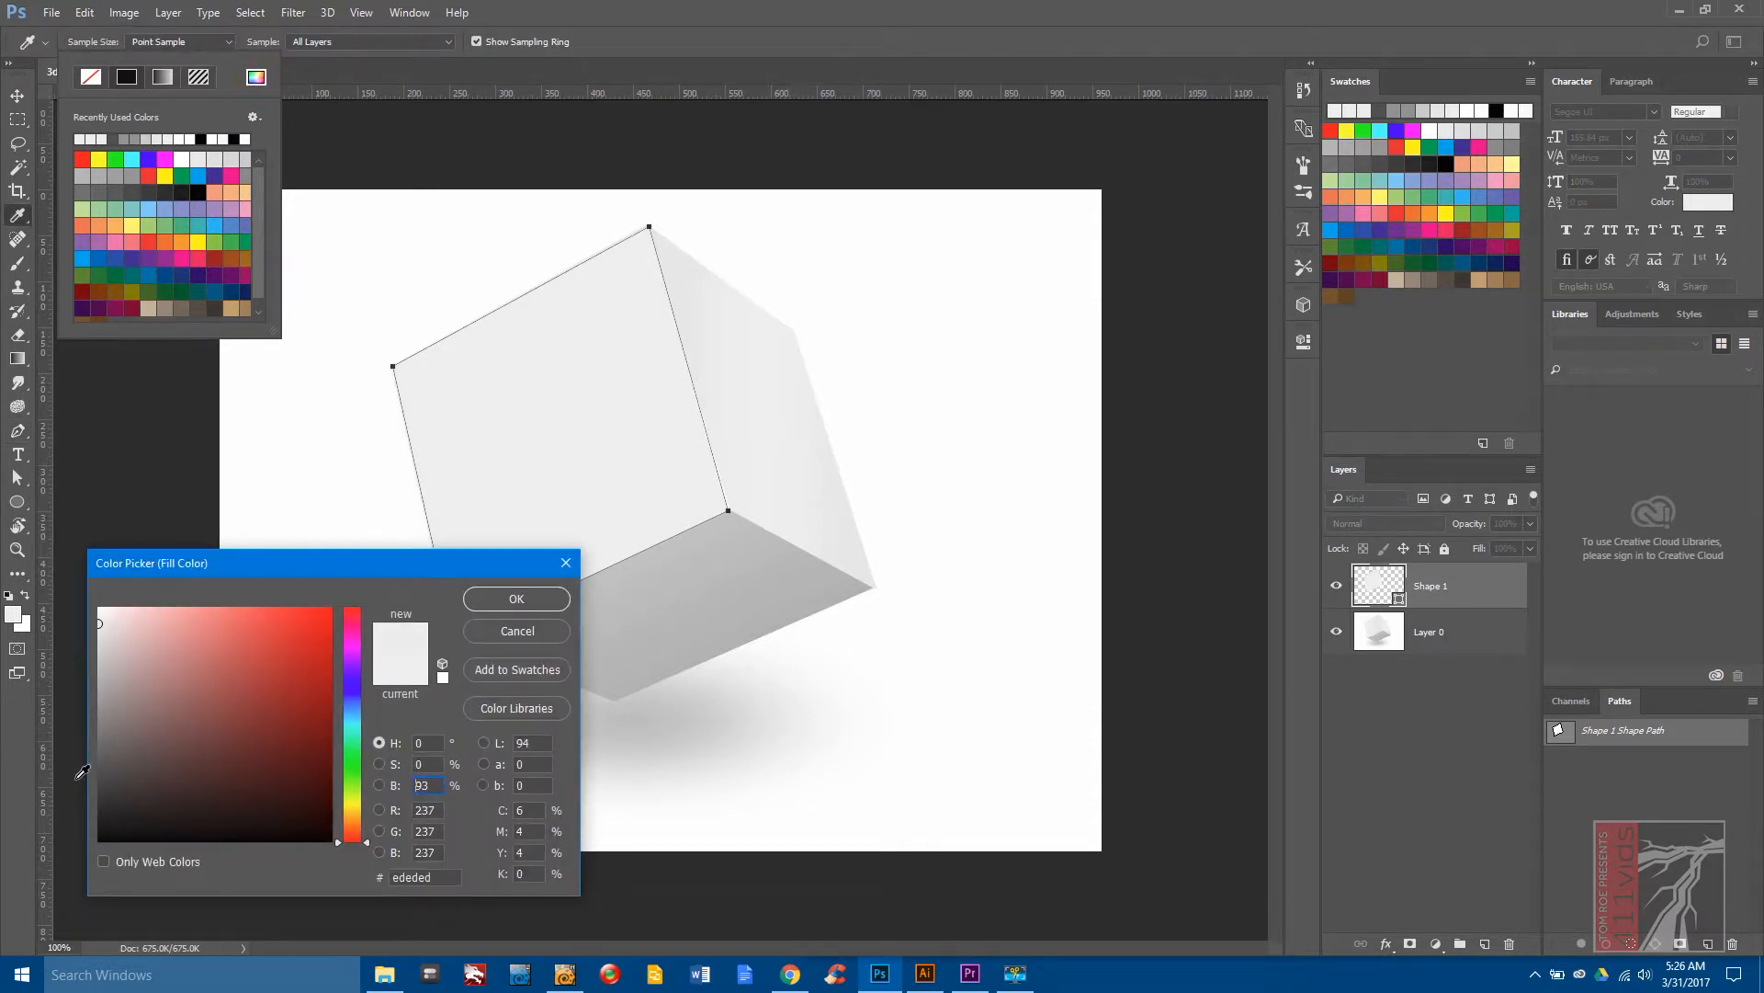
{"action": "left_click", "coordinate": [480, 428]}
{"action": "left_click", "coordinate": [753, 430]}
{"action": "left_click_drag", "start_coordinate": [101, 624], "coordinate": [92, 628]}
{"action": "left_click", "coordinate": [503, 601]}
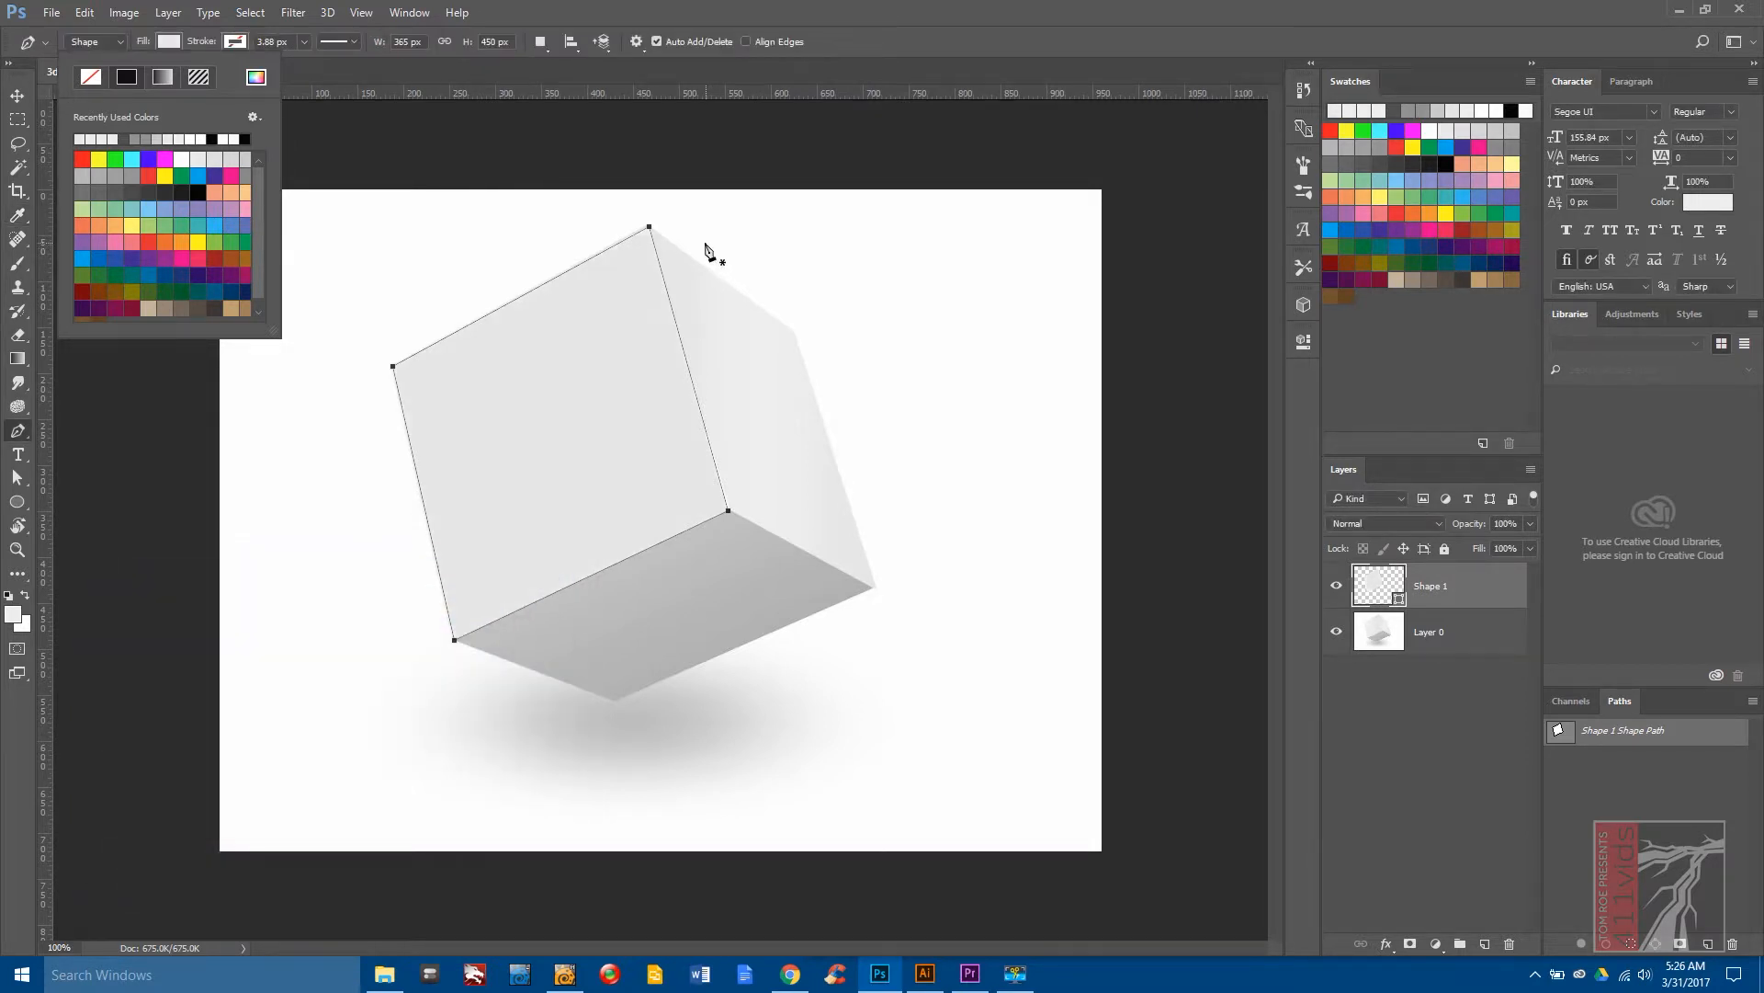
Draw a closed four-point Pen shape along the corners of the cube's narrow side face.
{"action": "left_click", "coordinate": [875, 589]}
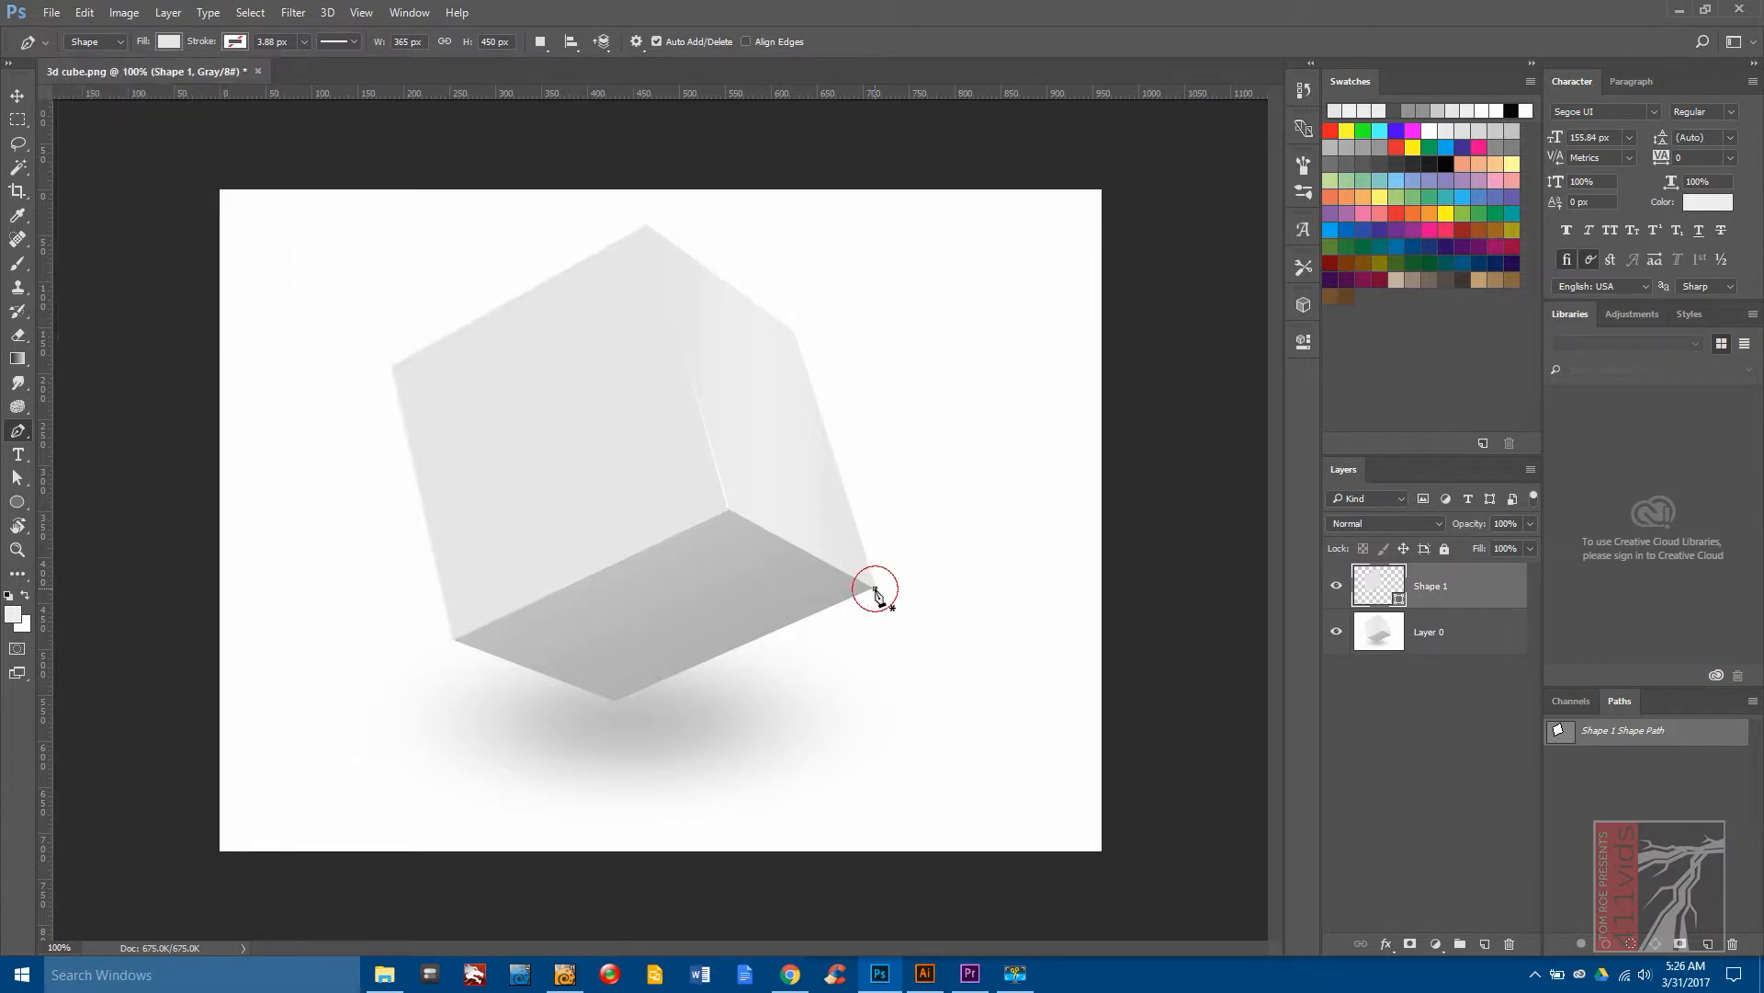
{"action": "left_click", "coordinate": [727, 510]}
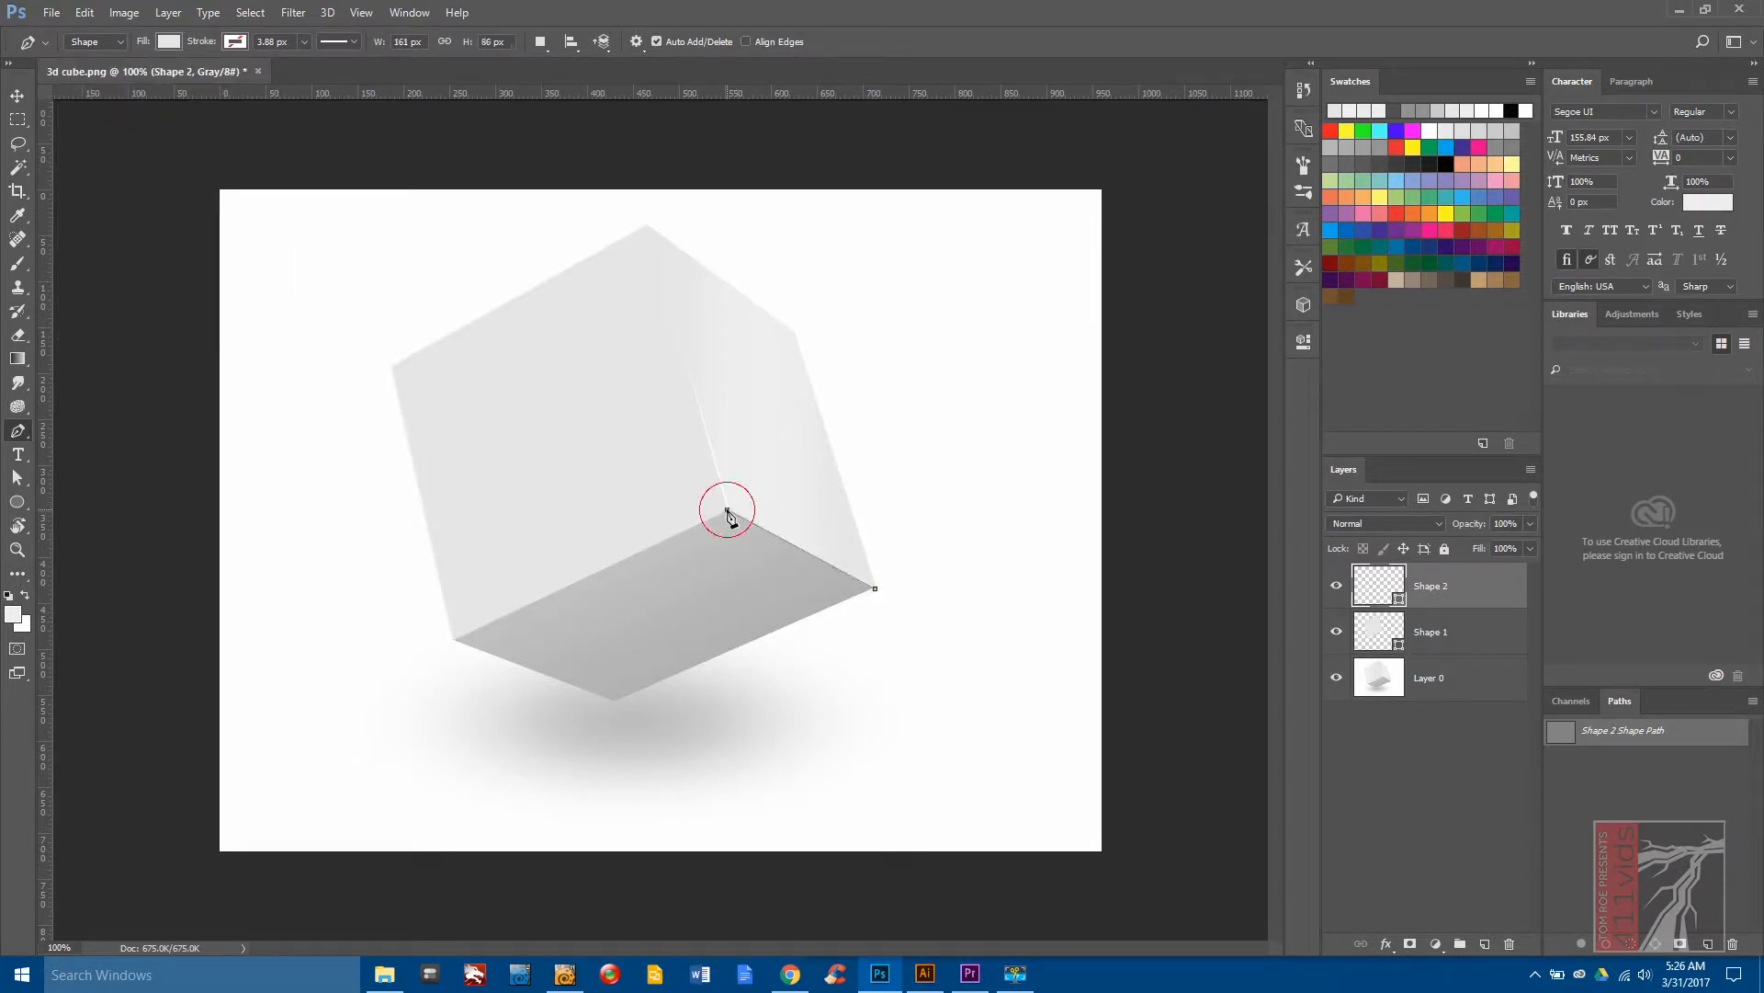
{"action": "left_click", "coordinate": [646, 227]}
{"action": "left_click", "coordinate": [795, 335]}
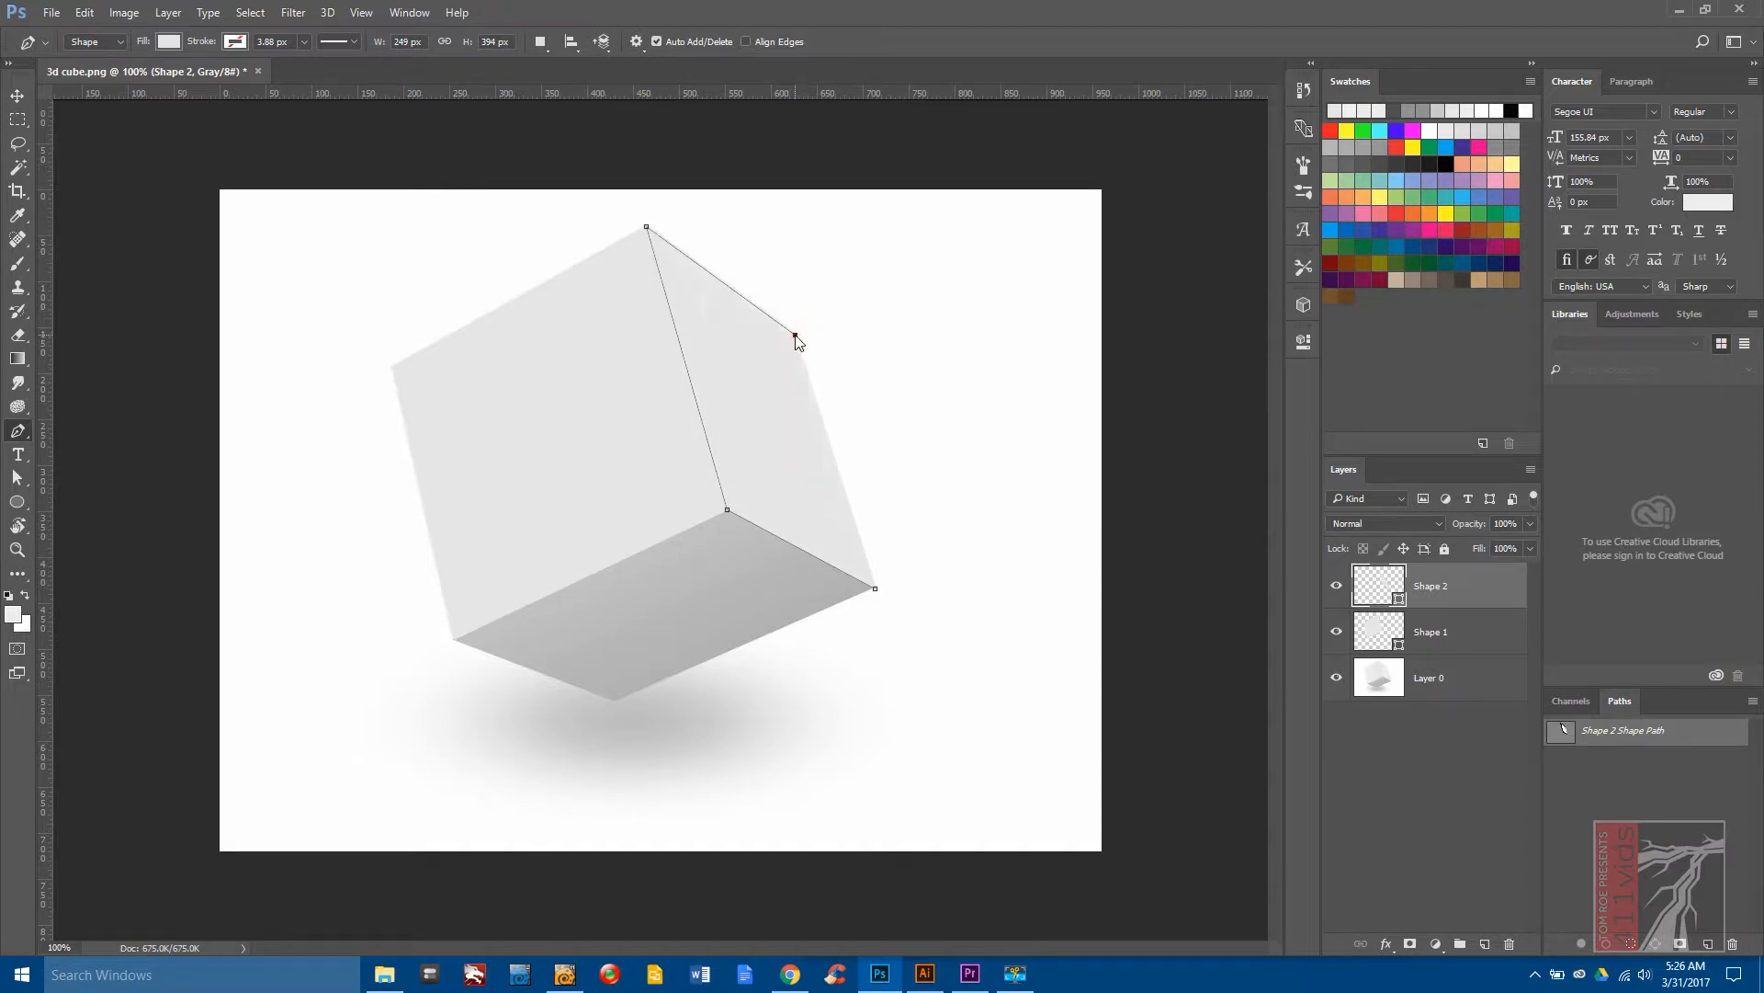
{"action": "left_click", "coordinate": [876, 590]}
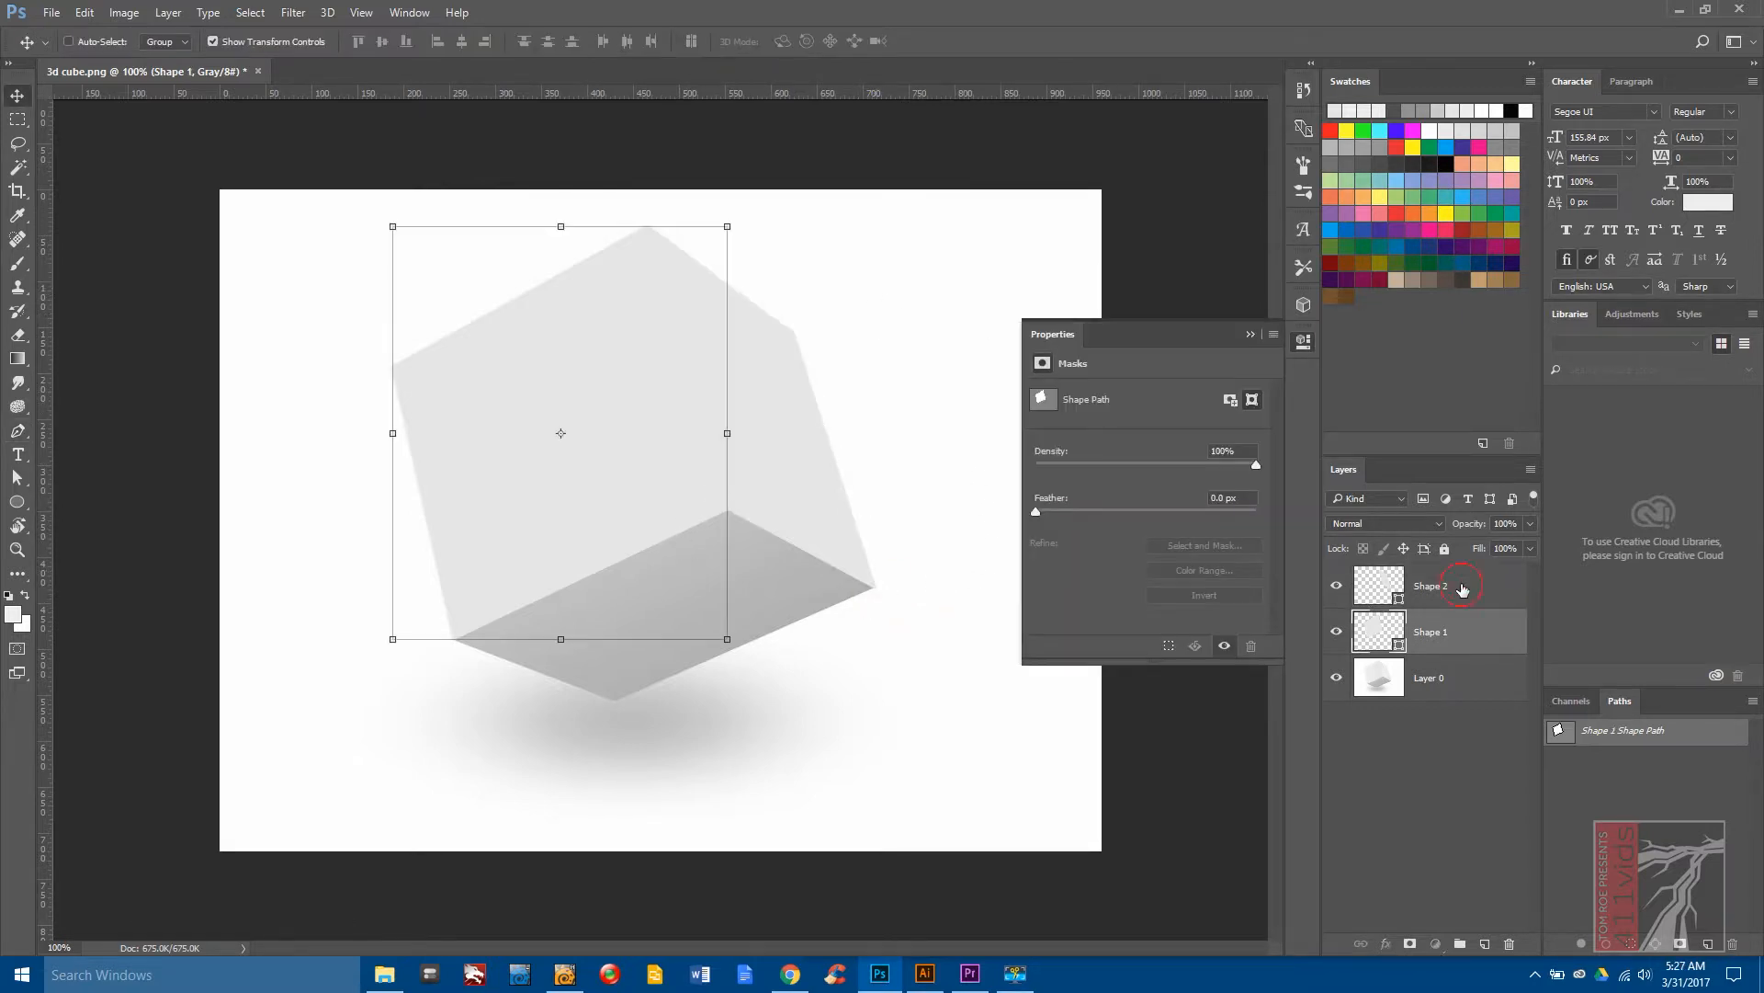
Recolour the narrow side face's shape to gray d3d3d3 and collapse the mask properties.
{"action": "left_click", "coordinate": [1453, 583]}
{"action": "double_click", "coordinate": [1395, 599]}
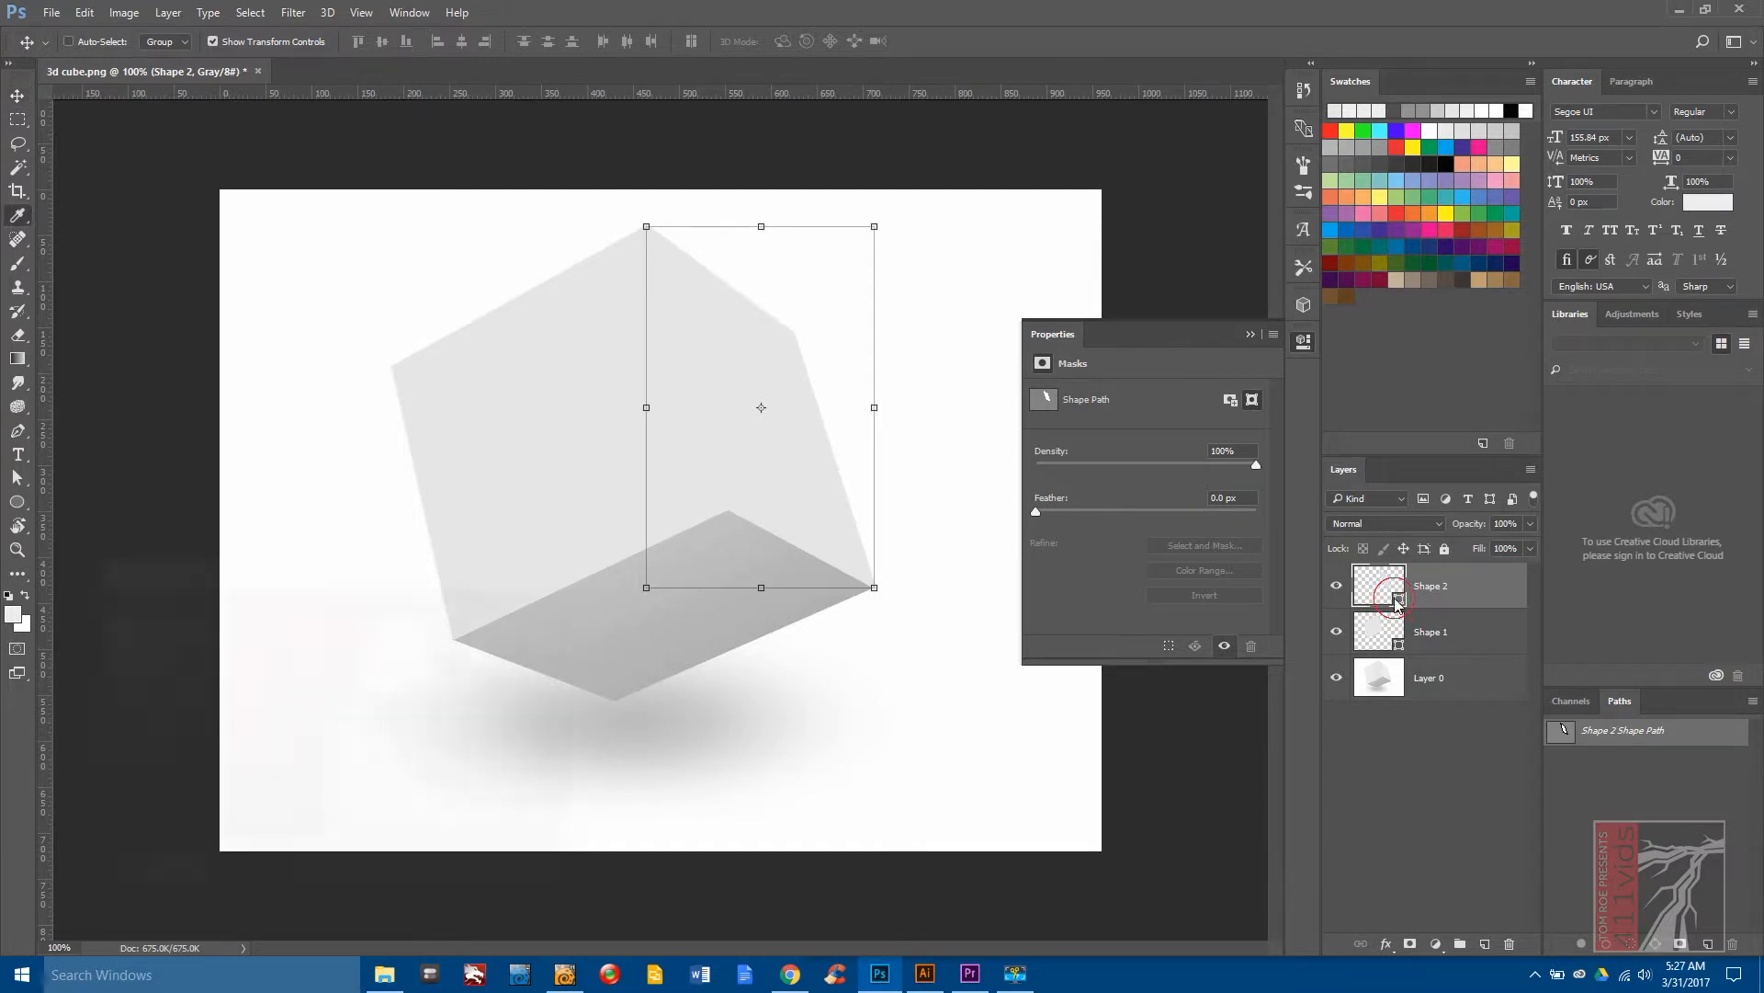
{"action": "mouse_move", "coordinate": [139, 688]}
{"action": "left_mouse_down"}
{"action": "mouse_move", "coordinate": [81, 654]}
{"action": "mouse_move", "coordinate": [100, 663]}
{"action": "mouse_move", "coordinate": [99, 640]}
{"action": "left_mouse_up"}
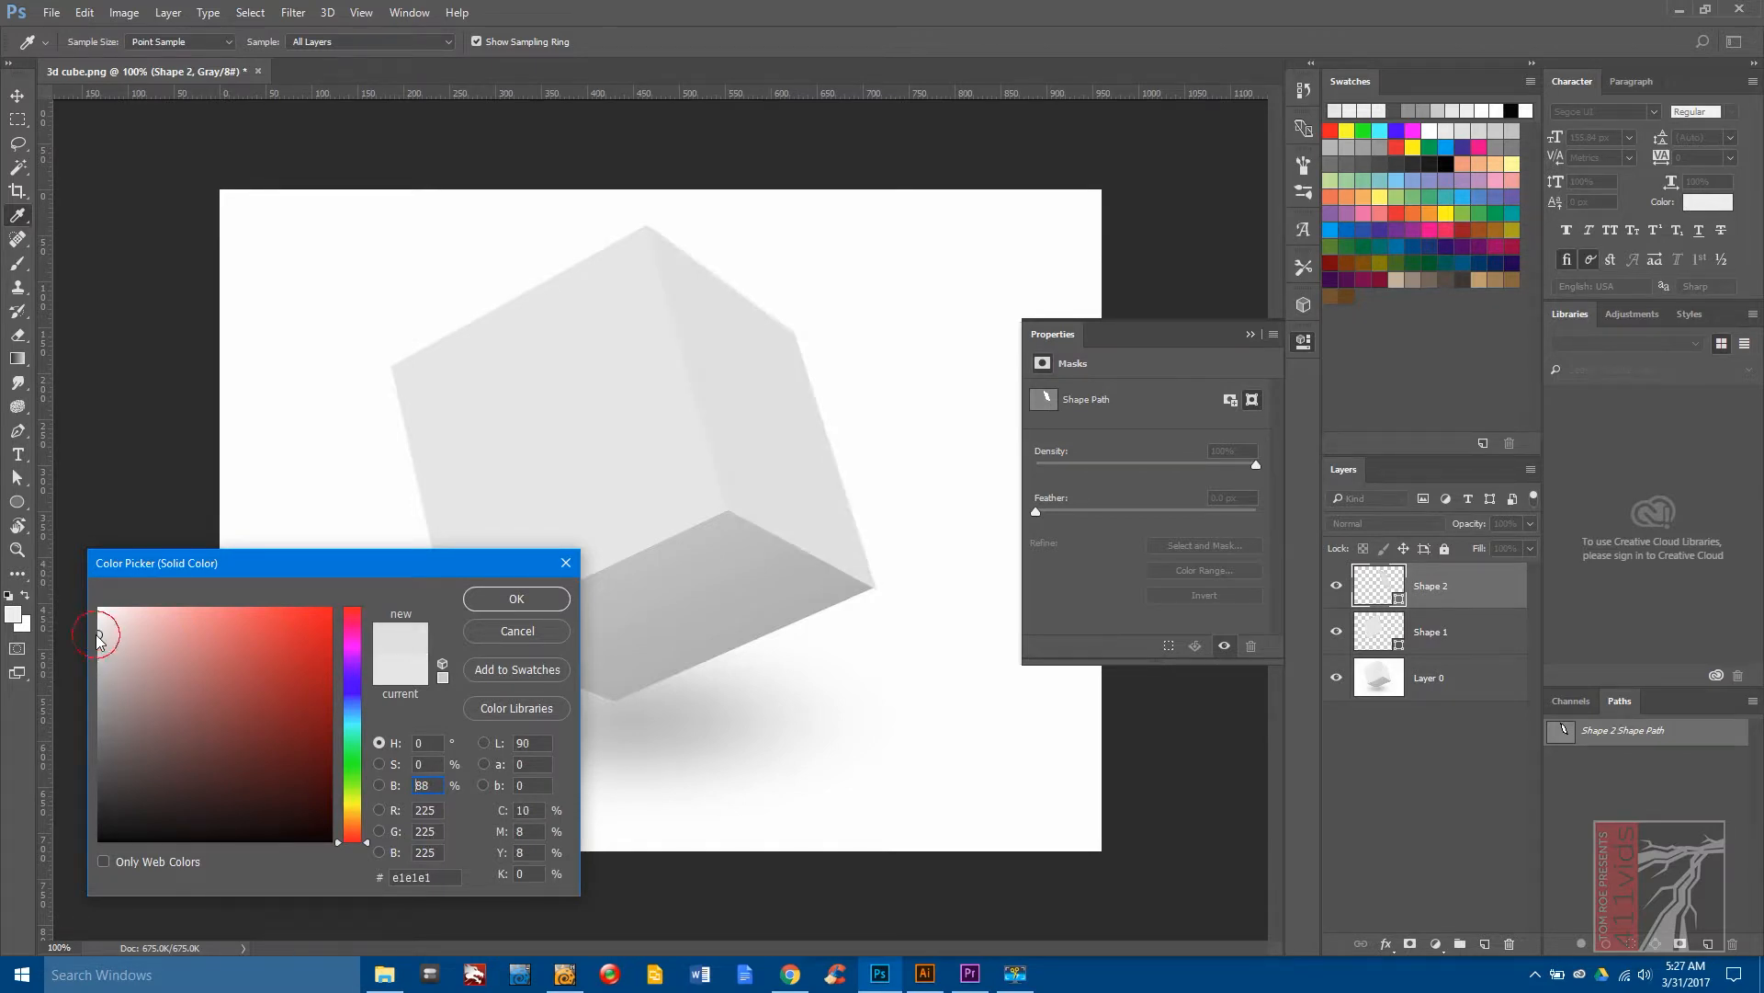
{"action": "mouse_move", "coordinate": [95, 652]}
{"action": "left_mouse_down"}
{"action": "mouse_move", "coordinate": [90, 668]}
{"action": "mouse_move", "coordinate": [100, 646]}
{"action": "left_mouse_up"}
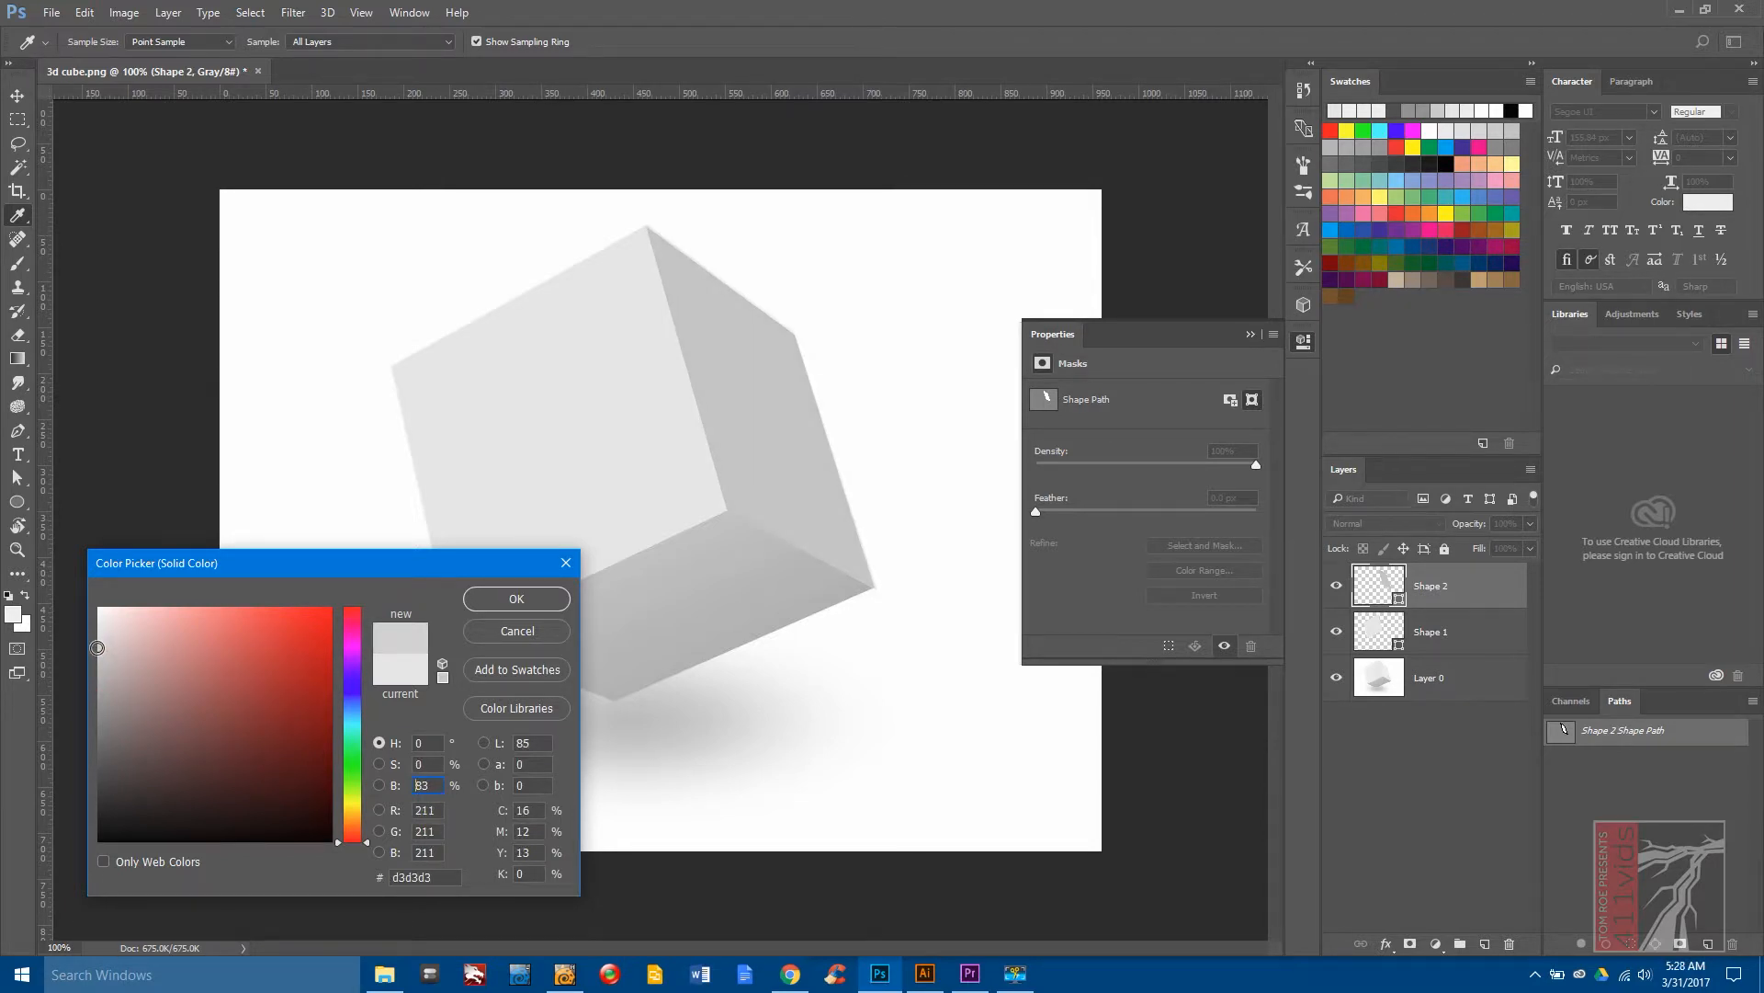
{"action": "left_click", "coordinate": [511, 599]}
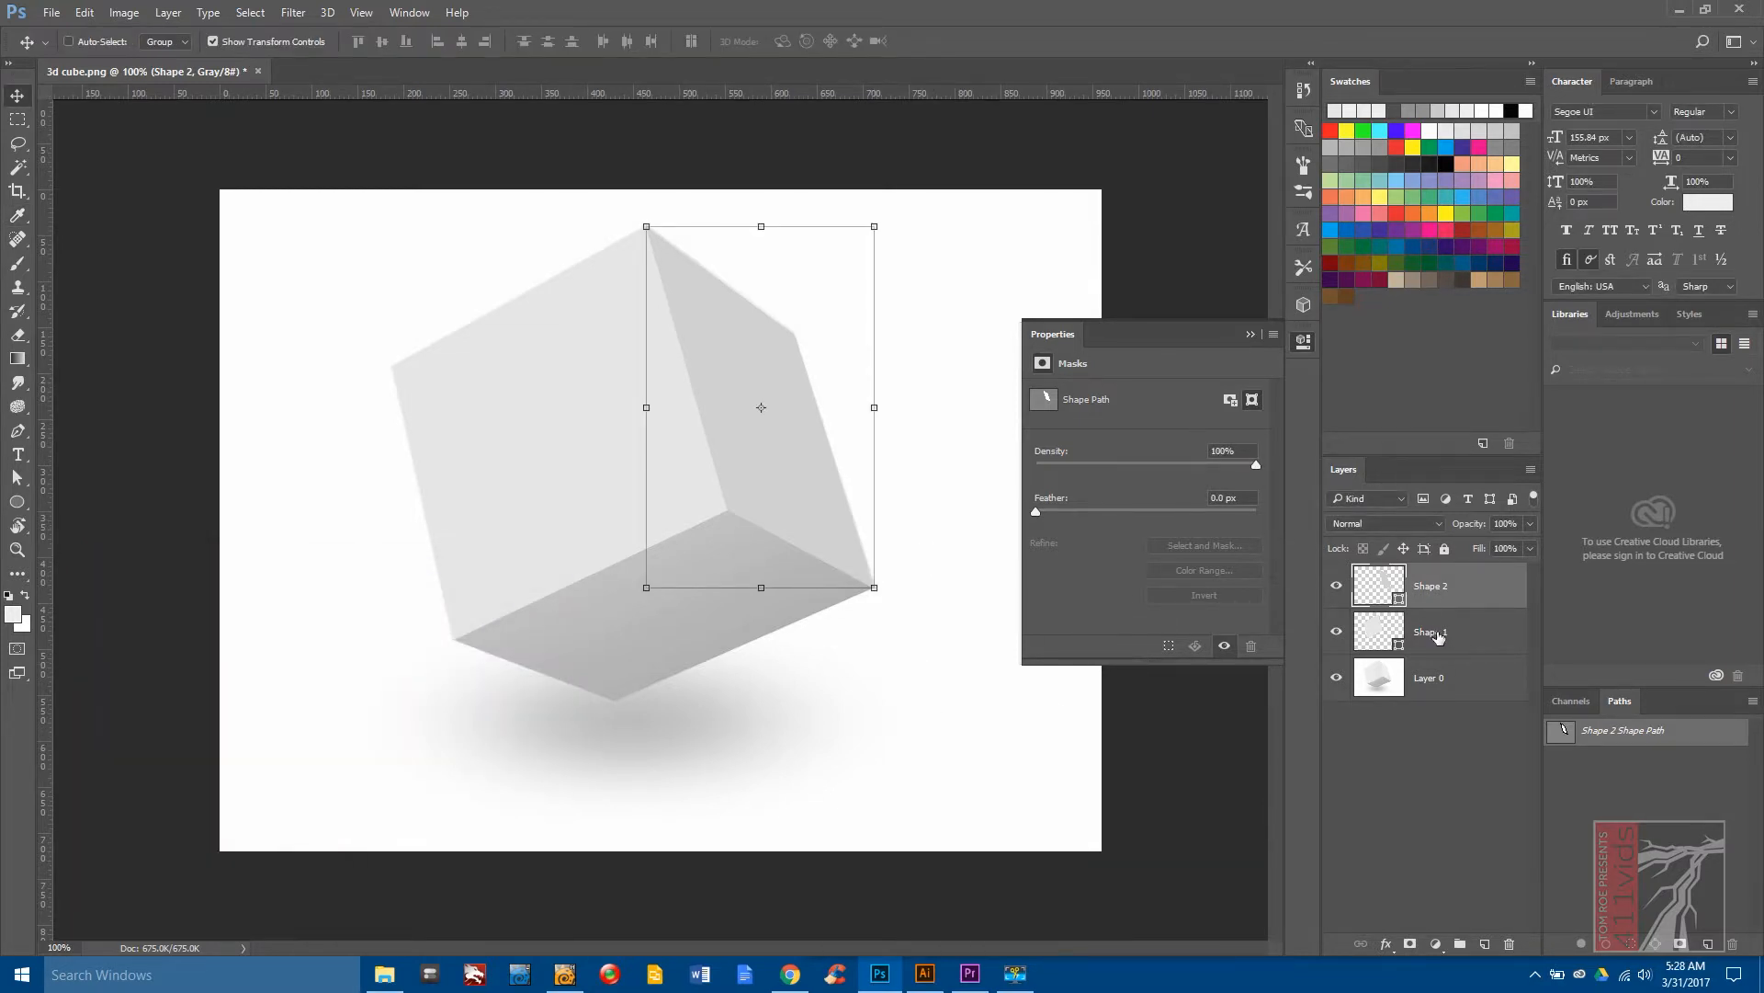
{"action": "left_click", "coordinate": [1249, 334]}
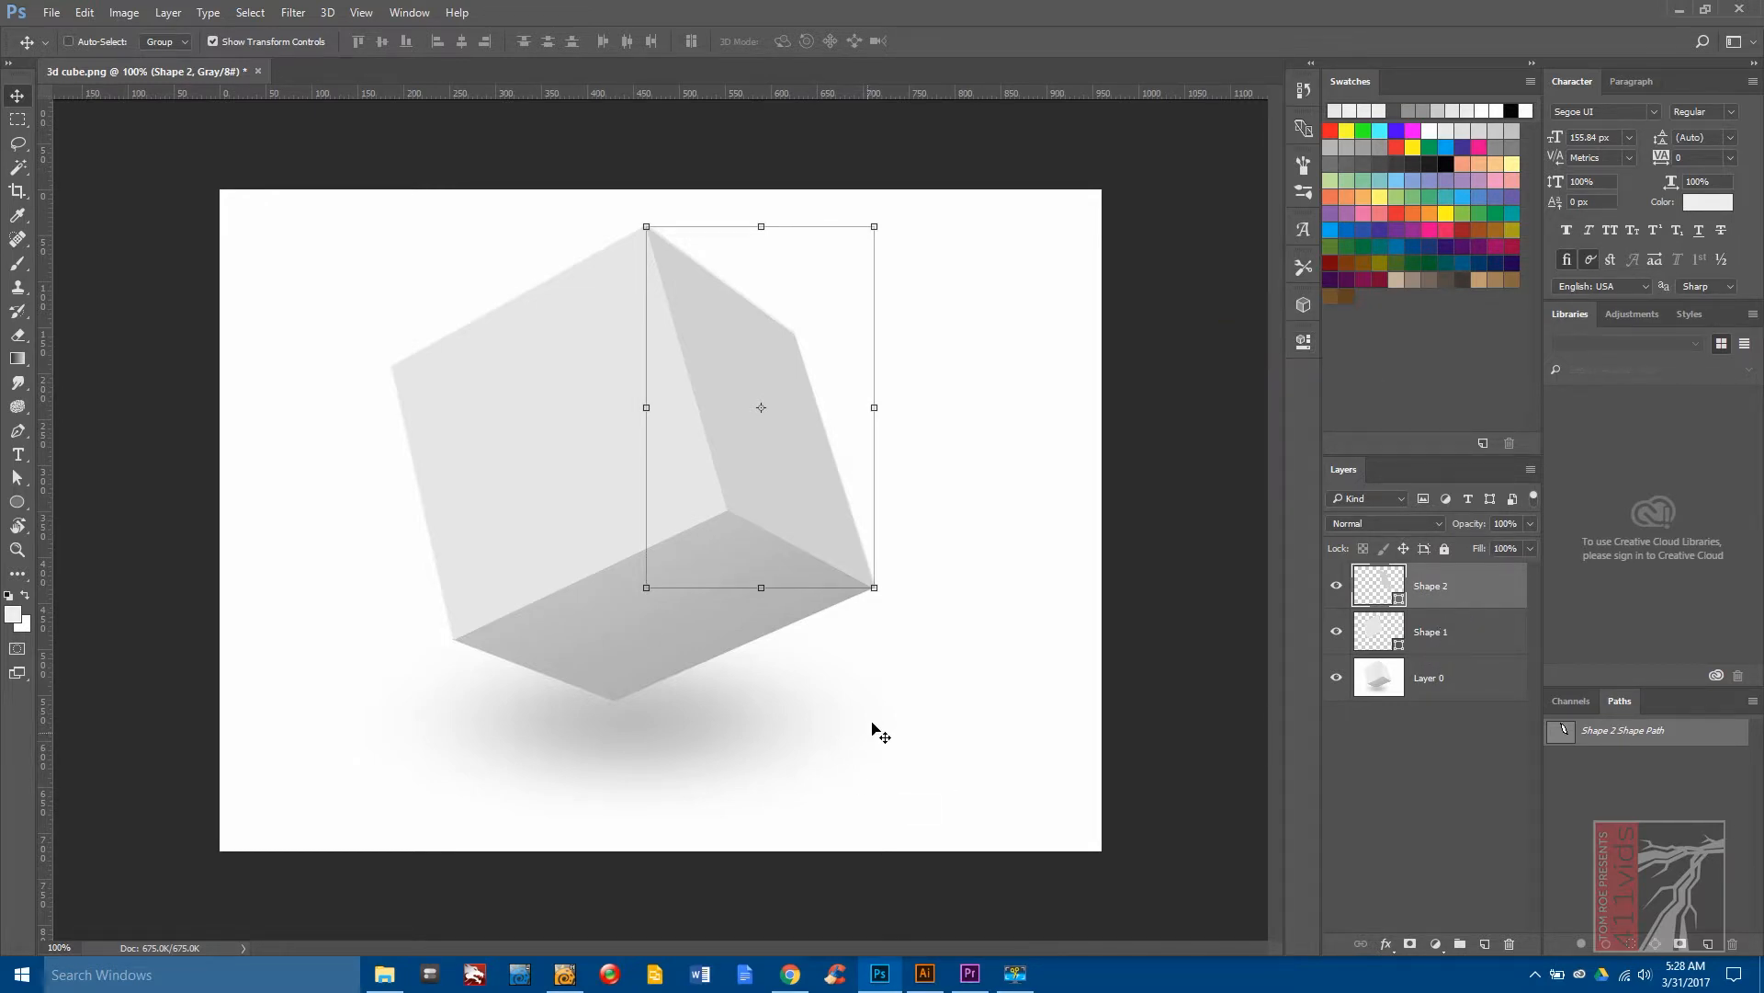
Make the original image layer active and set the Pen tool's shape fill to gray 898989.
{"action": "left_click", "coordinate": [1444, 632]}
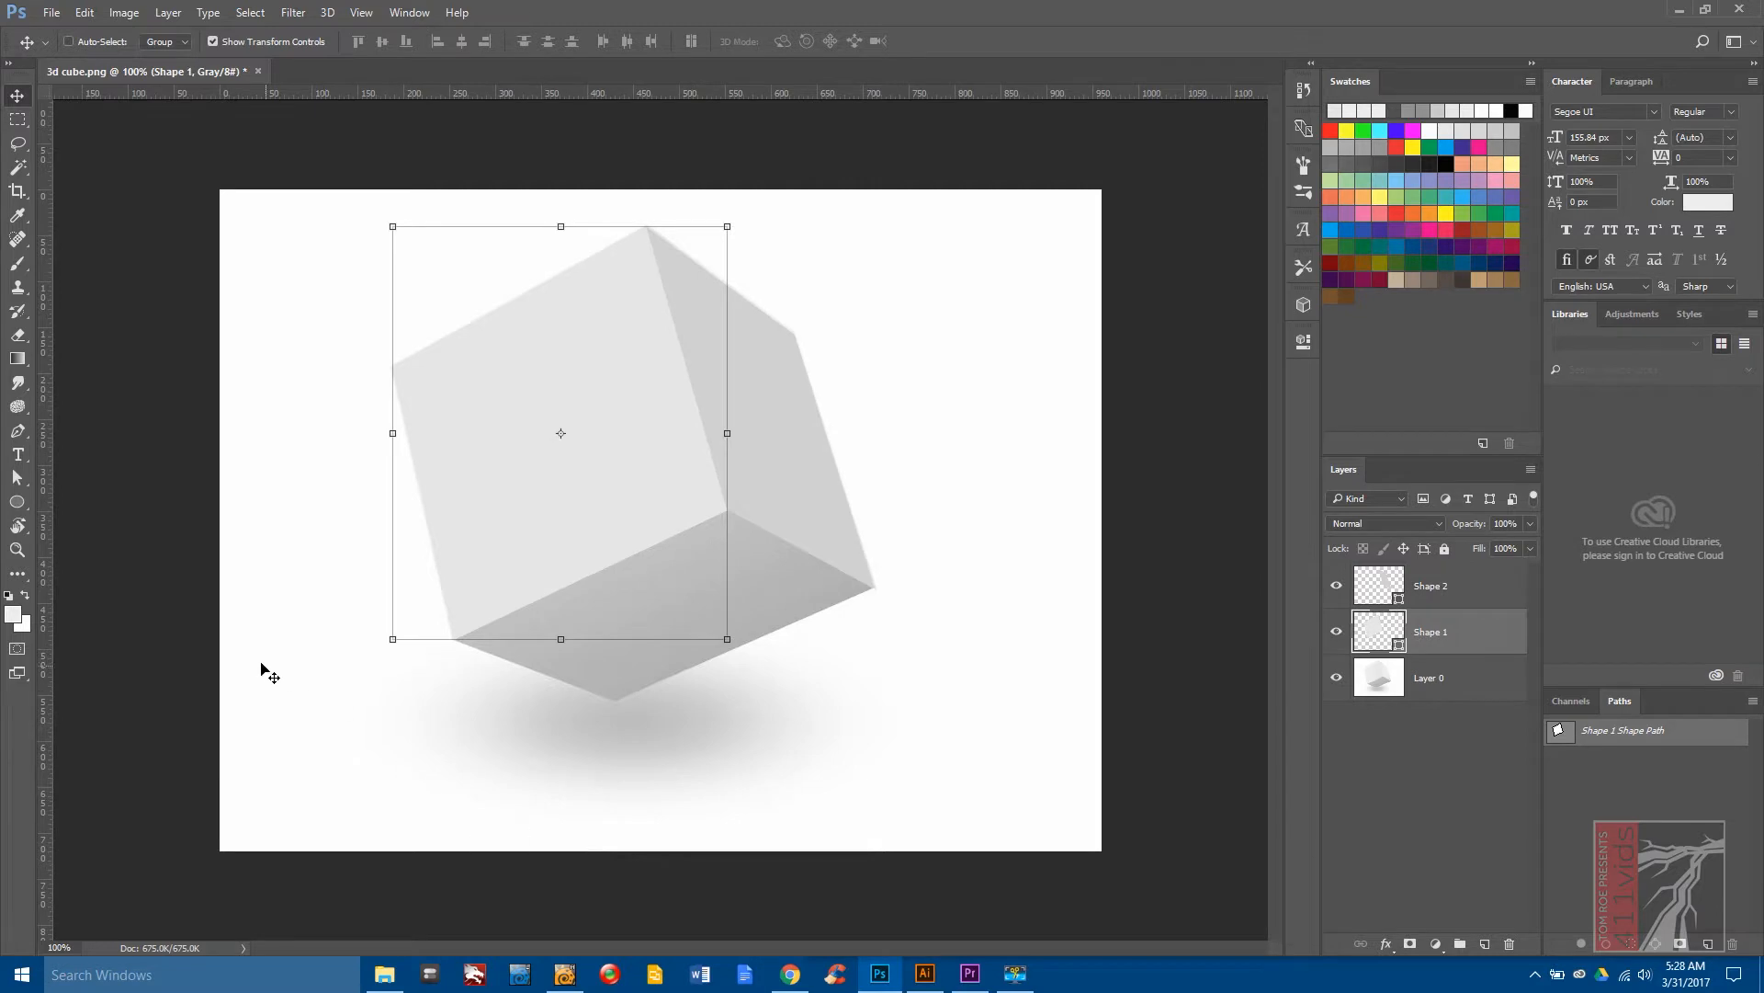
{"action": "left_click", "coordinate": [1433, 677]}
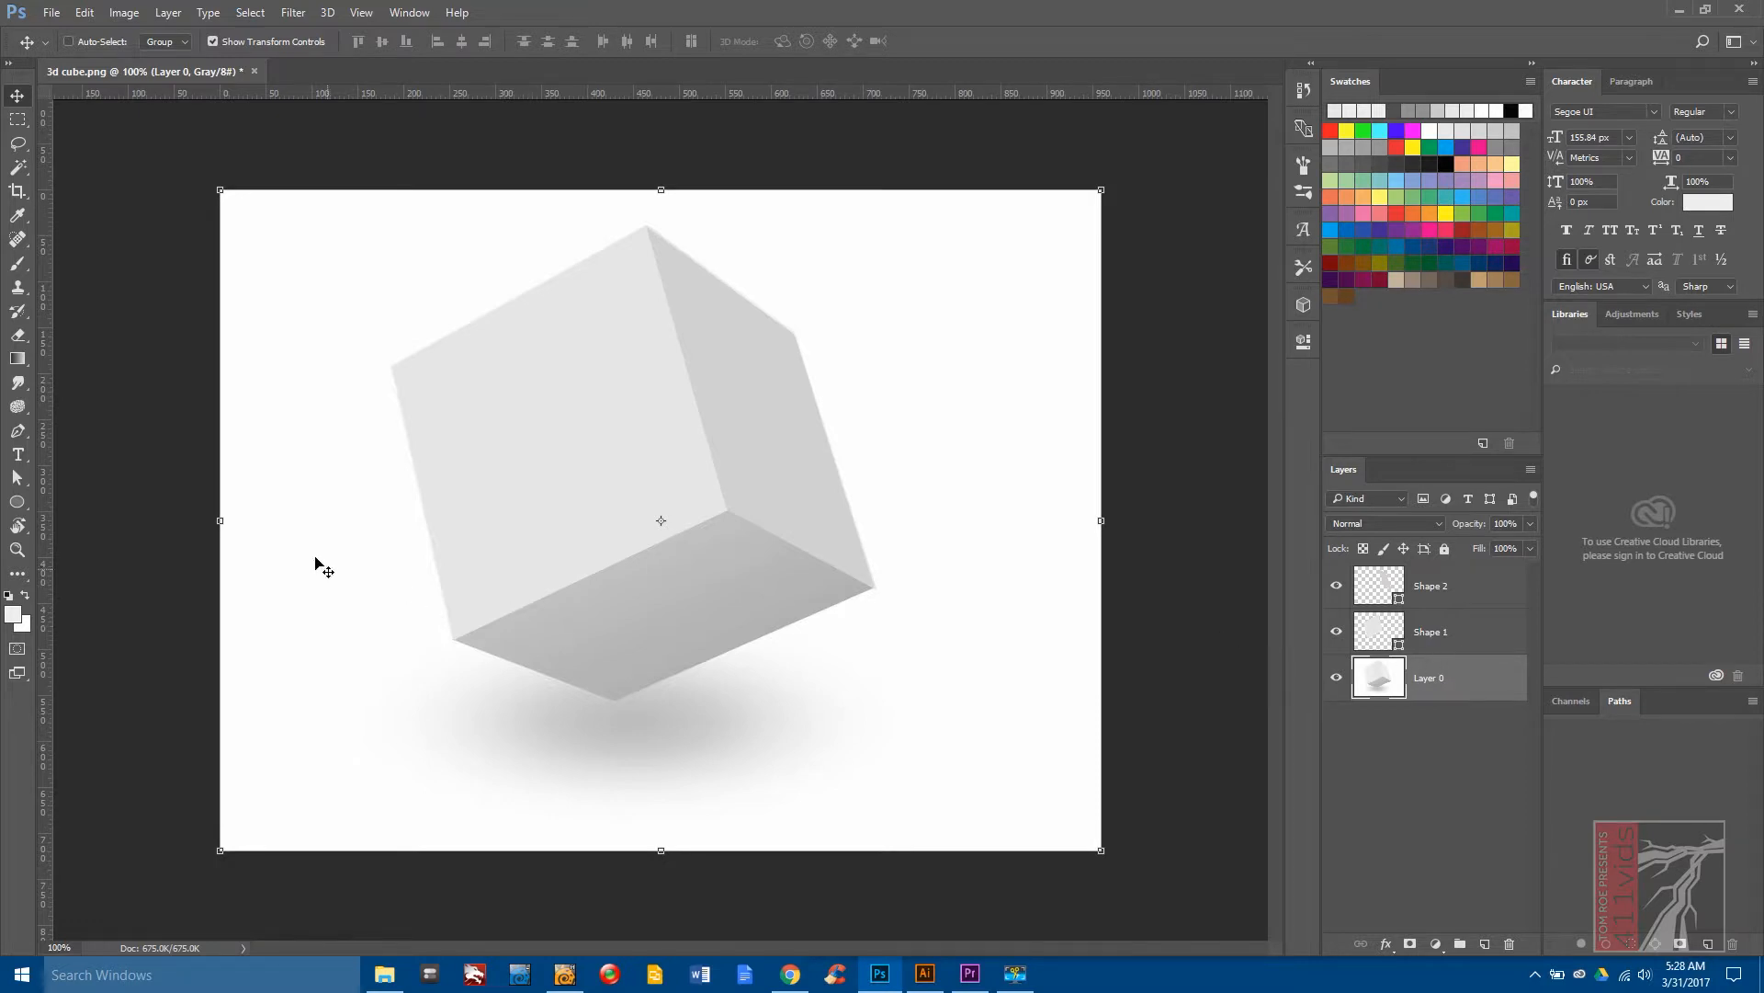
{"action": "left_click", "coordinate": [18, 430]}
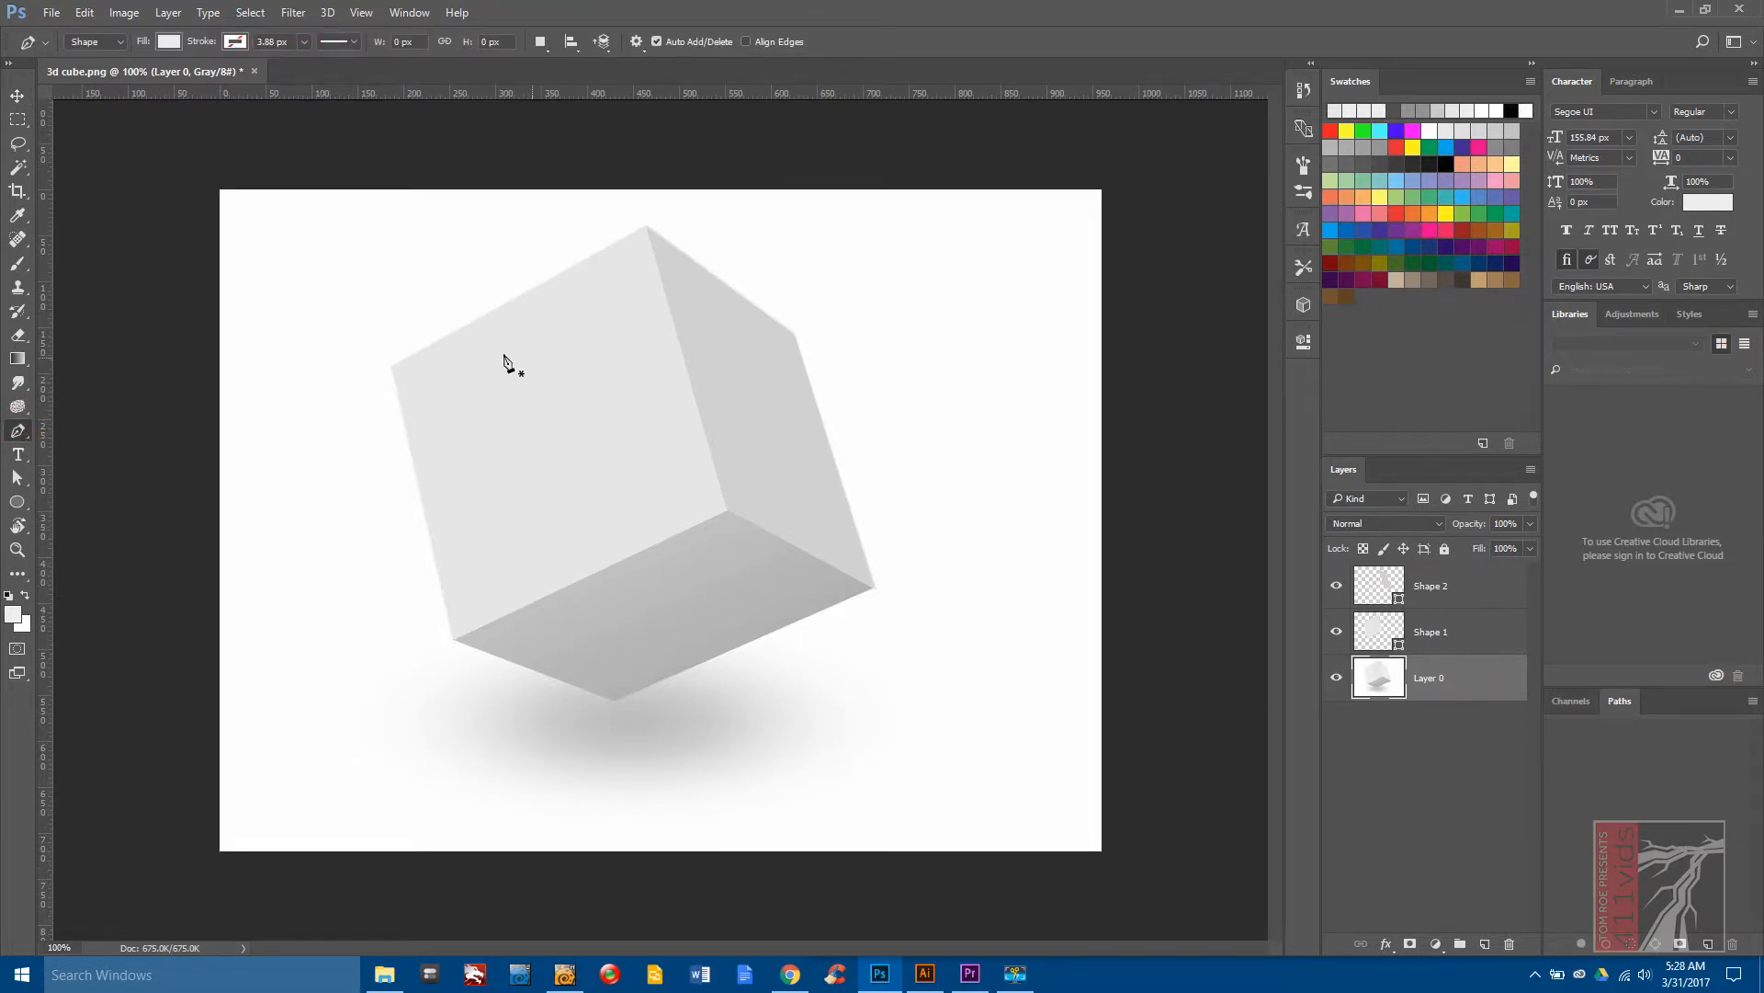
{"action": "left_click", "coordinate": [168, 42]}
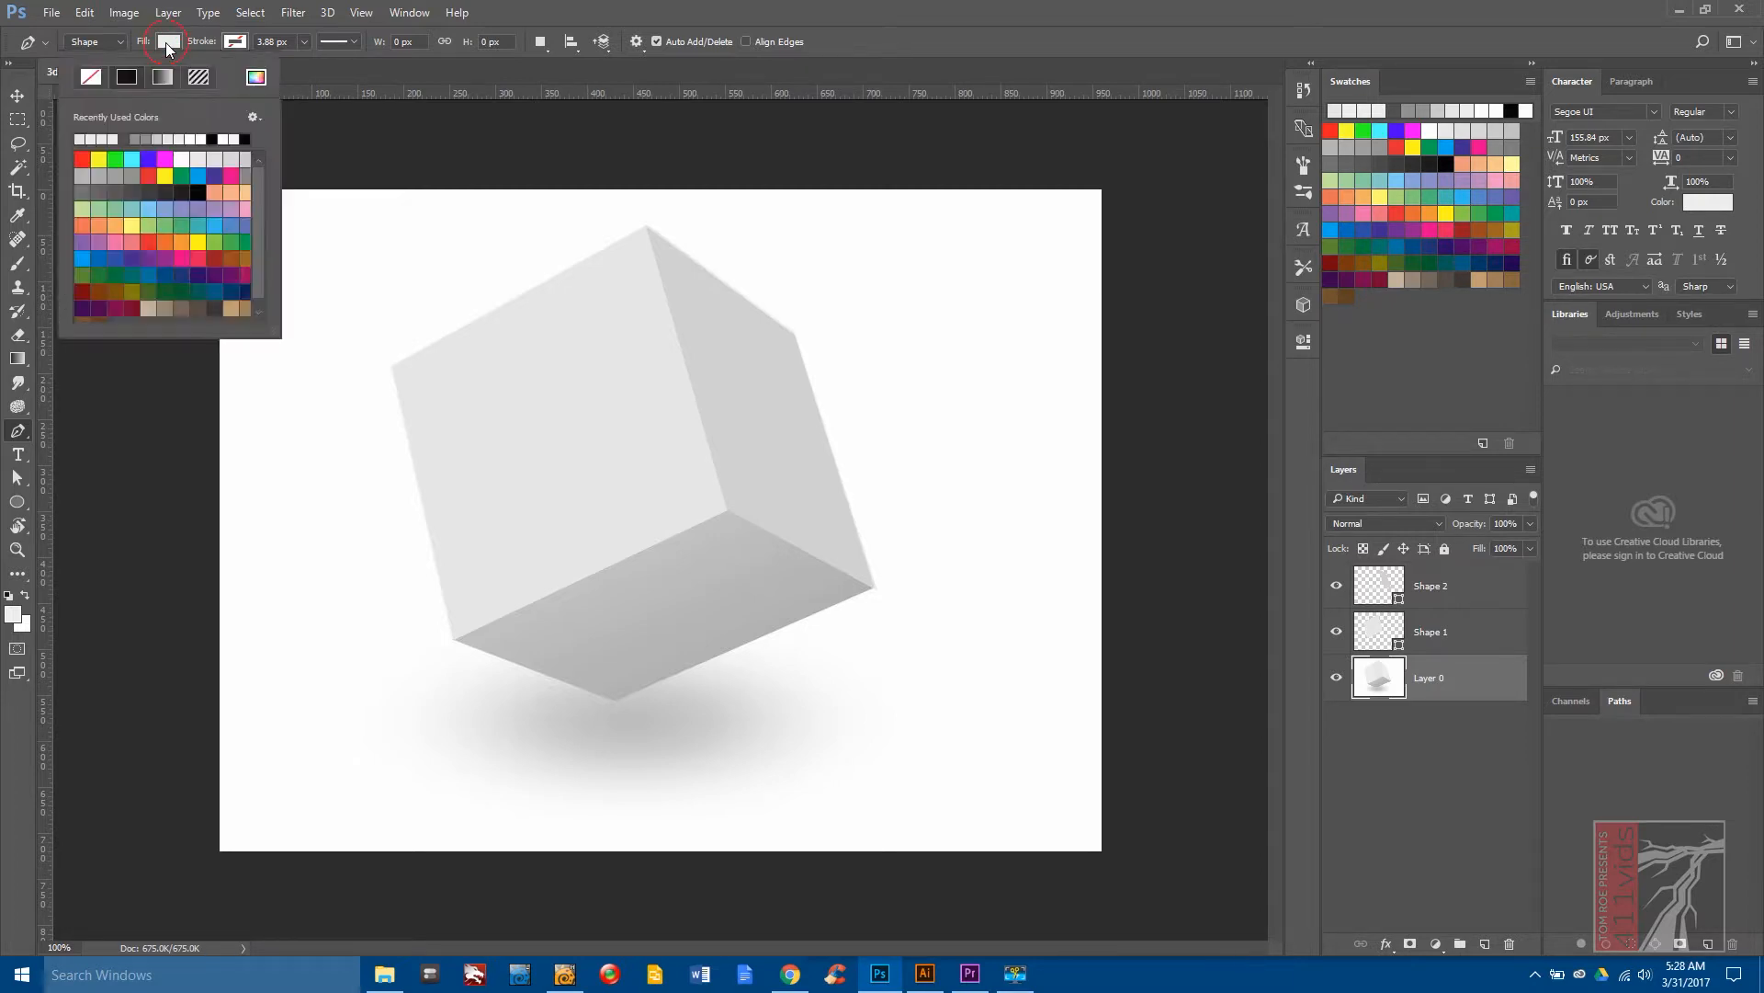
{"action": "left_click", "coordinate": [257, 78]}
{"action": "left_click", "coordinate": [725, 554]}
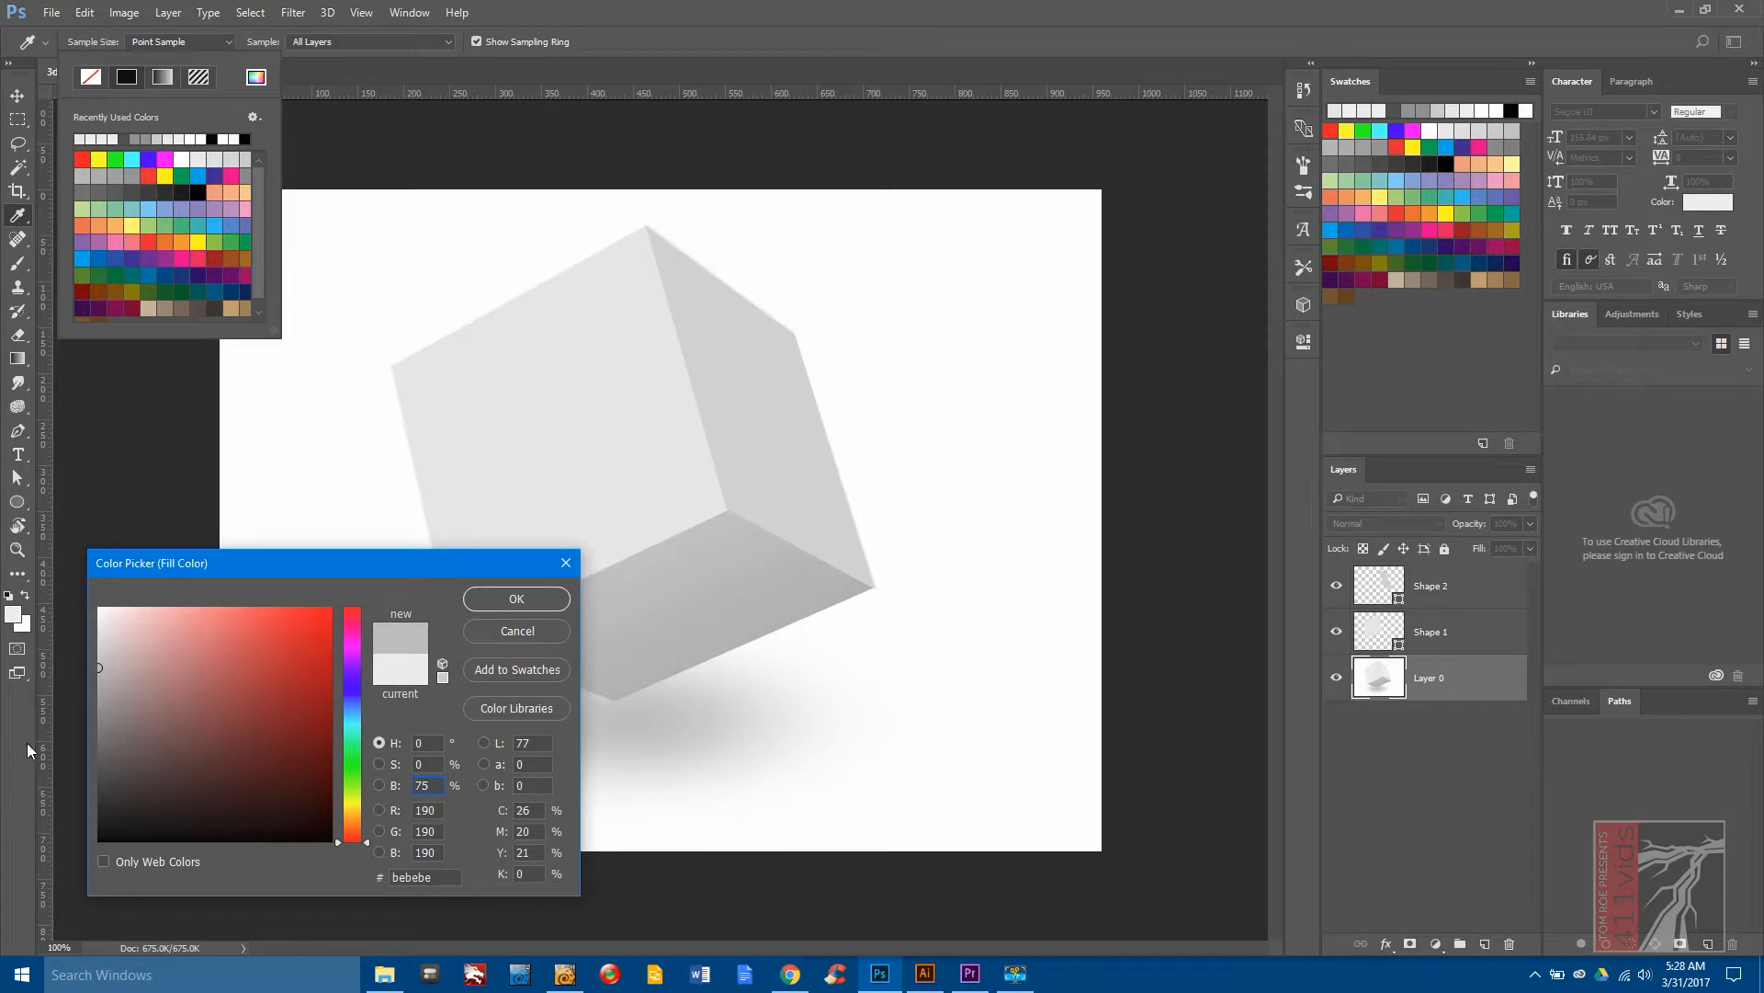
{"action": "left_click_drag", "start_coordinate": [93, 706], "coordinate": [90, 715]}
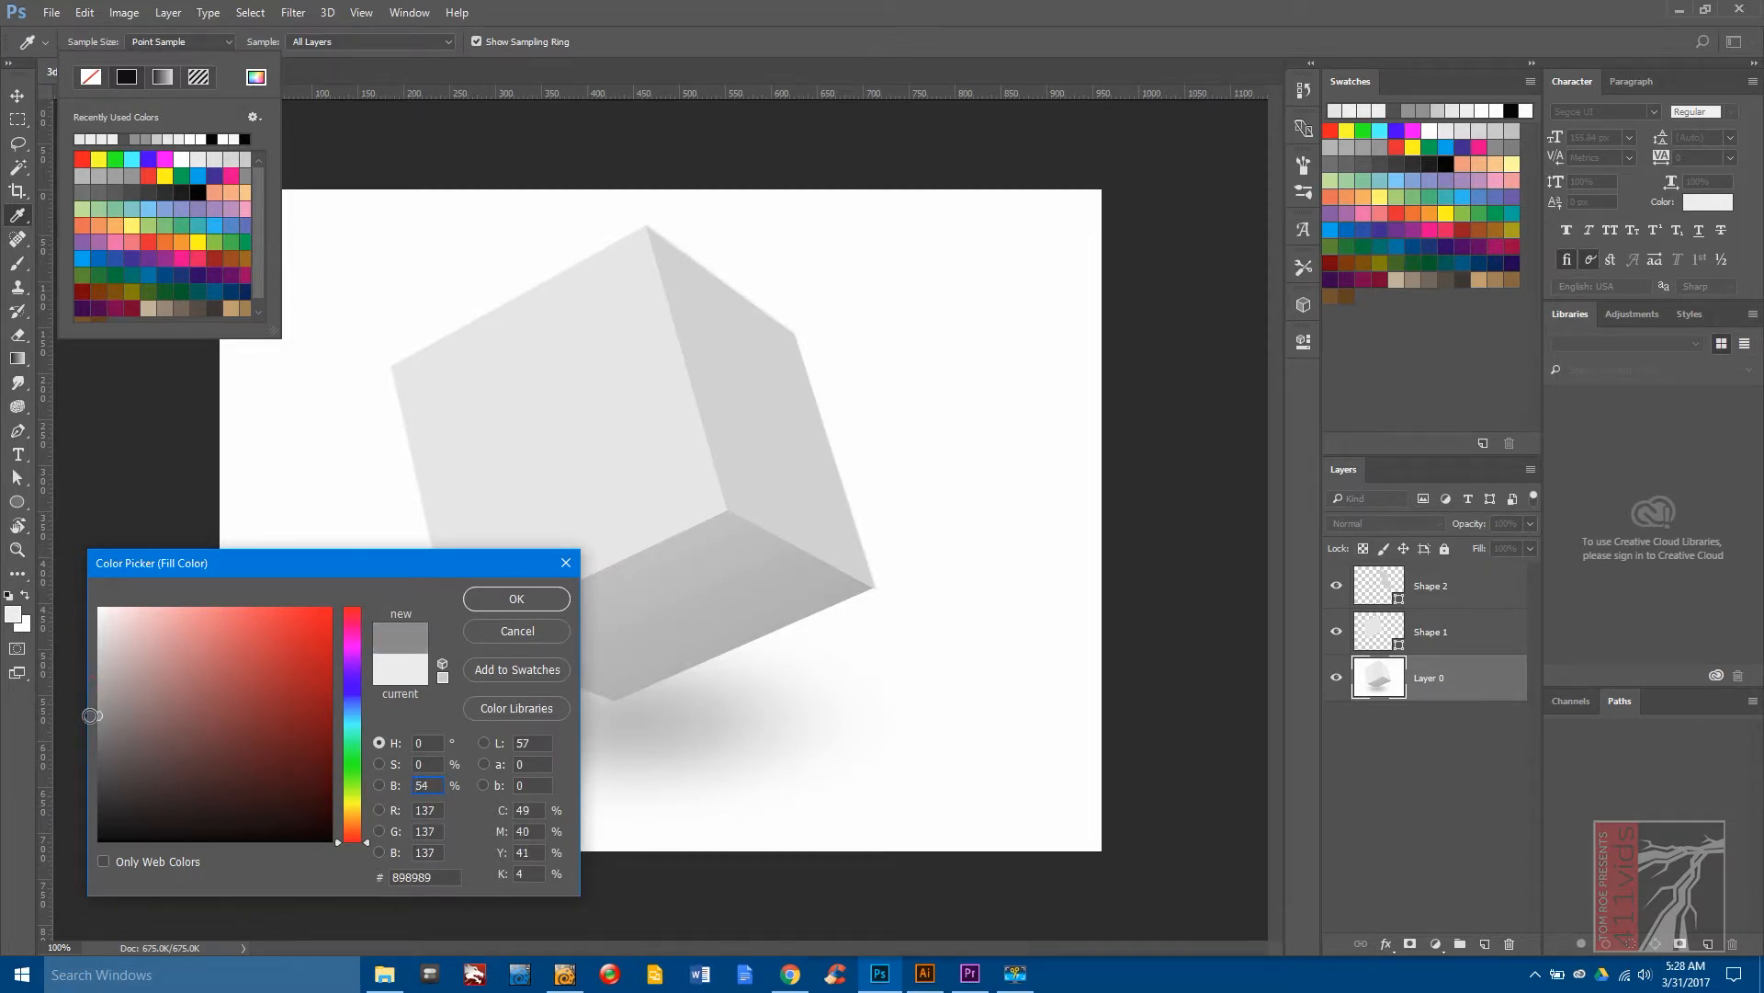
{"action": "left_click", "coordinate": [516, 598]}
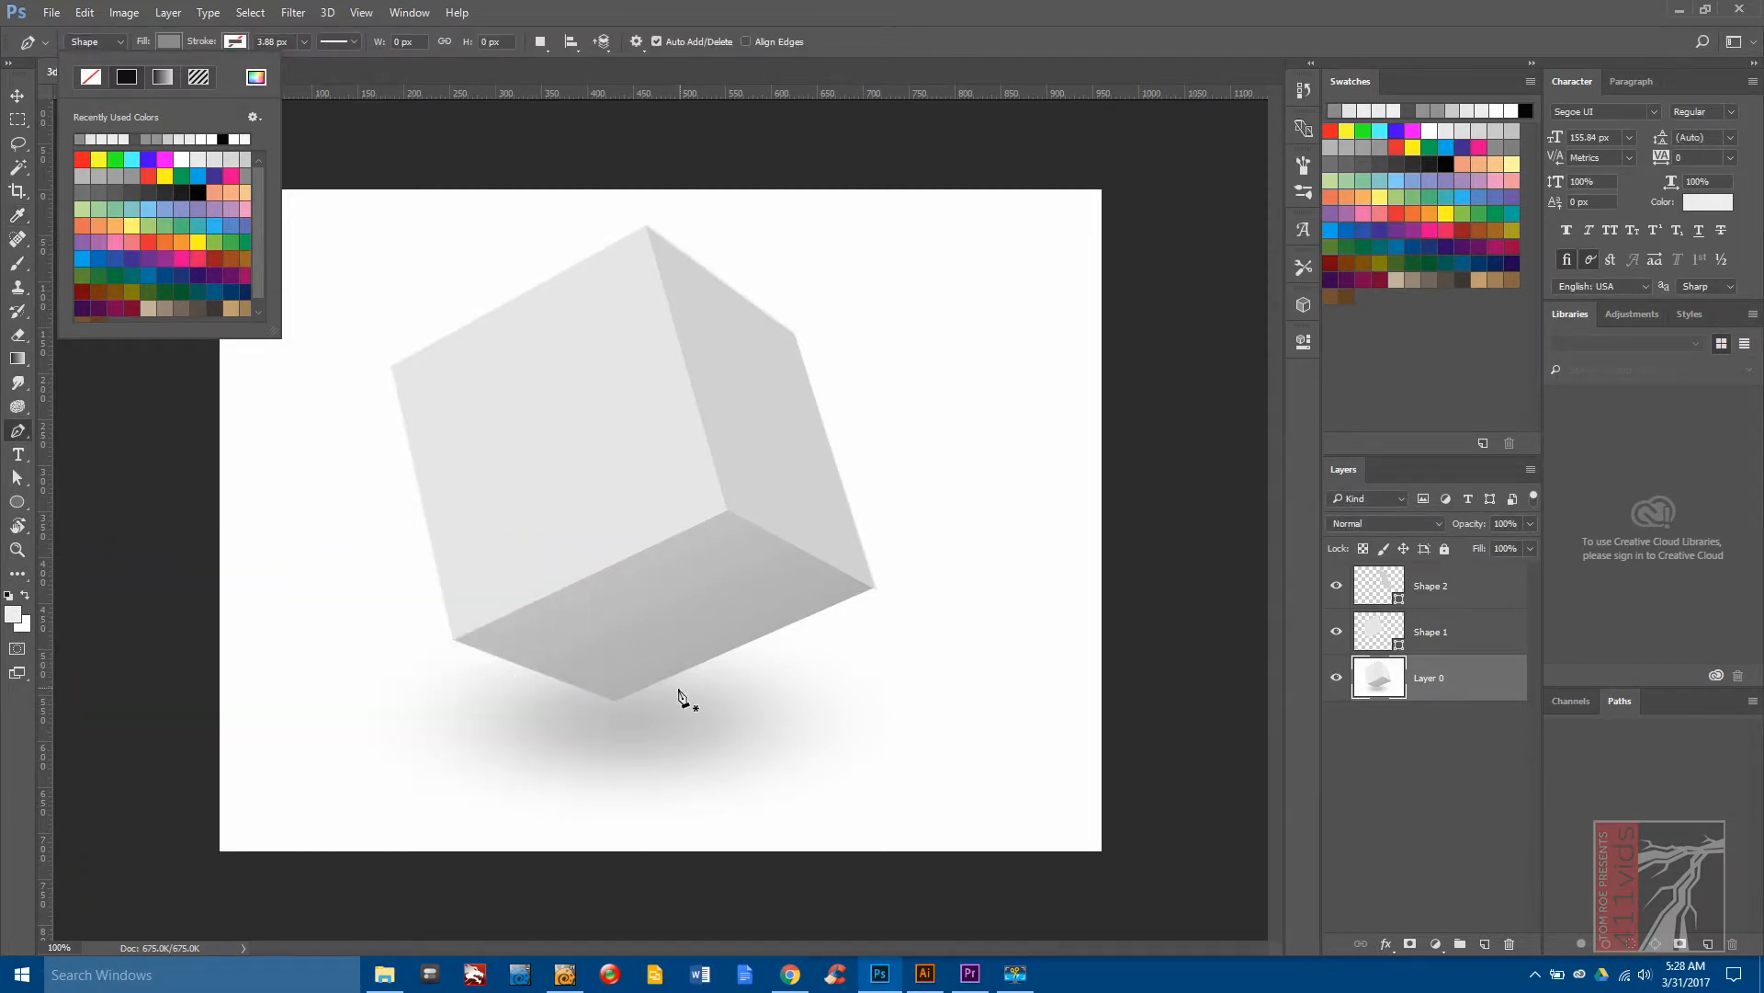
Draw a closed four-point shape over the cube's underside, and add an empty layer above the hidden original image layer.
{"action": "left_click", "coordinate": [616, 702]}
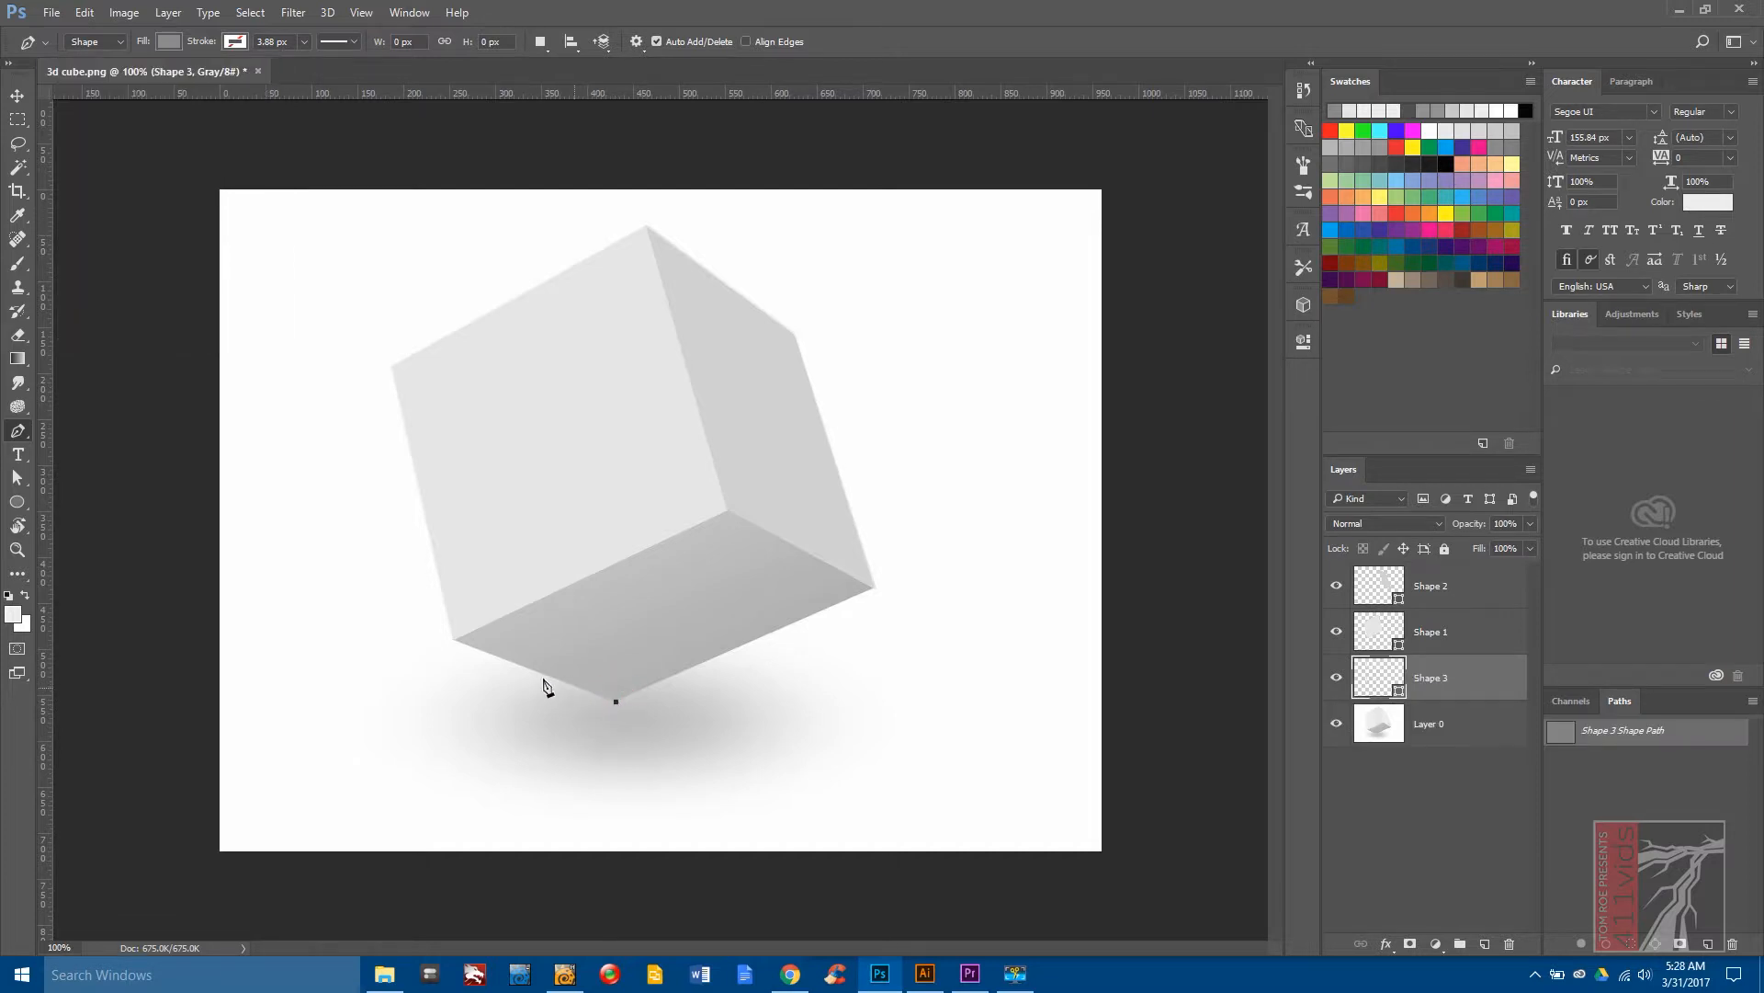
{"action": "left_click", "coordinate": [454, 640]}
{"action": "left_click", "coordinate": [728, 510]}
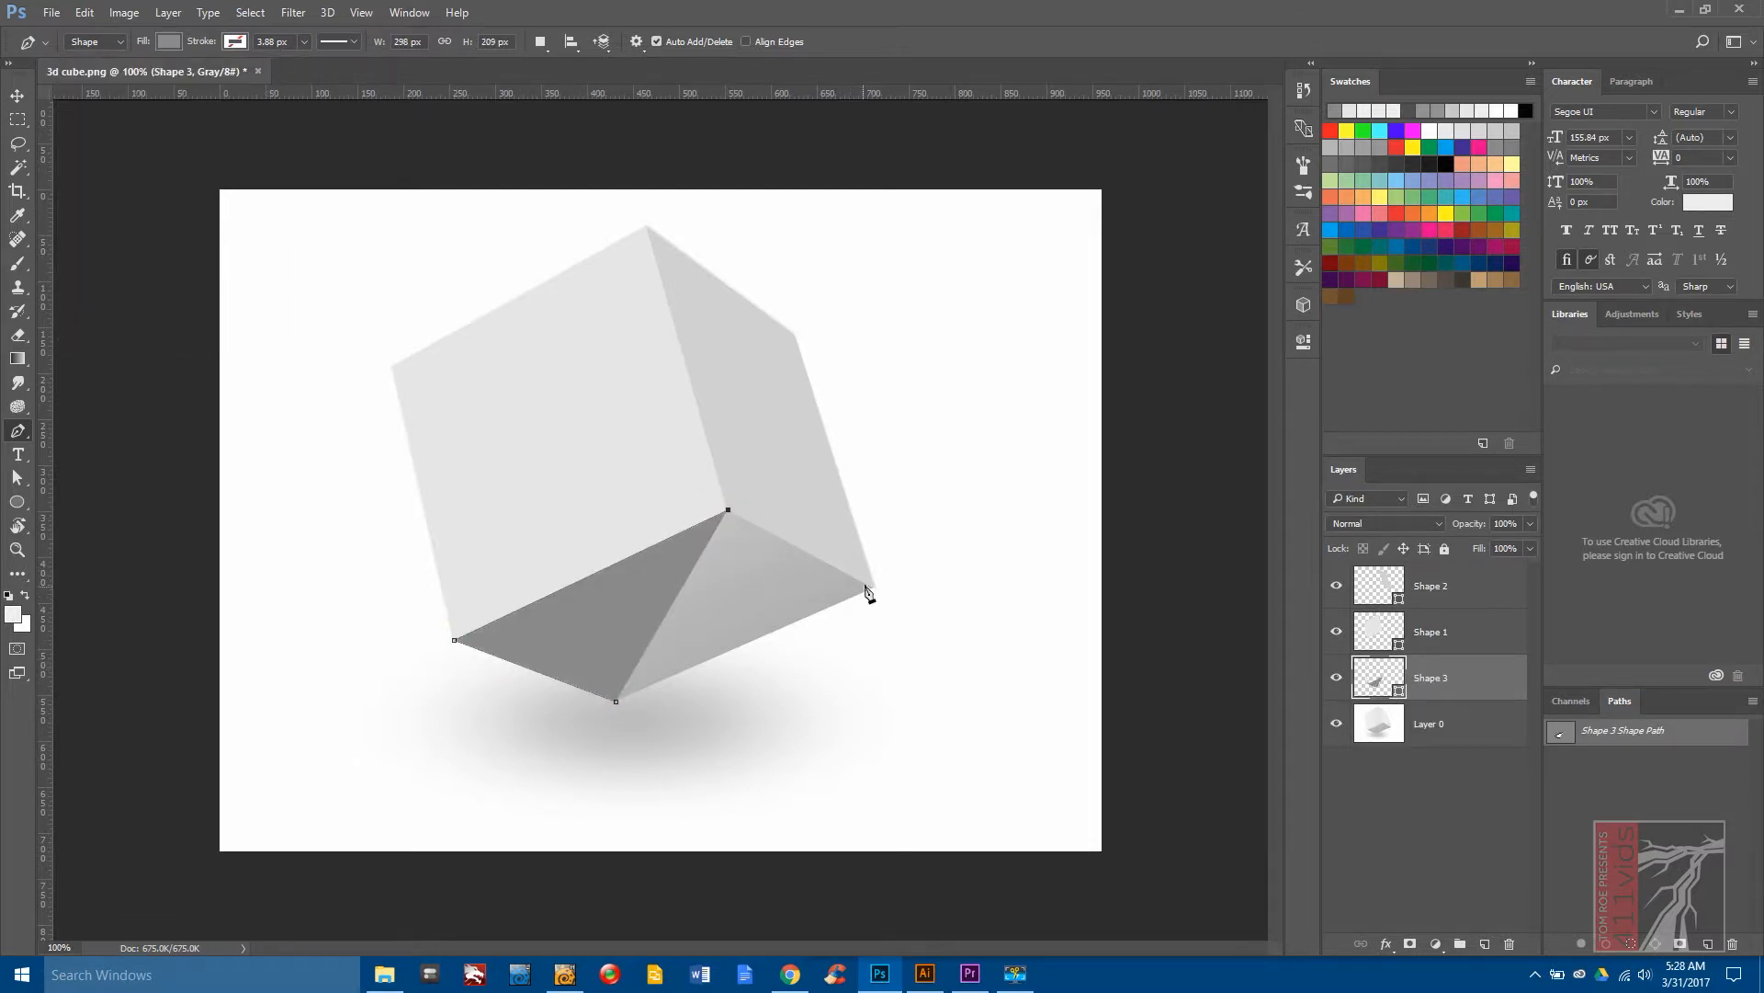
{"action": "left_click", "coordinate": [875, 586]}
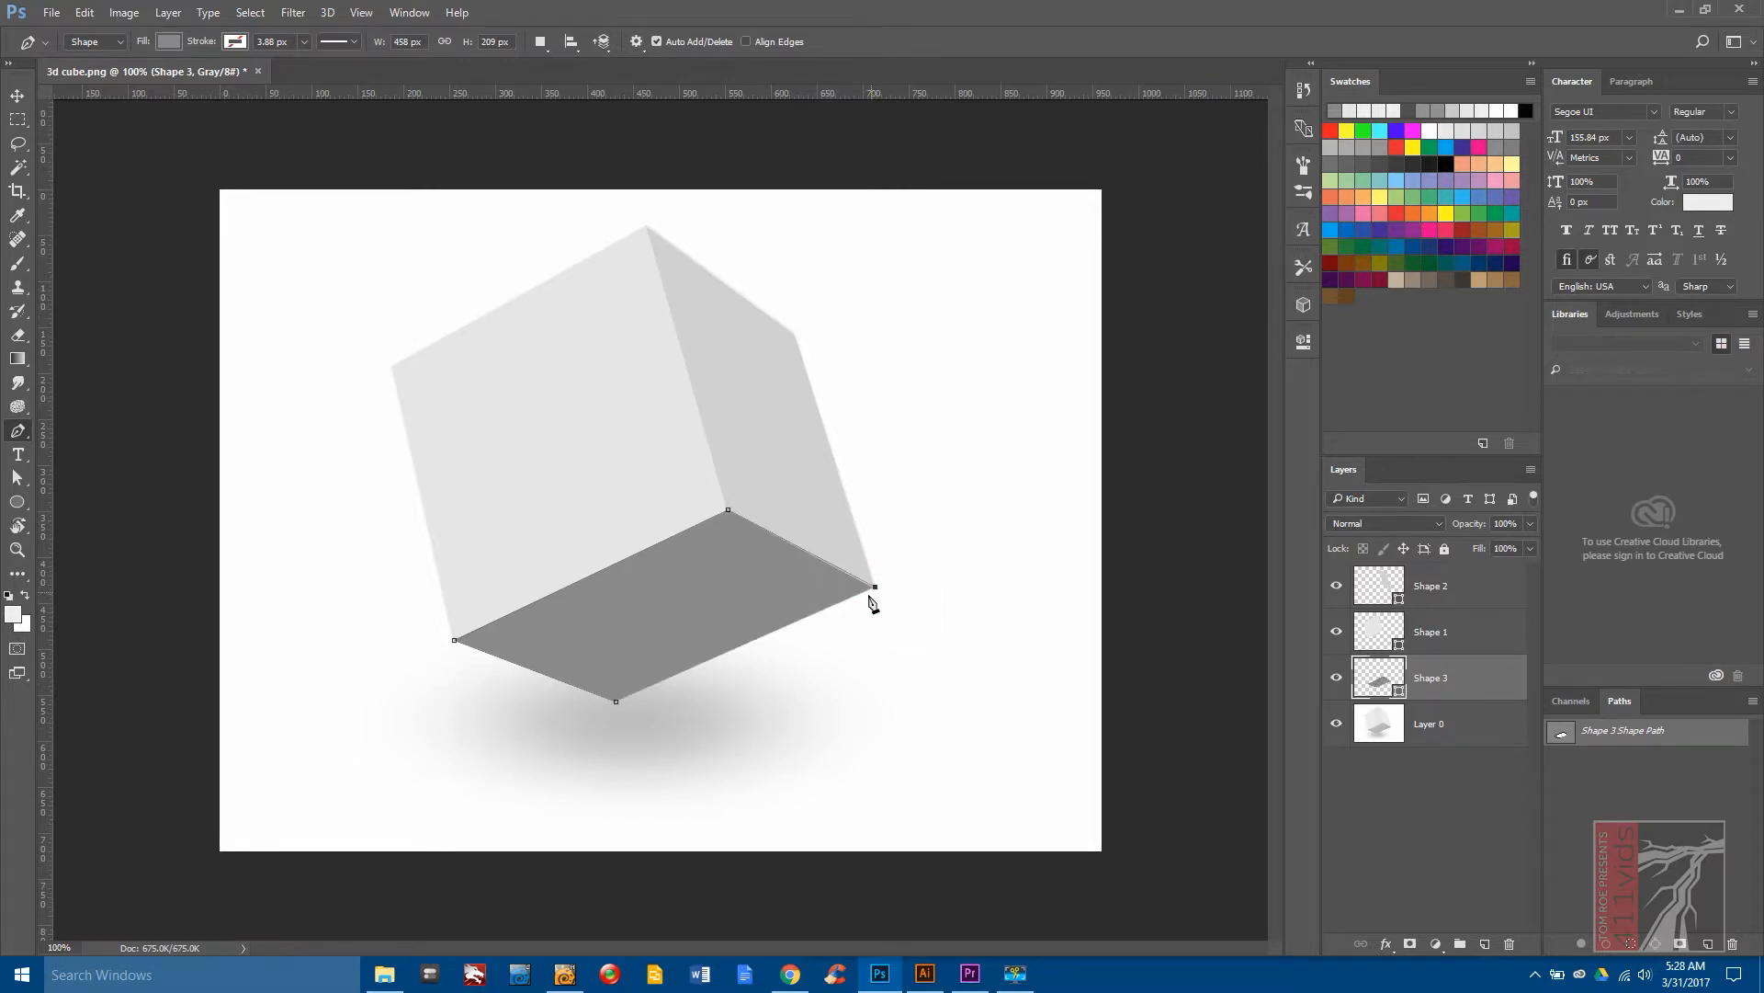
{"action": "left_click", "coordinate": [617, 703]}
{"action": "left_click", "coordinate": [1459, 721]}
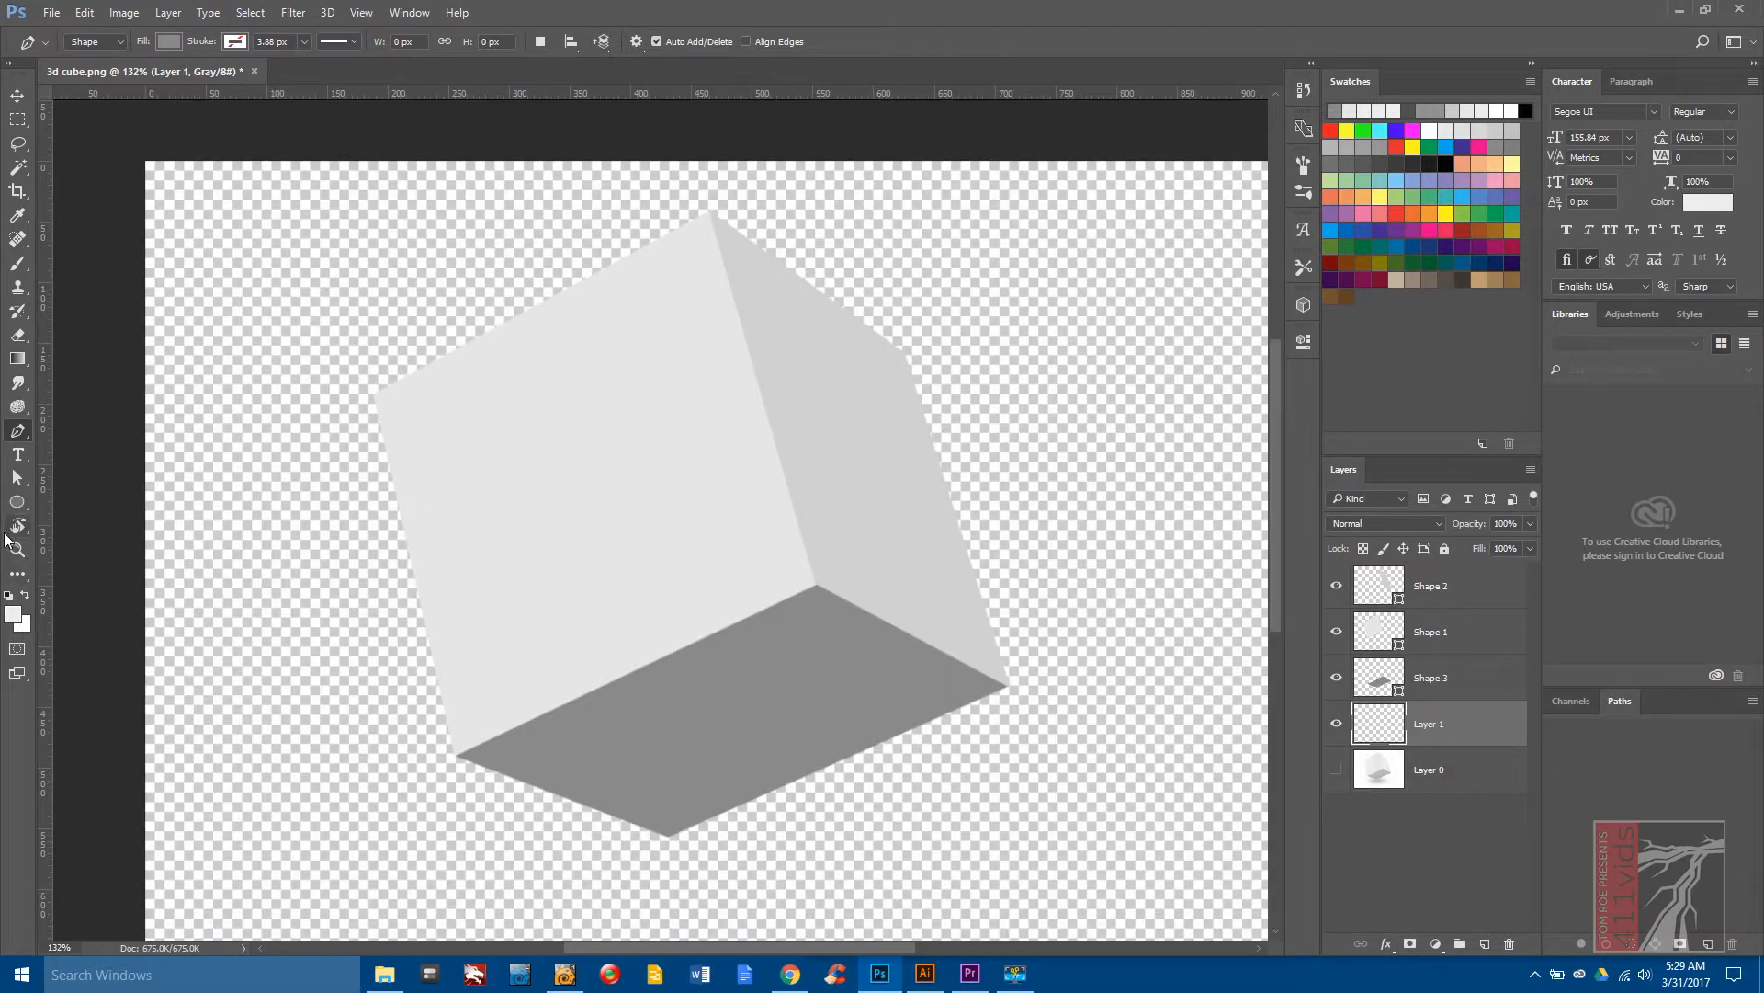
Try to fill the empty layer behind the cube with a red foreground colour using the Paint Bucket tool.
{"action": "left_click", "coordinate": [18, 360]}
{"action": "left_click", "coordinate": [18, 574]}
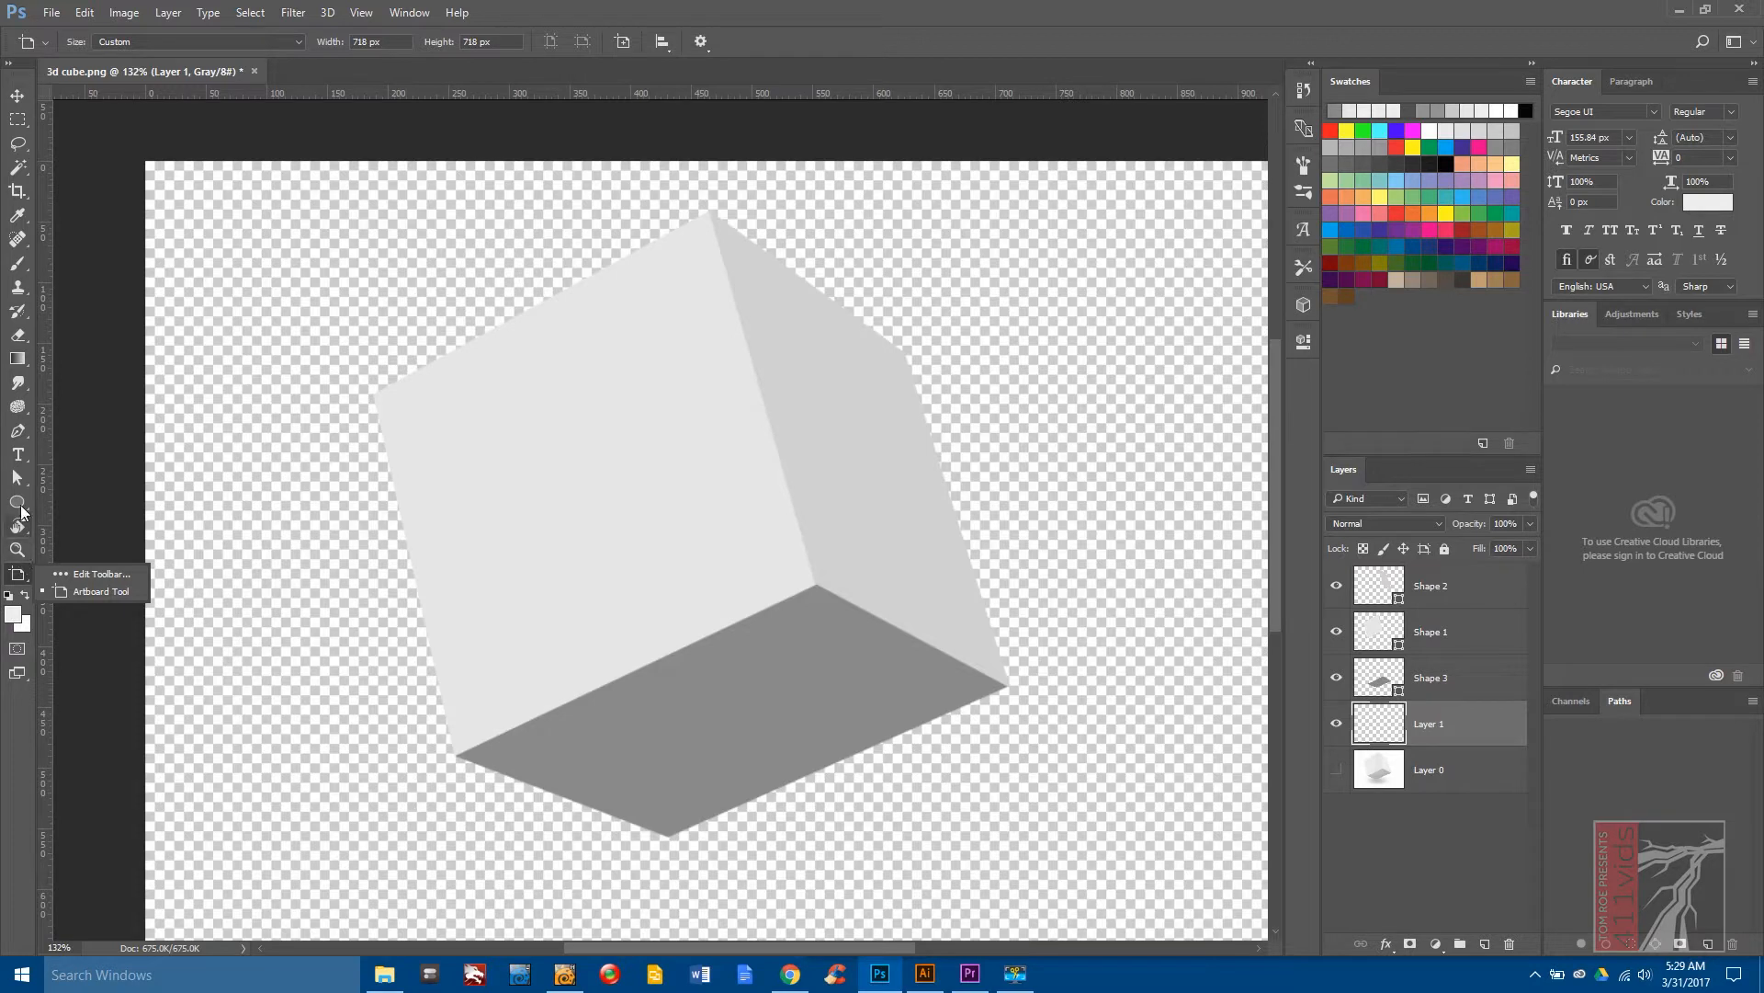
{"action": "left_click", "coordinate": [18, 360]}
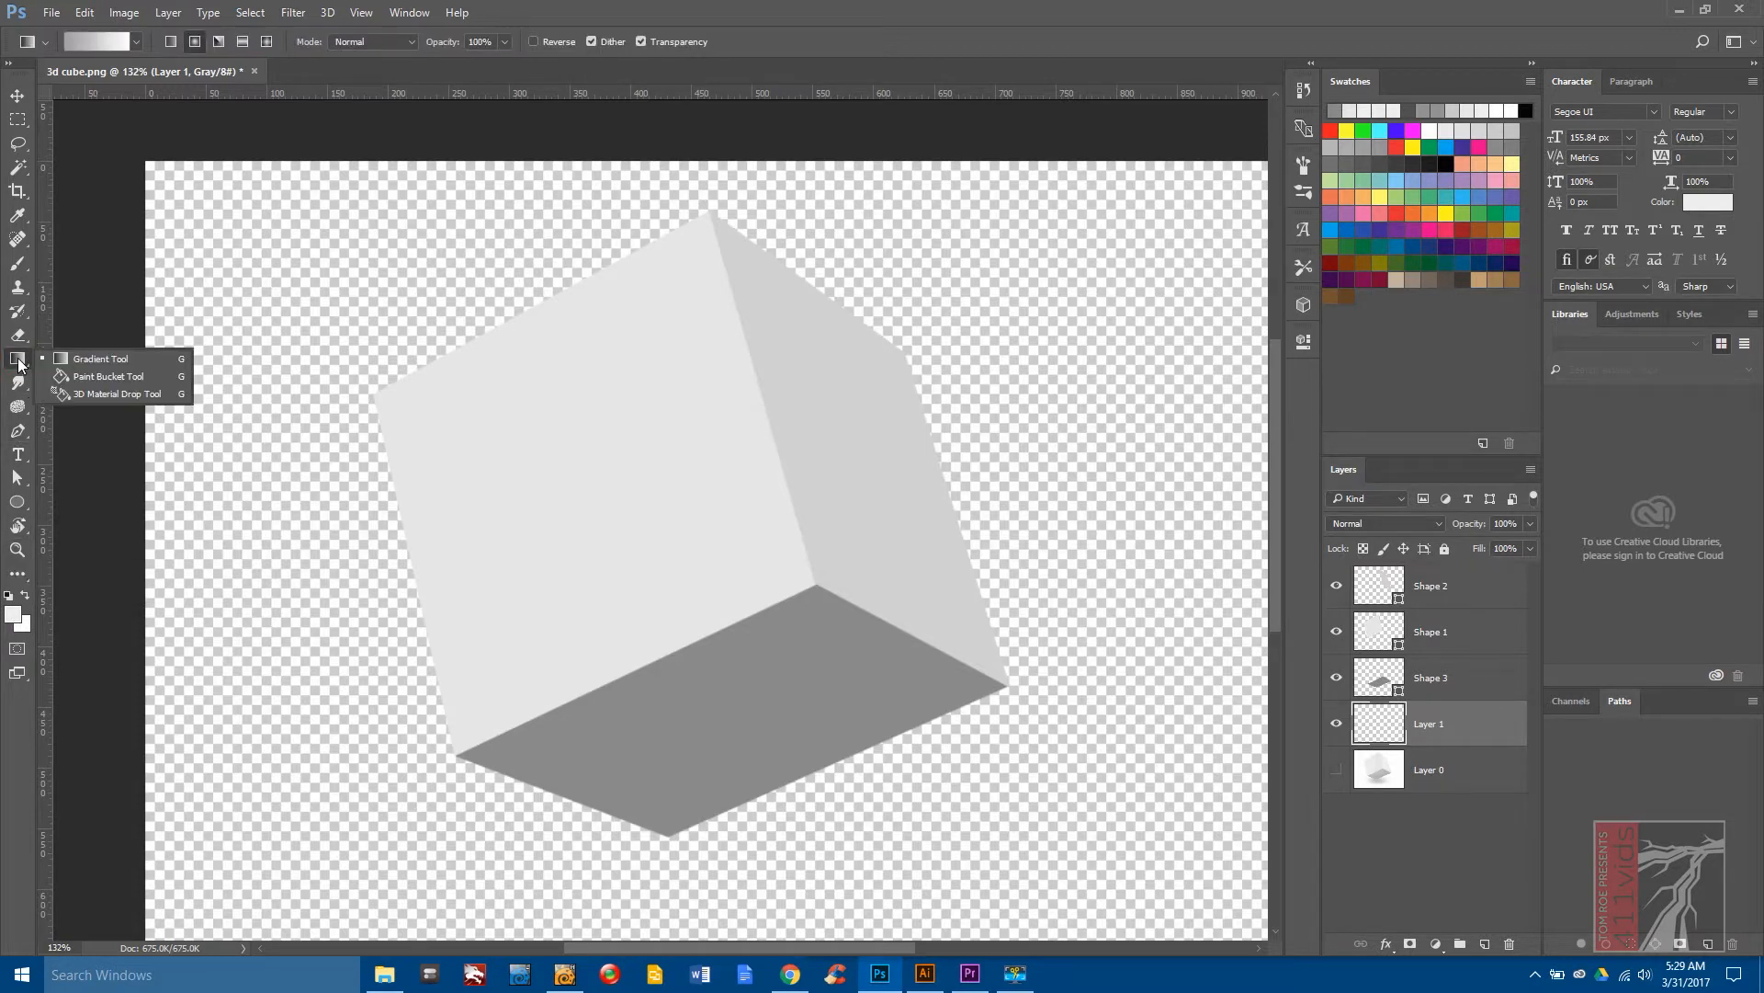
{"action": "left_click", "coordinate": [84, 378]}
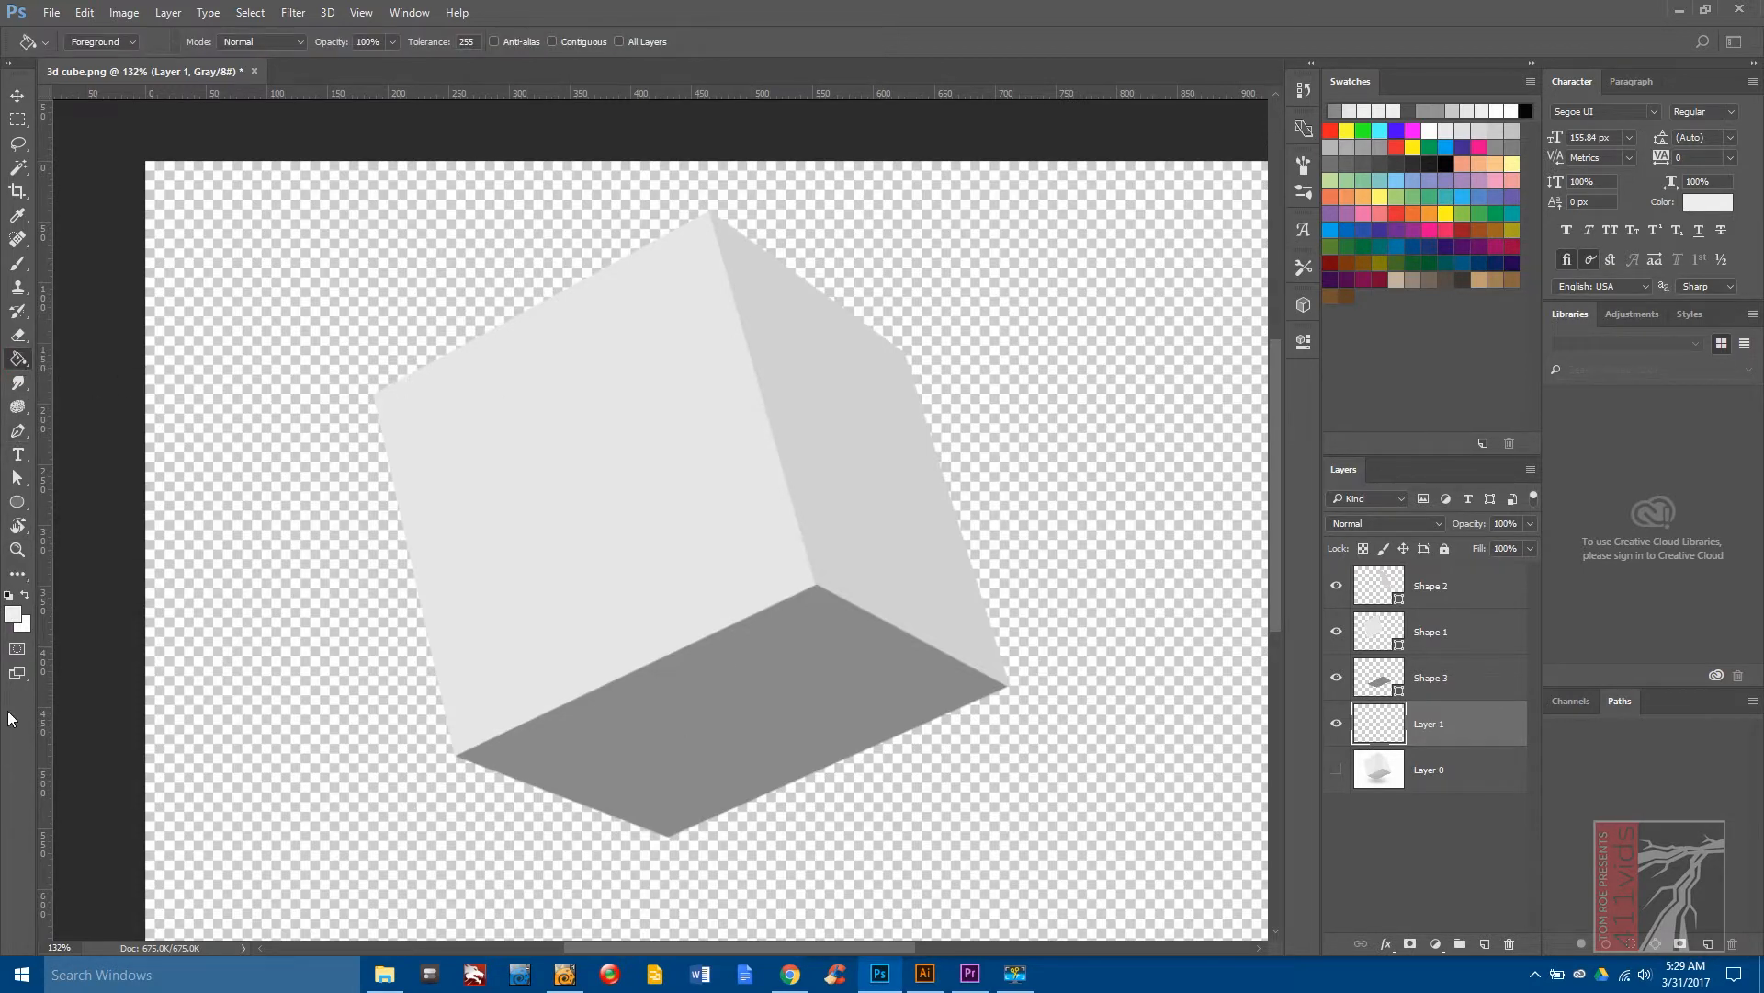
{"action": "left_click", "coordinate": [12, 614]}
{"action": "left_click", "coordinate": [275, 670]}
{"action": "left_click", "coordinate": [289, 655]}
{"action": "left_click", "coordinate": [516, 598]}
{"action": "left_click", "coordinate": [986, 746]}
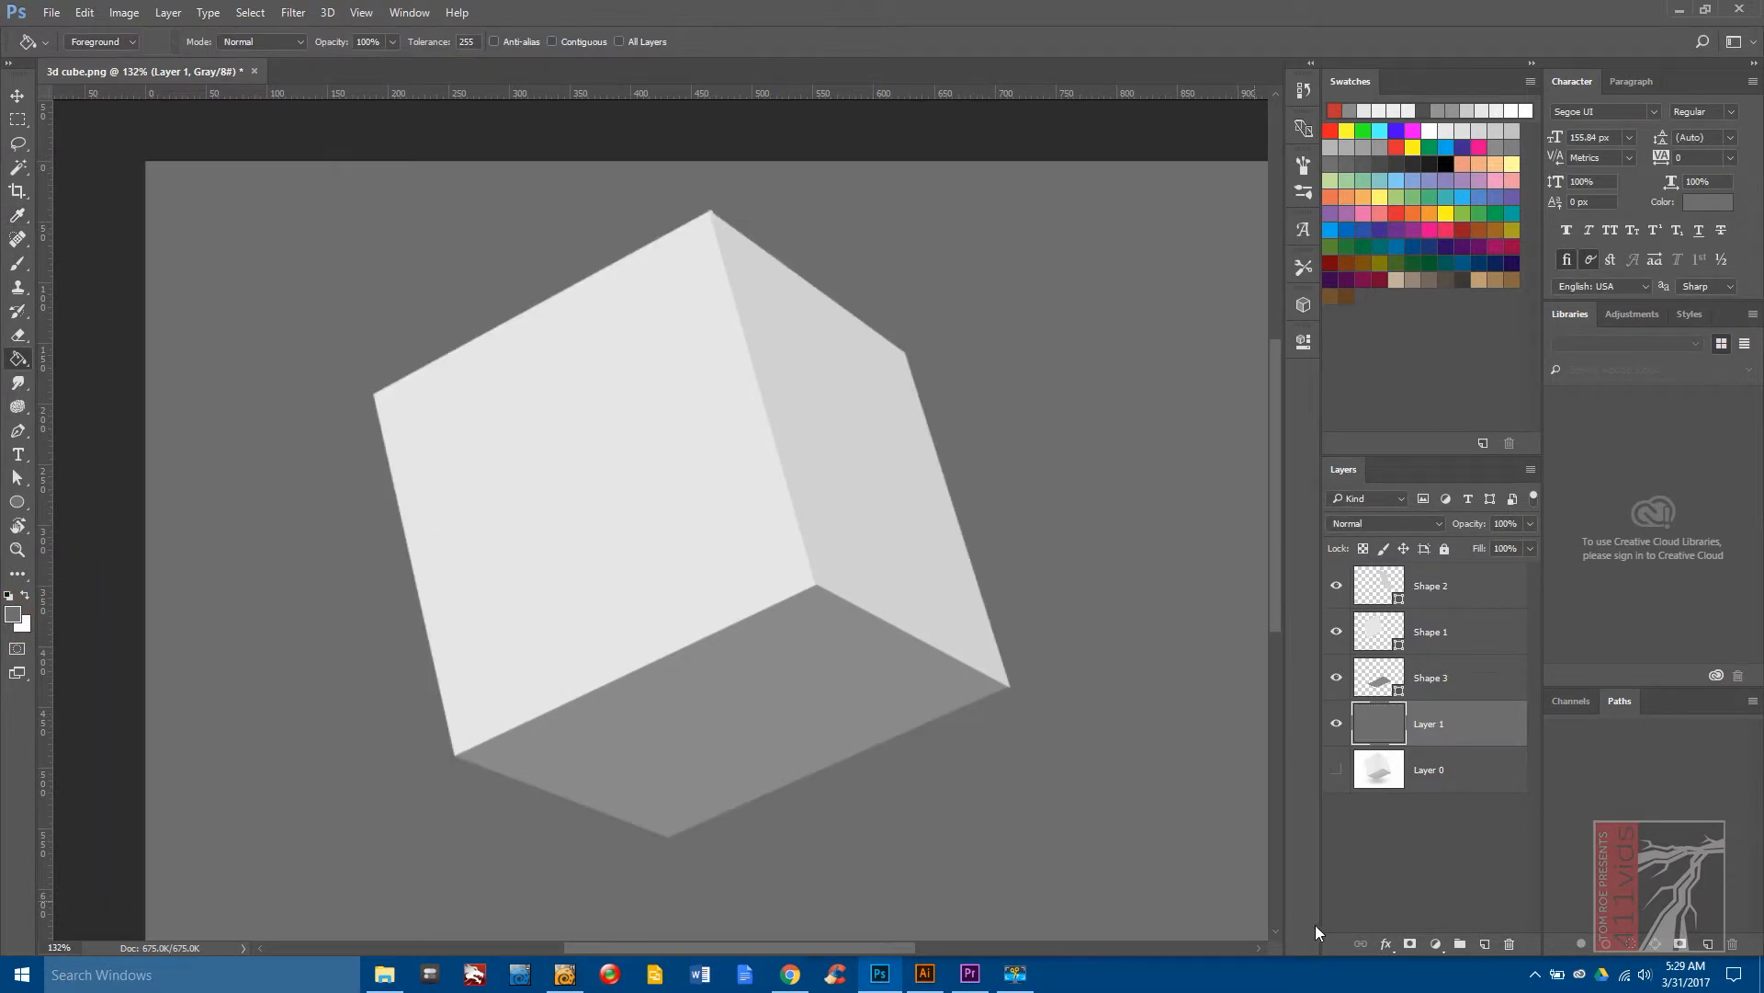
Undo the Paint Bucket fill on the layer behind the cube.
{"action": "key", "text": "ctrl+z"}
{"action": "key", "text": "ctrl+z"}
{"action": "key", "text": "ctrl+z"}
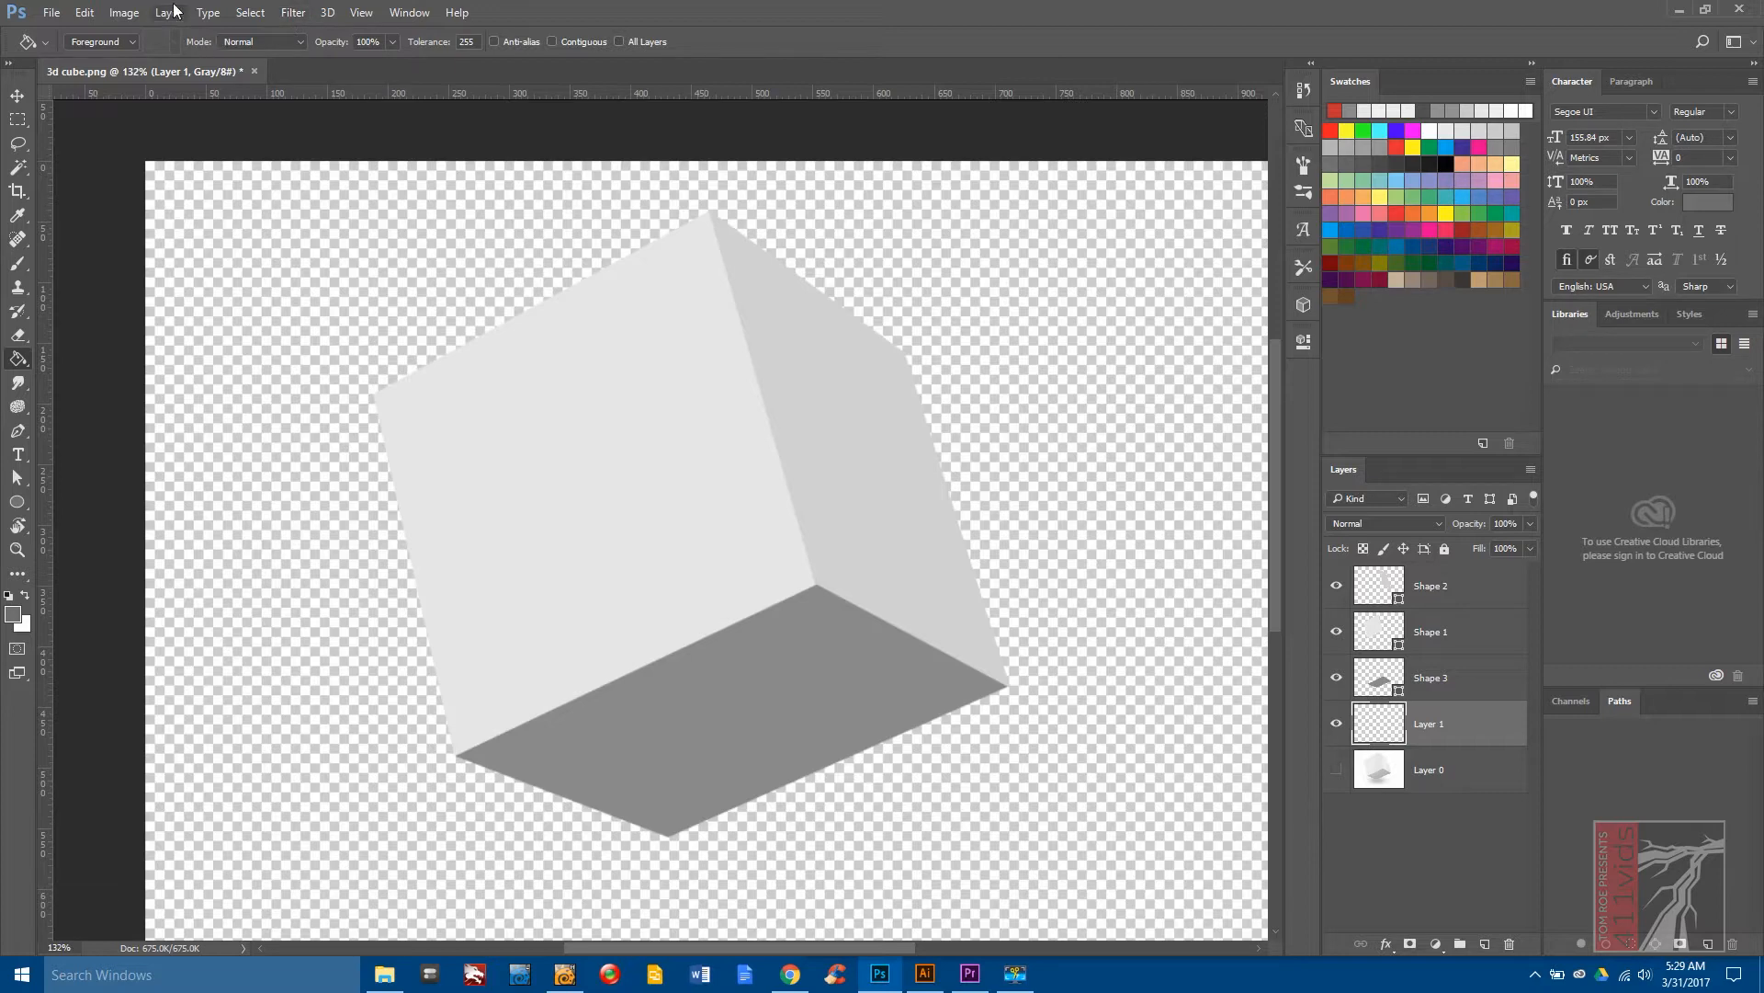
Convert the document to RGB Color without merging its layers, and fill the empty layer behind the cube with red.
{"action": "left_click", "coordinate": [125, 15]}
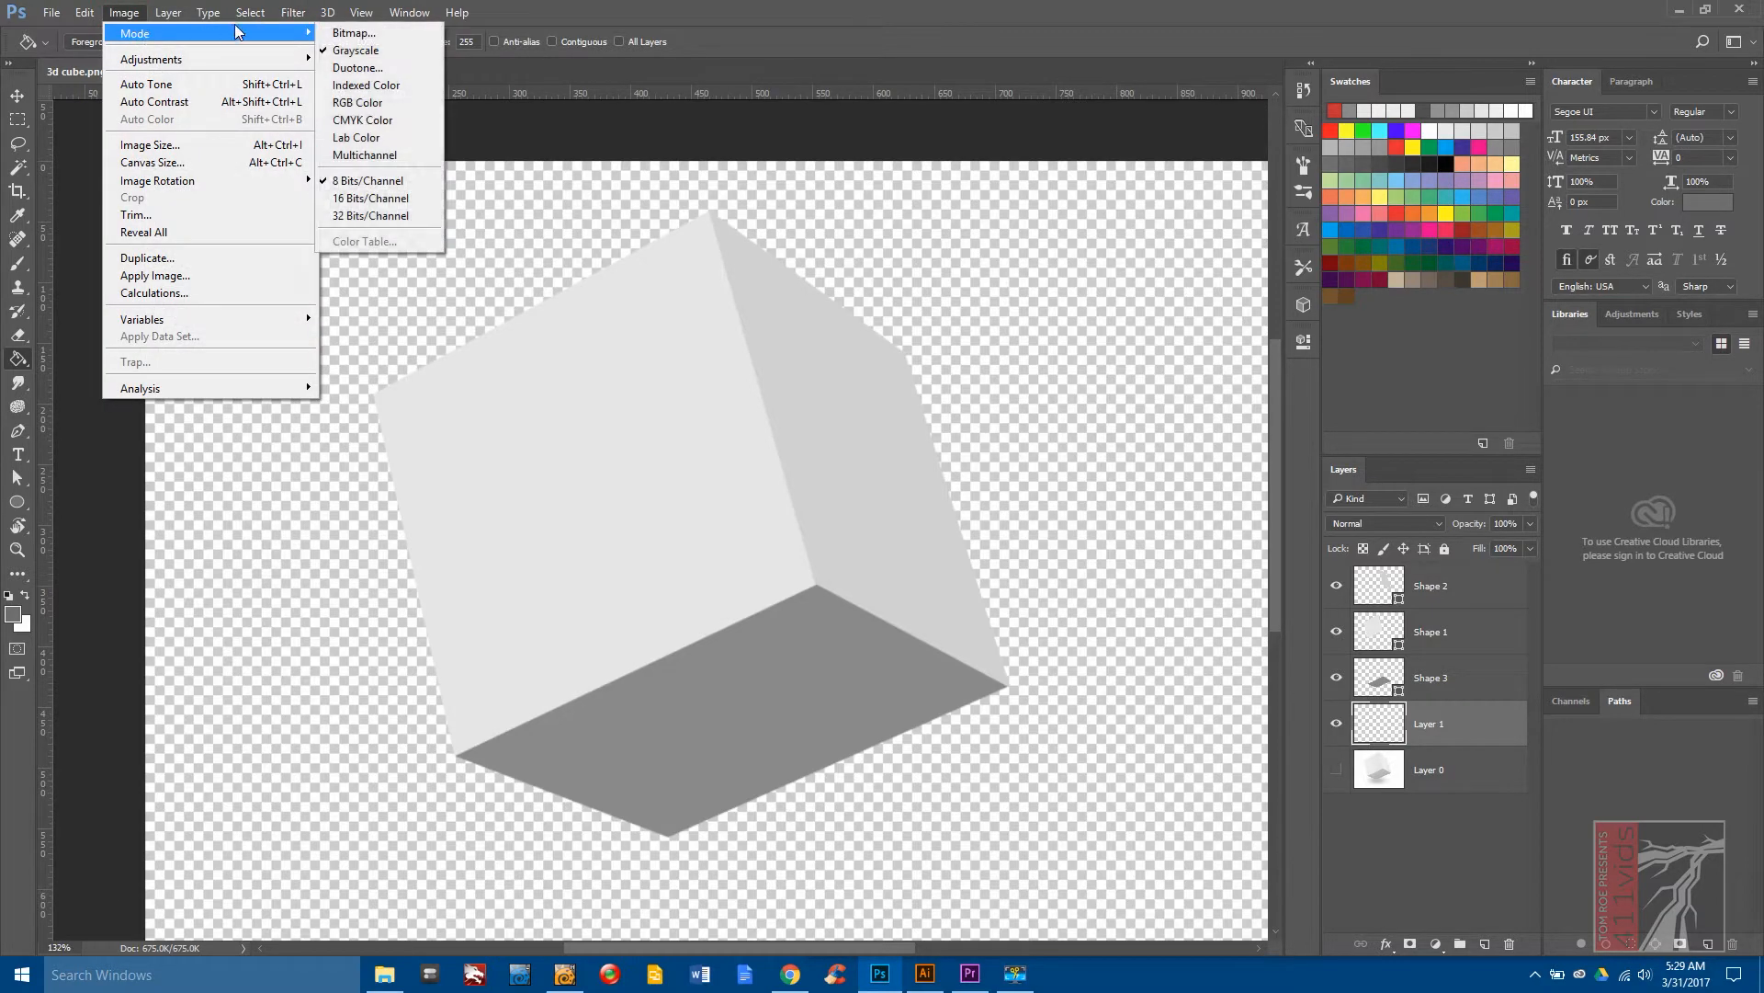
{"action": "key", "text": "Escape"}
{"action": "left_click", "coordinate": [125, 13]}
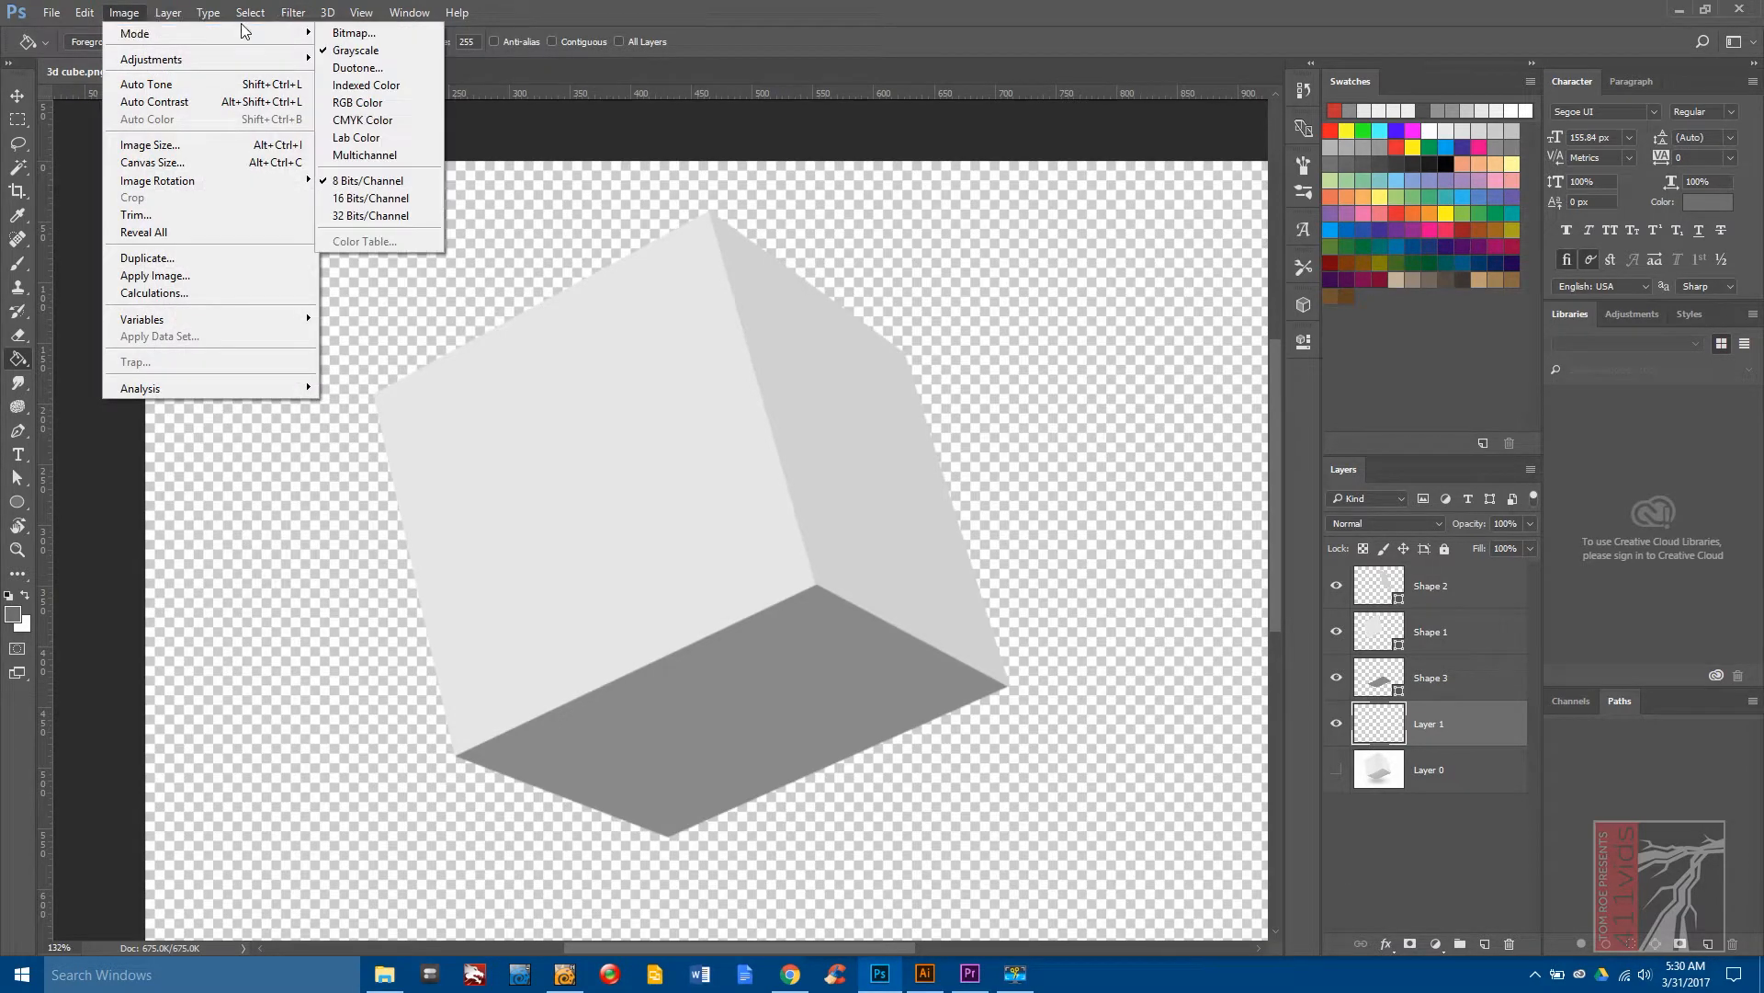
{"action": "mouse_move", "coordinate": [313, 39]}
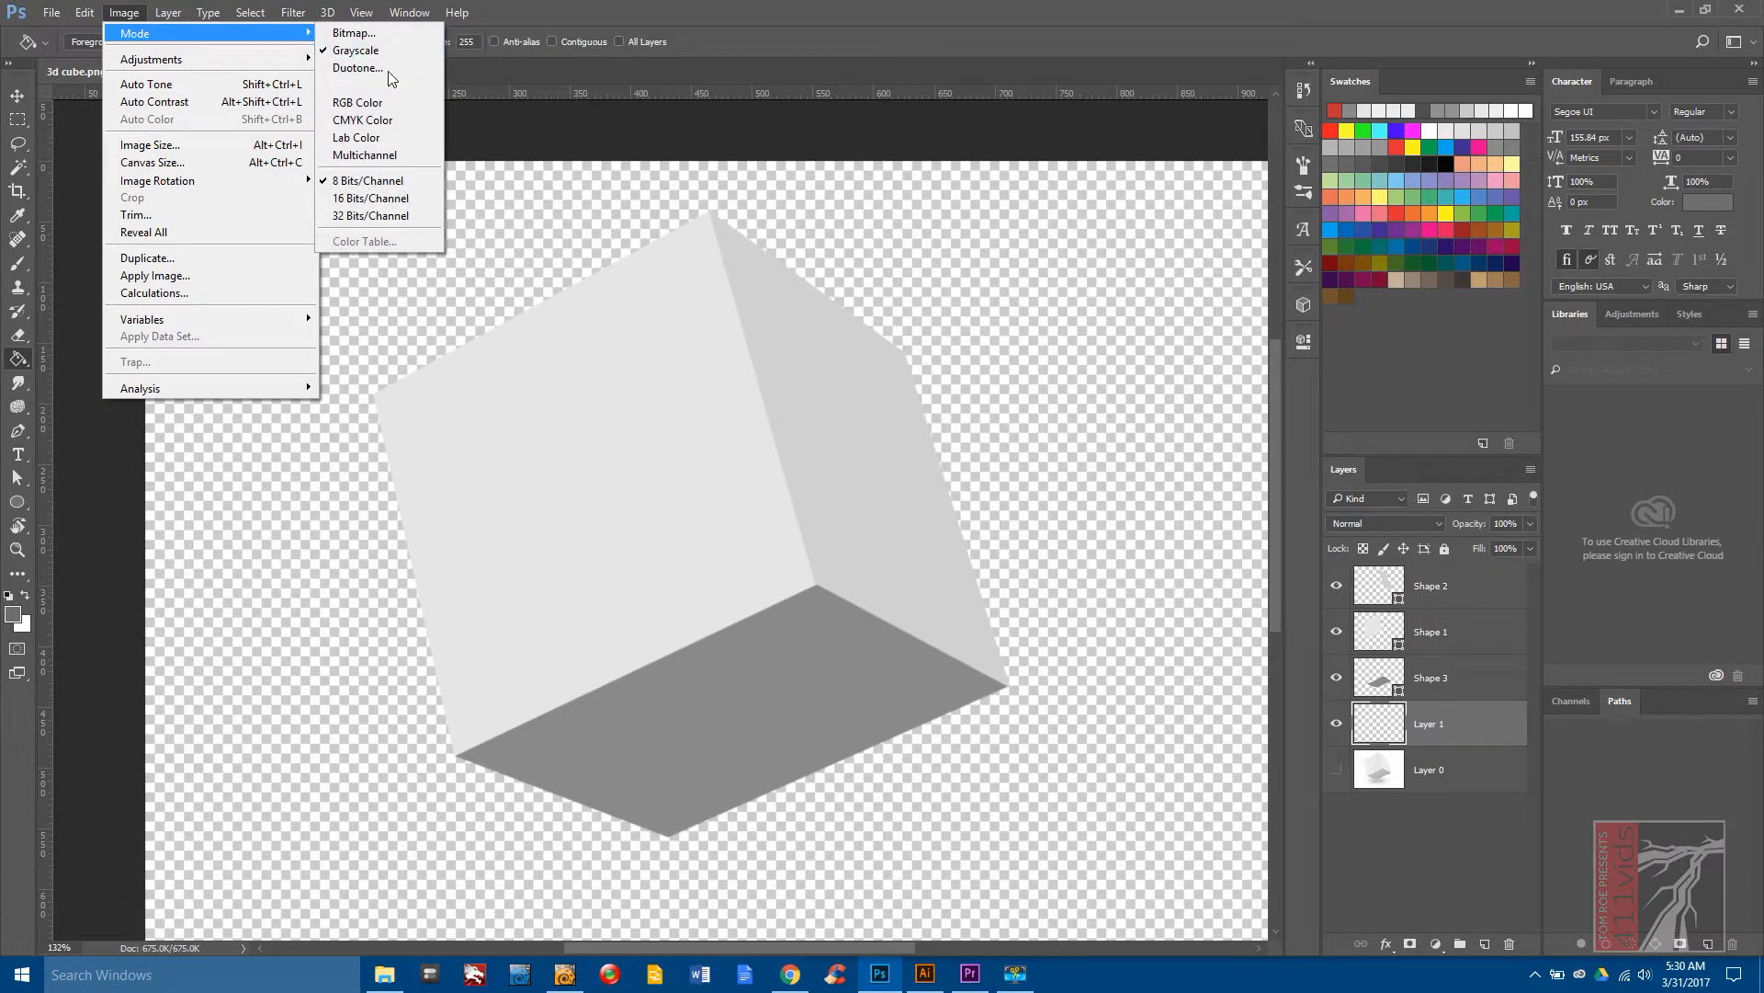
{"action": "left_click", "coordinate": [372, 103]}
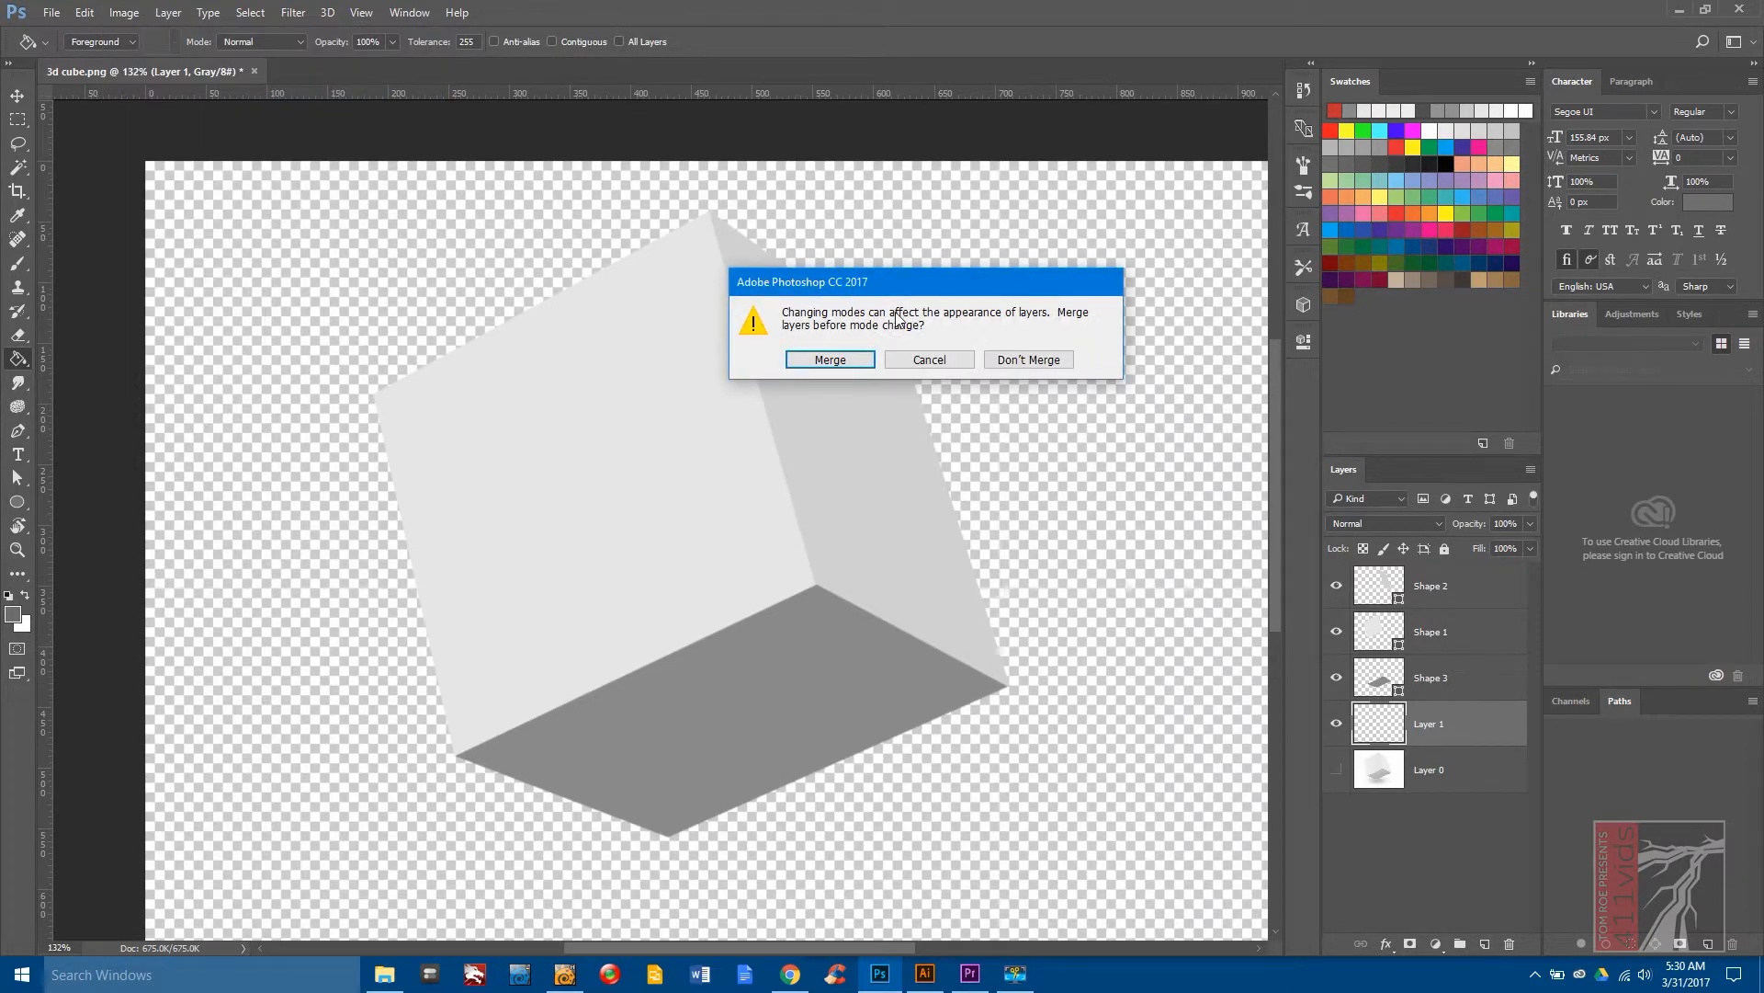
{"action": "left_click", "coordinate": [1024, 359]}
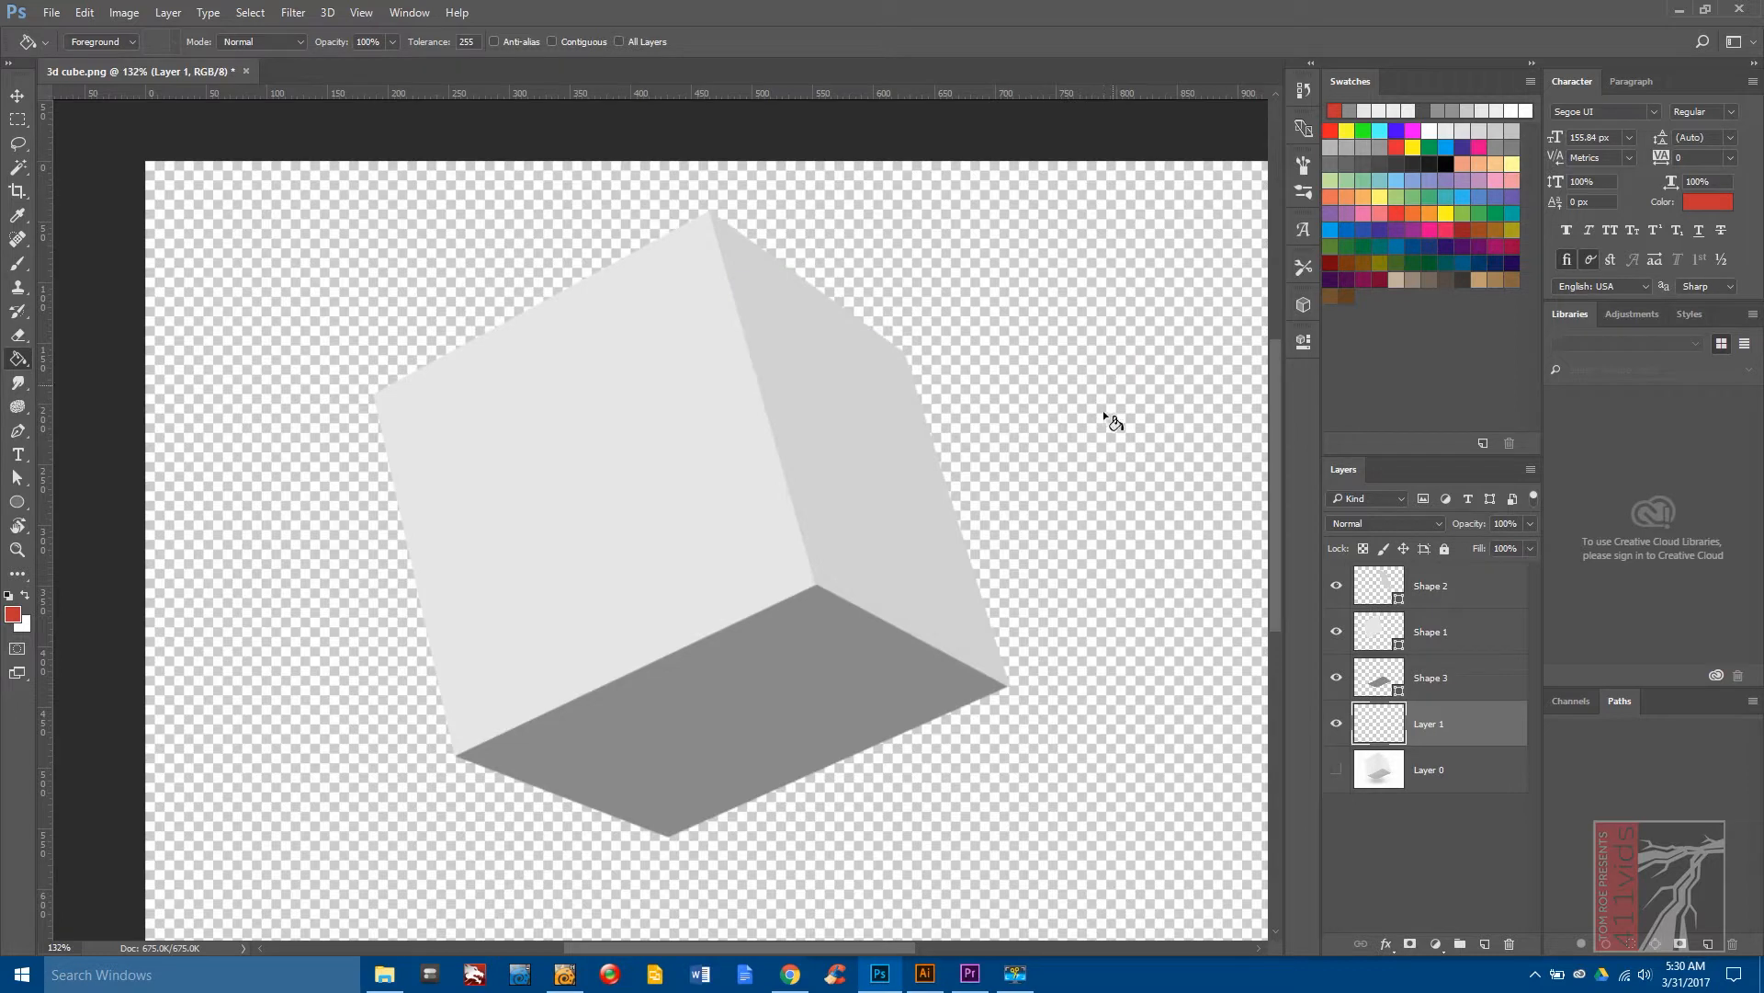
{"action": "left_click", "coordinate": [1063, 796]}
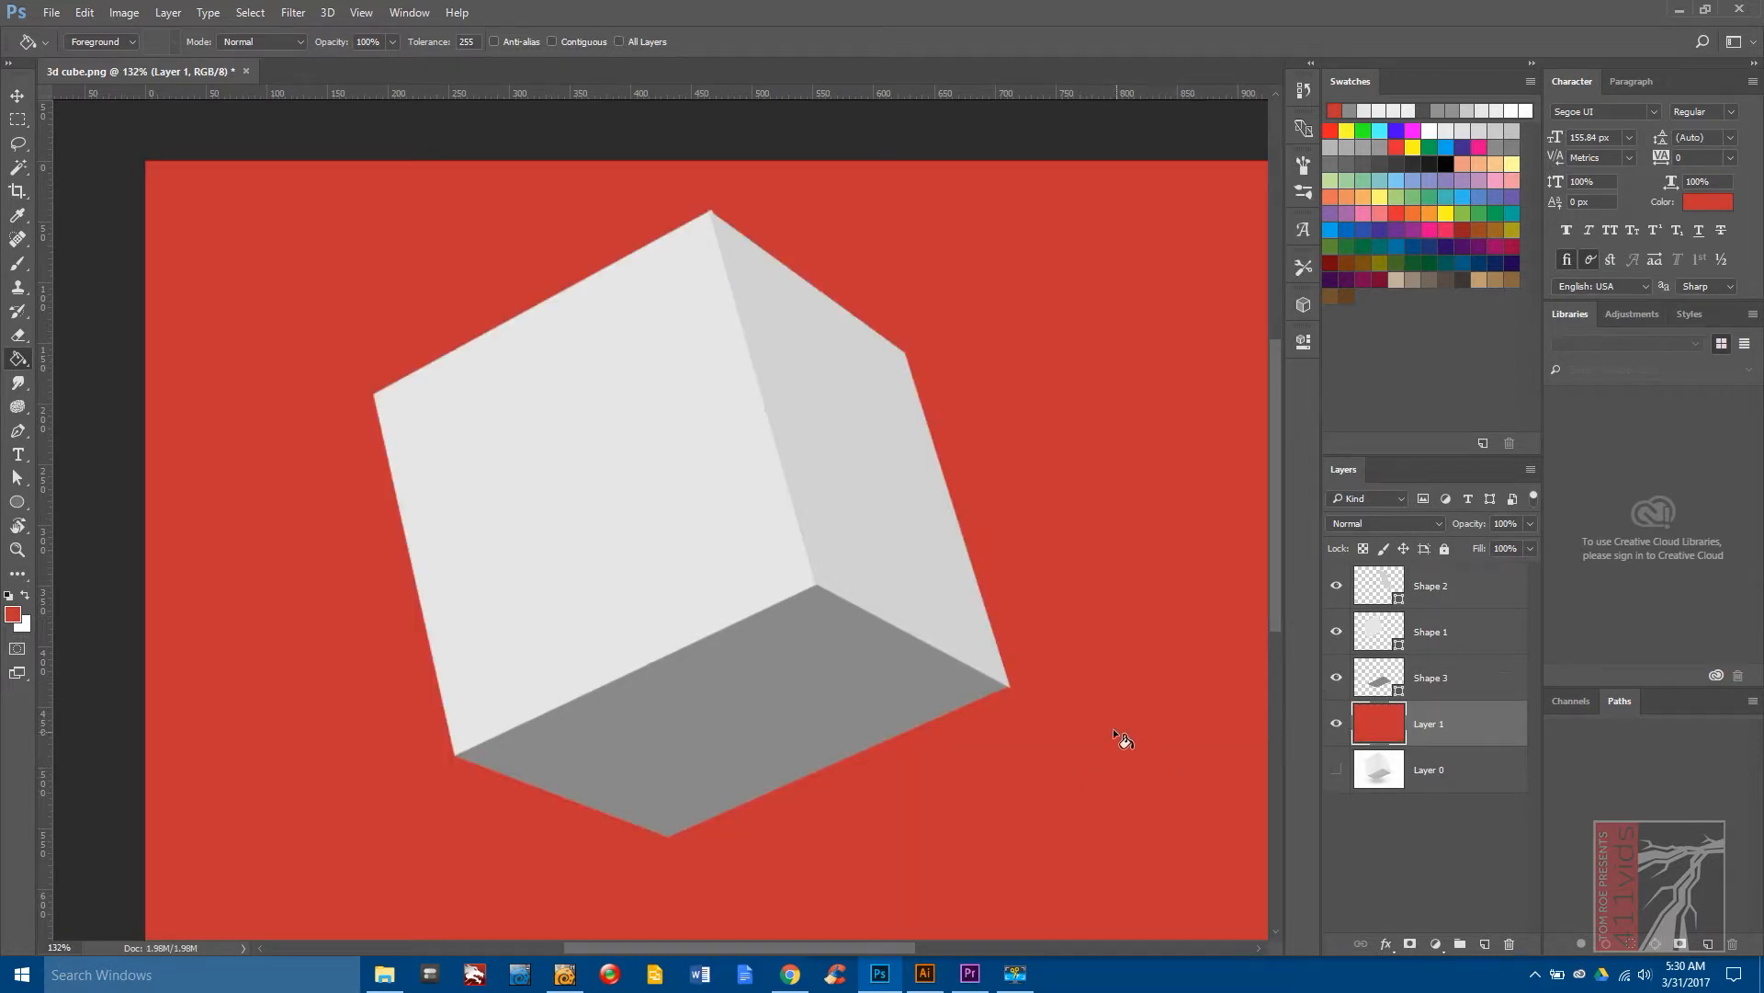
Examine the cube's outer corners and the seams between its faces up close for gaps against the red background.
{"action": "scroll", "coordinate": [677, 533], "scroll_direction": "up", "scroll_amount": 5}
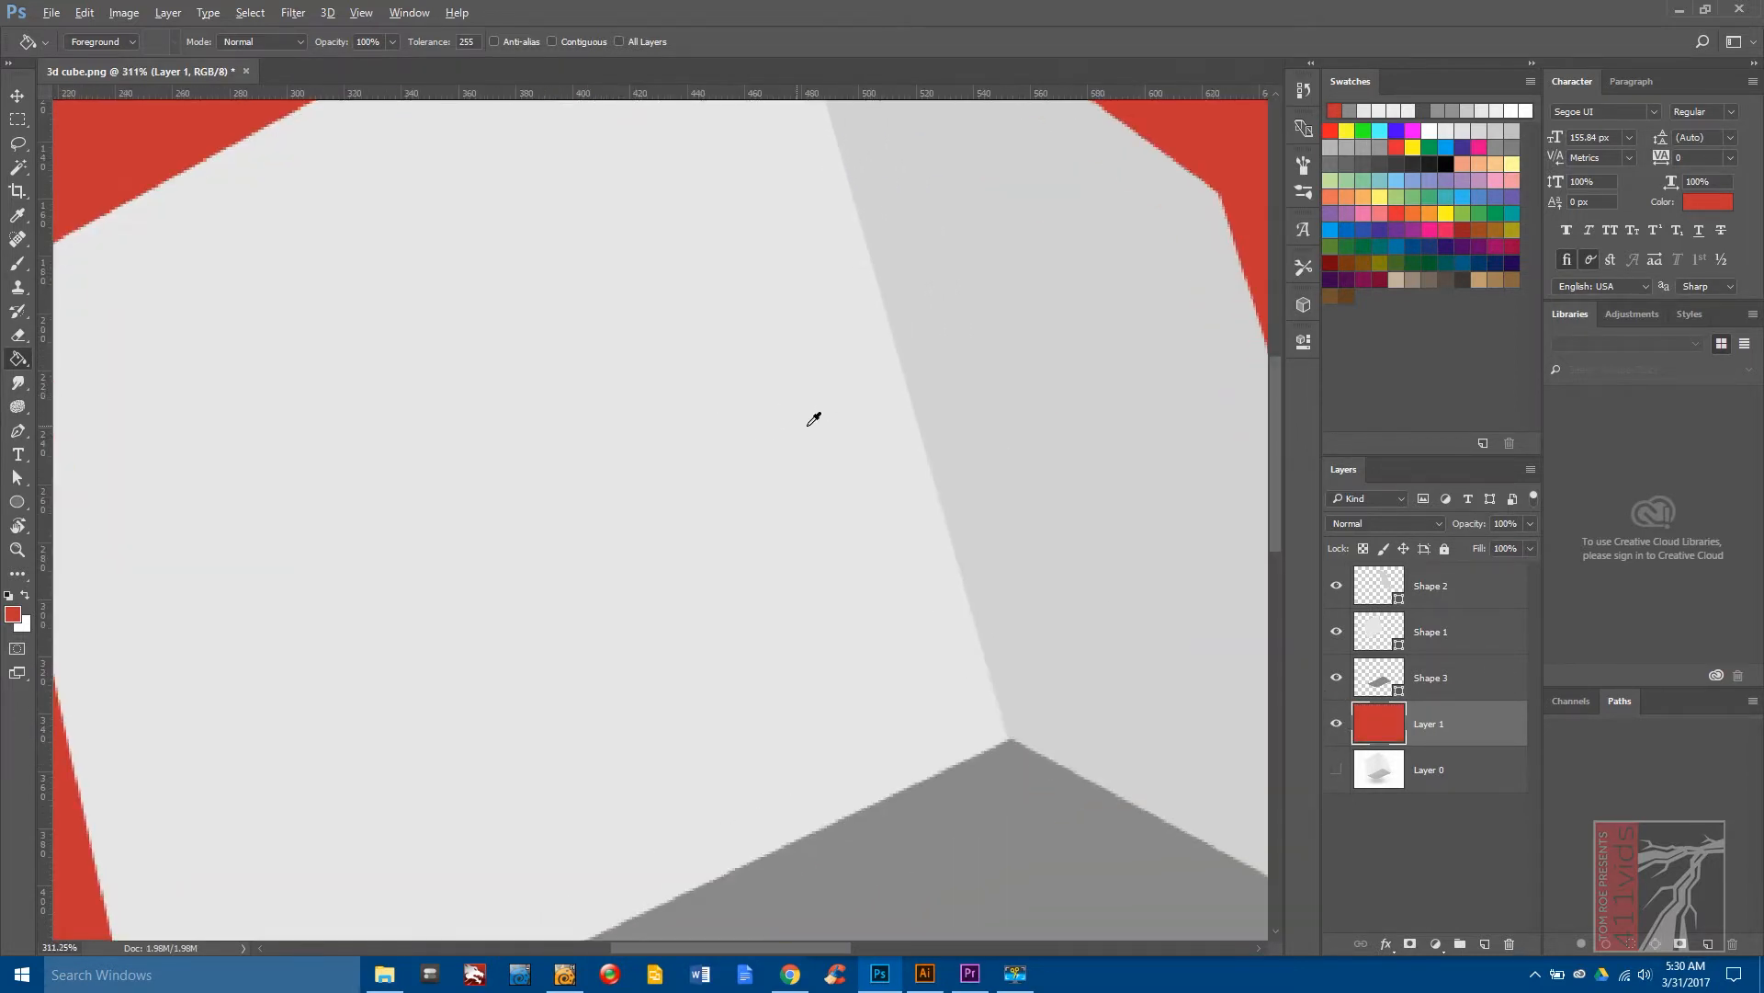
{"action": "key", "text": "space"}
{"action": "left_click_drag", "start_coordinate": [851, 295], "coordinate": [750, 648]}
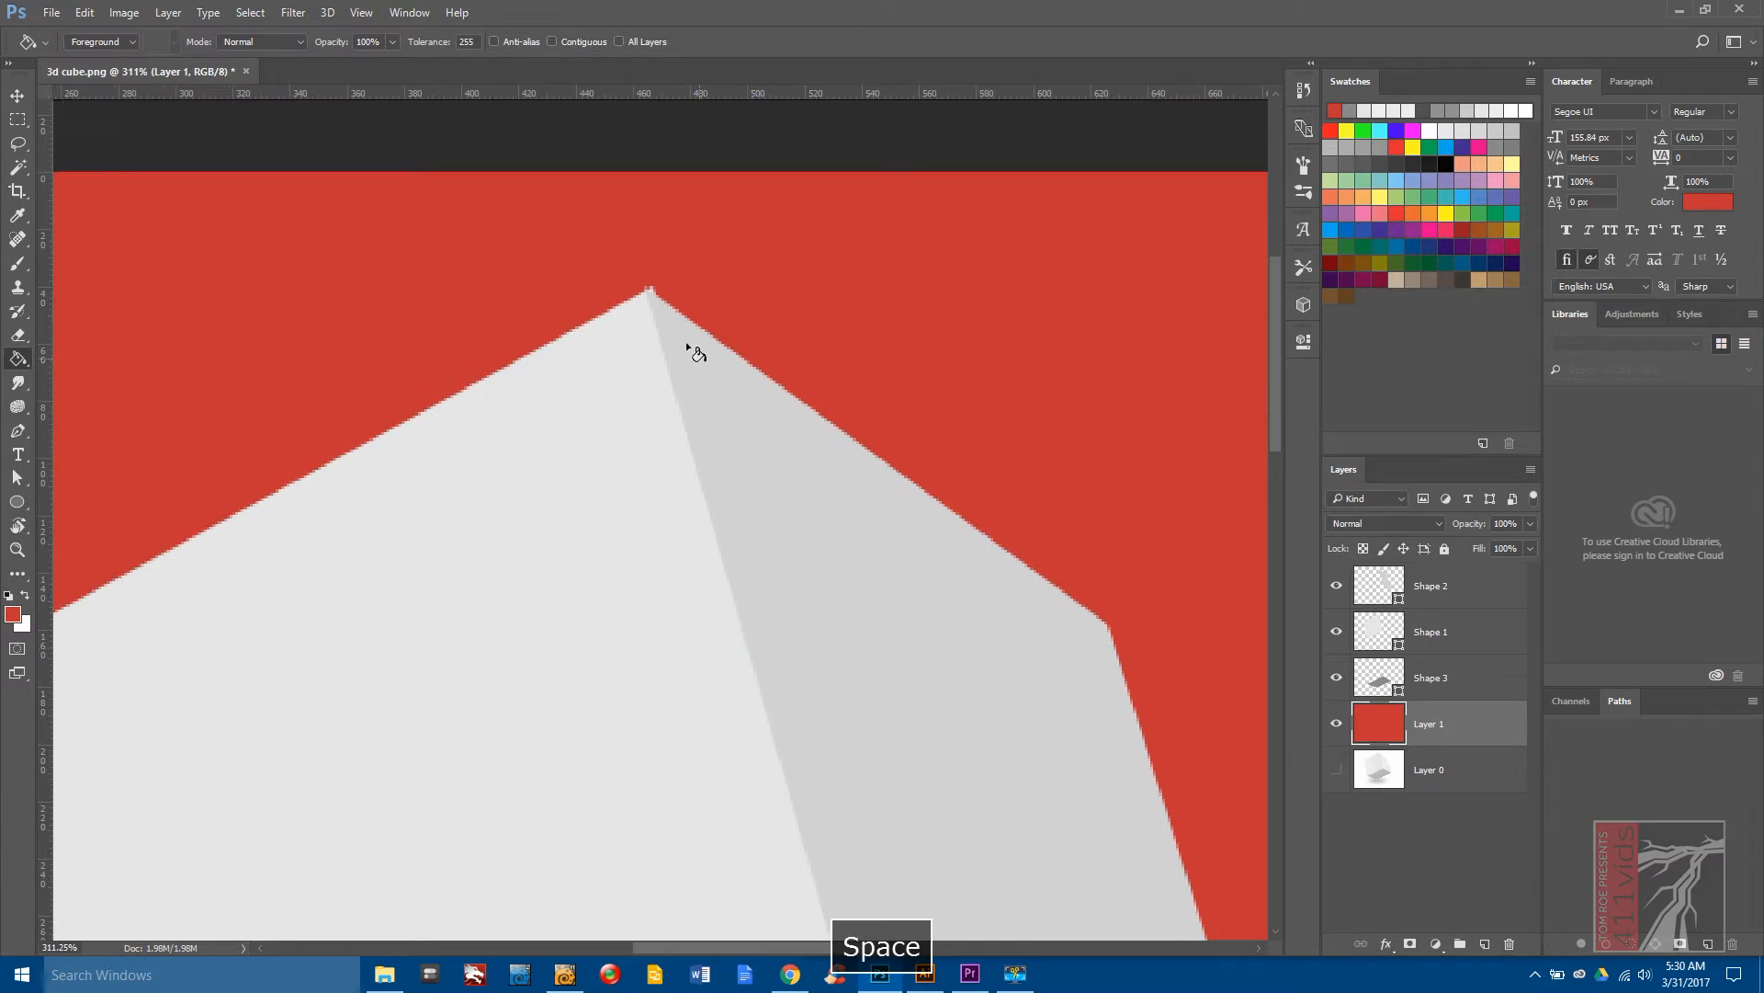
{"action": "key", "text": "space"}
{"action": "left_click_drag", "start_coordinate": [989, 740], "coordinate": [868, 396]}
{"action": "left_click_drag", "start_coordinate": [962, 835], "coordinate": [957, 515]}
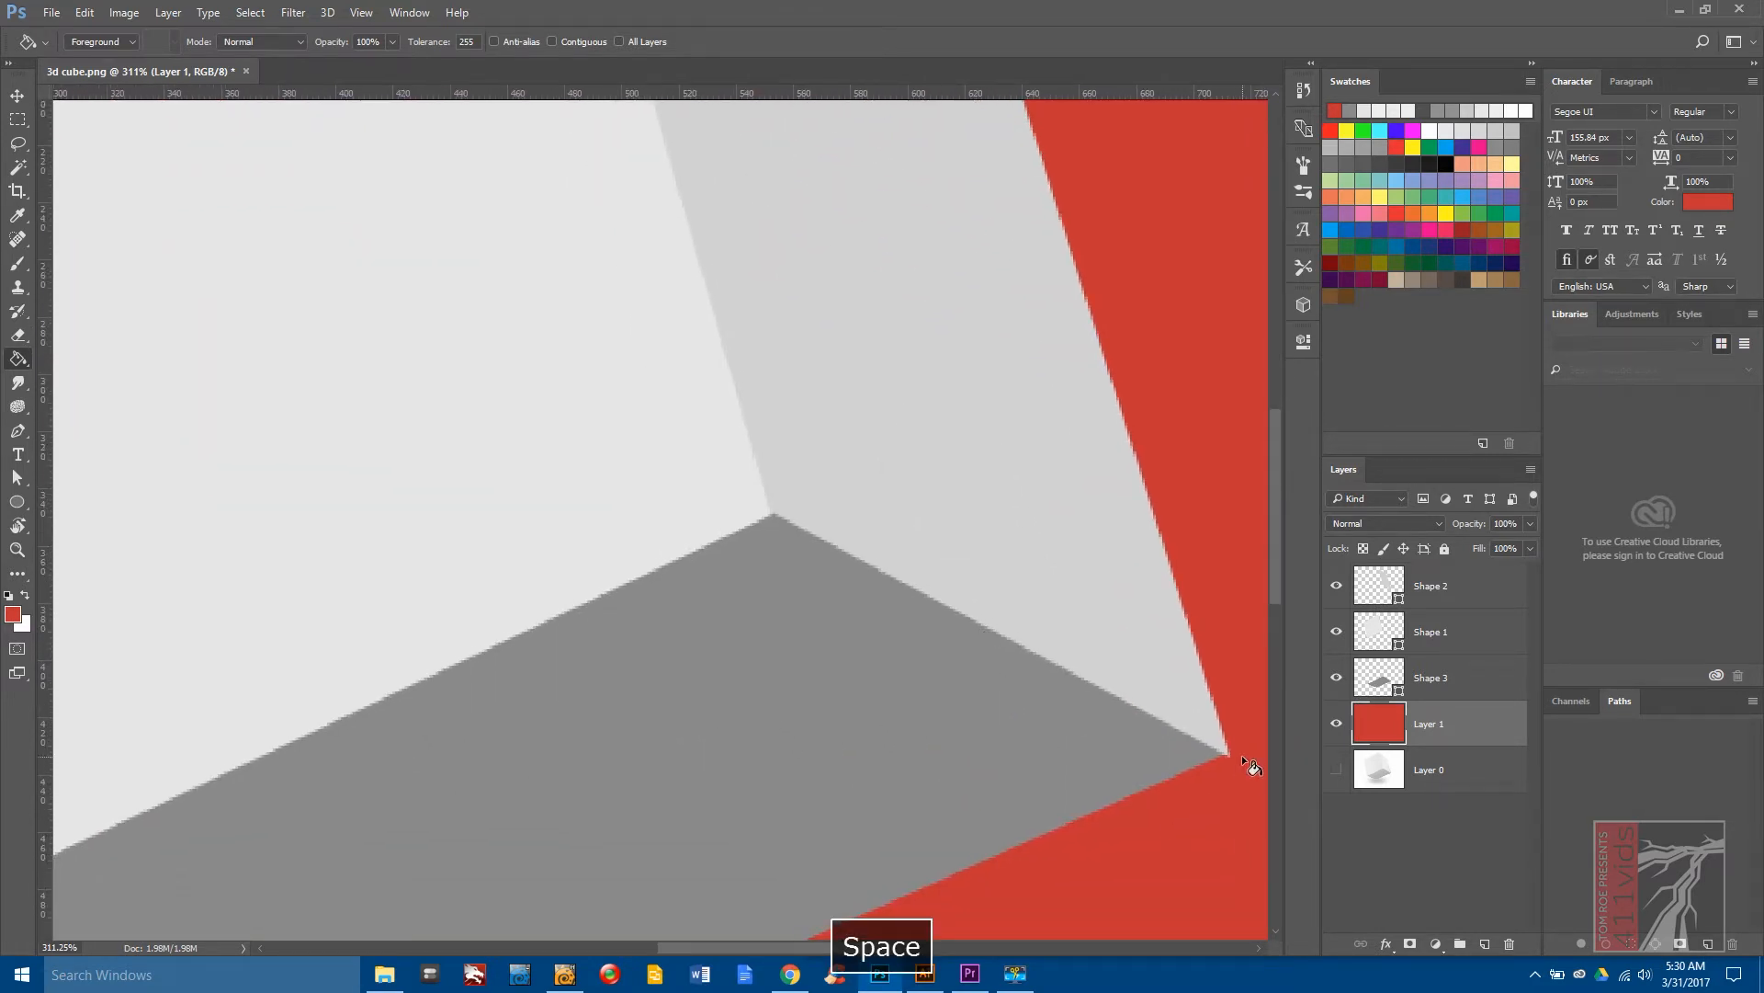
{"action": "left_click_drag", "start_coordinate": [708, 713], "coordinate": [973, 441]}
{"action": "left_click_drag", "start_coordinate": [866, 525], "coordinate": [758, 784]}
{"action": "left_click_drag", "start_coordinate": [595, 670], "coordinate": [634, 688]}
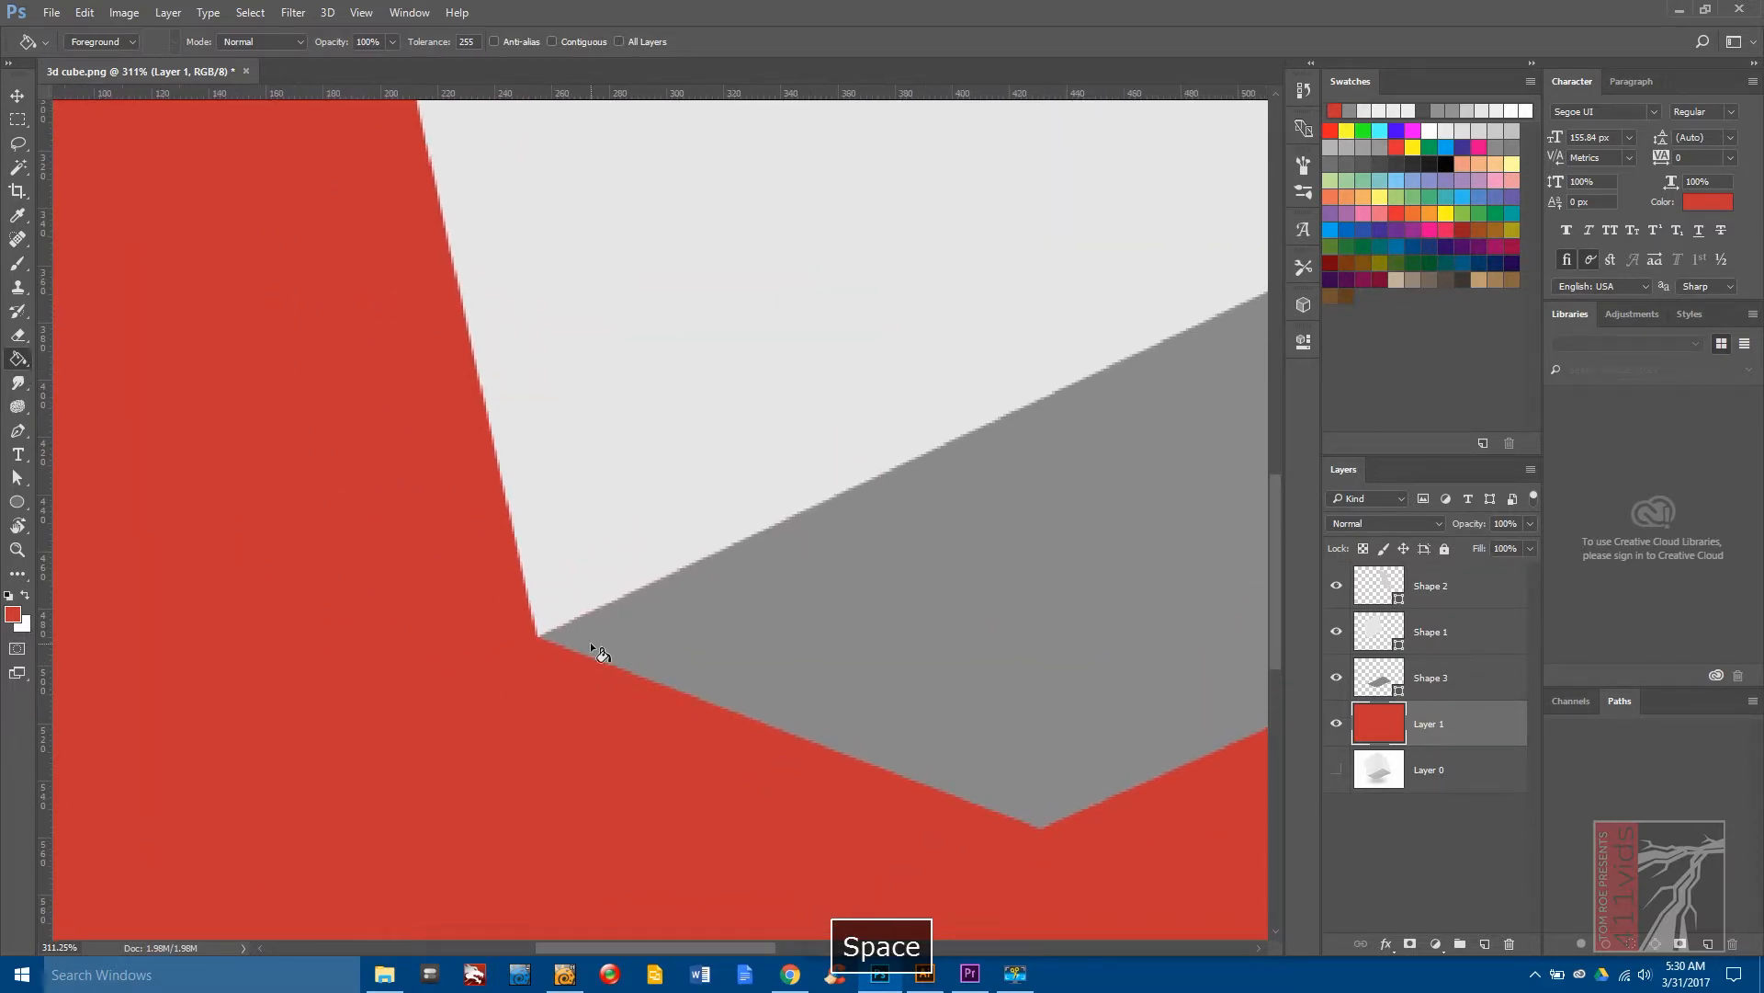
{"action": "scroll", "coordinate": [562, 642], "scroll_direction": "up", "scroll_amount": 9}
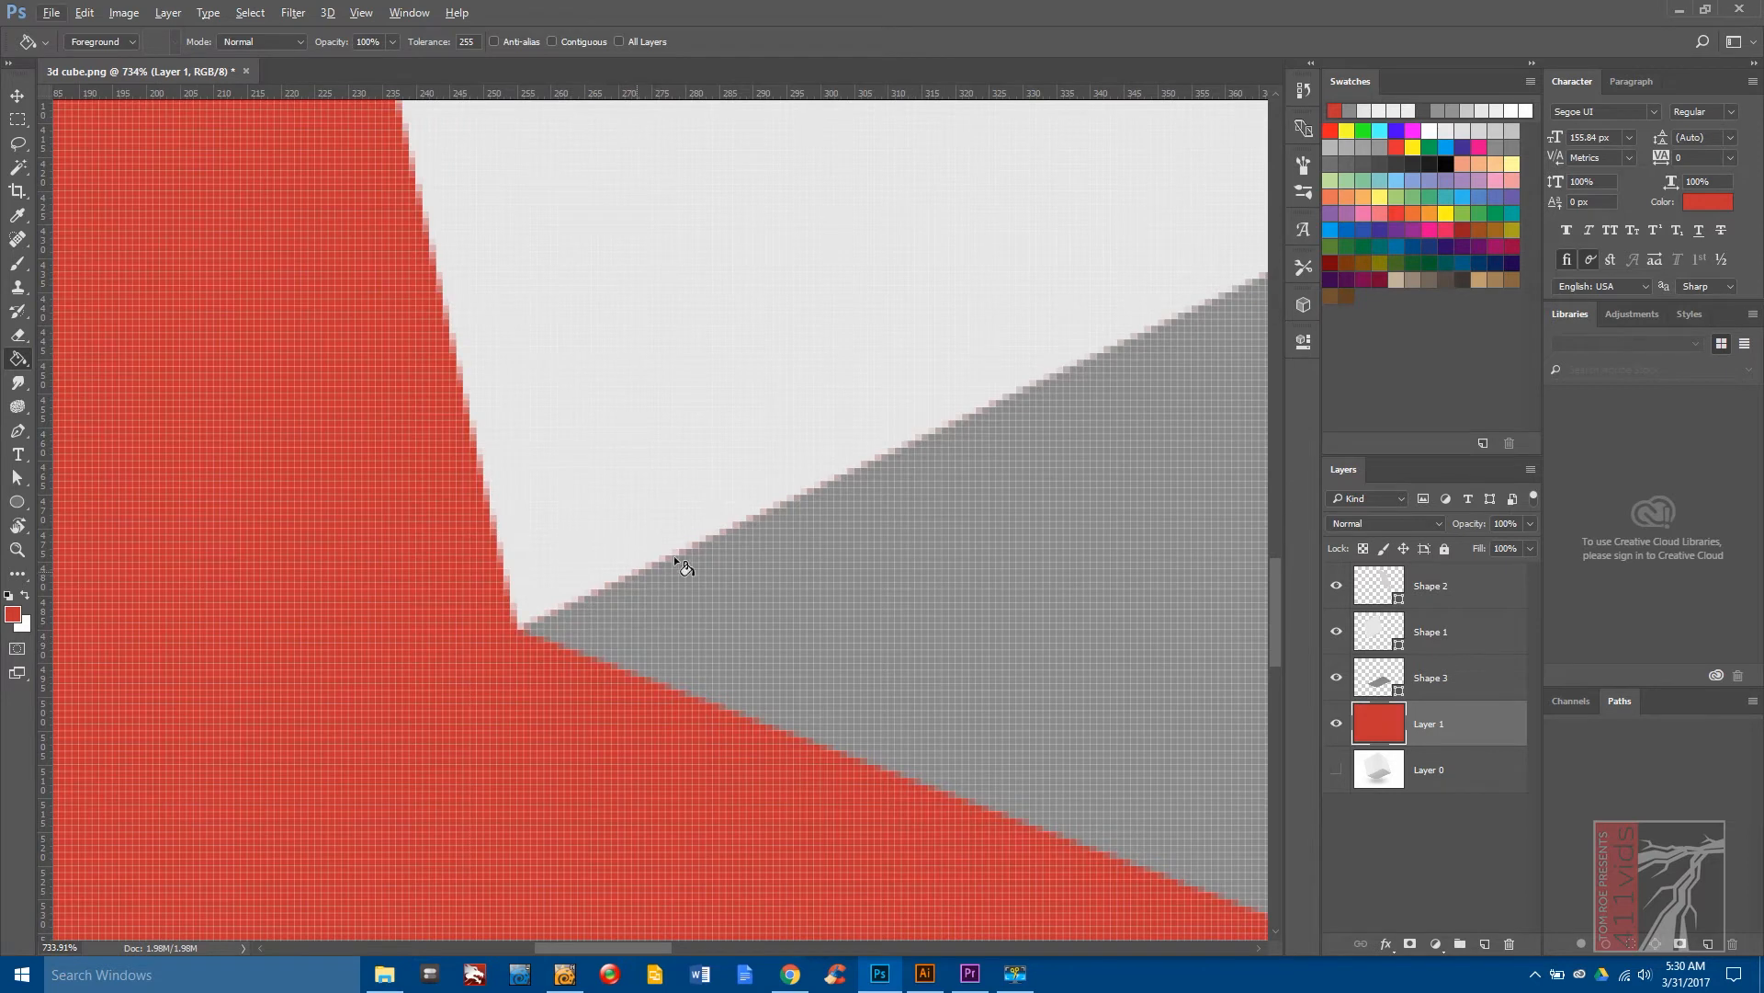
{"action": "scroll", "coordinate": [742, 568], "scroll_direction": "down", "scroll_amount": 6}
{"action": "scroll", "coordinate": [847, 556], "scroll_direction": "down", "scroll_amount": 3}
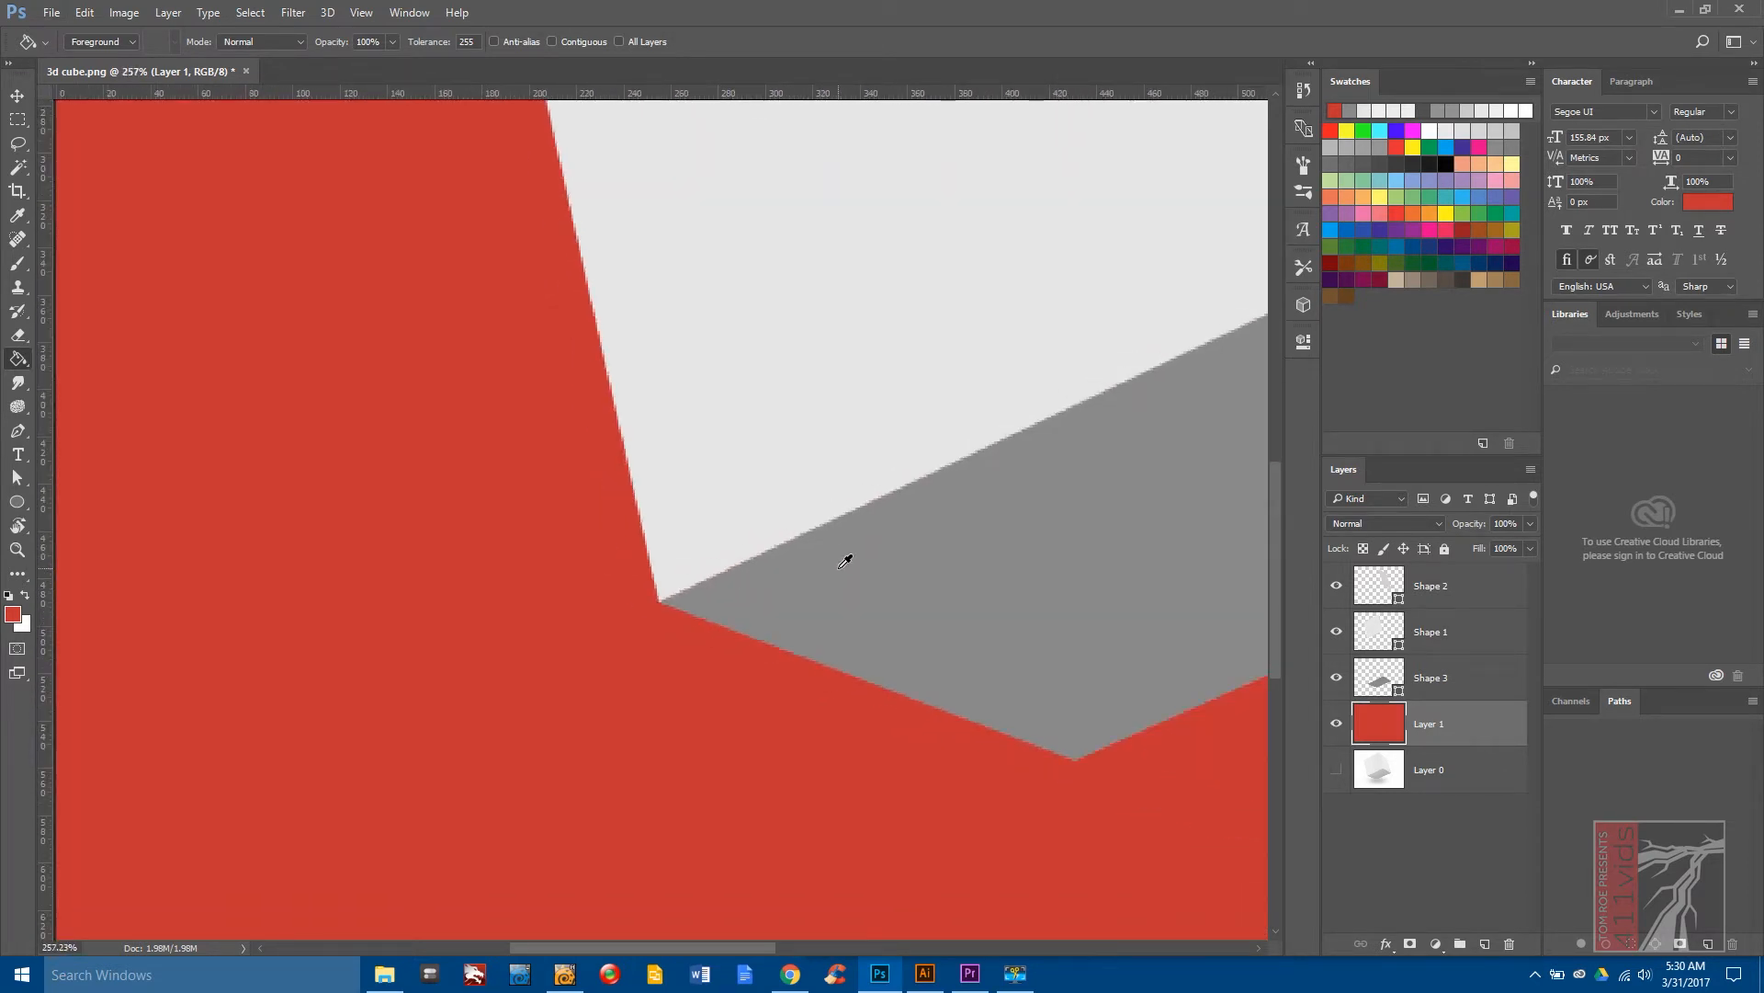
{"action": "scroll", "coordinate": [847, 560], "scroll_direction": "up", "scroll_amount": 2}
{"action": "scroll", "coordinate": [843, 570], "scroll_direction": "up", "scroll_amount": 3}
{"action": "left_click_drag", "start_coordinate": [782, 594], "coordinate": [699, 694]}
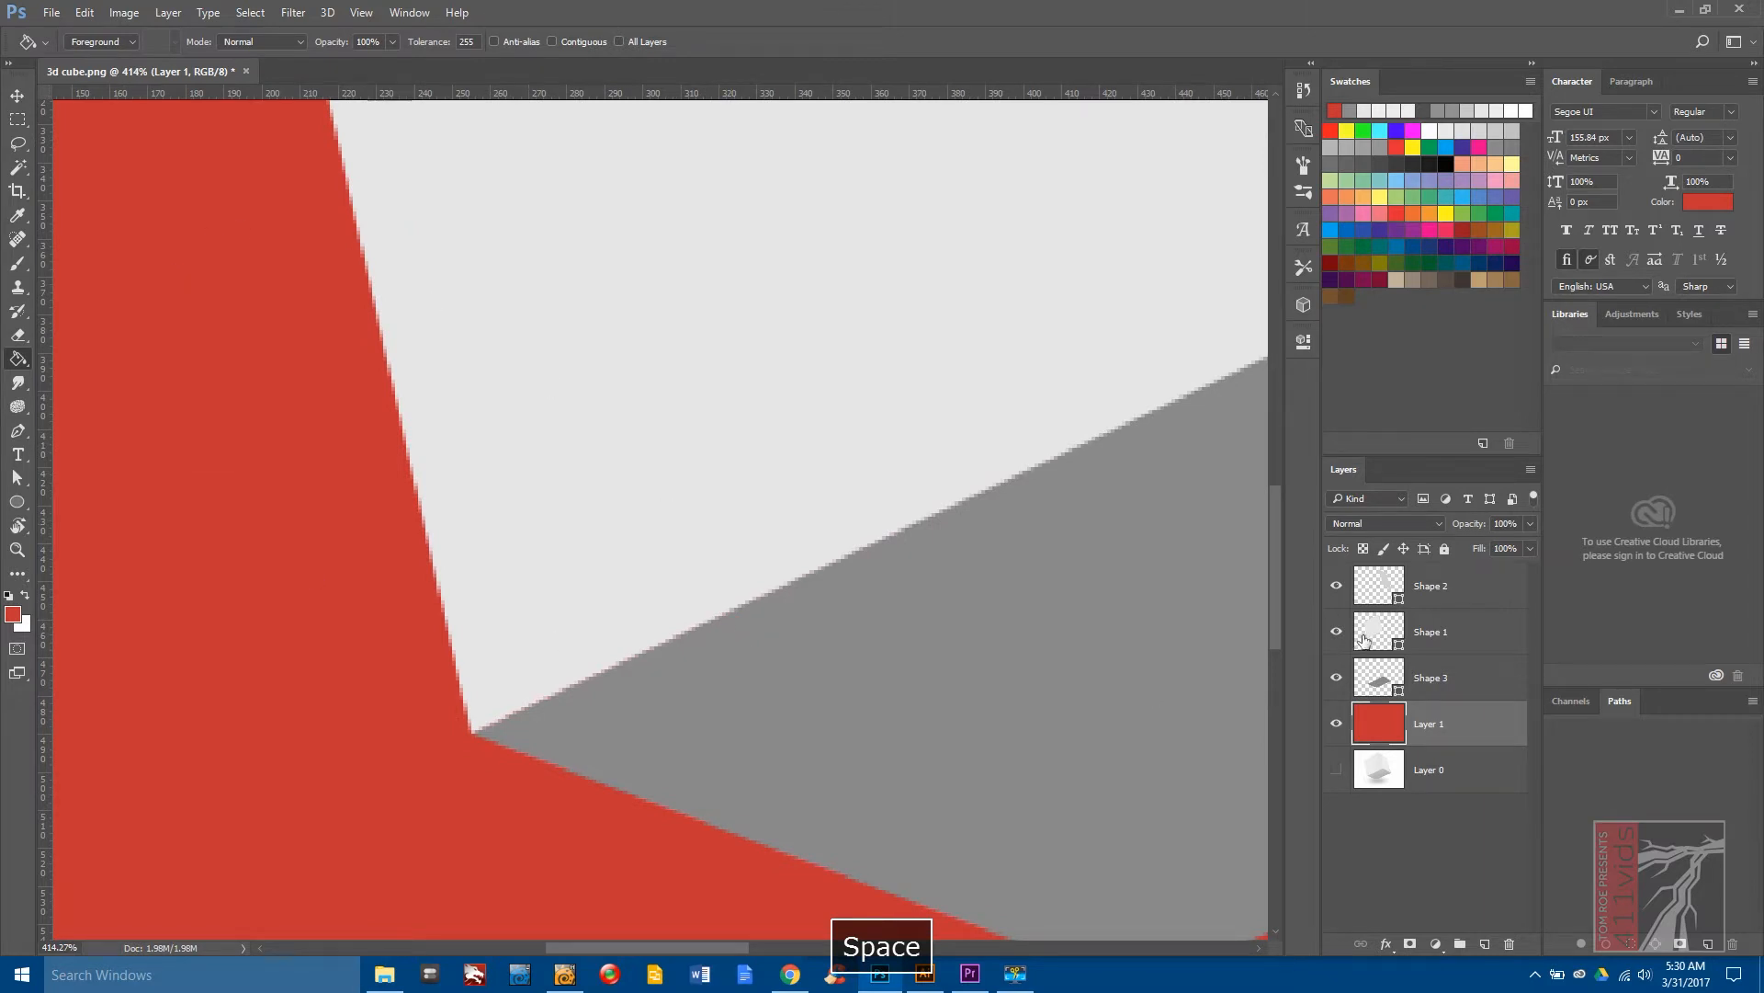
Nudge the cube's right face anchor slightly down at the inner corner where the three faces meet.
{"action": "left_click", "coordinate": [1427, 675]}
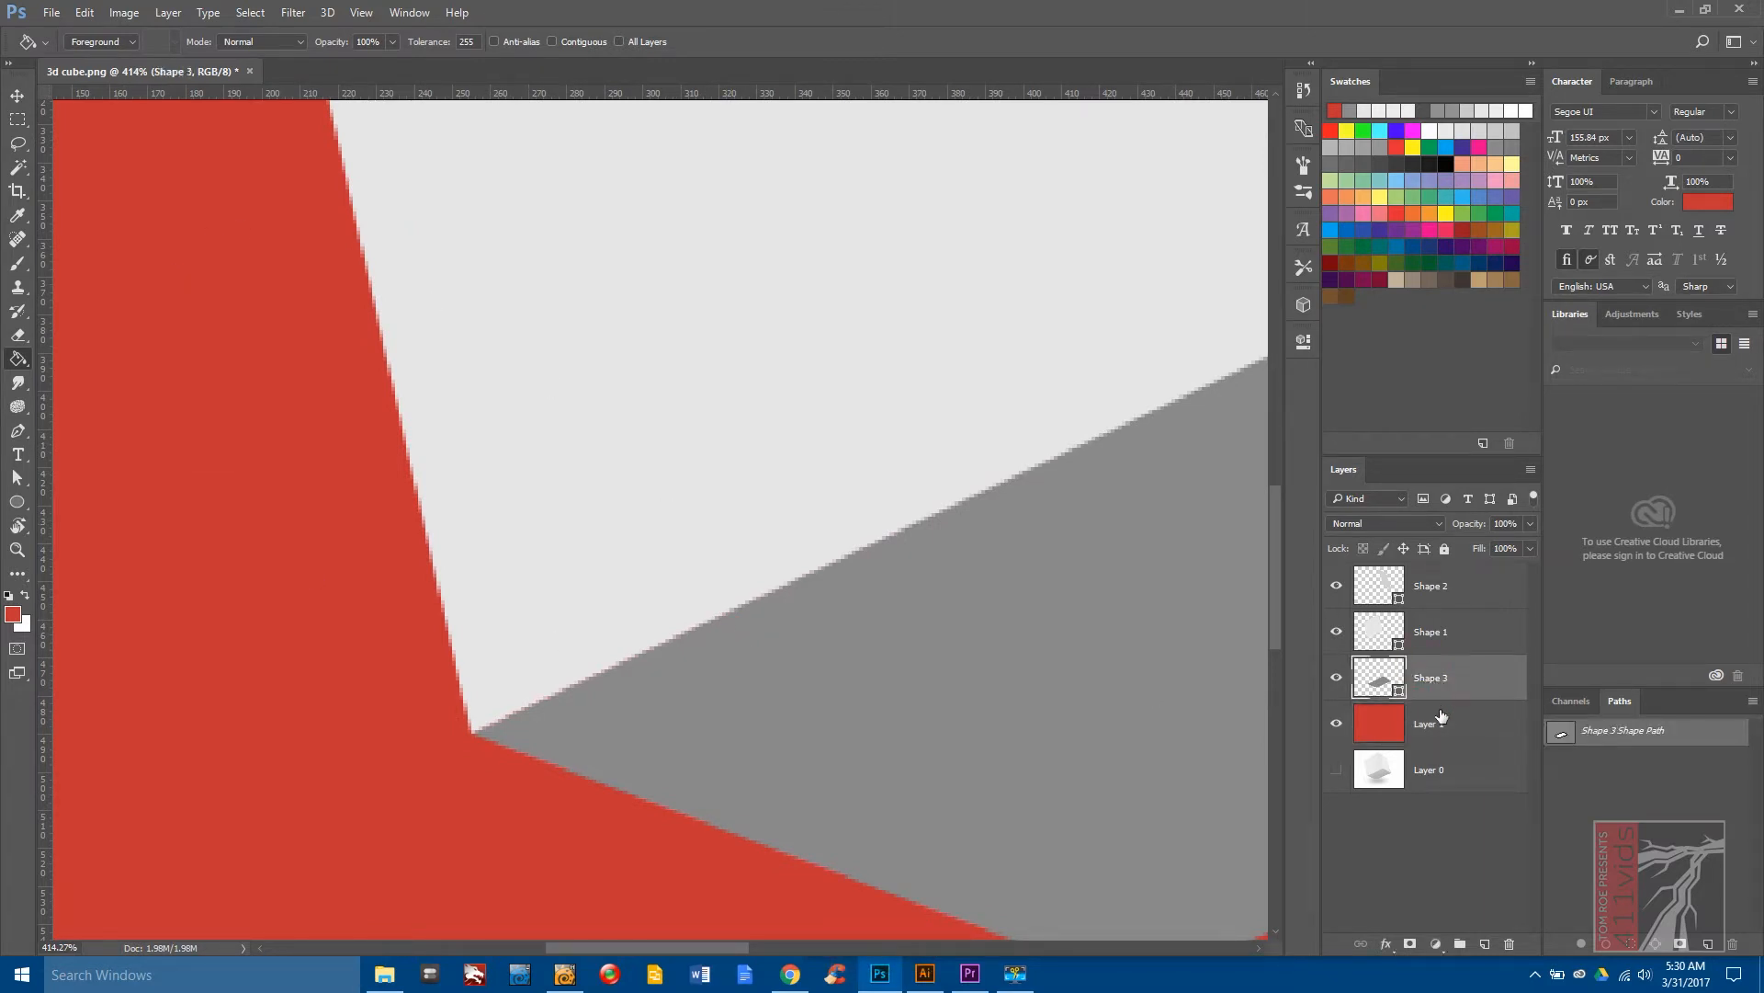
{"action": "left_click", "coordinate": [17, 478]}
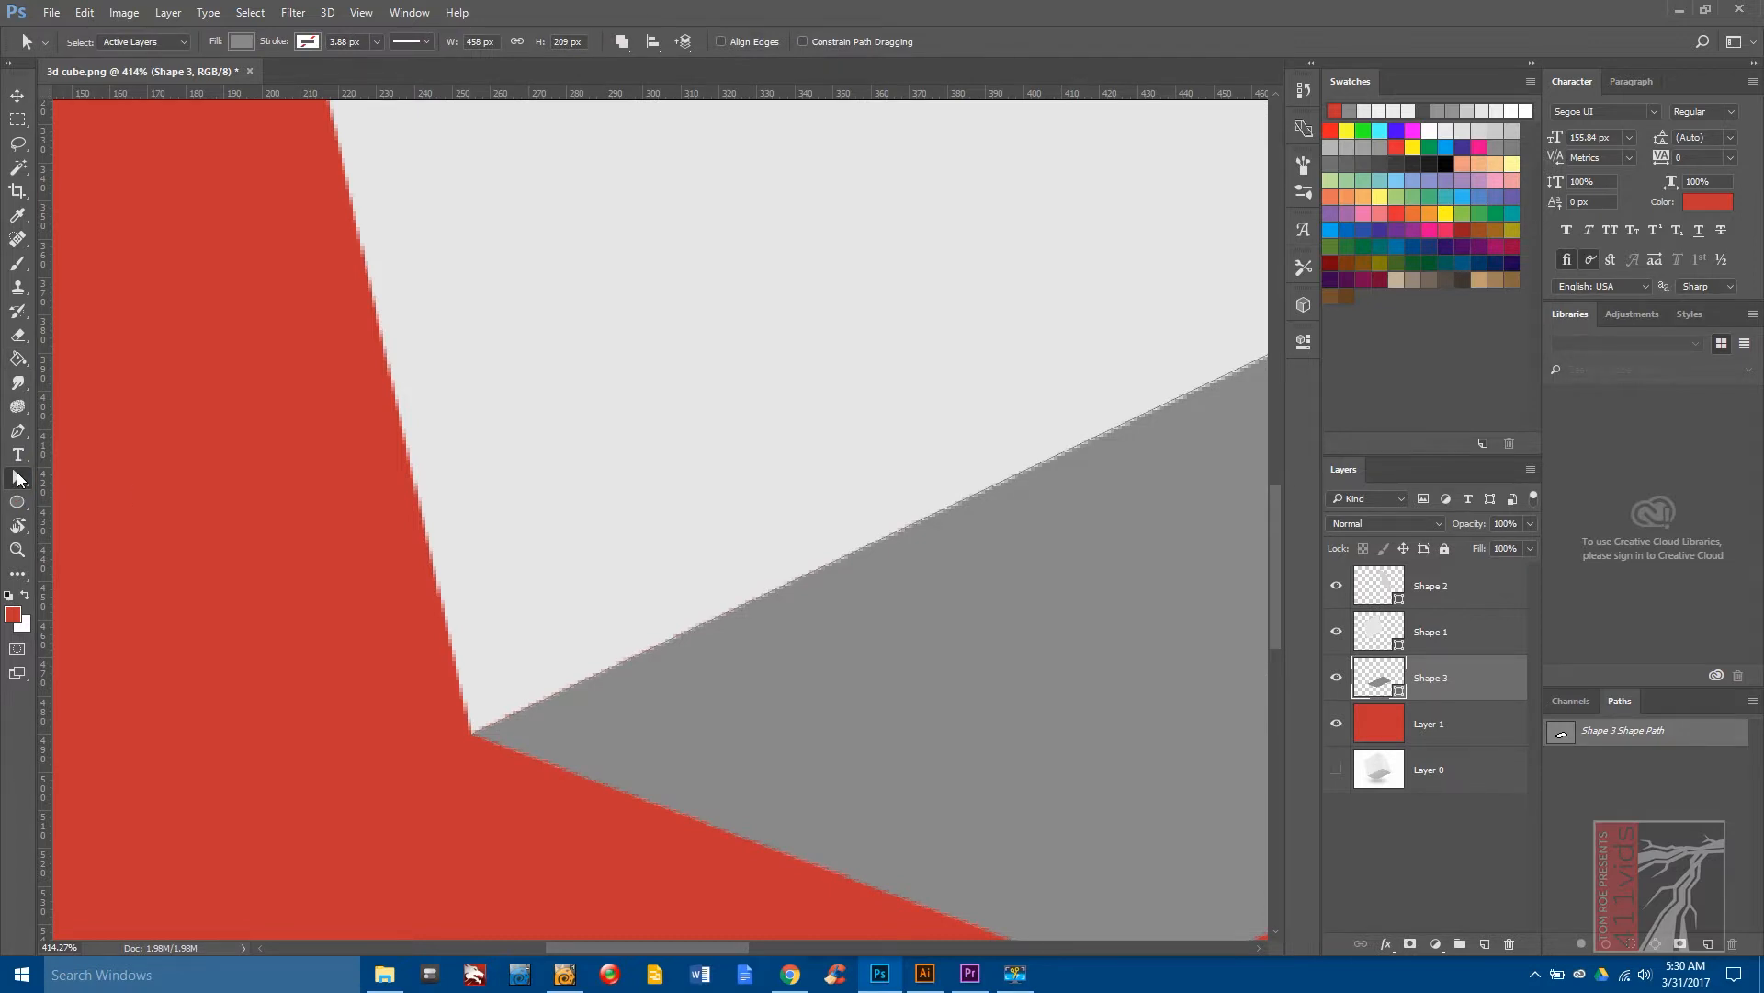
{"action": "left_click", "coordinate": [661, 444]}
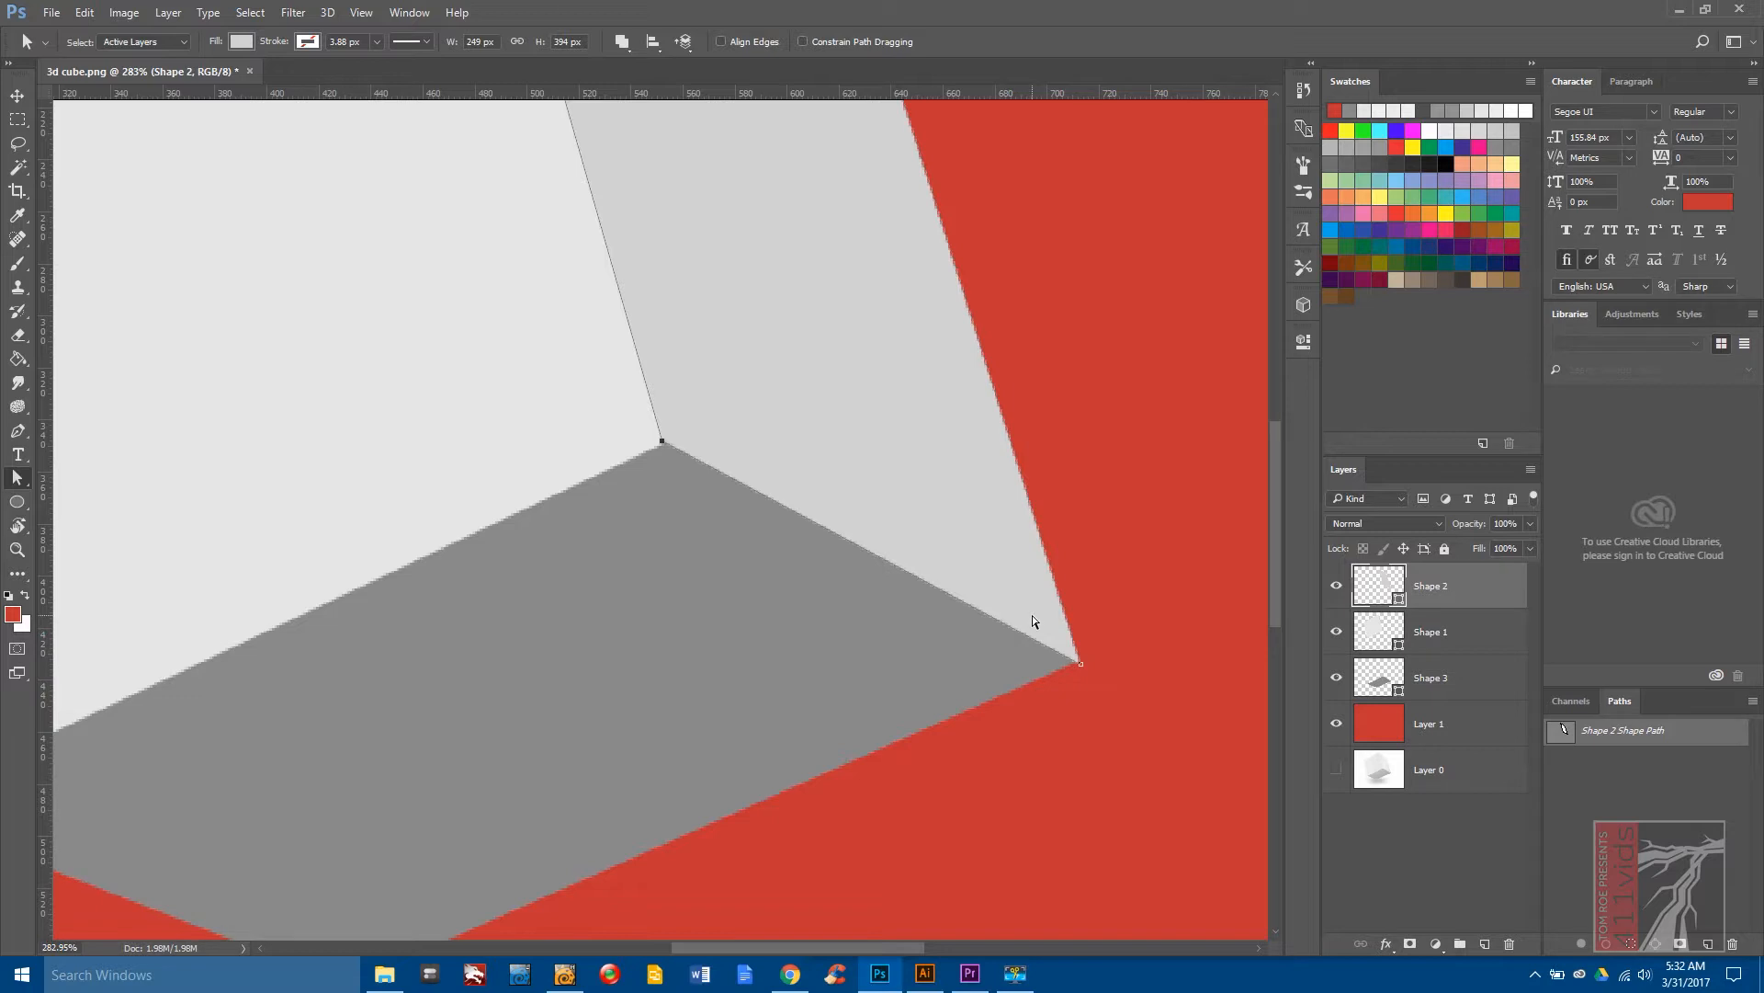
{"action": "key", "text": "Right"}
{"action": "key", "text": "Down"}
{"action": "key", "text": "Left"}
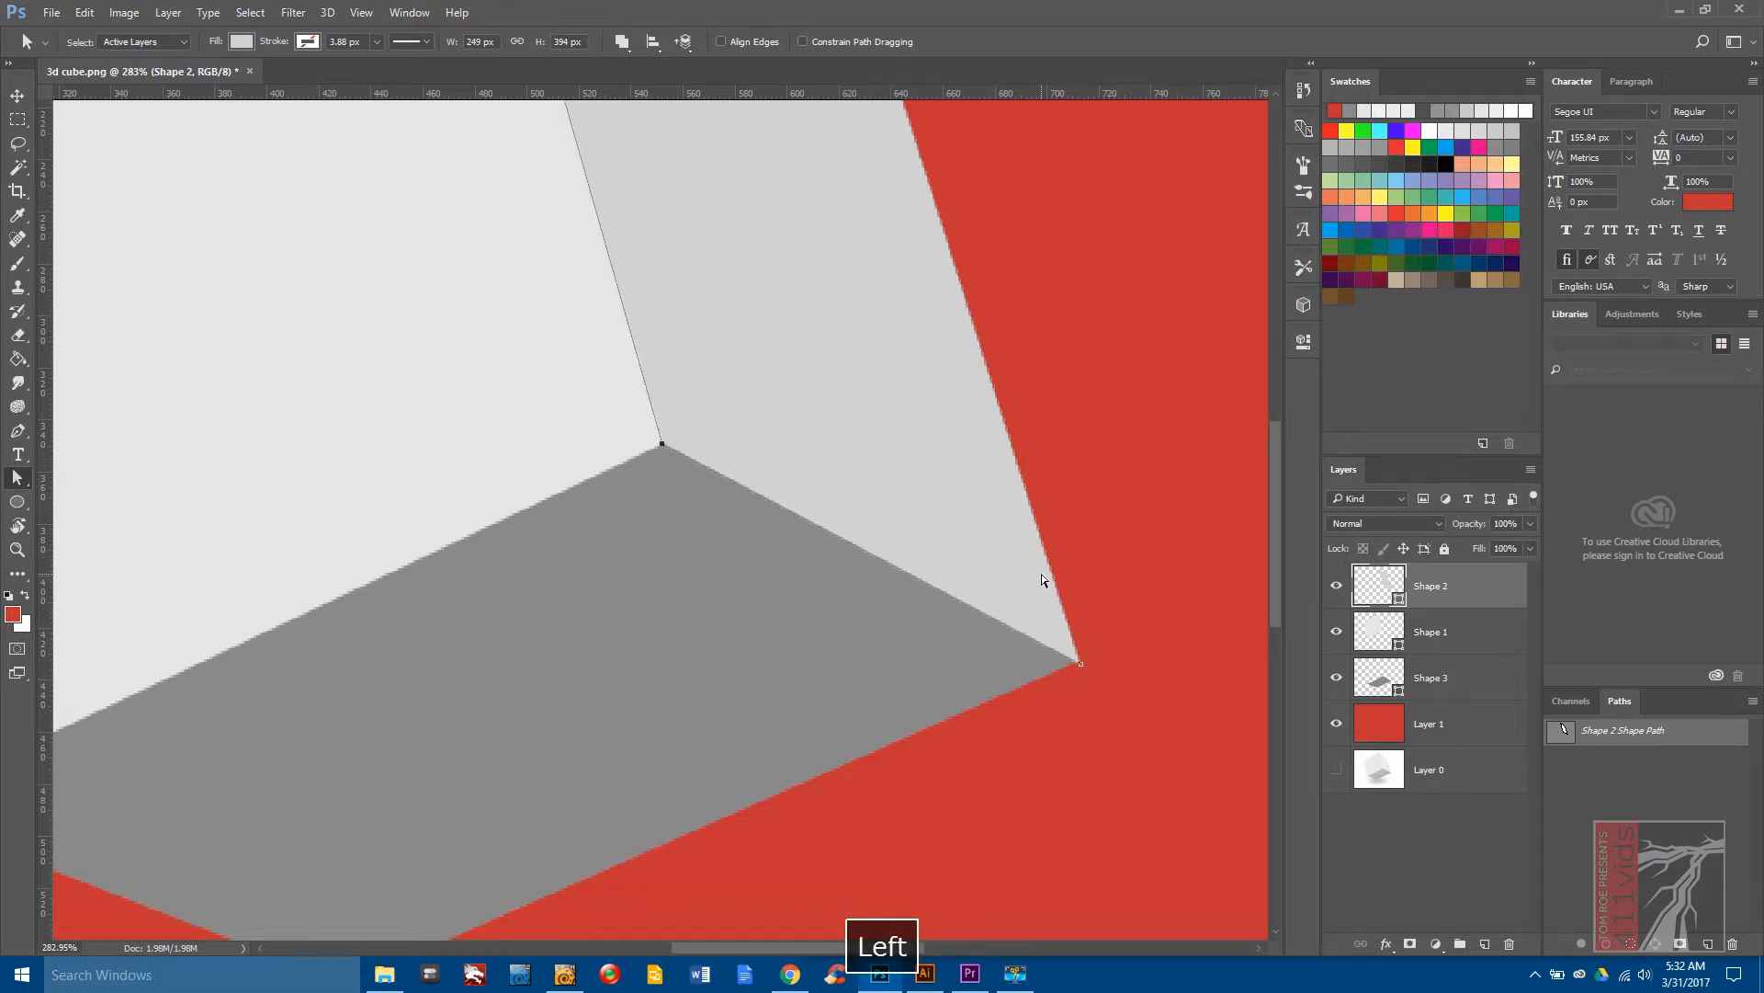
Nudge the right face's outer lower anchor slightly left and up to meet the underside's corner.
{"action": "left_click", "coordinate": [1081, 663]}
{"action": "key", "text": "Left"}
{"action": "key", "text": "Up"}
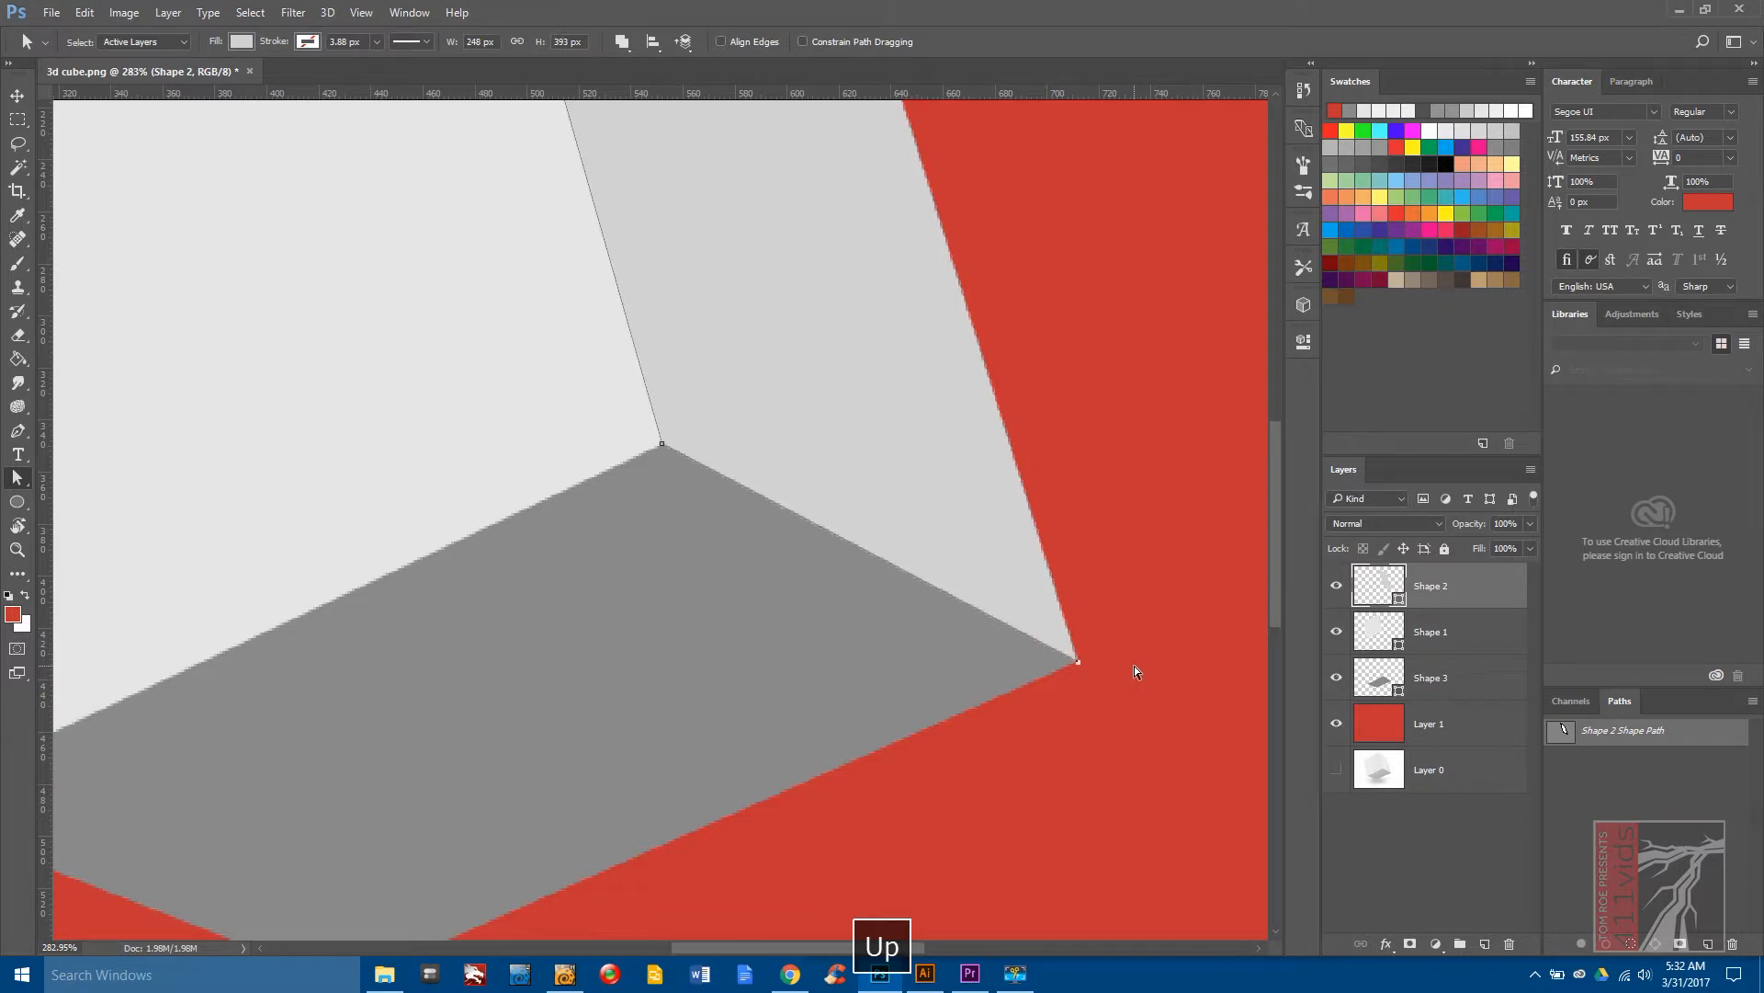
{"action": "left_click", "coordinate": [1115, 681]}
{"action": "left_click", "coordinate": [1072, 652]}
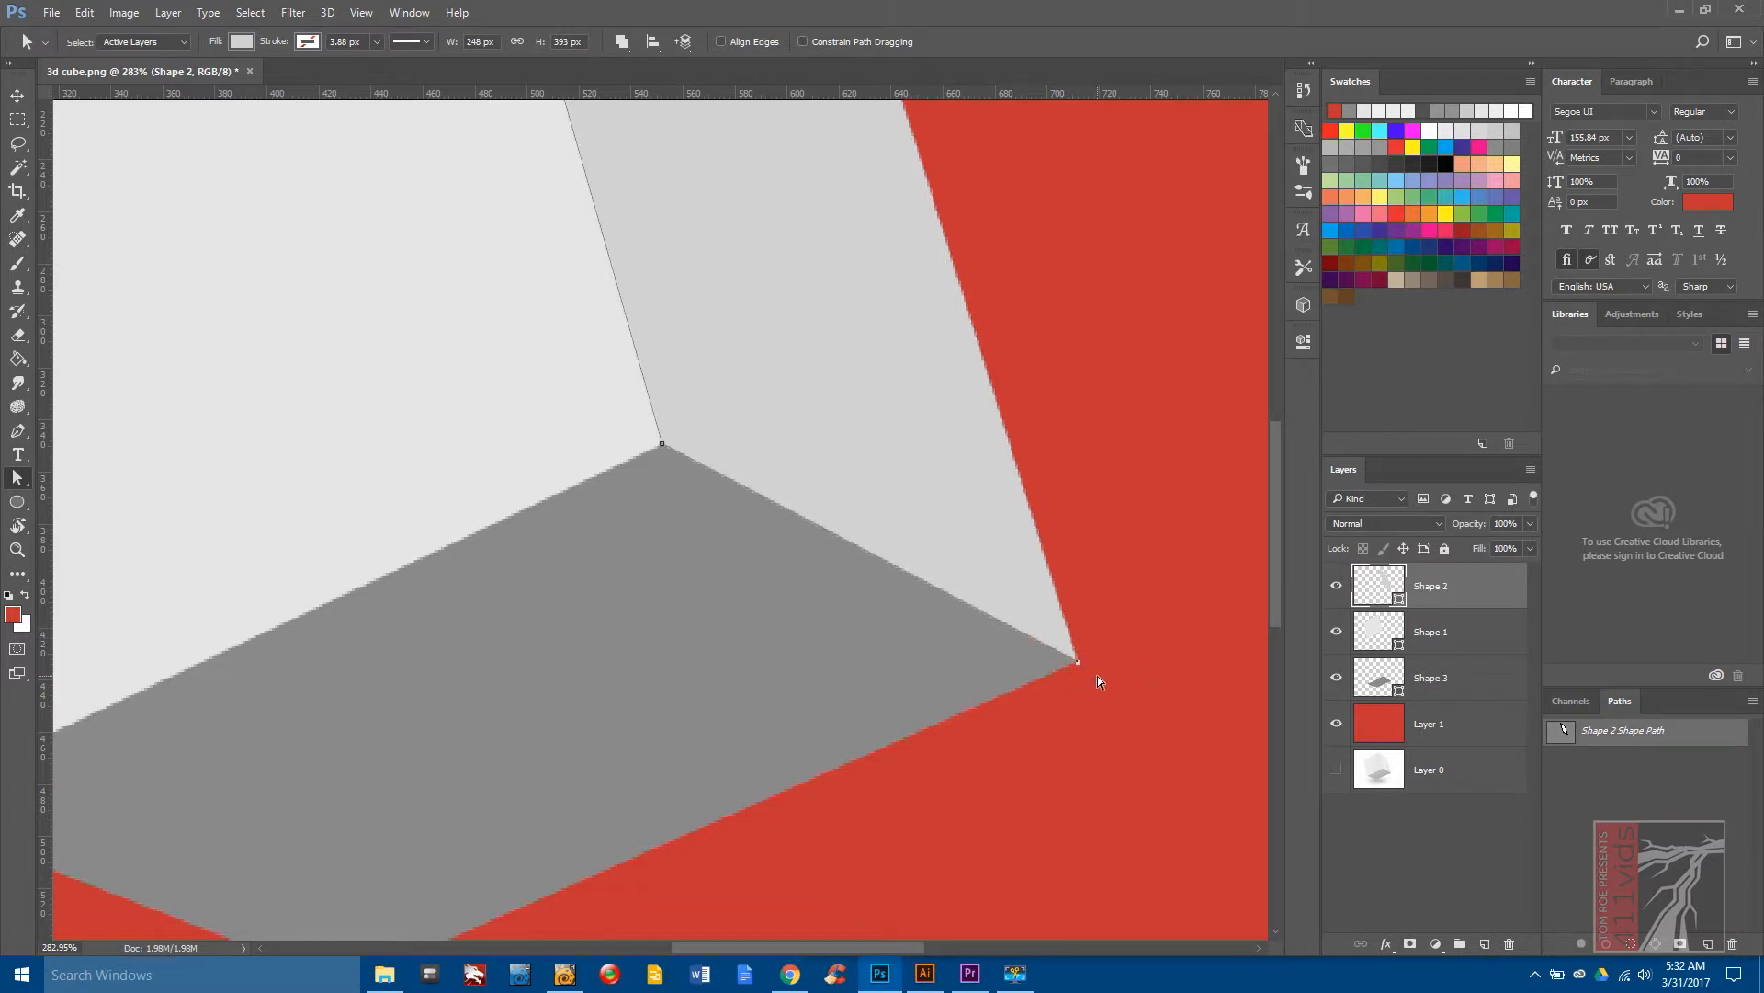
{"action": "key", "text": "Left"}
{"action": "left_click", "coordinate": [1099, 680]}
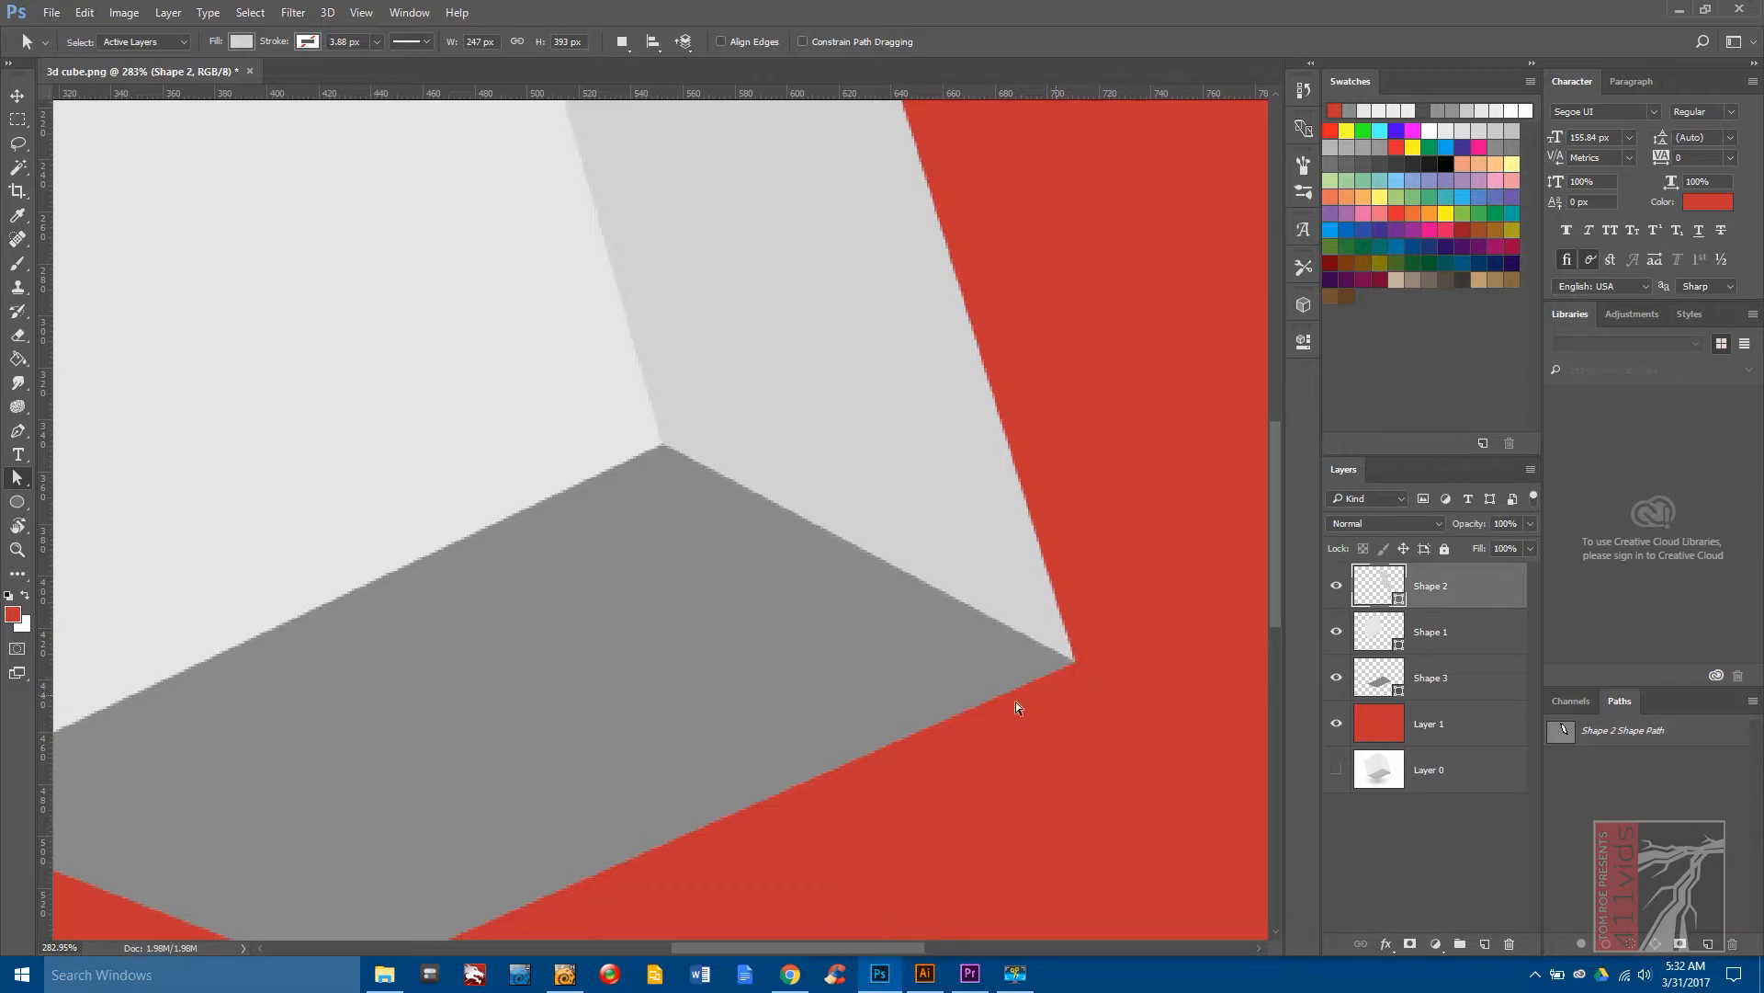
Hide the red background layer and add an empty layer directly above the hidden original image layer.
{"action": "key", "text": "space"}
{"action": "left_click_drag", "start_coordinate": [787, 315], "coordinate": [1015, 594]}
{"action": "key", "text": "ctrl+0"}
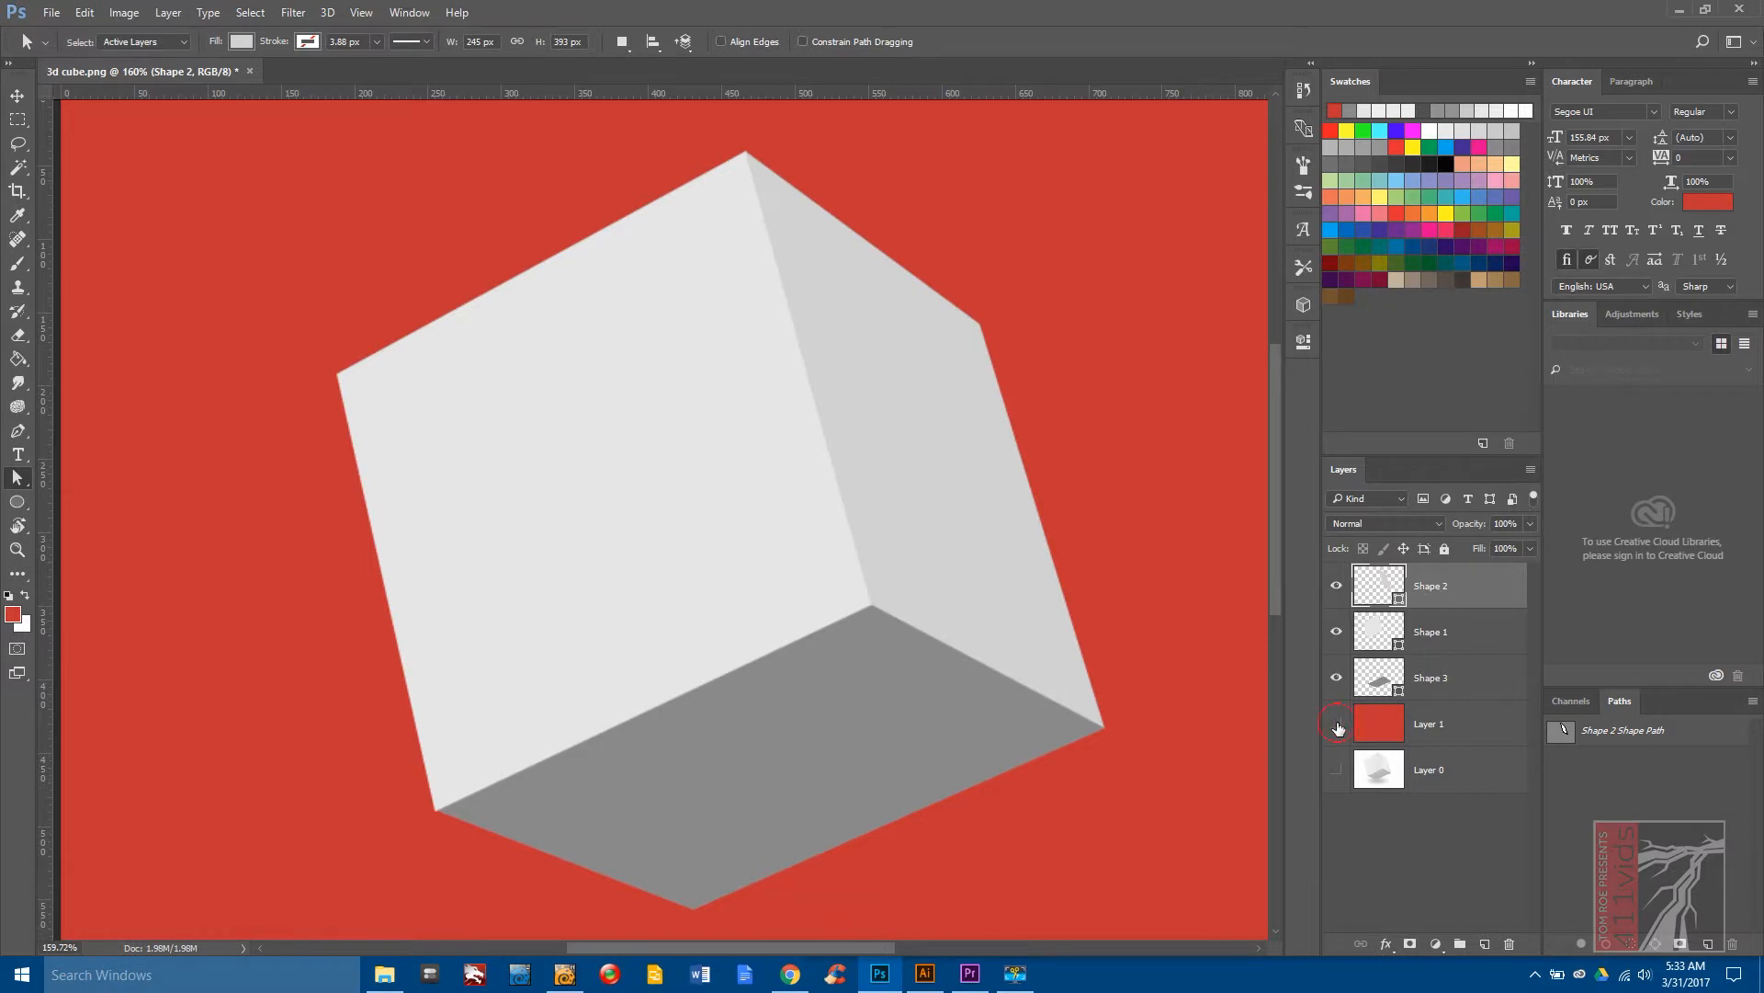
{"action": "left_click", "coordinate": [1338, 725]}
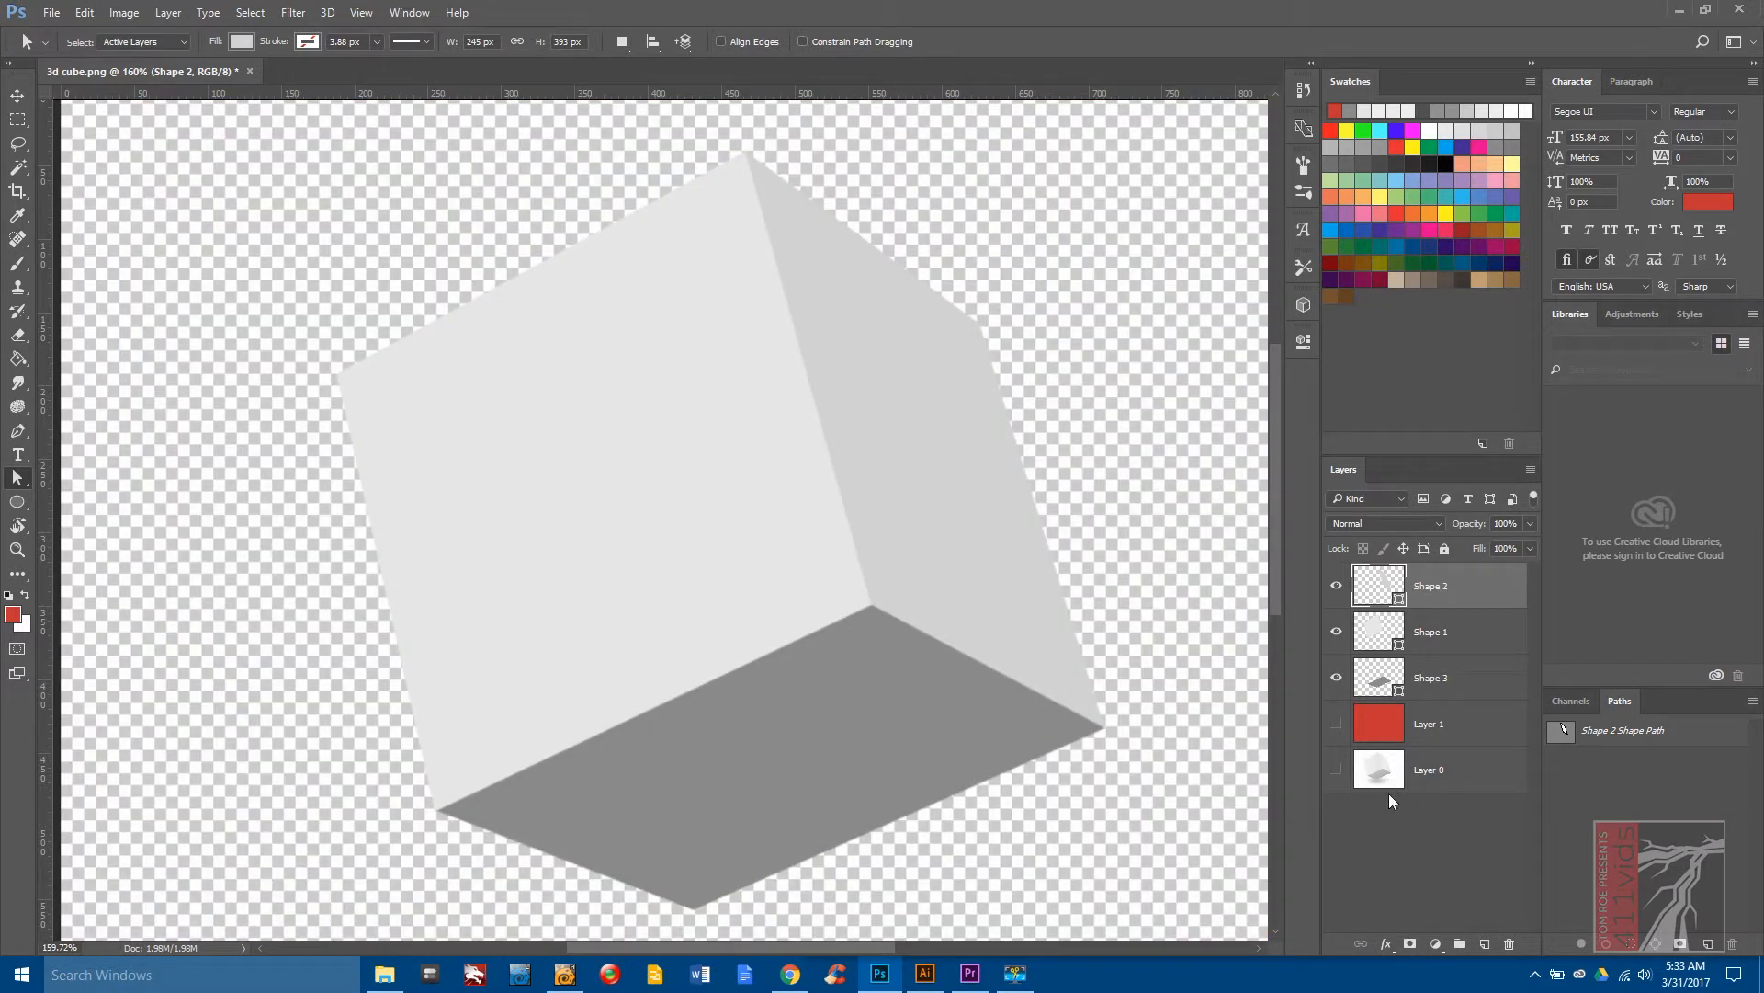
{"action": "left_click", "coordinate": [1483, 774]}
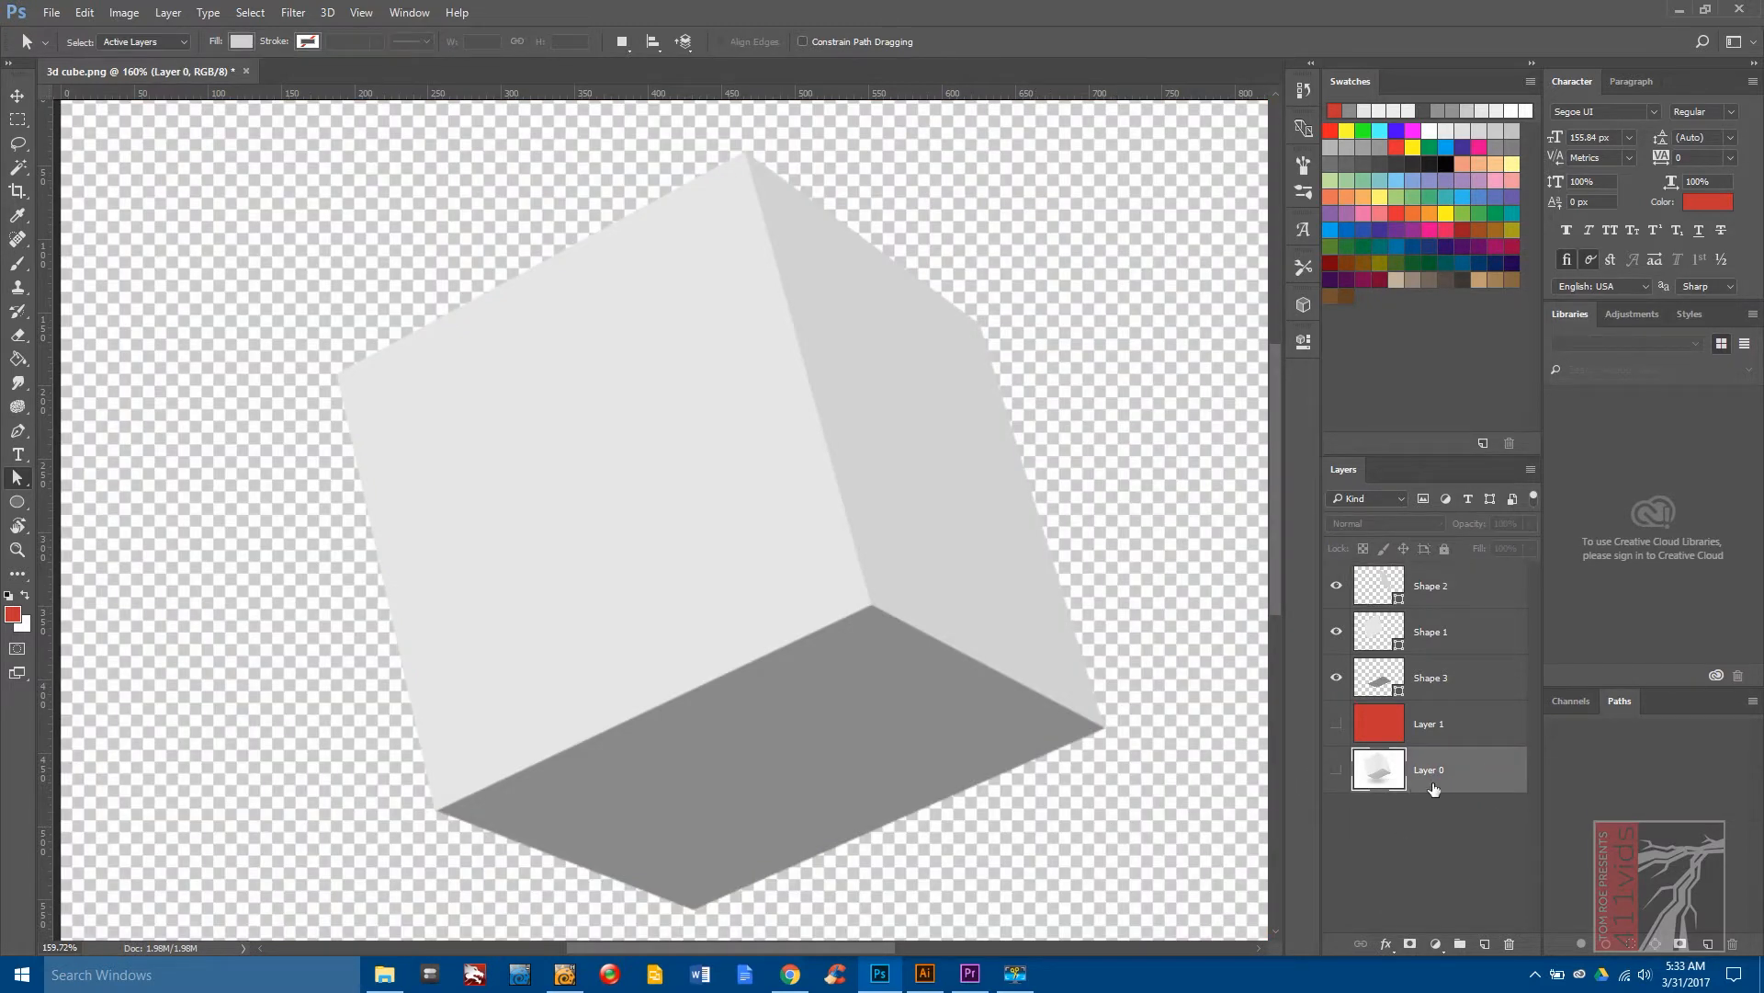
{"action": "left_click", "coordinate": [1484, 945]}
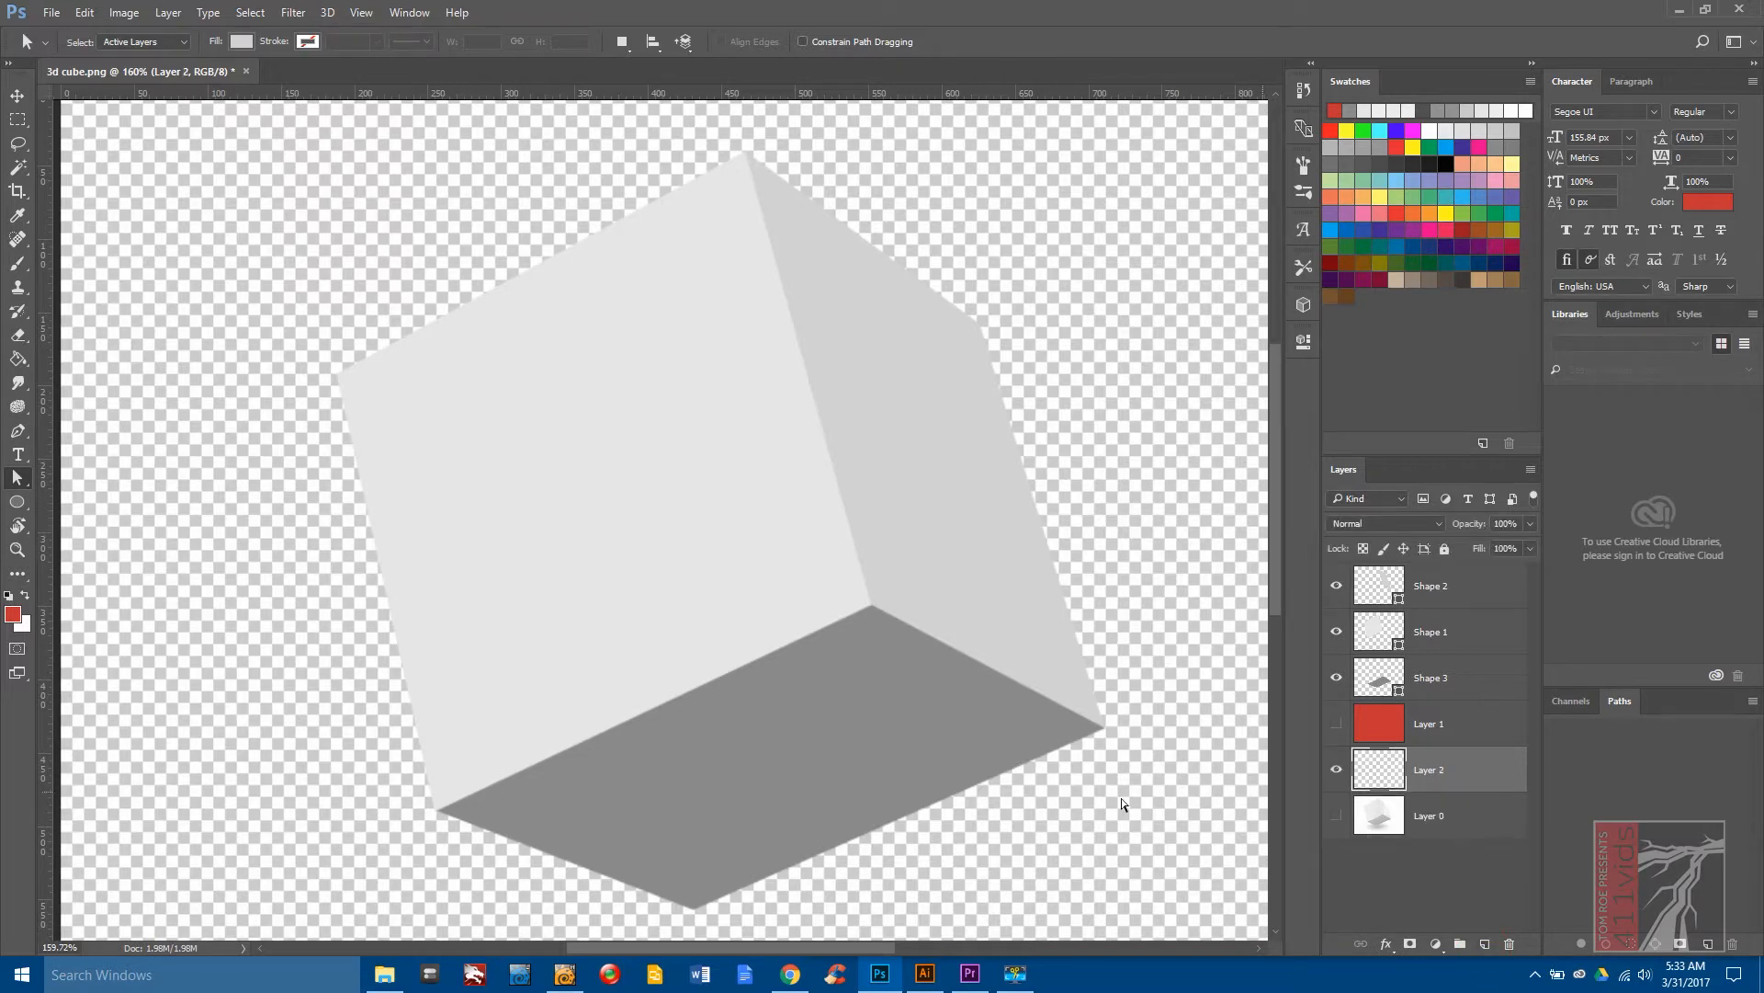
Set the foreground colour to white ffffff and fill the new layer behind the cube with the Paint Bucket tool.
{"action": "left_click", "coordinate": [13, 614]}
{"action": "left_click_drag", "start_coordinate": [116, 649], "coordinate": [94, 575]}
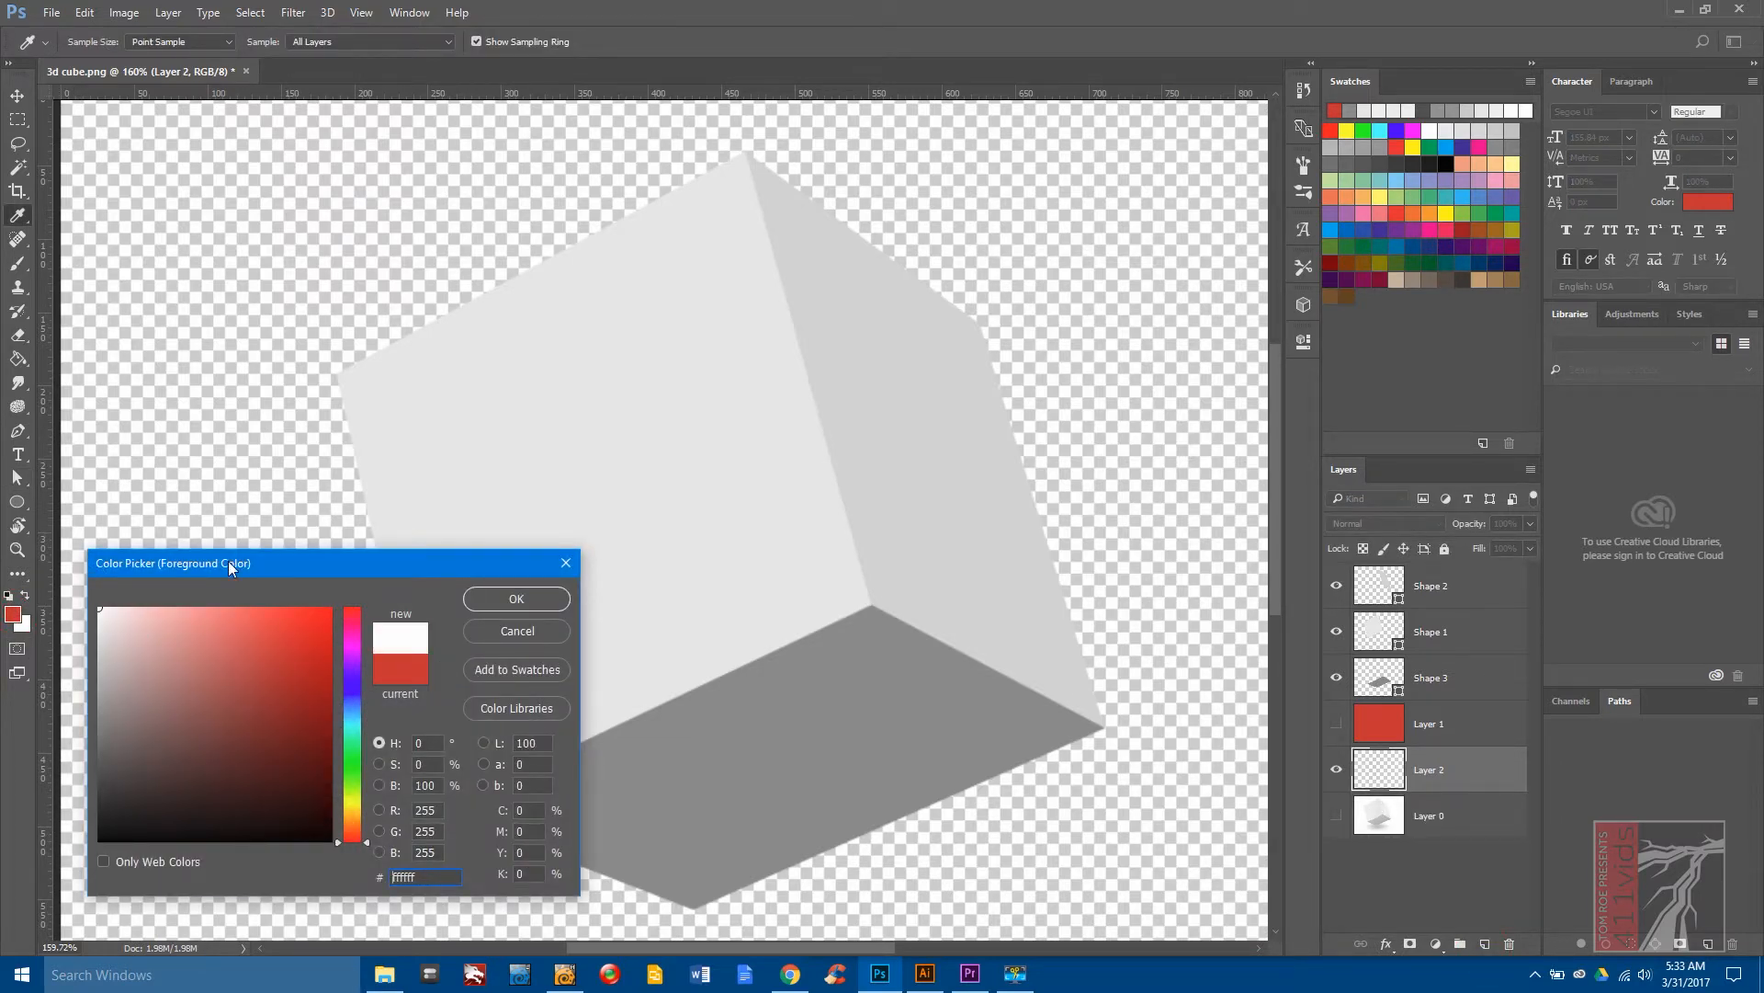
{"action": "left_click", "coordinate": [512, 600]}
{"action": "key", "text": "a"}
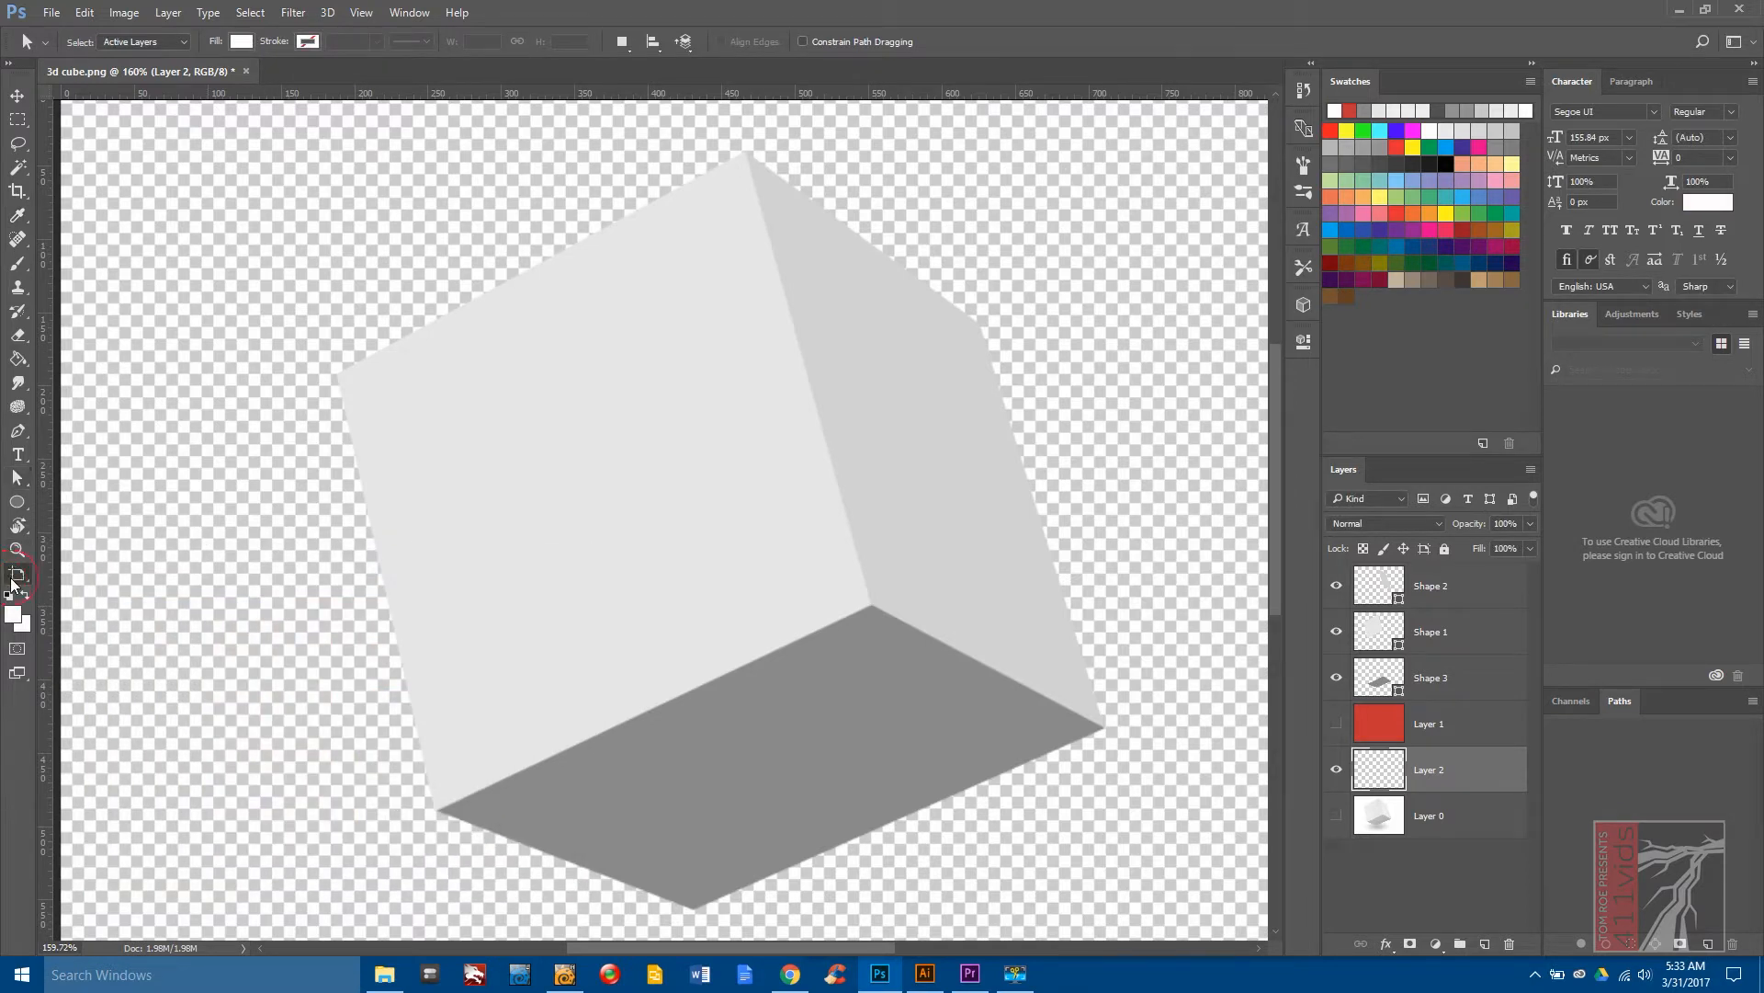
{"action": "left_click", "coordinate": [12, 579]}
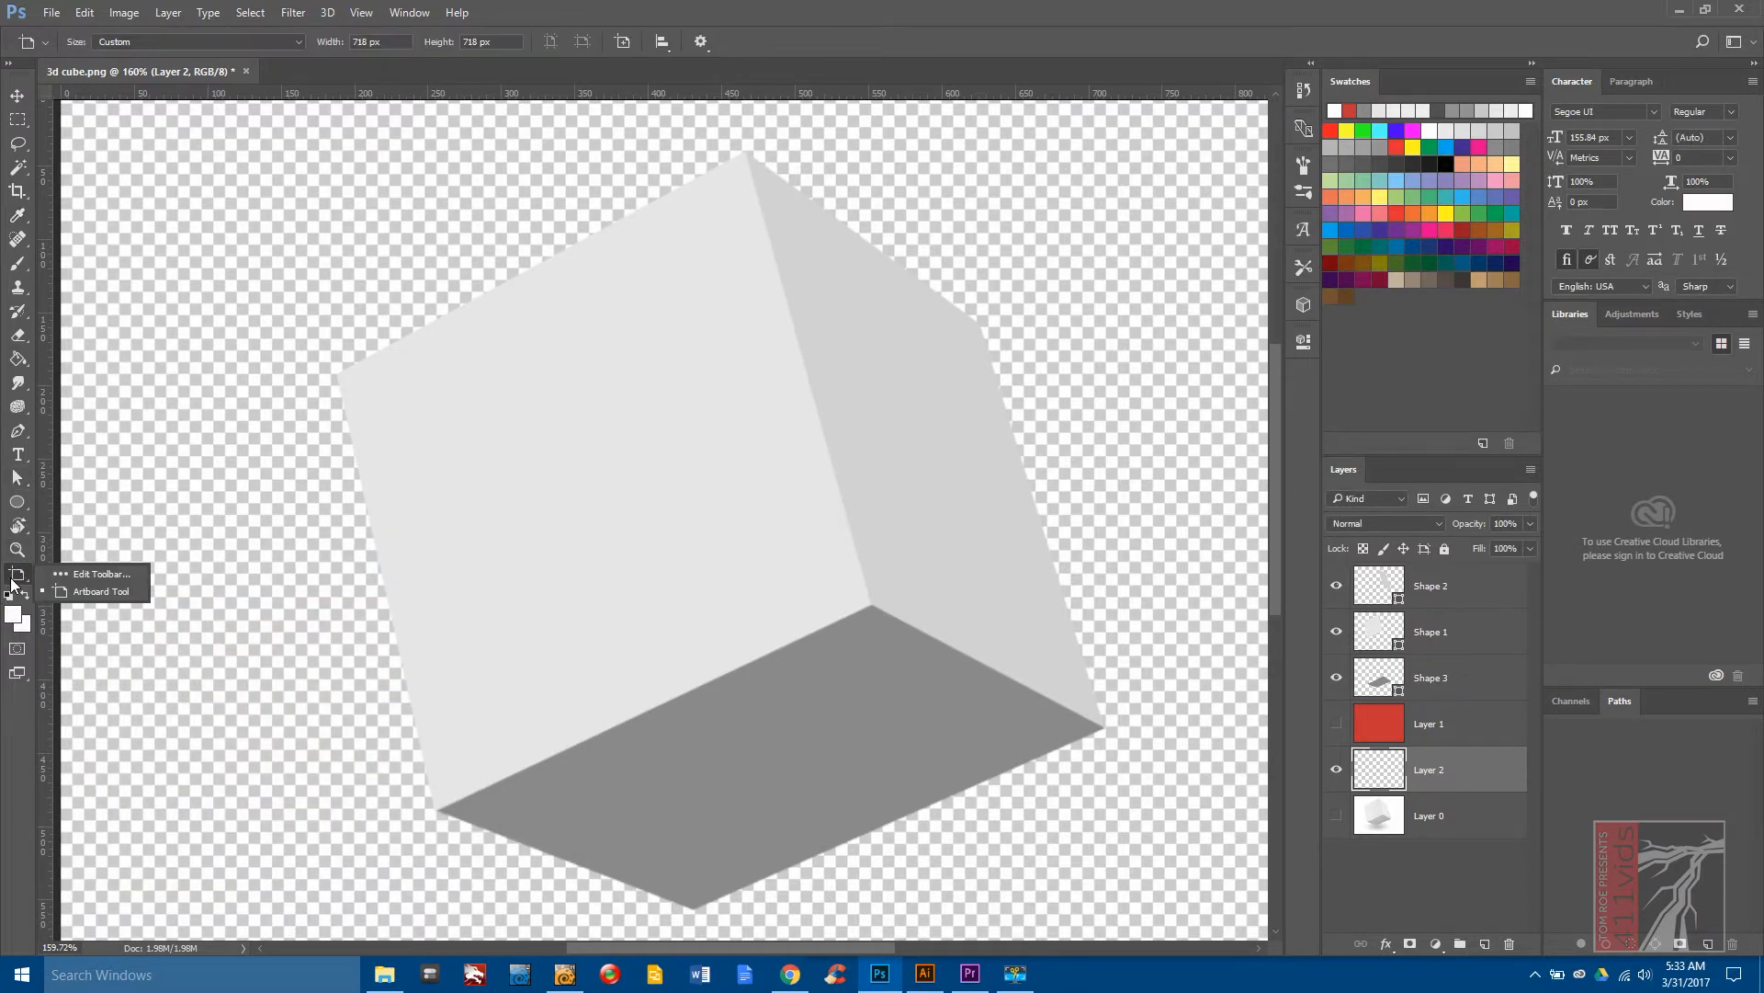
{"action": "left_click", "coordinate": [19, 359]}
{"action": "left_click", "coordinate": [225, 602]}
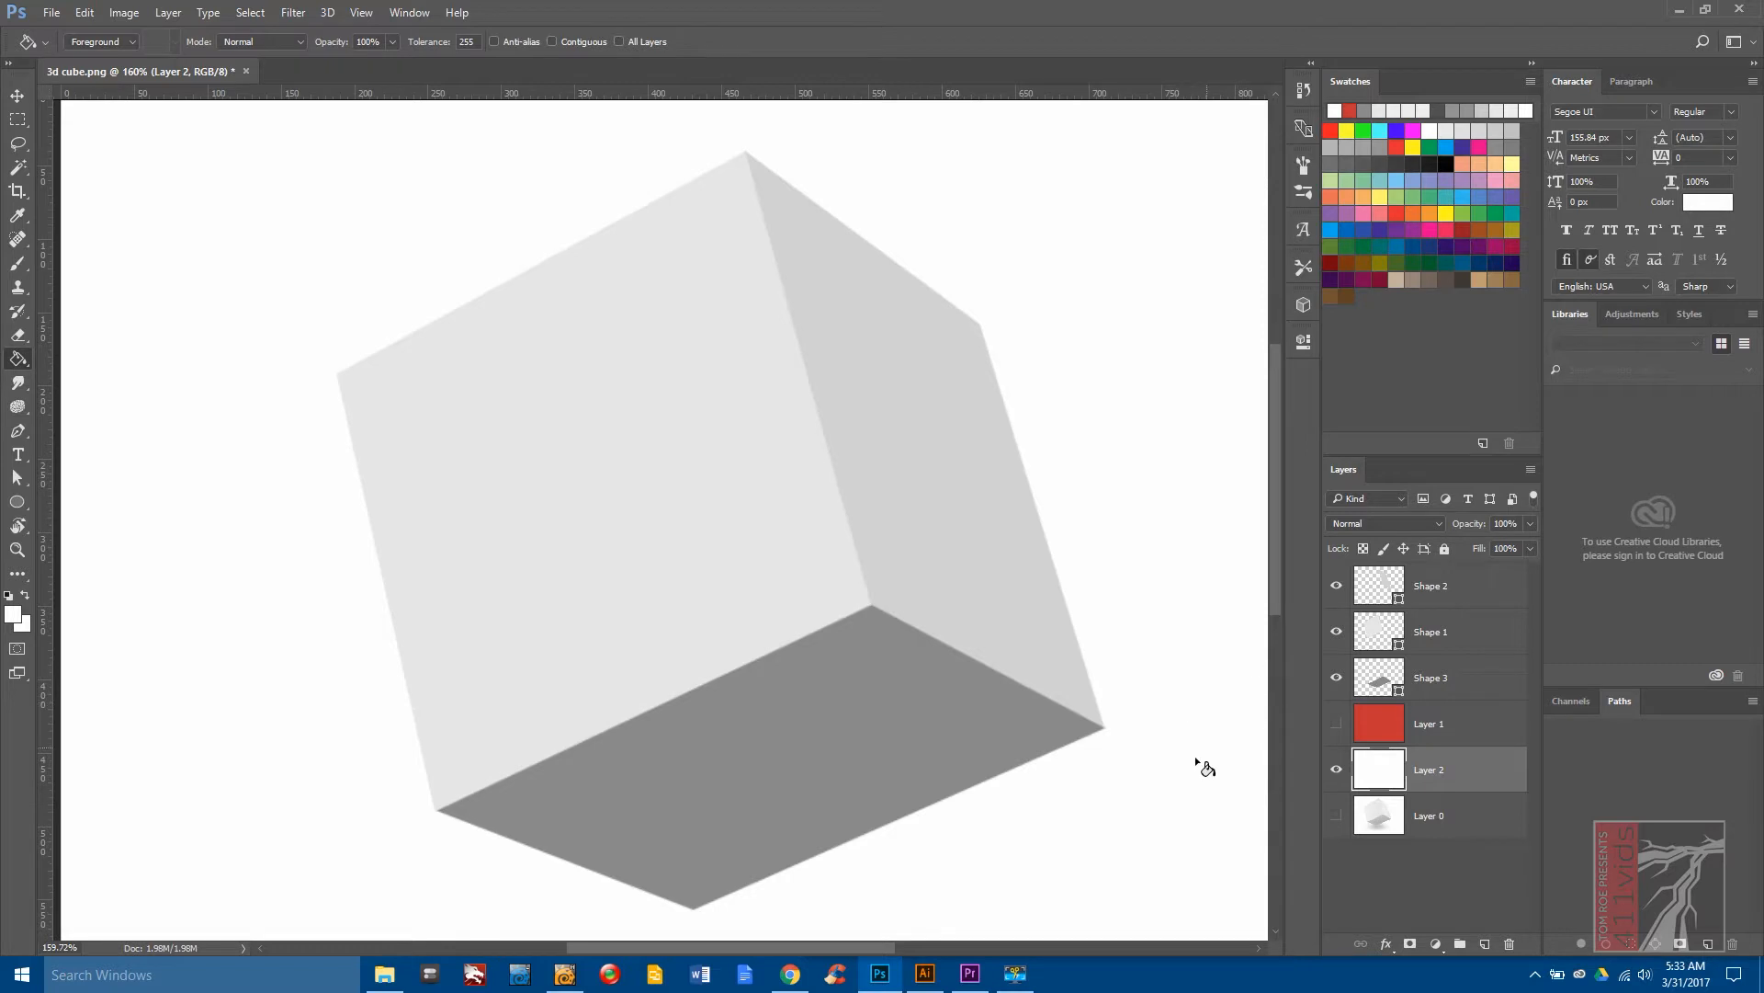
Save the document as the Photoshop file 3d cube.psd in Project Folder > Art for Projects.
{"action": "scroll", "coordinate": [1066, 699], "scroll_direction": "down", "scroll_amount": 5}
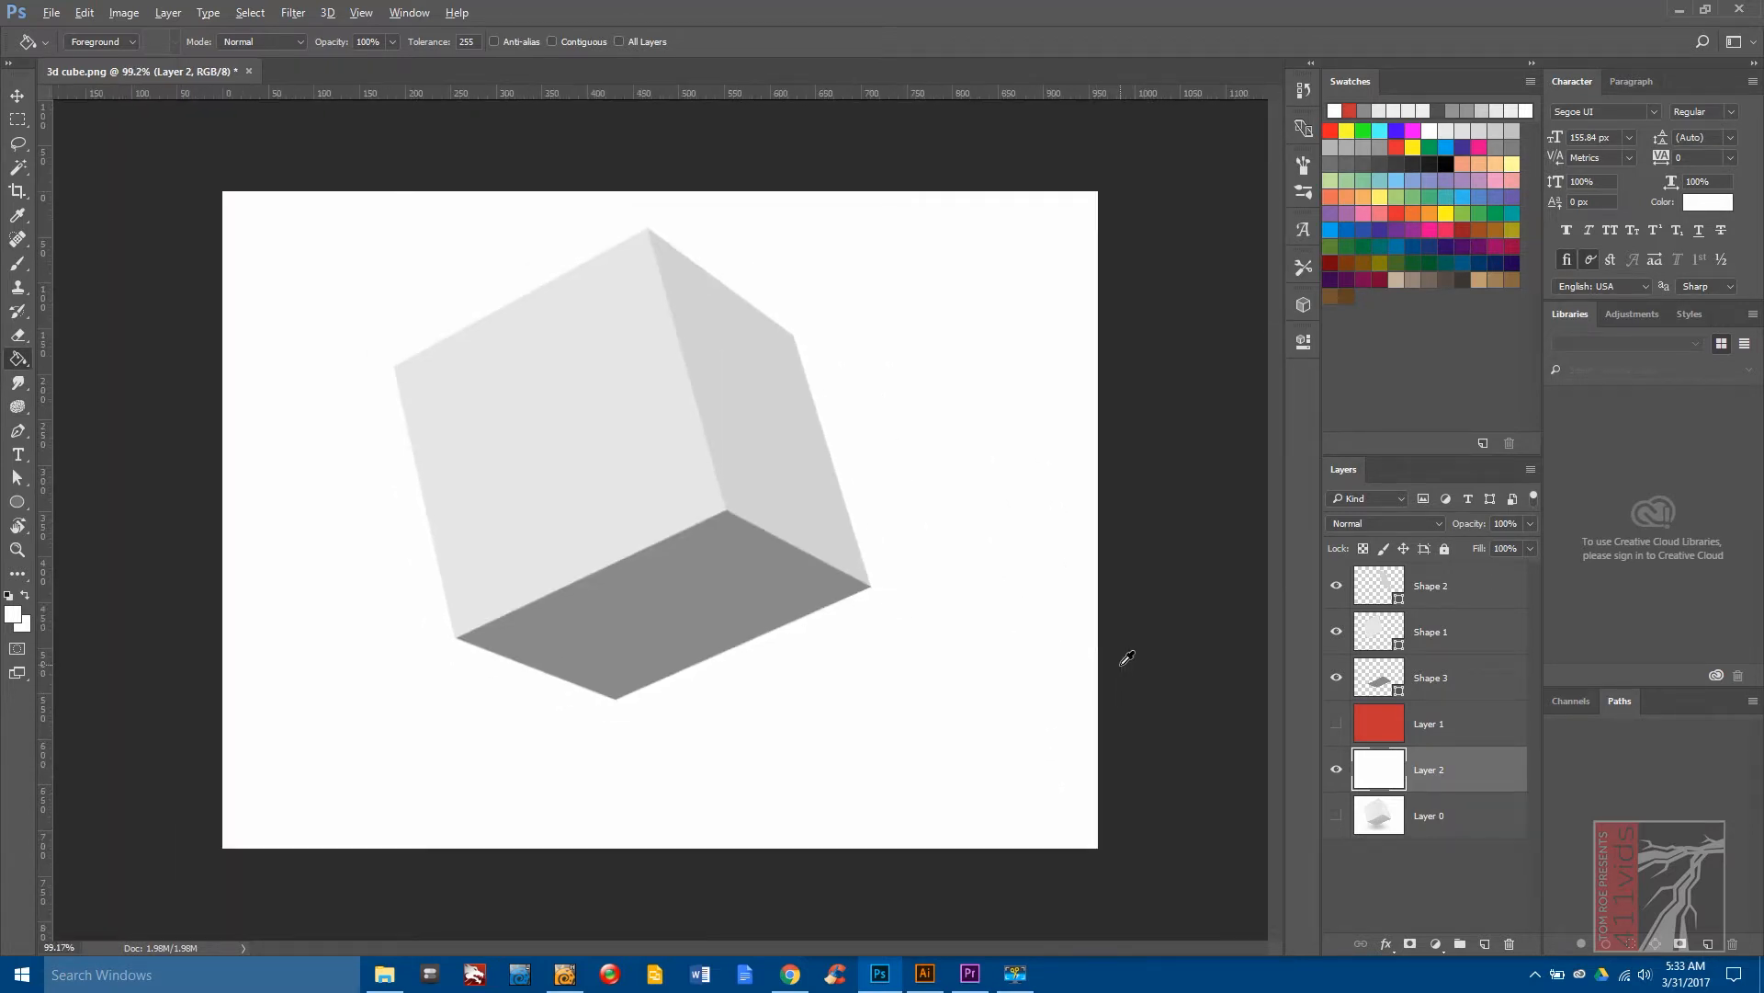
{"action": "scroll", "coordinate": [1021, 649], "scroll_direction": "up", "scroll_amount": 2}
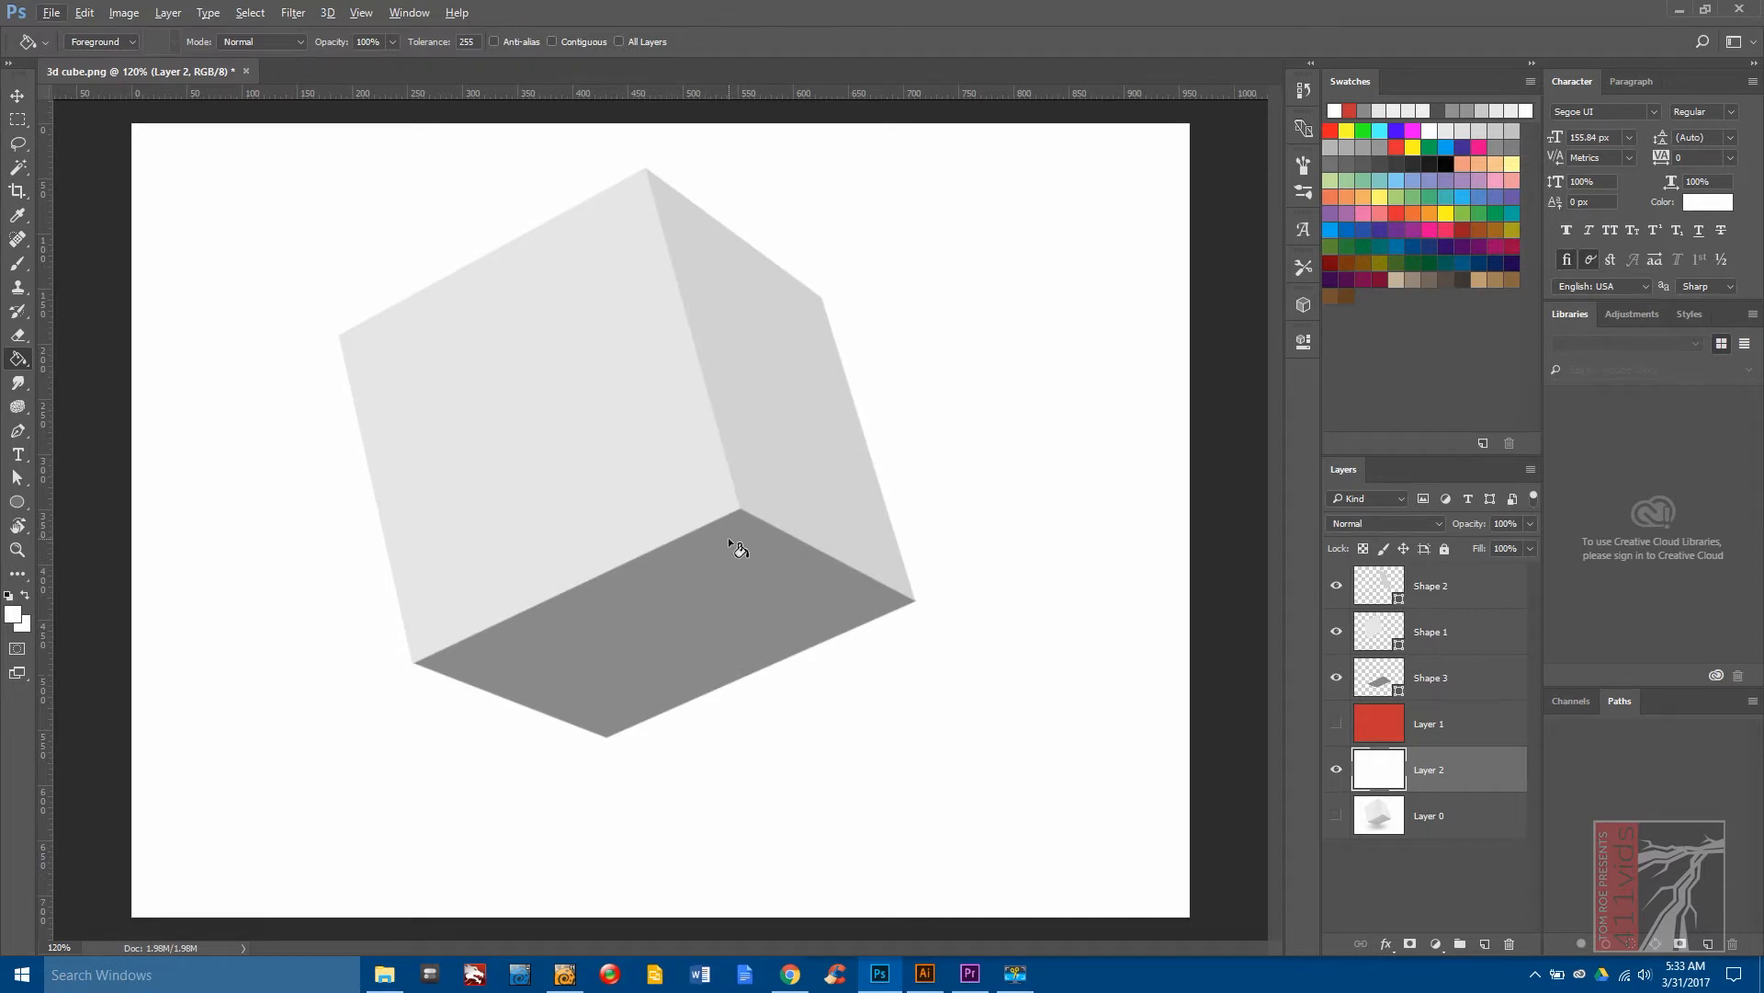
{"action": "left_click", "coordinate": [51, 13]}
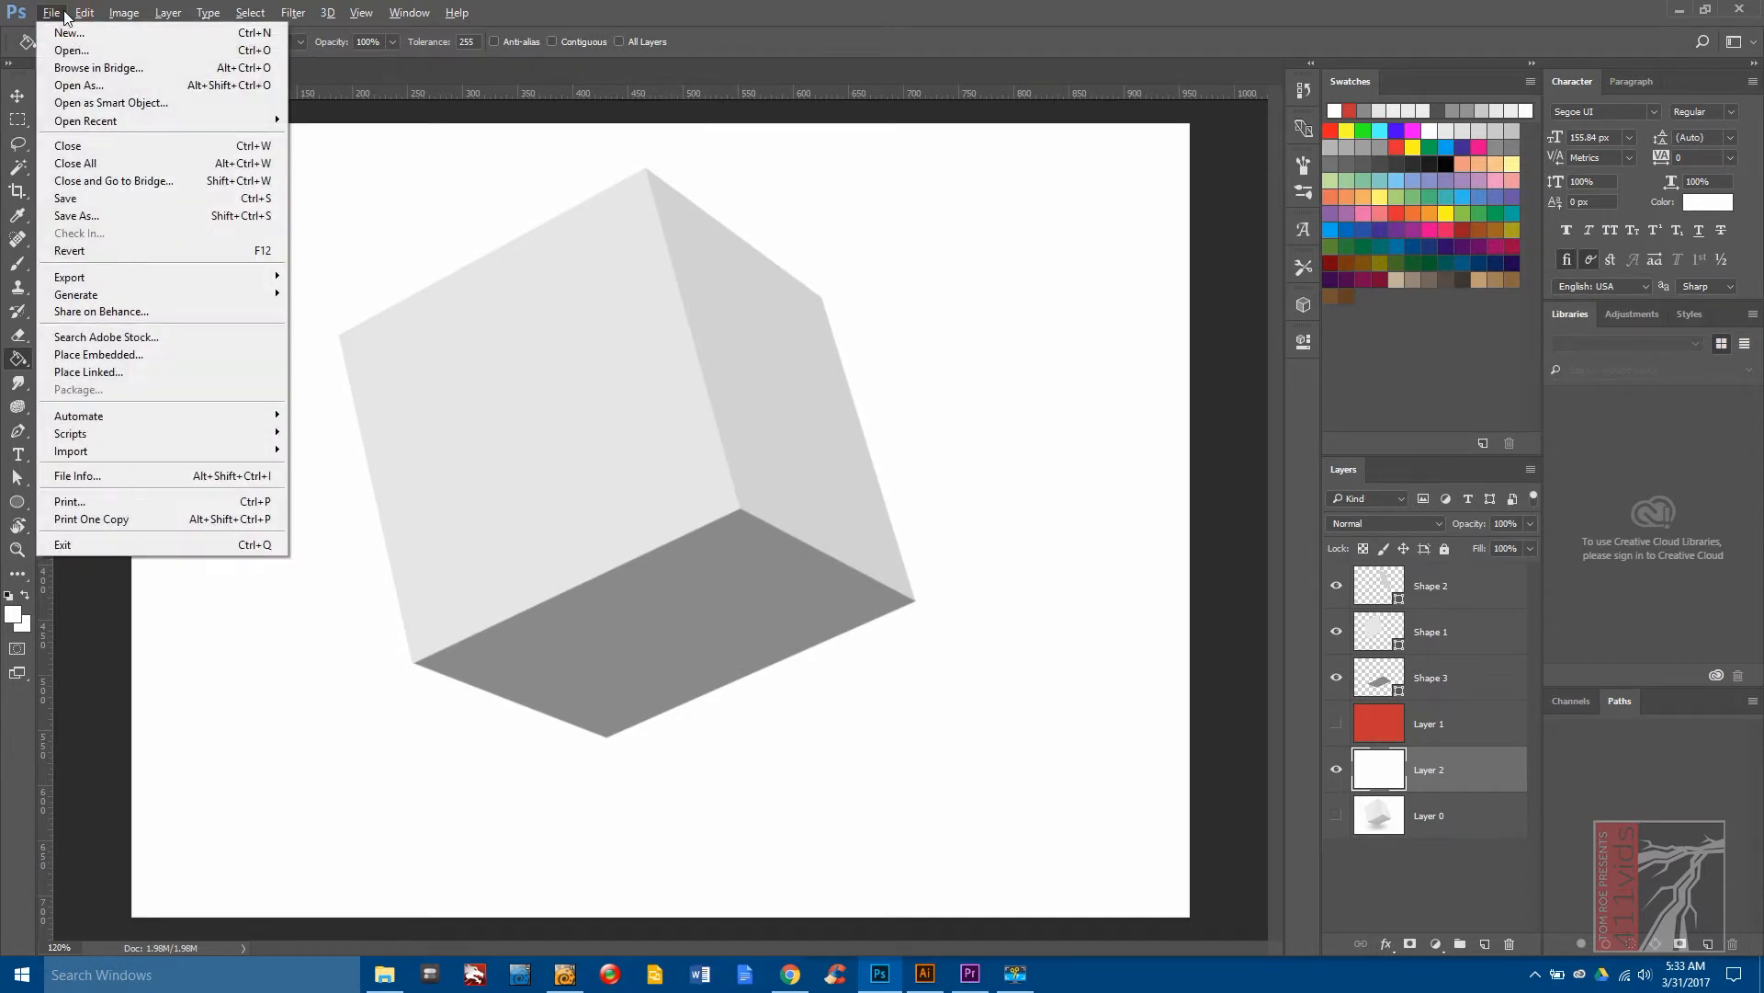
{"action": "left_click", "coordinate": [98, 218]}
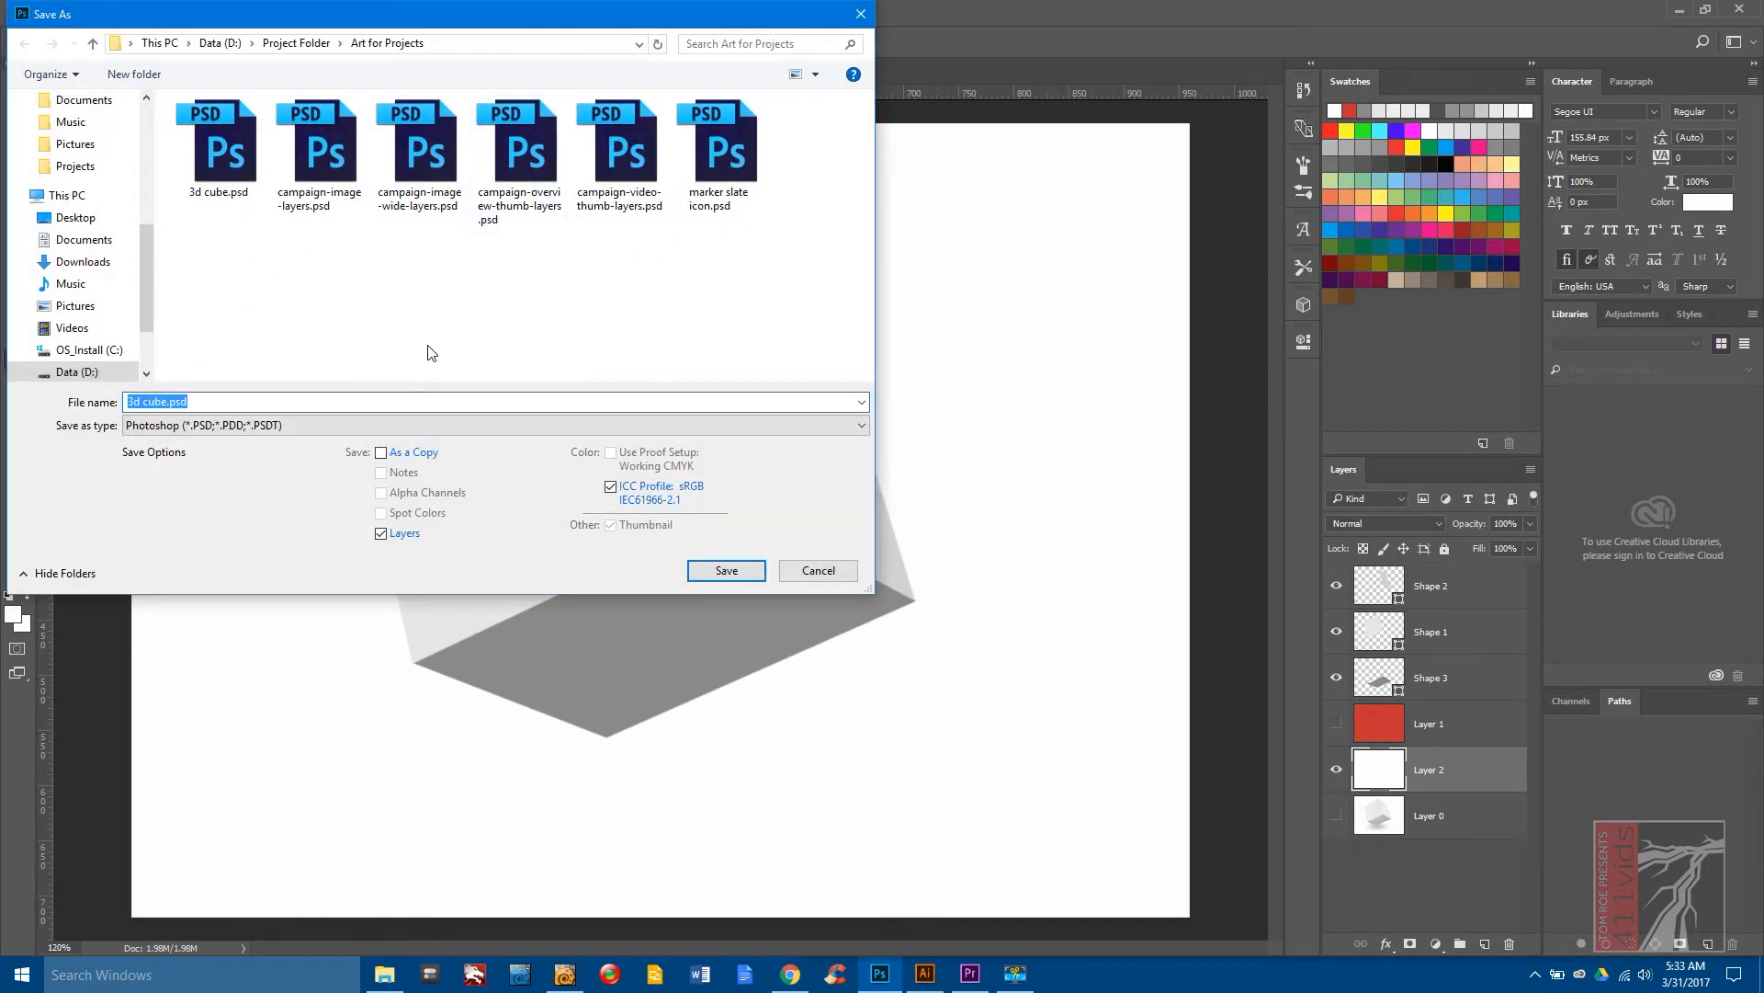
{"action": "left_click", "coordinate": [309, 44]}
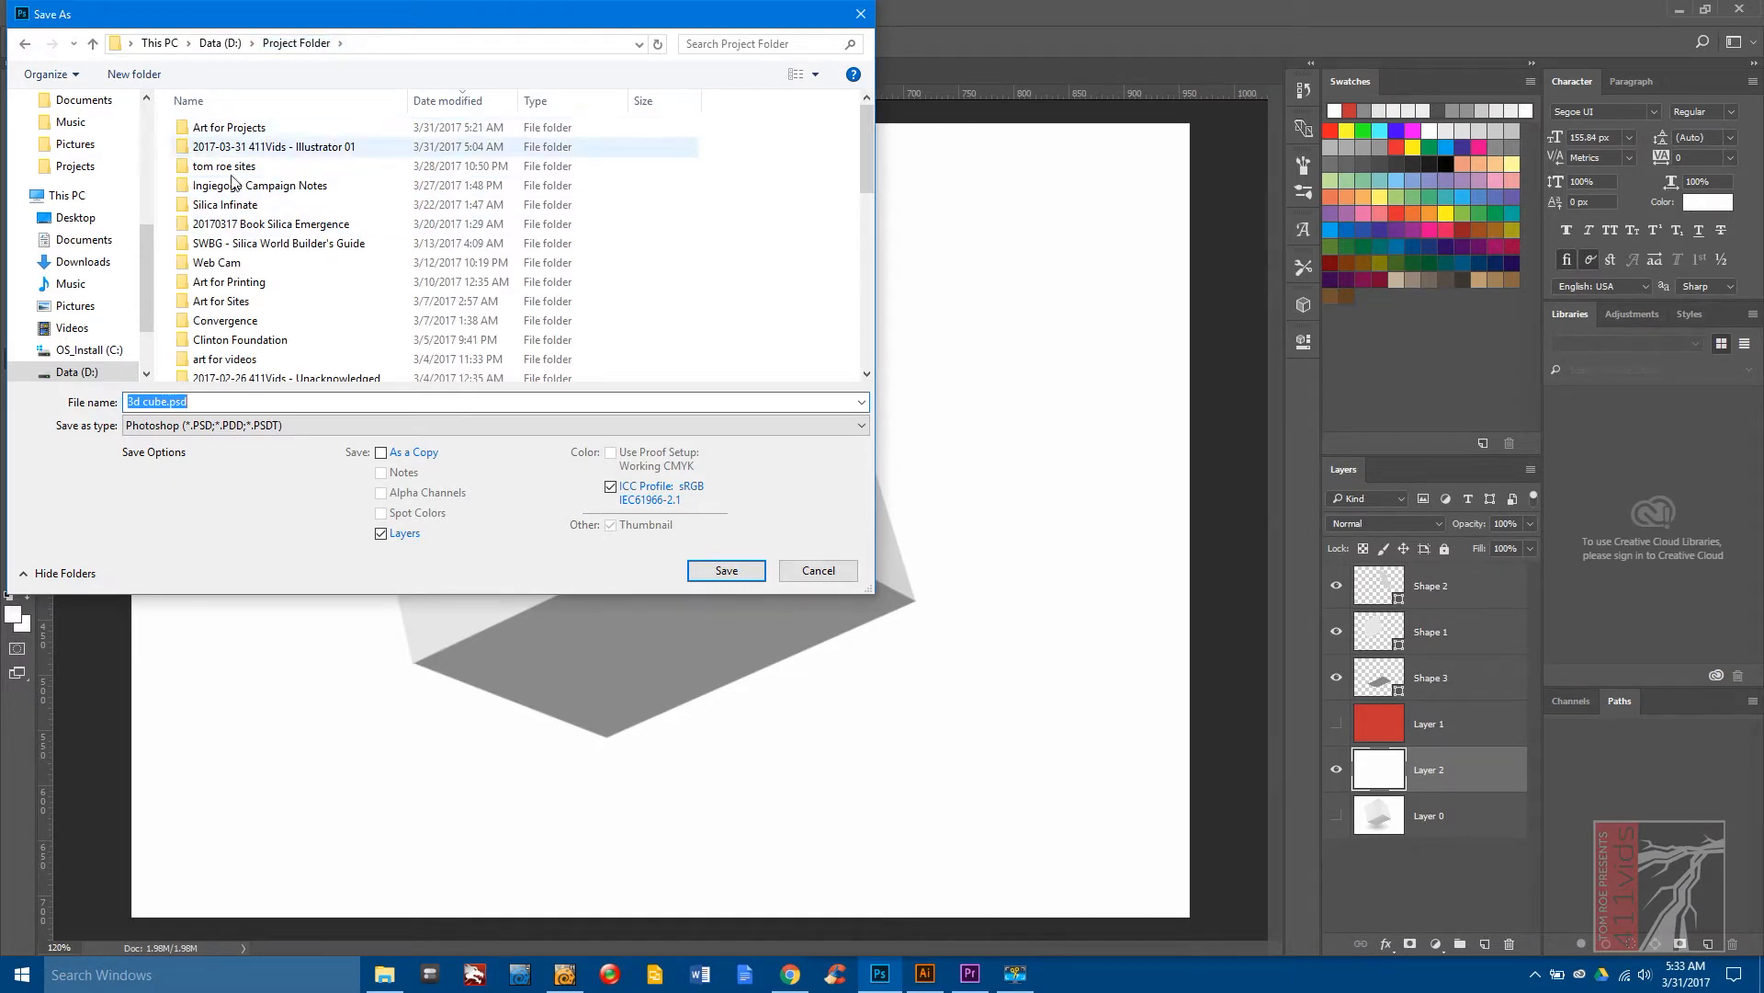
{"action": "double_click", "coordinate": [247, 129]}
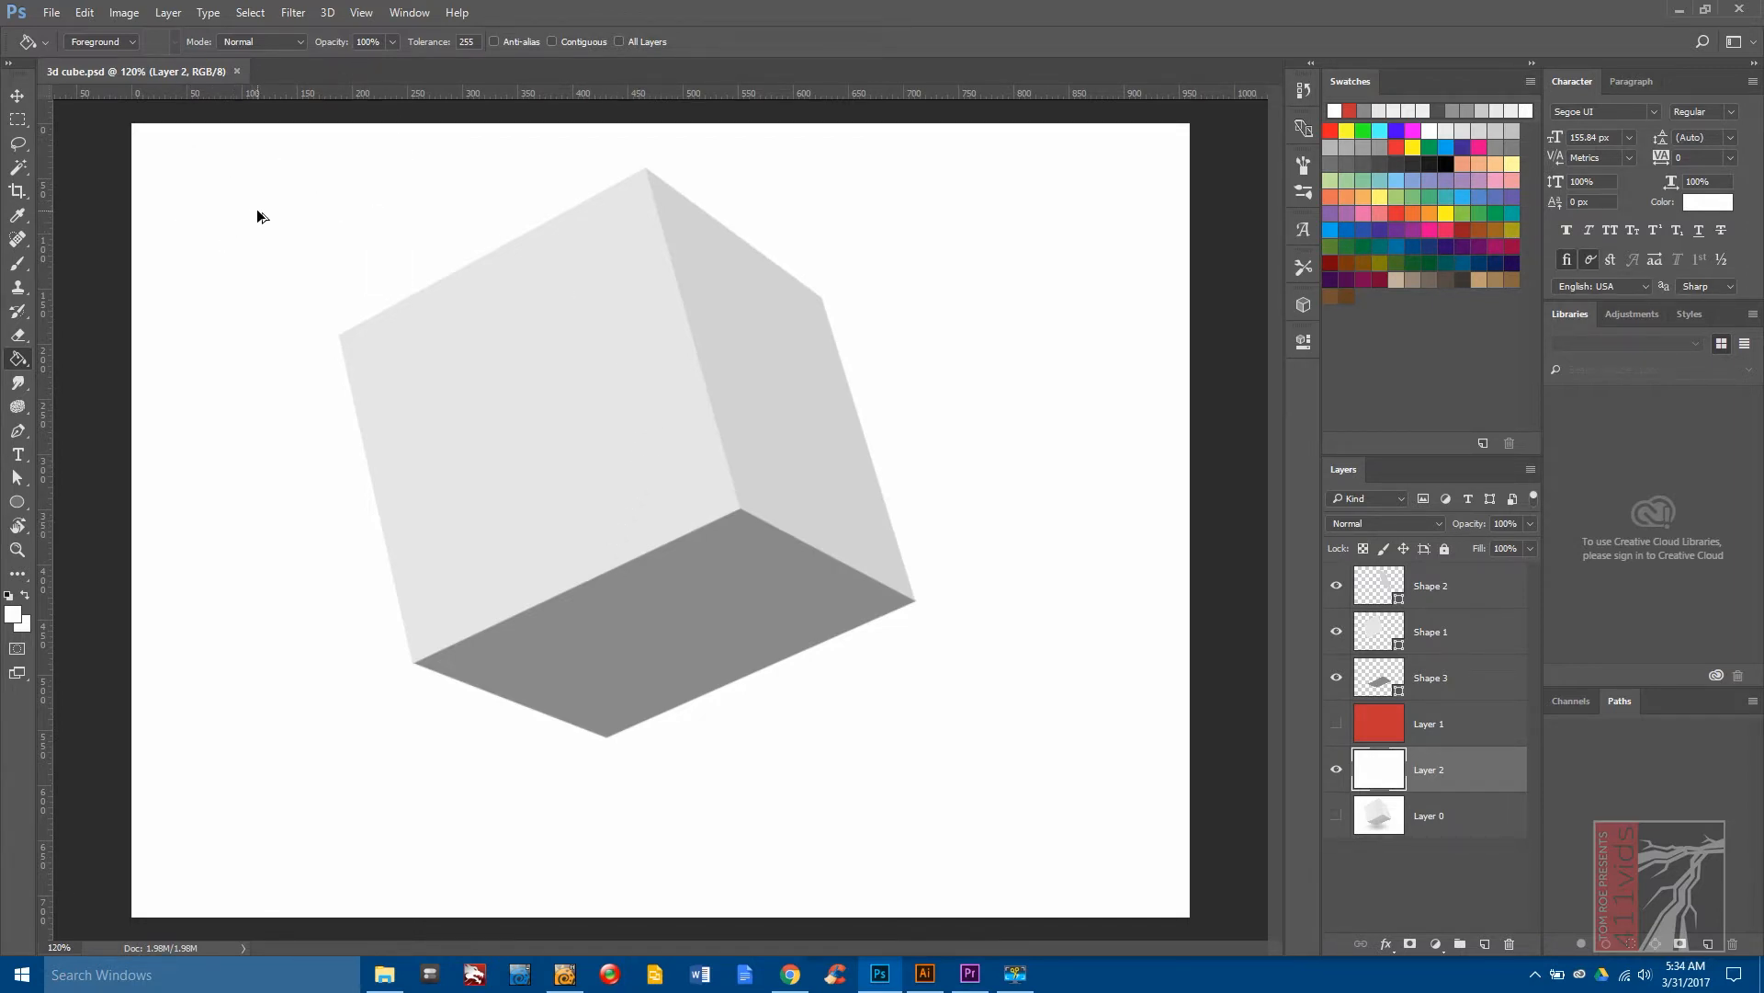
Export the cube for web as the PNG-24 file 3d-cube.png in Art for Projects, replacing the existing file.
{"action": "key", "text": "ctrl+alt+shift+s"}
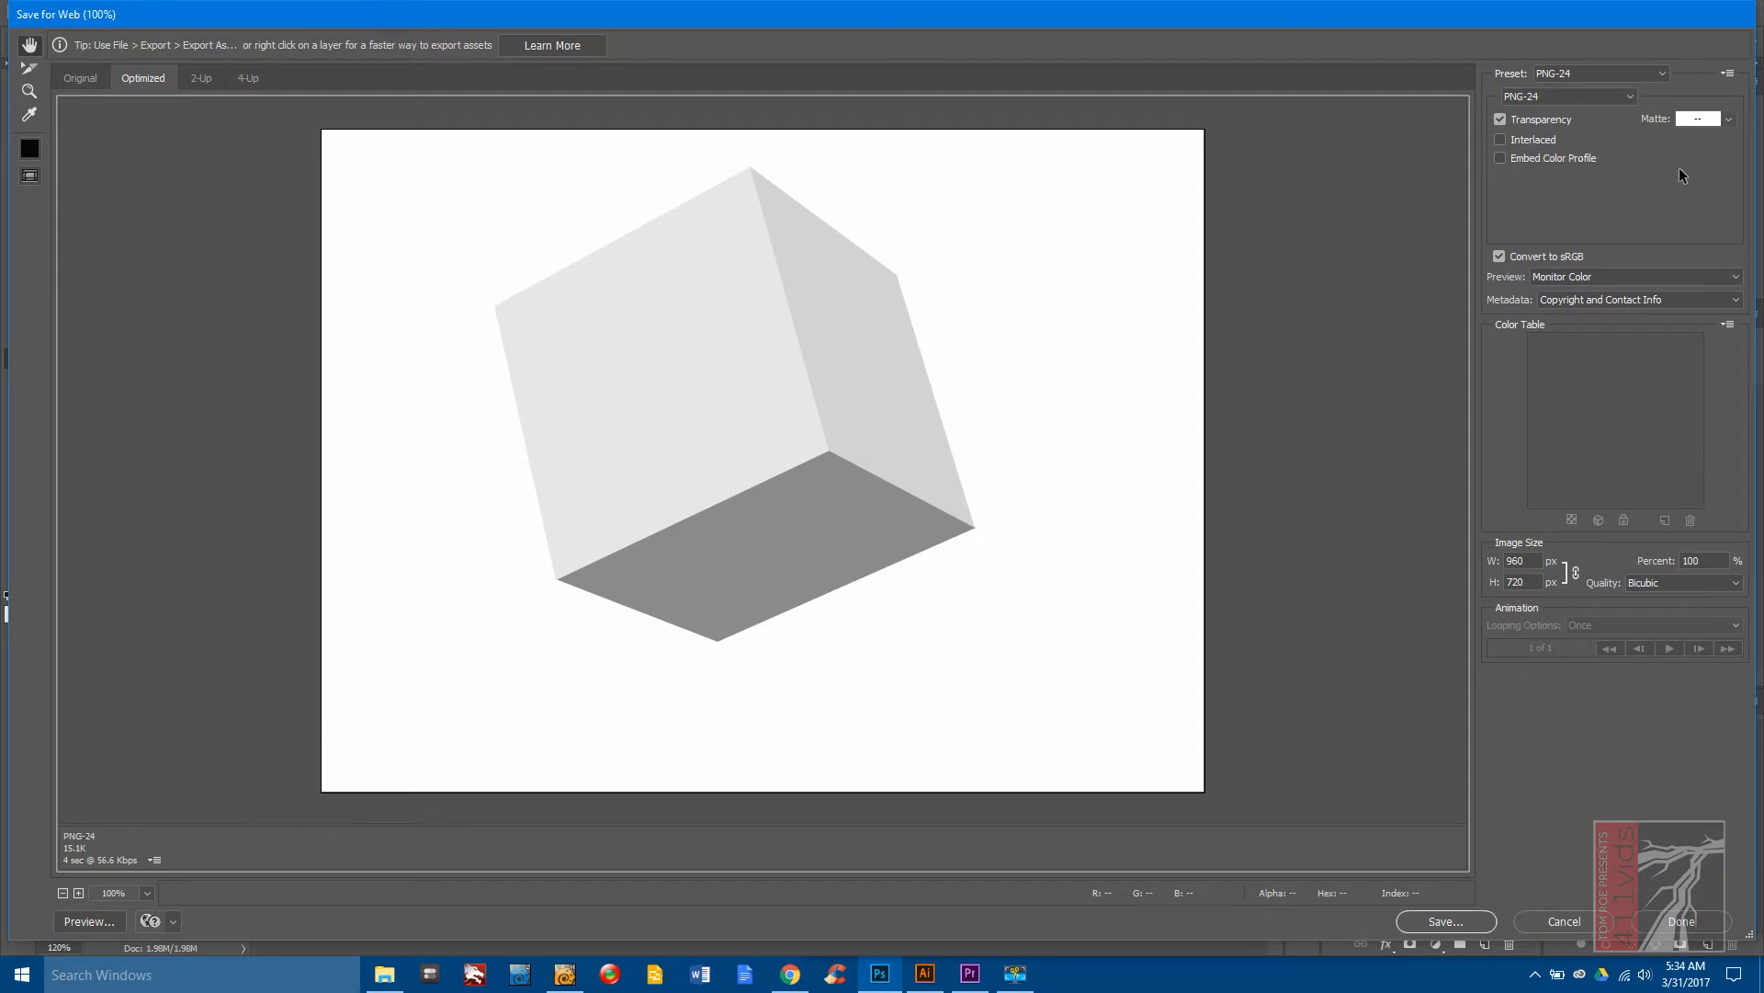
{"action": "left_click", "coordinate": [1488, 922]}
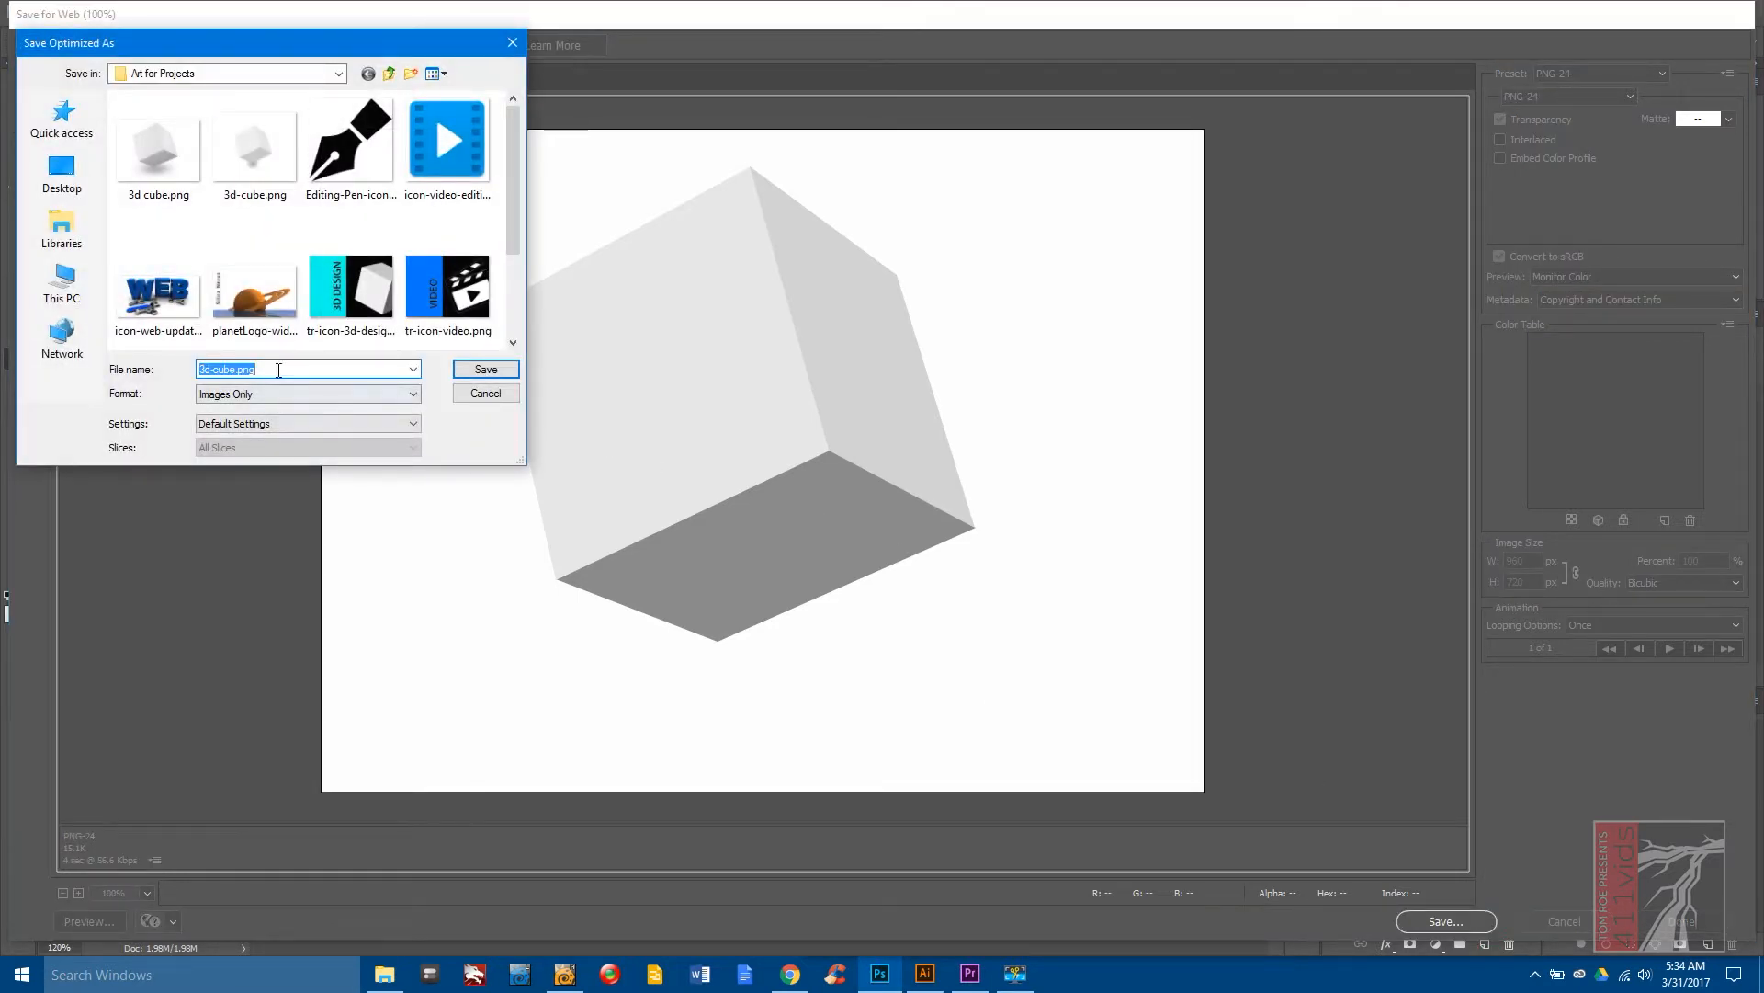
{"action": "left_click", "coordinate": [484, 371]}
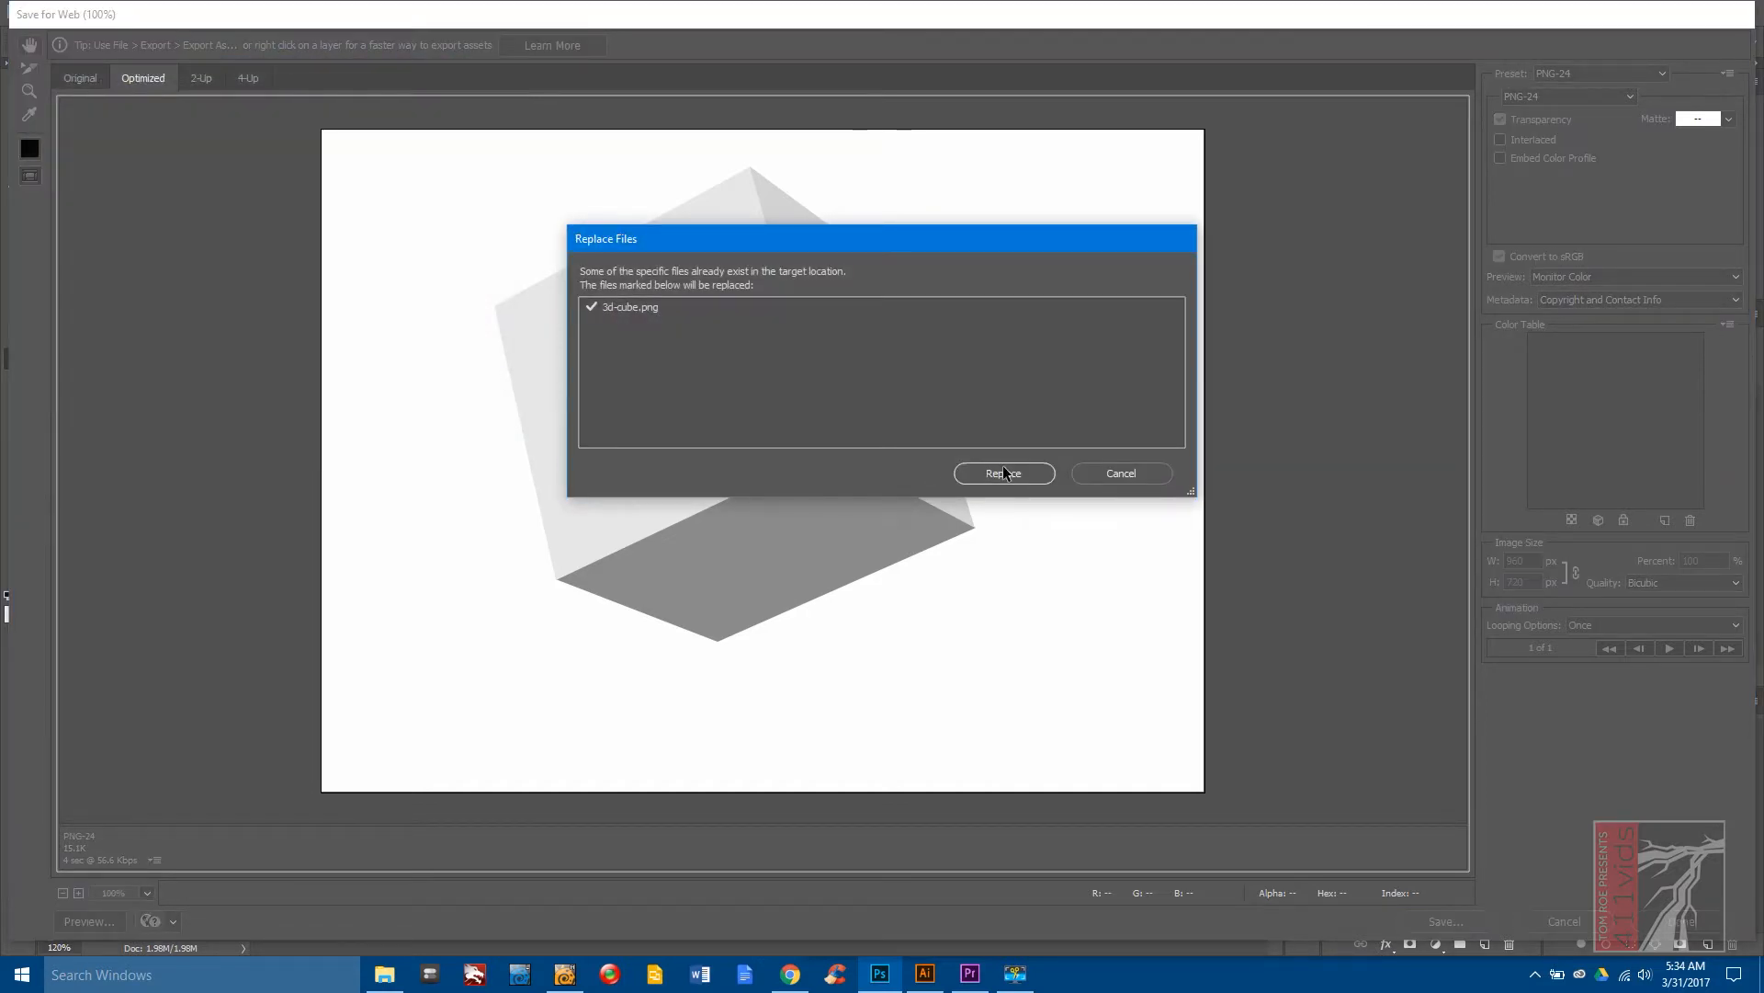
{"action": "left_click", "coordinate": [1003, 472]}
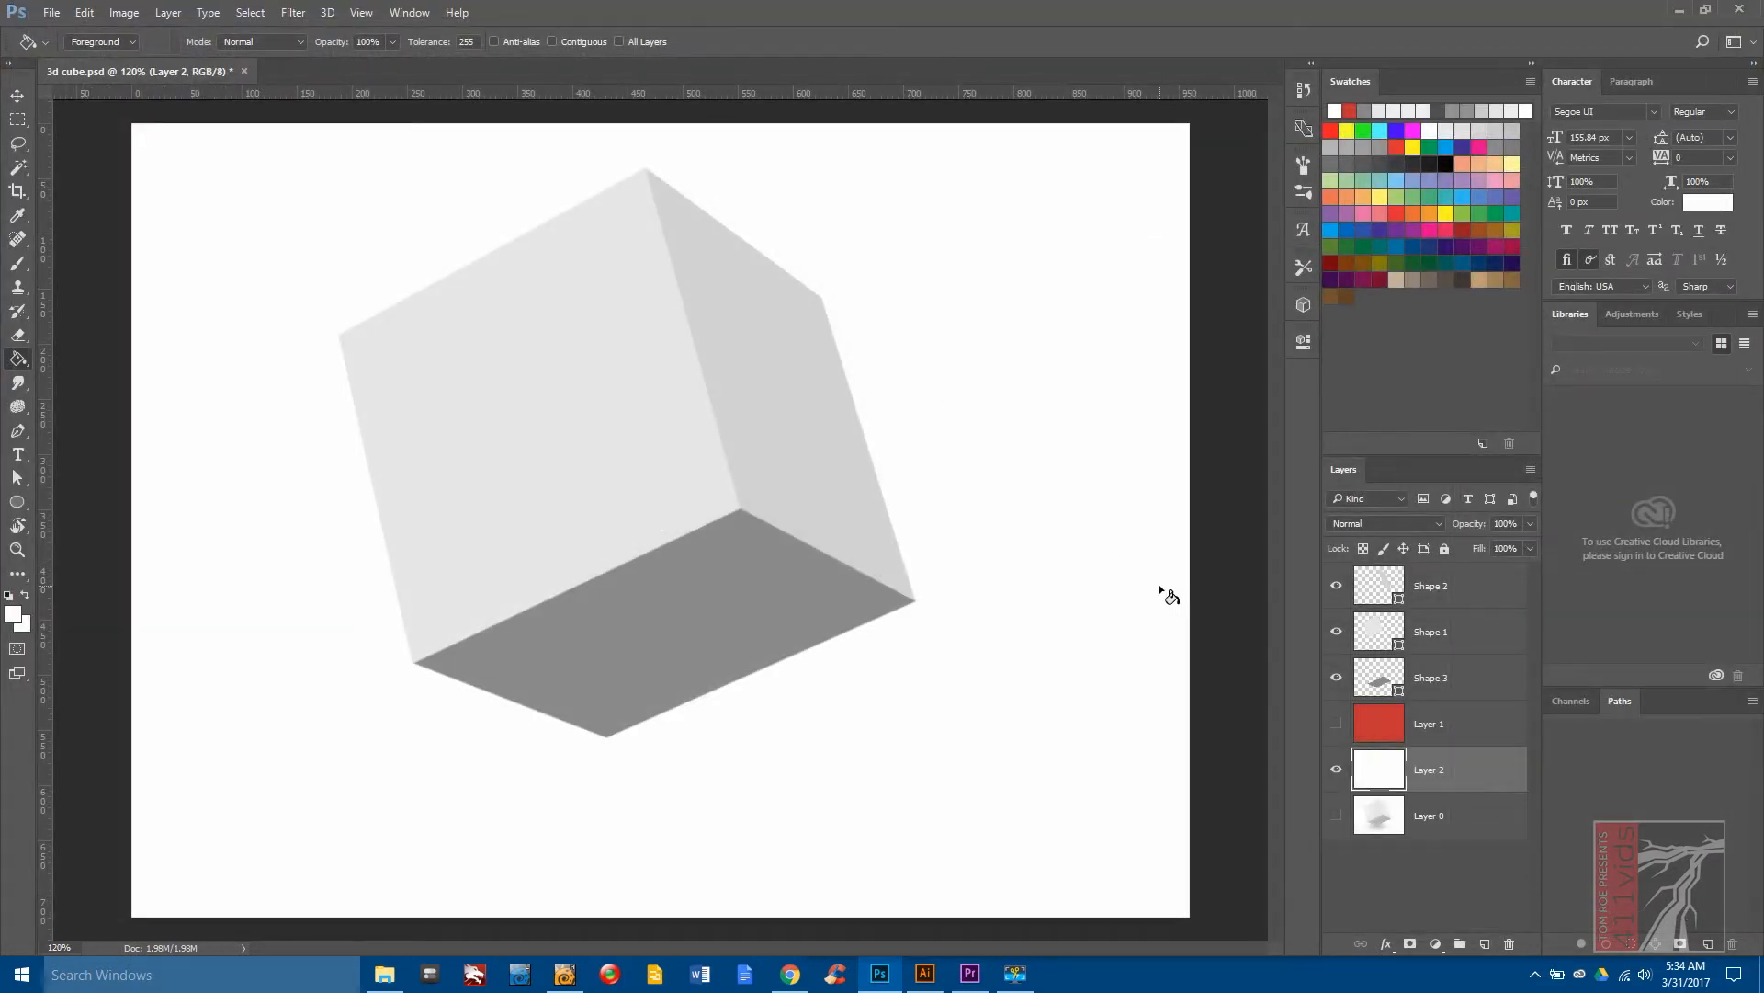
Switch to Illustrator and open 3d-cube.png from Project Folder > Art for Projects.
{"action": "left_click", "coordinate": [1679, 9]}
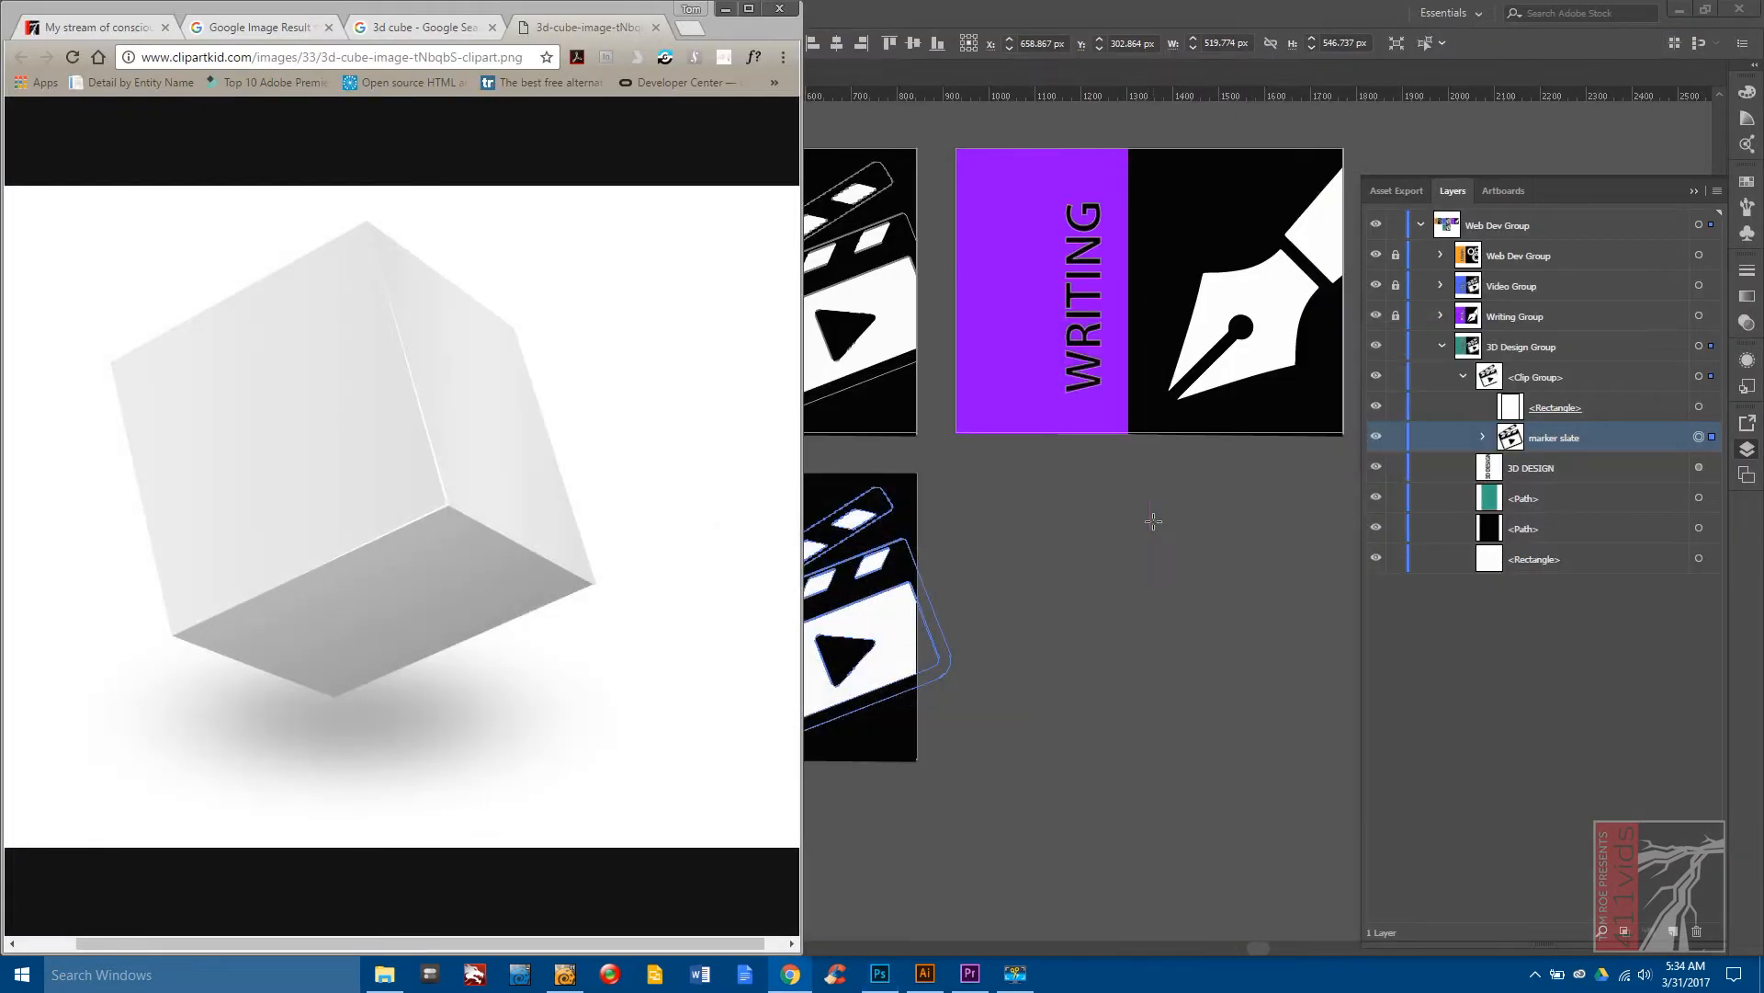
{"action": "left_click", "coordinate": [958, 8]}
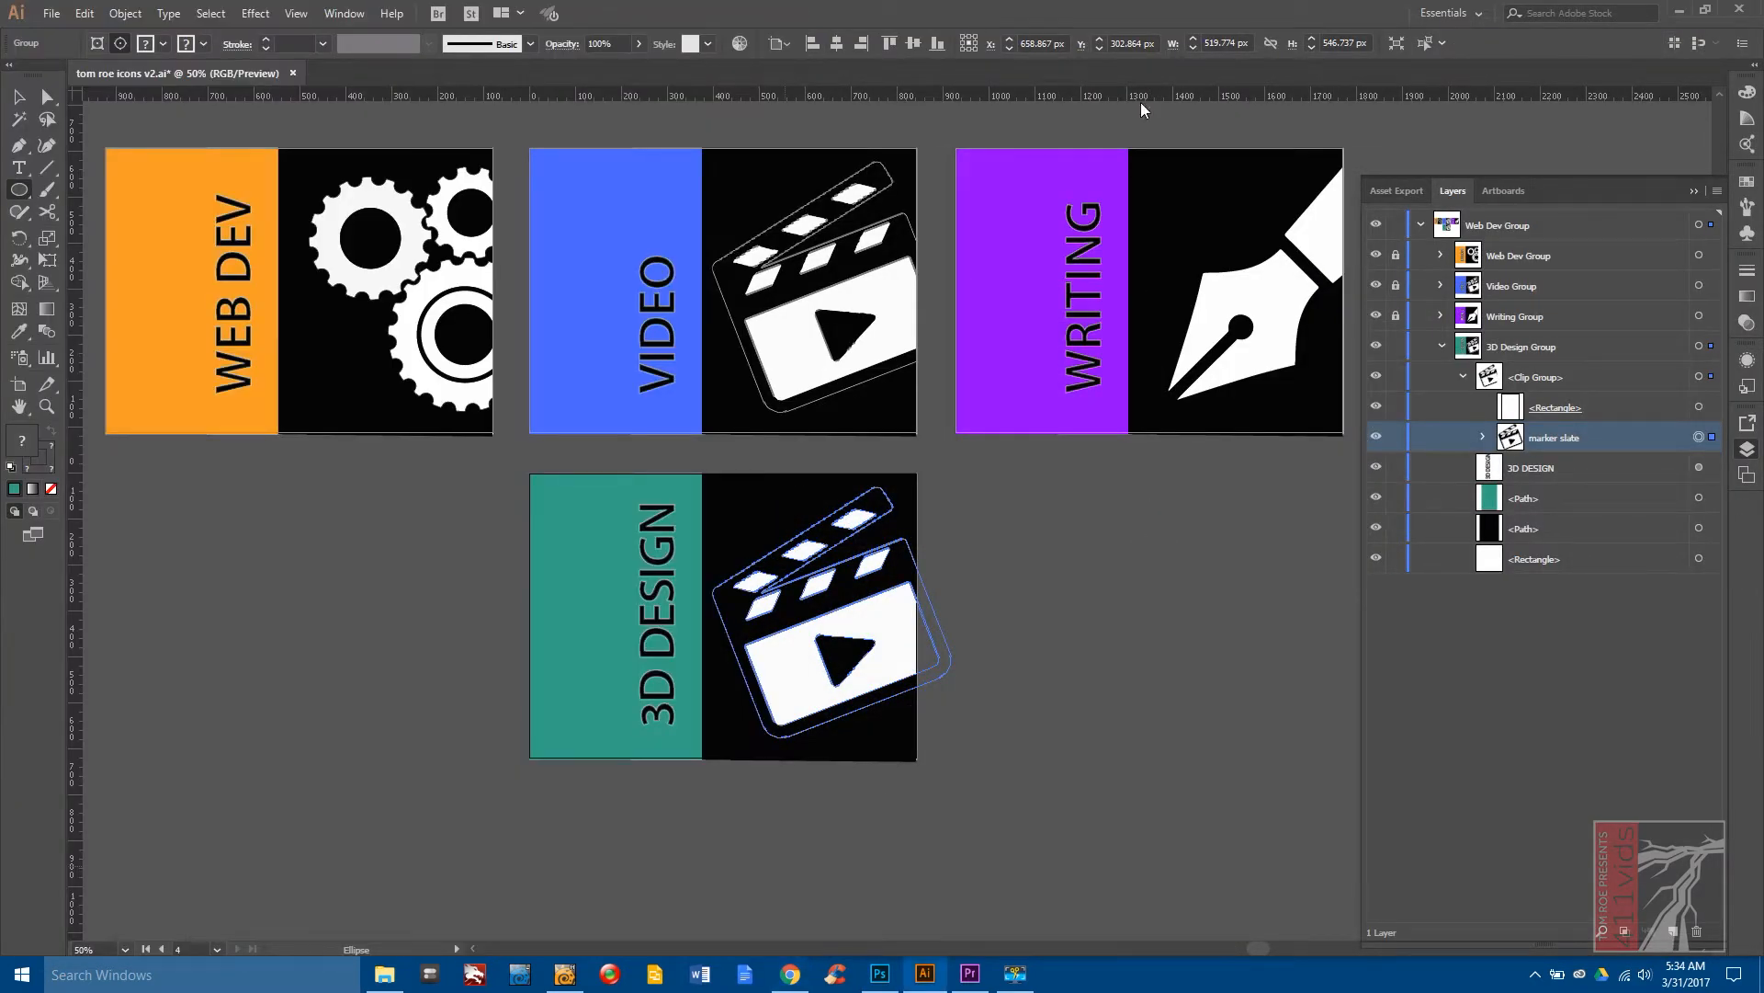
{"action": "left_click", "coordinate": [51, 13]}
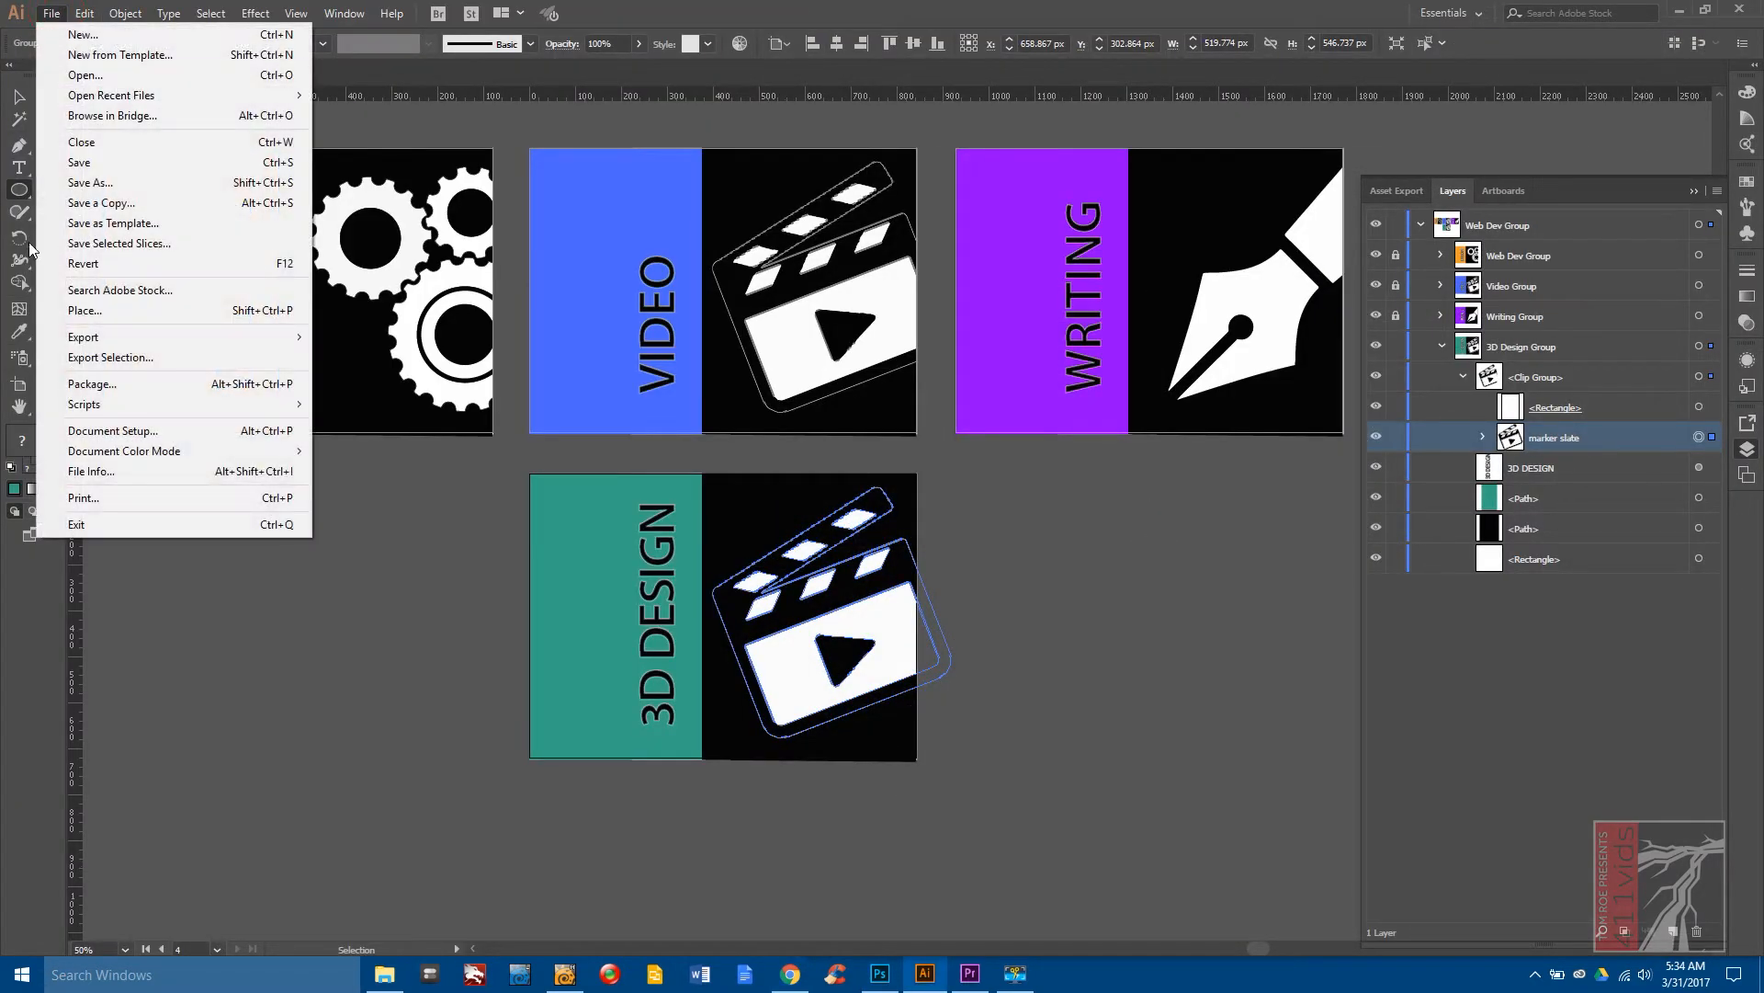
{"action": "left_click", "coordinate": [130, 77]}
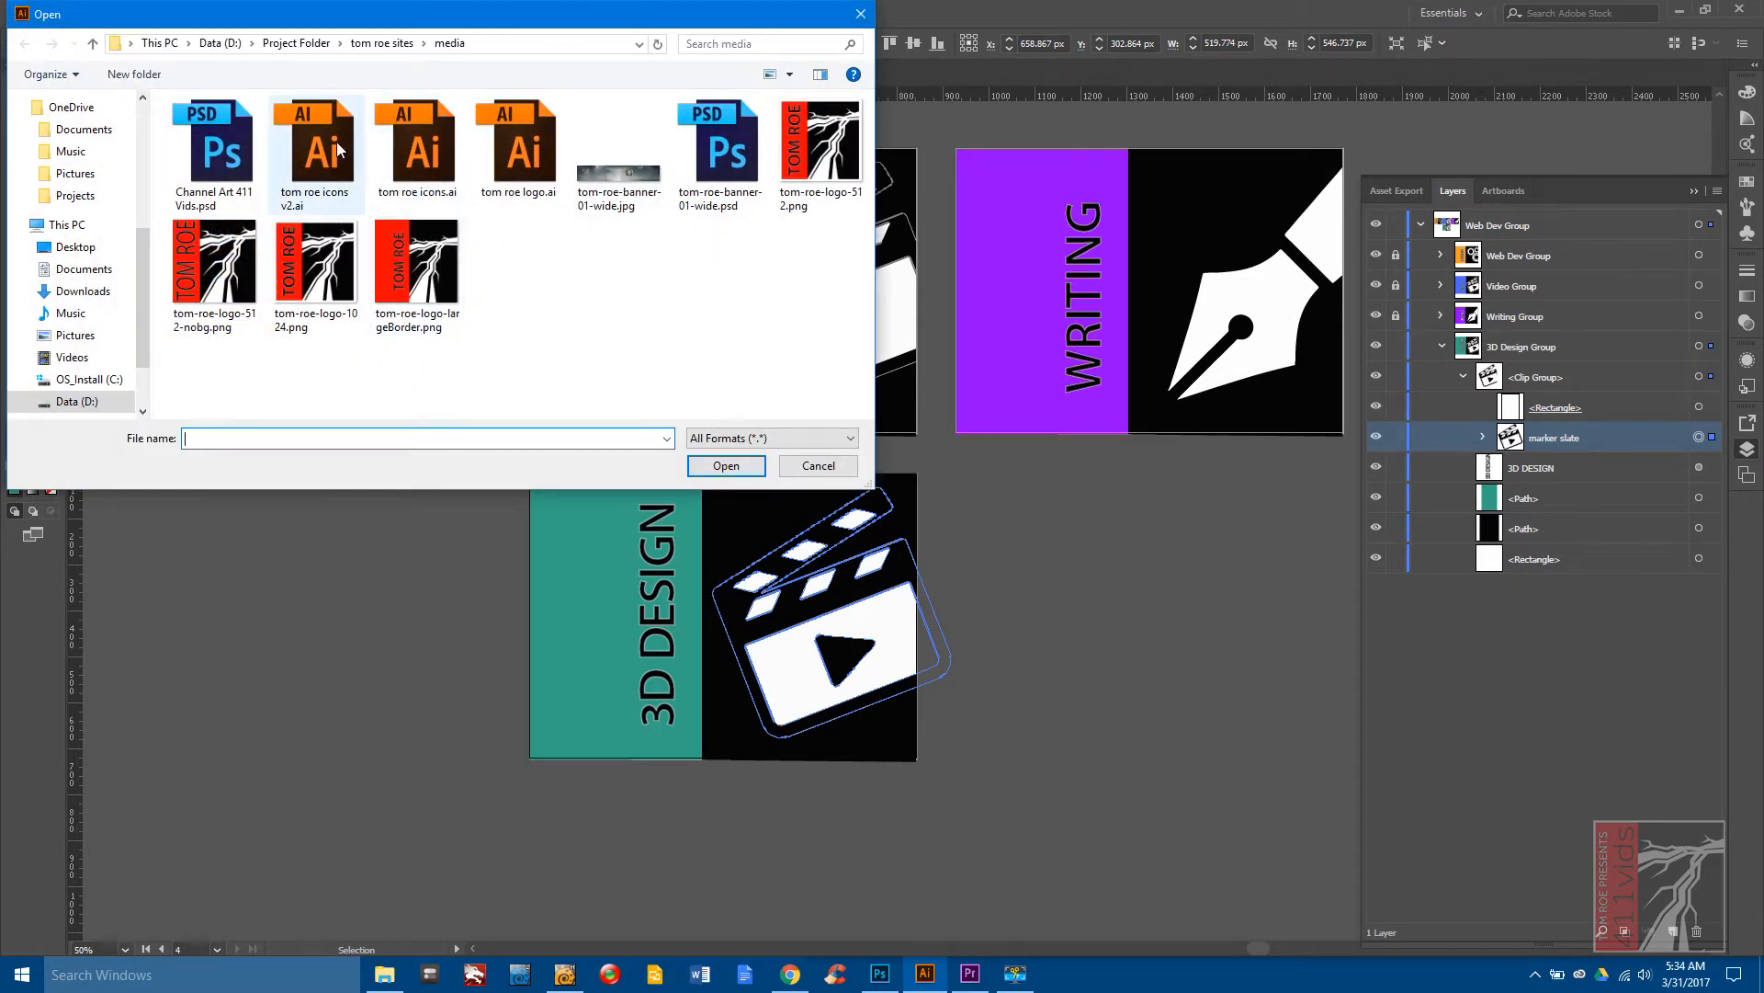
{"action": "left_click", "coordinate": [296, 44]}
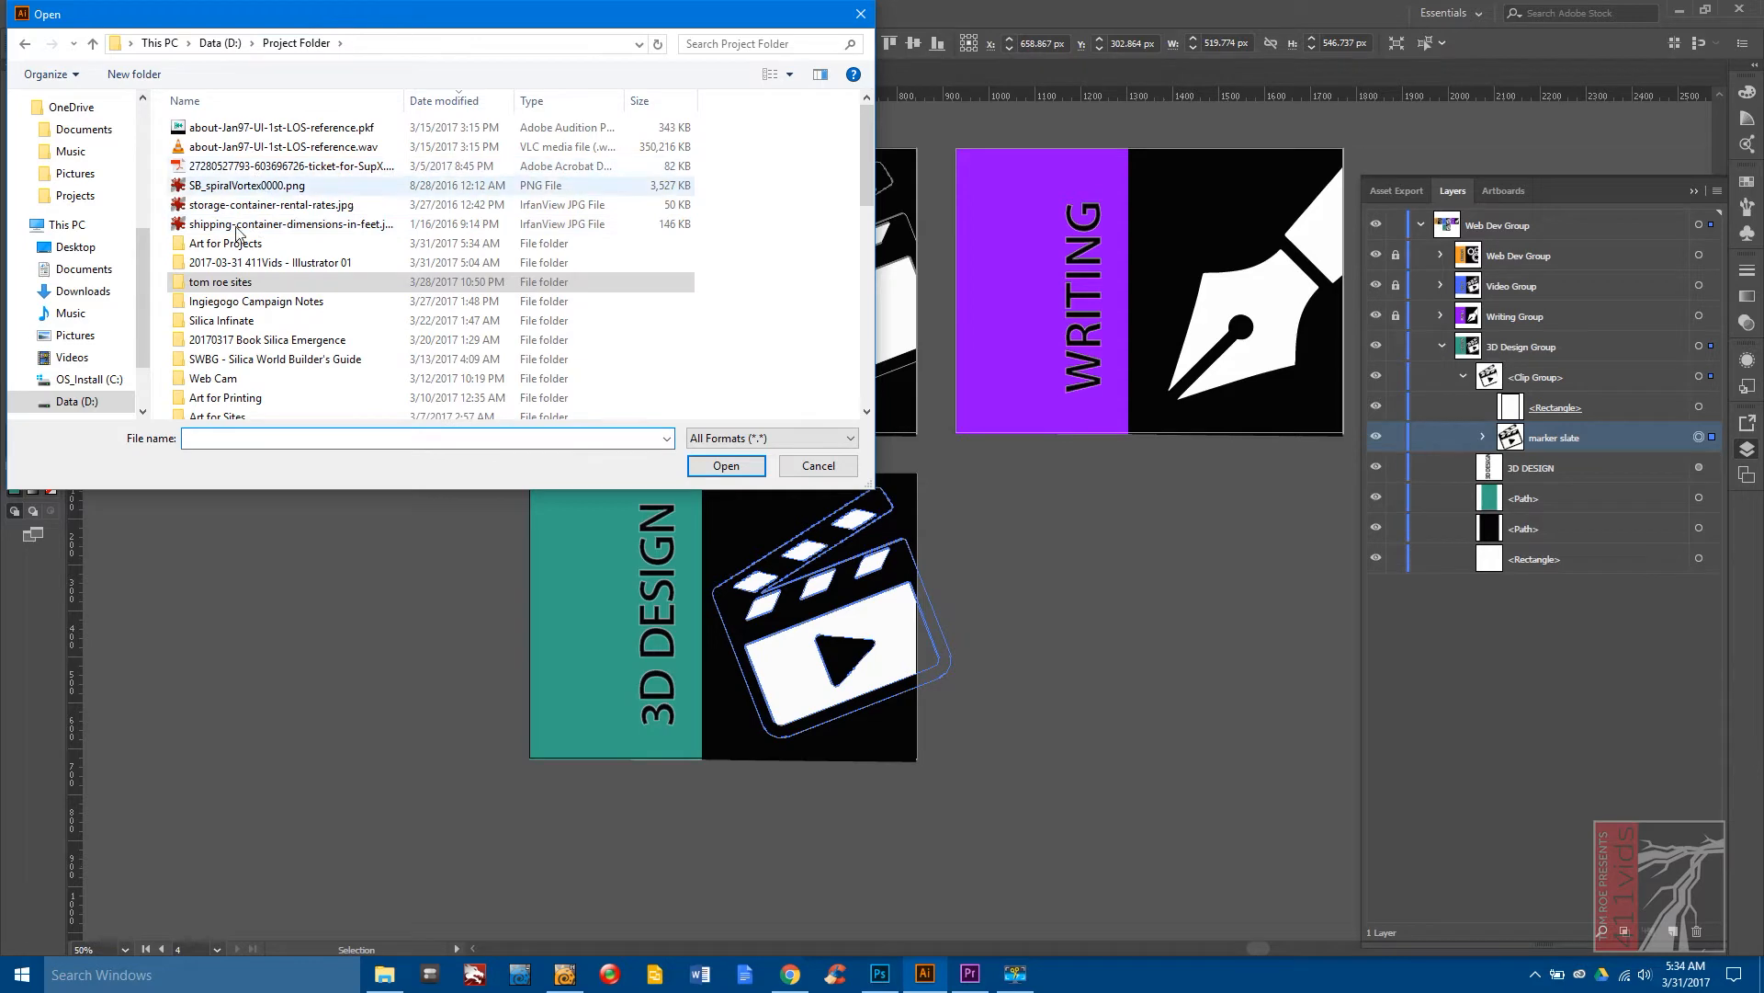
{"action": "double_click", "coordinate": [230, 243]}
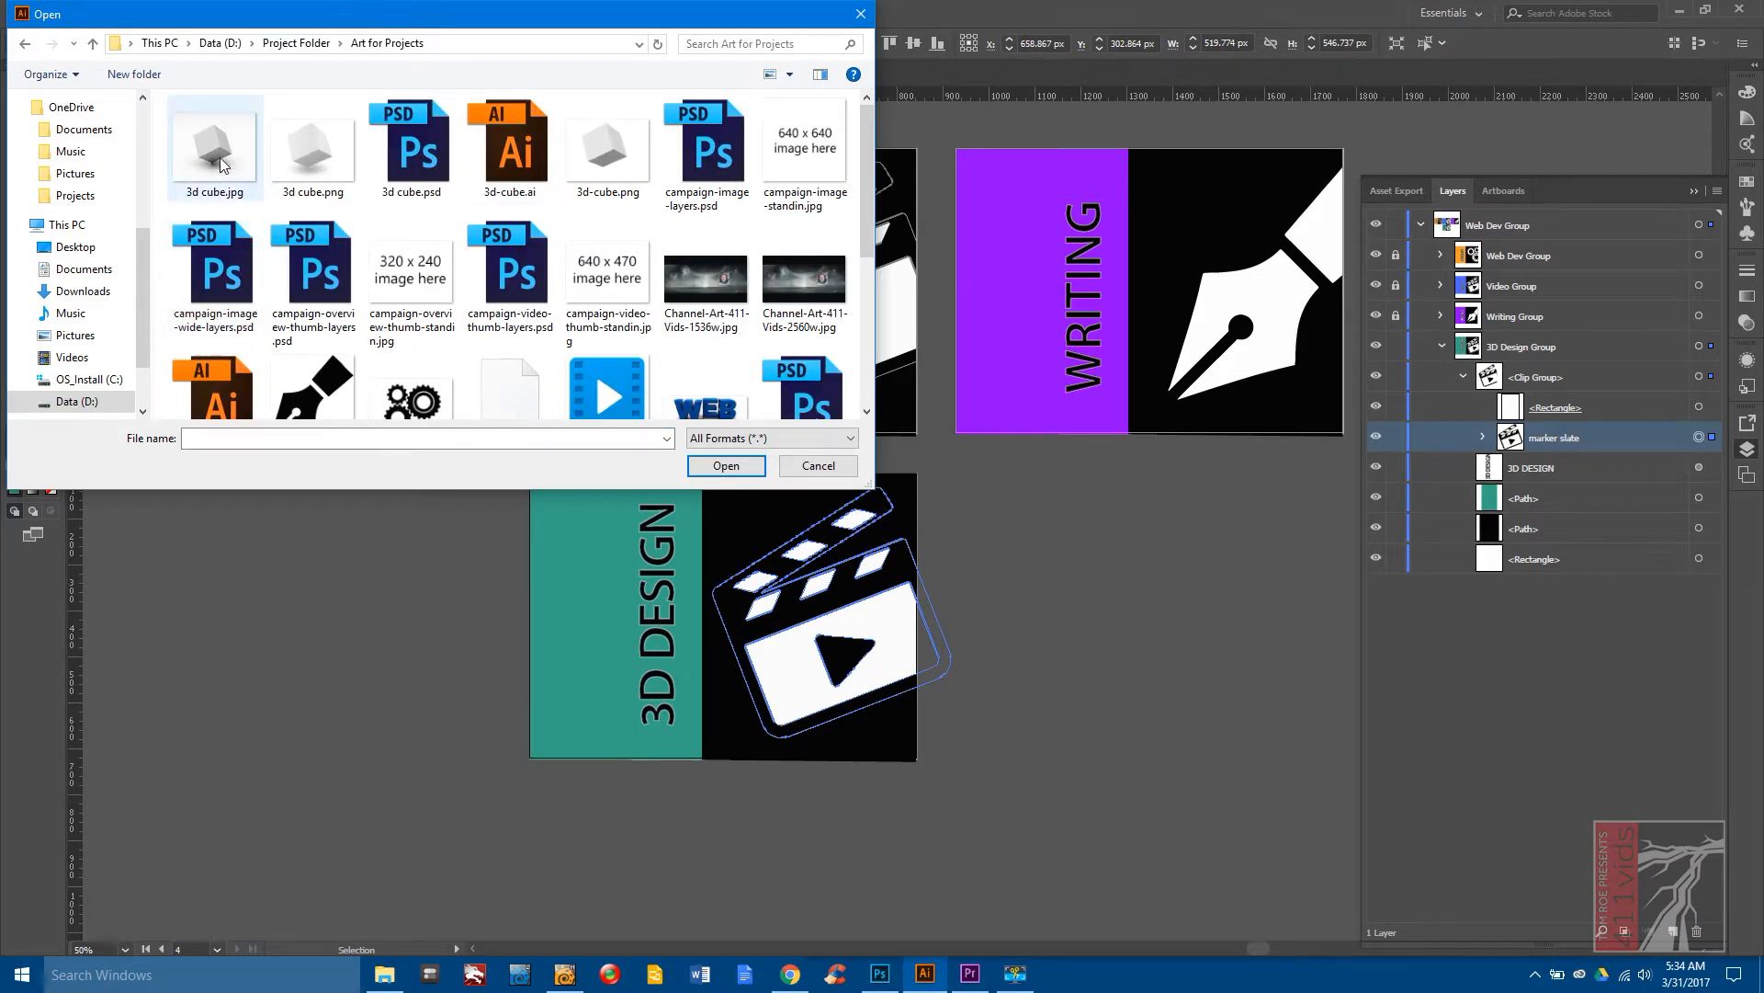
{"action": "left_click", "coordinate": [618, 149]}
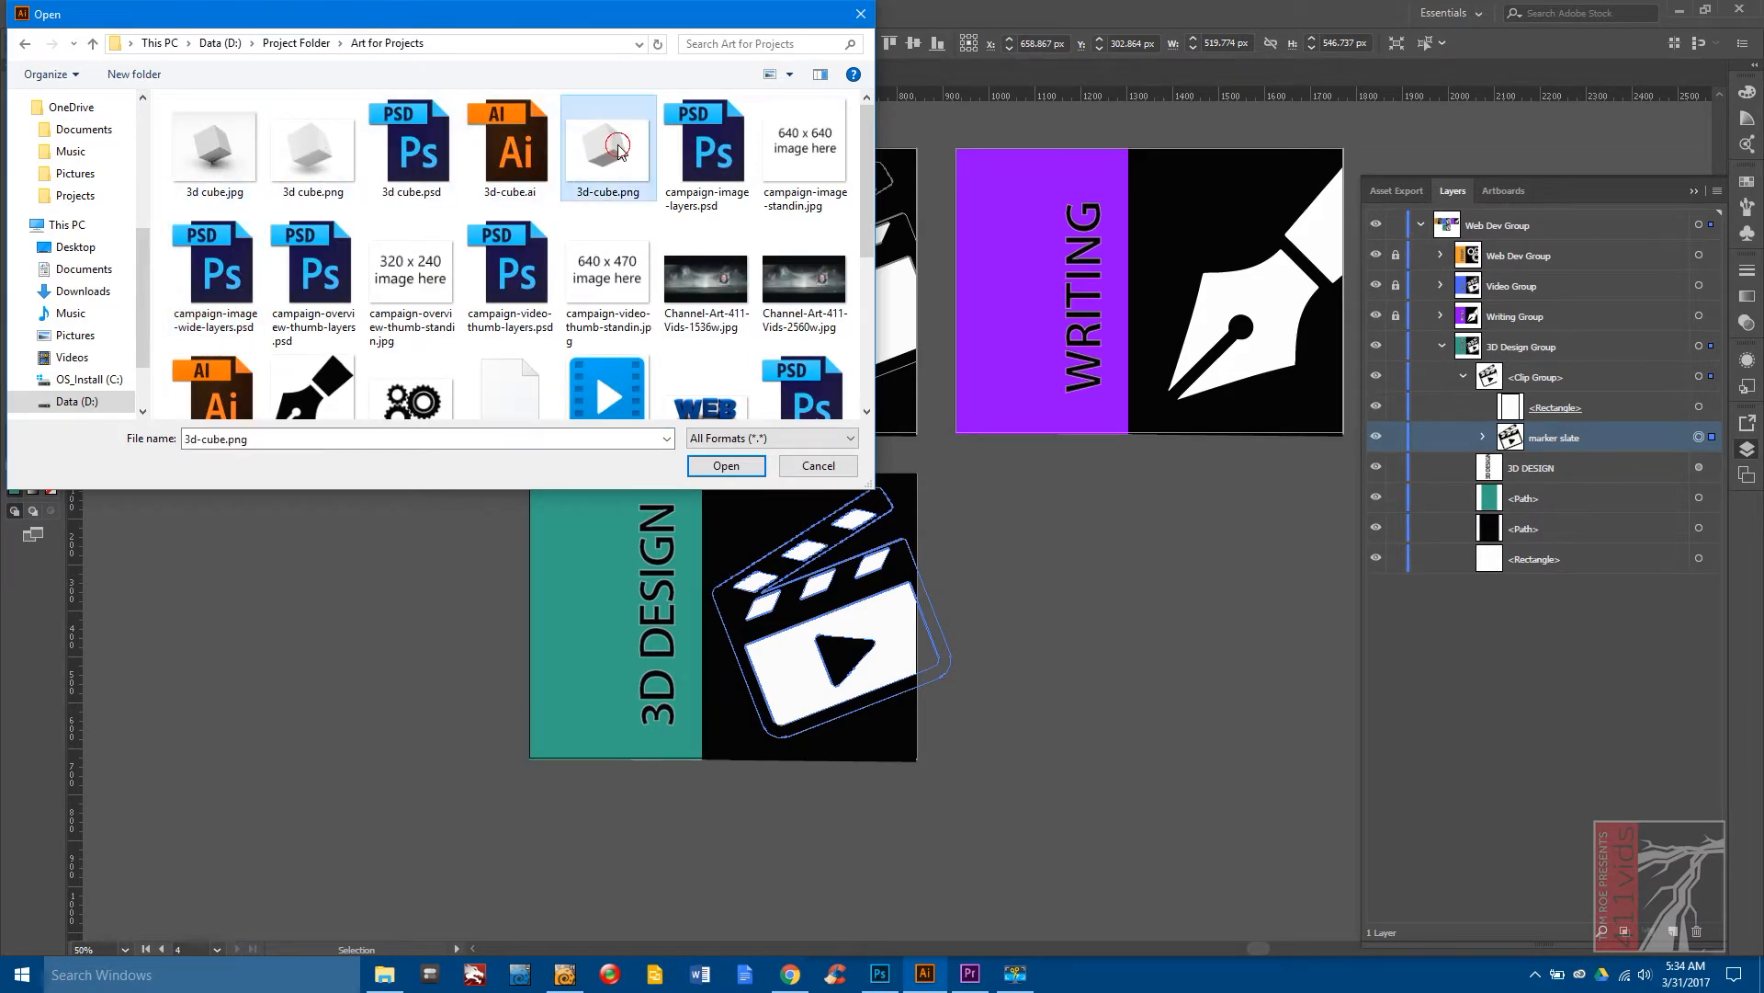
{"action": "double_click", "coordinate": [619, 150]}
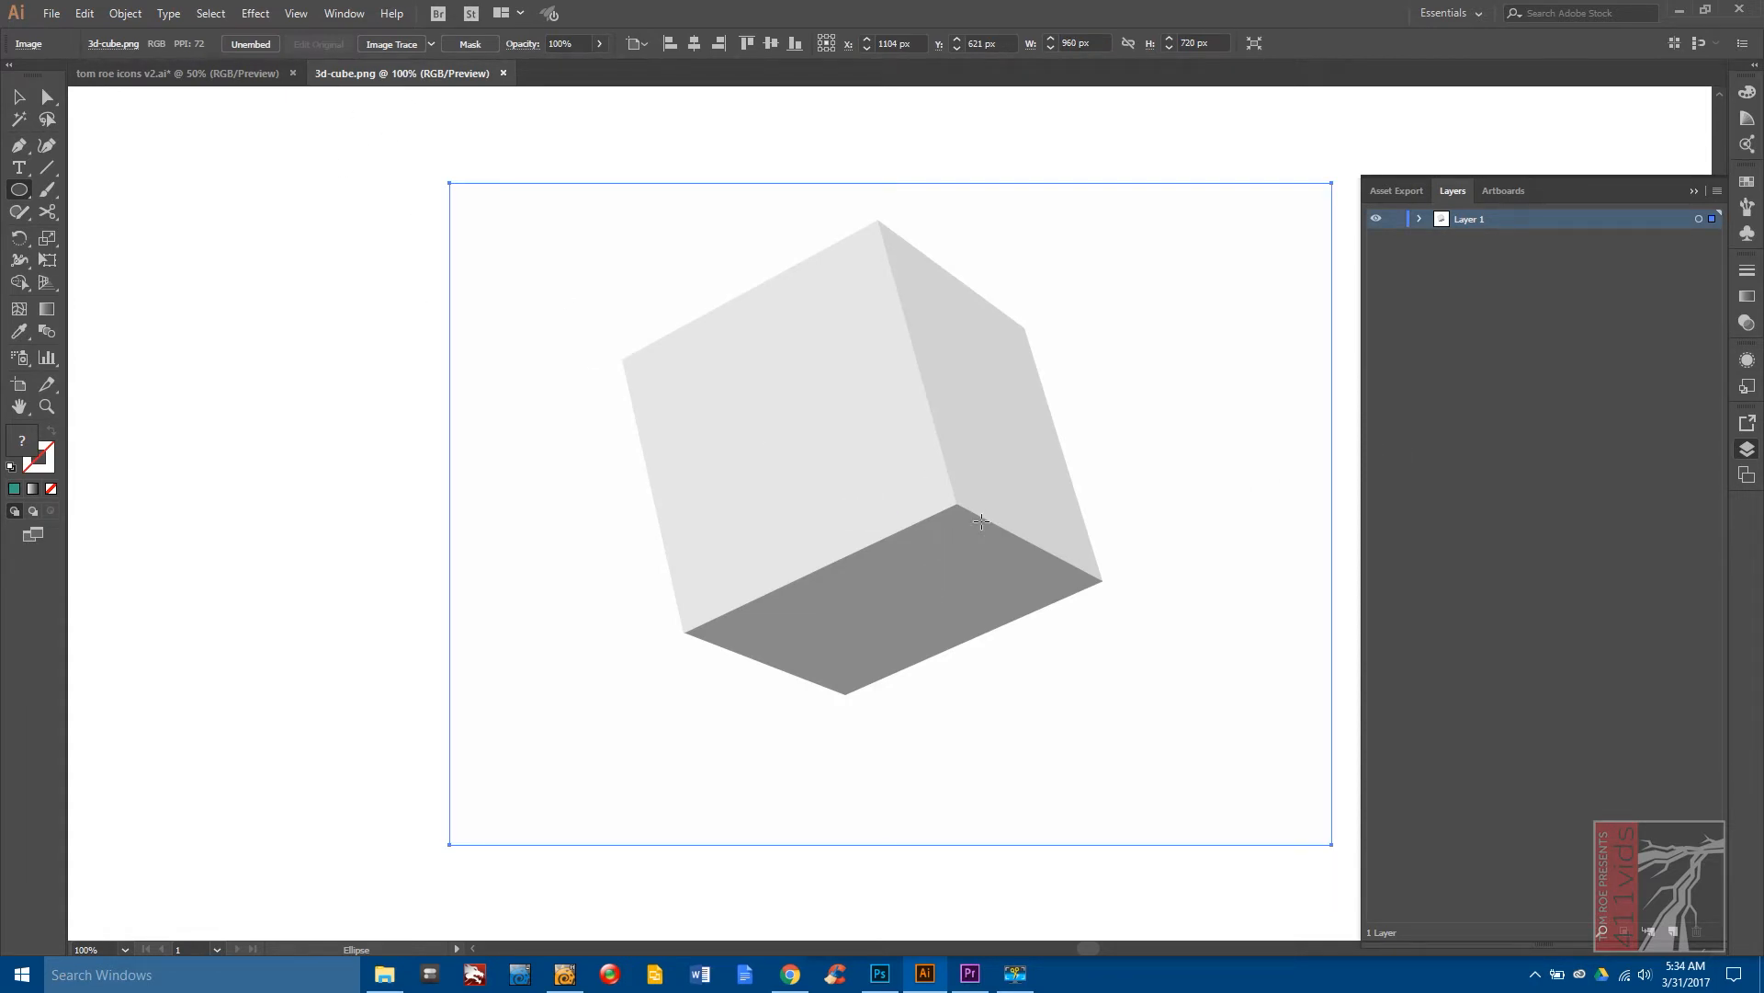
Trace the cube image with the 6 Colors Image Trace preset and expand the tracing into paths.
{"action": "left_click", "coordinate": [1420, 219]}
{"action": "left_click", "coordinate": [1519, 241]}
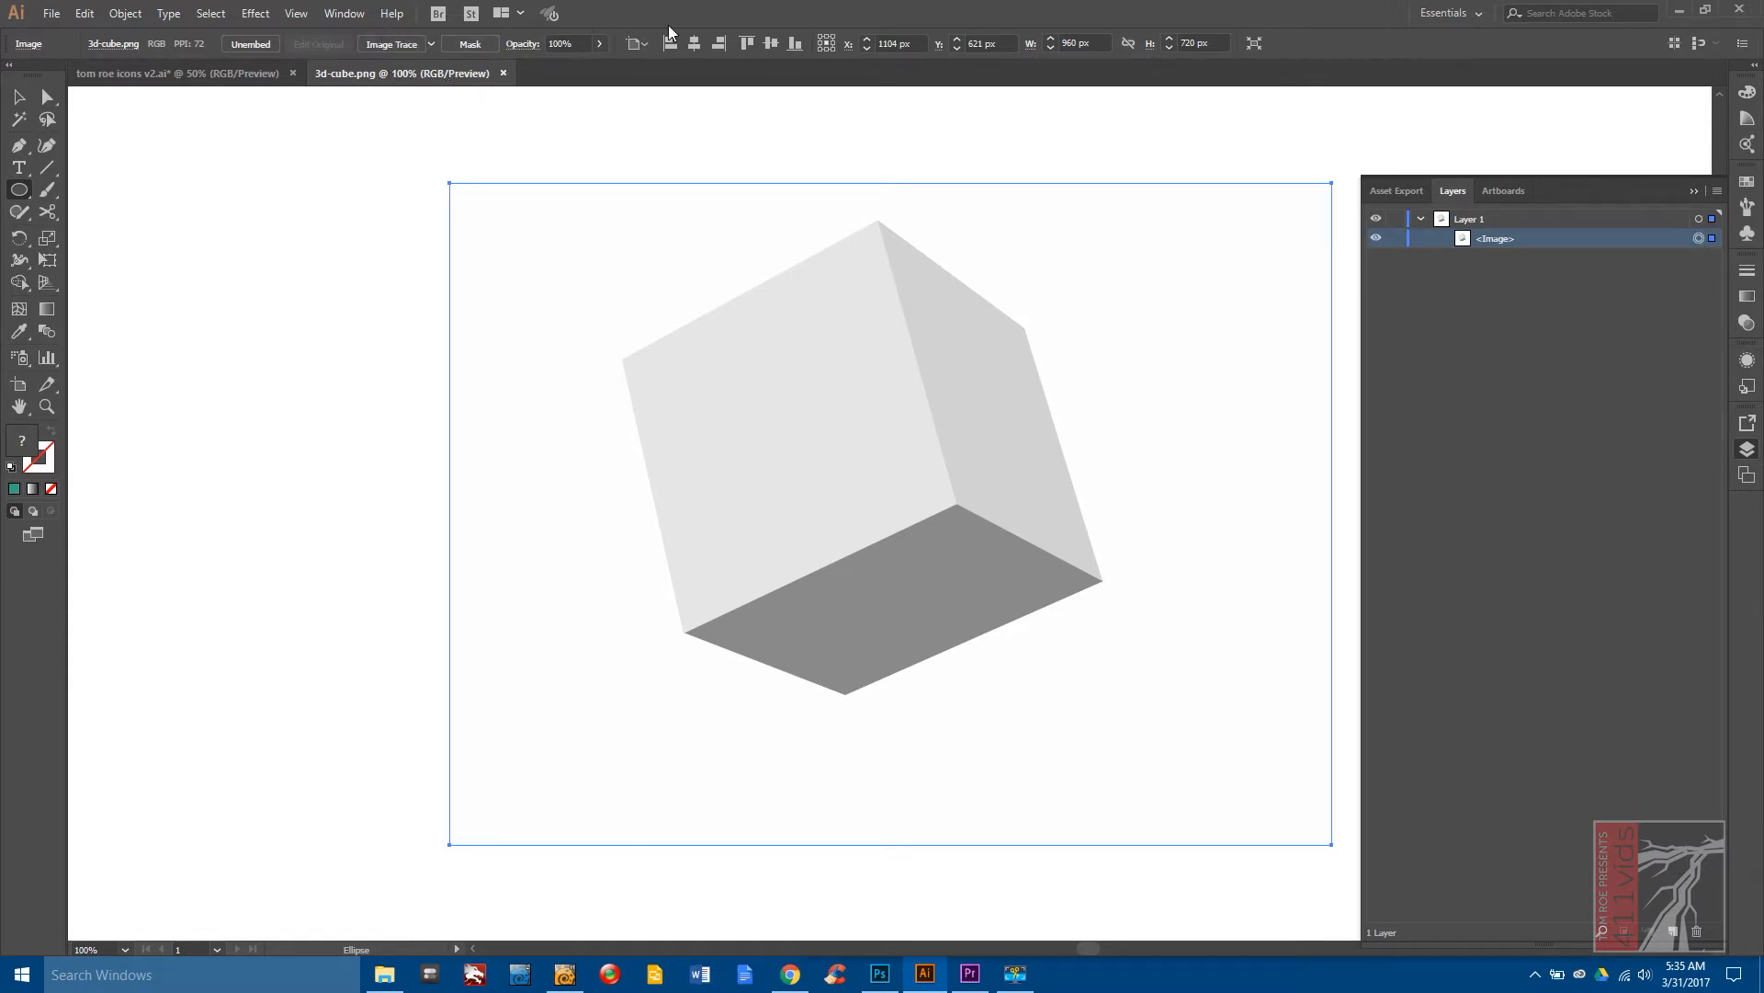
{"action": "left_click", "coordinate": [432, 44]}
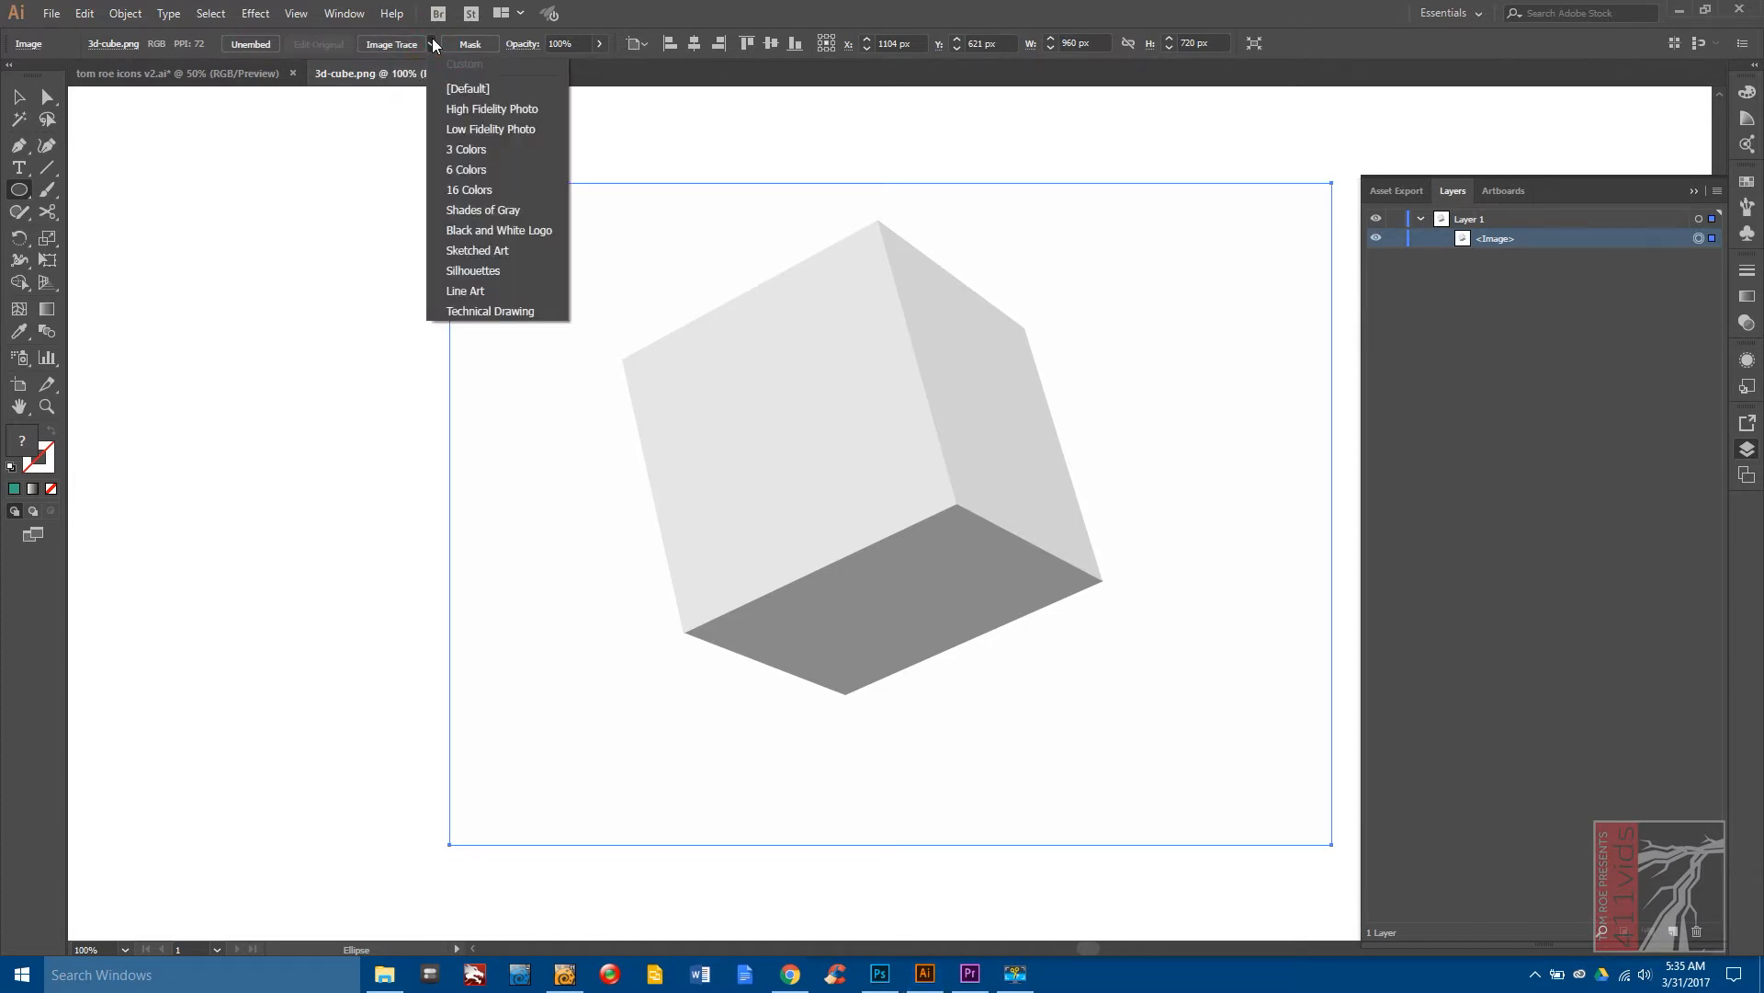
{"action": "left_click", "coordinate": [476, 170]}
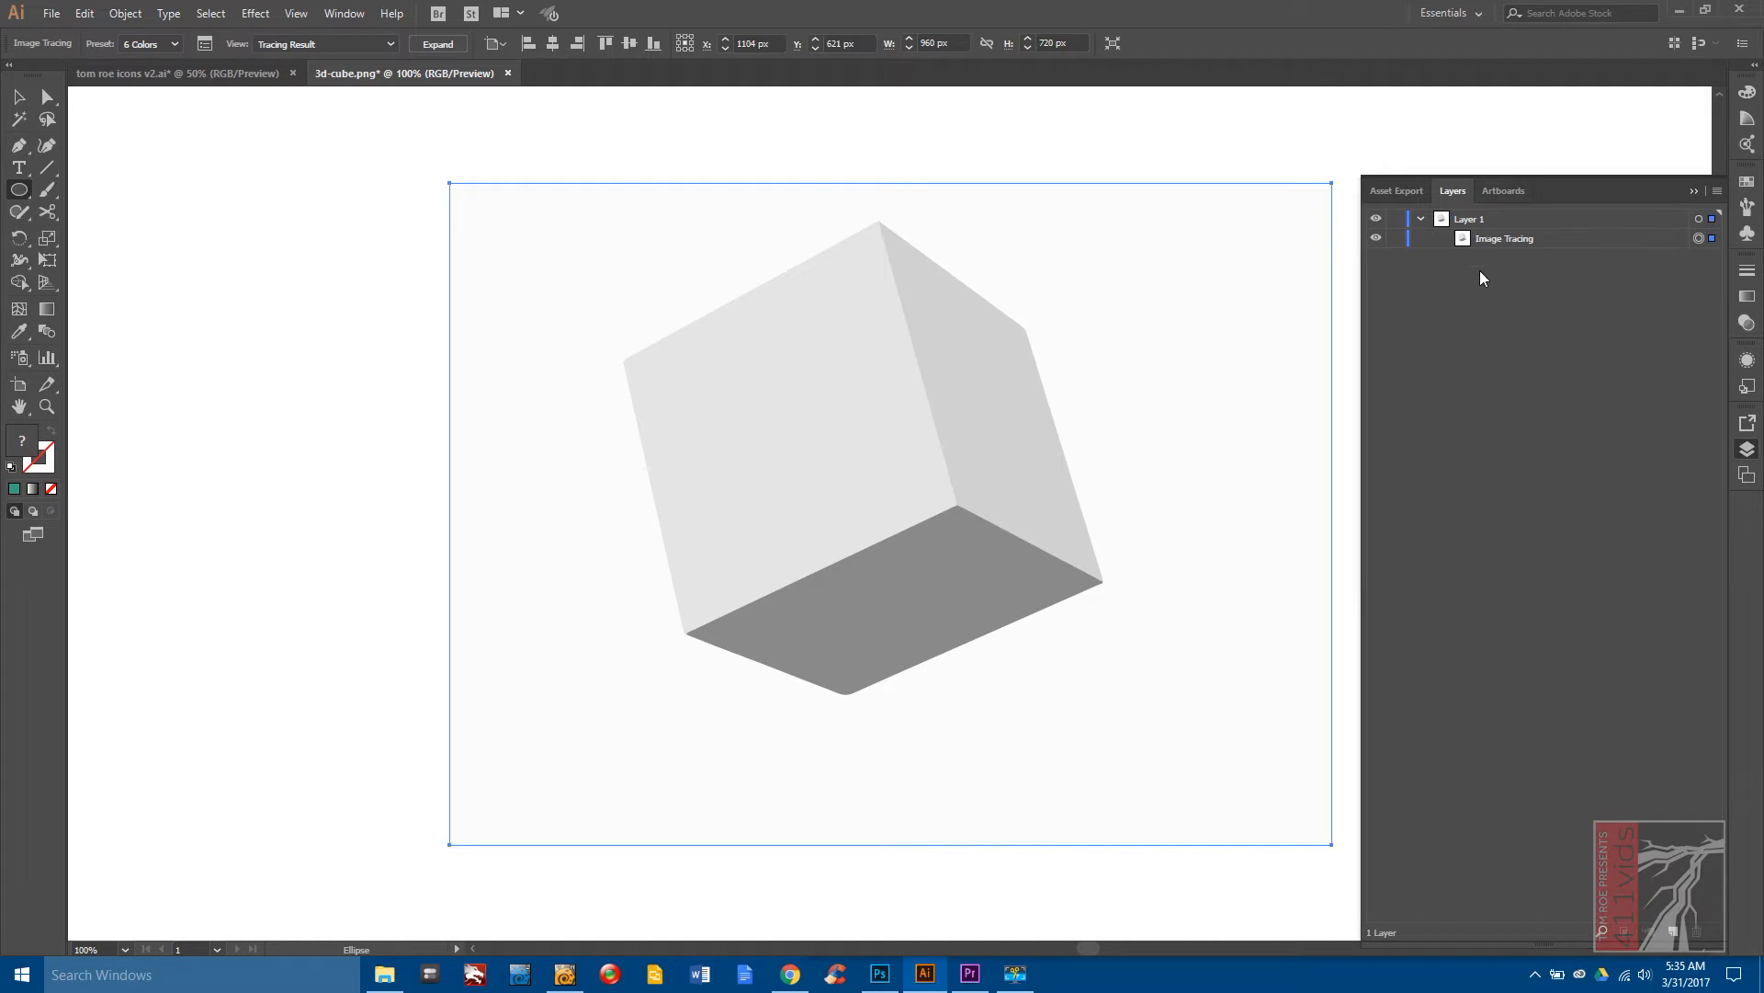
{"action": "left_click", "coordinate": [1537, 239]}
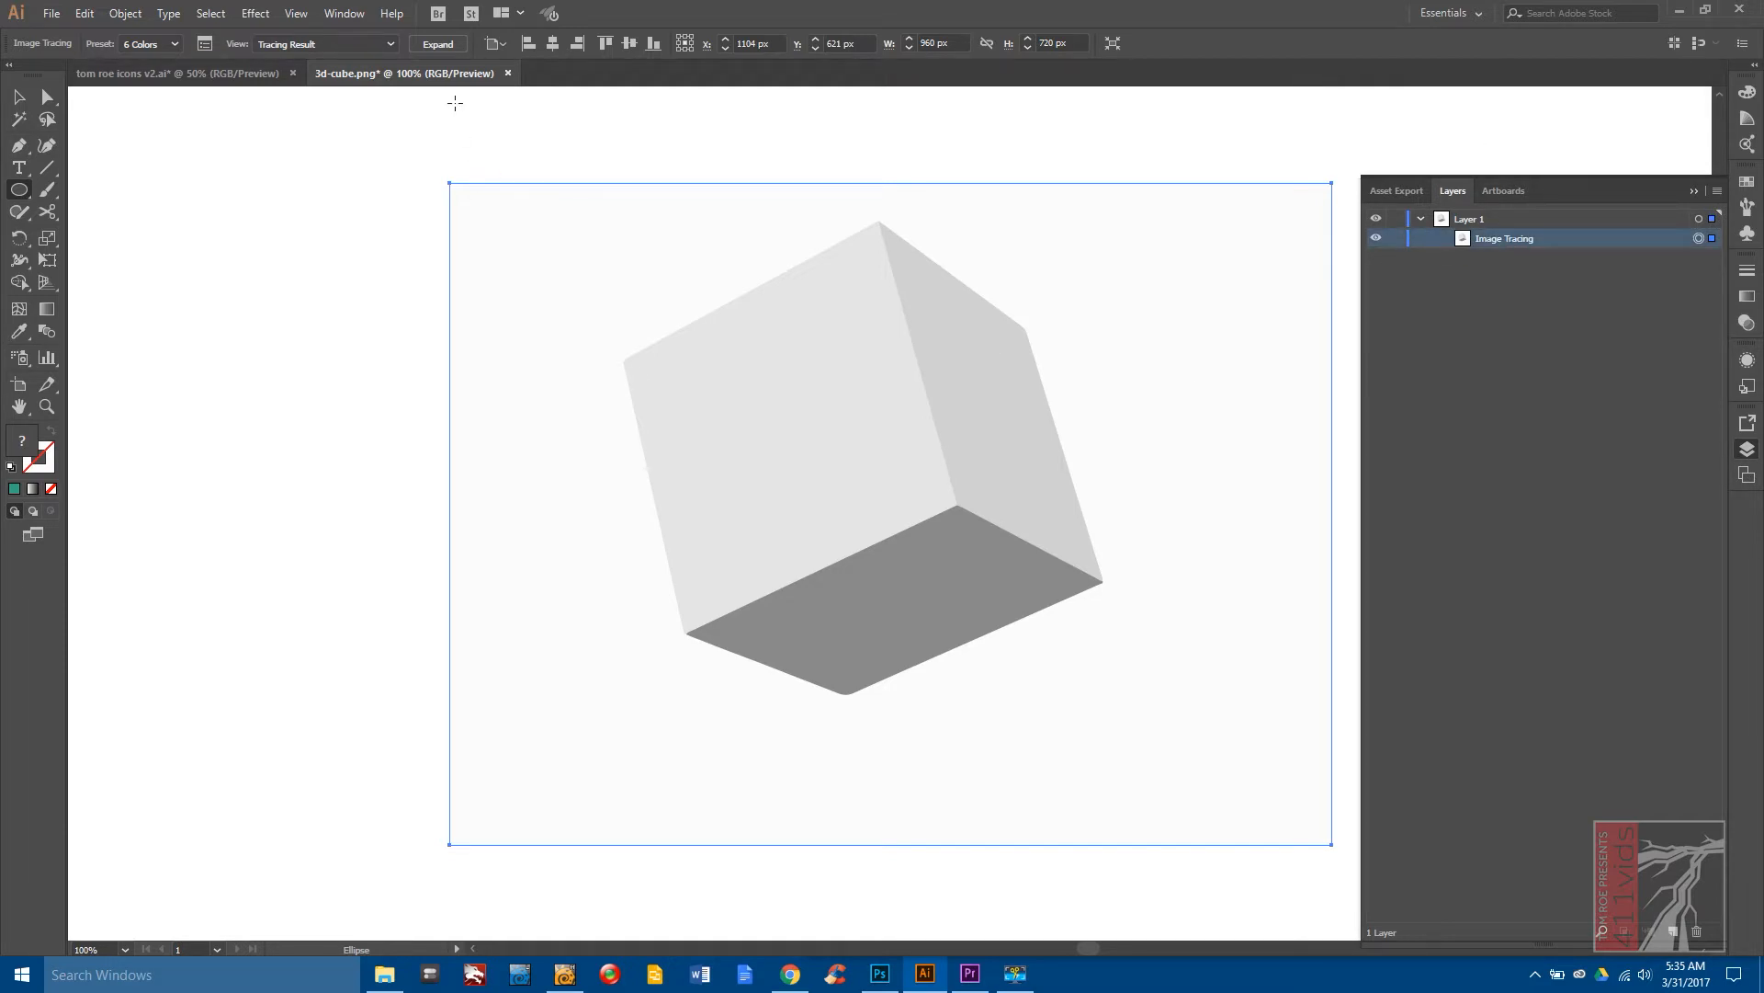
{"action": "left_click", "coordinate": [445, 44]}
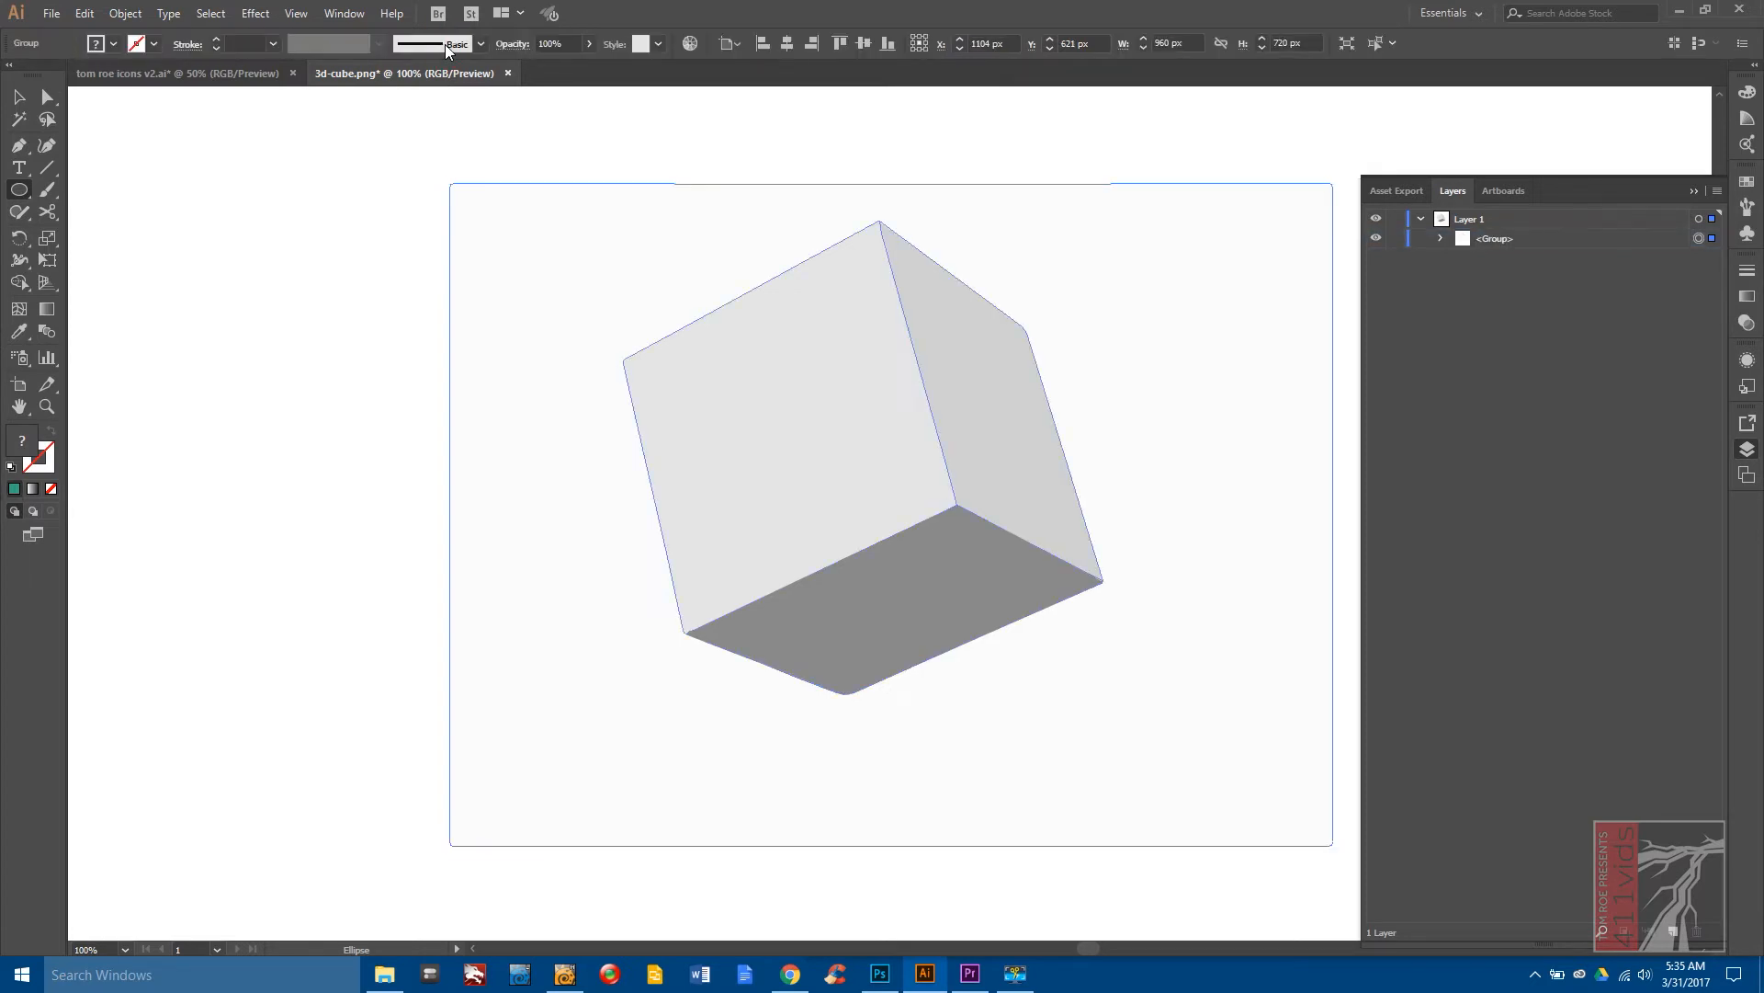
Delete the background compound path from the expanded cube group.
{"action": "left_click", "coordinate": [1440, 238]}
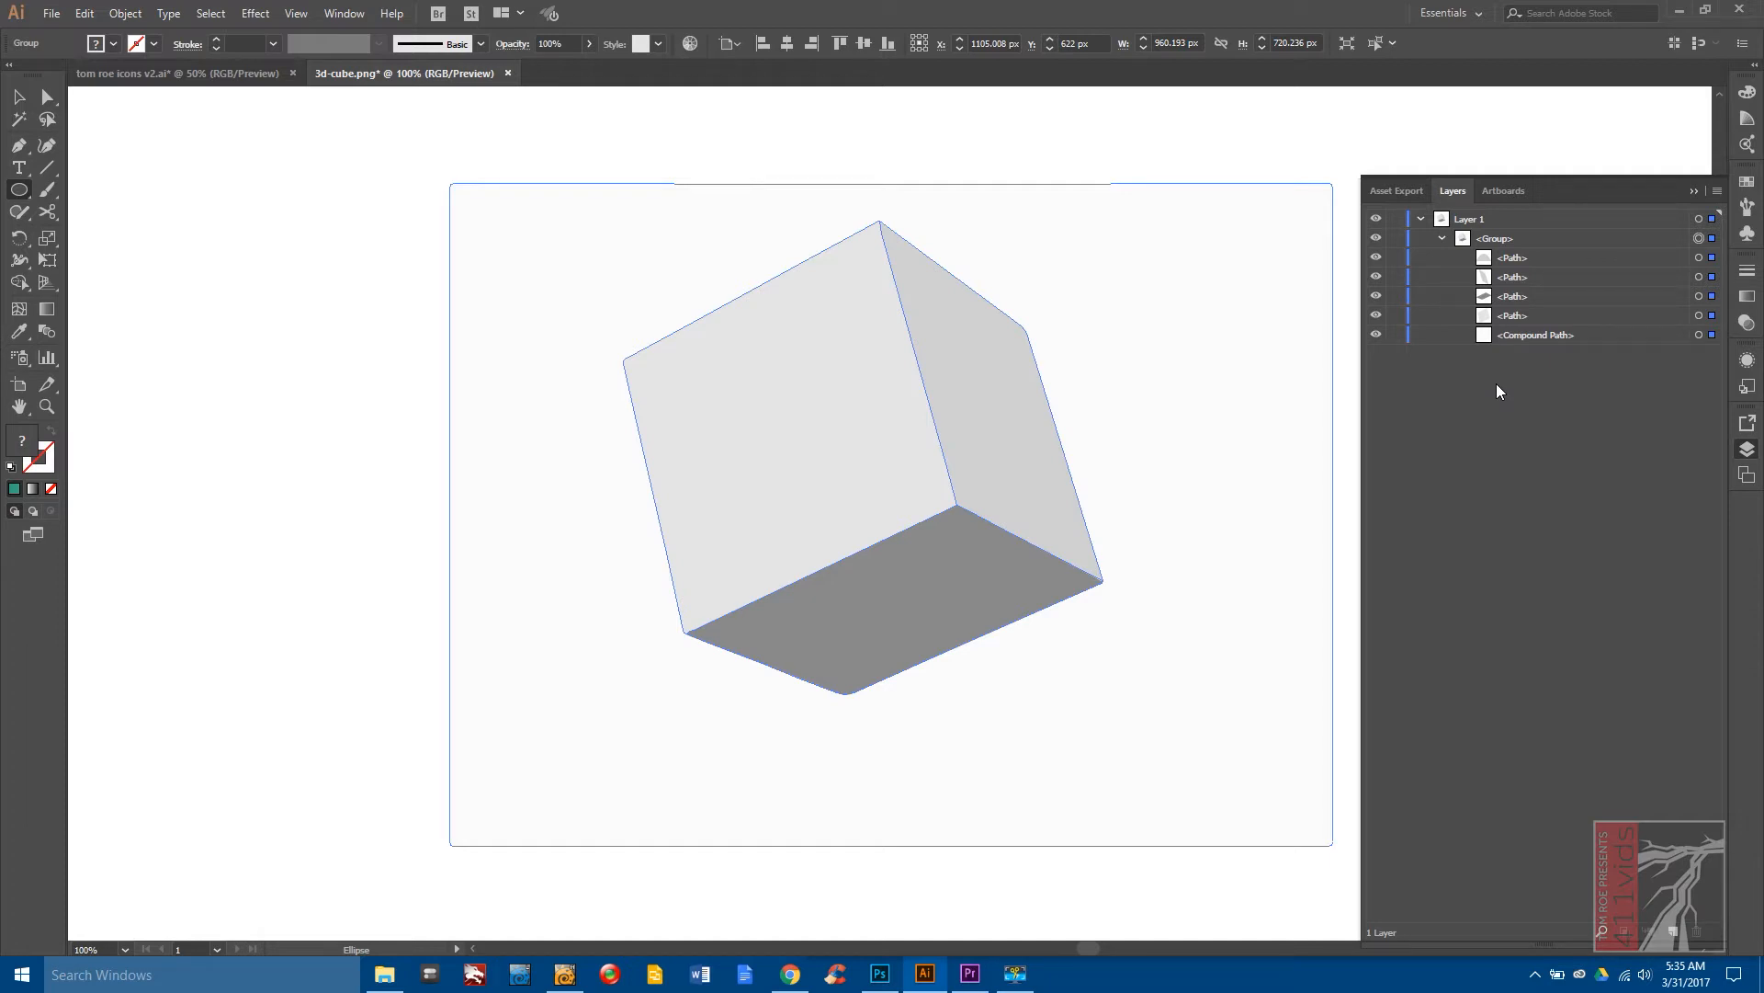
{"action": "left_click", "coordinate": [1698, 336]}
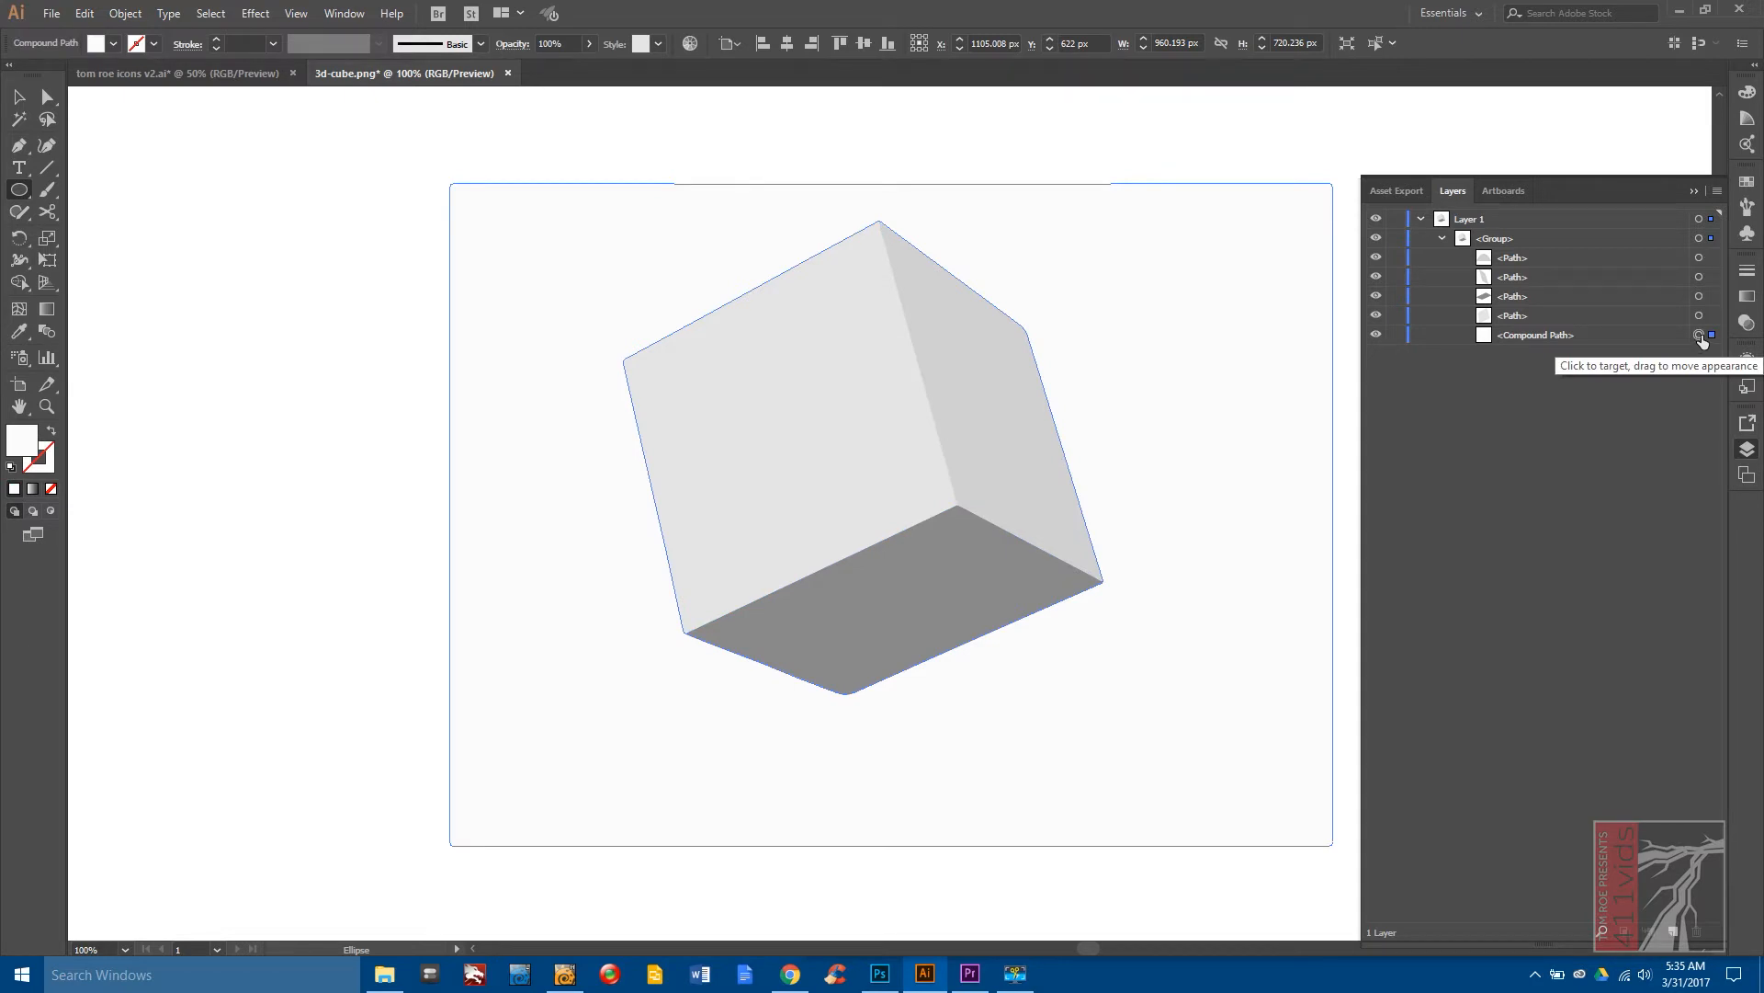
{"action": "key", "text": "Delete"}
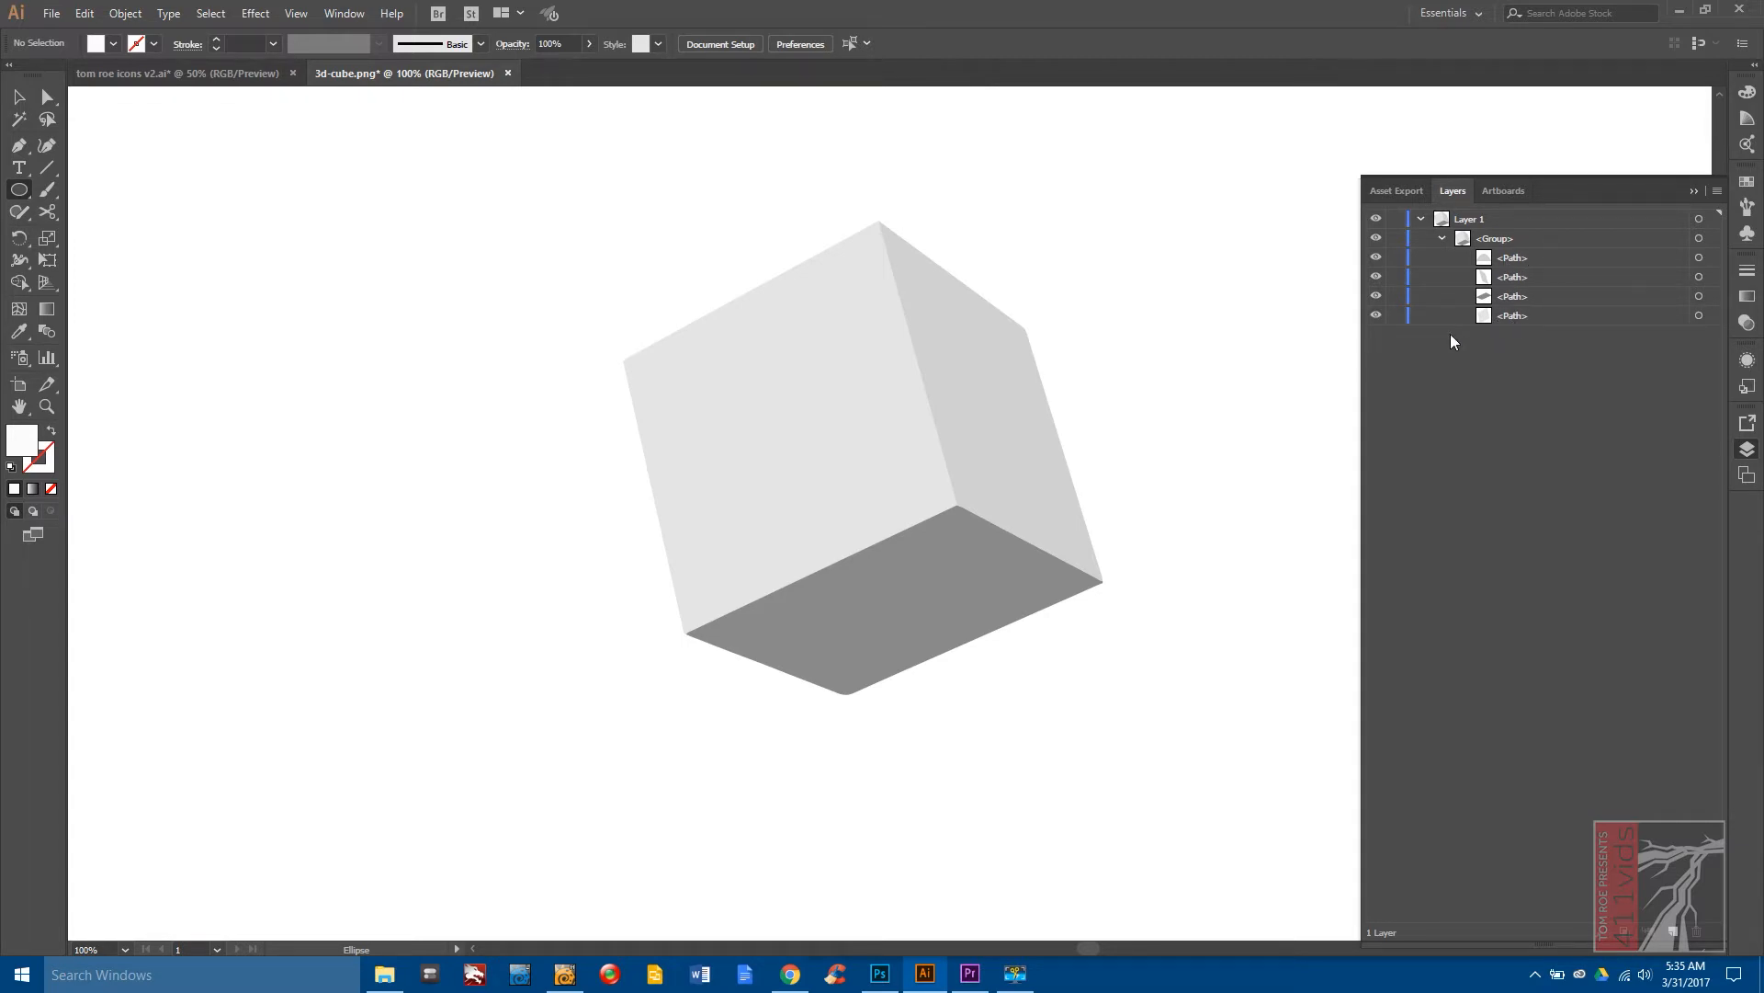
Check the remaining paths one by one and delete the tiny stray path at the cube's top corner.
{"action": "left_click", "coordinate": [1700, 316]}
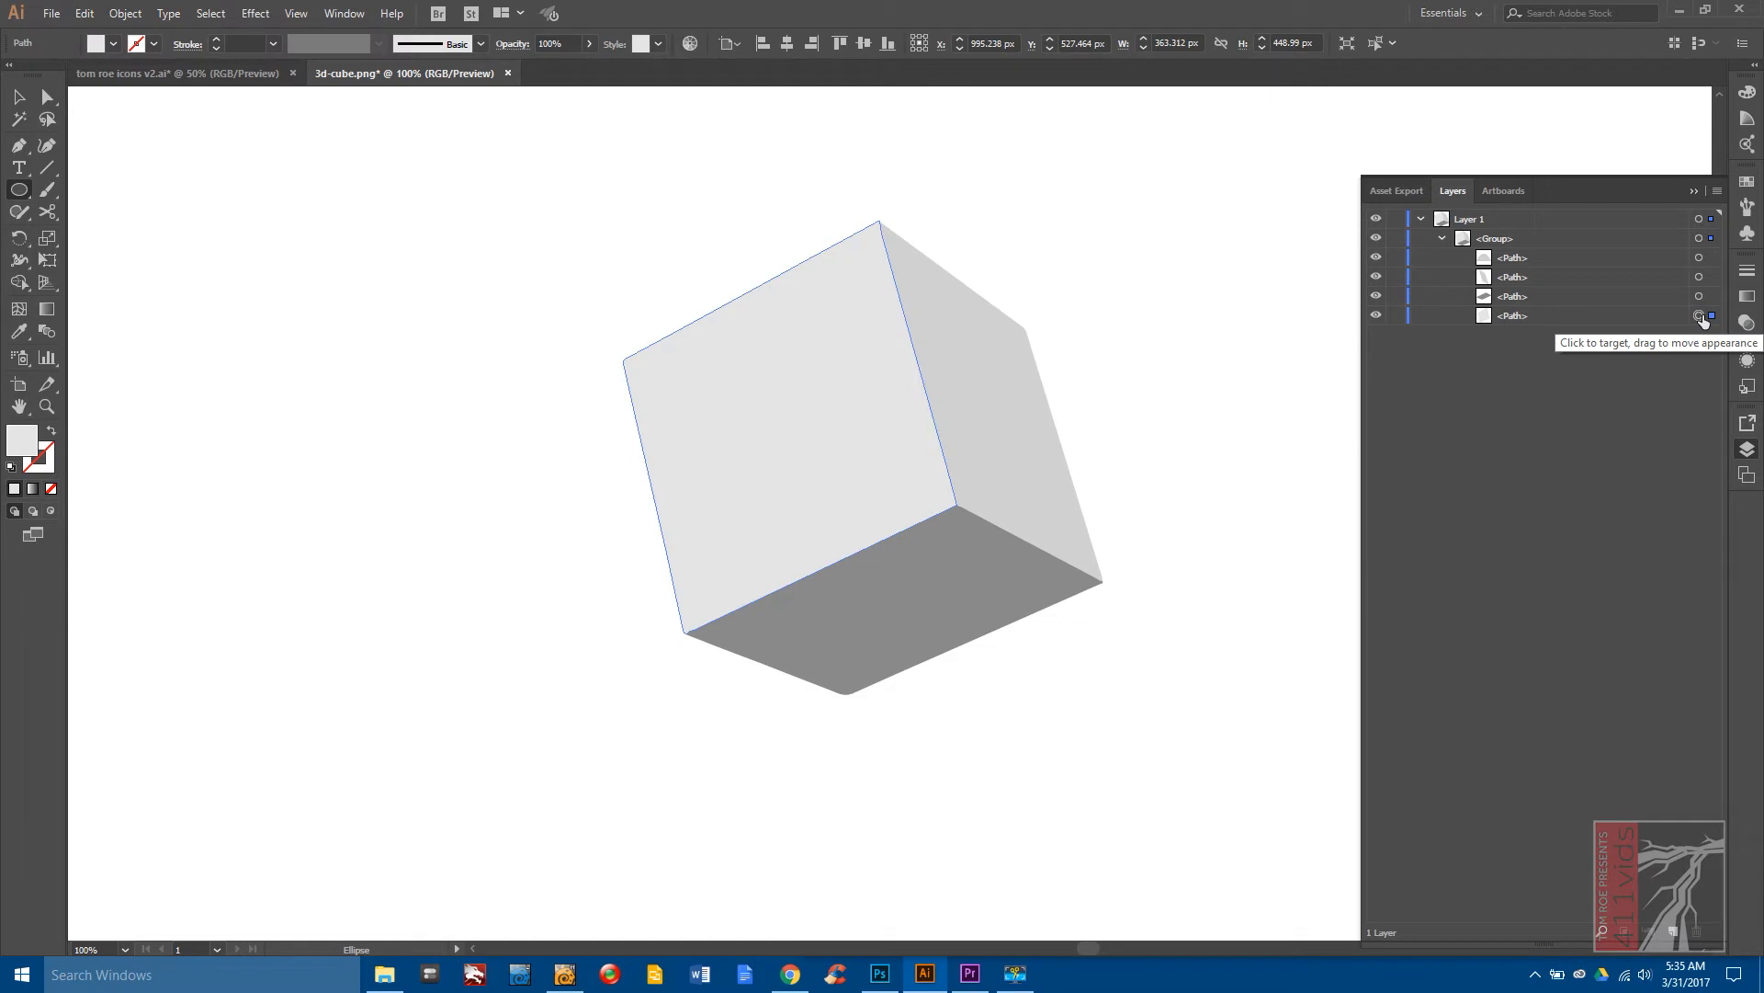
{"action": "left_click", "coordinate": [1699, 295]}
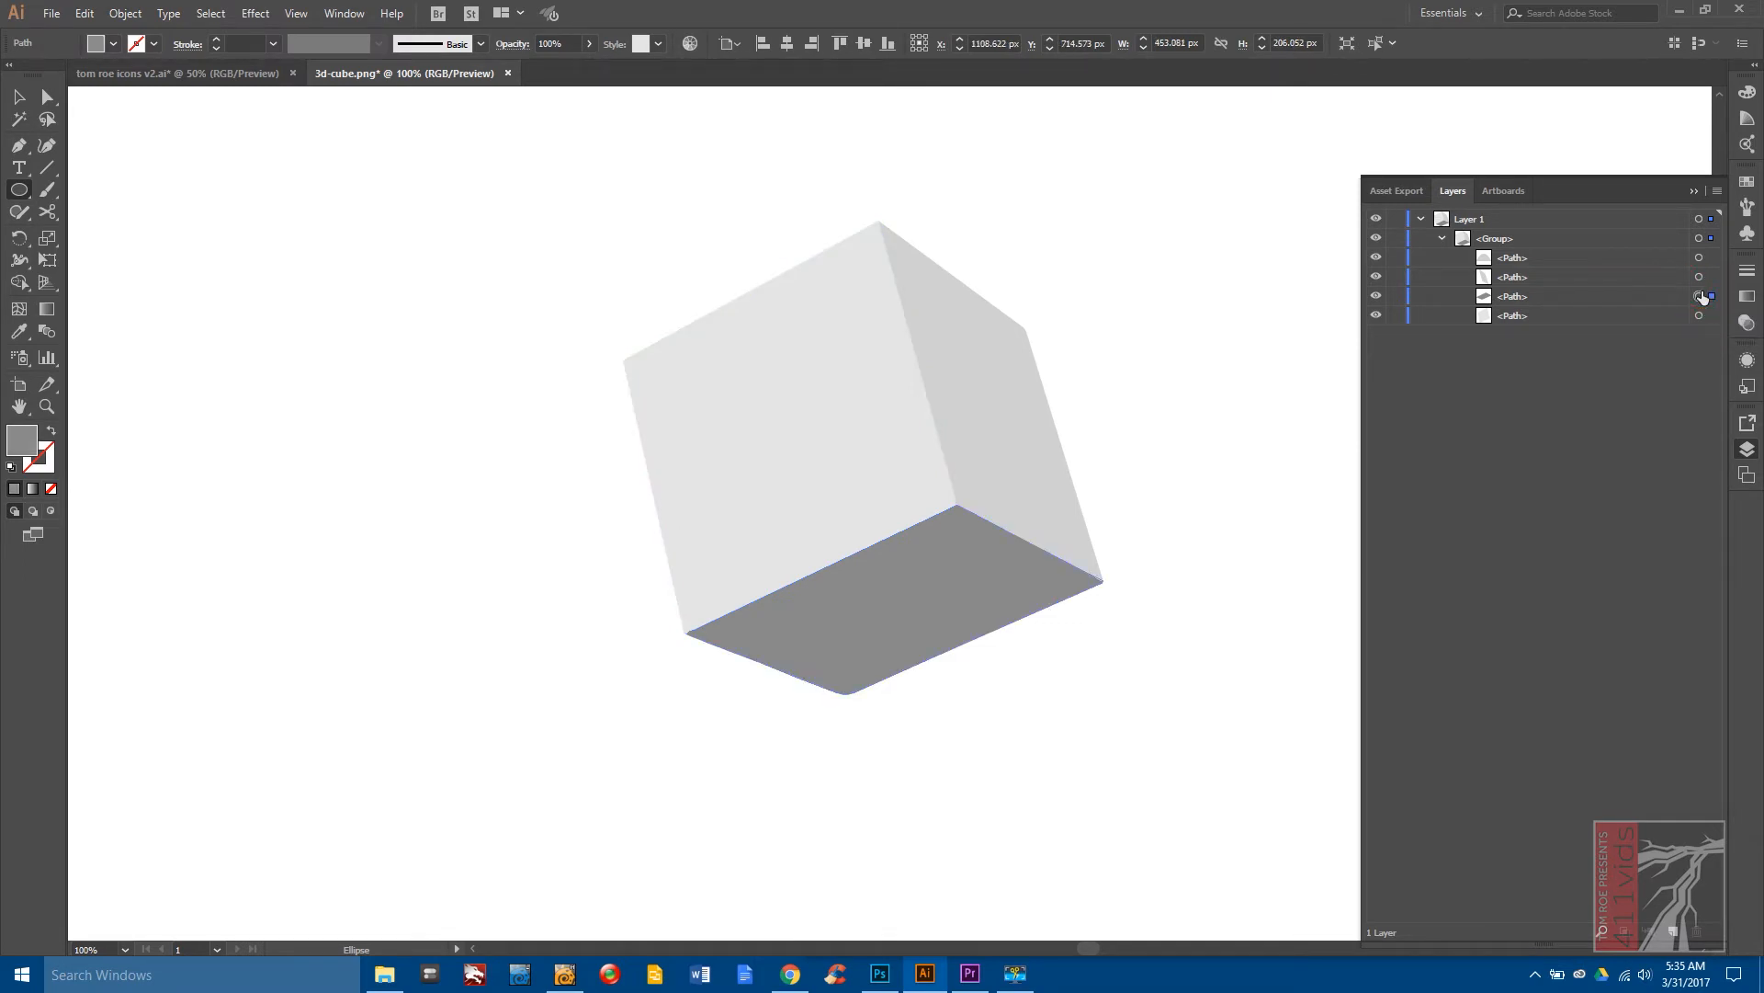
{"action": "left_click", "coordinate": [1700, 276]}
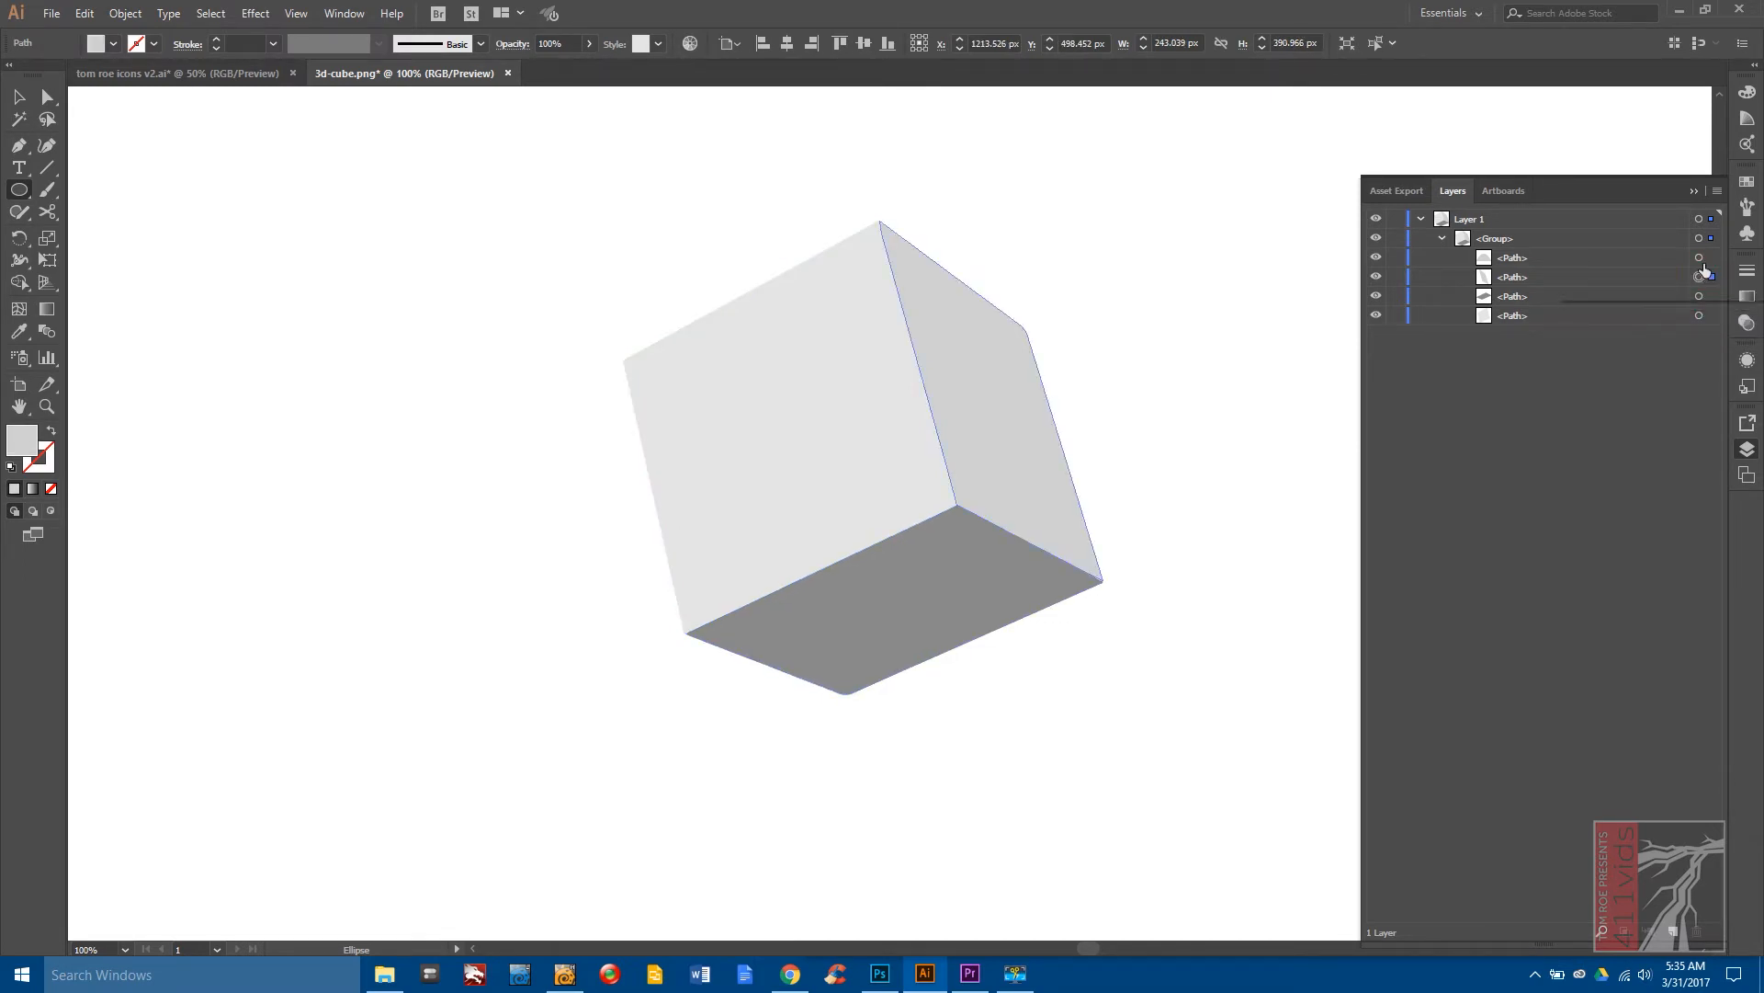
{"action": "left_click", "coordinate": [1699, 259]}
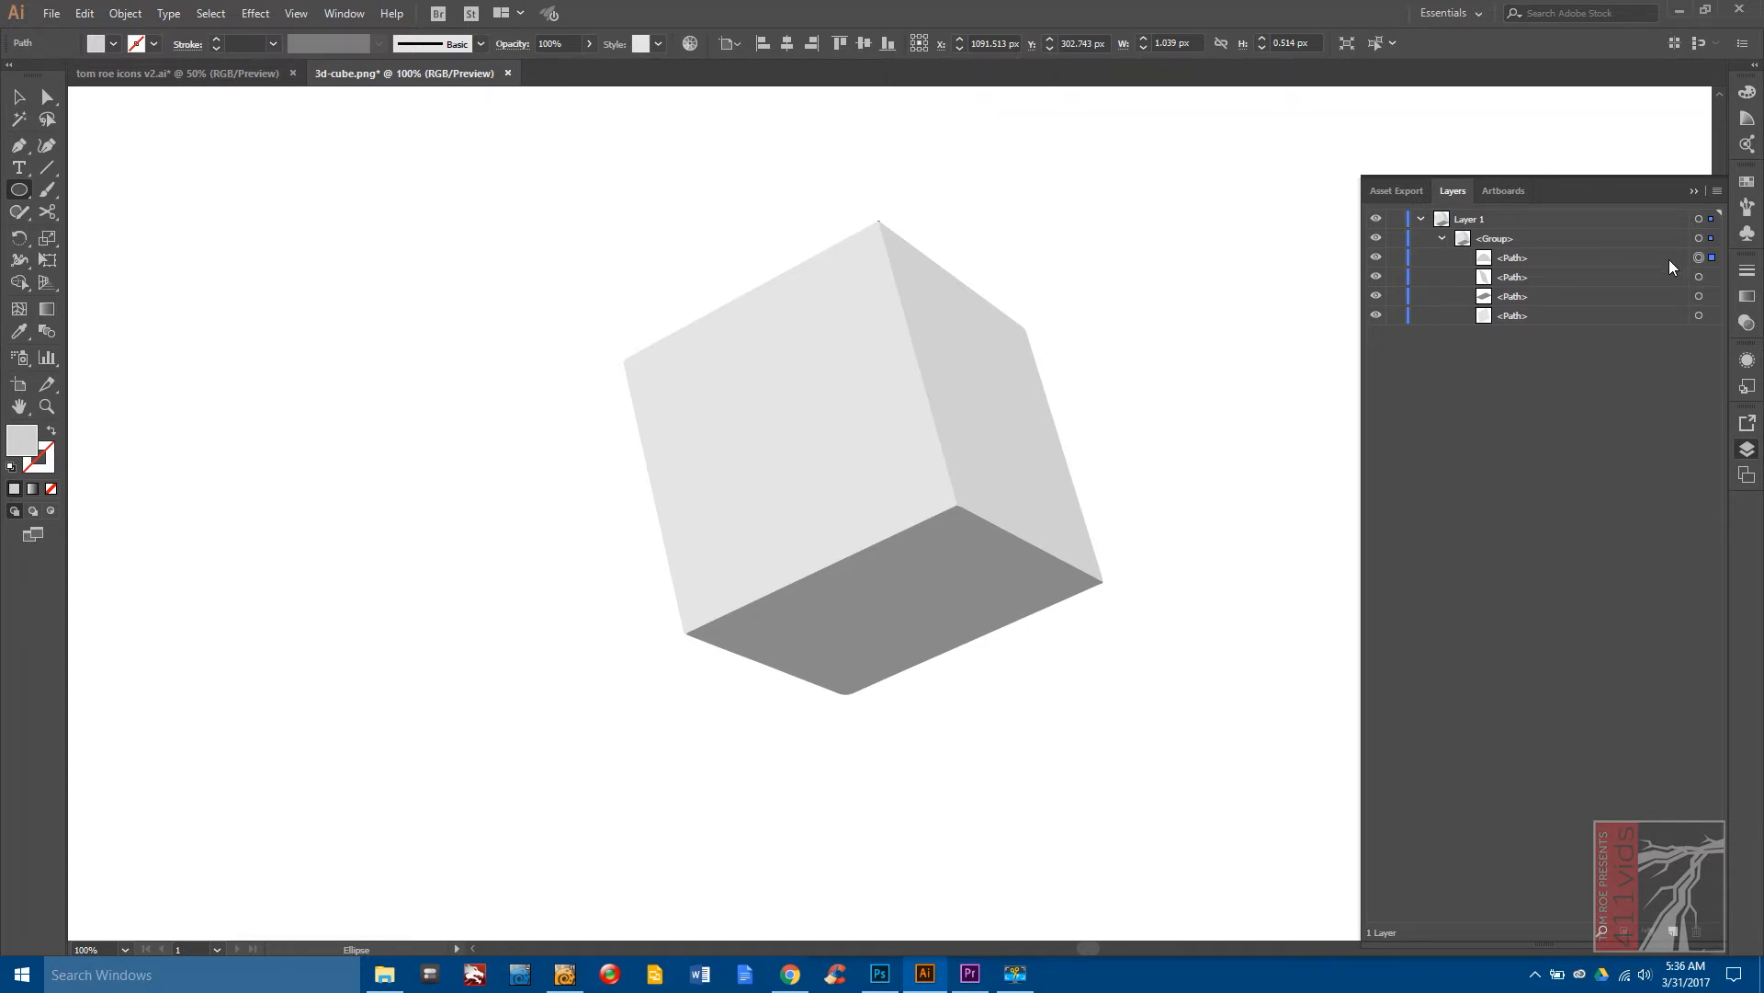
{"action": "key", "text": "Delete"}
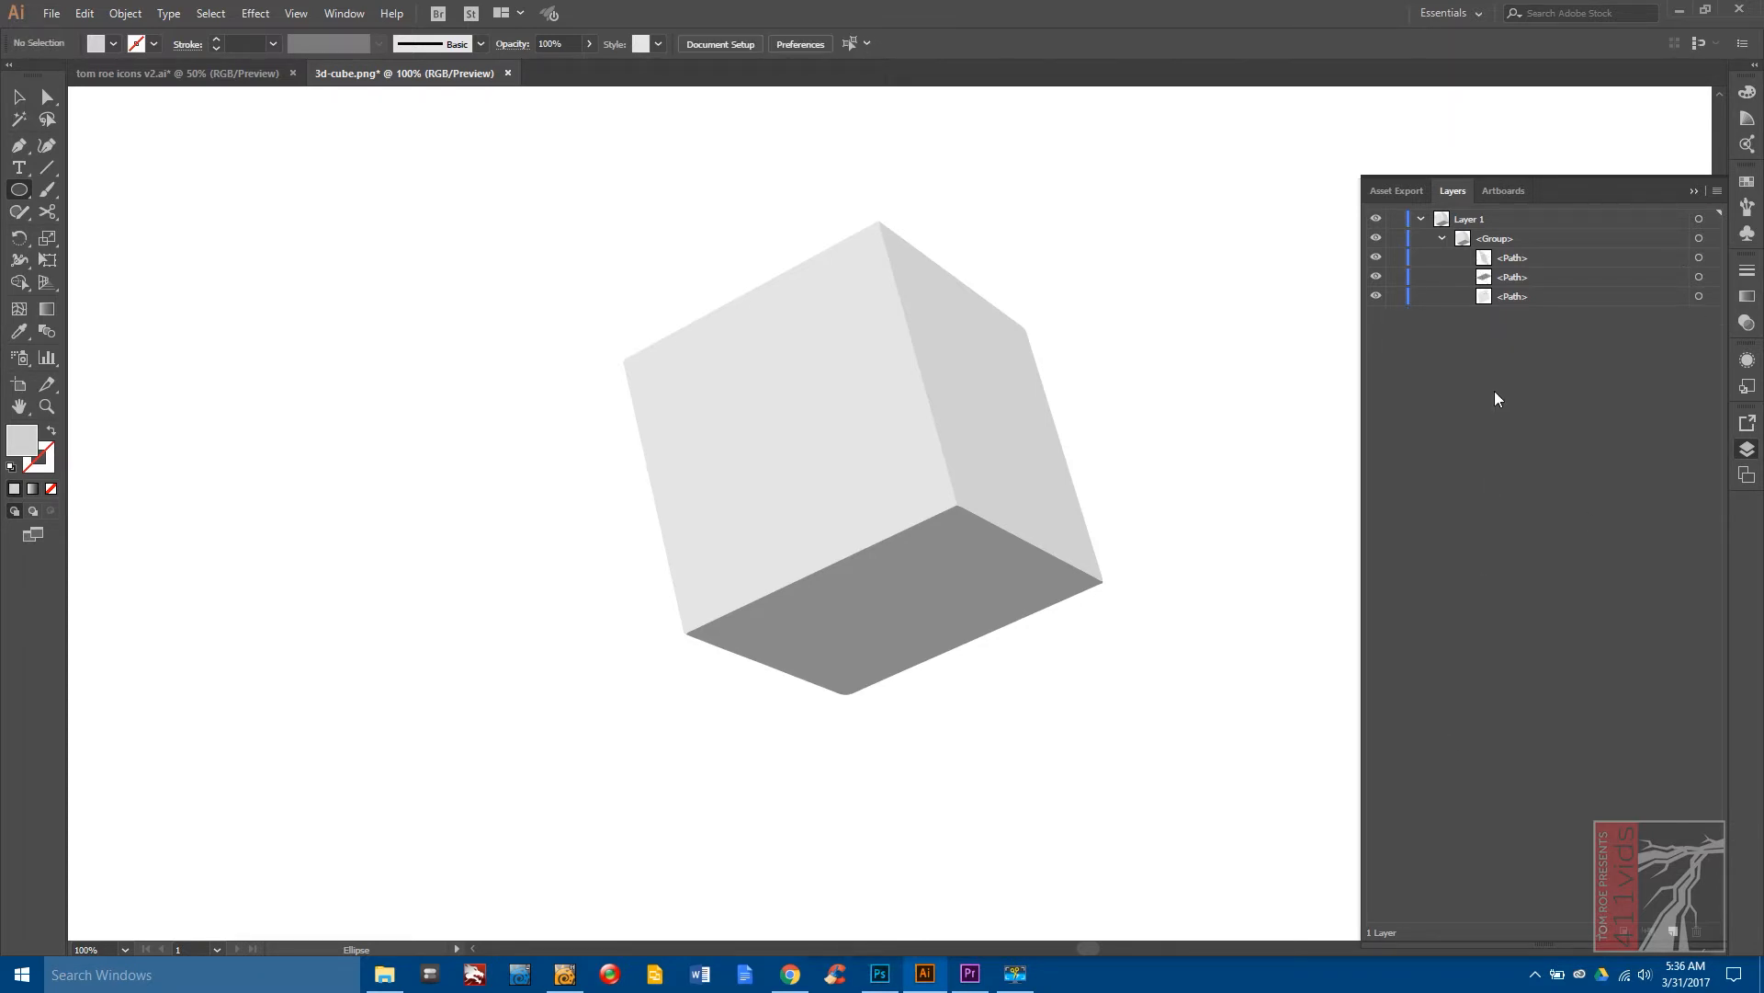
Copy the whole cube group and paste it into the open icons document.
{"action": "left_click", "coordinate": [1503, 241]}
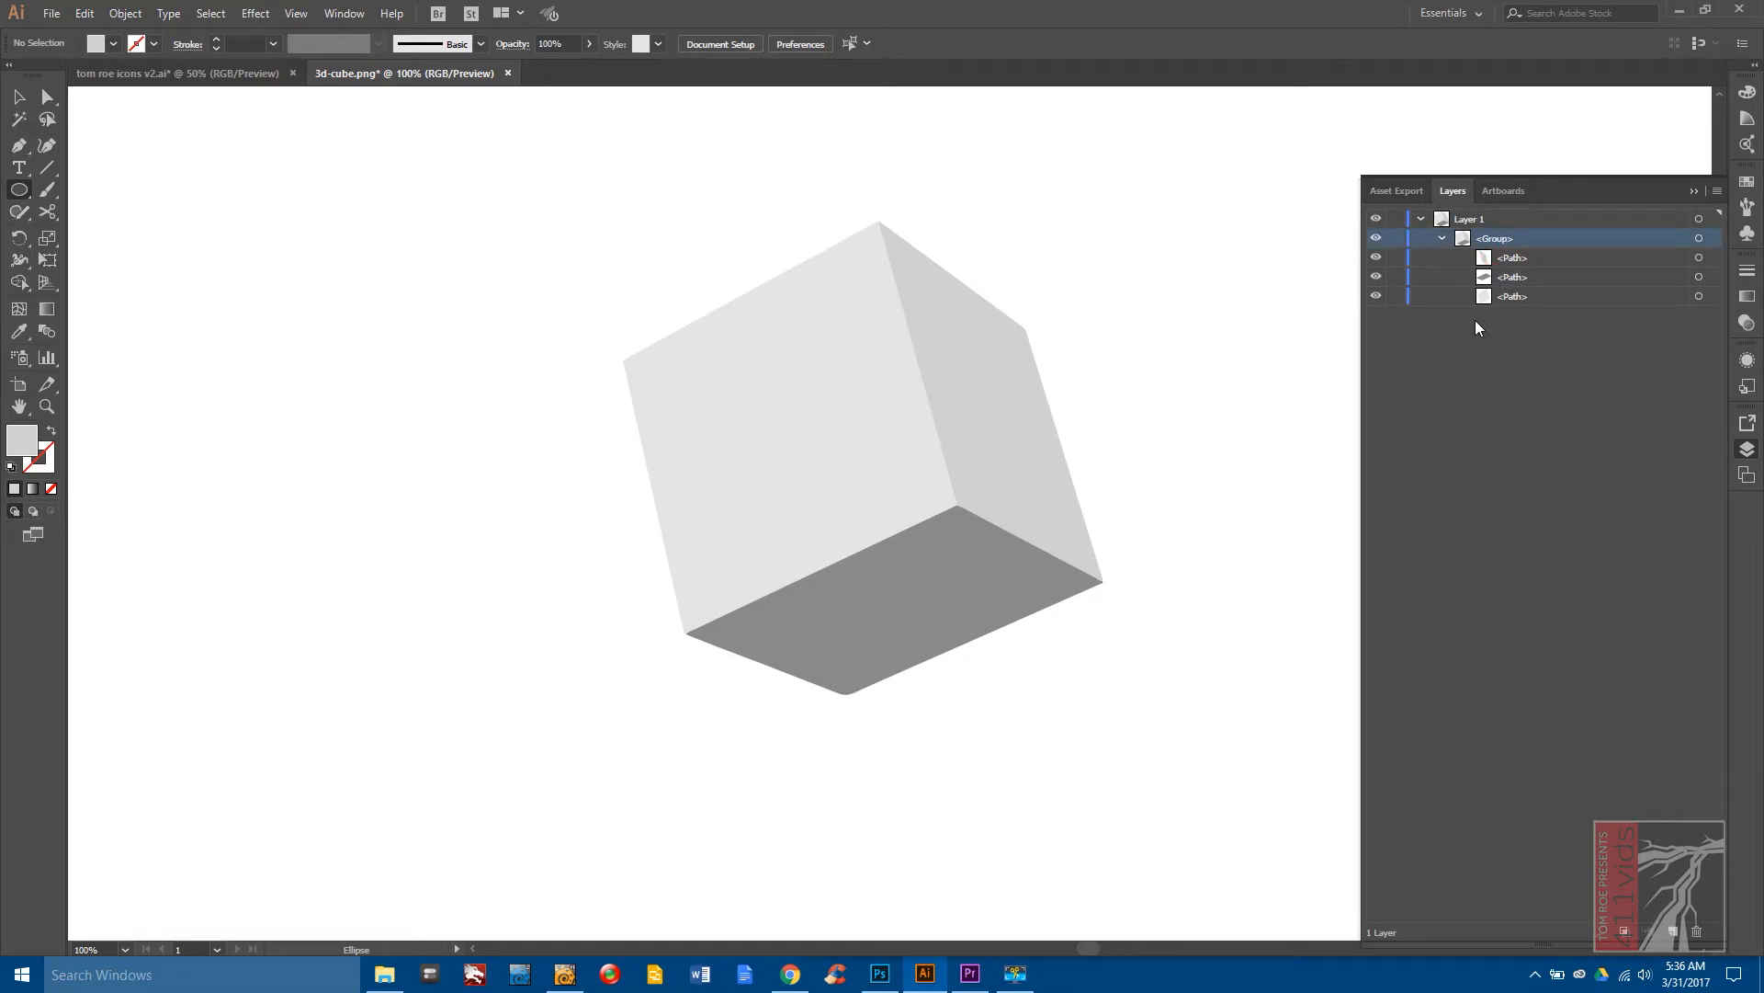
{"action": "left_click", "coordinate": [1699, 238]}
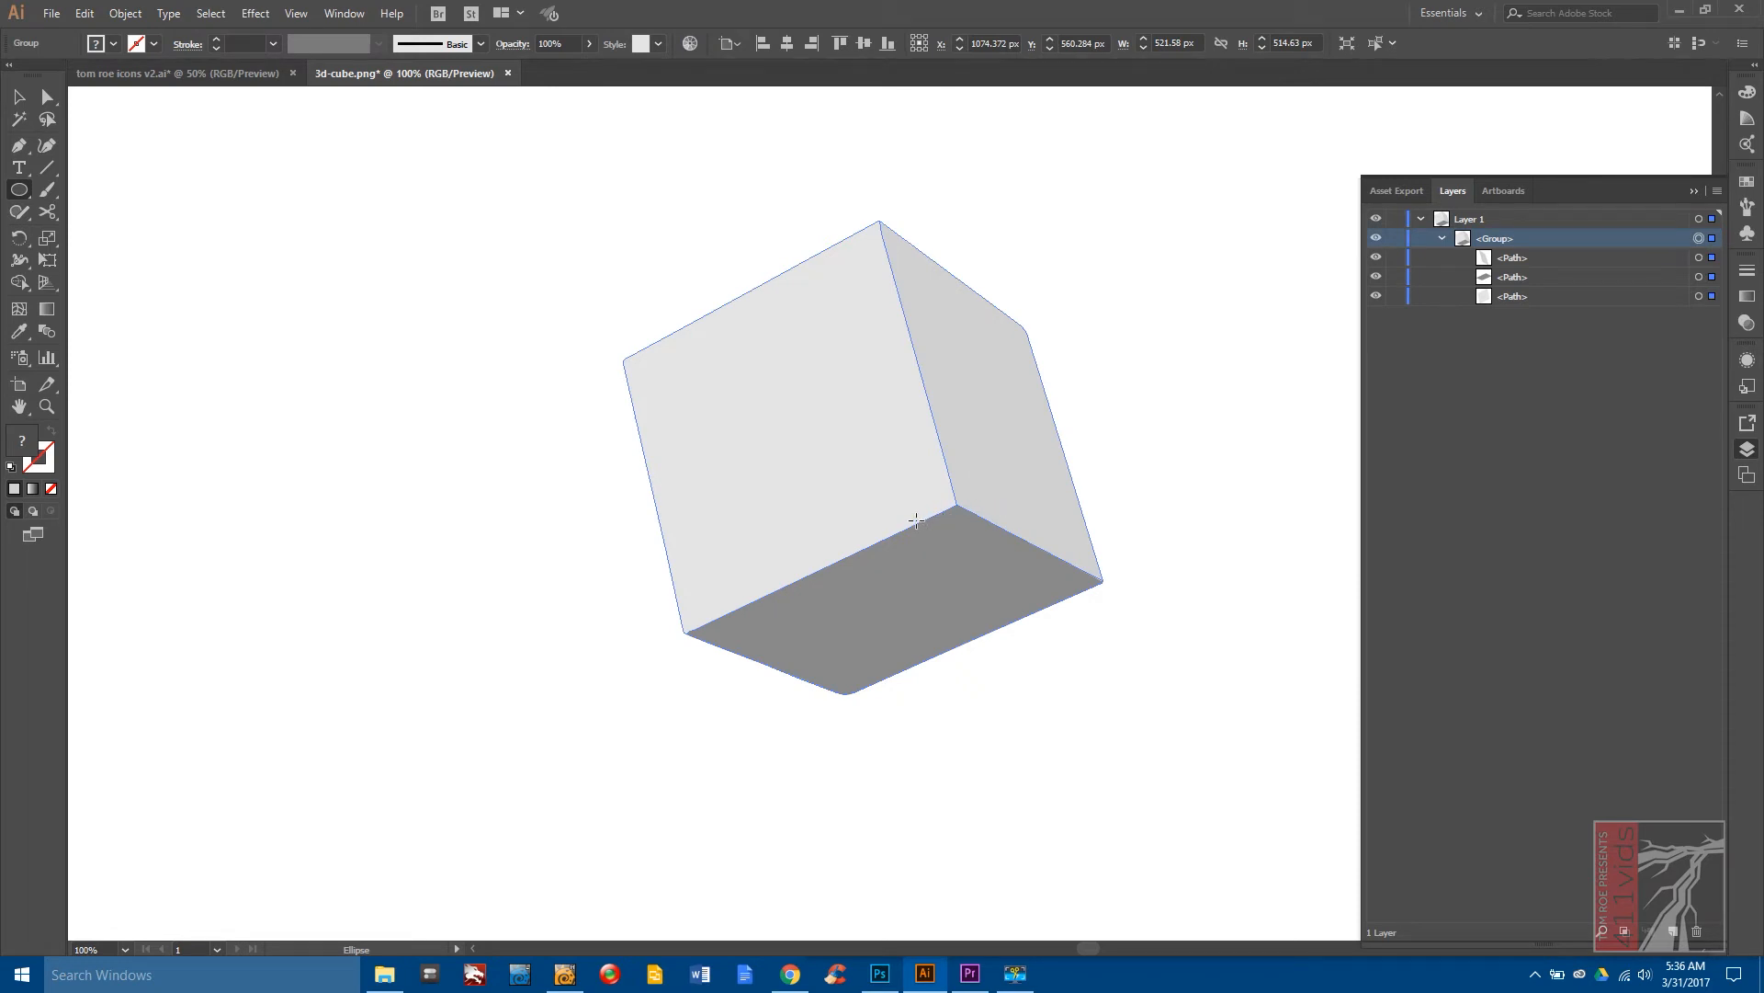
{"action": "key", "text": "ctrl+c"}
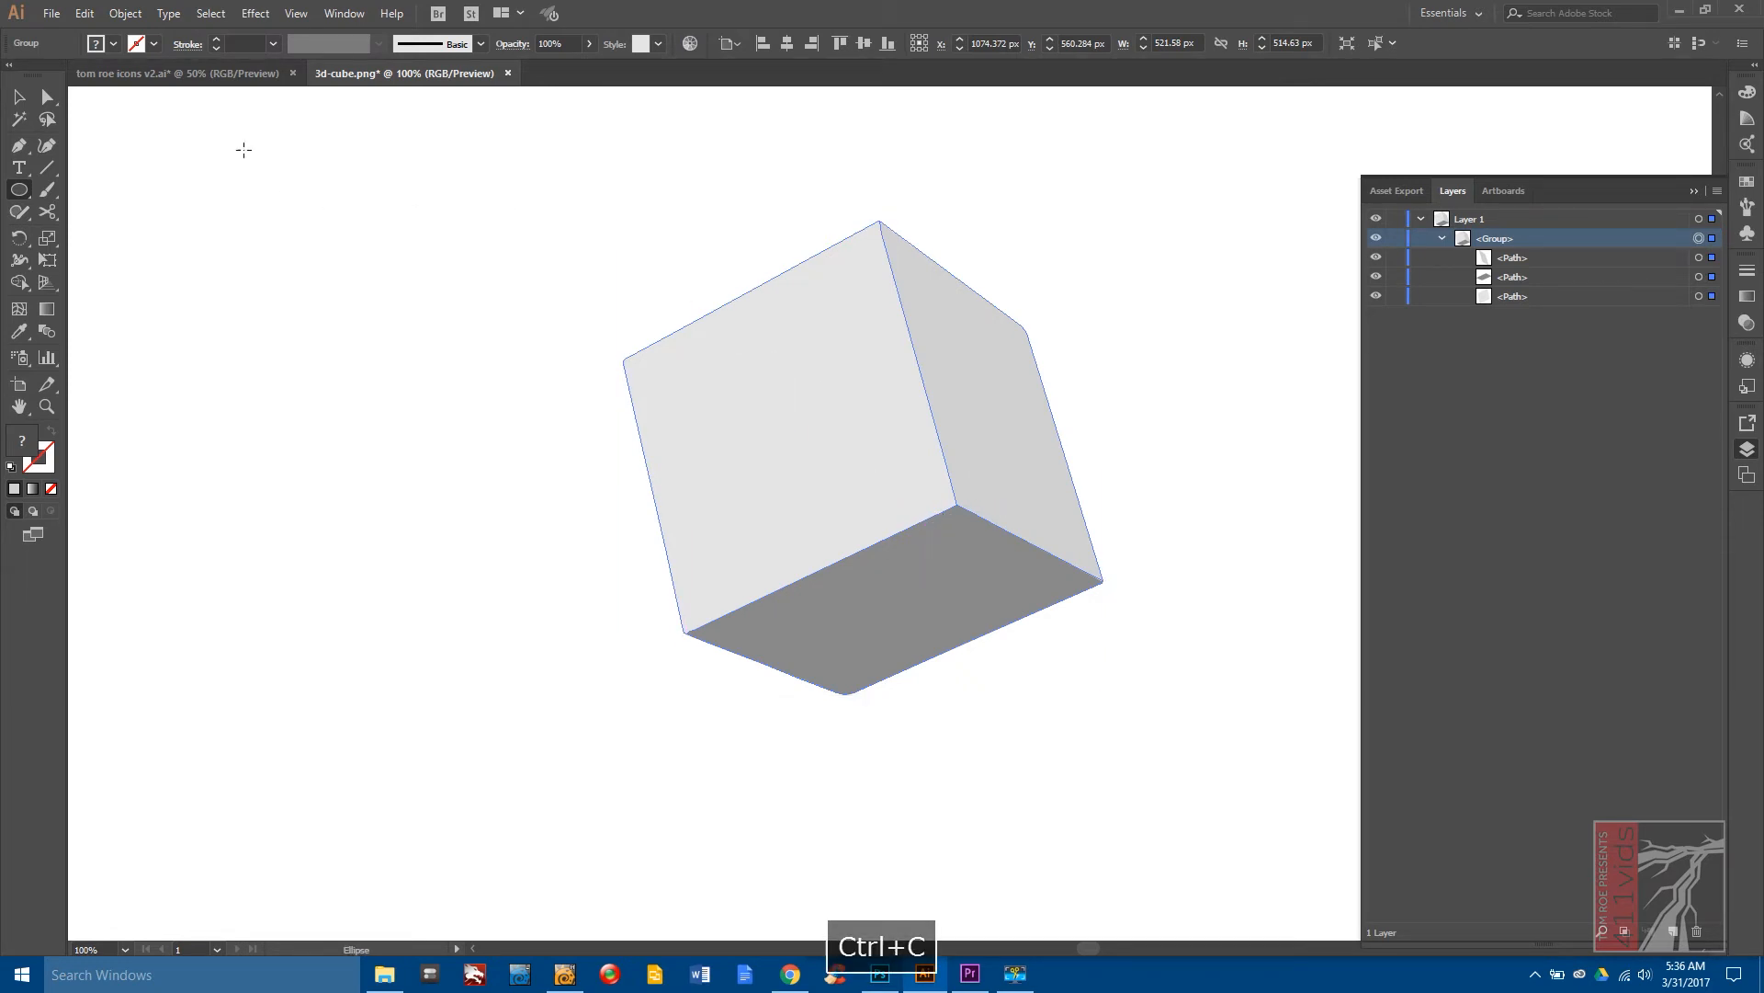
{"action": "left_click", "coordinate": [177, 72]}
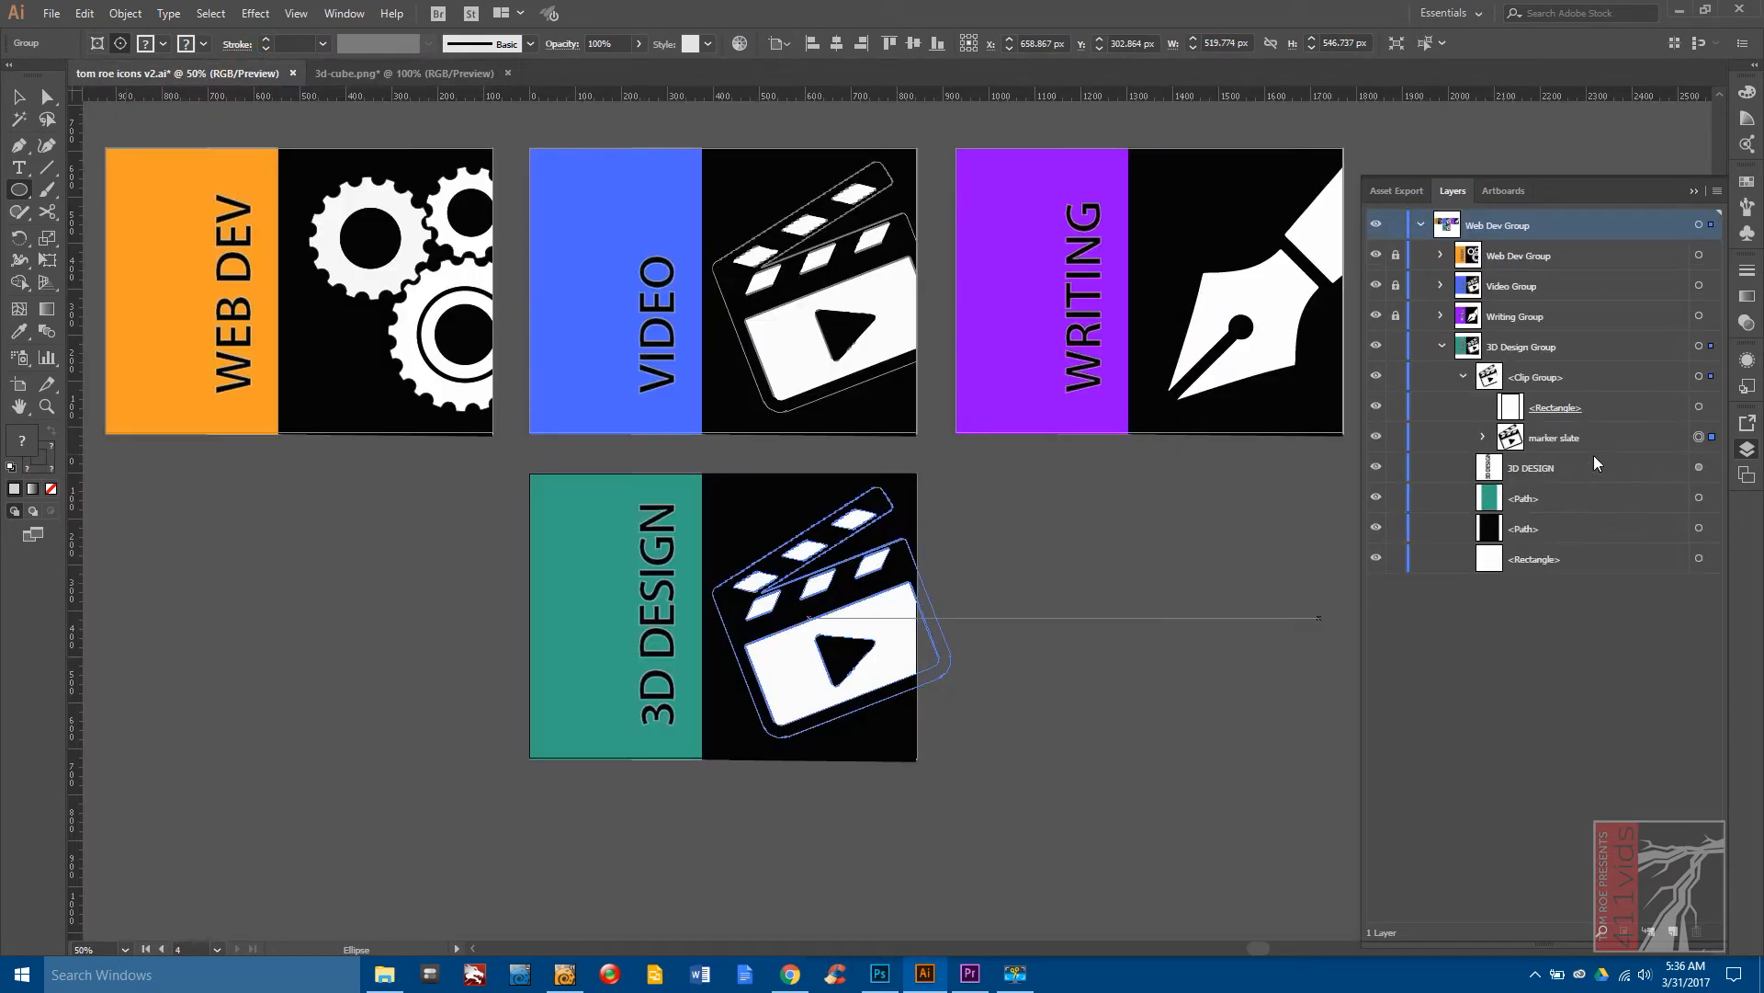
{"action": "left_click", "coordinate": [1610, 408]}
{"action": "key", "text": "ctrl+v"}
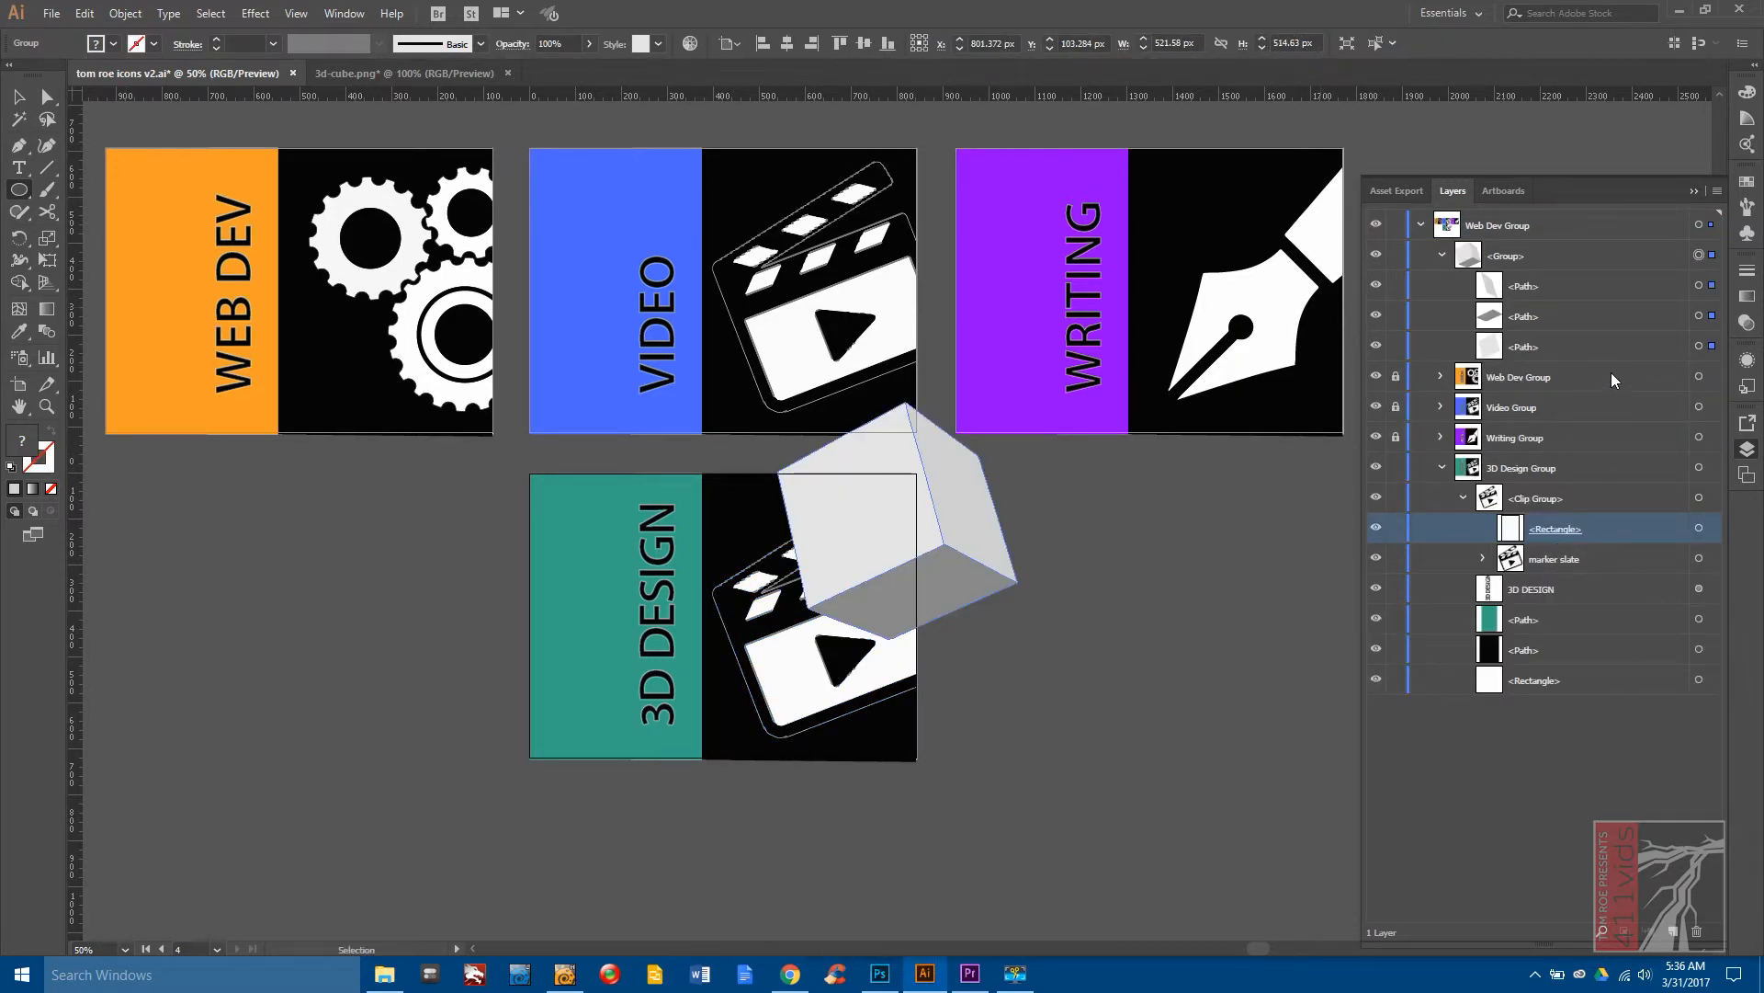
Rename the pasted group 3d cube and move it into the 3D Design Group's clip group, directly above marker slate.
{"action": "left_click", "coordinate": [1508, 258]}
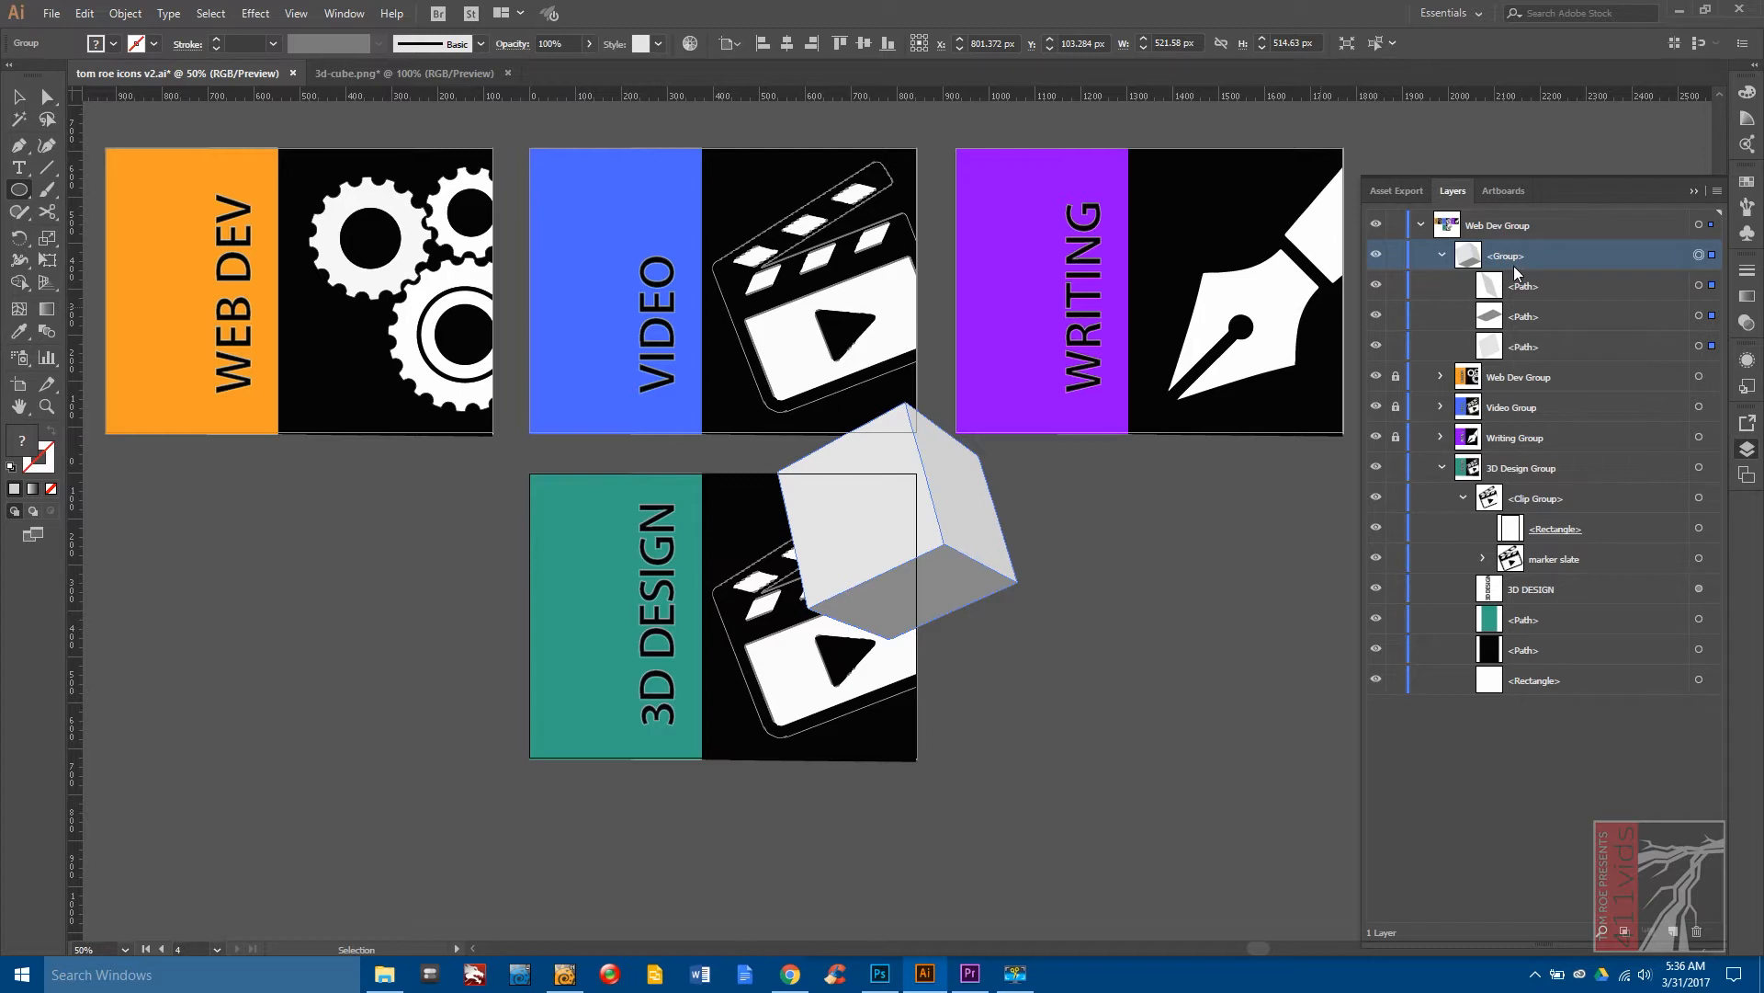
{"action": "double_click", "coordinate": [1510, 258]}
{"action": "type", "text": "3d cube"}
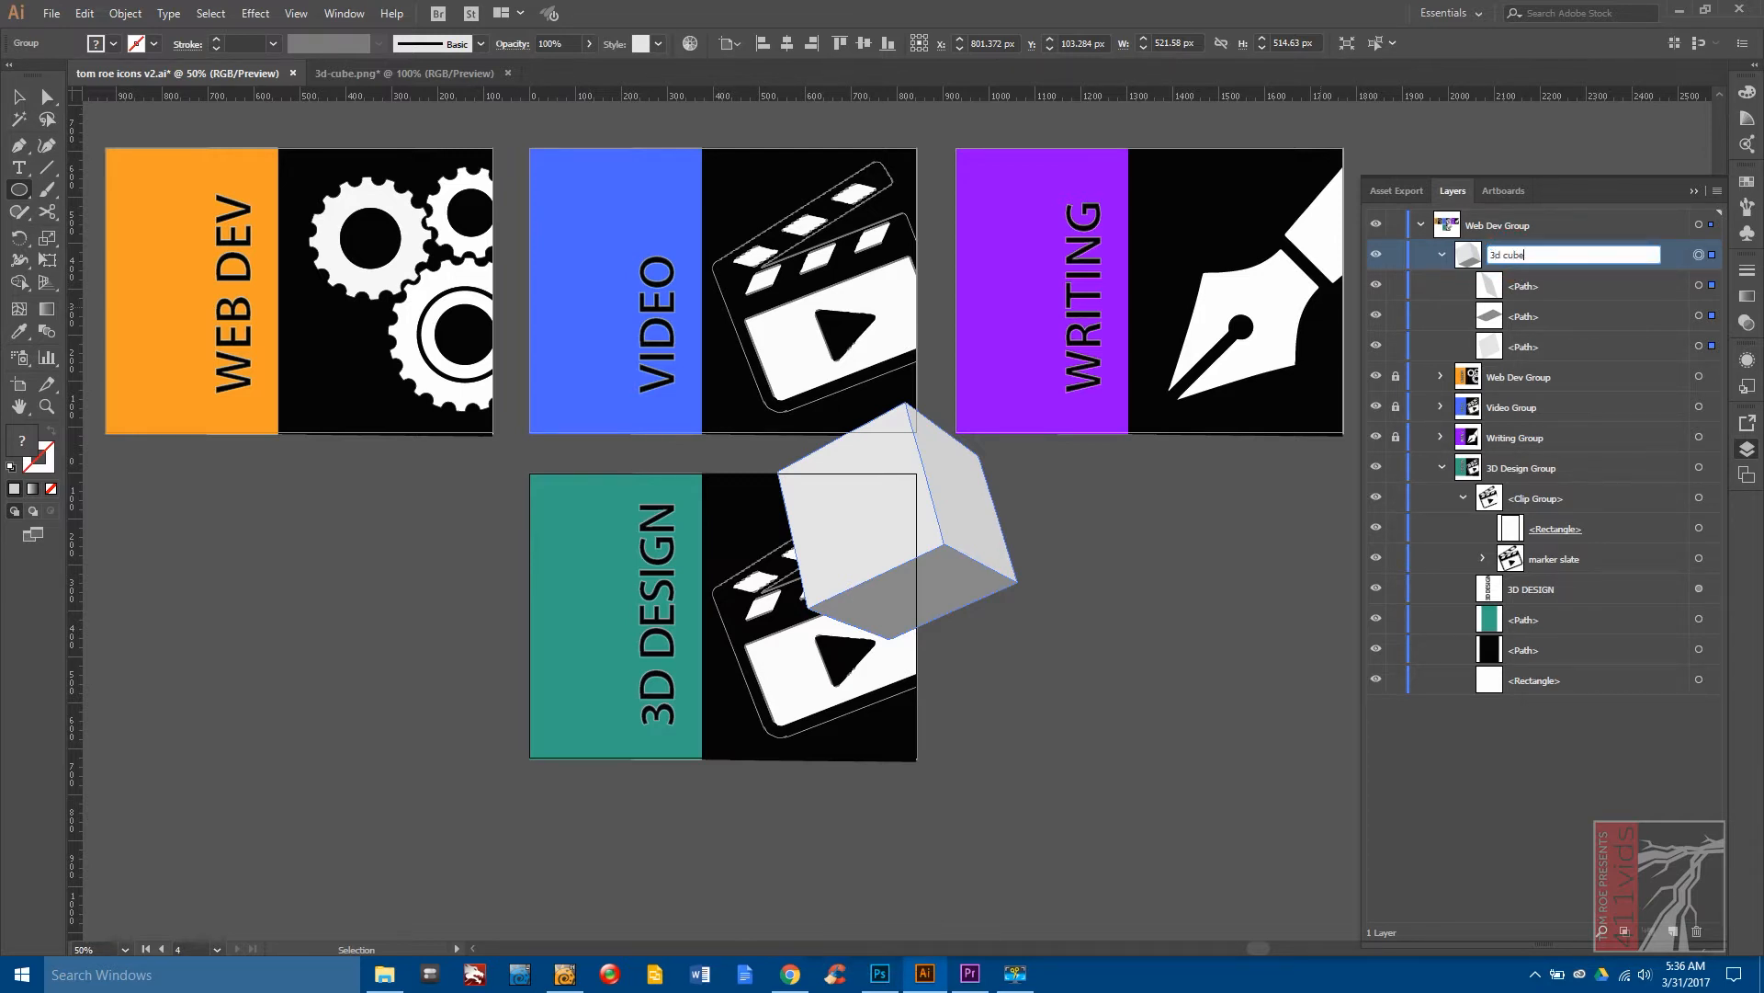
{"action": "key", "text": "Return"}
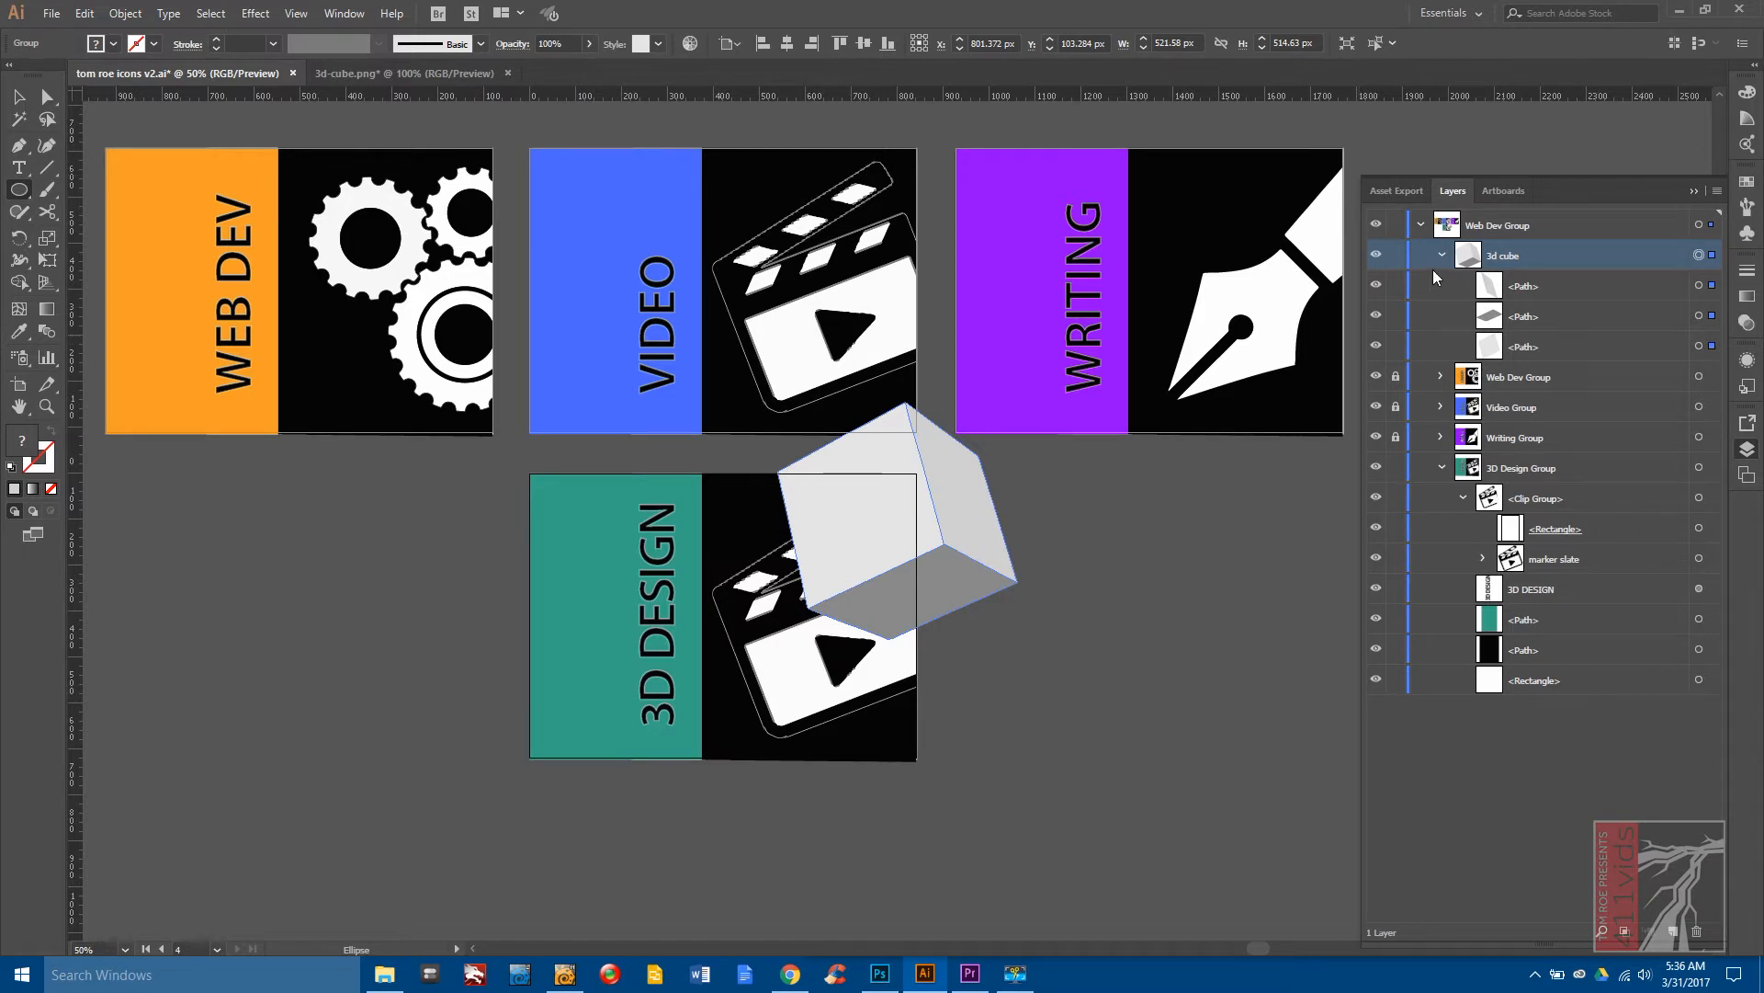
{"action": "left_click", "coordinate": [1443, 256]}
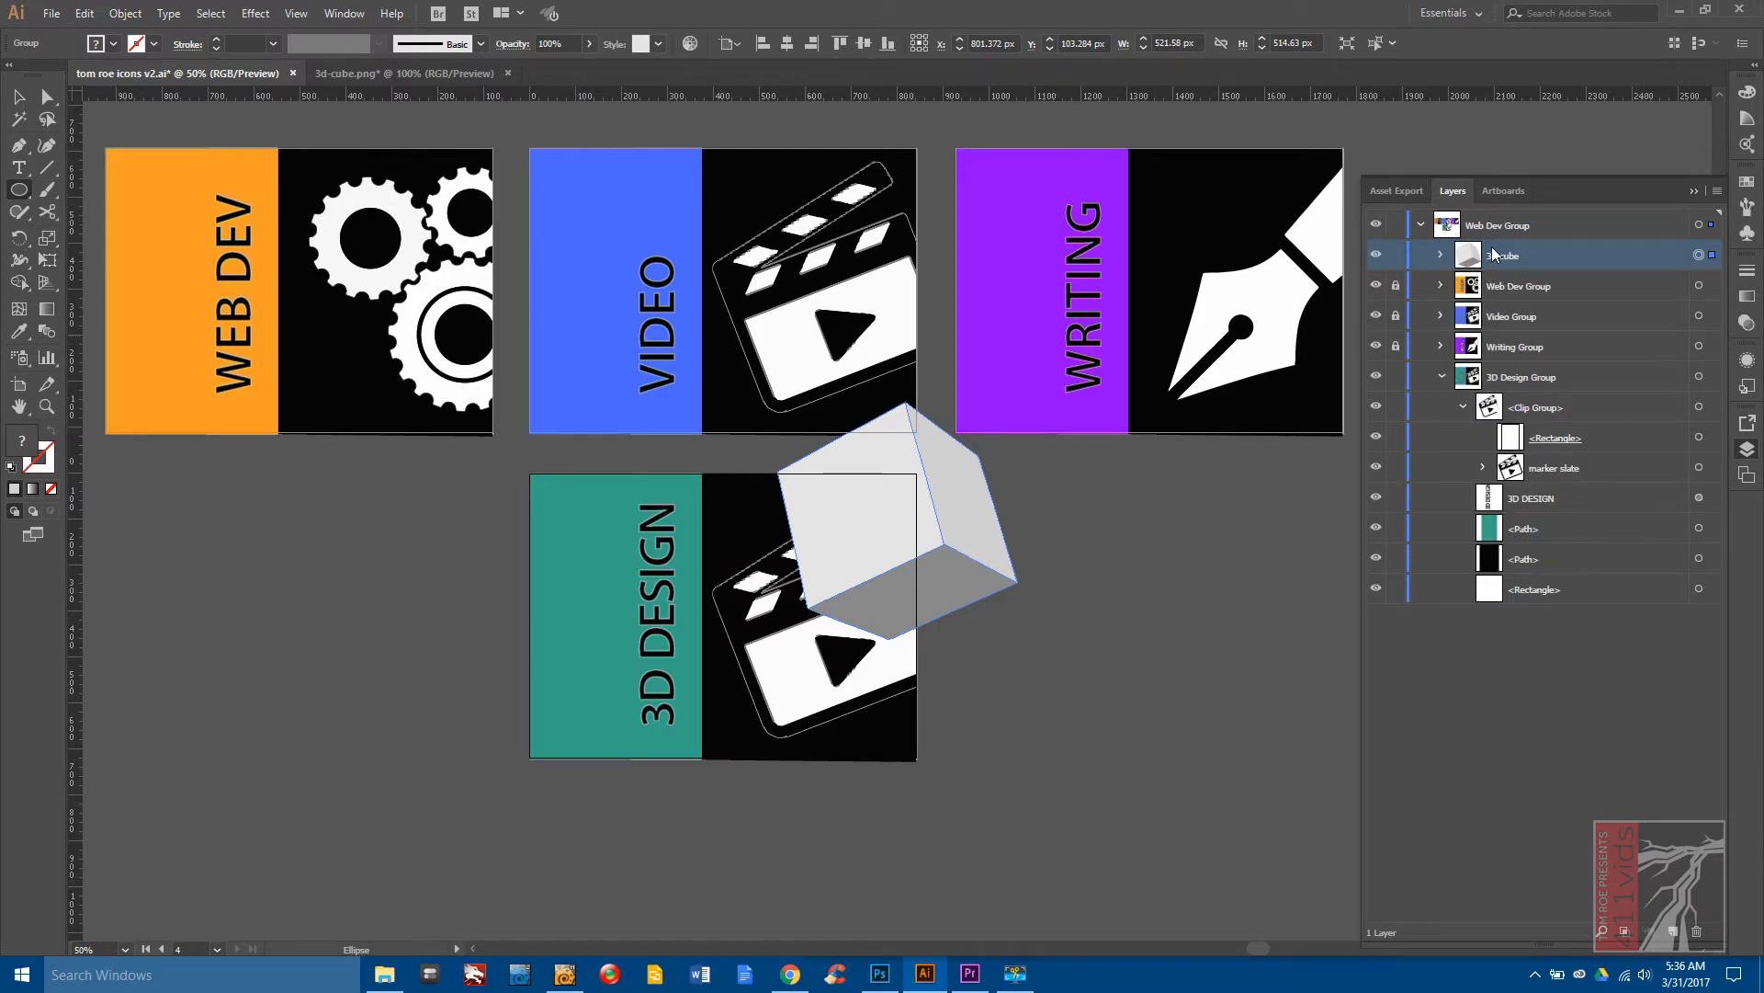
{"action": "mouse_move", "coordinate": [1496, 261]}
{"action": "left_mouse_down"}
{"action": "mouse_move", "coordinate": [1551, 345]}
{"action": "mouse_move", "coordinate": [1584, 452]}
{"action": "left_mouse_up"}
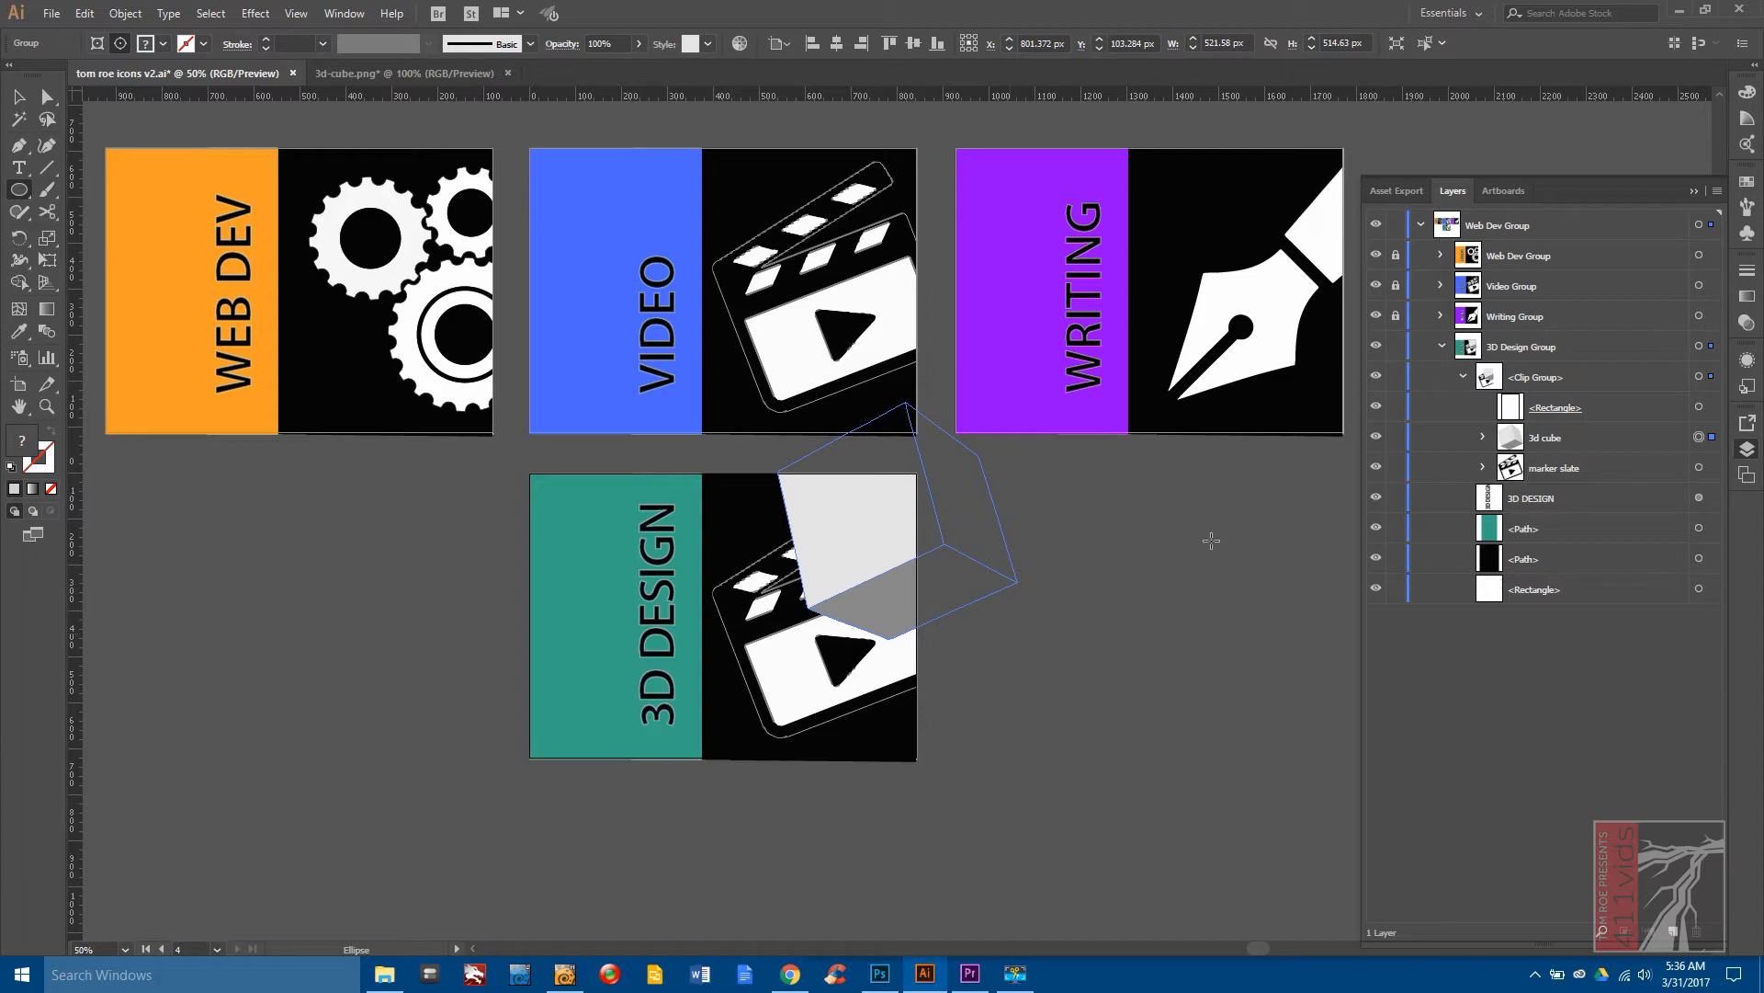
Delete the marker slate group from the 3D Design Group's clip group.
{"action": "left_click", "coordinate": [1577, 465]}
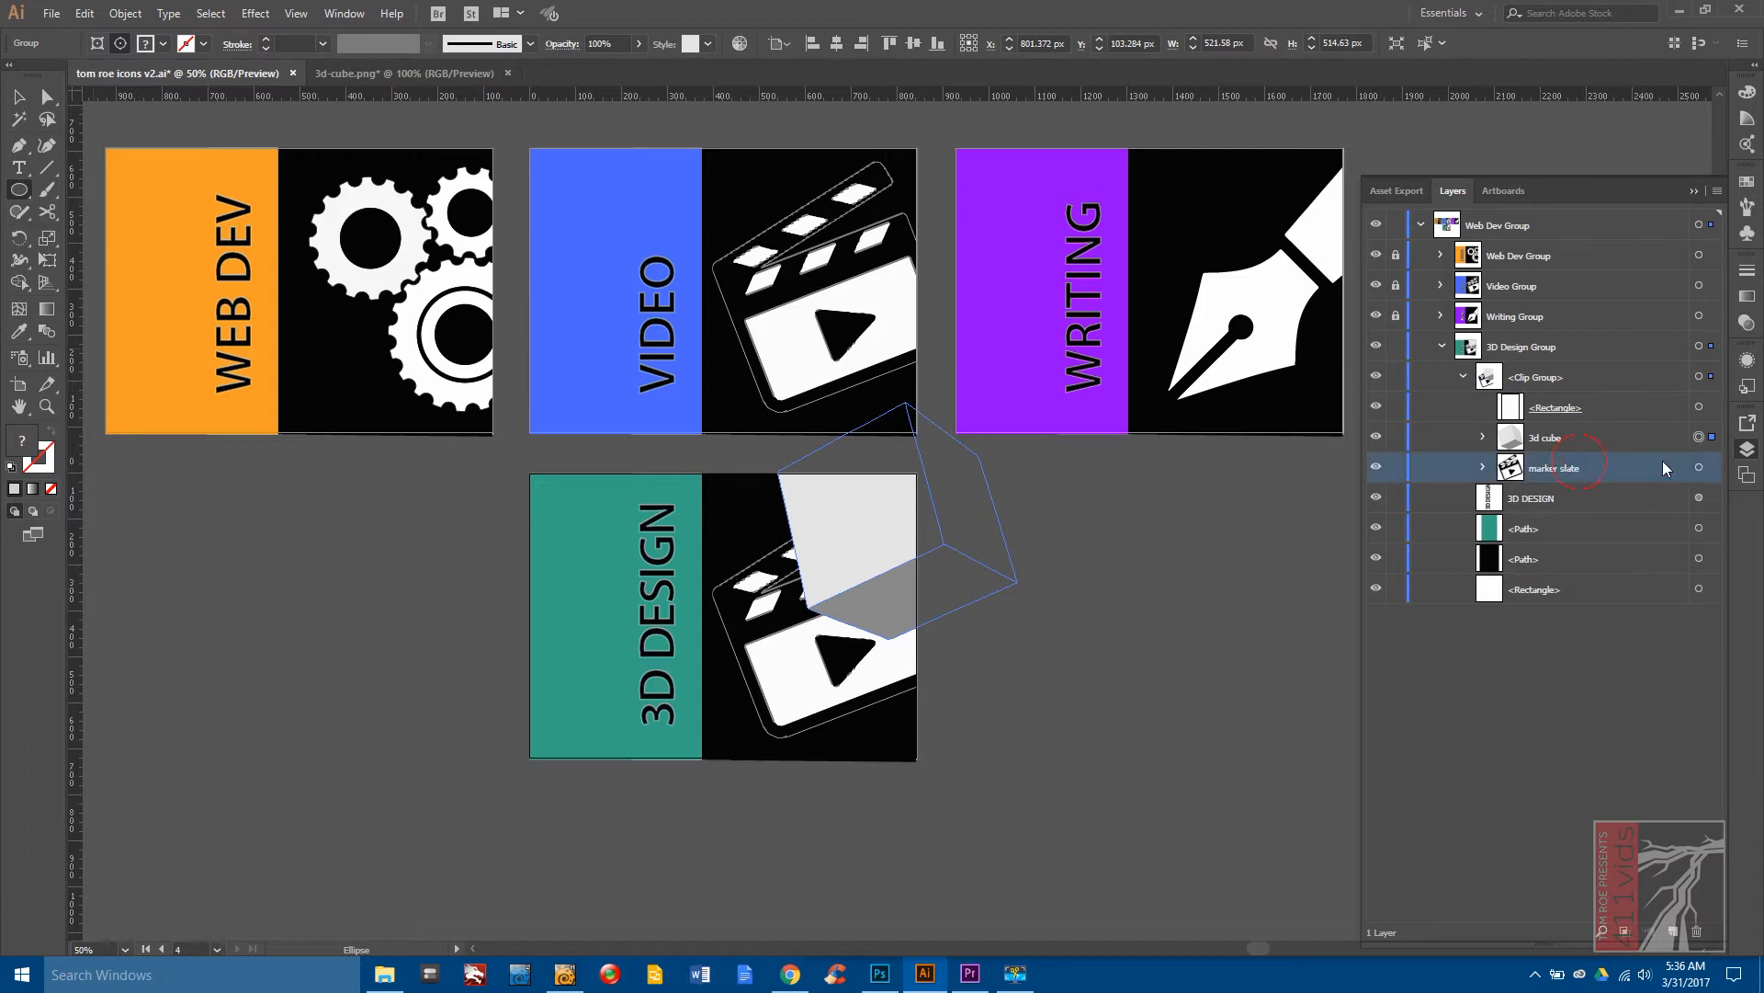
{"action": "left_click", "coordinate": [1700, 466]}
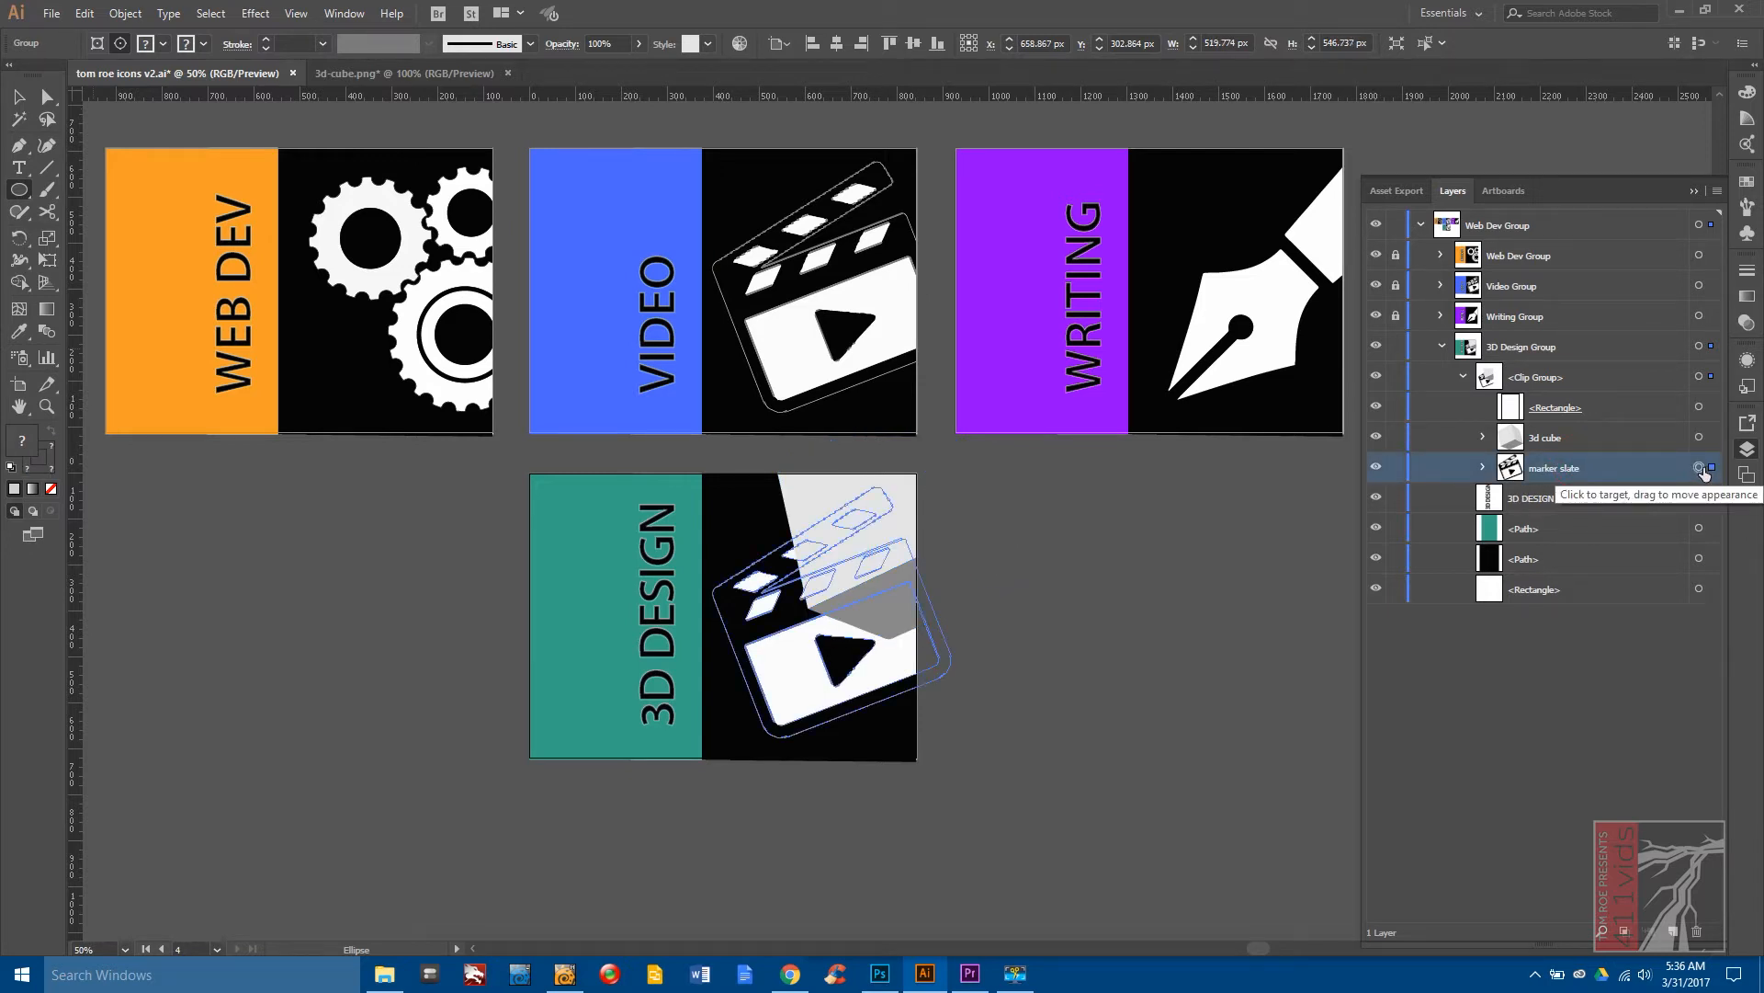
{"action": "key", "text": "Delete"}
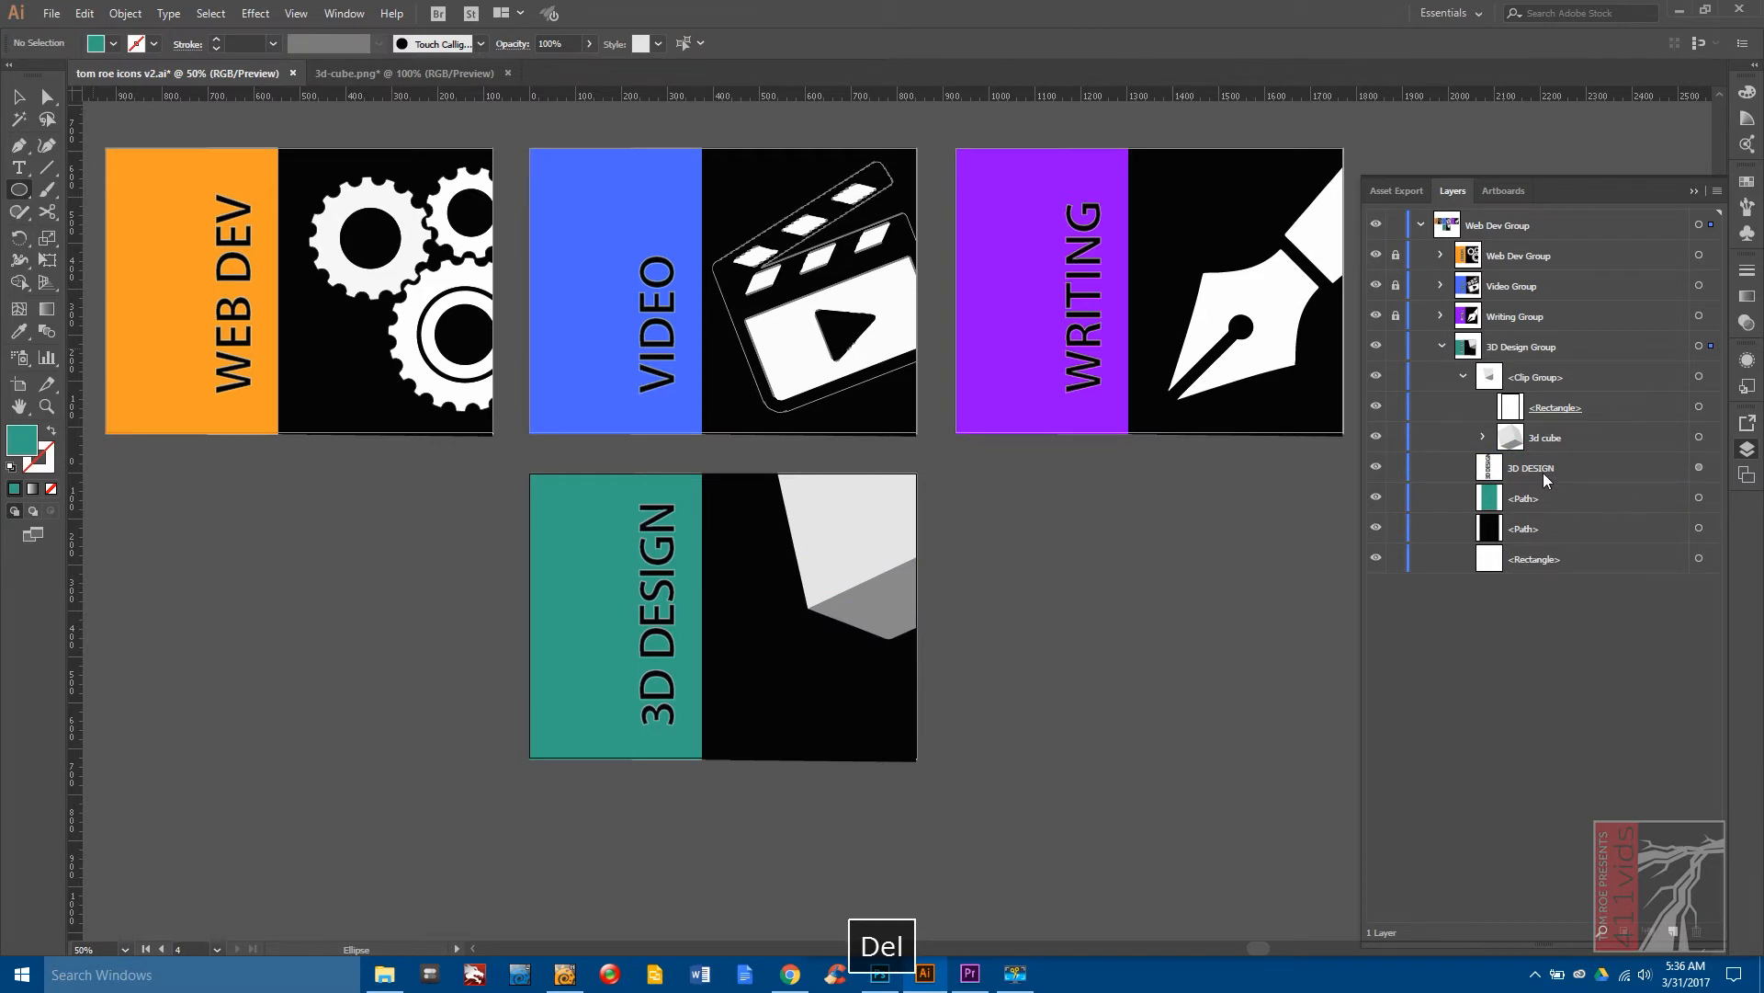
Nudge the 3d cube group down and left within the 3D DESIGN icon's black area to about X 661 px, Y 296 px.
{"action": "left_click", "coordinate": [1699, 437]}
{"action": "key", "text": "Down"}
{"action": "key", "text": "Down"}
{"action": "key", "text": "Down"}
{"action": "key", "text": "Down"}
{"action": "key", "text": "Down"}
{"action": "key", "text": "Down"}
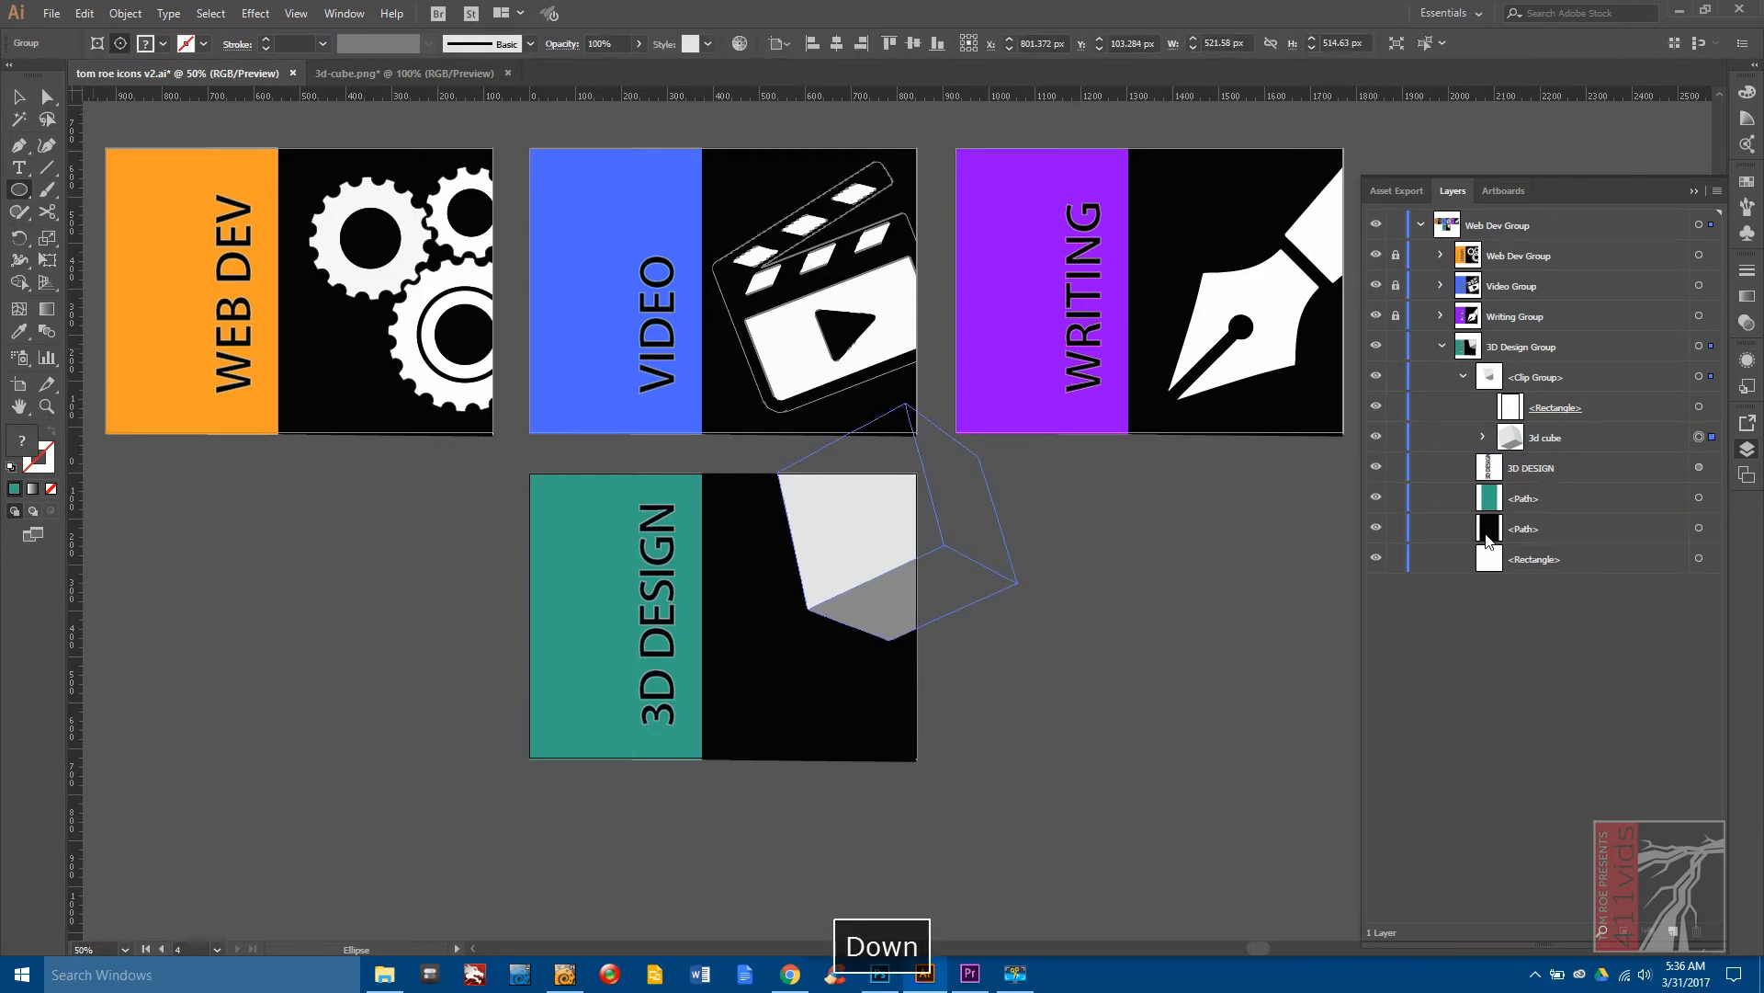
{"action": "key", "text": "Down"}
{"action": "key", "text": "Down"}
{"action": "key", "text": "Down"}
{"action": "key", "text": "Down"}
{"action": "key", "text": "Down"}
{"action": "key", "text": "Down"}
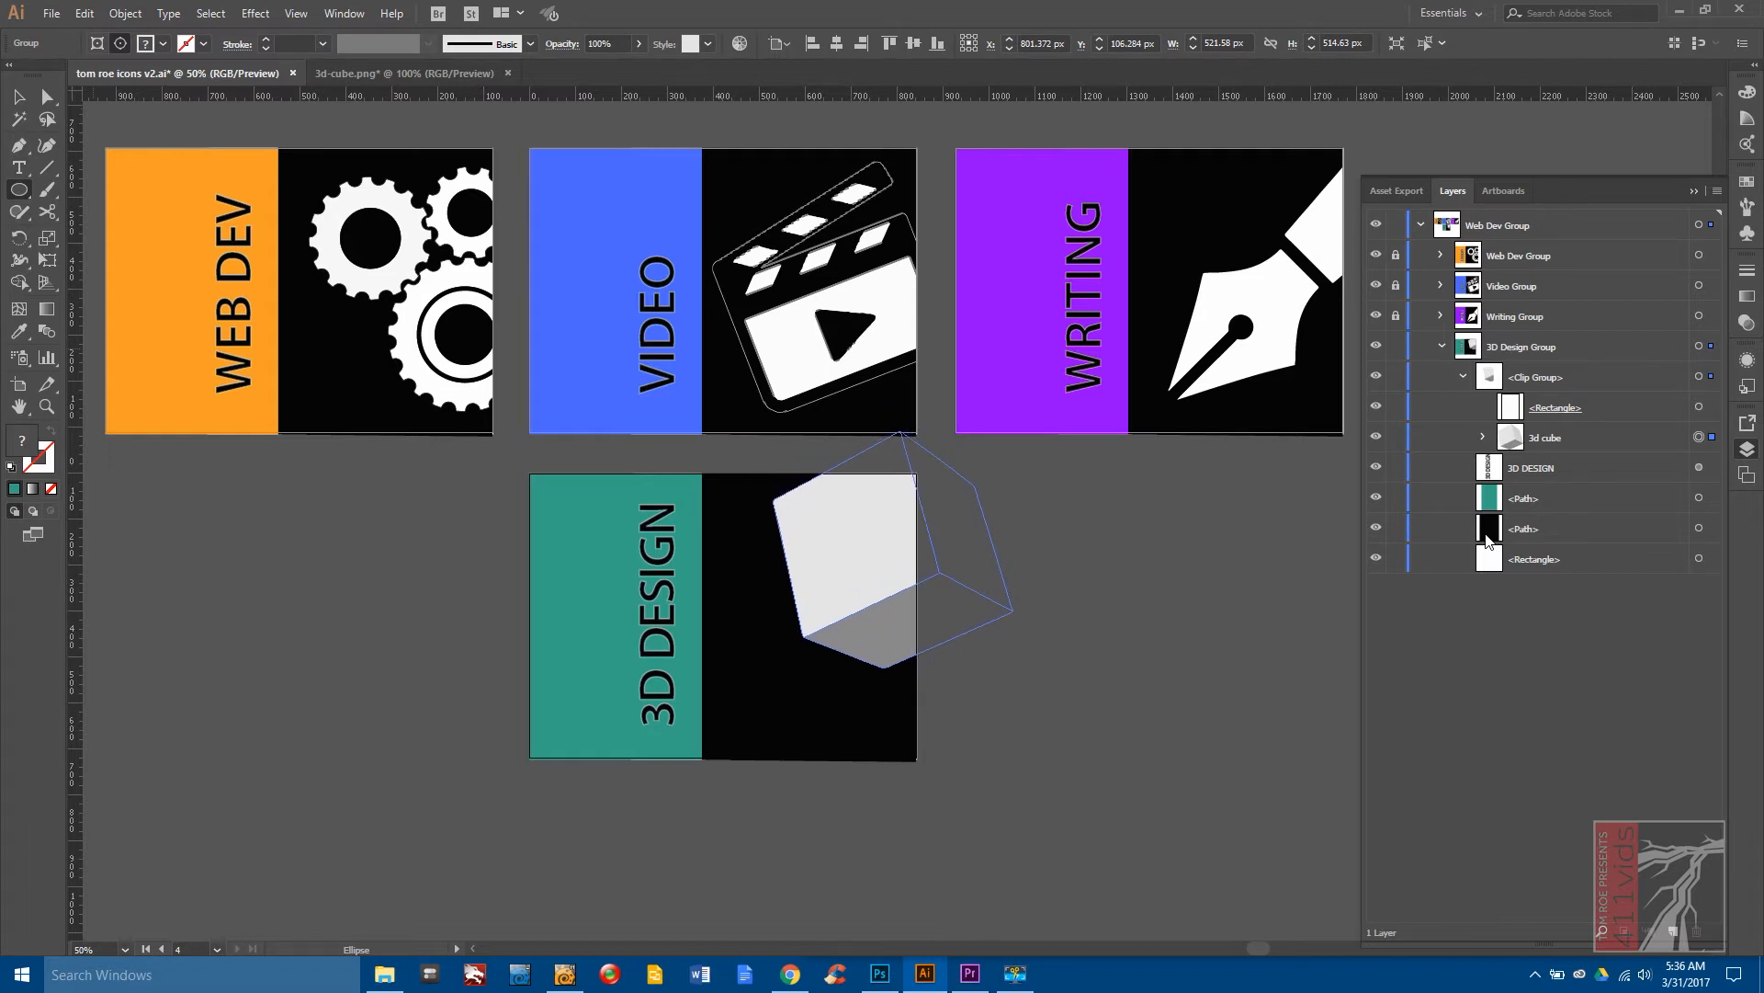
{"action": "key", "text": "Left"}
{"action": "key", "text": "Left"}
{"action": "key", "text": "Left"}
{"action": "key", "text": "Down"}
{"action": "key", "text": "Down"}
{"action": "key", "text": "Down"}
{"action": "key", "text": "Down"}
{"action": "key", "text": "Down"}
{"action": "key", "text": "Down"}
{"action": "key", "text": "Down"}
{"action": "key", "text": "Down"}
{"action": "key", "text": "Down"}
{"action": "key", "text": "Down"}
{"action": "key", "text": "Down"}
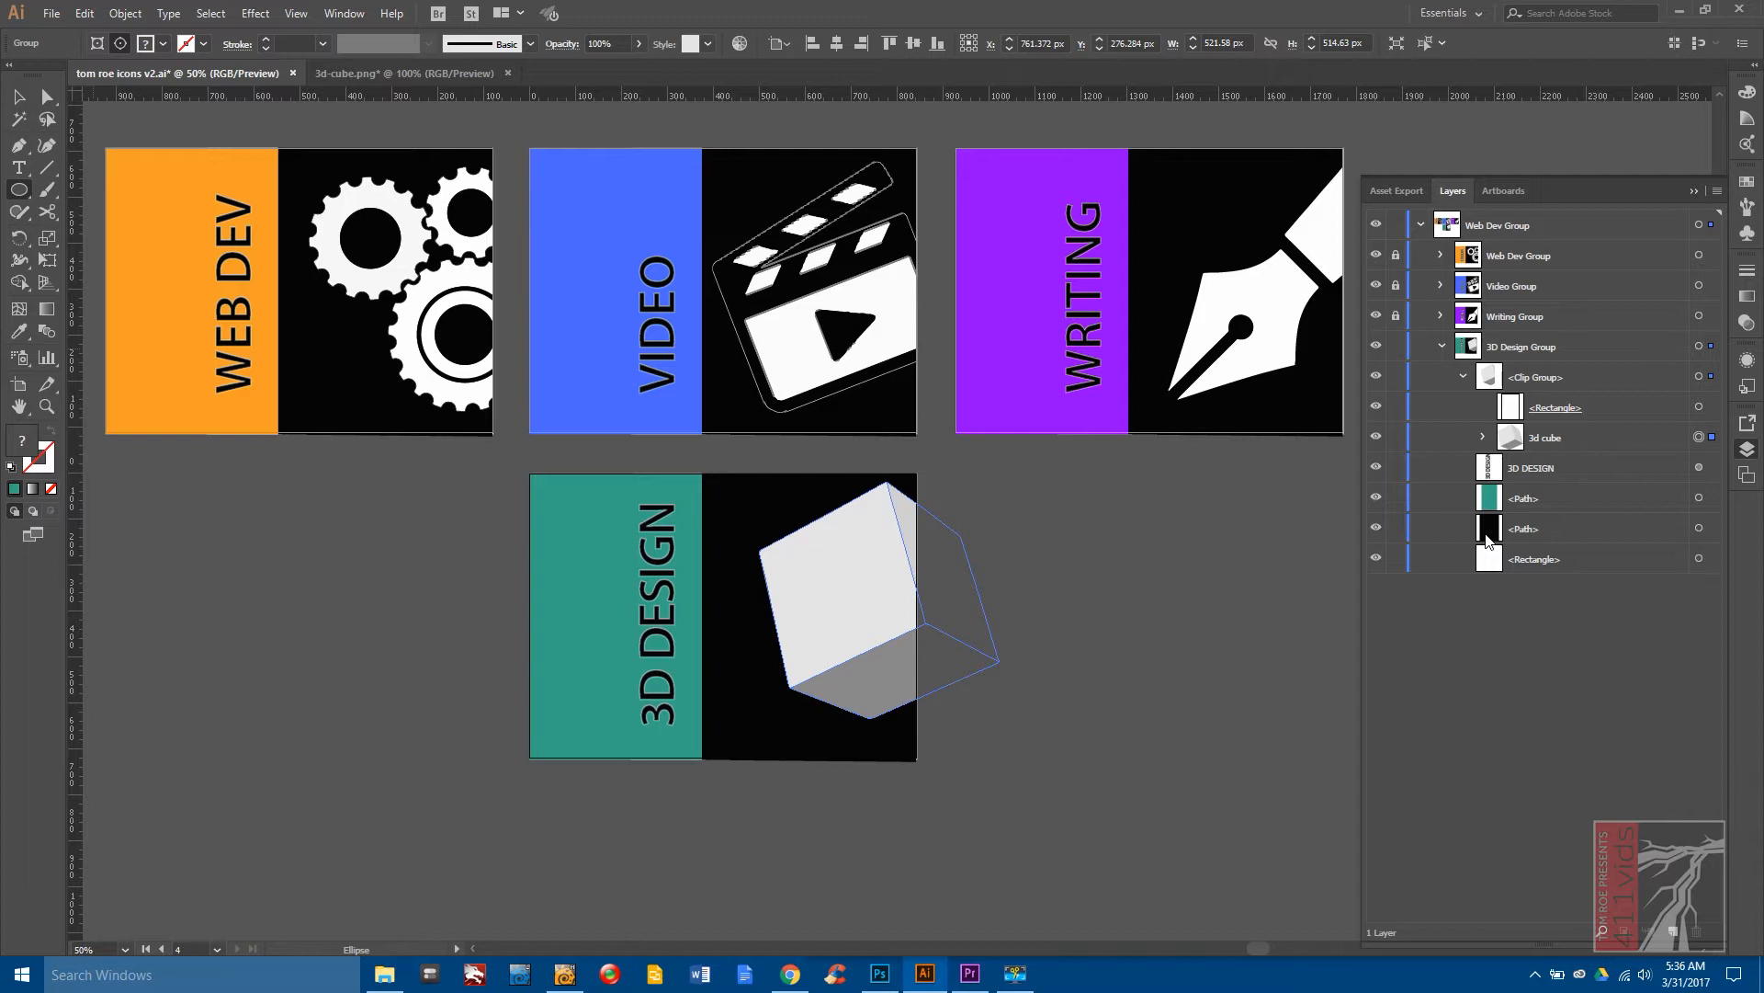
{"action": "key", "text": "Left"}
{"action": "key", "text": "Left"}
{"action": "key", "text": "Left"}
{"action": "key", "text": "Left"}
{"action": "key", "text": "Left"}
{"action": "key", "text": "Left"}
{"action": "key", "text": "Left"}
{"action": "key", "text": "Left"}
{"action": "key", "text": "Left"}
{"action": "key", "text": "Down"}
{"action": "key", "text": "Down"}
{"action": "key", "text": "Down"}
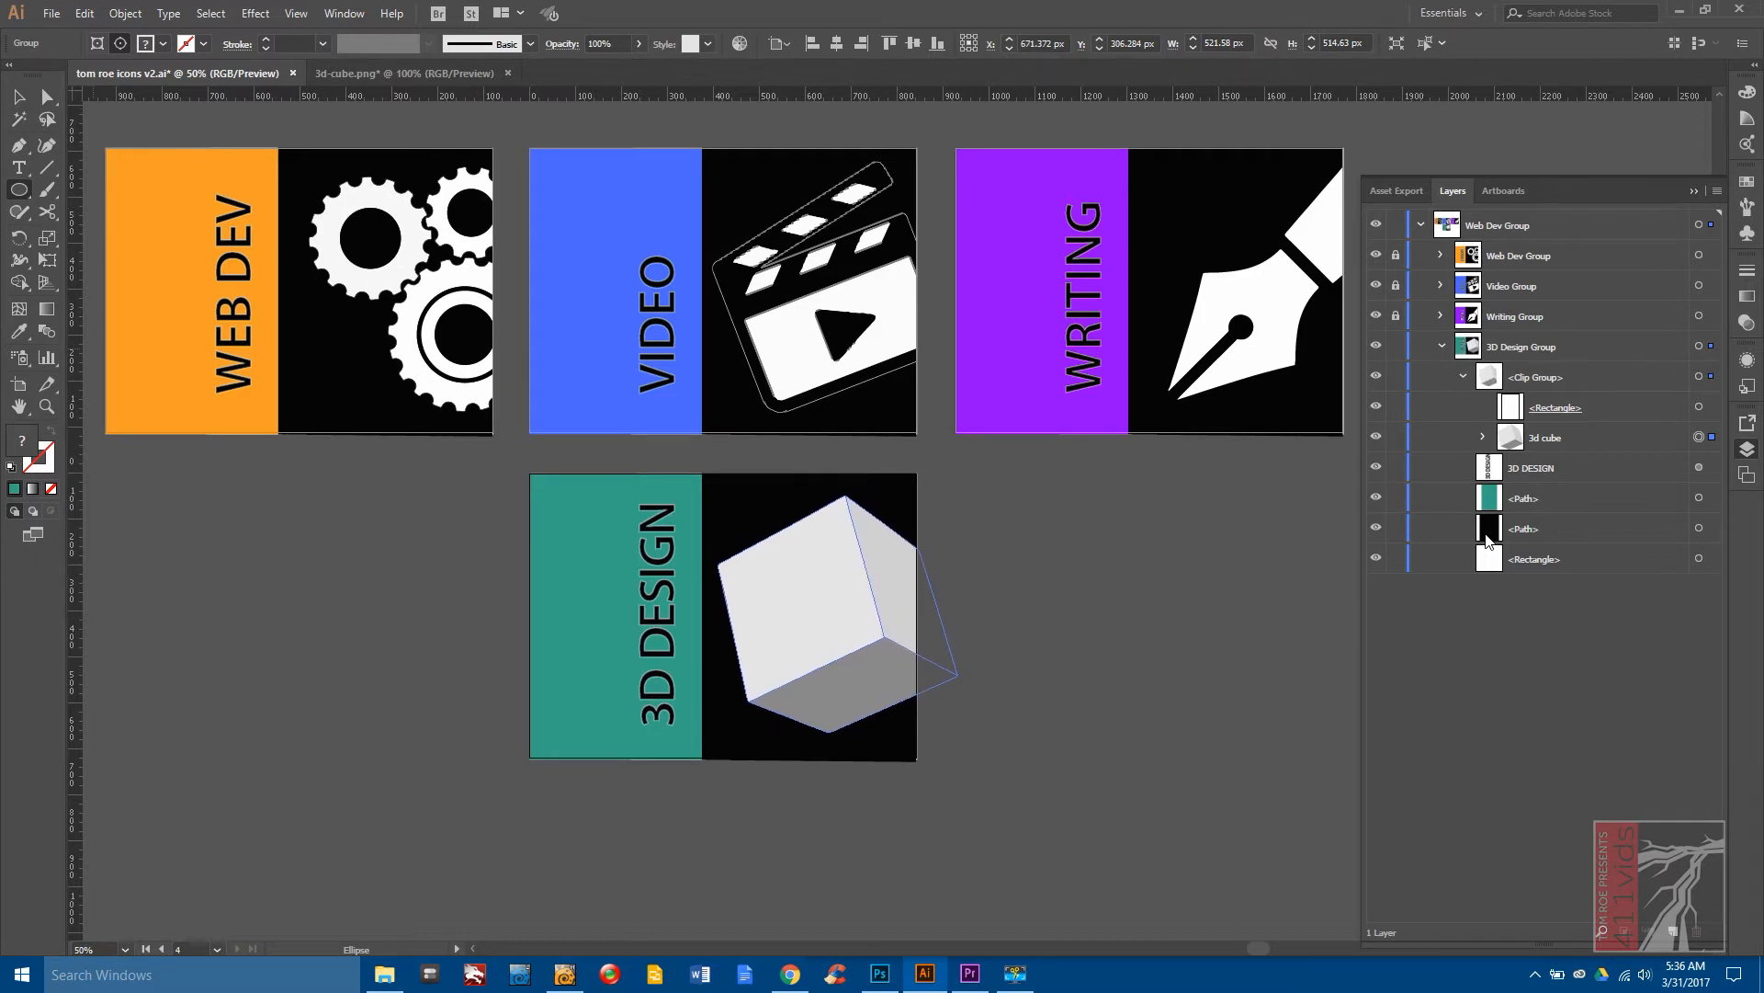
{"action": "key", "text": "Up"}
{"action": "key", "text": "Left"}
{"action": "key", "text": "Down"}
{"action": "key", "text": "Up"}
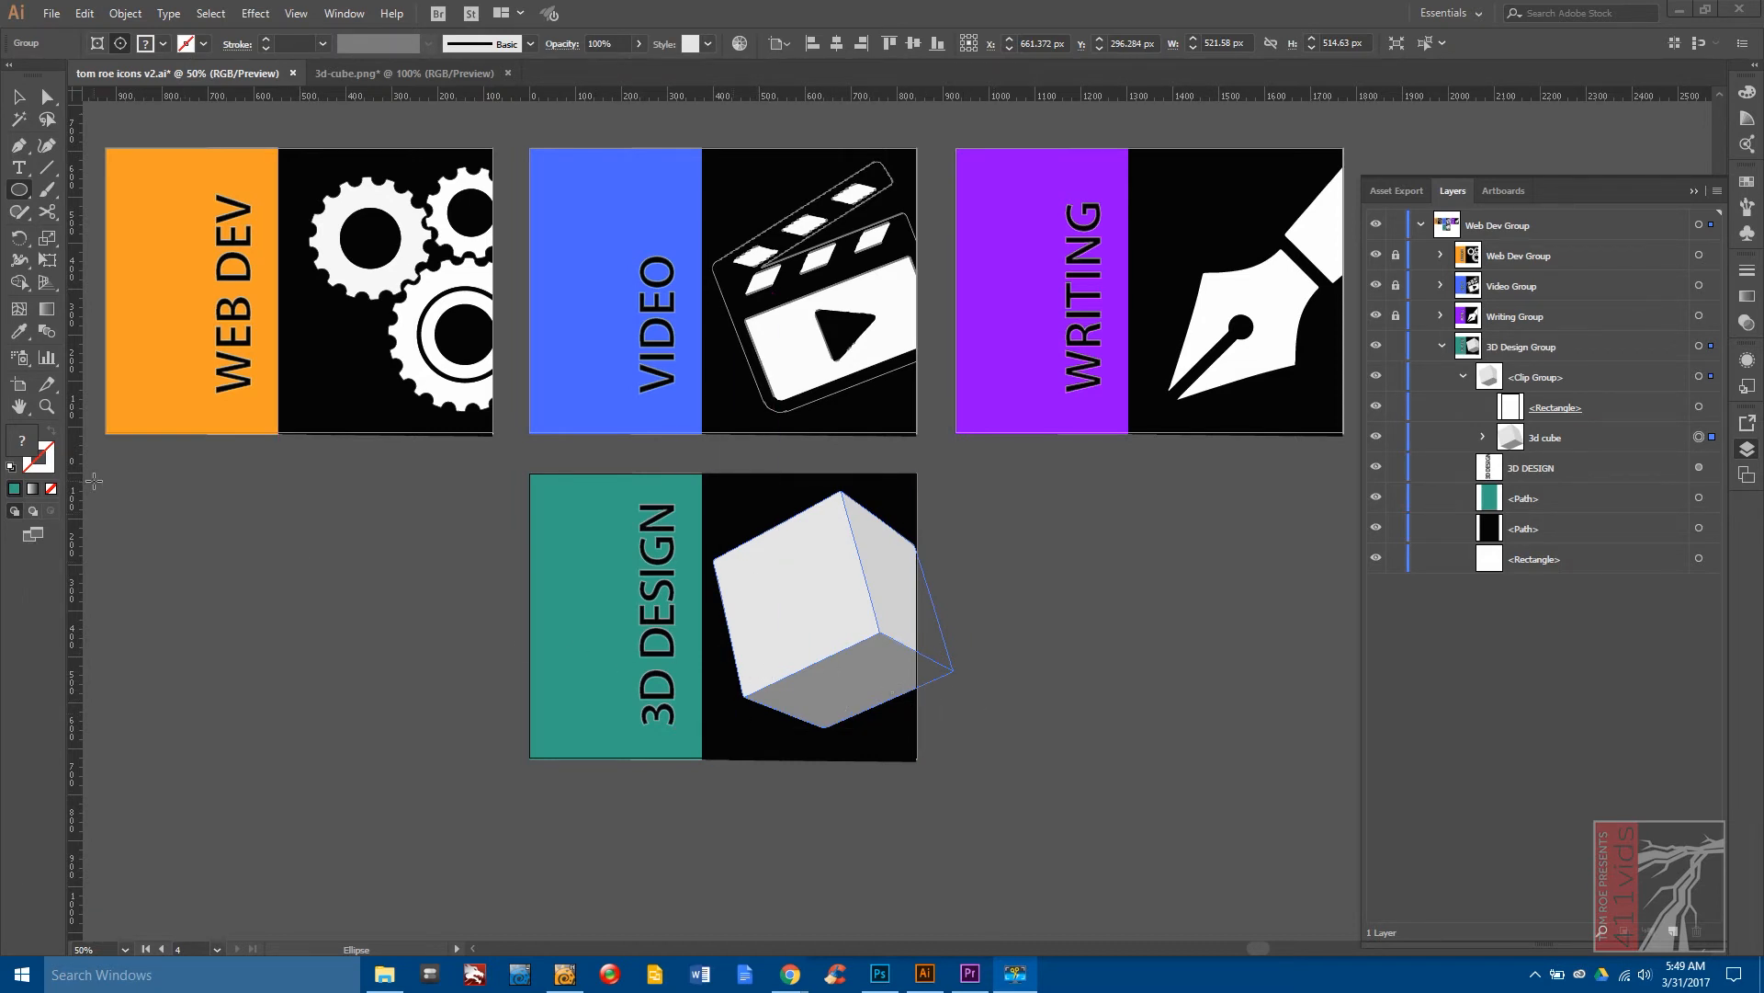
Make the 3D DESIGN artboard the active artboard using the Artboard tool.
{"action": "left_click", "coordinate": [21, 391]}
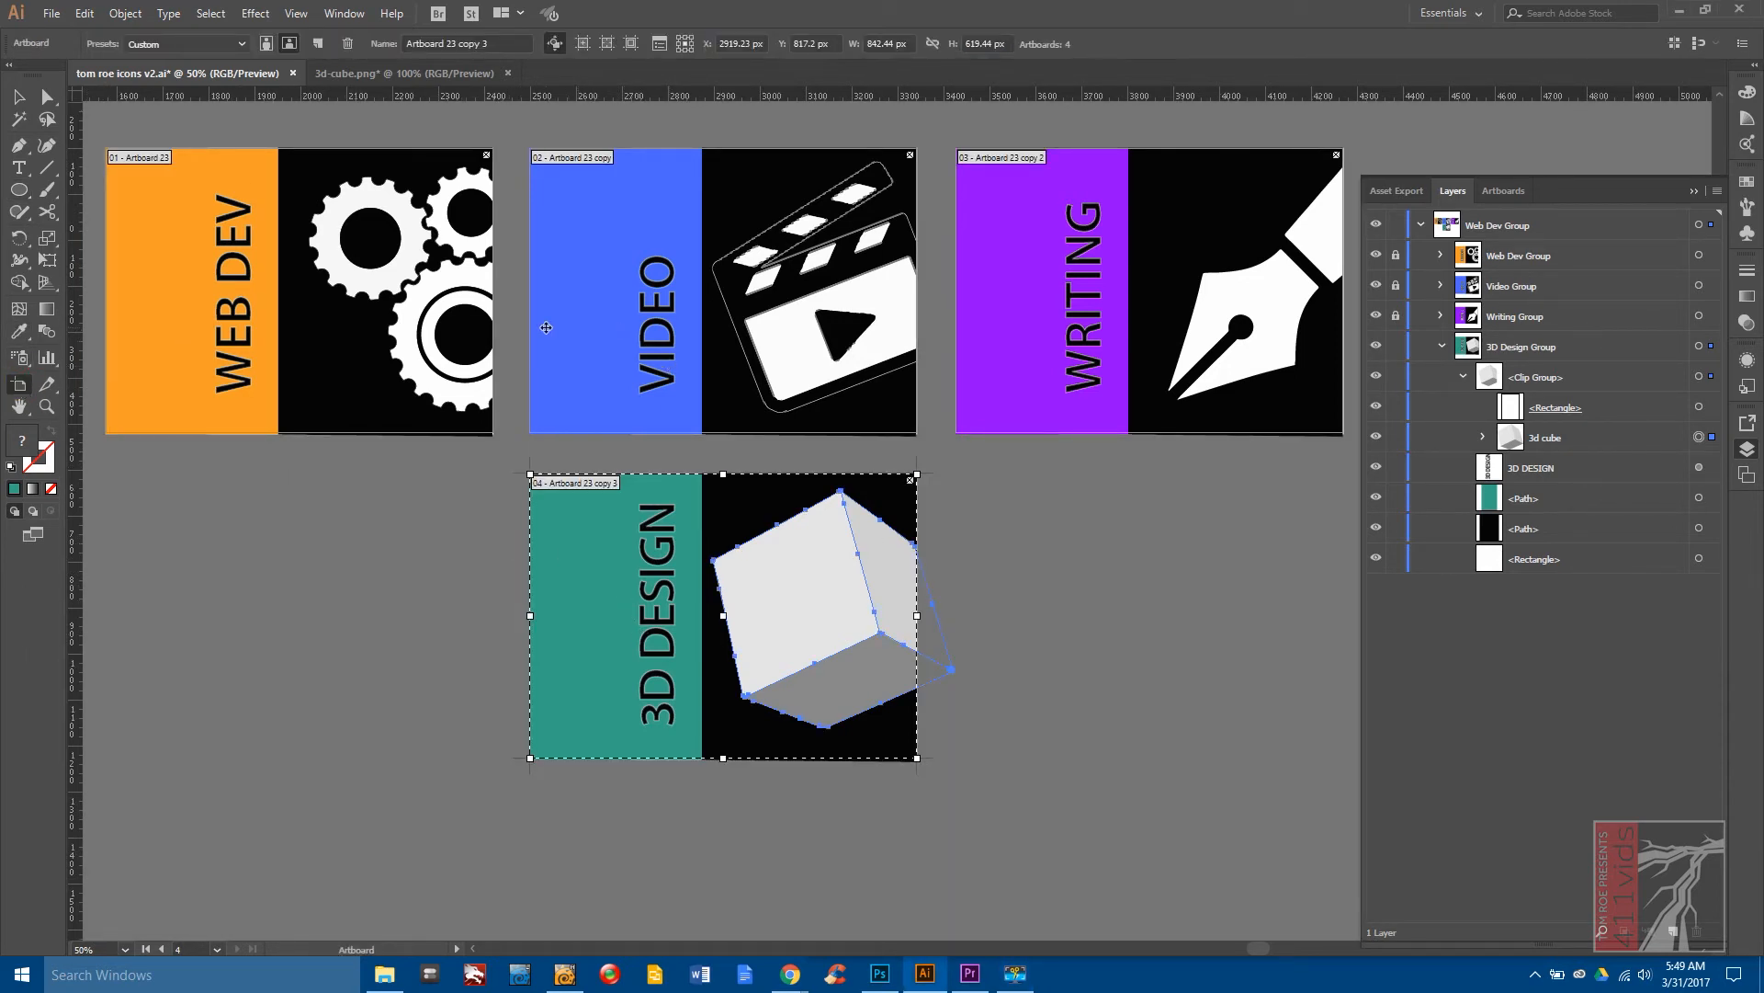
{"action": "left_click", "coordinate": [421, 332]}
{"action": "left_click", "coordinate": [588, 329]}
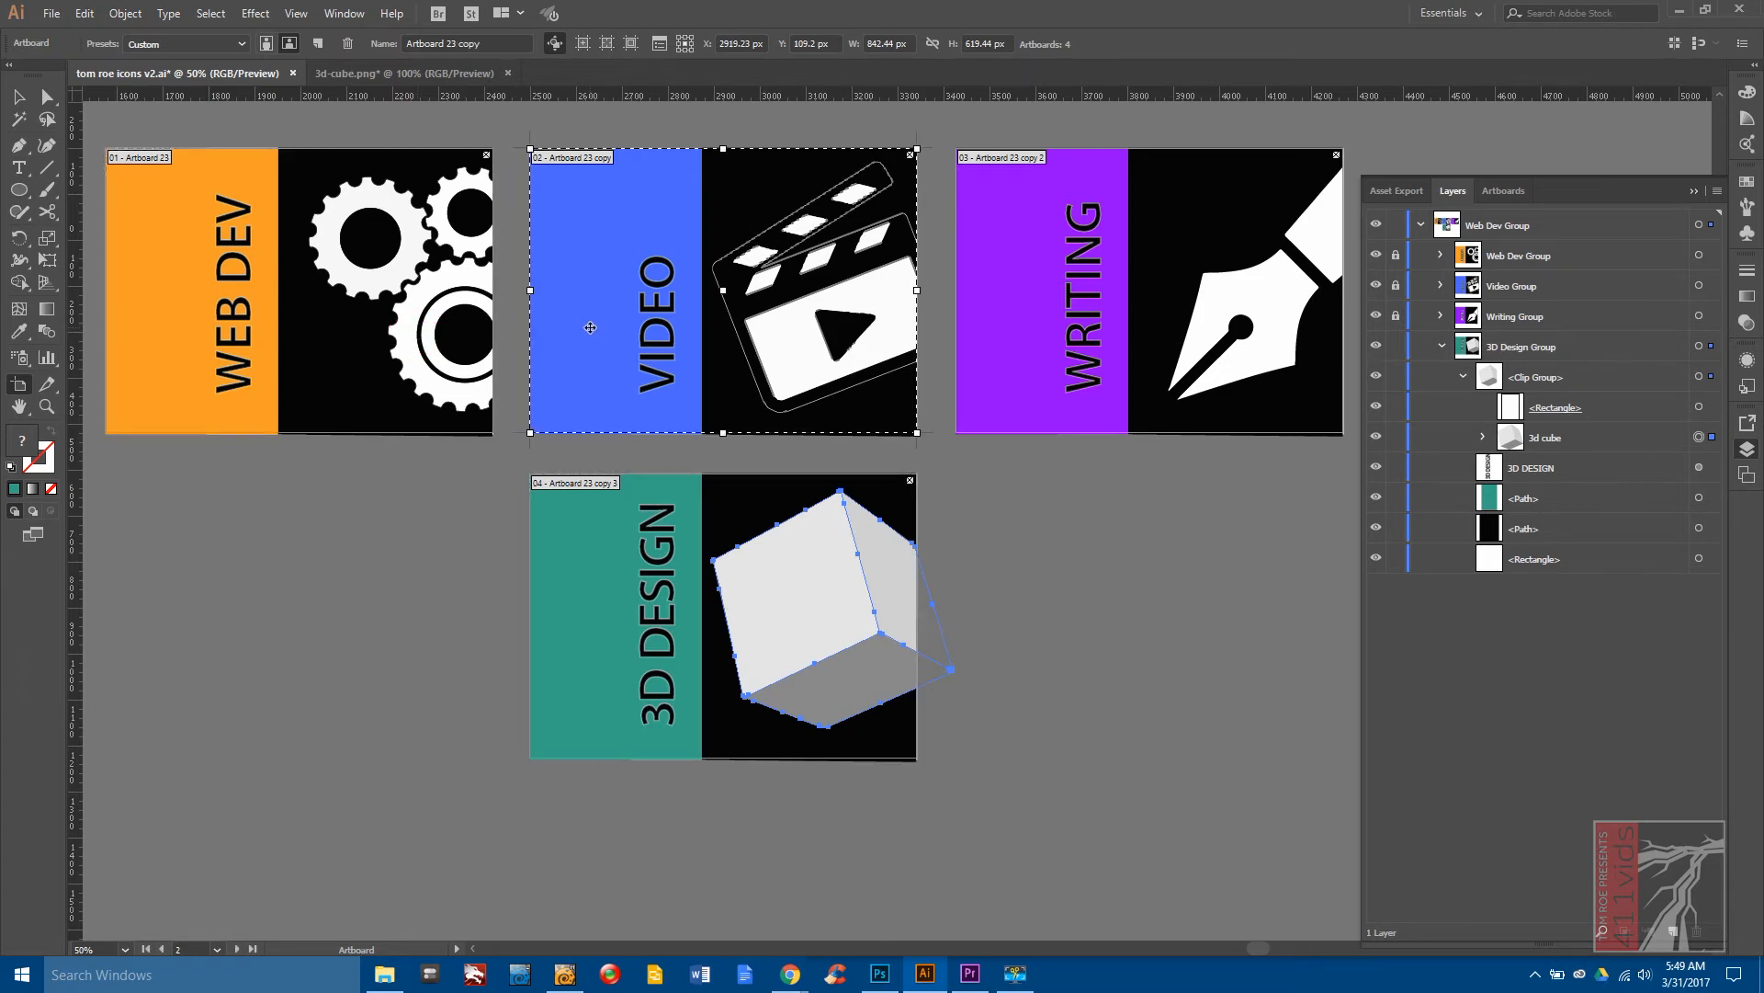
{"action": "left_click", "coordinate": [1031, 338]}
{"action": "left_click", "coordinate": [686, 668]}
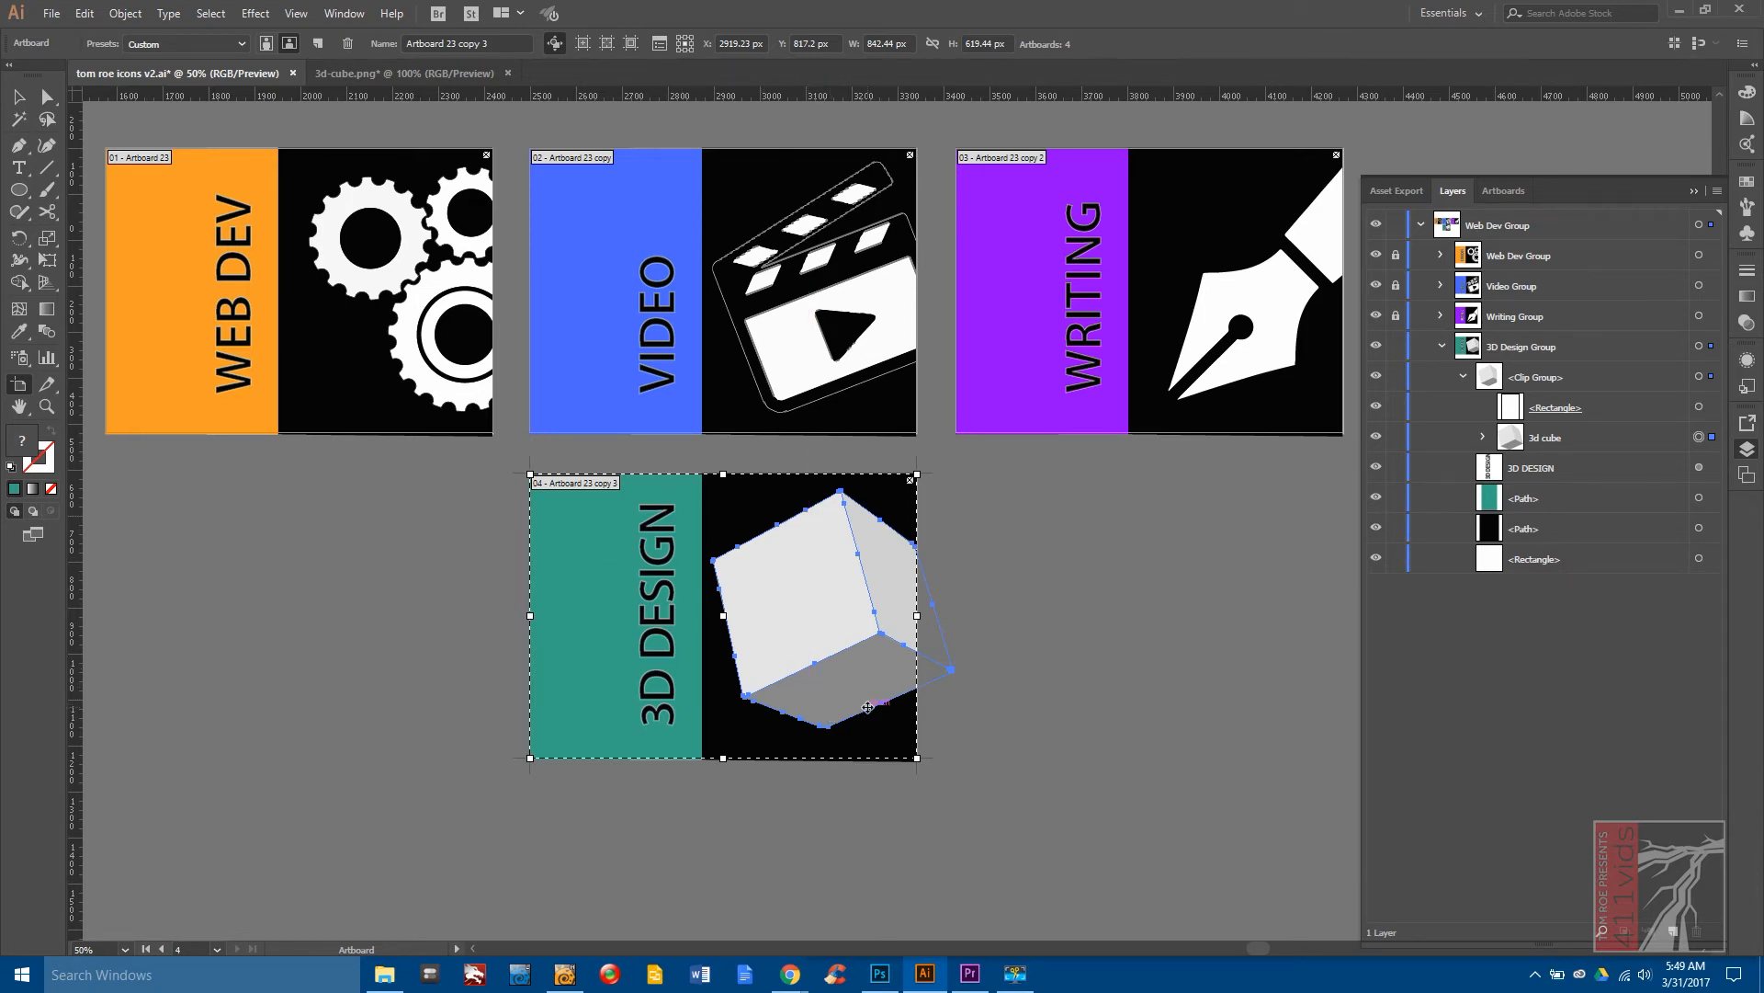
{"action": "key", "text": "ctrl"}
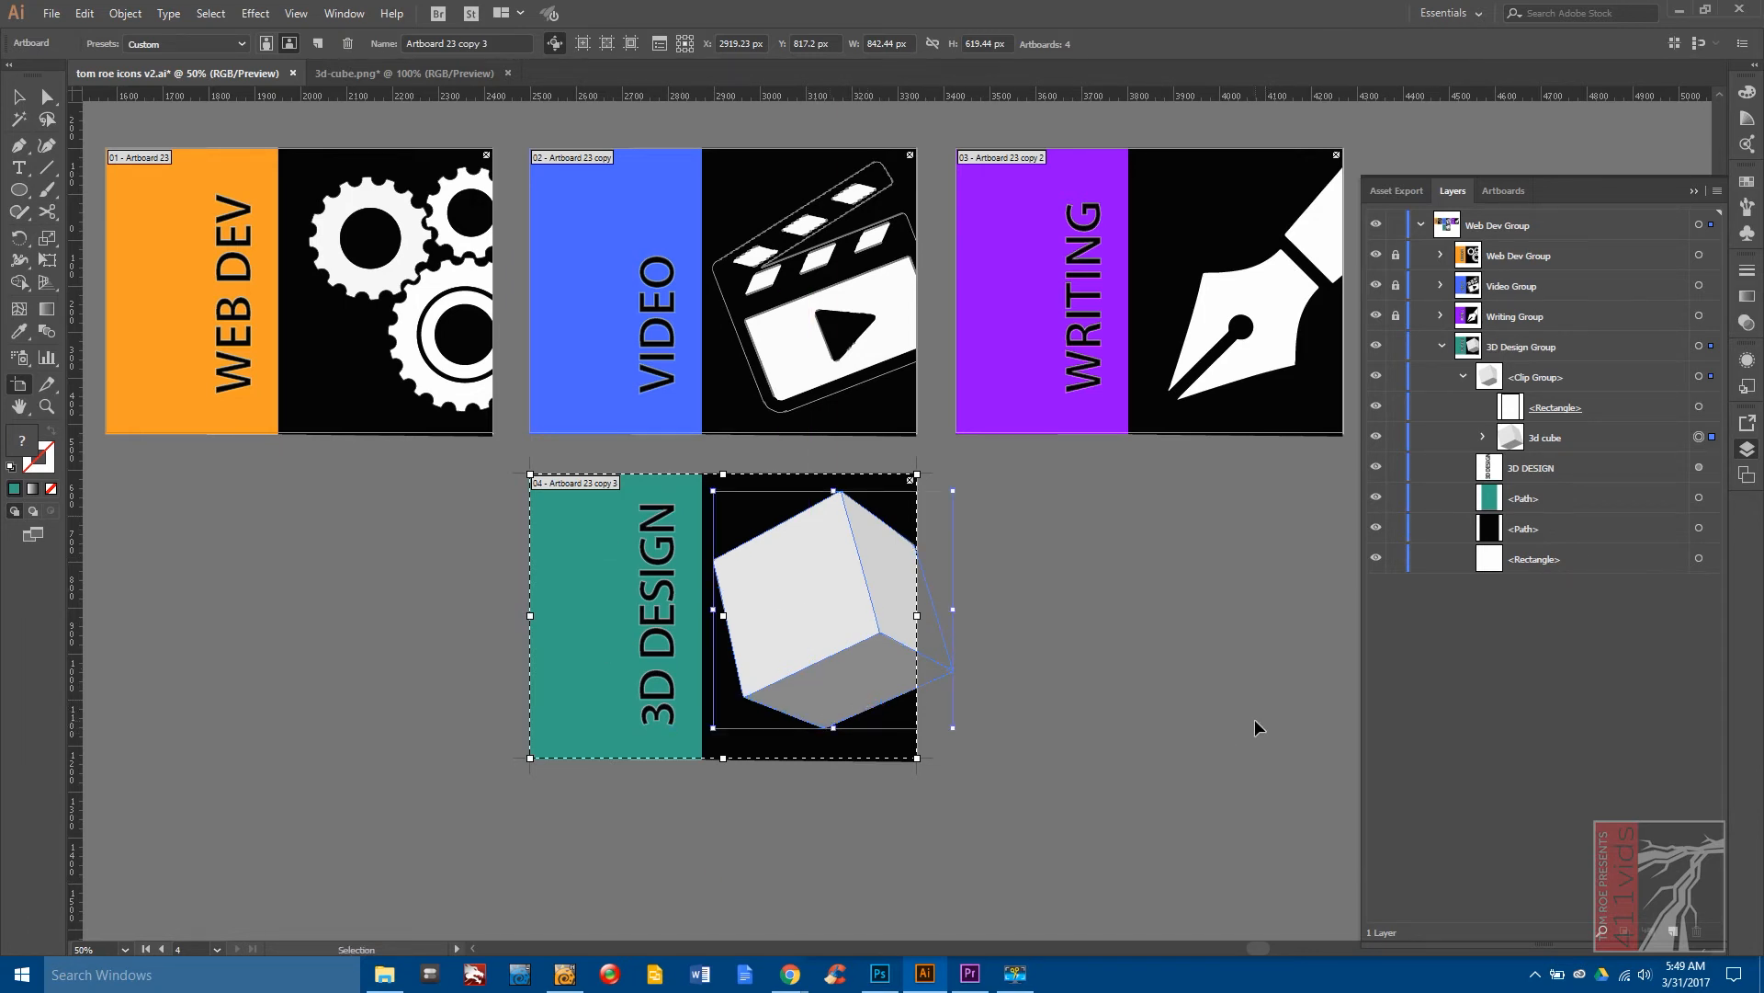
Export the active artboard with Save for Web as a PNG-24 named tr-icon-3d-design.png in the Art for Projects folder.
{"action": "key", "text": "ctrl+alt+shift+s"}
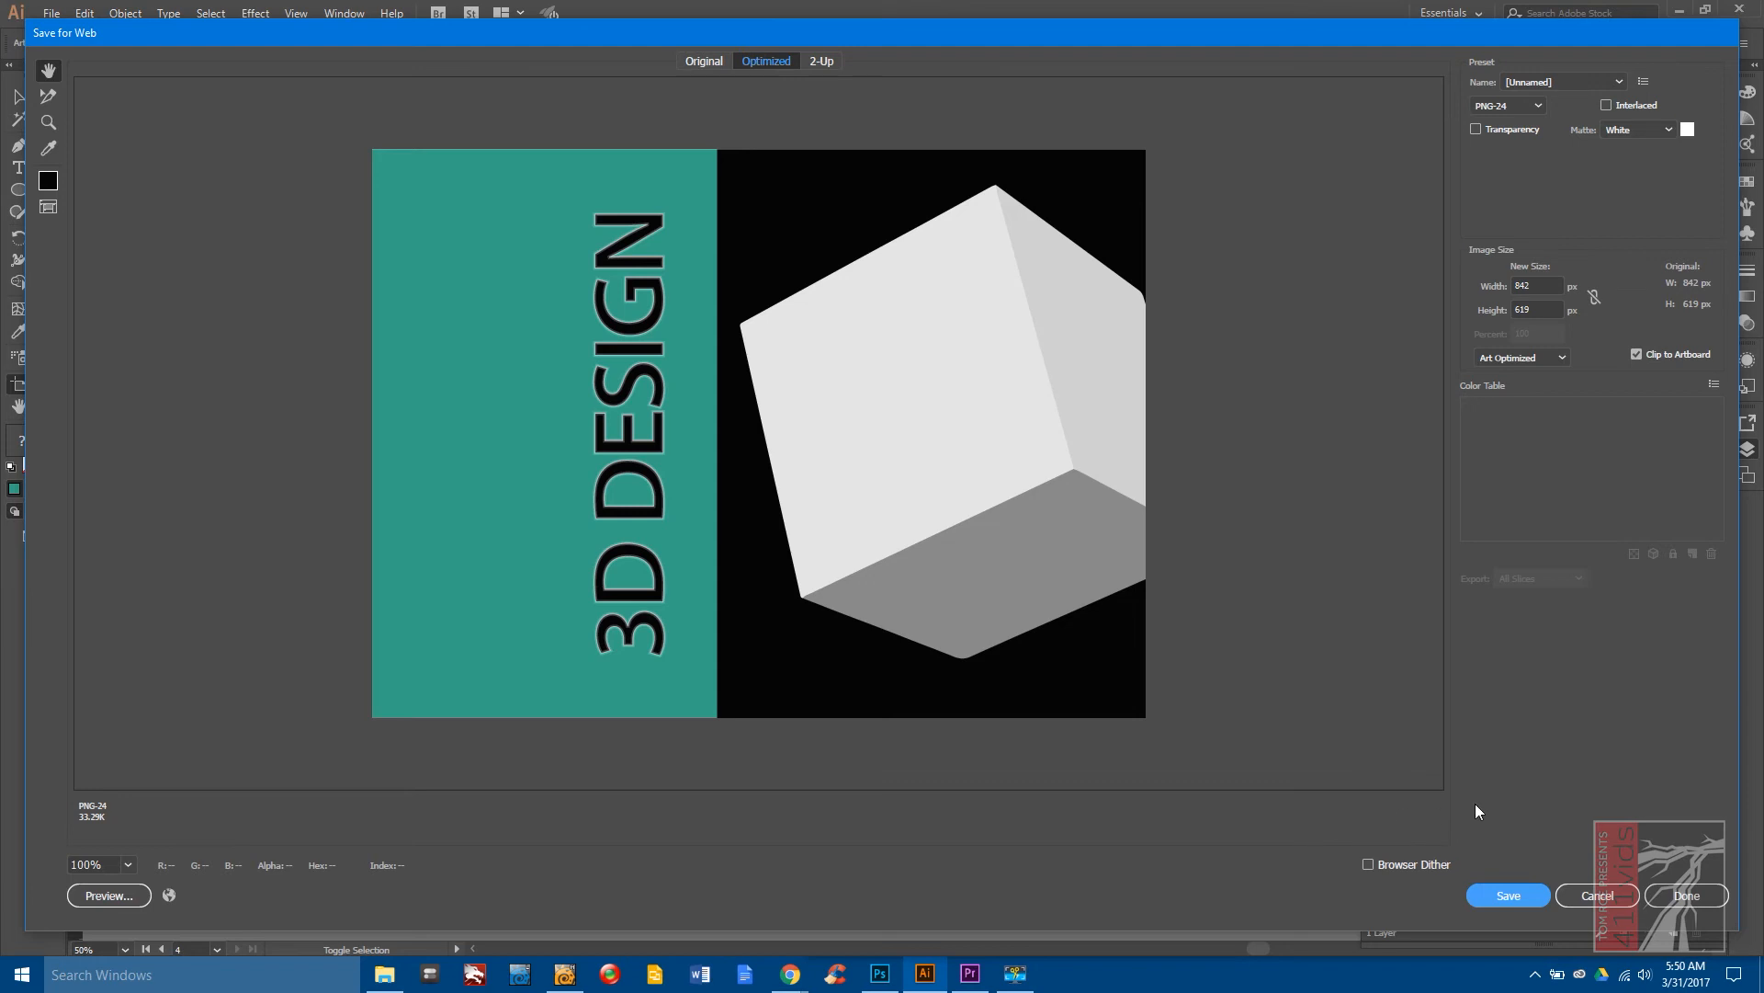
{"action": "left_click", "coordinate": [1509, 897]}
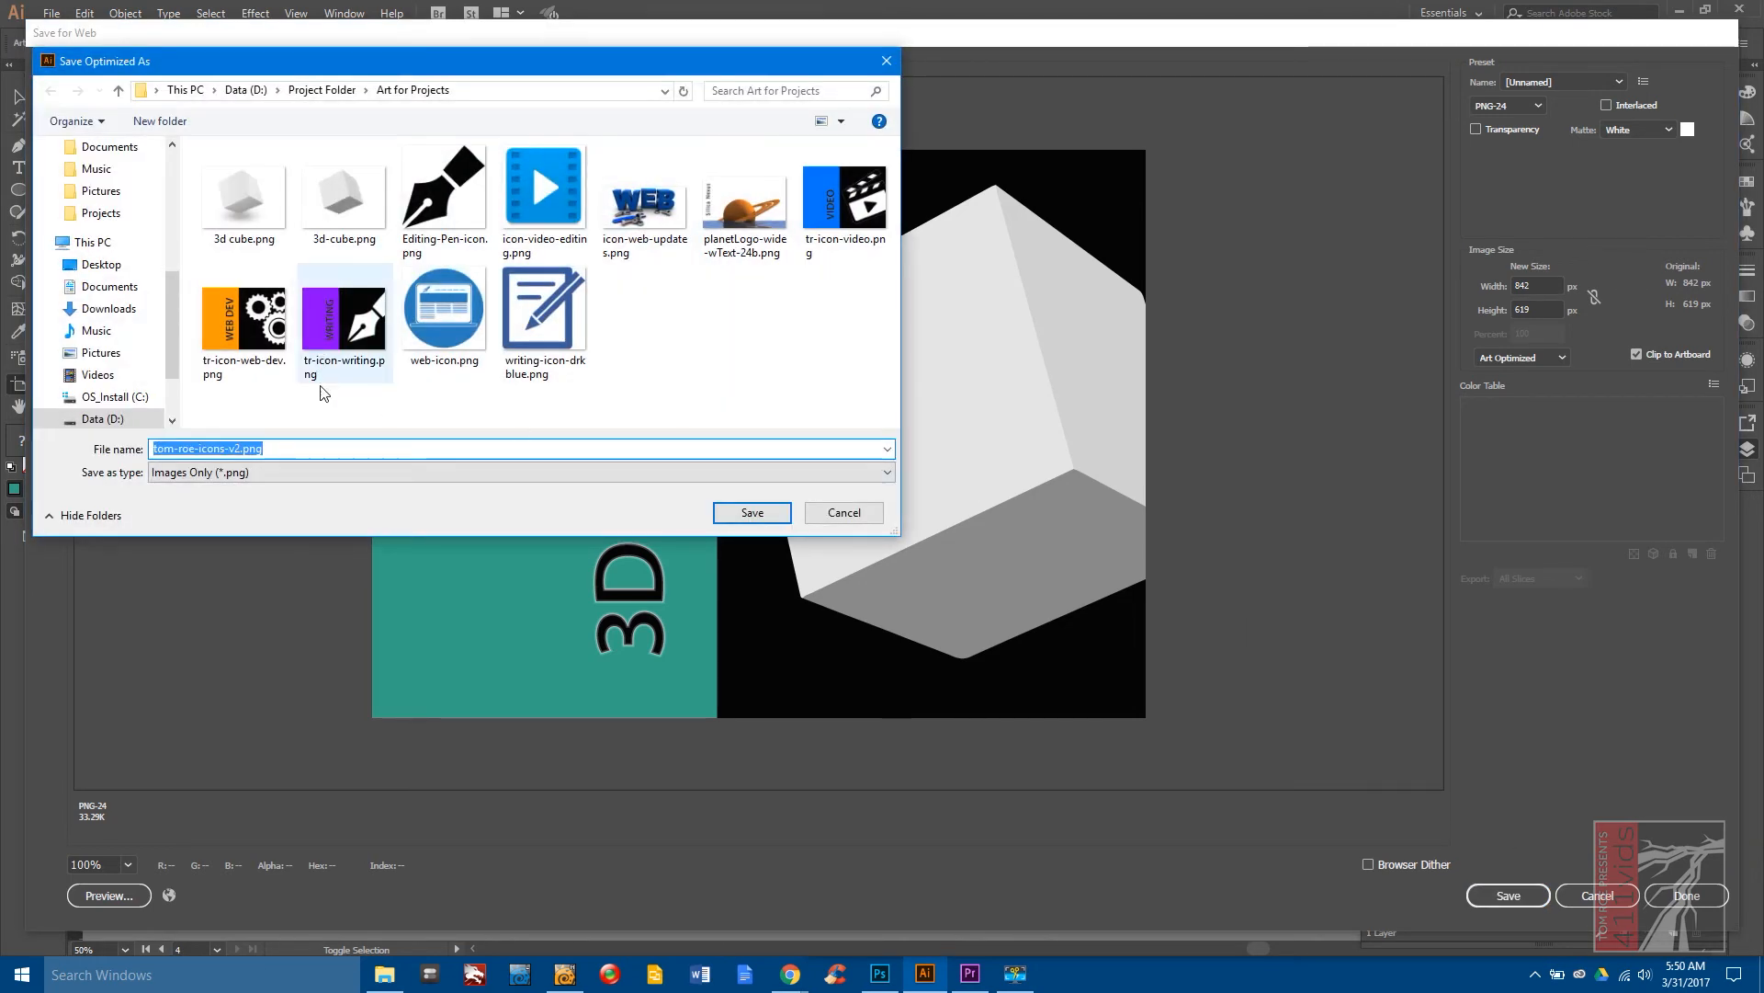
{"action": "left_click", "coordinate": [241, 335]}
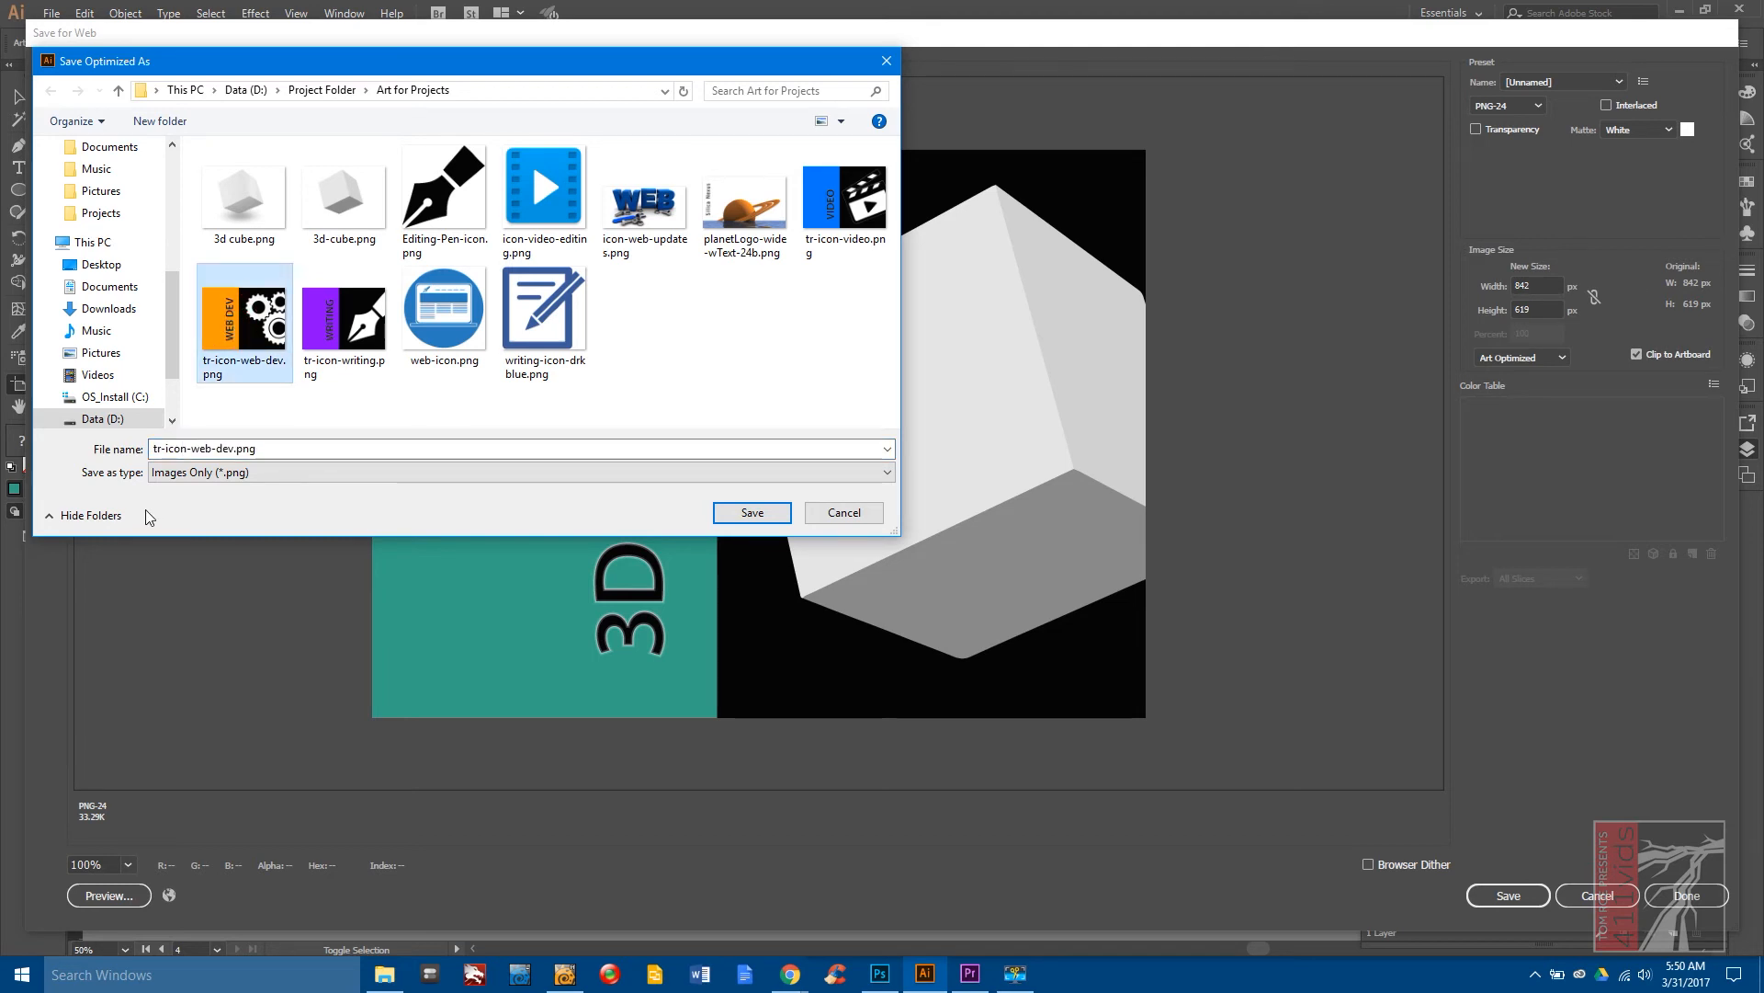
{"action": "double_click", "coordinate": [201, 448]}
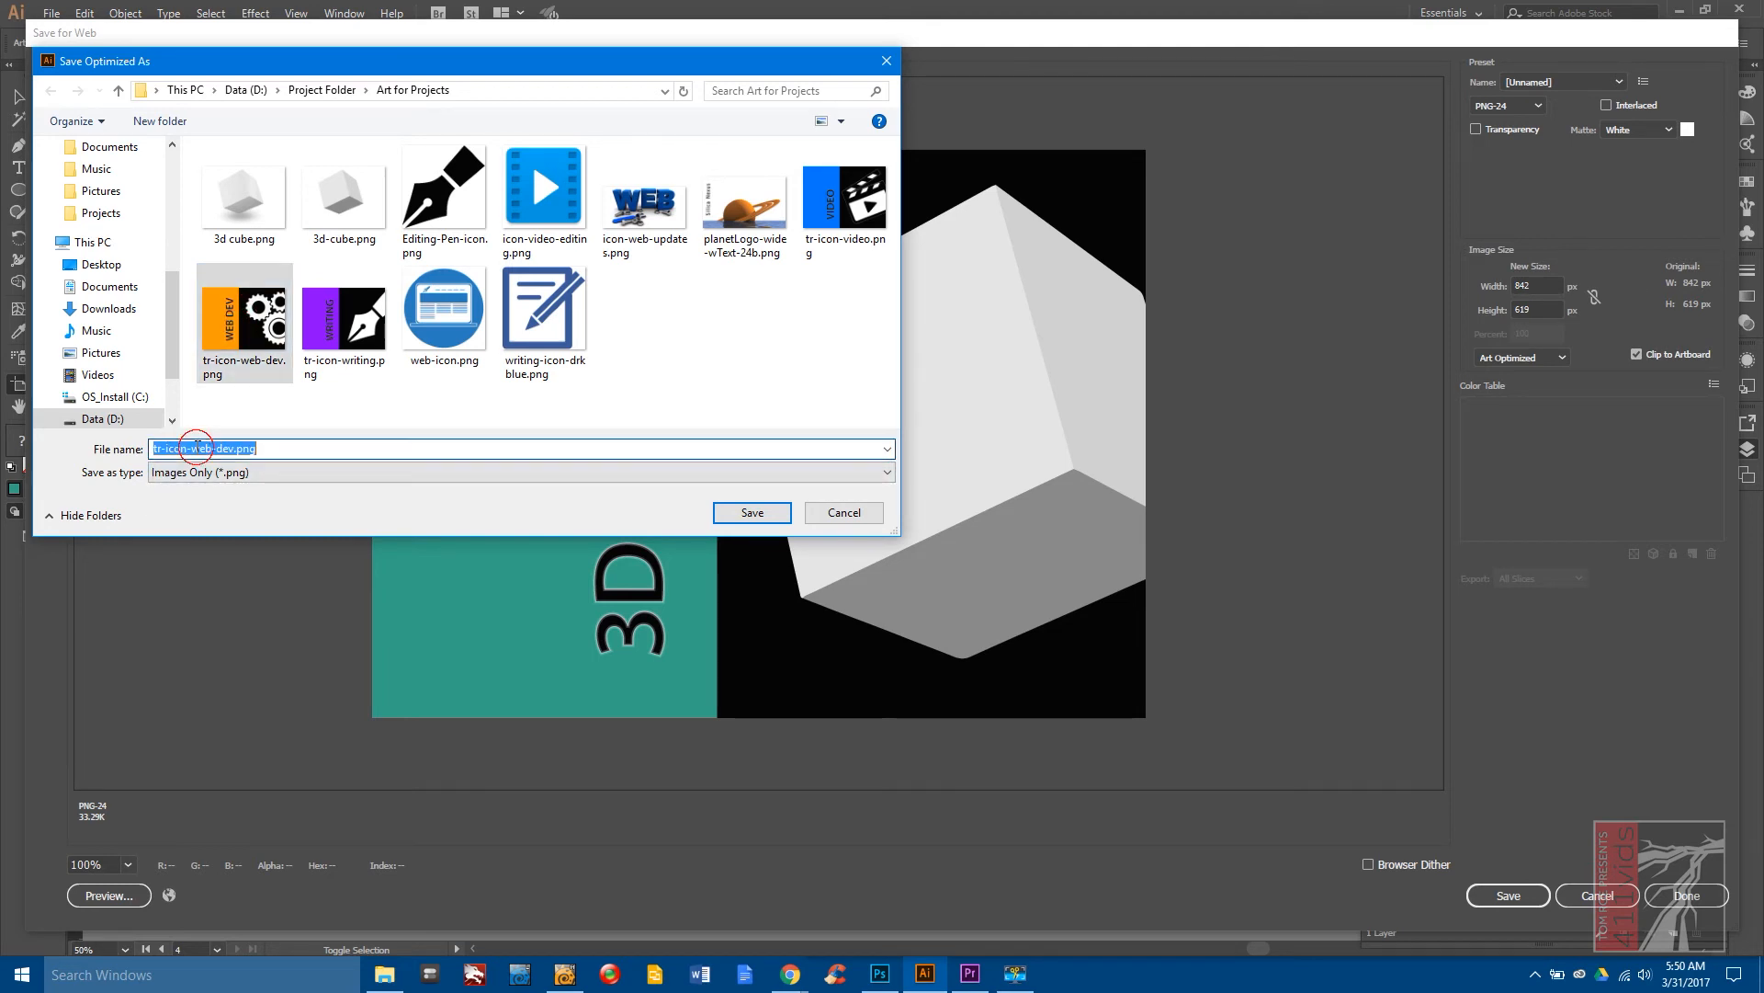
{"action": "key", "text": "Left"}
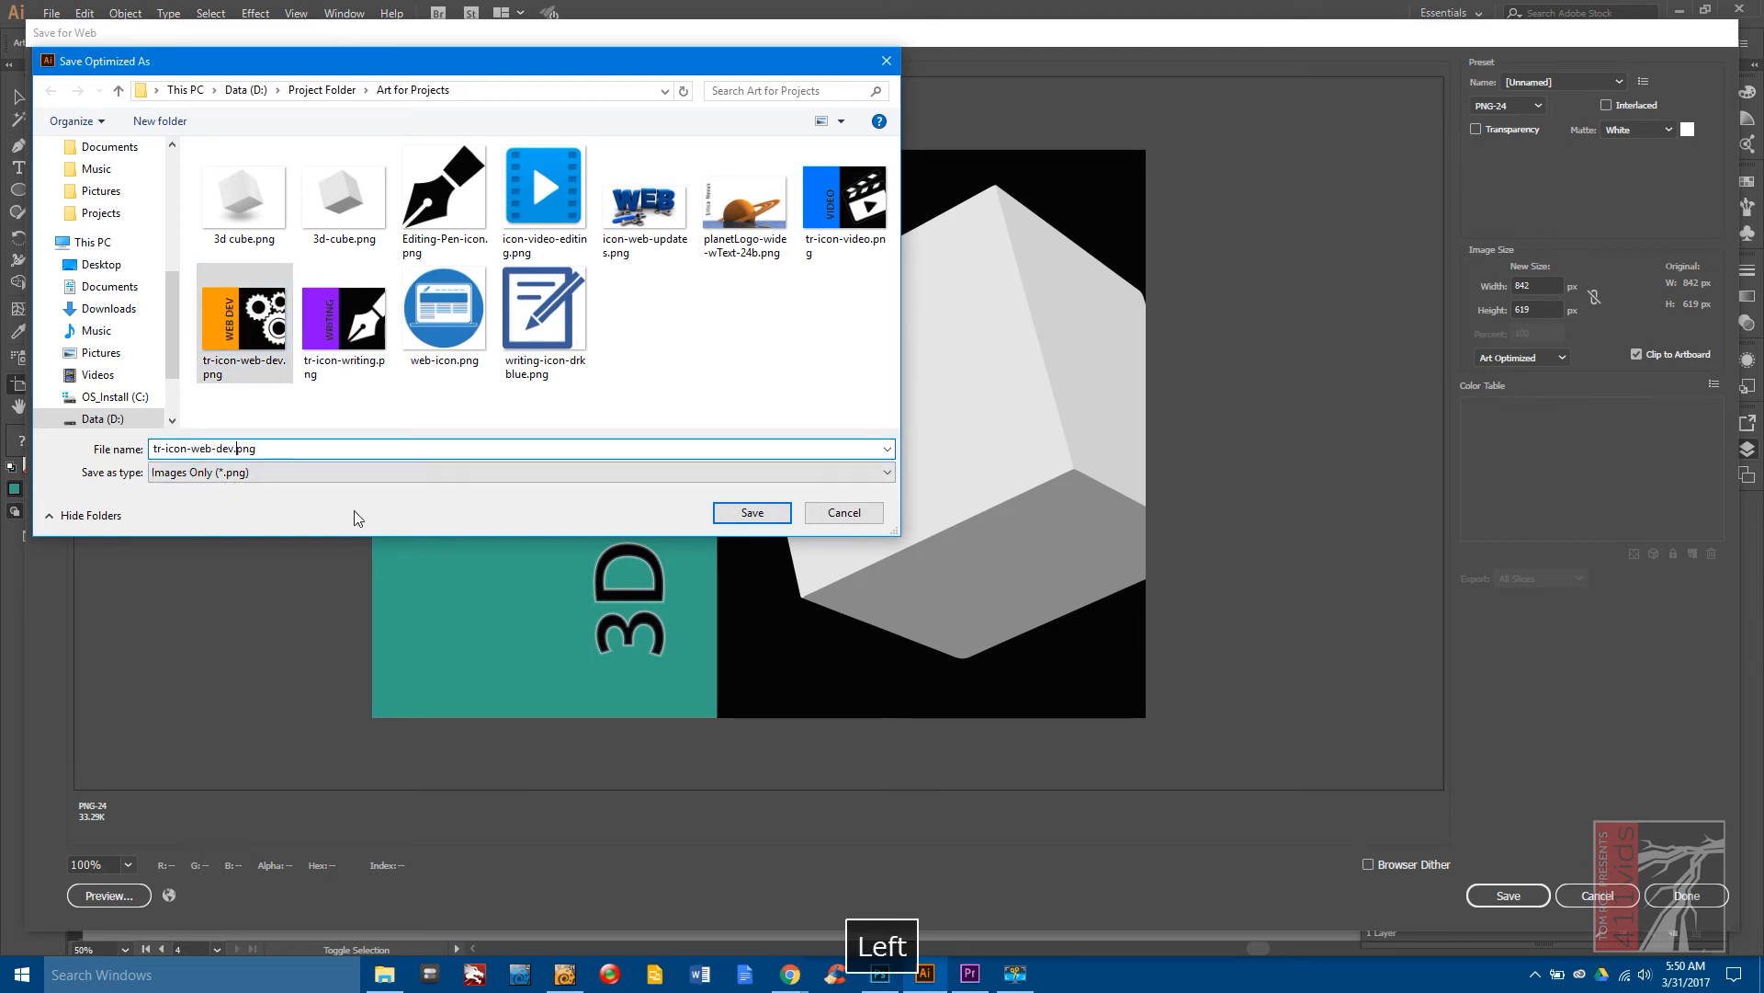
{"action": "key", "text": "Right"}
{"action": "key", "text": "Right"}
{"action": "key", "text": "shift+Right"}
{"action": "key", "text": "shift+Right"}
{"action": "key", "text": "shift+Right"}
{"action": "key", "text": "shift+Right"}
{"action": "key", "text": "shift+Right"}
{"action": "key", "text": "shift+Right"}
{"action": "key", "text": "shift+Right"}
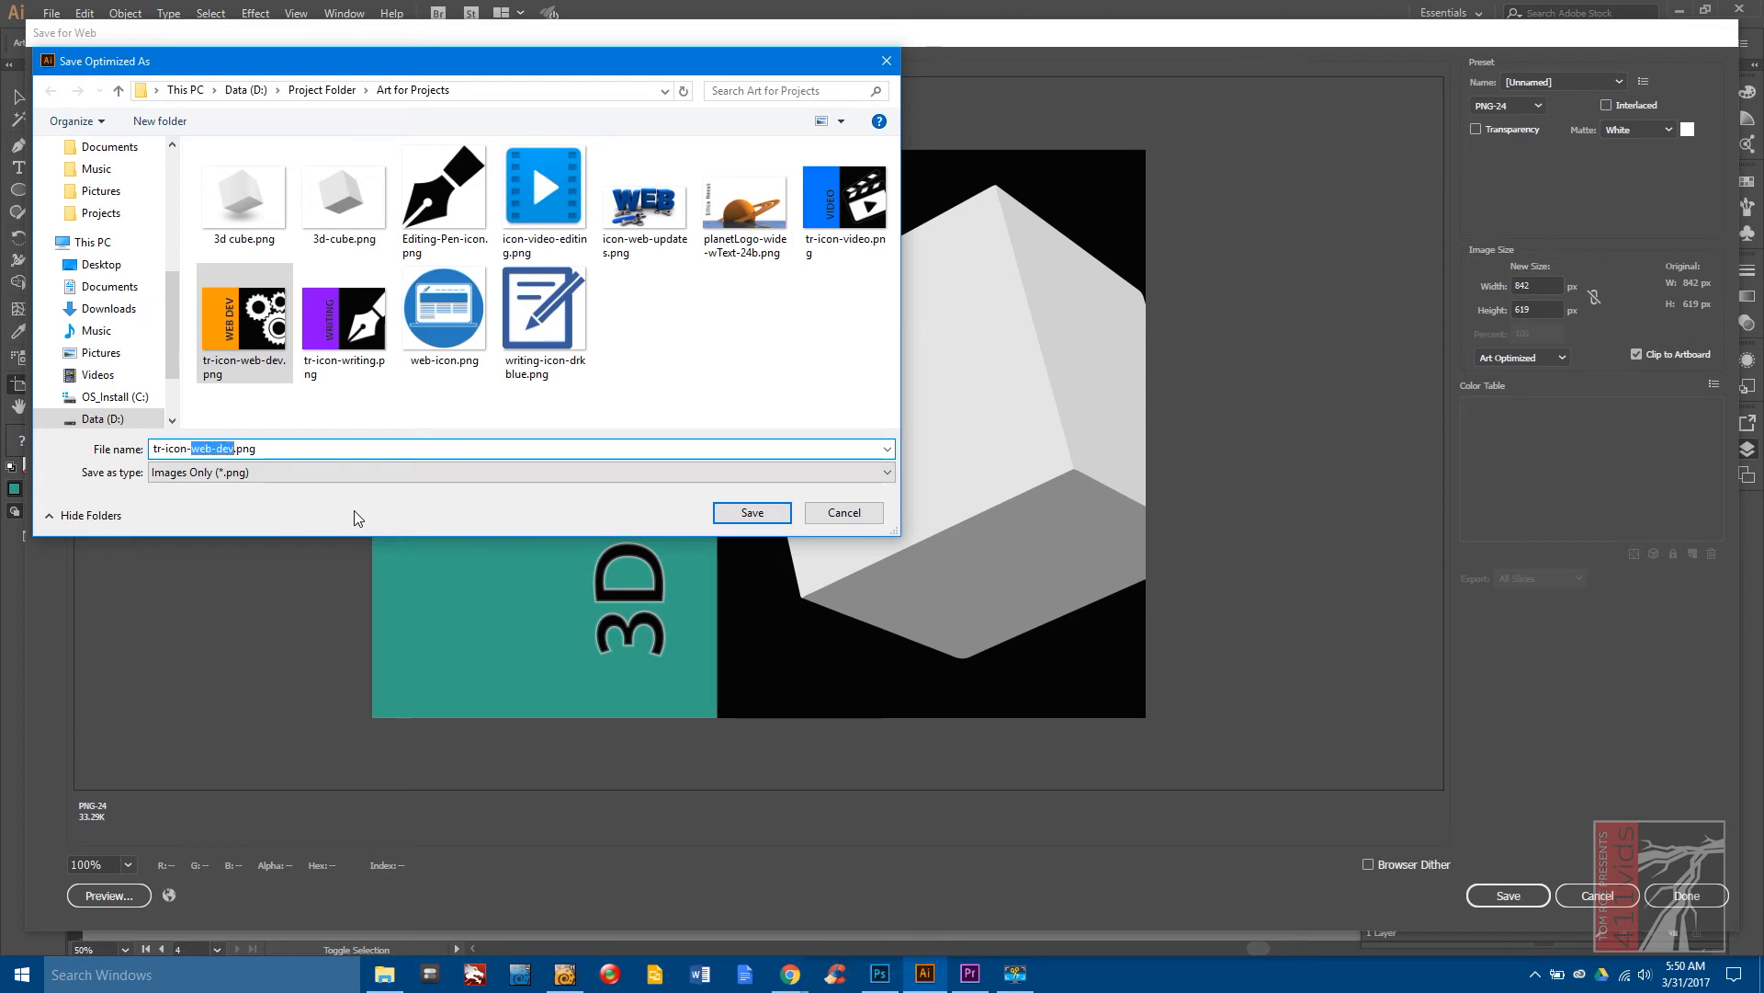
{"action": "type", "text": "3d-design"}
{"action": "key", "text": "Return"}
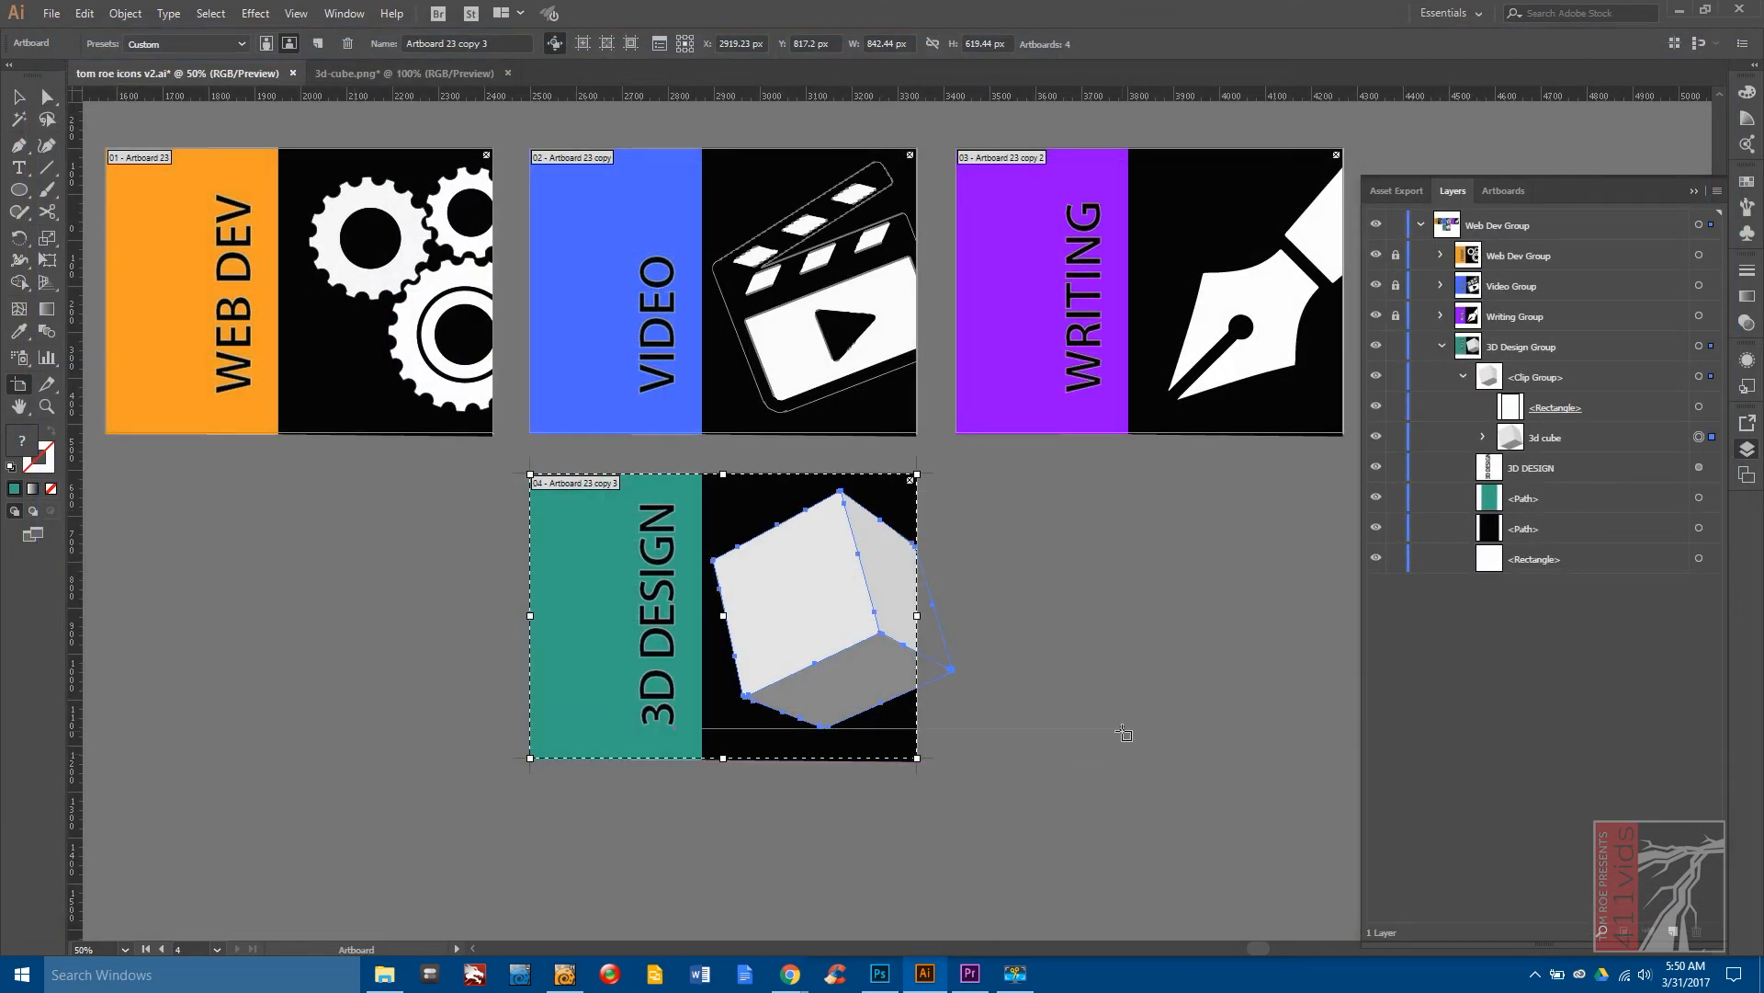
Leave artboard editing, deselect the cube and save the icons document.
{"action": "left_click", "coordinate": [21, 96]}
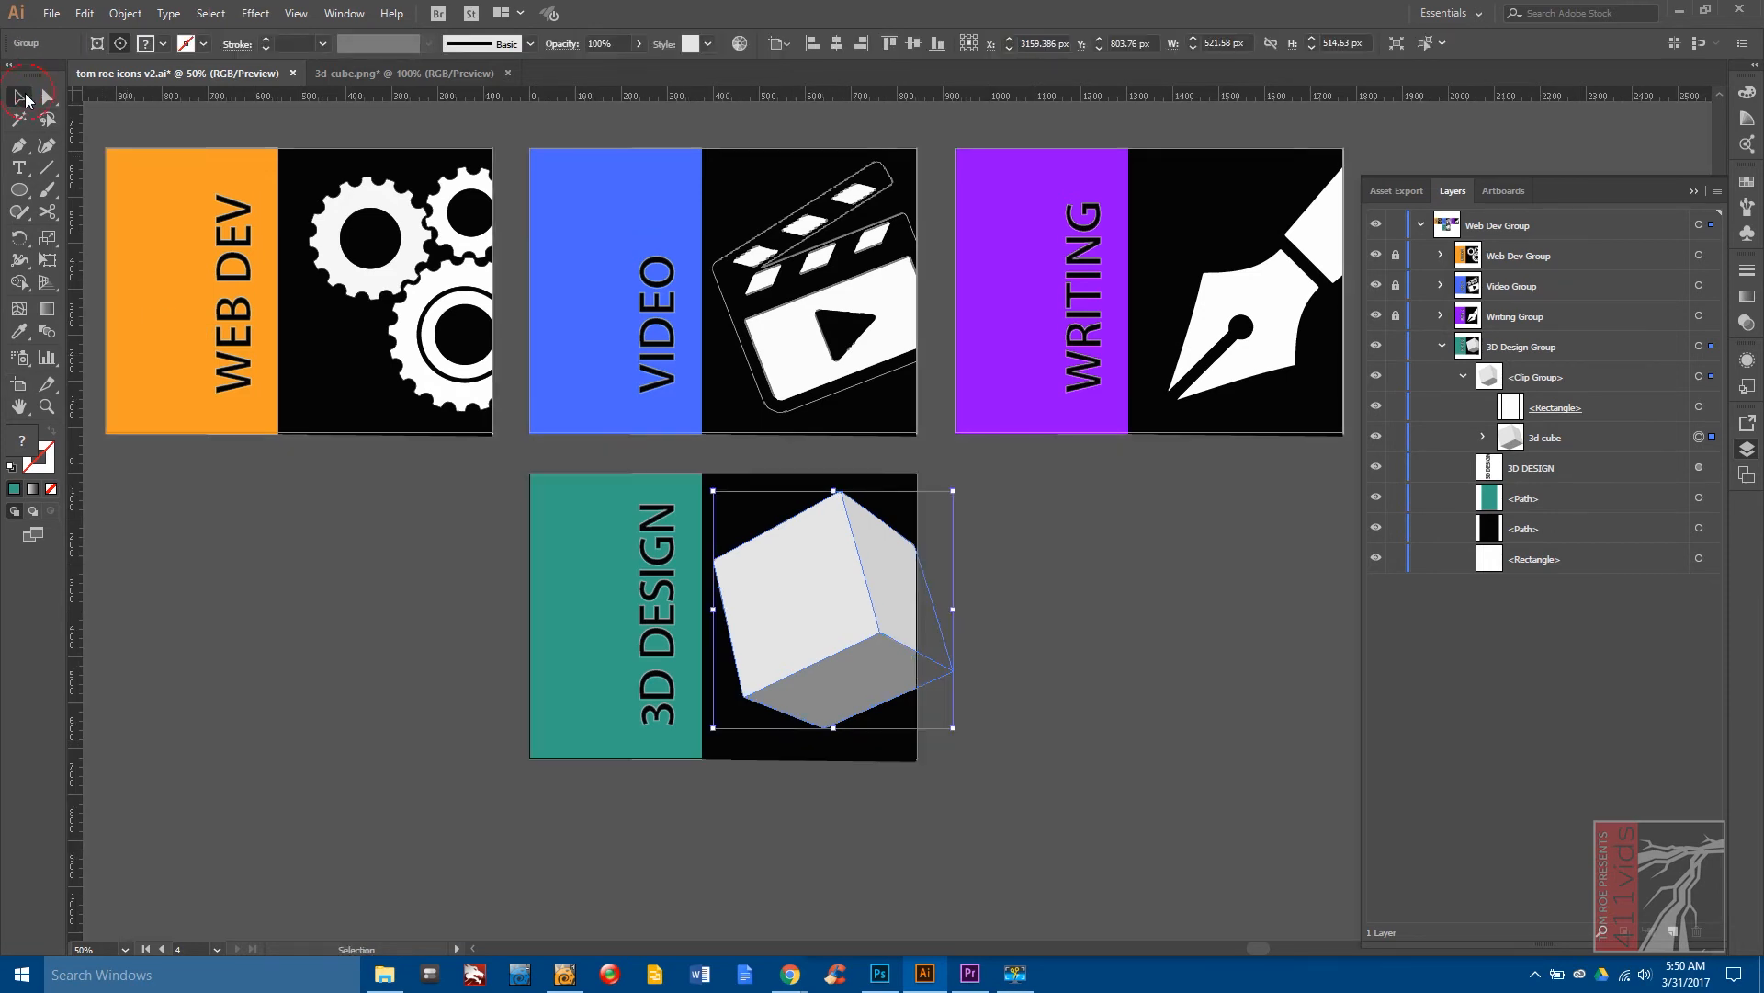
{"action": "left_click", "coordinate": [1059, 593]}
{"action": "left_click", "coordinate": [48, 17]}
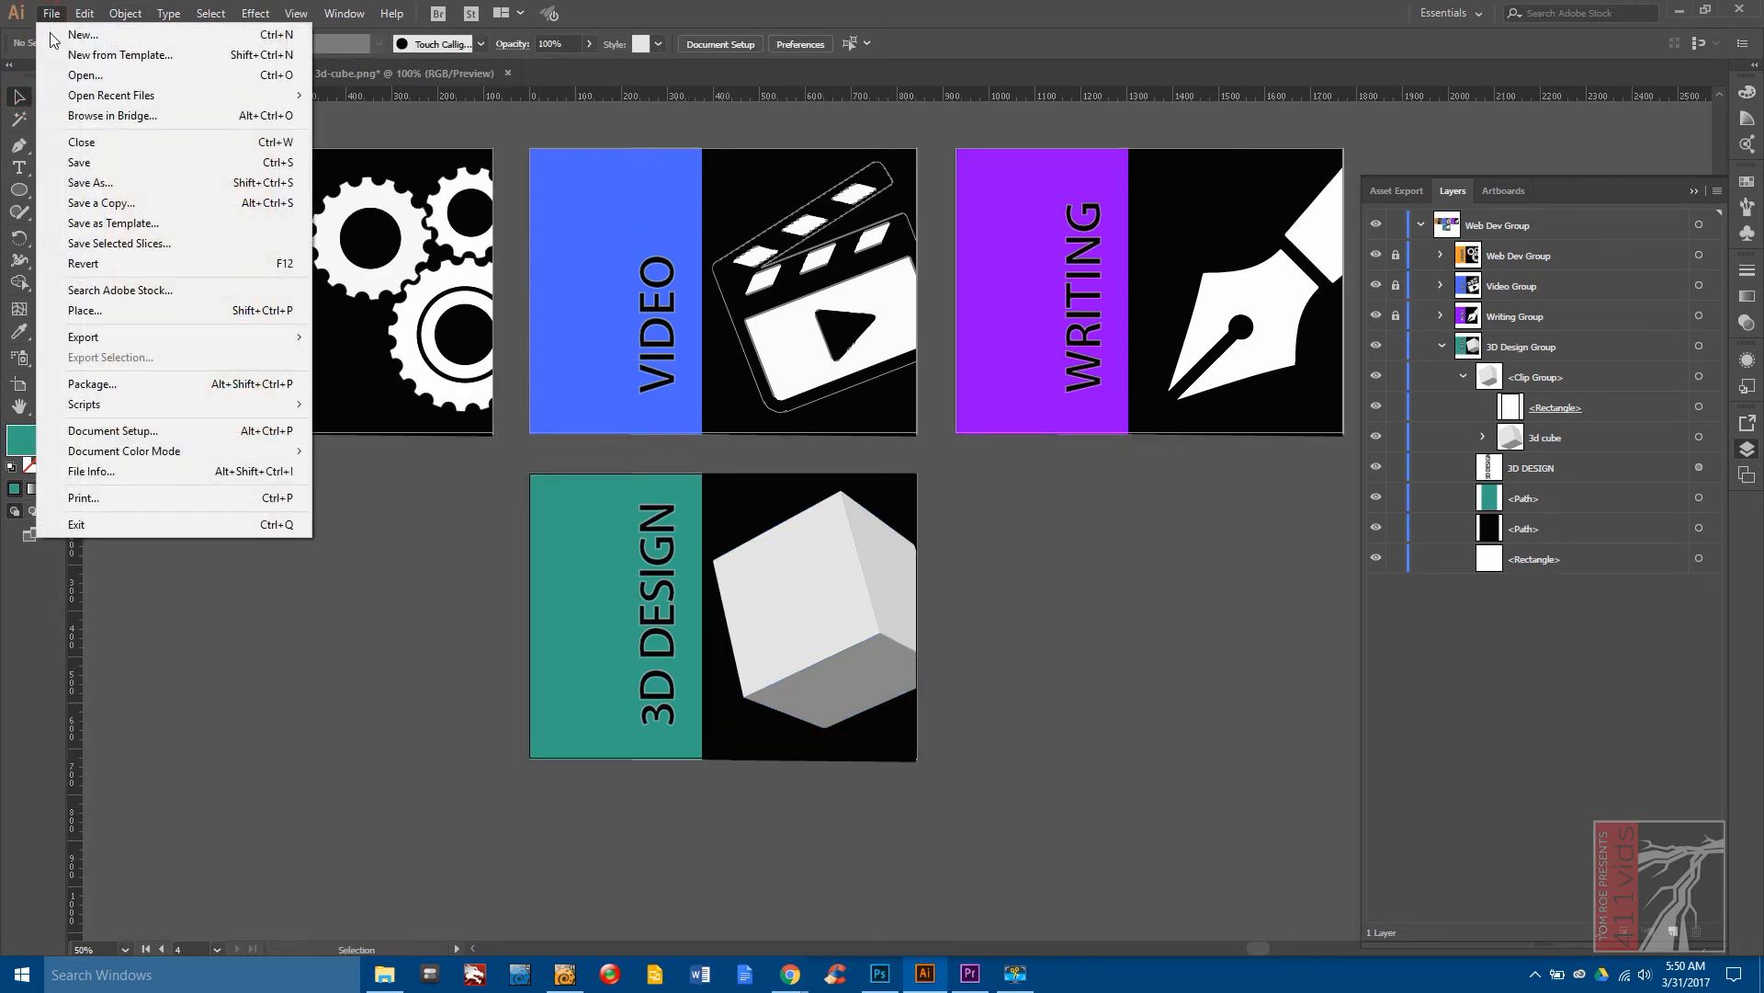
{"action": "left_click", "coordinate": [79, 162]}
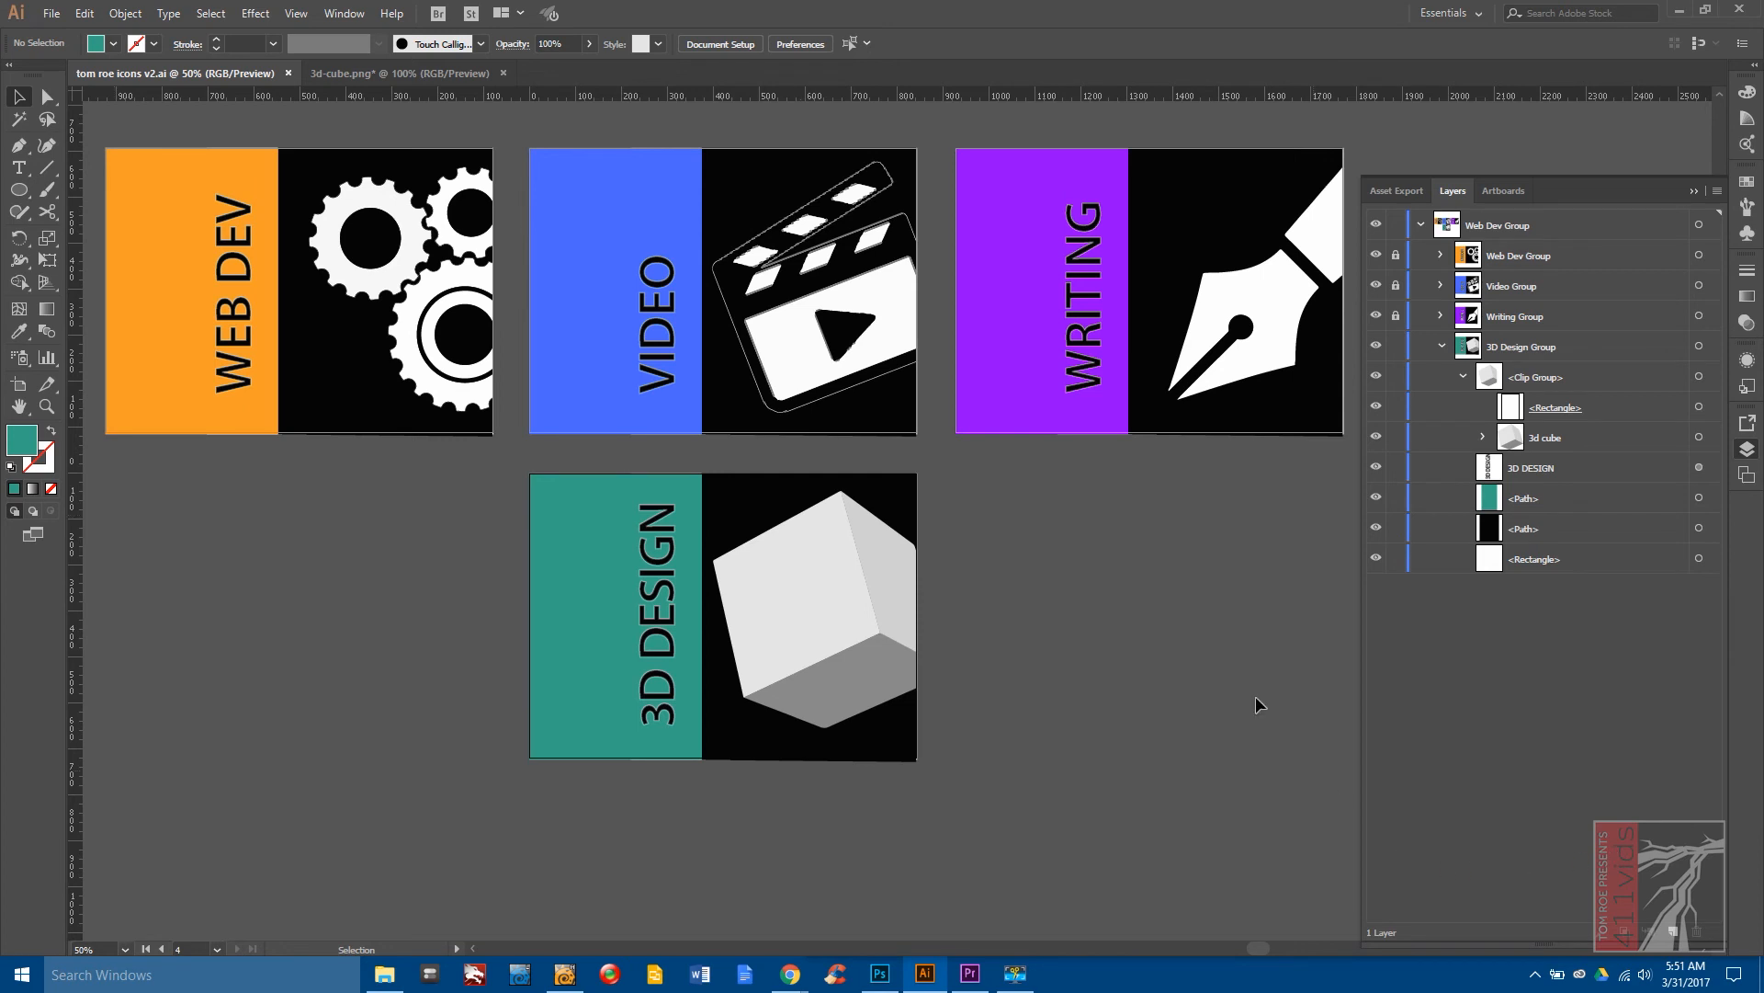
{"action": "left_click", "coordinate": [1693, 190]}
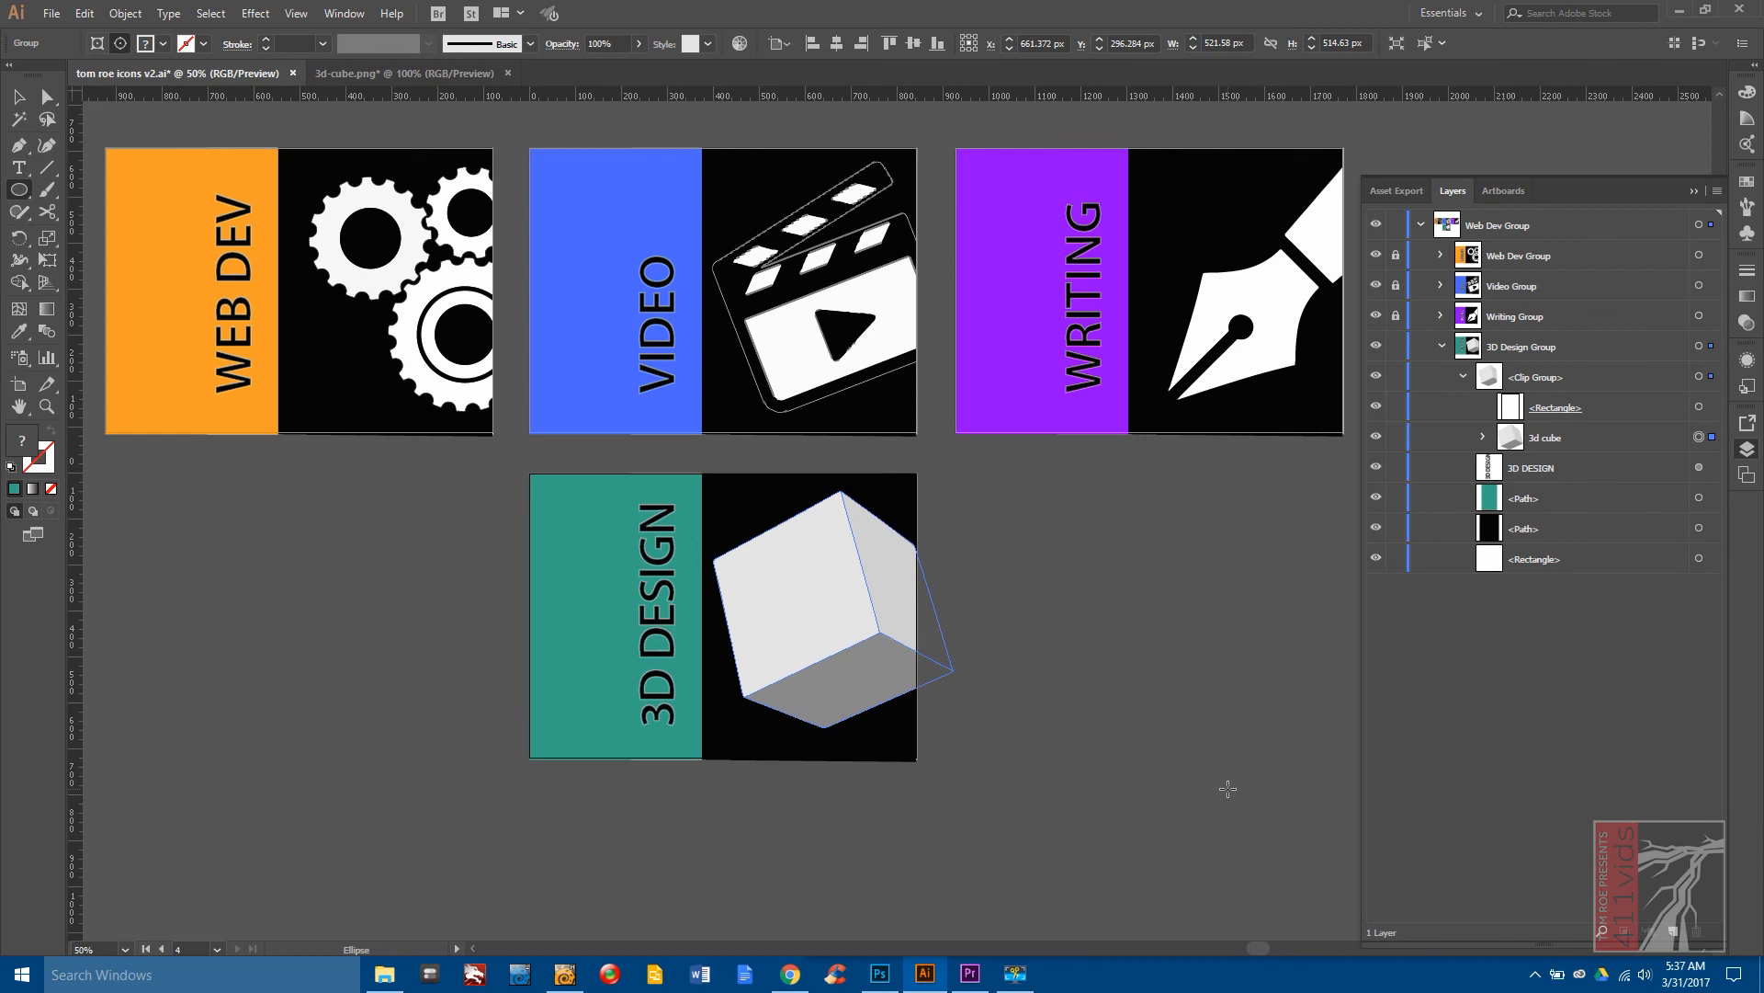
{"action": "key", "text": "ctrl"}
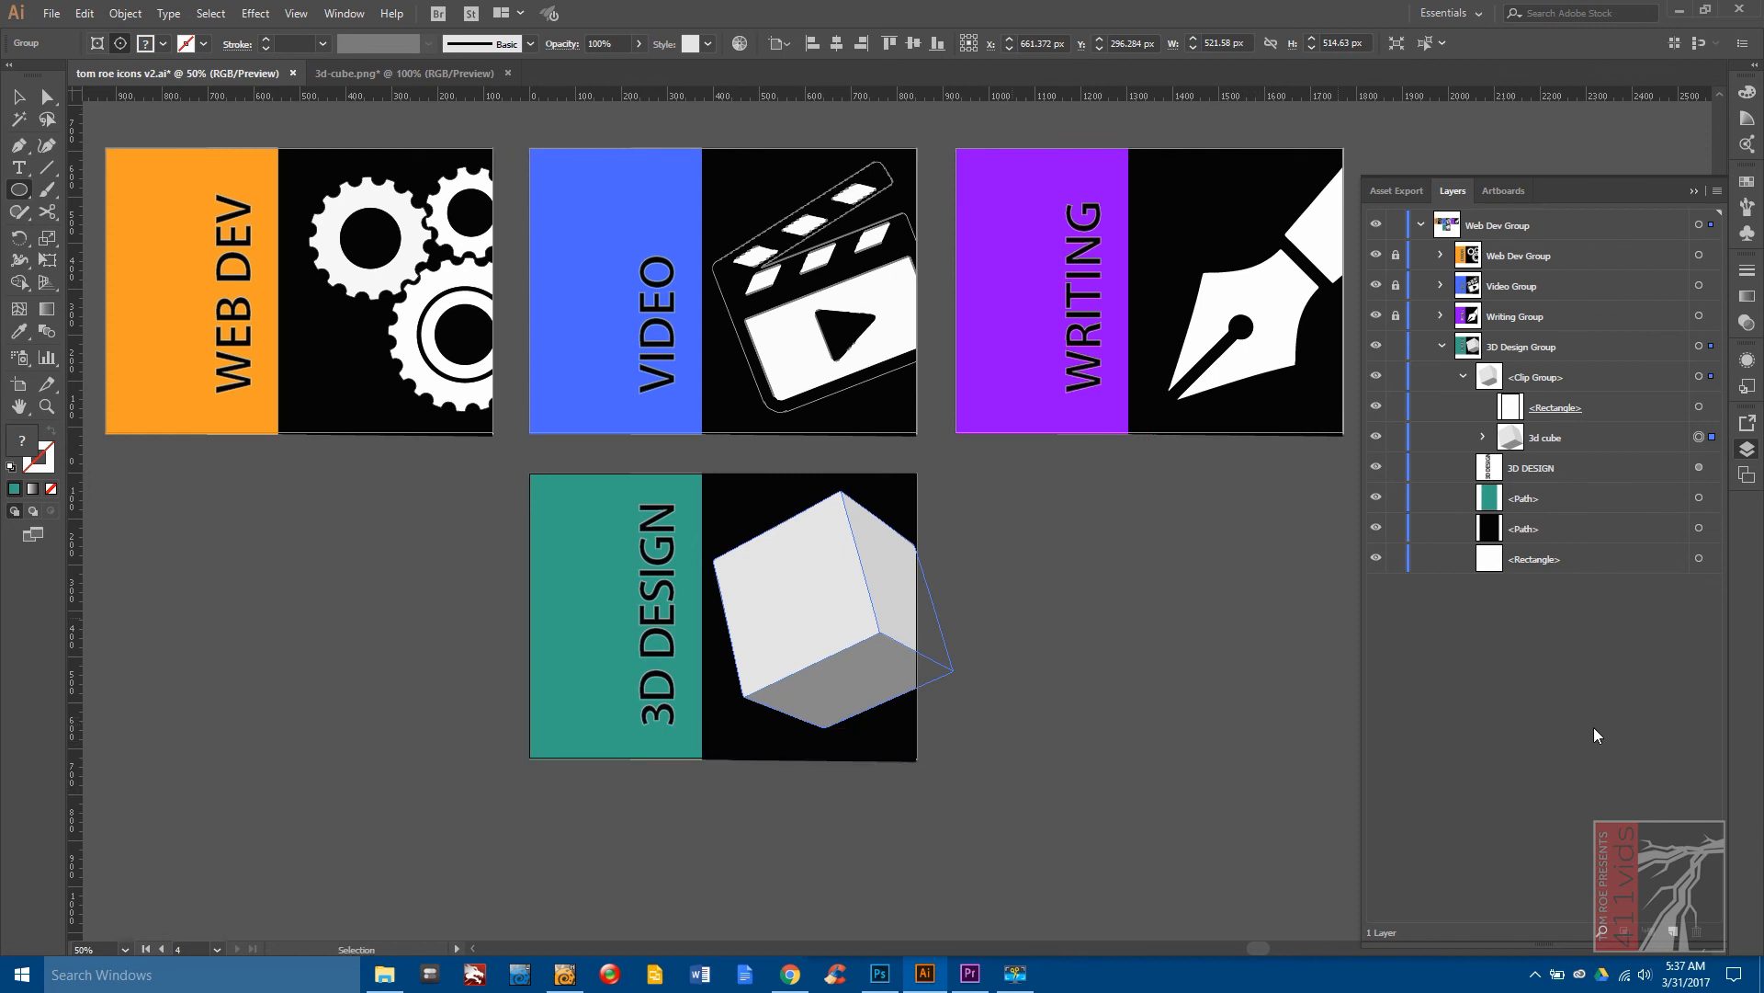